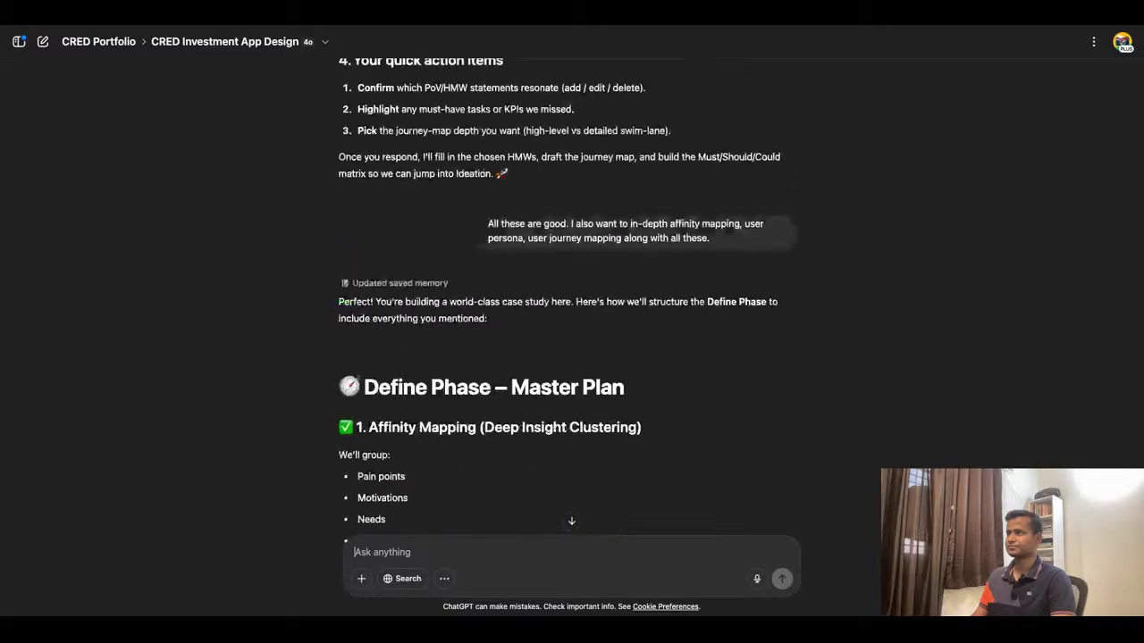
# Find the "Let's plan for Define phase." prompt in the conversation and view the Define phase outputs table in its reply
pyautogui.scroll(15, 571, 295)
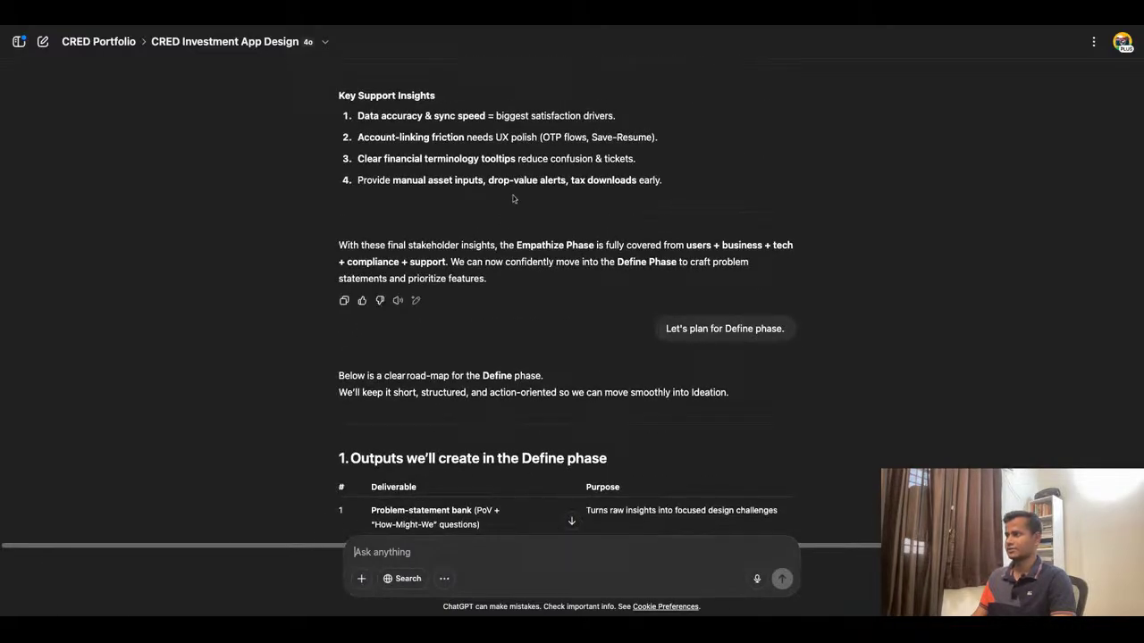
pyautogui.scroll(3, 553, 294)
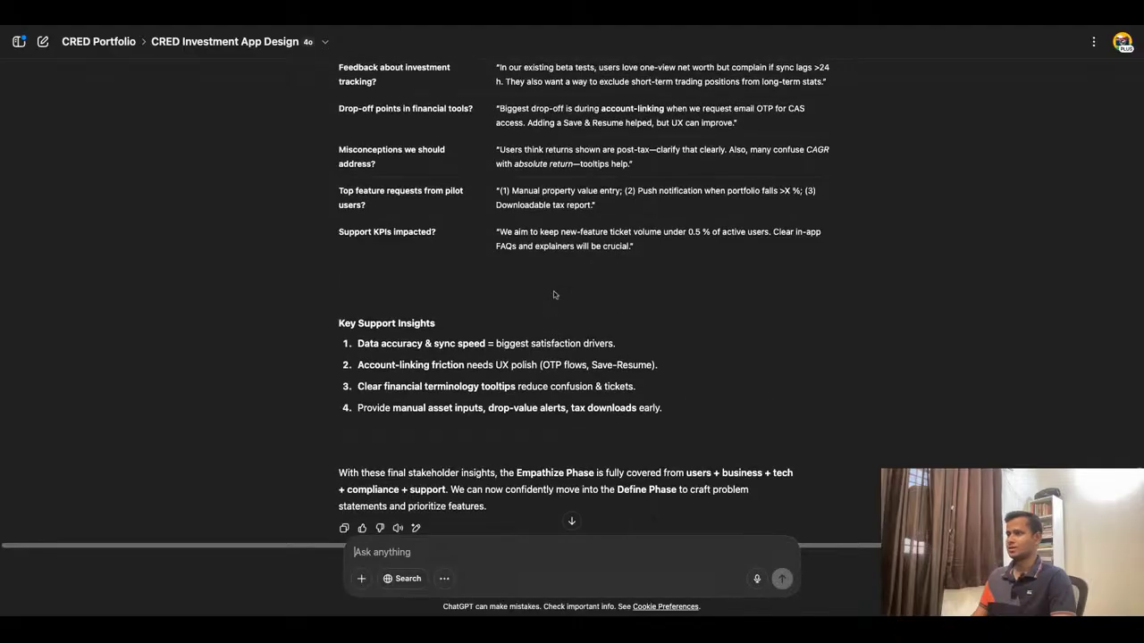
pyautogui.scroll(1, 553, 294)
pyautogui.scroll(-5, 553, 294)
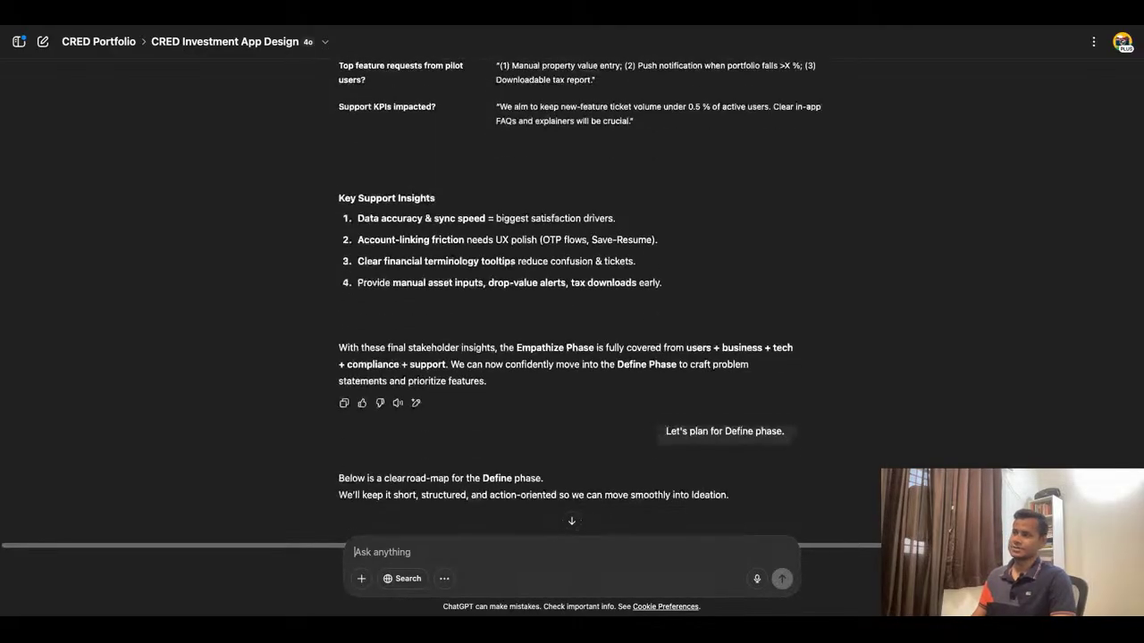
pyautogui.scroll(-10, 566, 295)
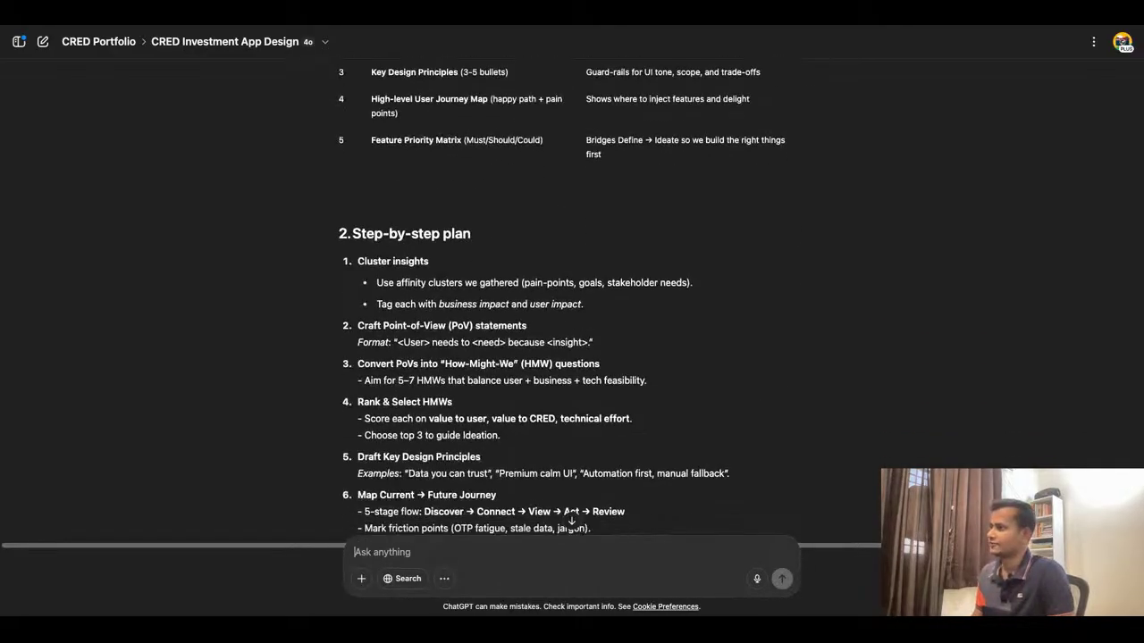
pyautogui.scroll(6, 567, 295)
pyautogui.scroll(6, 724, 284)
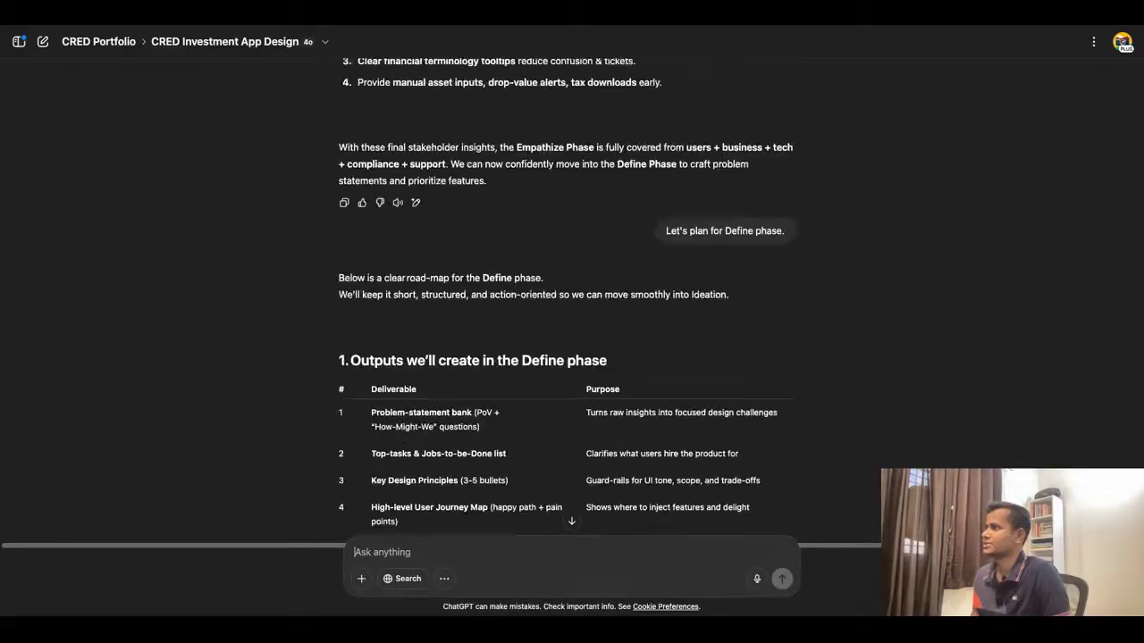
pyautogui.scroll(-2, 723, 284)
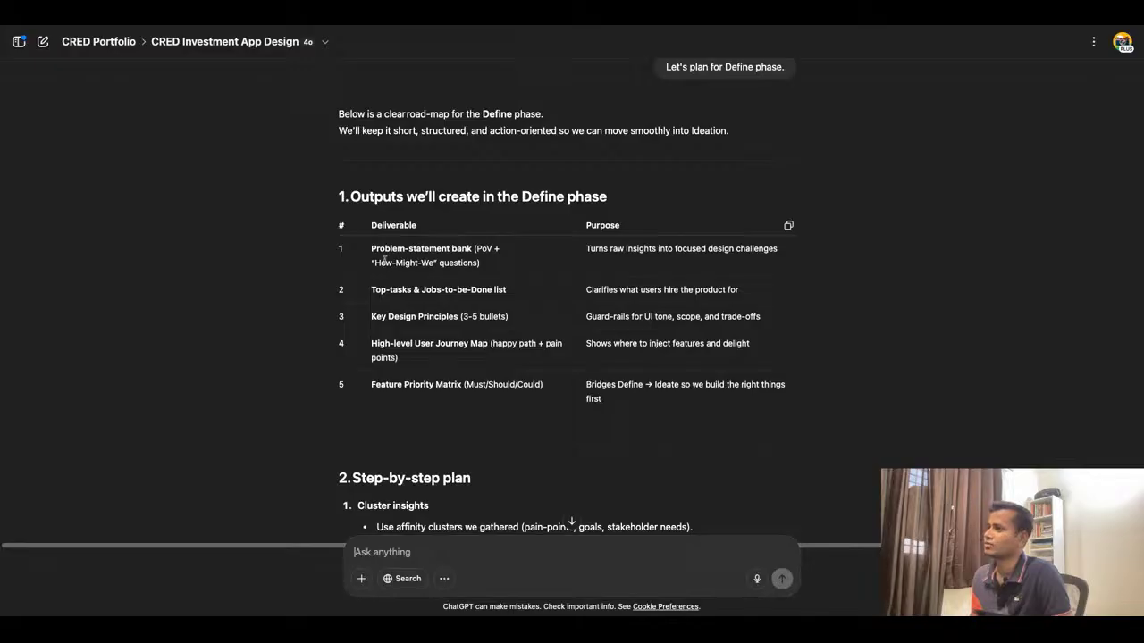
# Read through the Deliverable column of the Define phase outputs table, highlighting entries from the problem-statement bank to the user journey map
pyautogui.moveTo(373, 253); pyautogui.dragTo(482, 263)
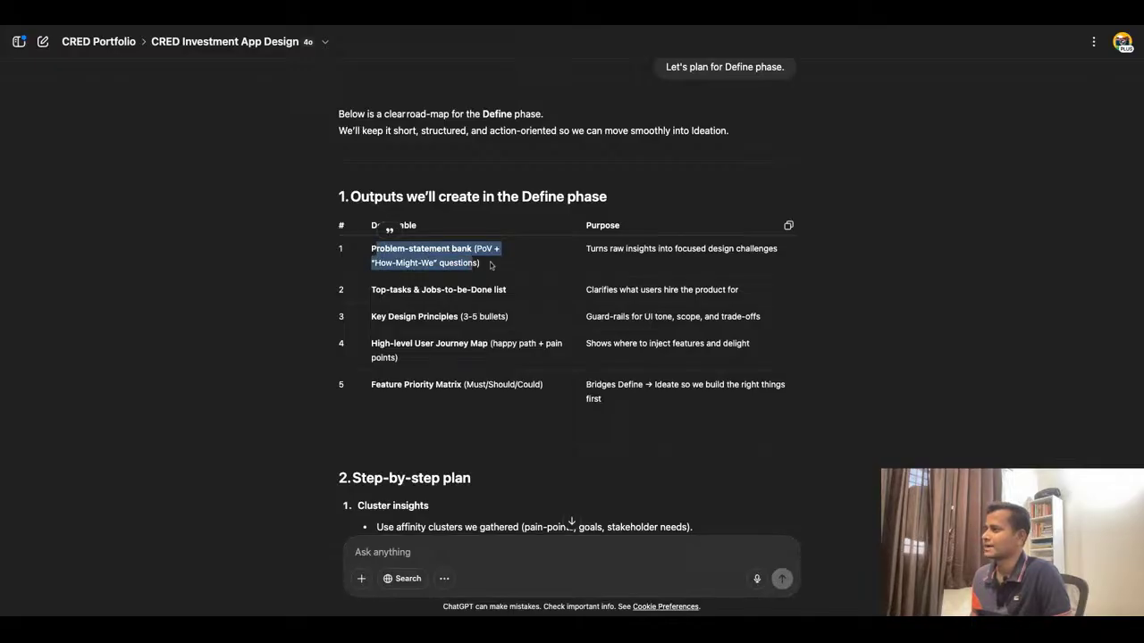
pyautogui.click(492, 263)
pyautogui.tripleClick(493, 264)
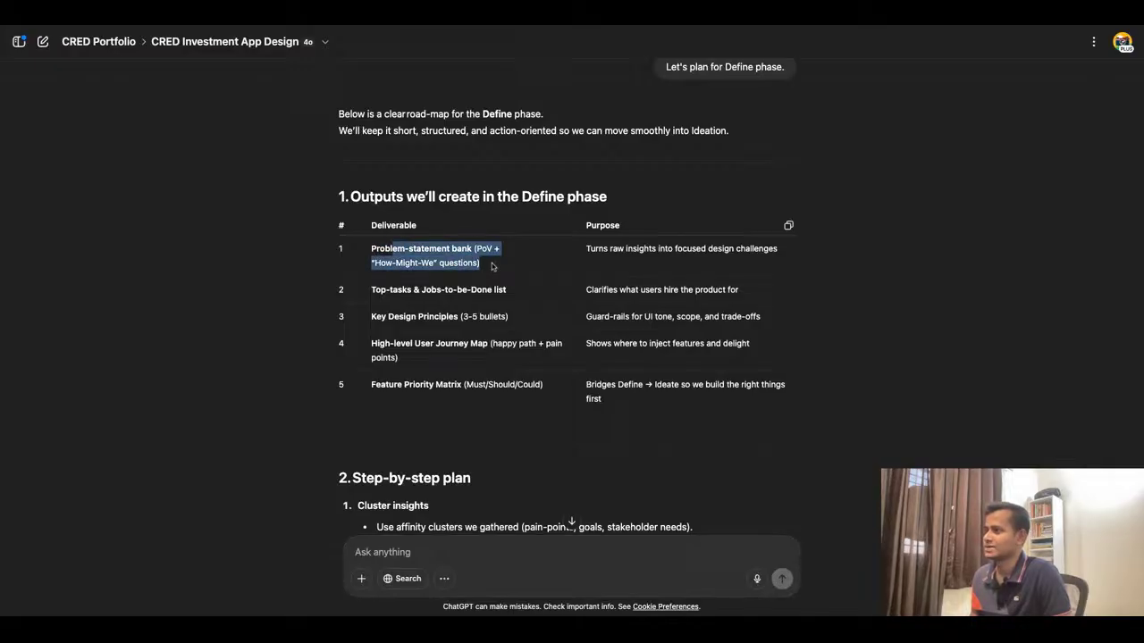
pyautogui.click(375, 288)
pyautogui.moveTo(375, 288); pyautogui.dragTo(507, 291)
pyautogui.moveTo(380, 330); pyautogui.dragTo(371, 344)
pyautogui.tripleClick(372, 343)
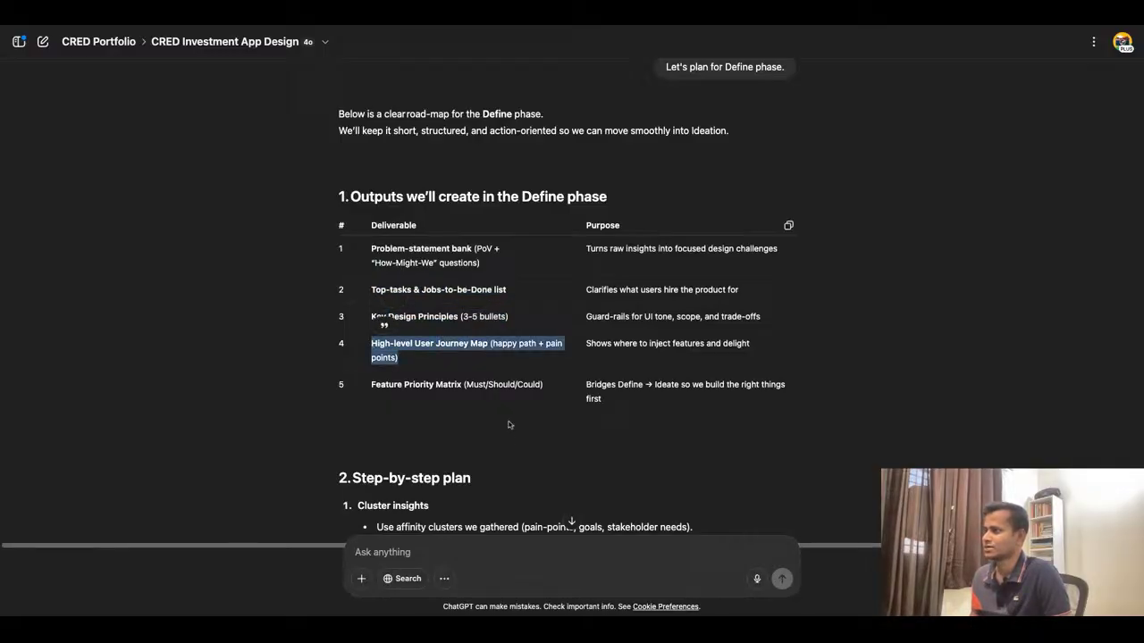
pyautogui.click(378, 389)
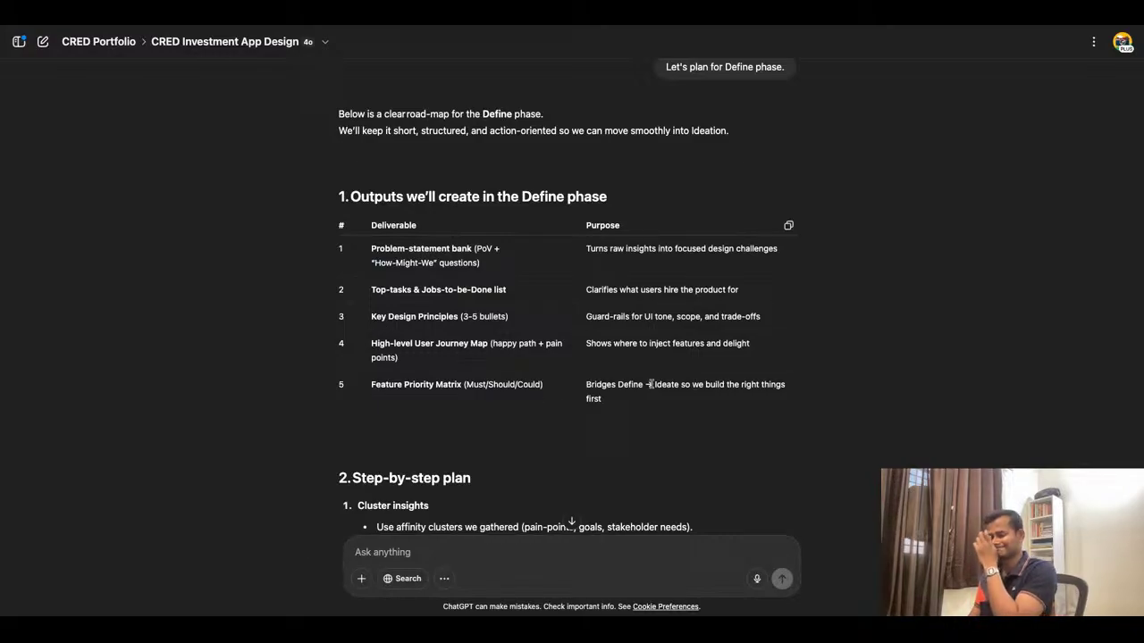
# Review the Purpose column of the Define phase outputs table, highlighting the purposes of the first three deliverables
pyautogui.moveTo(587, 248); pyautogui.dragTo(776, 249)
pyautogui.click(613, 225)
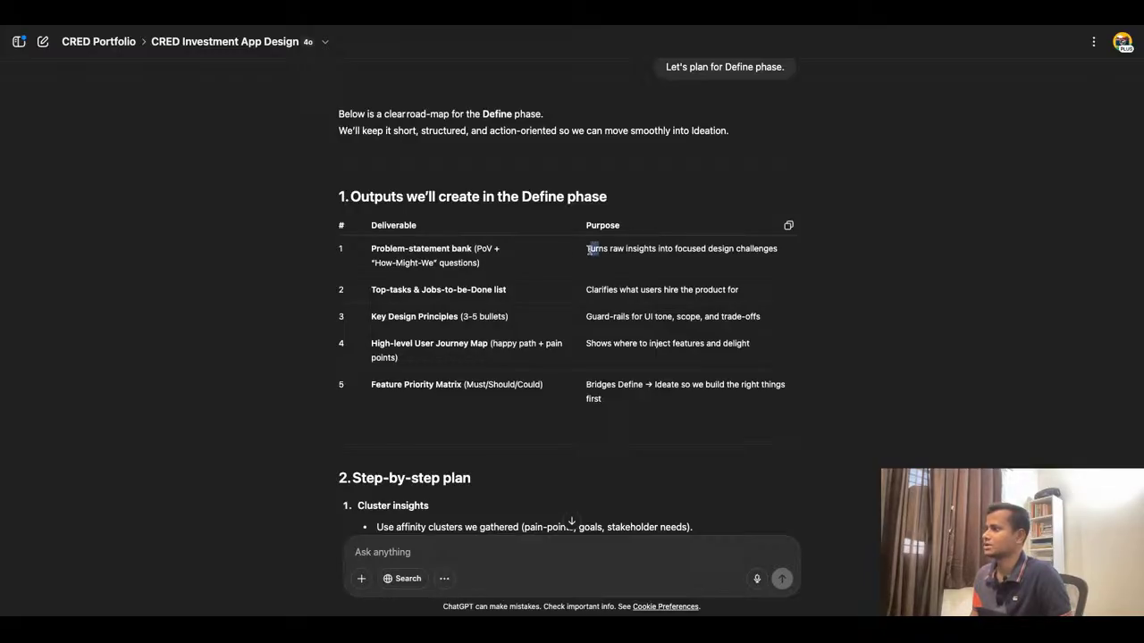
pyautogui.moveTo(589, 250); pyautogui.dragTo(786, 398)
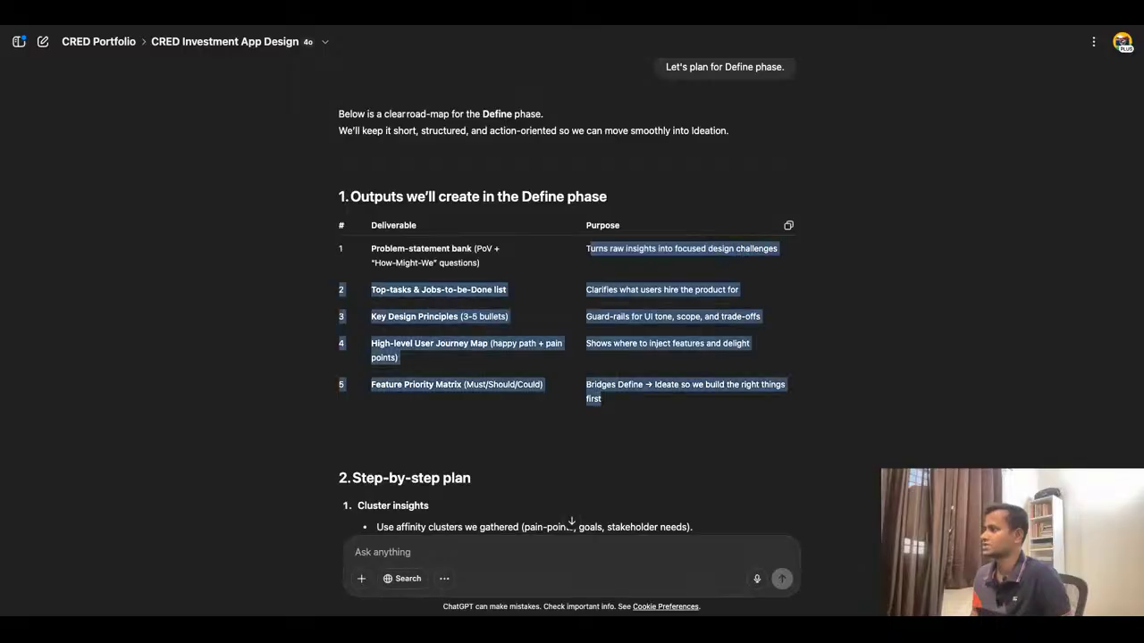
pyautogui.click(588, 294)
pyautogui.moveTo(588, 295); pyautogui.dragTo(738, 291)
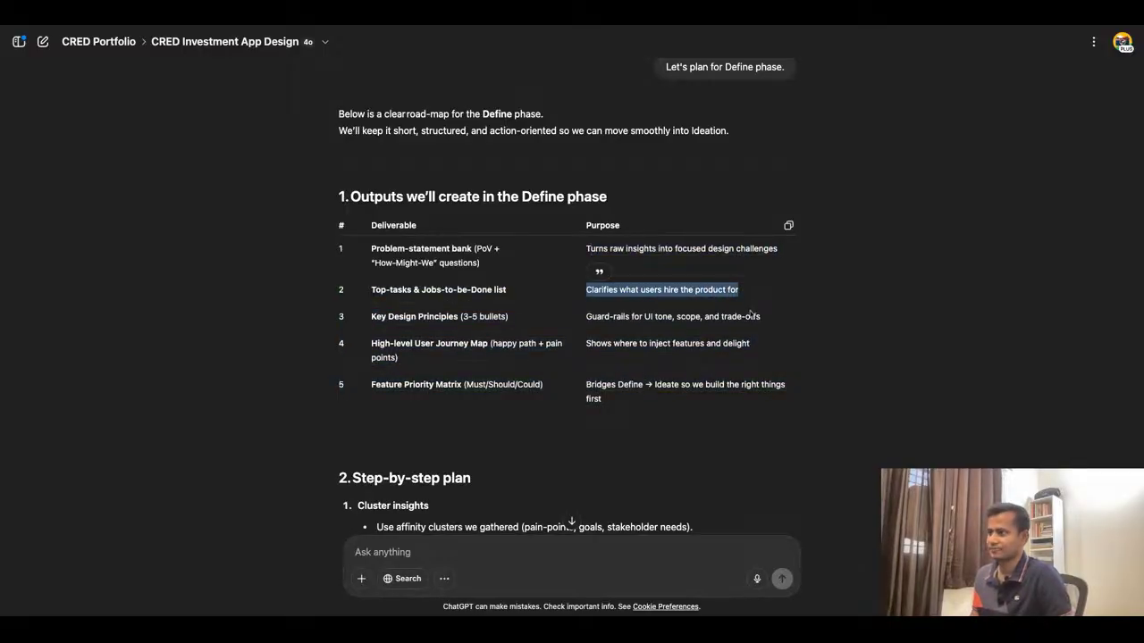
pyautogui.click(589, 319)
pyautogui.hotkey('shift', 'alt', 'Right')
pyautogui.hotkey('shift', 'alt', 'Right')
pyautogui.hotkey('shift', 'alt', 'Right')
pyautogui.hotkey('shift', 'alt', 'Right')
pyautogui.hotkey('shift', 'alt', 'Right')
pyautogui.hotkey('shift', 'alt', 'Right')
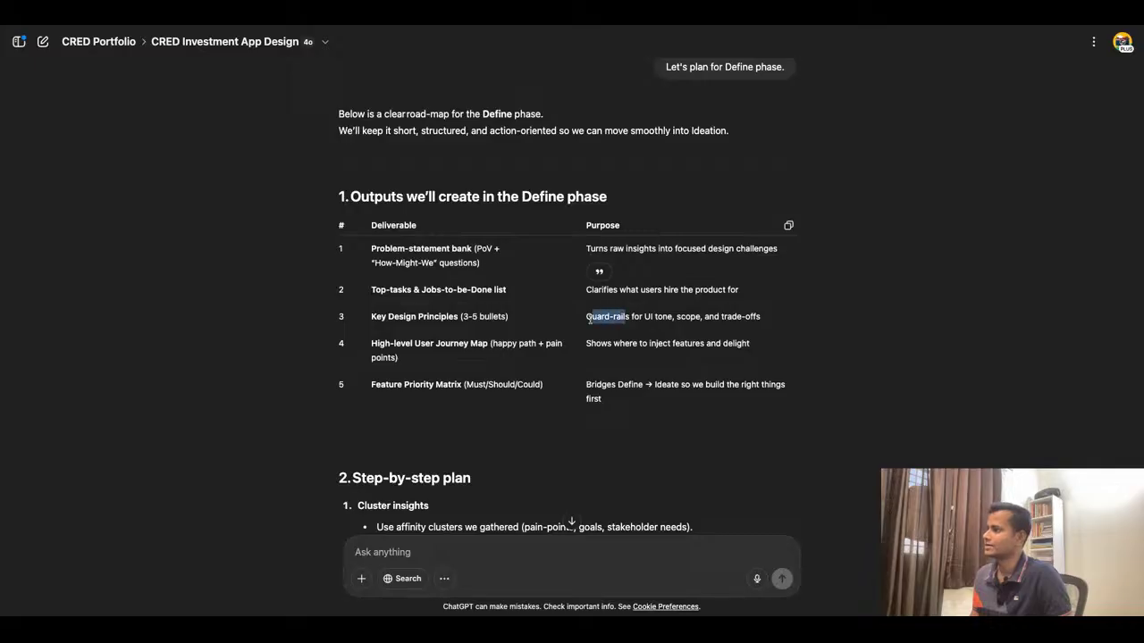
pyautogui.hotkey('shift', 'alt', 'Right')
pyautogui.hotkey('shift', 'alt', 'Right')
pyautogui.hotkey('shift', 'alt', 'Right')
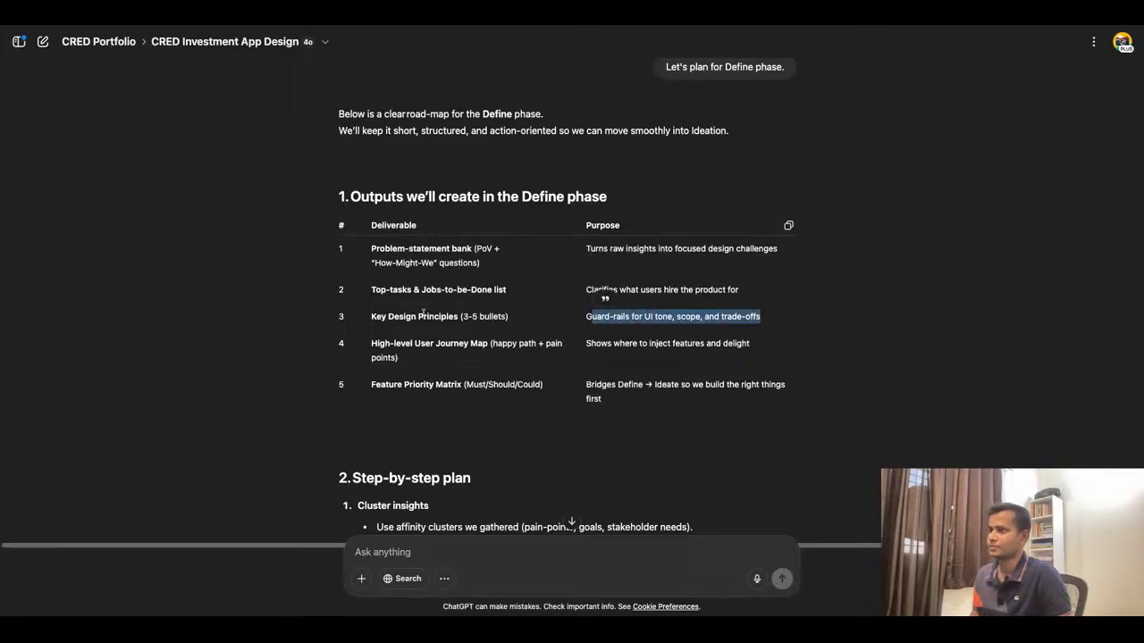
# Read the step-by-step plan, the draft PoV and "How-Might-We" starters, and the quick action items
pyautogui.scroll(-5, 526, 338)
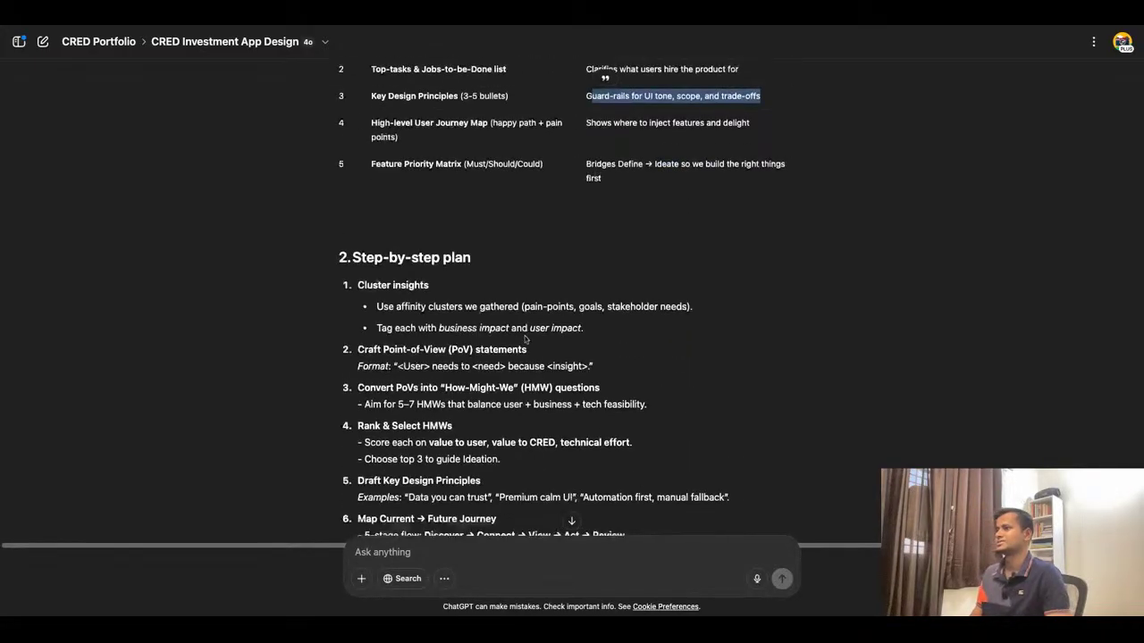
pyautogui.scroll(-2, 525, 338)
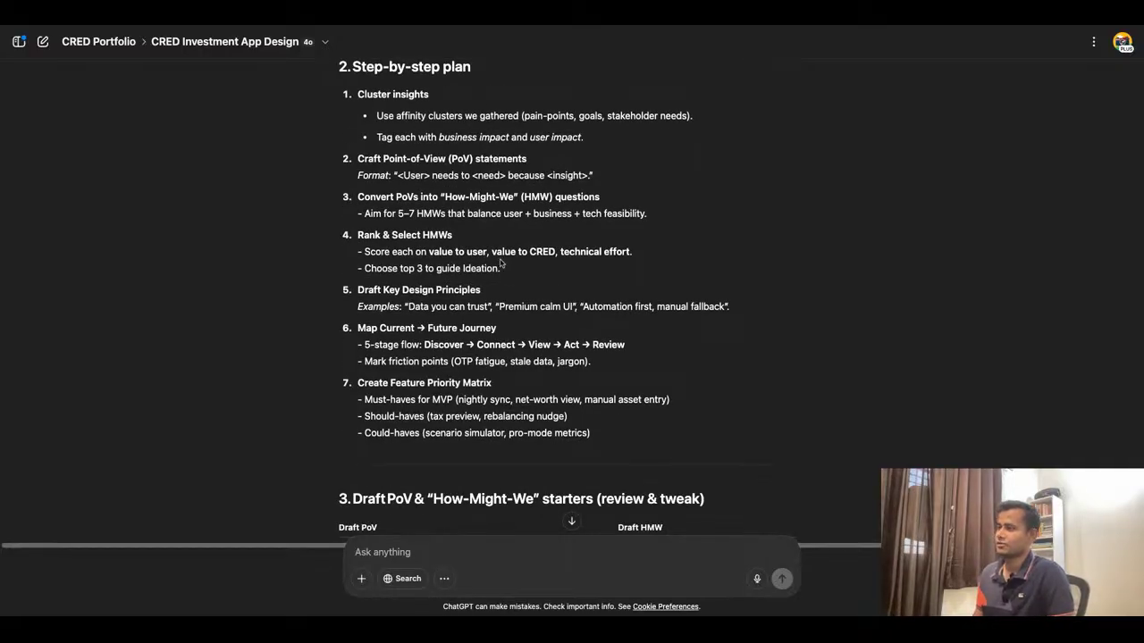
pyautogui.scroll(-3, 502, 263)
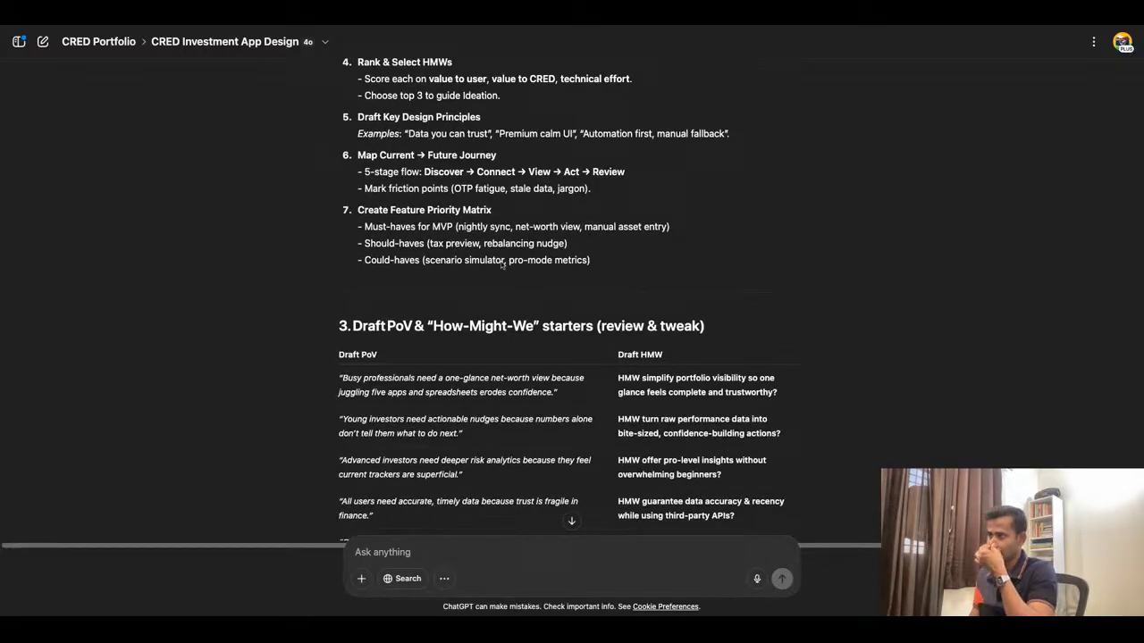
pyautogui.scroll(-3, 503, 263)
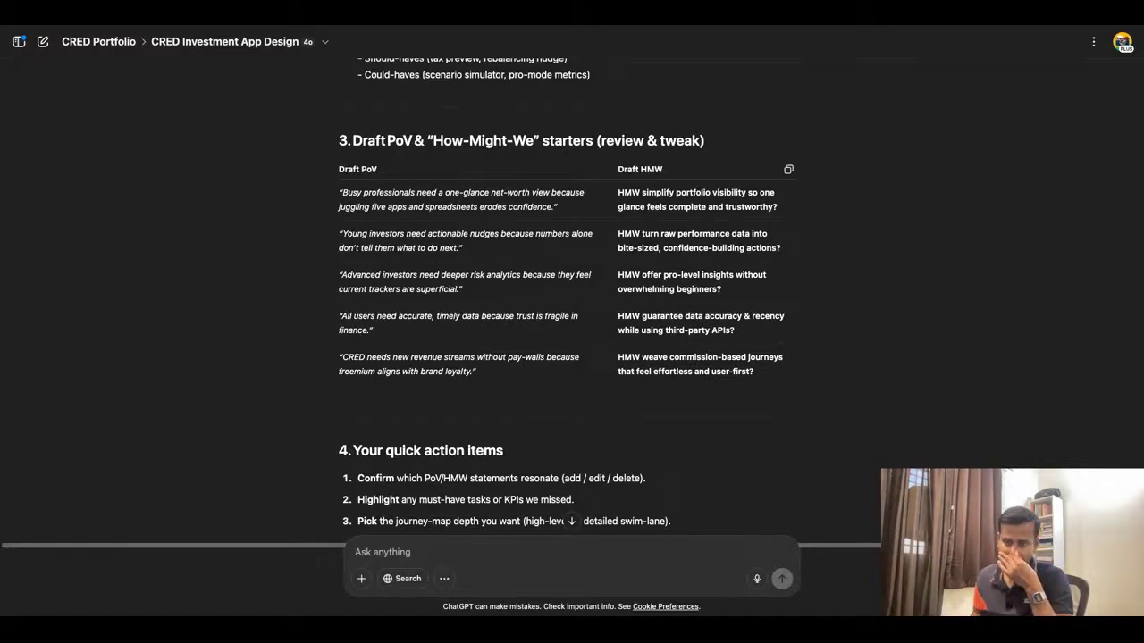
pyautogui.scroll(-4, 611, 288)
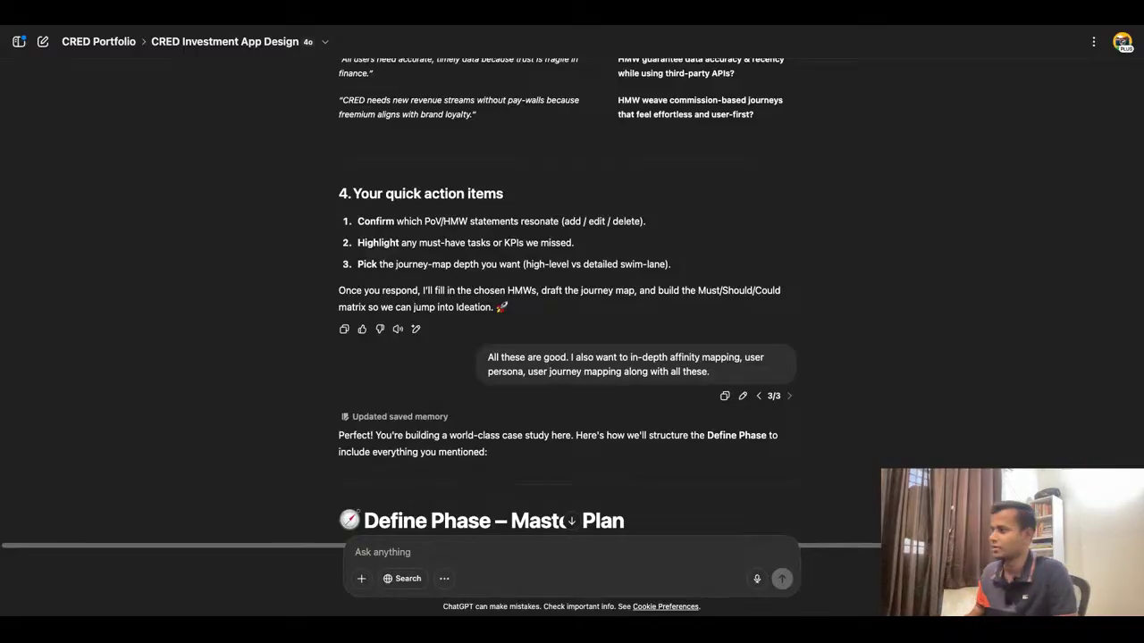
# Examine the follow-up prompt asking for in-depth affinity mapping, user persona and user journey mapping, highlighting the requested items
pyautogui.scroll(-1, 703, 195)
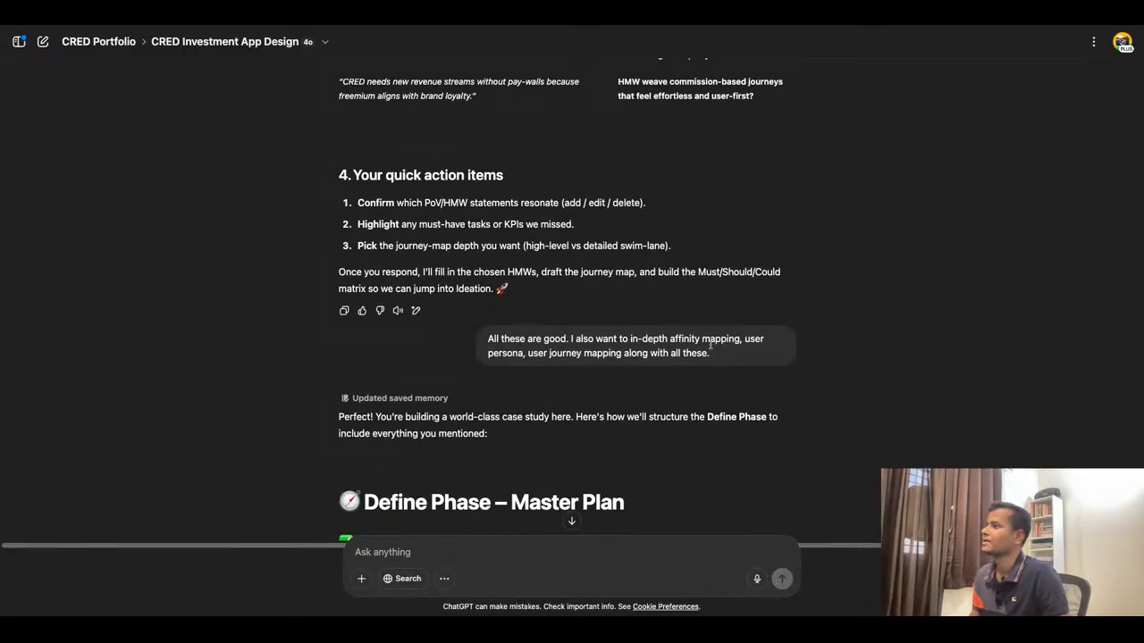
pyautogui.moveTo(745, 339); pyautogui.dragTo(572, 354)
pyautogui.click(557, 362)
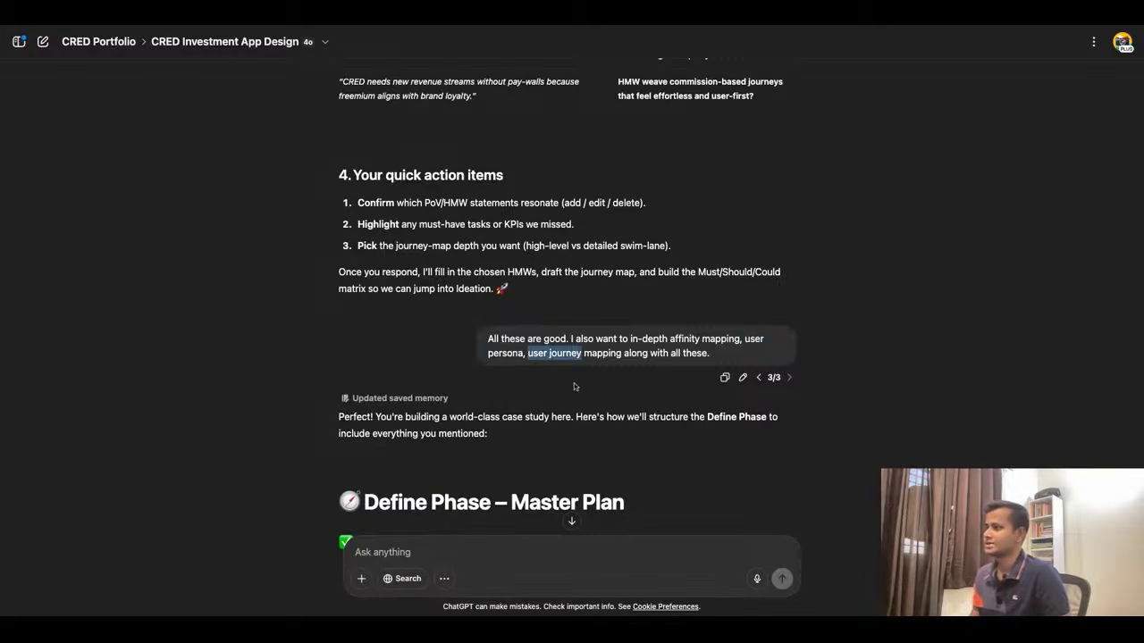
pyautogui.click(574, 386)
# Review the Affinity Mapping and User Personas sections of the Define Phase Master Plan, highlighting their headings
pyautogui.scroll(-5, 572, 385)
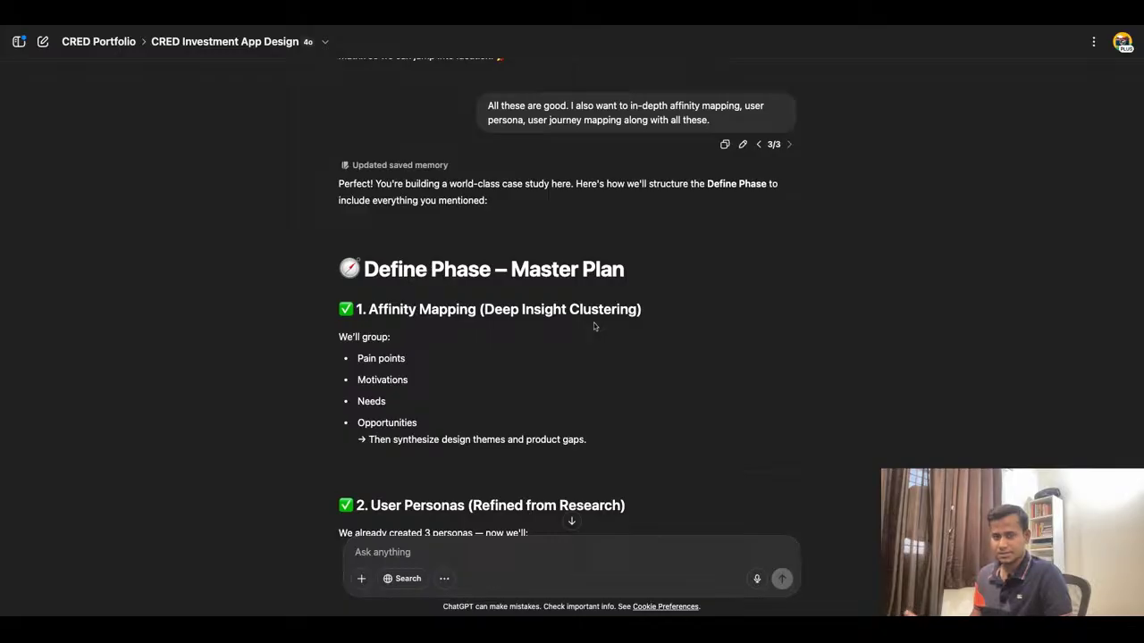
pyautogui.scroll(-2, 594, 326)
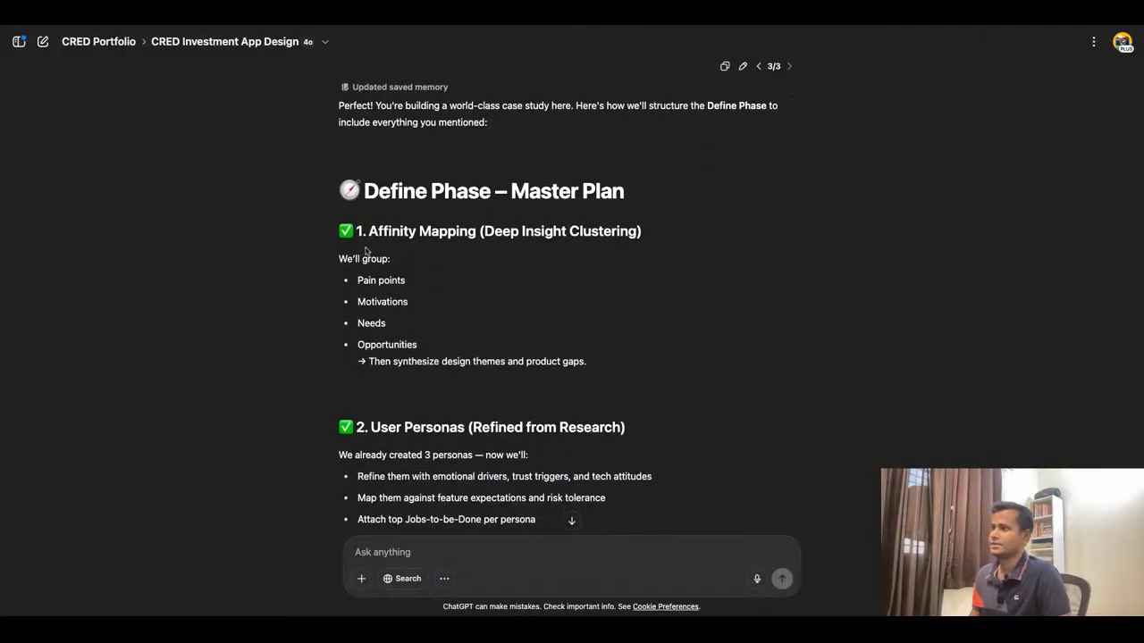
pyautogui.moveTo(371, 194); pyautogui.dragTo(630, 192)
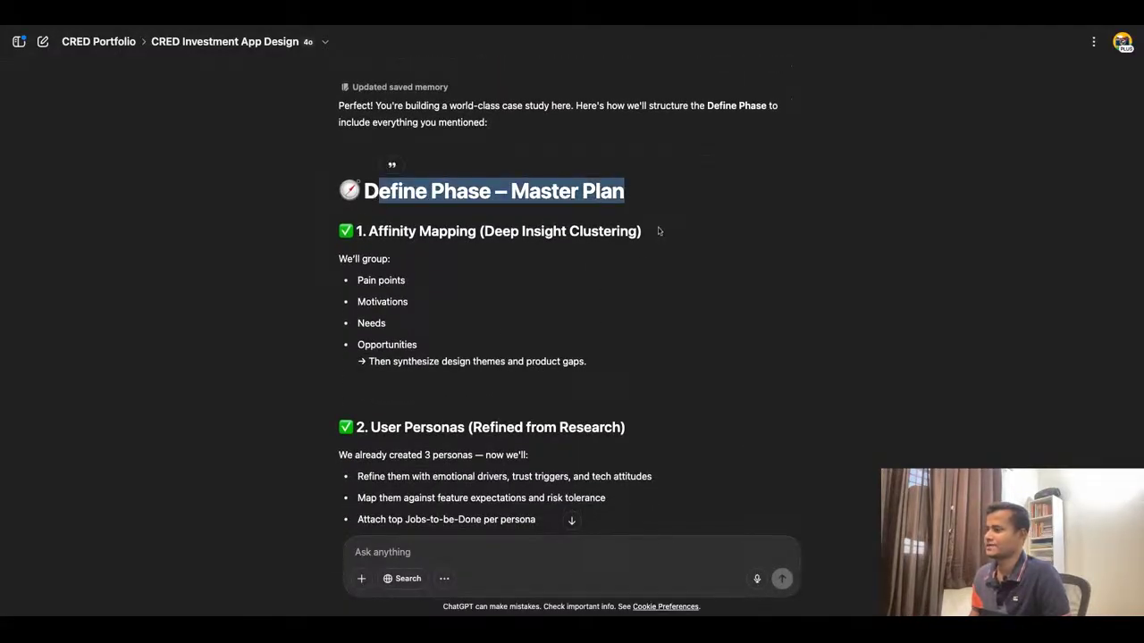
pyautogui.click(639, 253)
pyautogui.moveTo(370, 230); pyautogui.dragTo(640, 231)
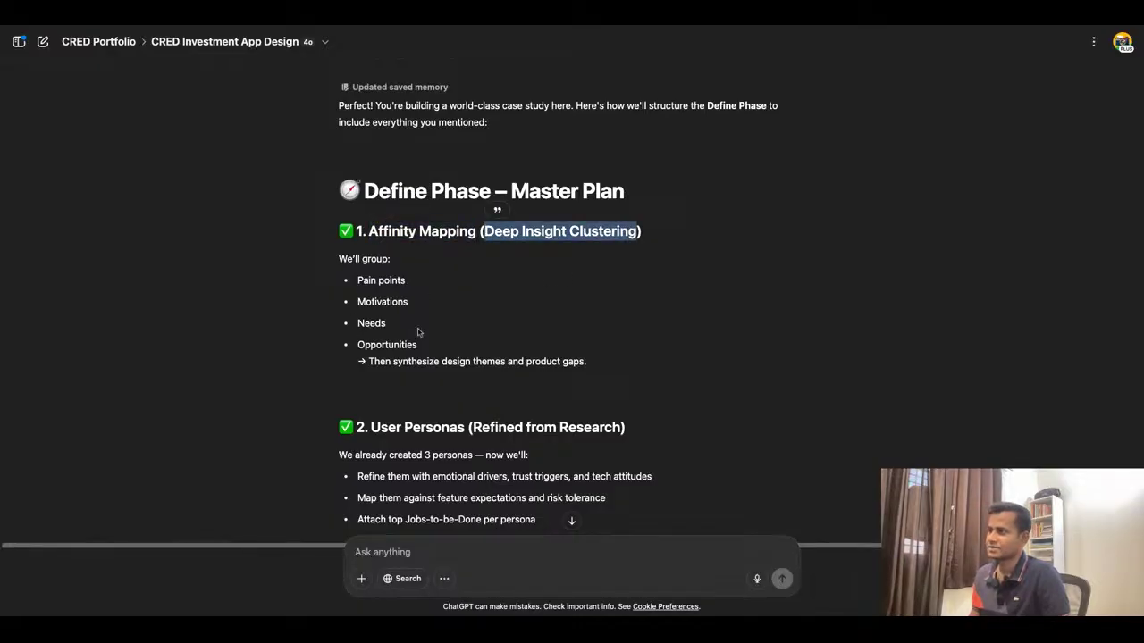
pyautogui.scroll(-3, 437, 349)
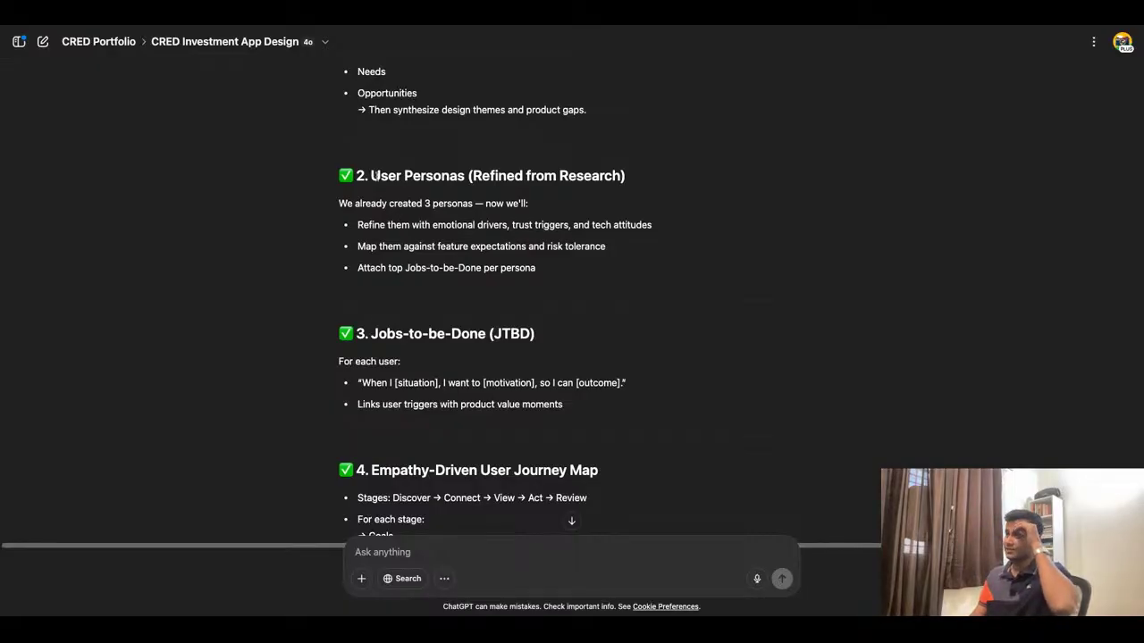
pyautogui.moveTo(380, 176); pyautogui.dragTo(606, 179)
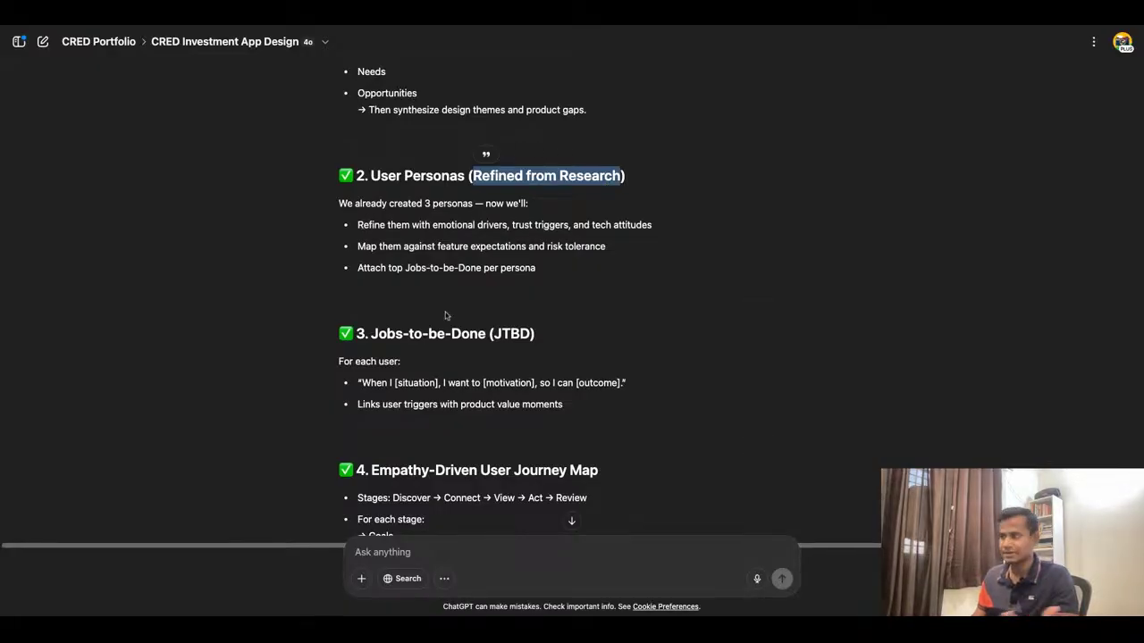
# Review the Jobs-to-be-Done and Empathy-Driven User Journey Map sections of the master plan, highlighting both headings
pyautogui.scroll(-3, 473, 291)
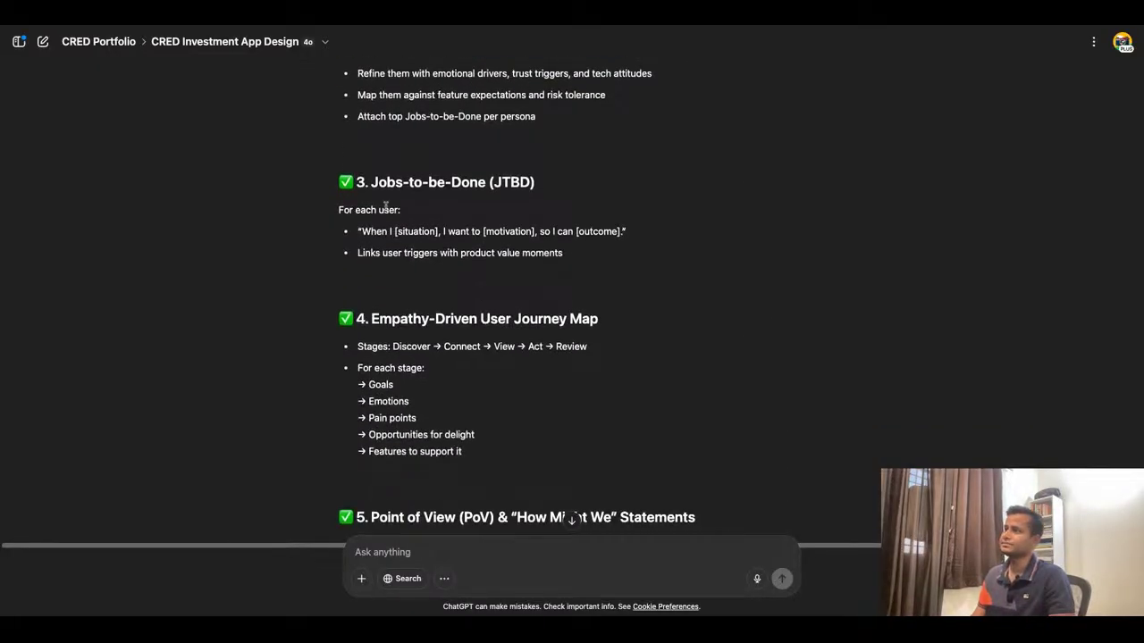
pyautogui.moveTo(371, 184); pyautogui.dragTo(486, 183)
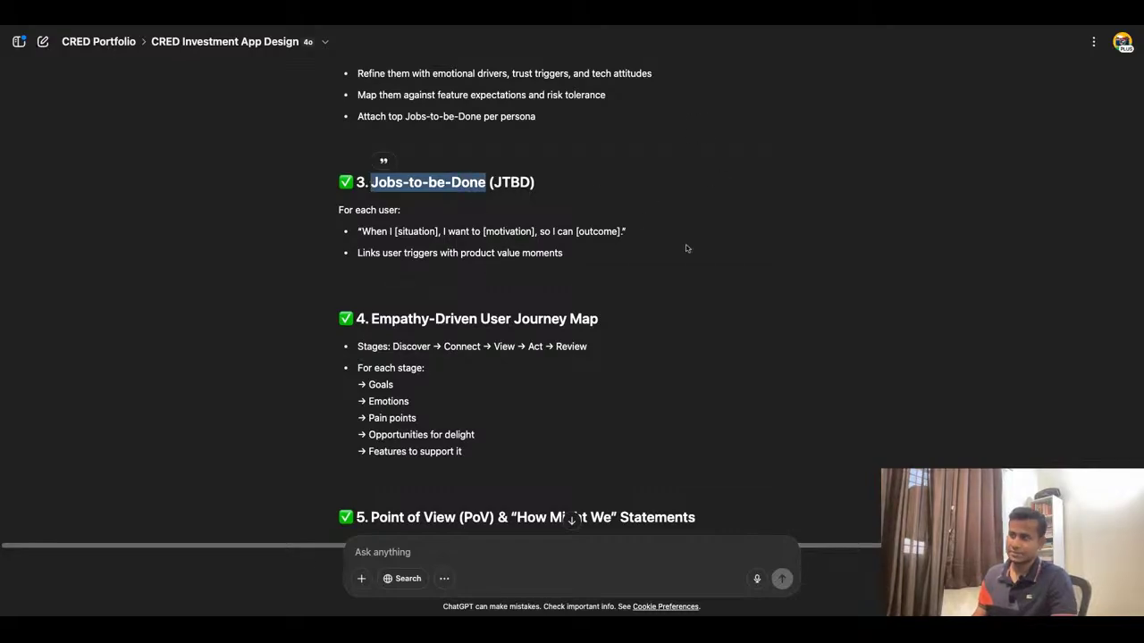
pyautogui.moveTo(374, 319); pyautogui.dragTo(624, 332)
pyautogui.click(643, 330)
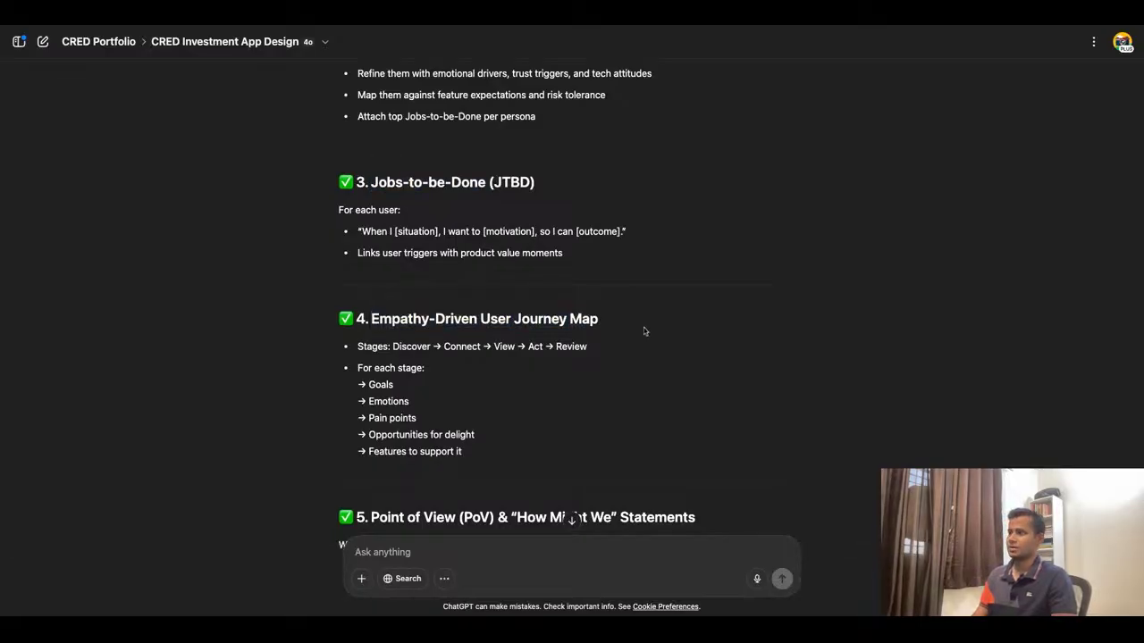
# Review the PoV and "How Might We" Statements, Design Principles and Feature Prioritization sections, highlighting the first two headings
pyautogui.scroll(-3, 643, 332)
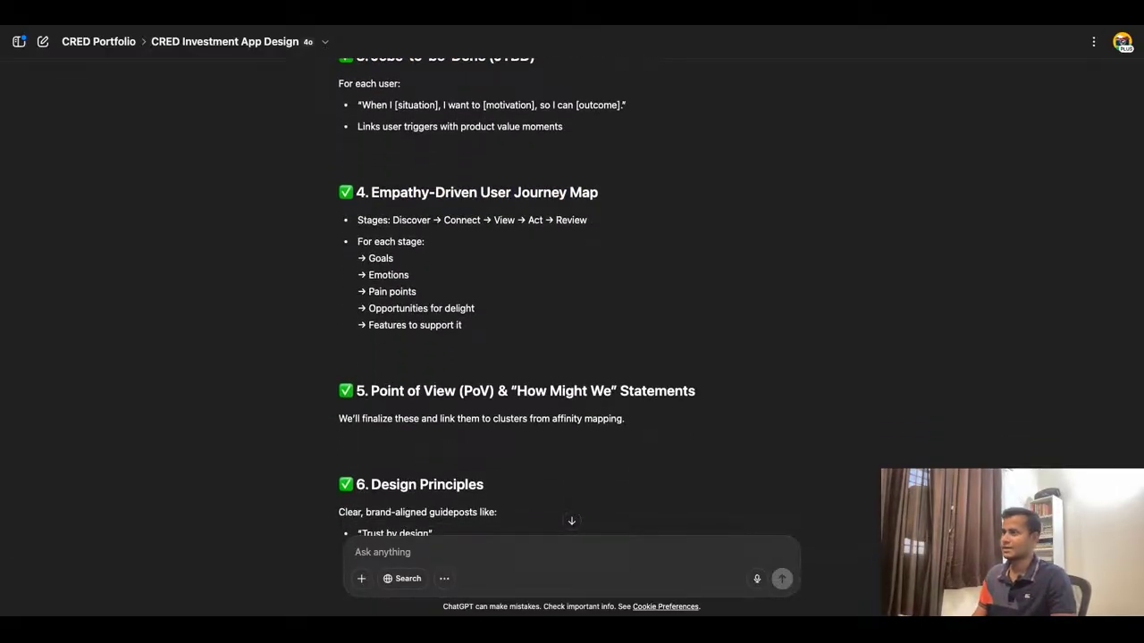
pyautogui.scroll(-3, 409, 293)
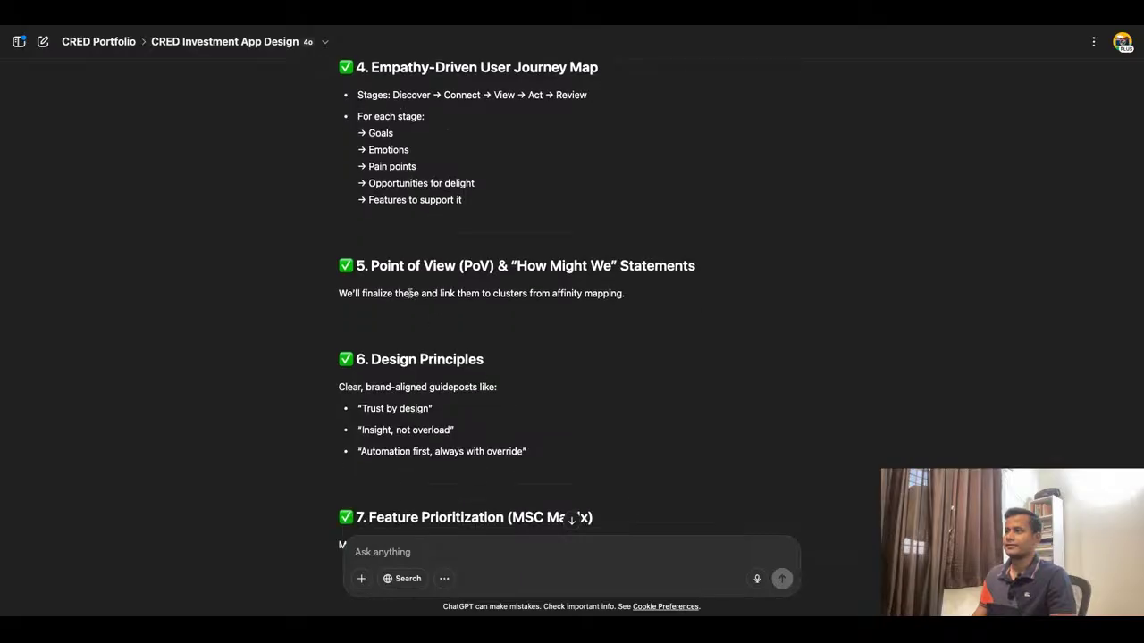
pyautogui.moveTo(375, 264); pyautogui.dragTo(695, 267)
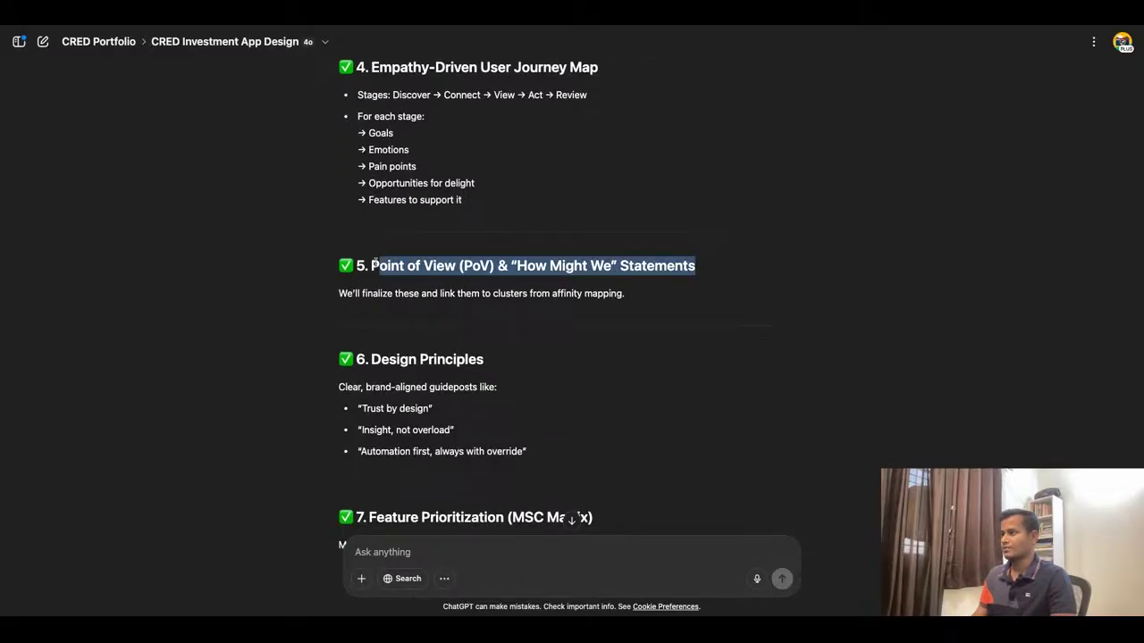
pyautogui.moveTo(371, 358); pyautogui.dragTo(552, 358)
pyautogui.scroll(-5, 552, 354)
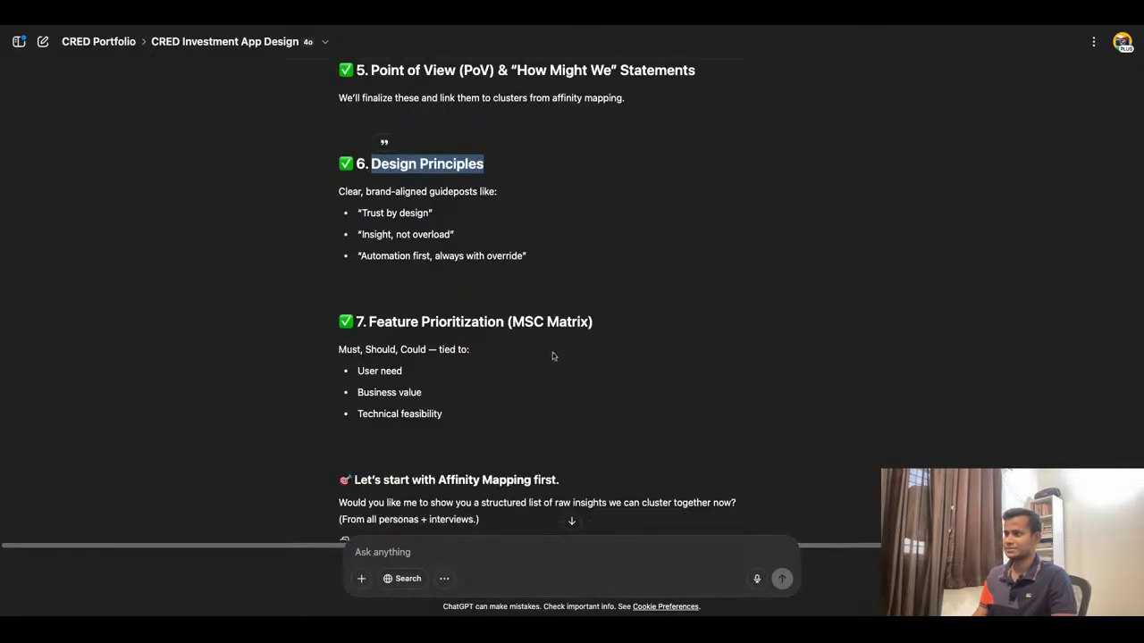
# Review the Feature Prioritization (MSC Matrix) section, highlighting its heading, and continue past the "Yes,please." reply to the Raw Insight Pool
pyautogui.moveTo(372, 322); pyautogui.dragTo(525, 322)
pyautogui.click(684, 315)
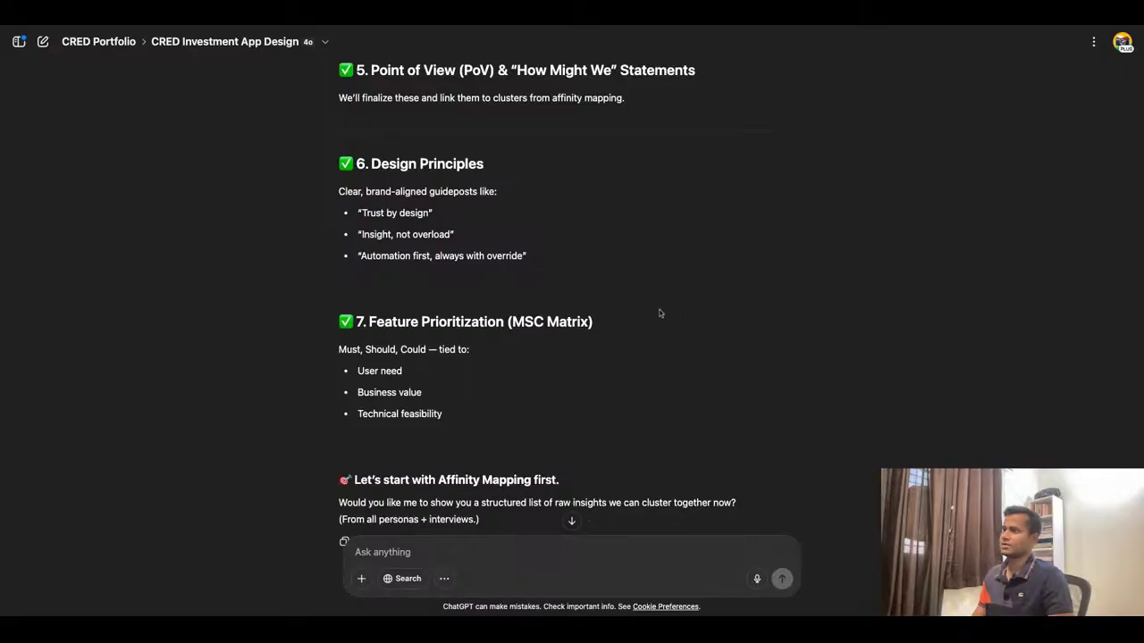
pyautogui.scroll(-6, 561, 253)
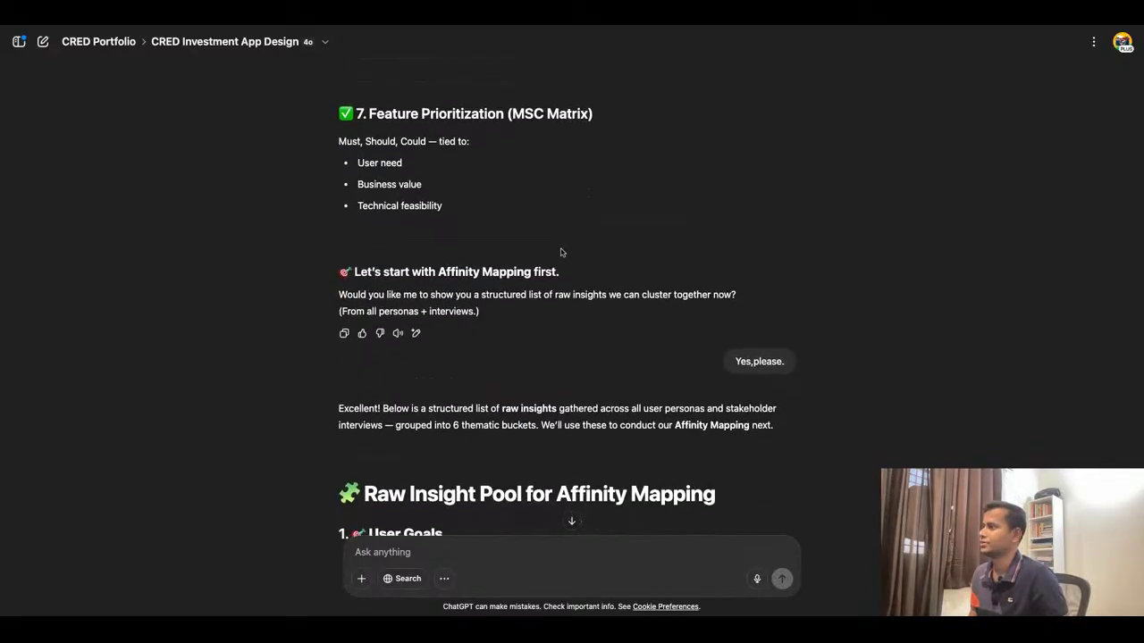
pyautogui.scroll(-2, 495, 401)
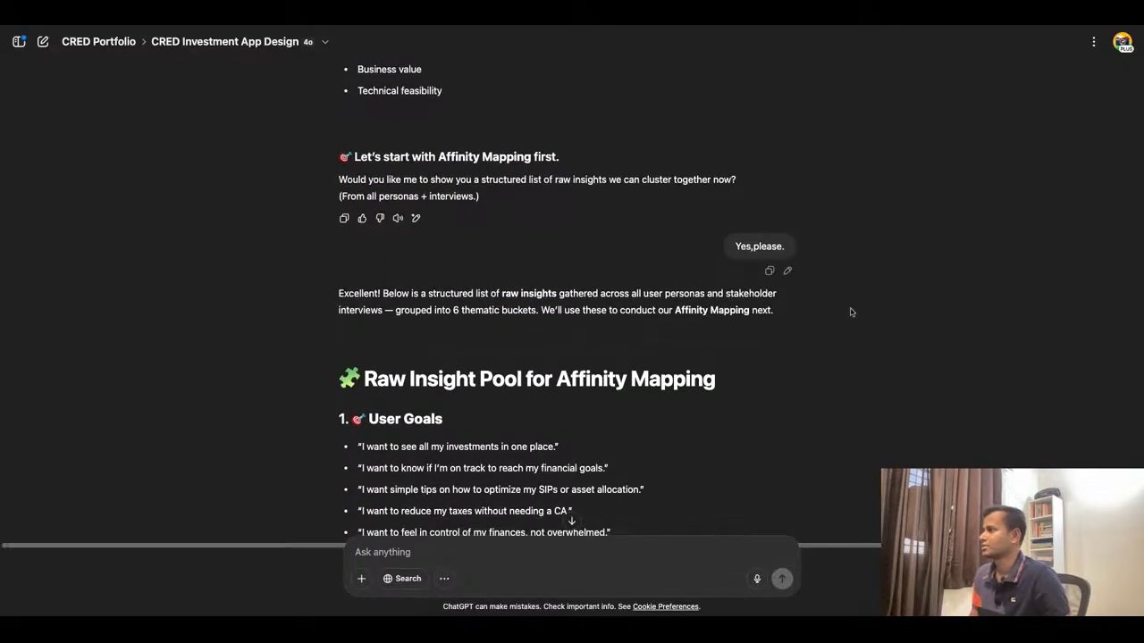
pyautogui.scroll(-3, 533, 336)
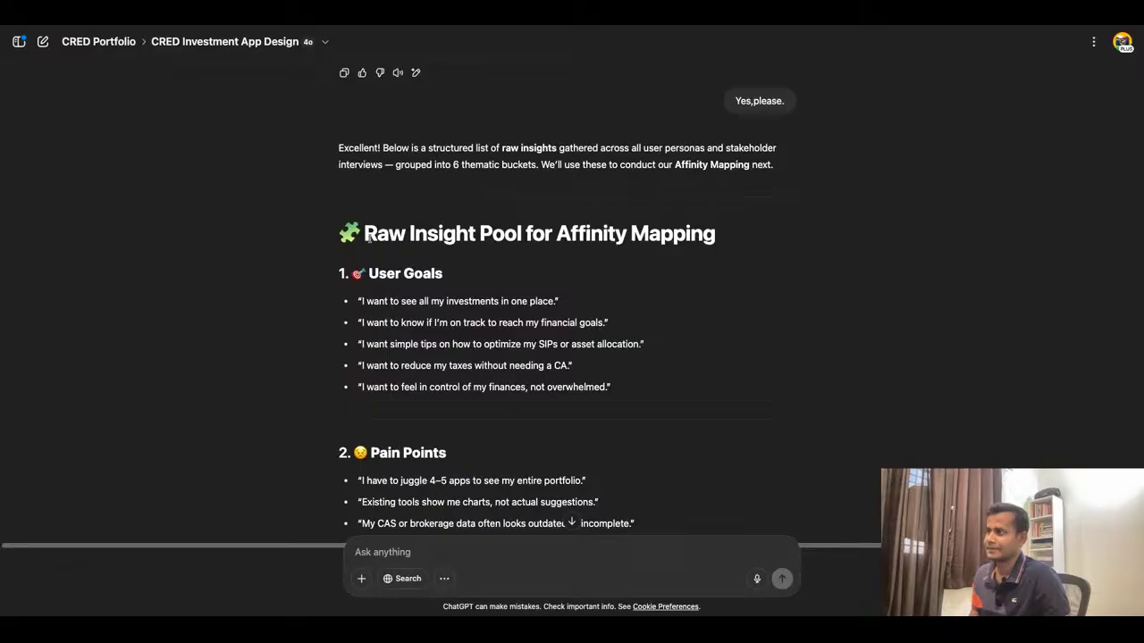
# Review the User Goals in the Raw Insight Pool, highlighting the start of the pool's title and the goal about seeing all investments
pyautogui.moveTo(364, 234); pyautogui.dragTo(387, 249)
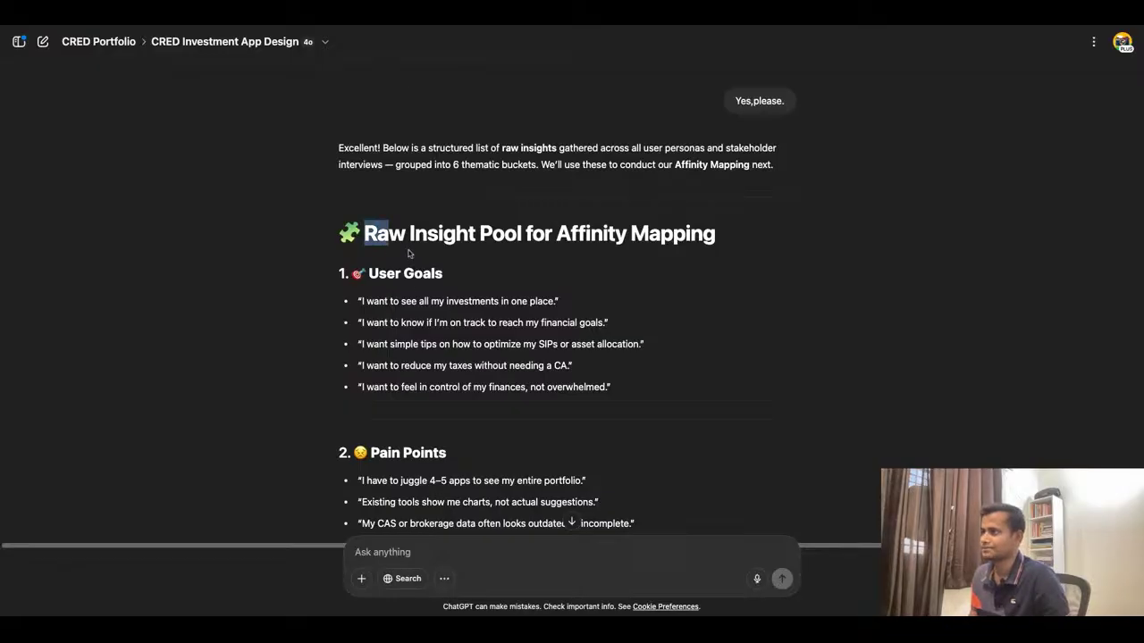
pyautogui.scroll(-1, 595, 311)
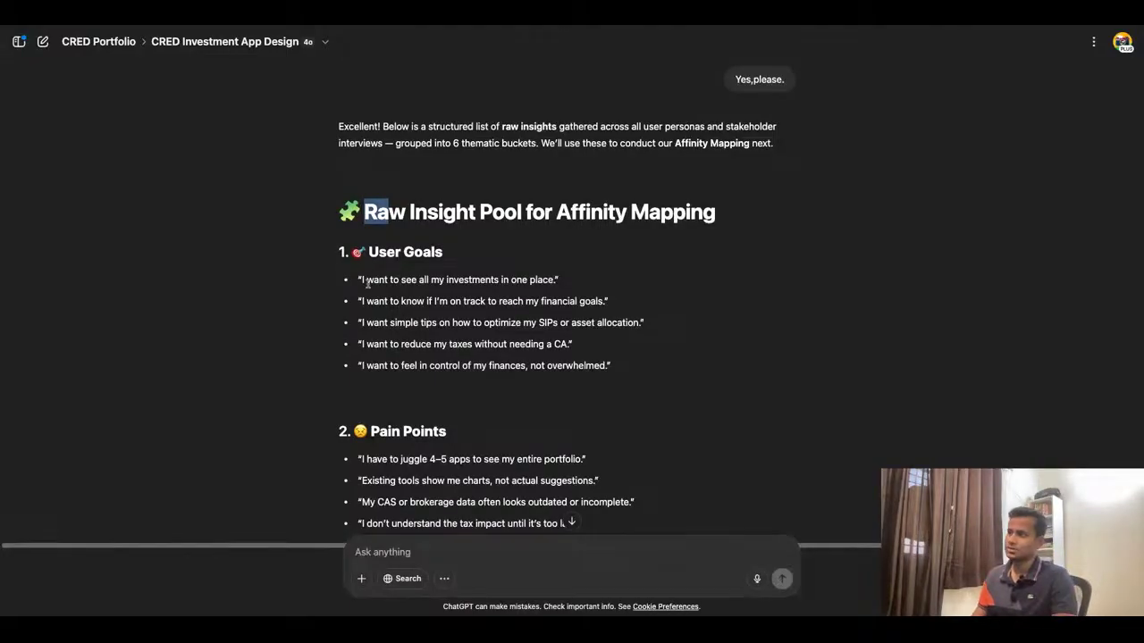
pyautogui.moveTo(362, 280); pyautogui.dragTo(578, 289)
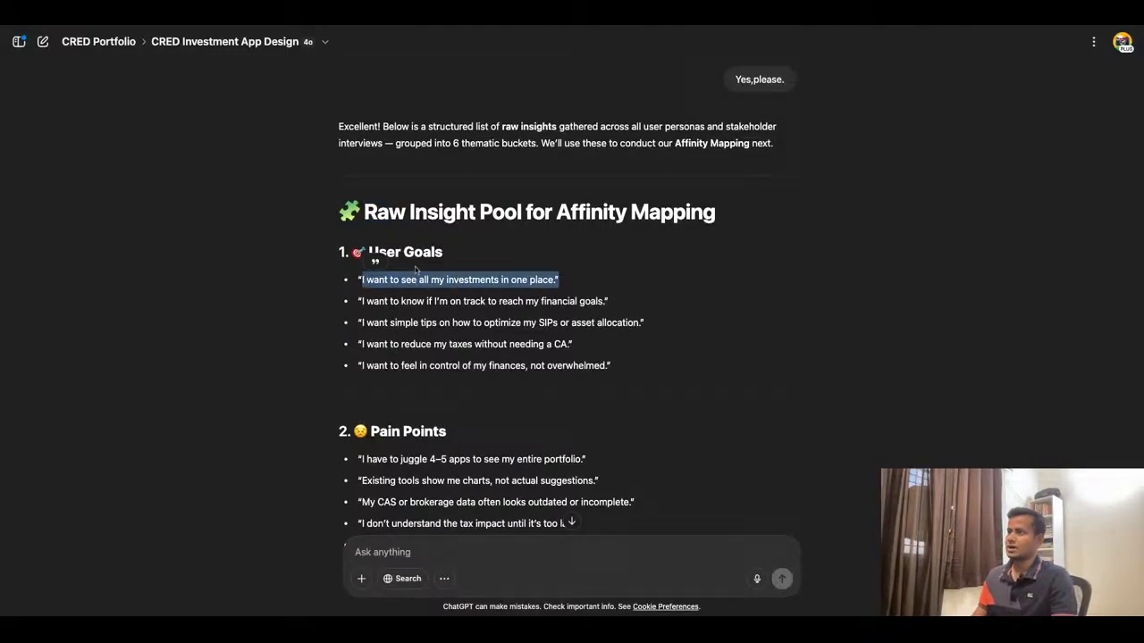
pyautogui.click(476, 260)
pyautogui.scroll(-2, 494, 363)
pyautogui.scroll(-1, 494, 362)
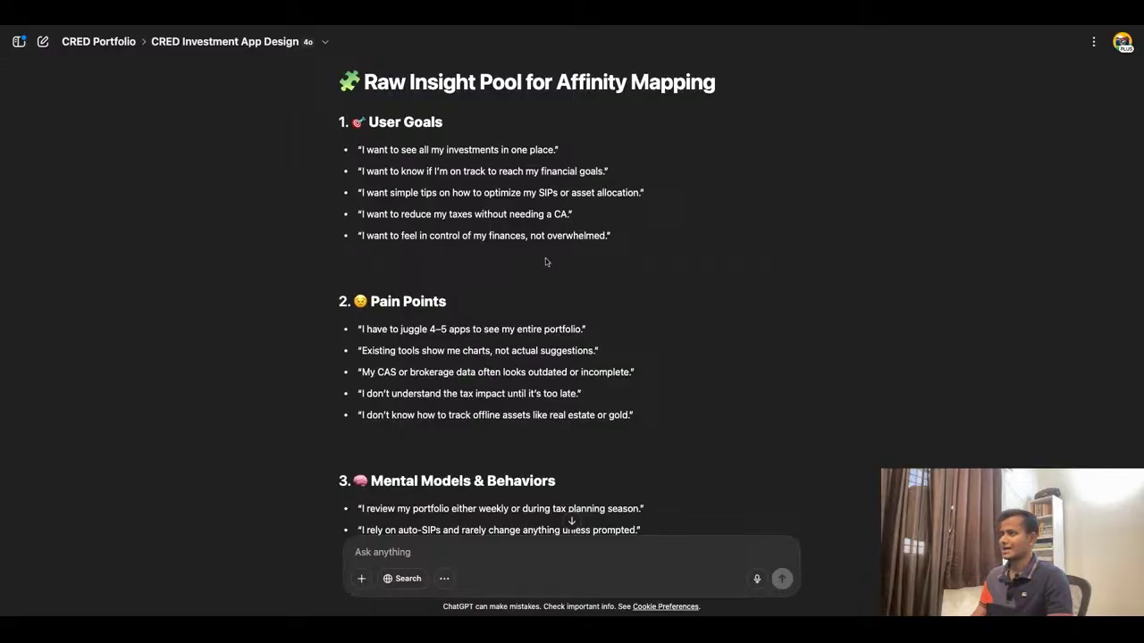
# Review the remaining raw insight groups, from Pain Points and Mental Models & Behaviors through Business & Strategic Needs
pyautogui.scroll(-1, 541, 260)
pyautogui.scroll(-5, 361, 307)
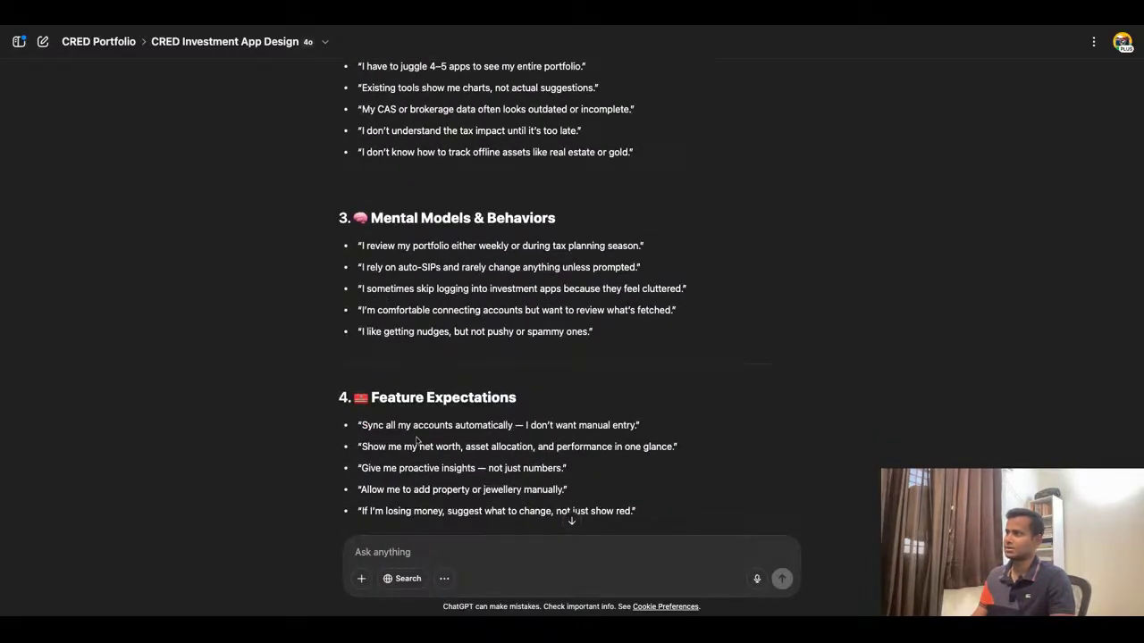
pyautogui.scroll(-5, 416, 439)
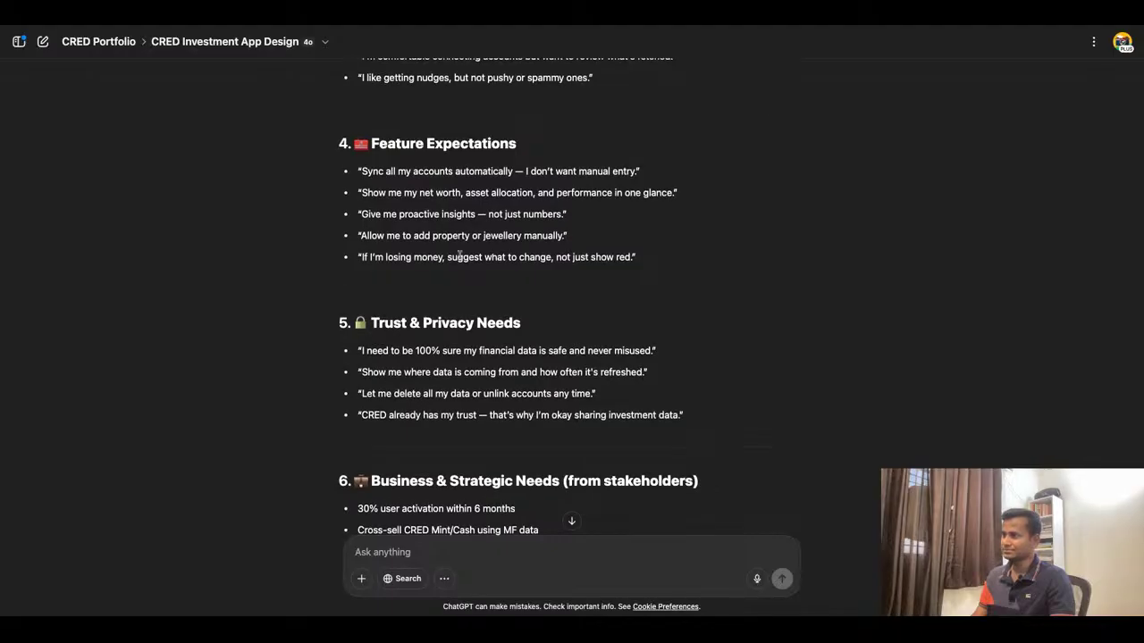
pyautogui.scroll(-5, 459, 255)
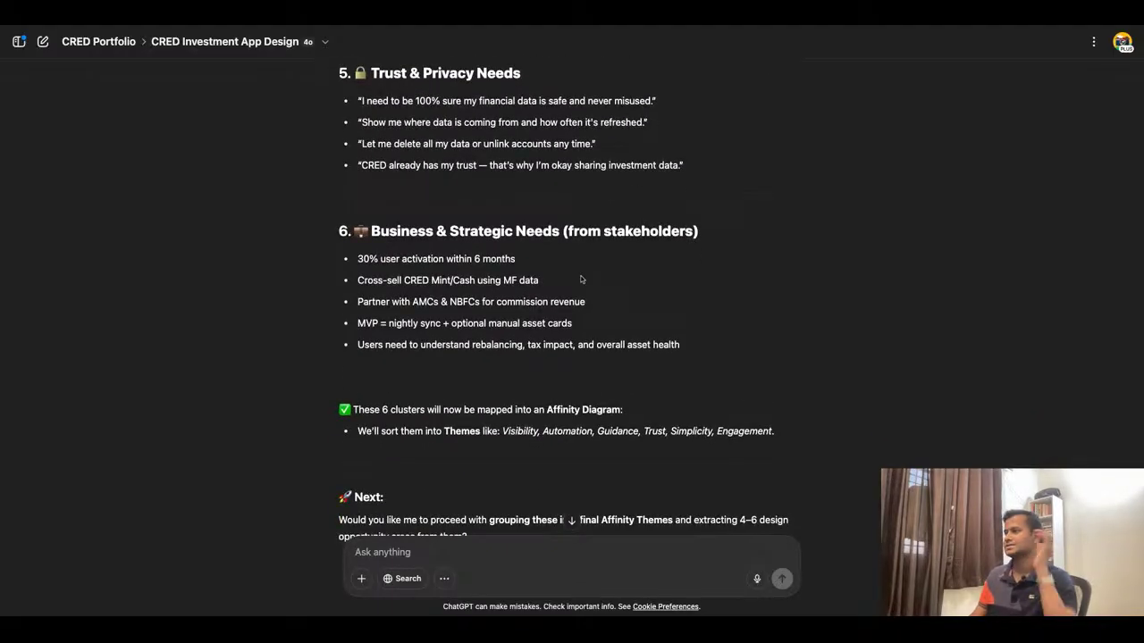
pyautogui.scroll(-1, 581, 280)
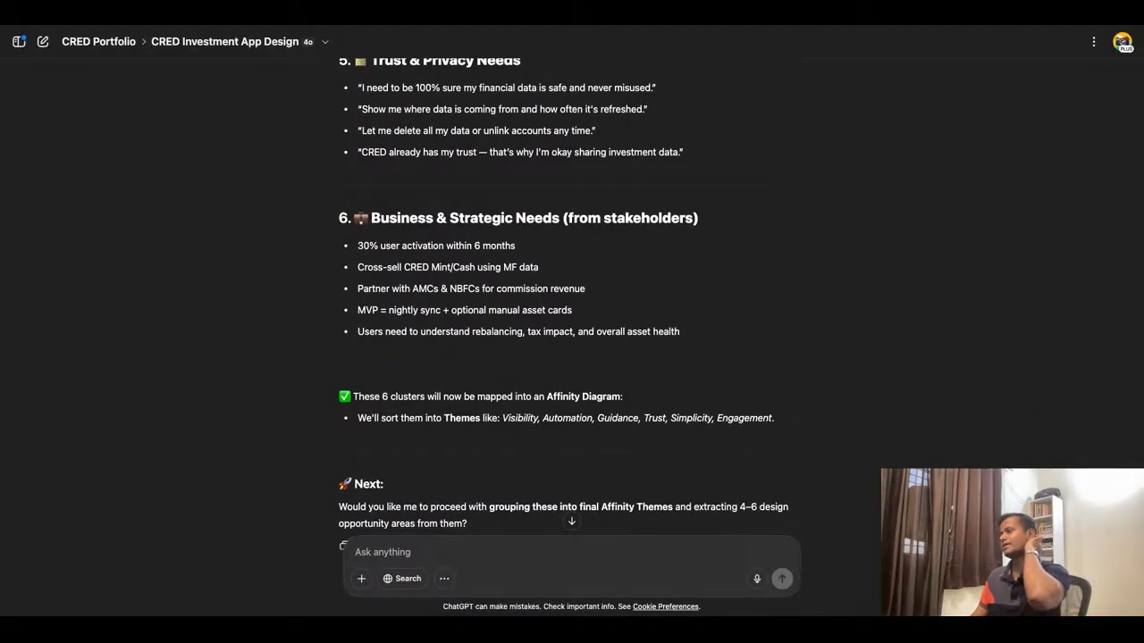
pyautogui.scroll(-1, 522, 272)
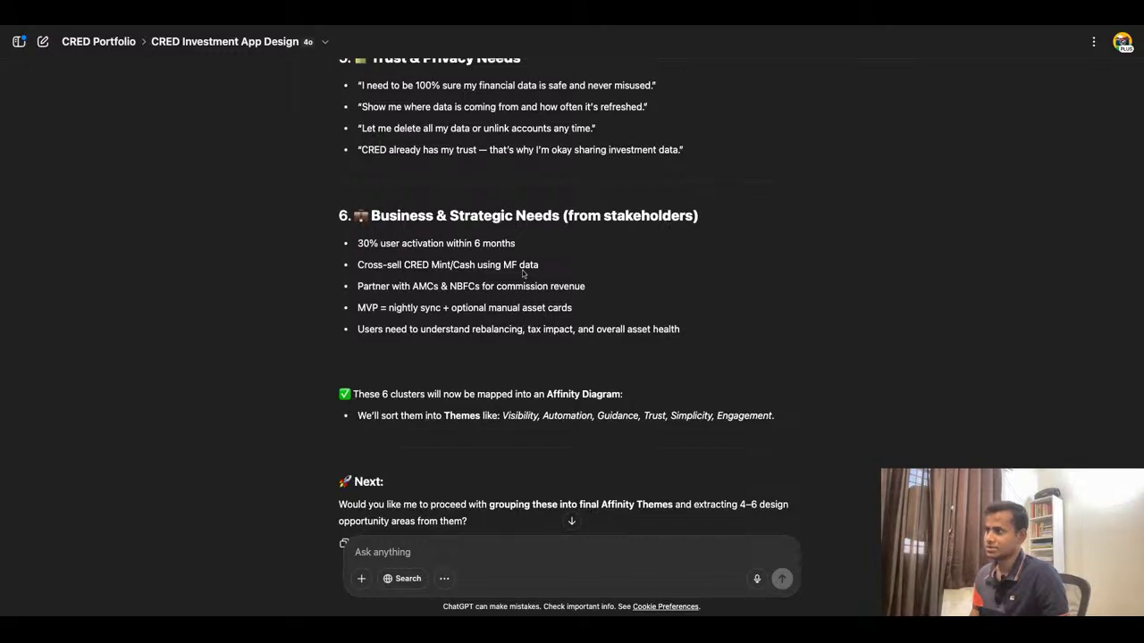
# Examine the proposed affinity themes, highlighting the theme names, and continue to the Affinity Mapping – Insight Clustering reply
pyautogui.write('Yes')
pyautogui.press('Return')
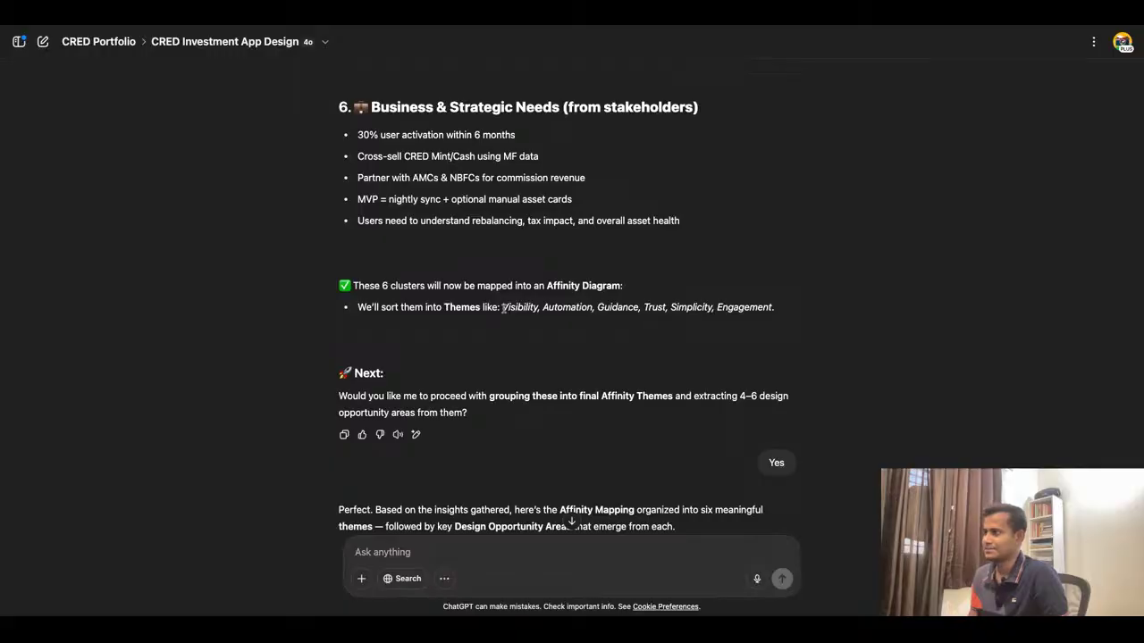
pyautogui.moveTo(502, 309); pyautogui.dragTo(672, 310)
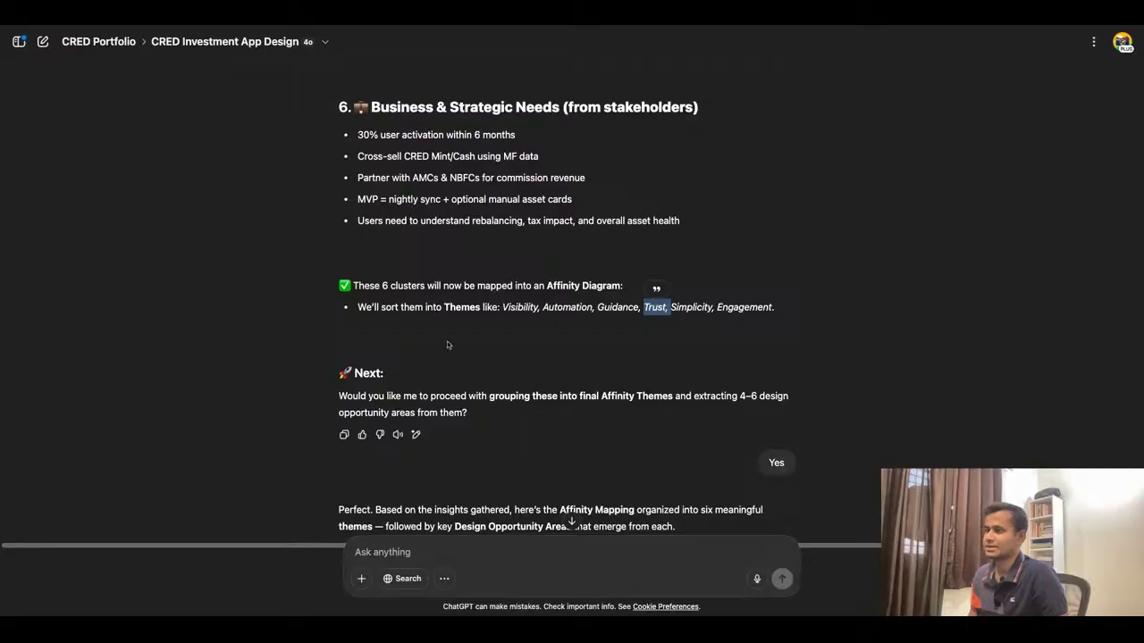
pyautogui.scroll(-2, 551, 298)
pyautogui.scroll(-3, 551, 298)
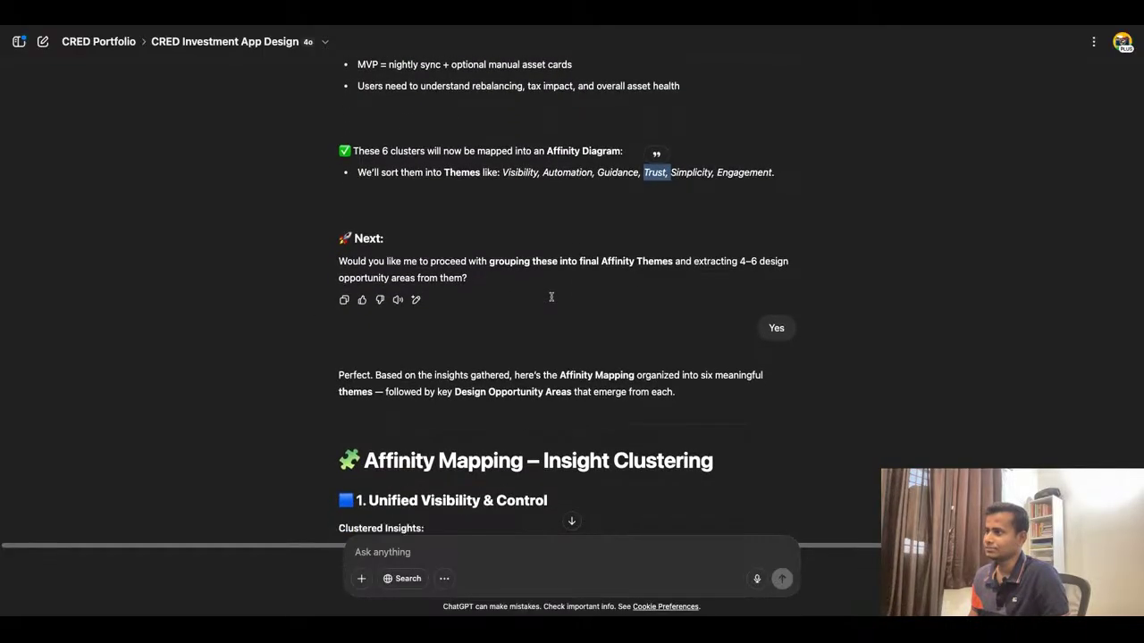
# Switch to the CRED Portfolio board in FigJam and review the Raw Insights sticky-note columns in the Define Phase
pyautogui.press('super+Tab')
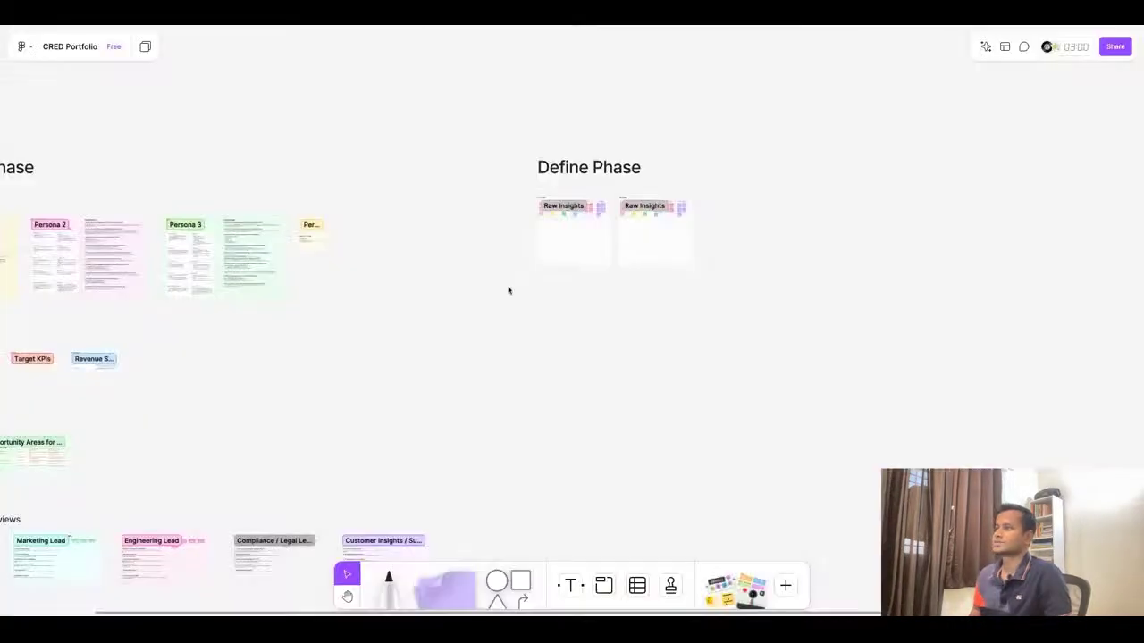
pyautogui.scroll(10, 573, 259)
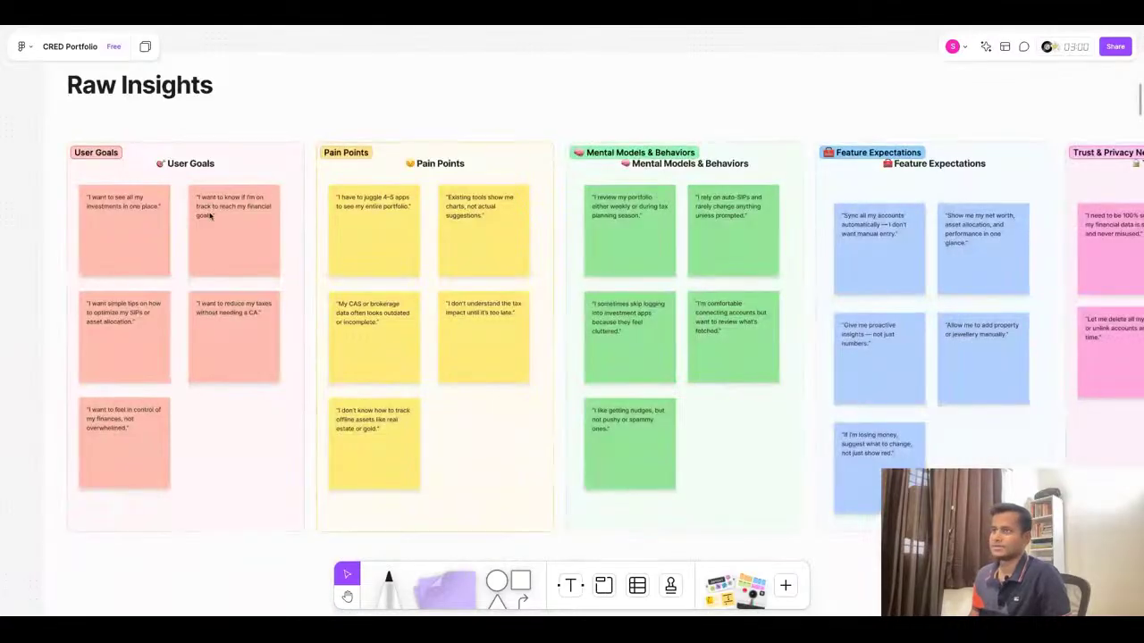
pyautogui.scroll(-3, 202, 241)
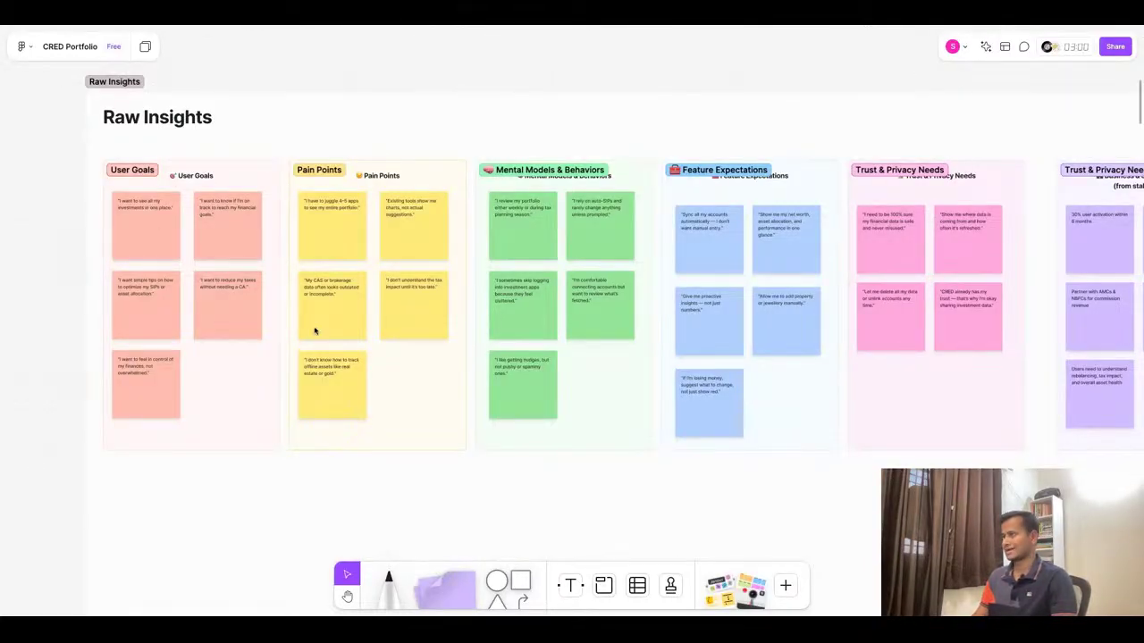
pyautogui.scroll(-2, 320, 288)
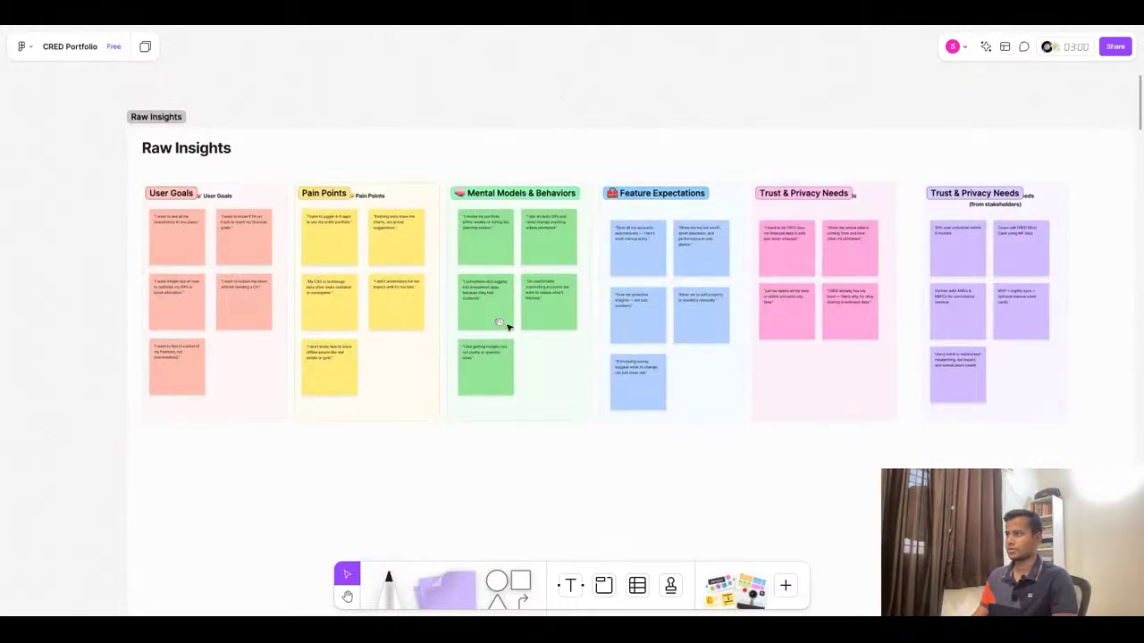
pyautogui.scroll(-3, 337, 198)
pyautogui.scroll(-2, 336, 199)
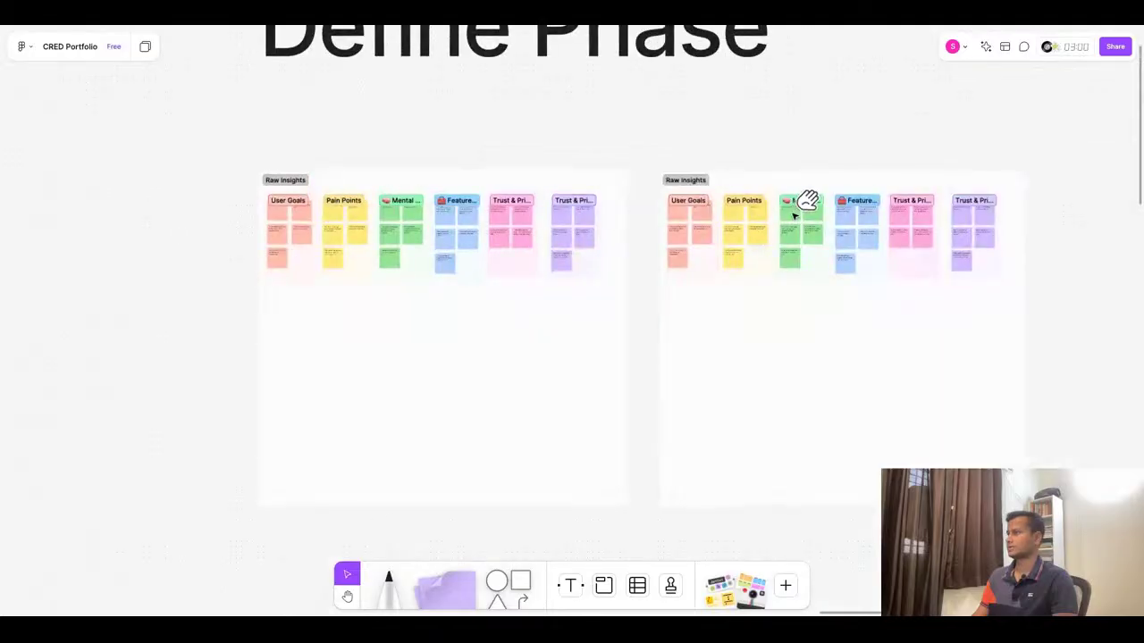
# Rename the second Raw Insights section in the Define Phase as "Affinitty Mapping"
pyautogui.scroll(4, 893, 210)
pyautogui.scroll(1, 554, 187)
pyautogui.click(566, 116)
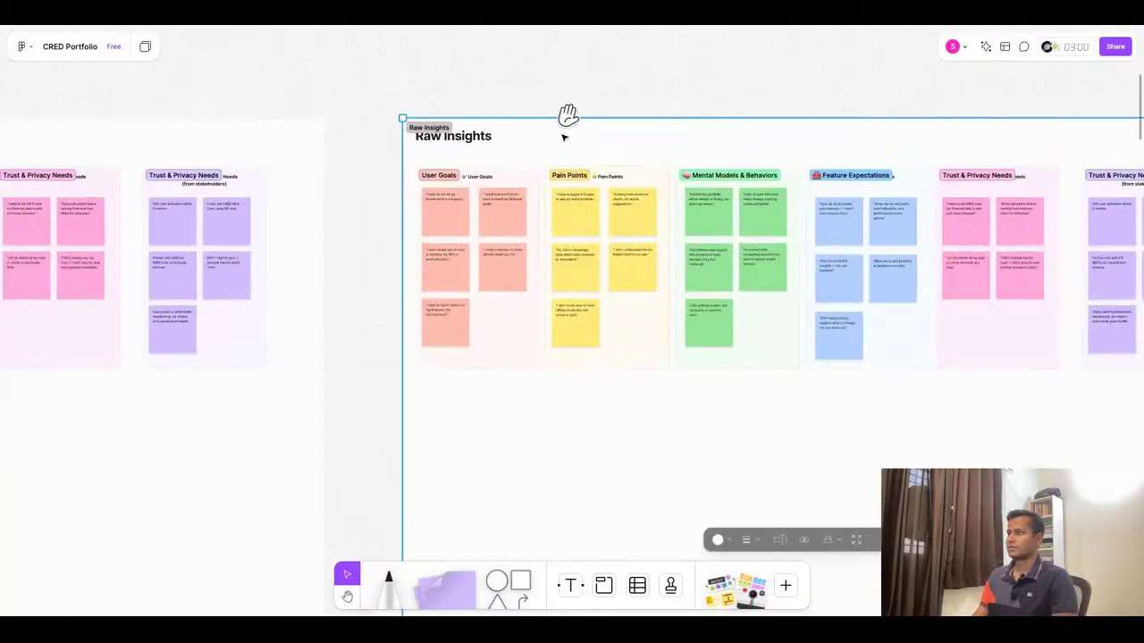
pyautogui.scroll(3, 548, 133)
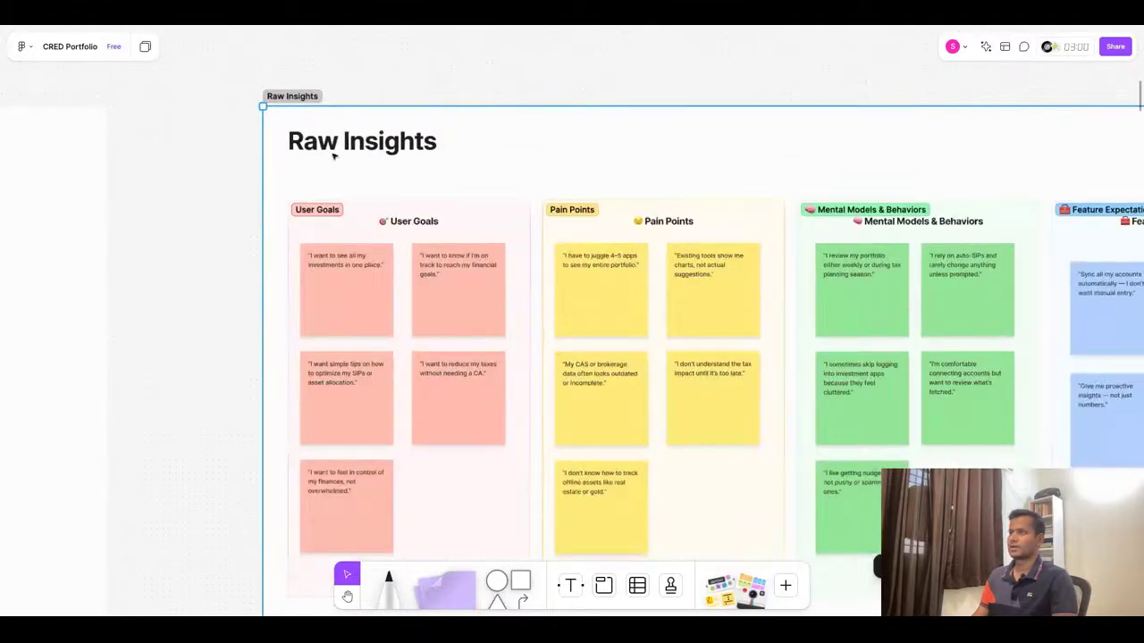
pyautogui.click(309, 96)
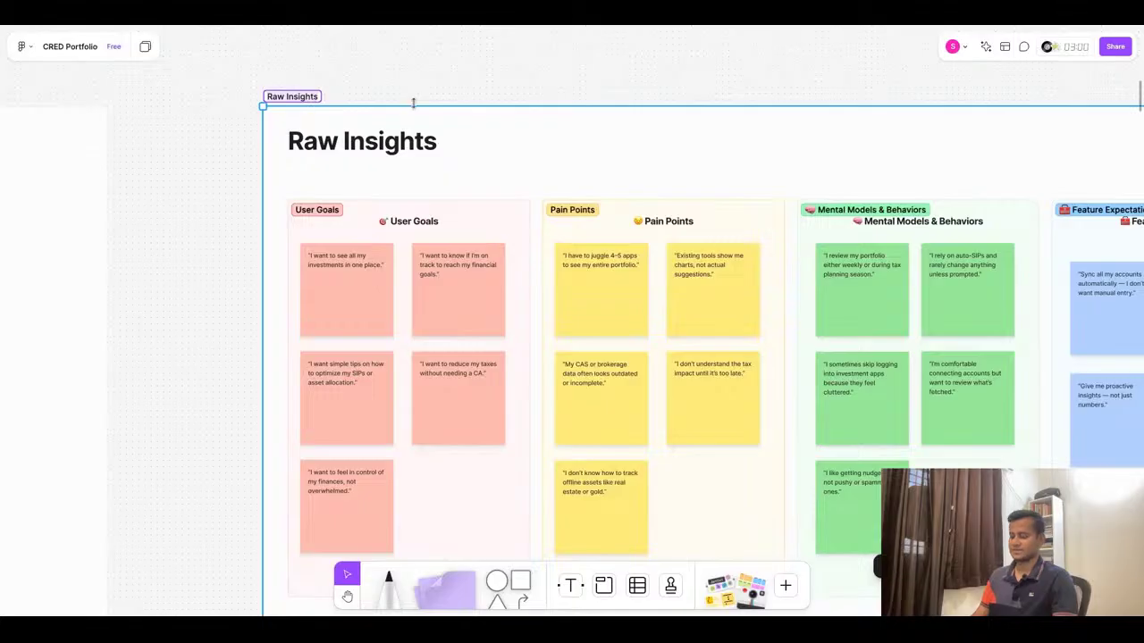
pyautogui.write('Ad')
pyautogui.write('ffinit')
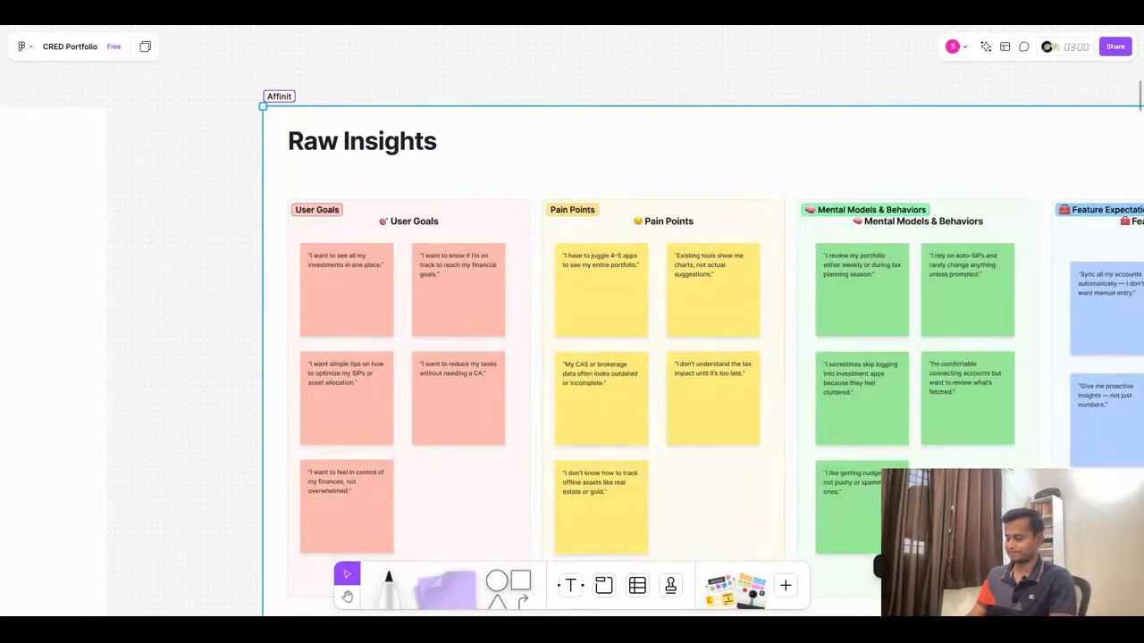
pyautogui.write('ty Mapping')
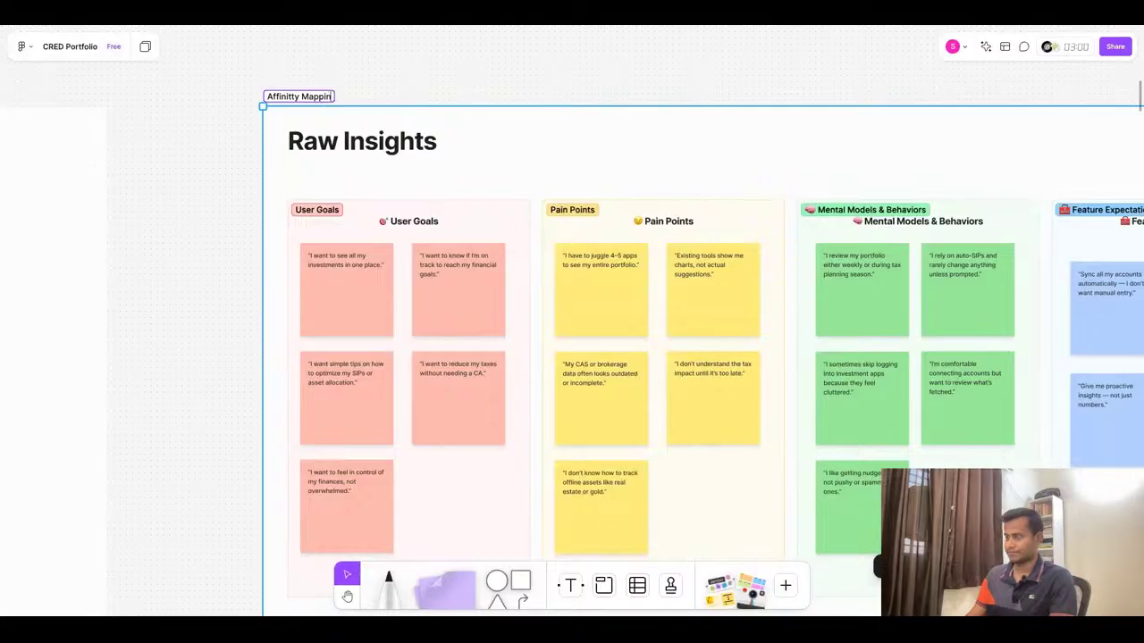
# Change the large title text inside the second section to "Affinity Mapping"
pyautogui.doubleClick(390, 143)
pyautogui.write('Aff')
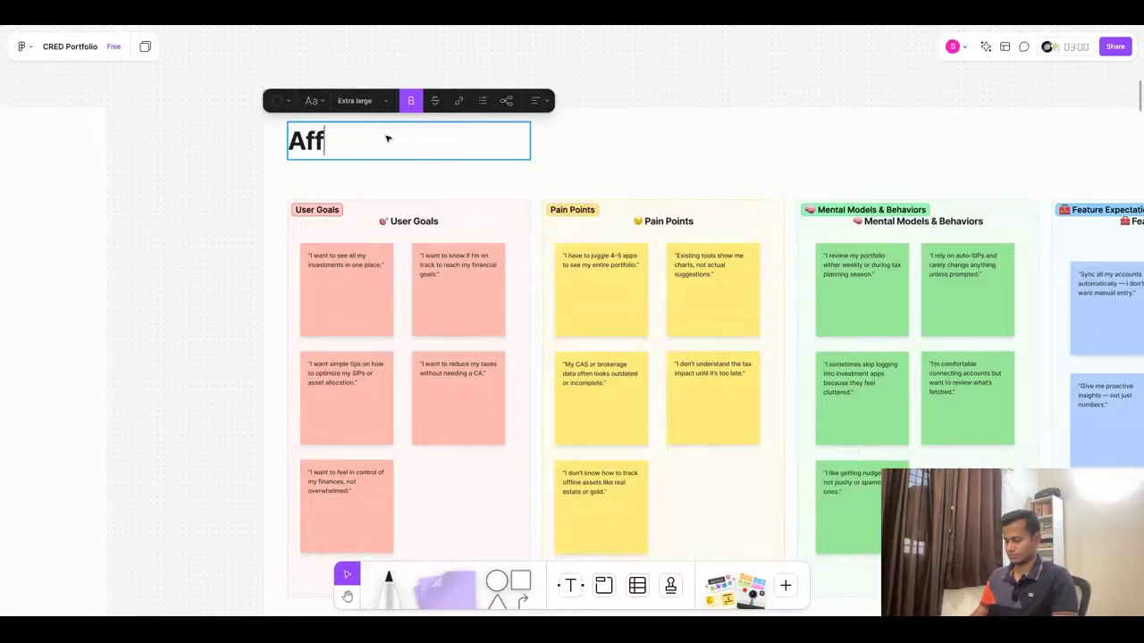
pyautogui.write('inity Mapping')
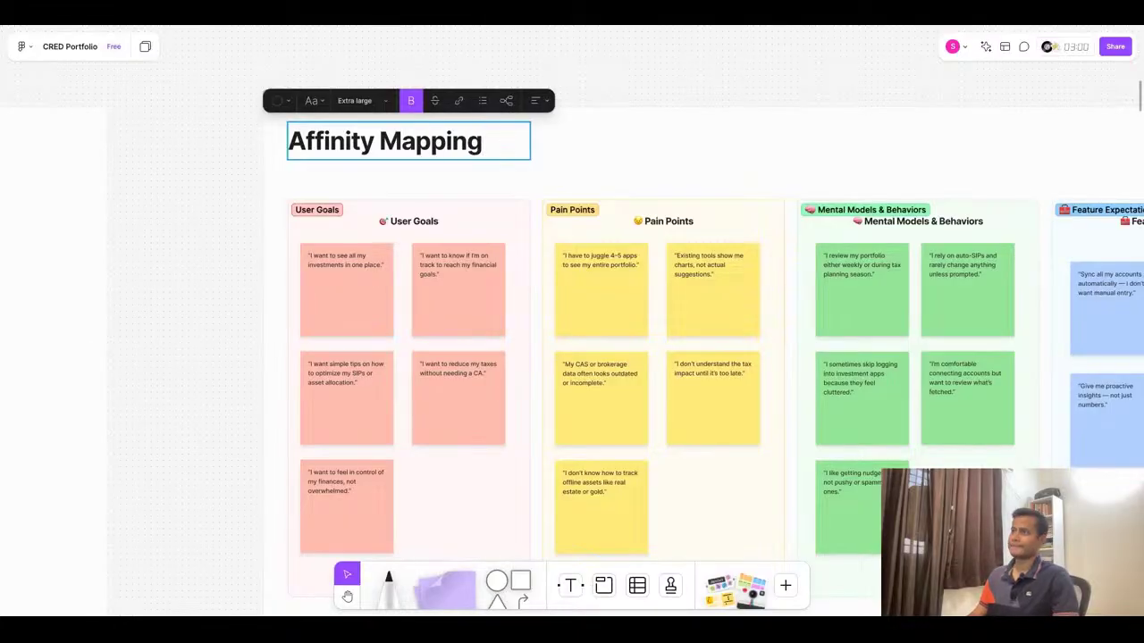
# Switch to the ChatGPT conversation and copy the first cluster heading, "Unified Visibility & Control"
pyautogui.click(162, 193)
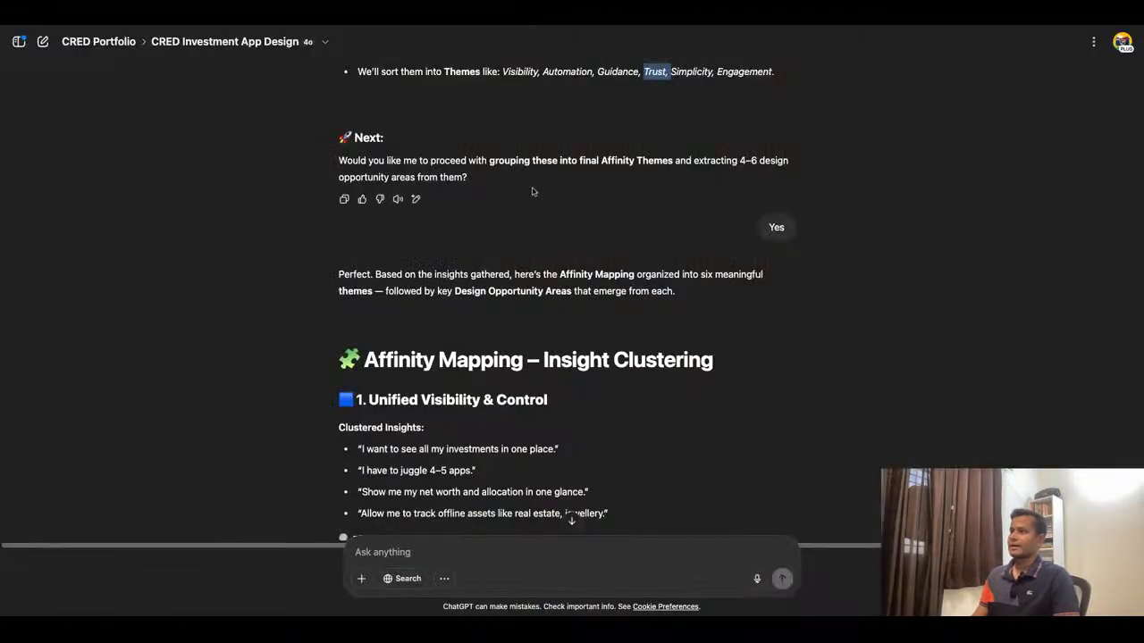
pyautogui.scroll(-1, 491, 379)
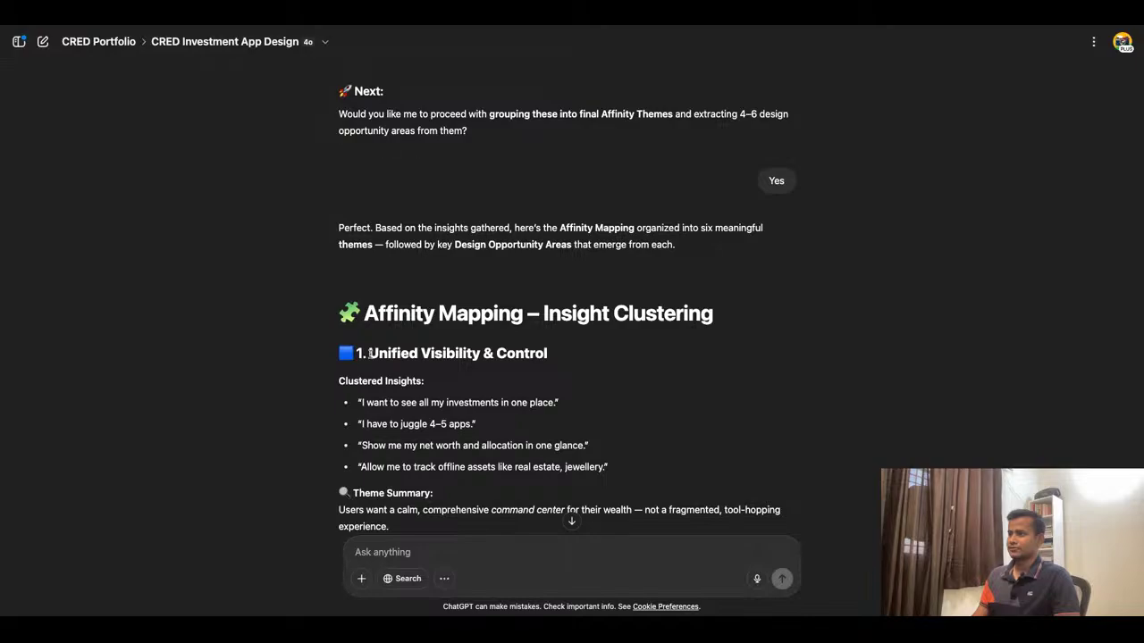
pyautogui.moveTo(370, 353); pyautogui.dragTo(627, 363)
pyautogui.hotkey('ctrl', 'c')
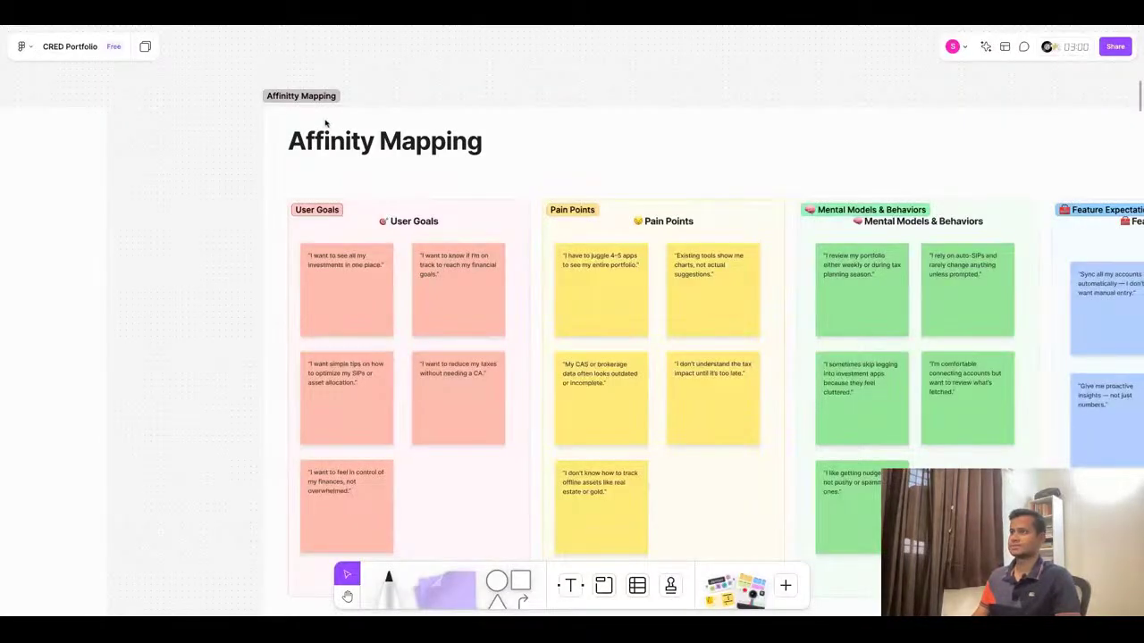
# Return to the FigJam board and set the second section's large title text to "Themes"
pyautogui.doubleClick(338, 143)
pyautogui.write('T')
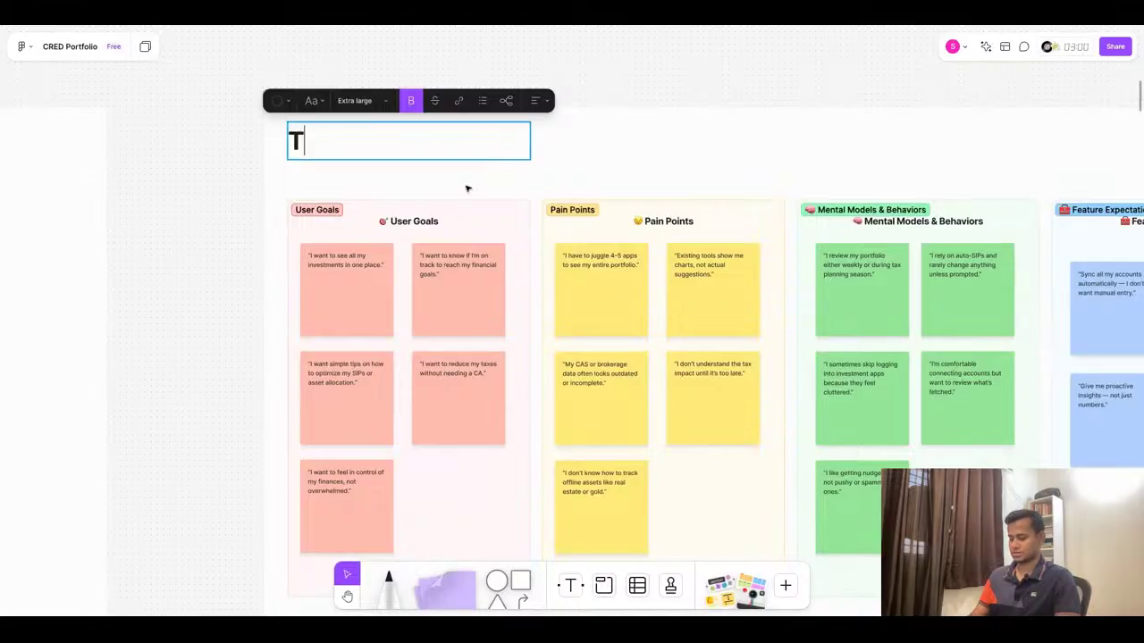
pyautogui.write('hemes')
pyautogui.press('Escape')
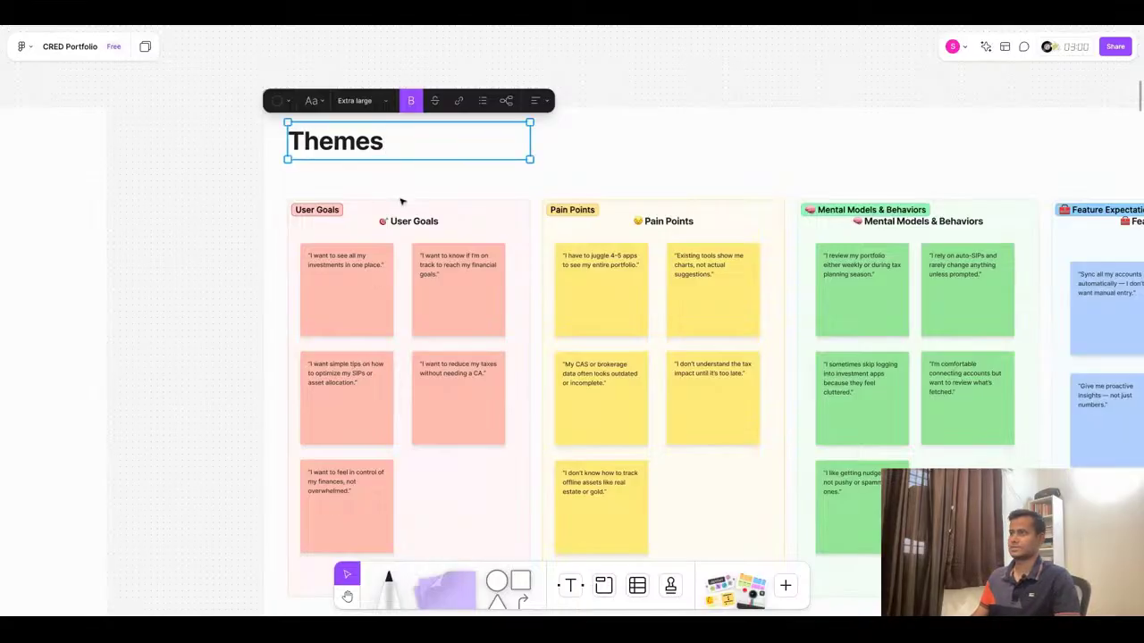
# Replace the first column's User Goals heading with "Unified Visibility & Control" and widen its text box to fit one line
pyautogui.click(407, 218)
pyautogui.doubleClick(408, 220)
pyautogui.hotkey('ctrl', 'v')
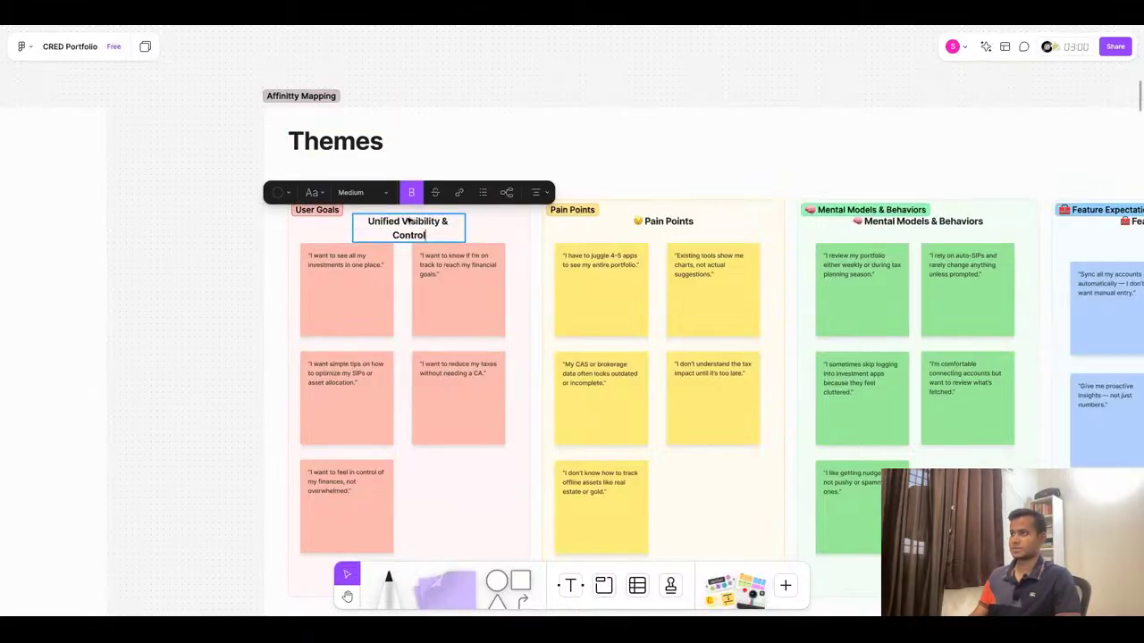
pyautogui.press('Escape')
pyautogui.moveTo(465, 228); pyautogui.dragTo(478, 223)
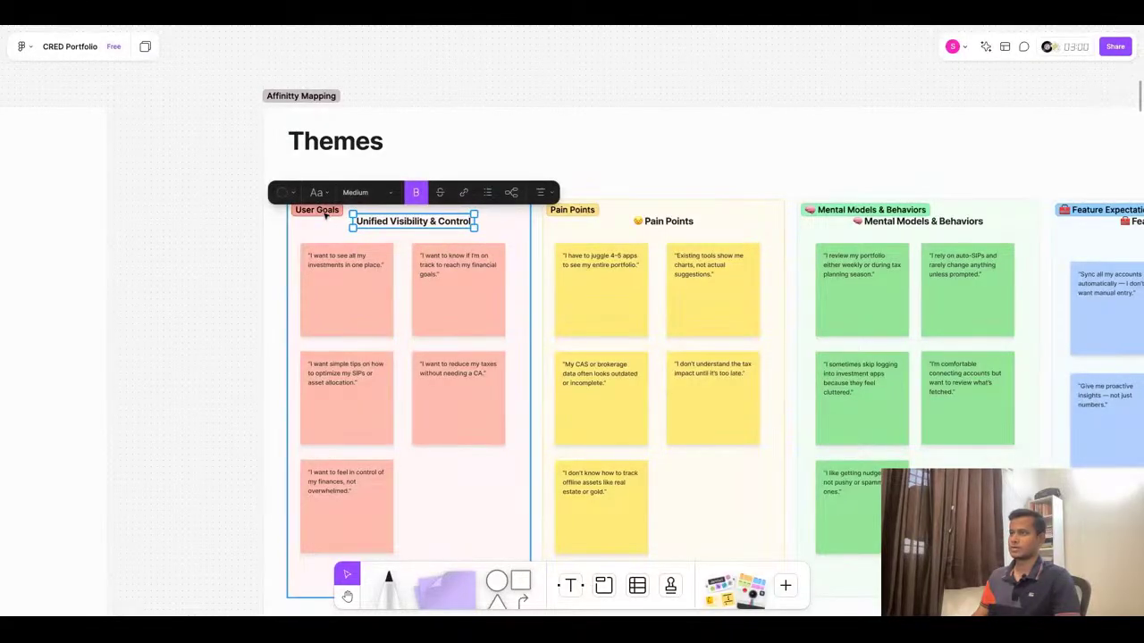
# Rename the User Goals column section in the Affinity Mapping area to "Unified Visibility & Control"
pyautogui.click(325, 212)
pyautogui.hotkey('ctrl', 'v')
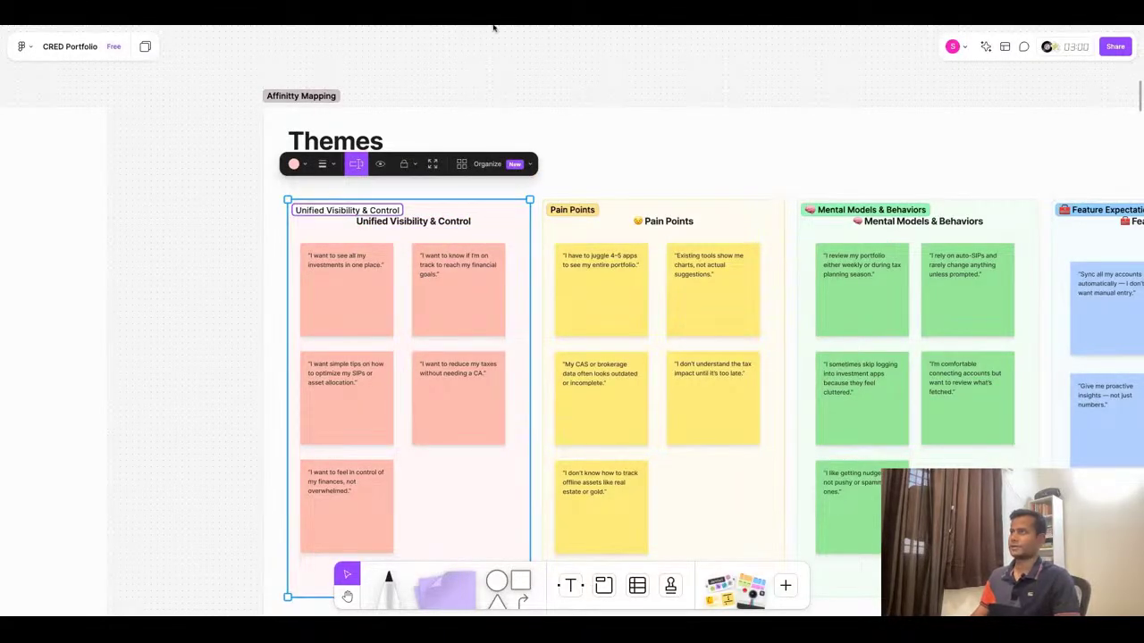
# Compare the clustered insights under the first two themes in the ChatGPT conversation with the sticky notes on the FigJam board
pyautogui.hotkey('alt', 'Tab')
pyautogui.scroll(-1, 566, 325)
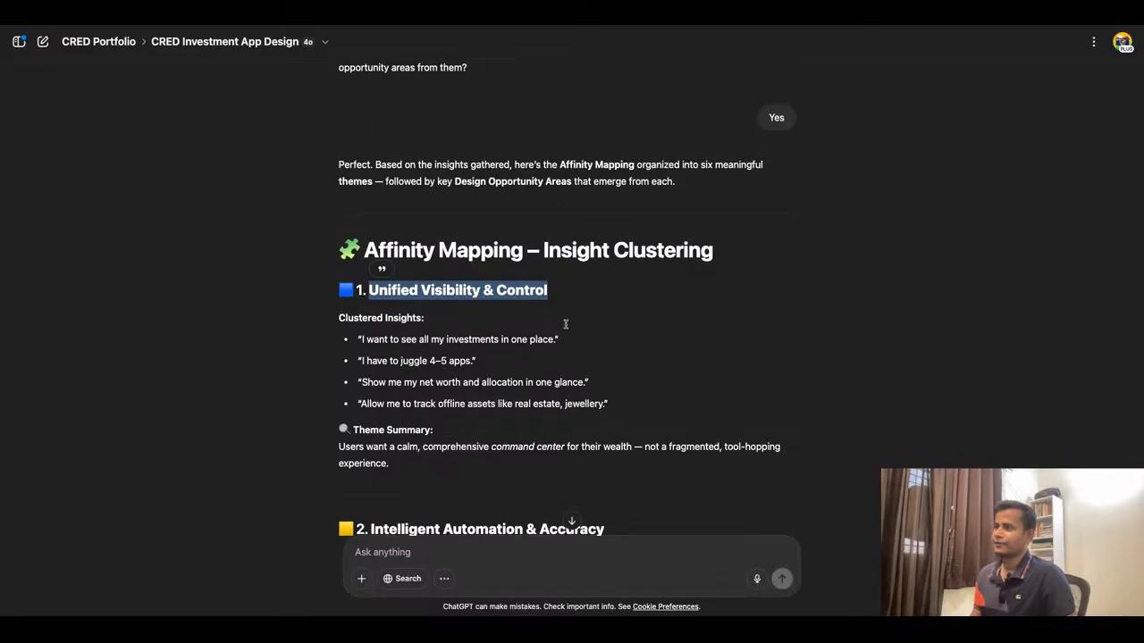
pyautogui.scroll(-1, 565, 325)
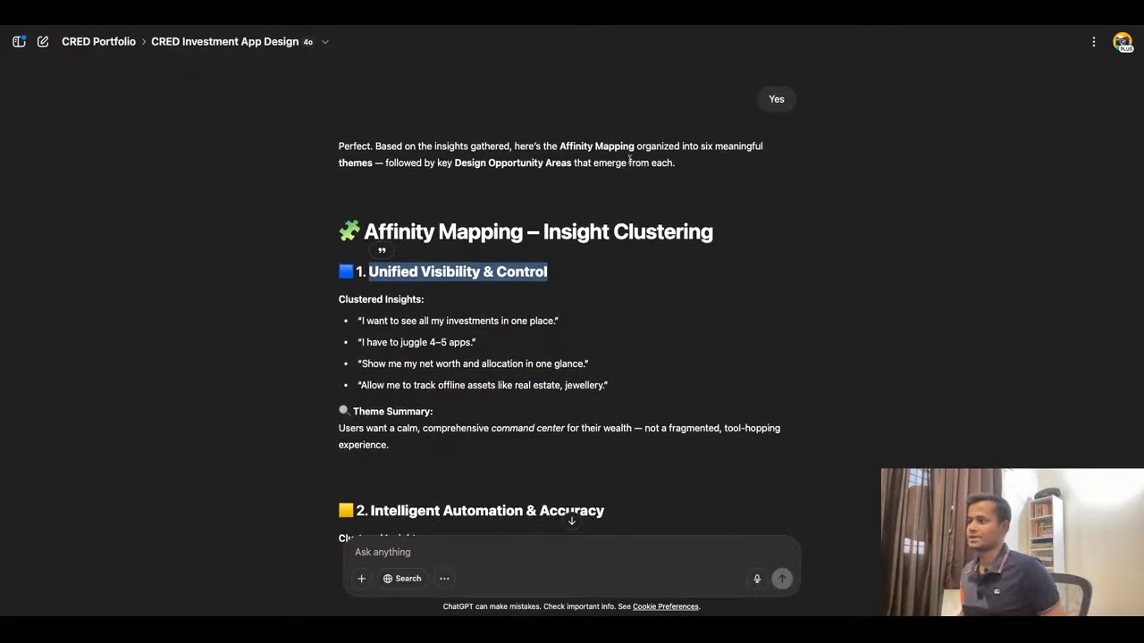
pyautogui.scroll(-2, 706, 147)
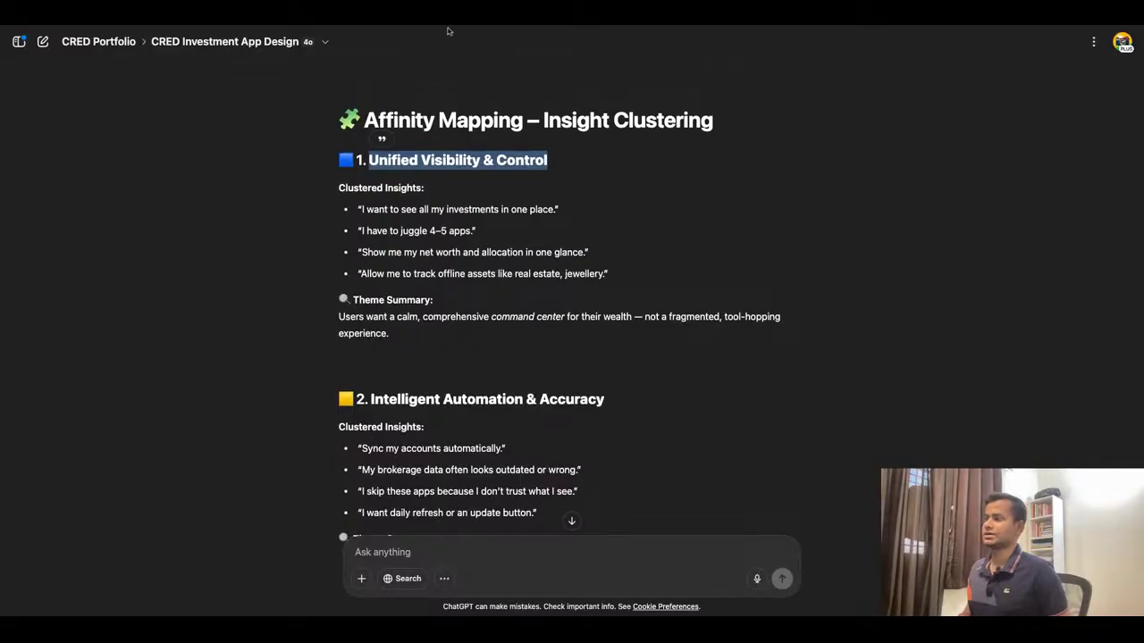
pyautogui.press('super+Tab')
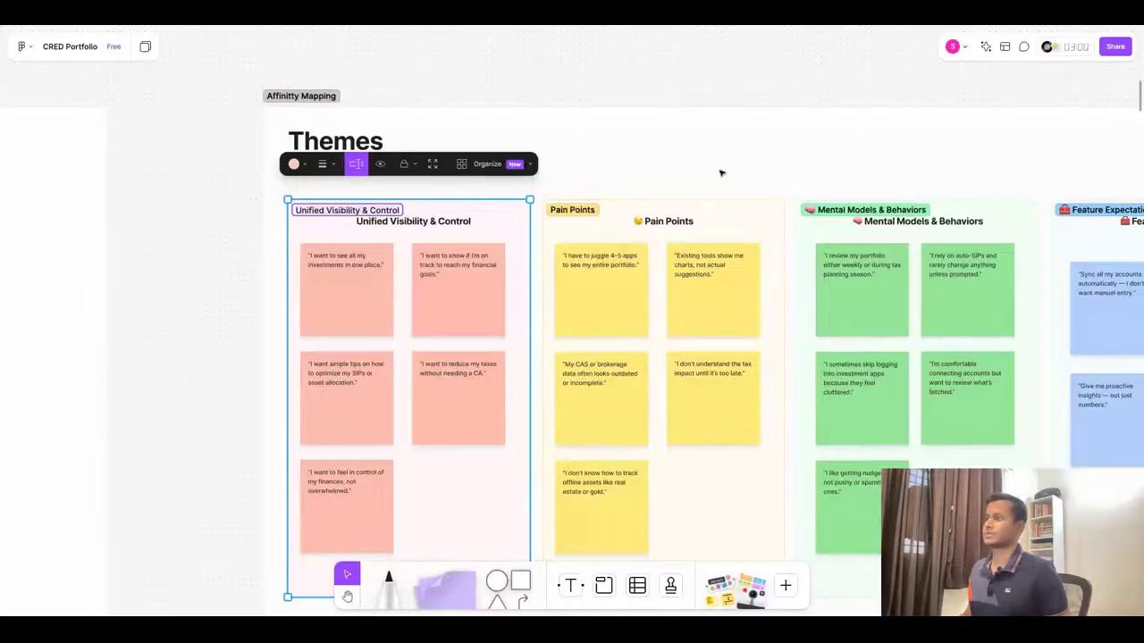
pyautogui.scroll(-5, 722, 173)
pyautogui.click(545, 402)
pyautogui.scroll(3, 664, 214)
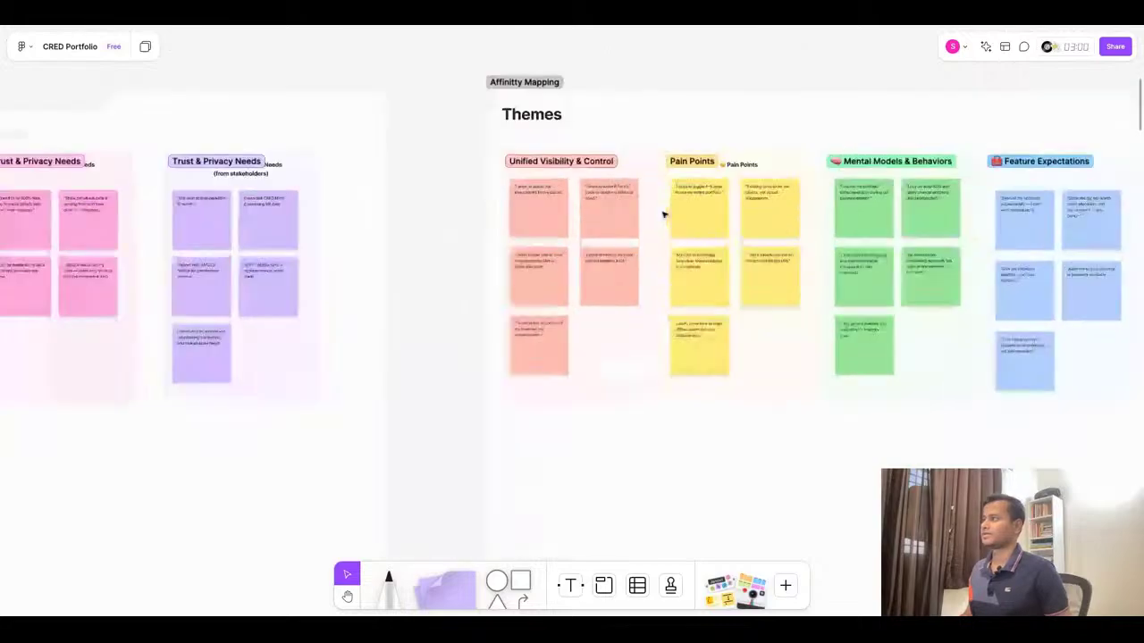
pyautogui.scroll(5, 663, 214)
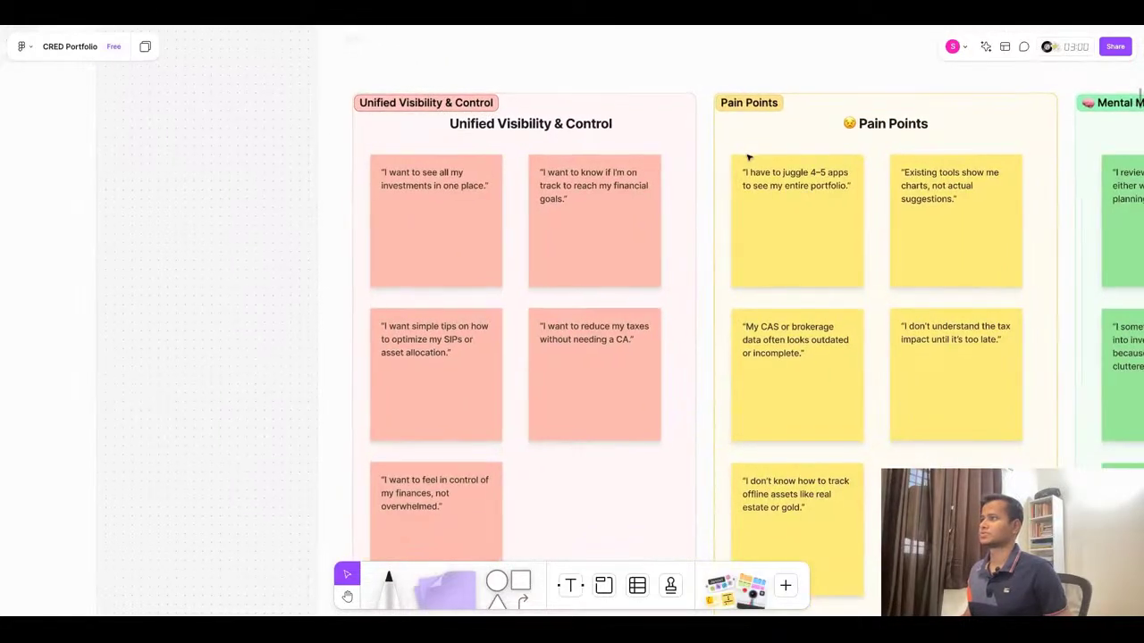
pyautogui.scroll(-3, 748, 157)
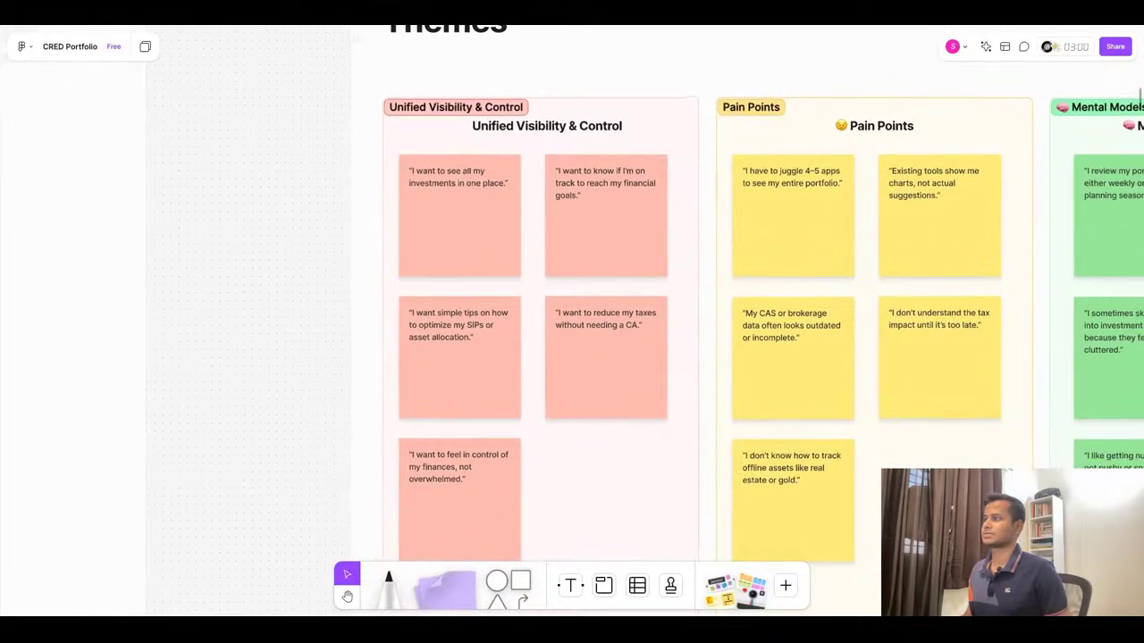
pyautogui.scroll(-2, 571, 339)
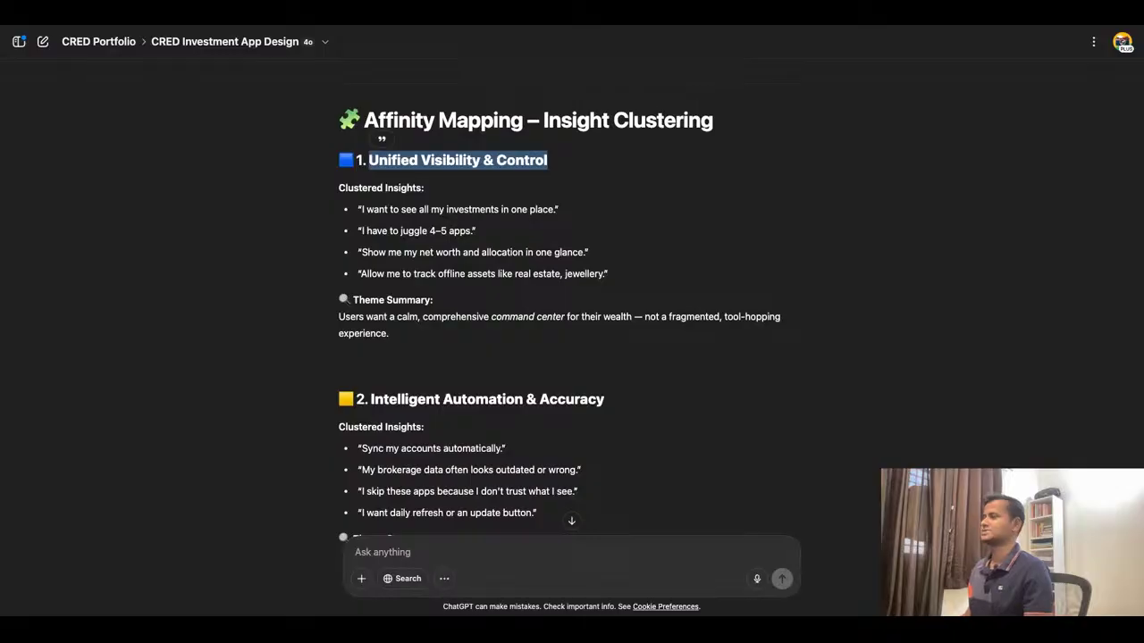
pyautogui.click(664, 256)
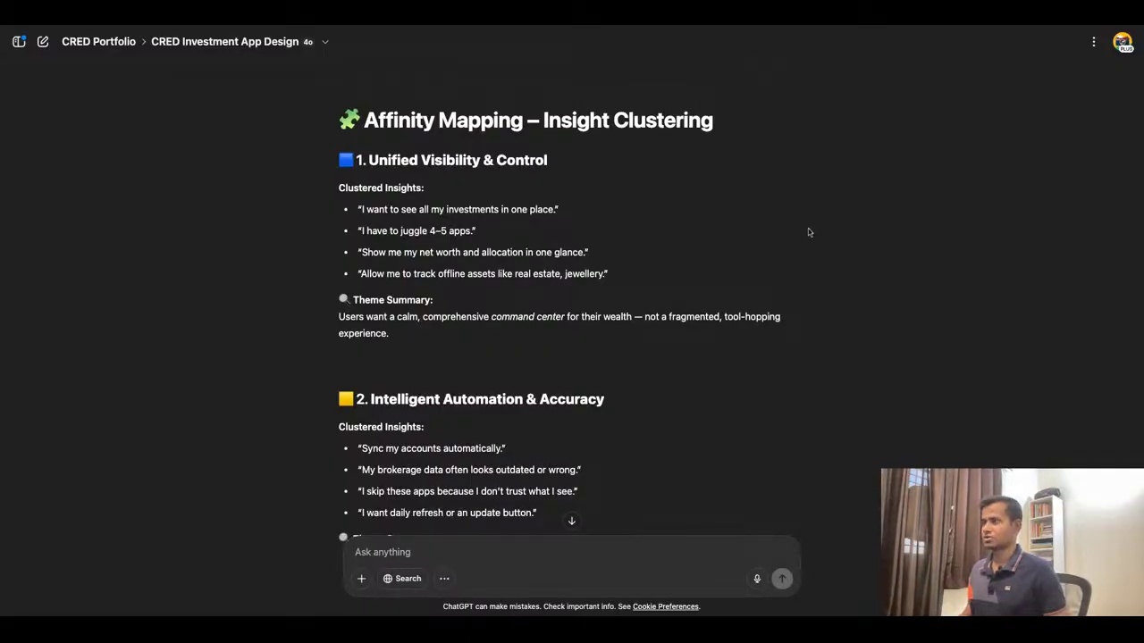
pyautogui.scroll(-2, 806, 227)
pyautogui.scroll(2, 806, 227)
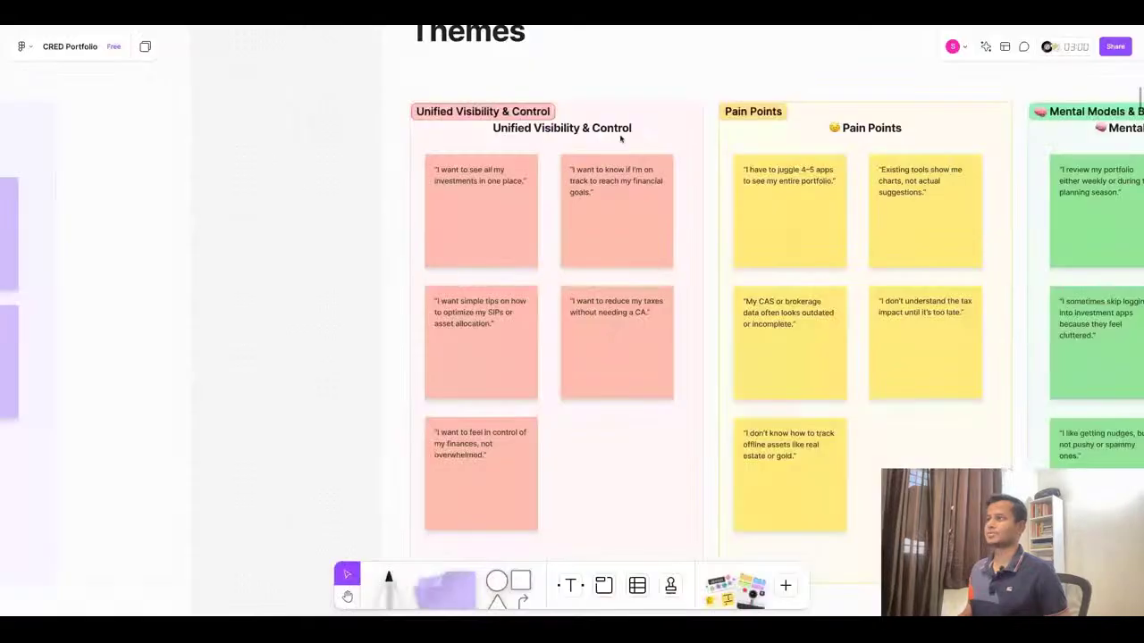
# Delete the sticky notes from the first five columns of the Affinity Mapping section, keeping the empty columns
pyautogui.scroll(-6, 620, 139)
pyautogui.scroll(2, 620, 190)
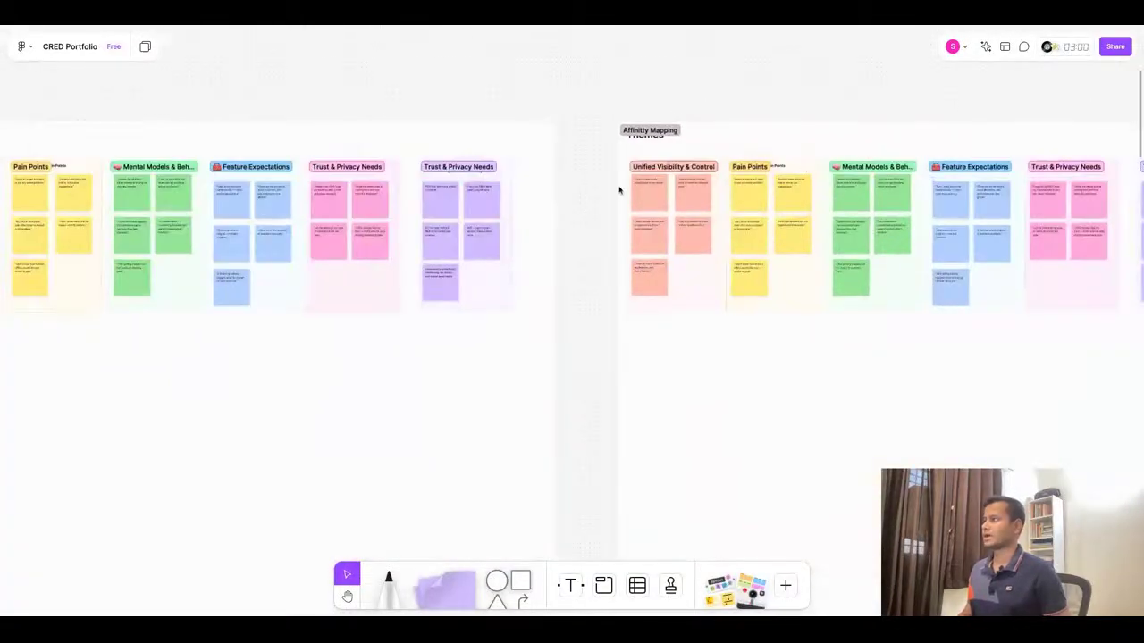
pyautogui.moveTo(610, 172)
pyautogui.mouseDown()
pyautogui.moveTo(630, 190)
pyautogui.moveTo(1112, 337)
pyautogui.moveTo(613, 176)
pyautogui.mouseUp()
pyautogui.press('Delete')
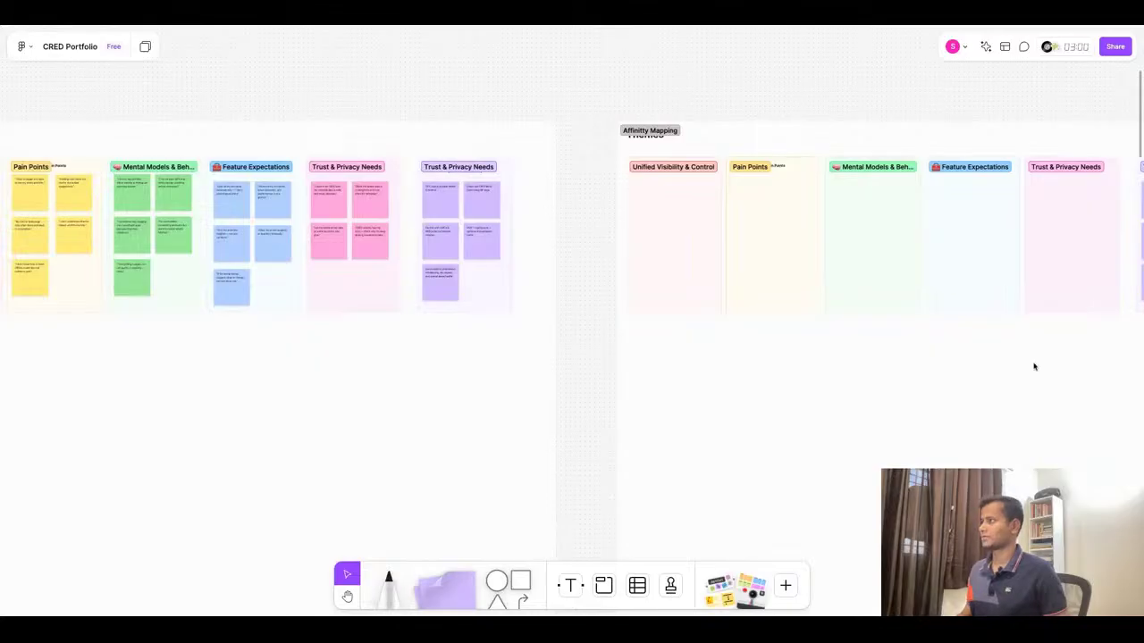
pyautogui.scroll(-5, 932, 286)
pyautogui.scroll(8, 778, 242)
pyautogui.scroll(-4, 769, 229)
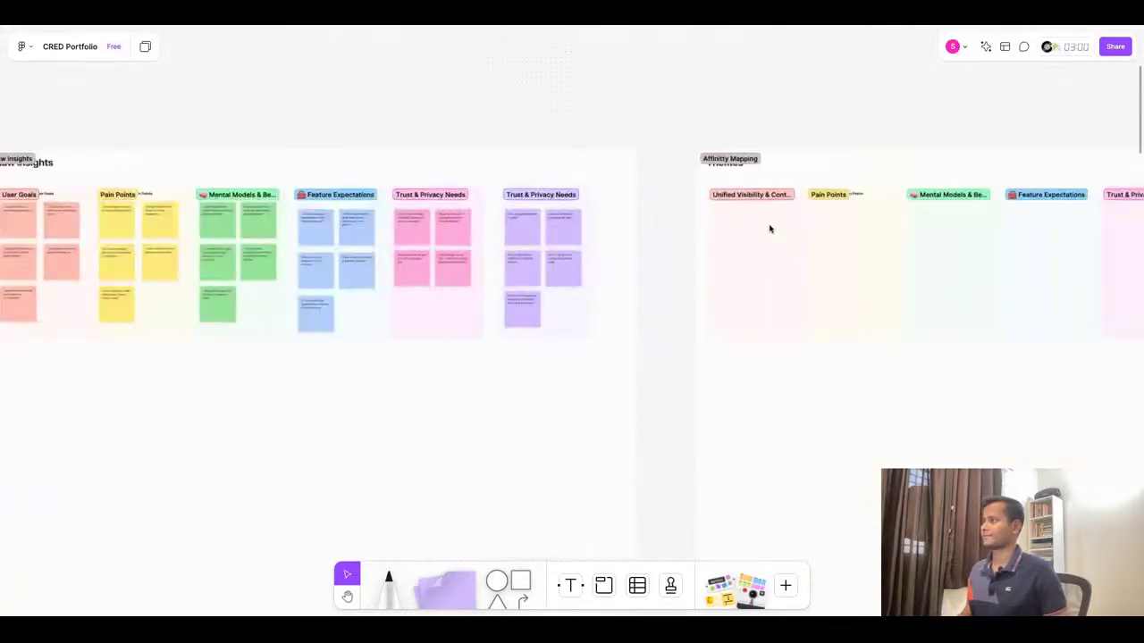
pyautogui.scroll(-3, 769, 229)
pyautogui.scroll(5, 222, 209)
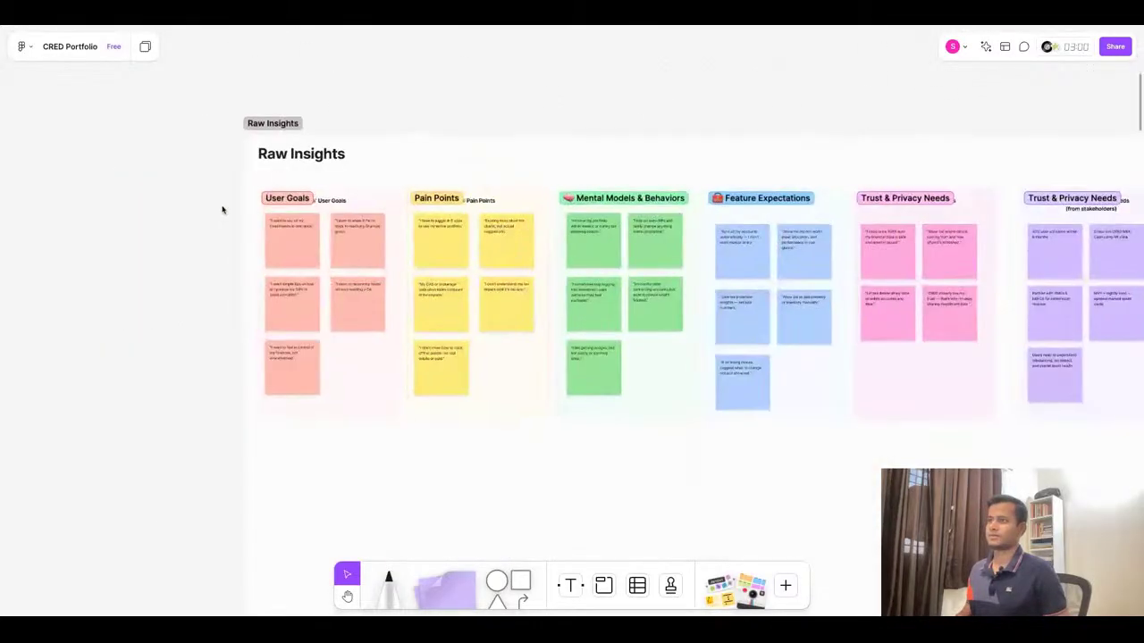
pyautogui.scroll(-3, 223, 209)
pyautogui.moveTo(220, 189); pyautogui.dragTo(1059, 477)
pyautogui.rightClick(970, 302)
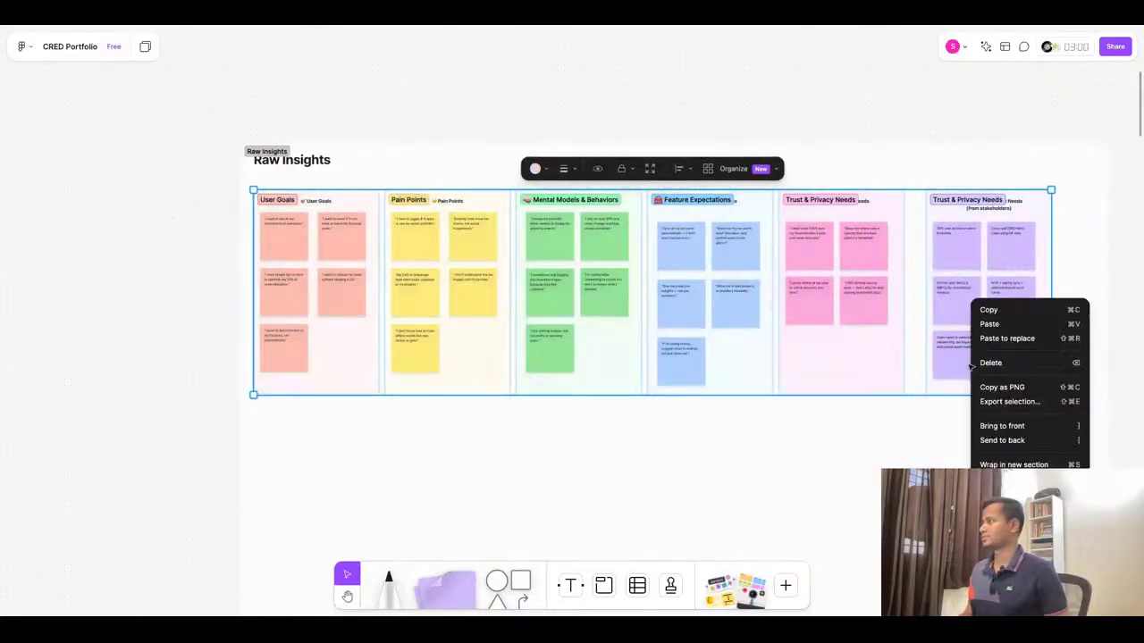
pyautogui.click(929, 422)
pyautogui.click(234, 225)
# Try moving all the Raw Insights sticky notes below their columns, and undo the move
pyautogui.moveTo(233, 213); pyautogui.dragTo(1044, 428)
pyautogui.moveTo(728, 304); pyautogui.dragTo(728, 516)
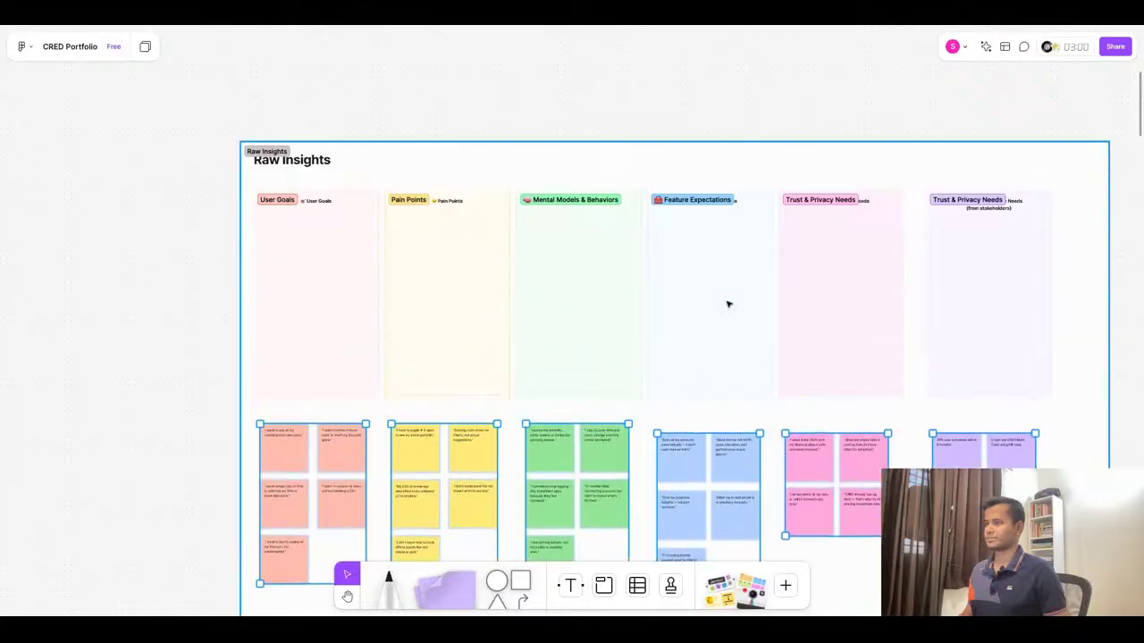
pyautogui.click(235, 184)
pyautogui.moveTo(201, 185)
pyautogui.mouseDown()
pyautogui.moveTo(1030, 352)
pyautogui.moveTo(202, 185)
pyautogui.mouseUp()
pyautogui.press('Escape')
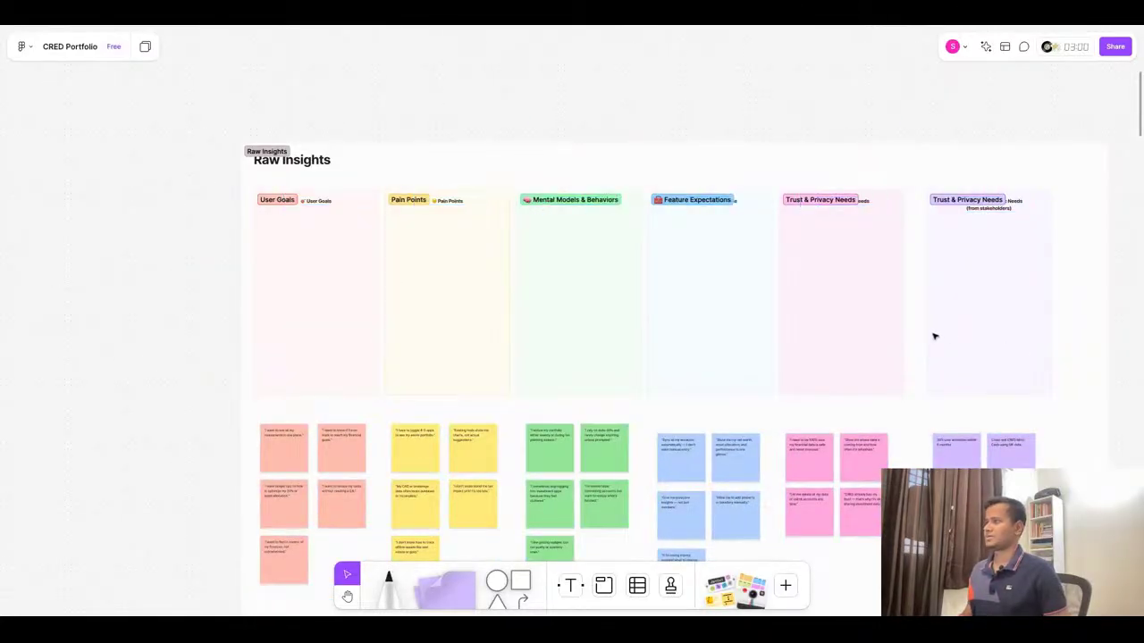
pyautogui.hotkey('ctrl', 'z')
pyautogui.click(620, 462)
# Shrink the Raw Insights section's height to fit its columns of sticky notes
pyautogui.scroll(-6, 620, 462)
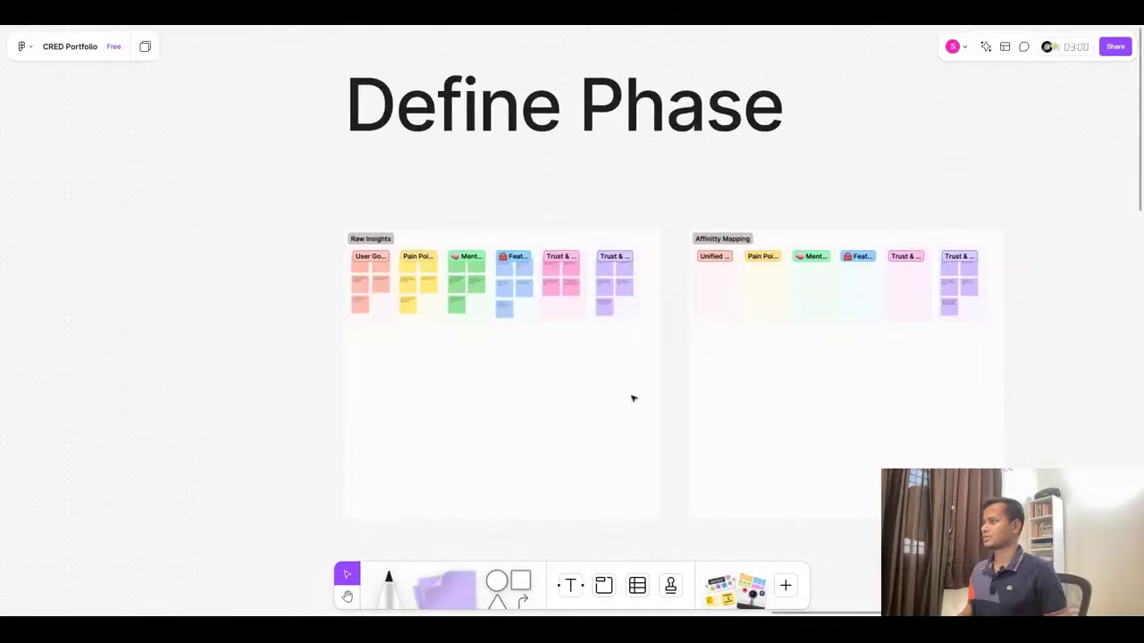
pyautogui.click(582, 454)
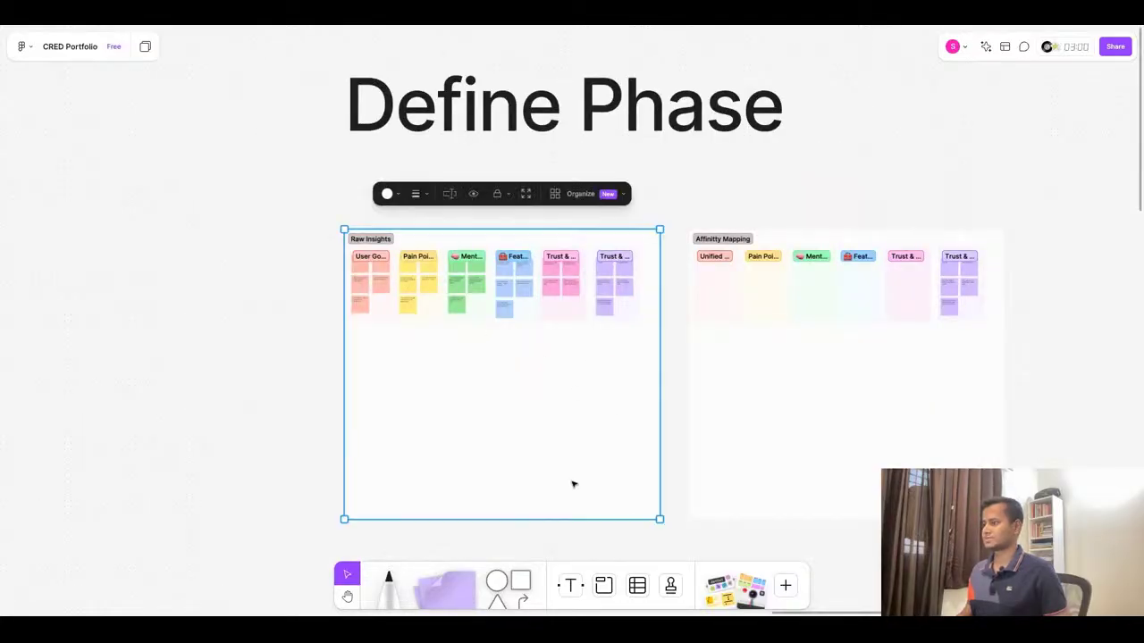
pyautogui.doubleClick(550, 521)
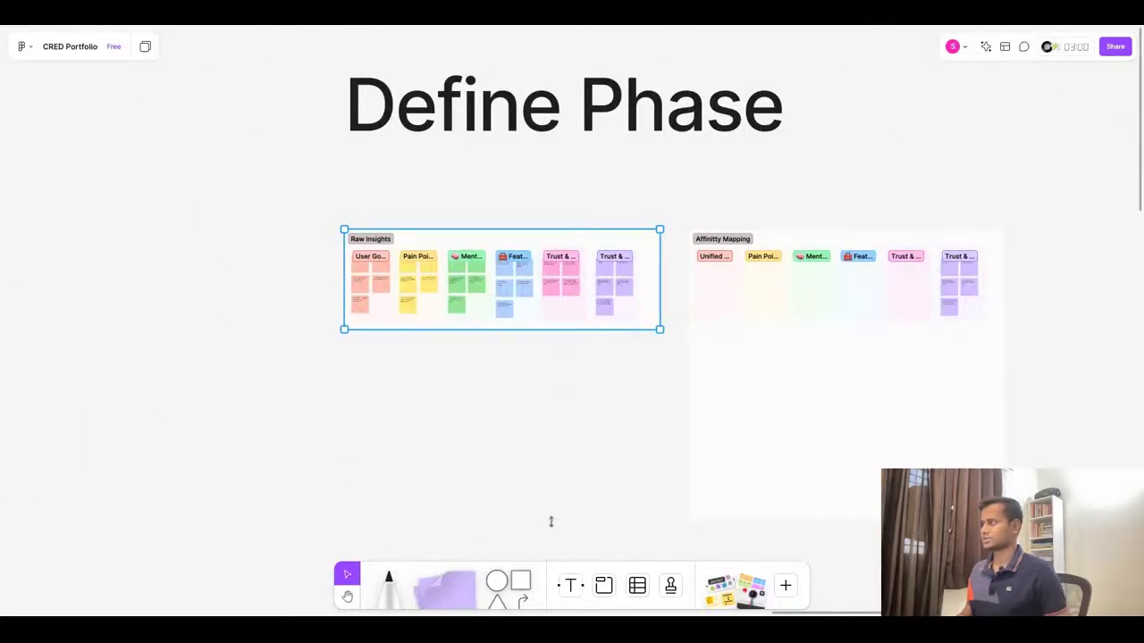
# Examine the Raw Insights columns, reading the User Goals and Pain Points notes for ones that fit the first theme
pyautogui.scroll(2, 550, 521)
pyautogui.scroll(3, 550, 336)
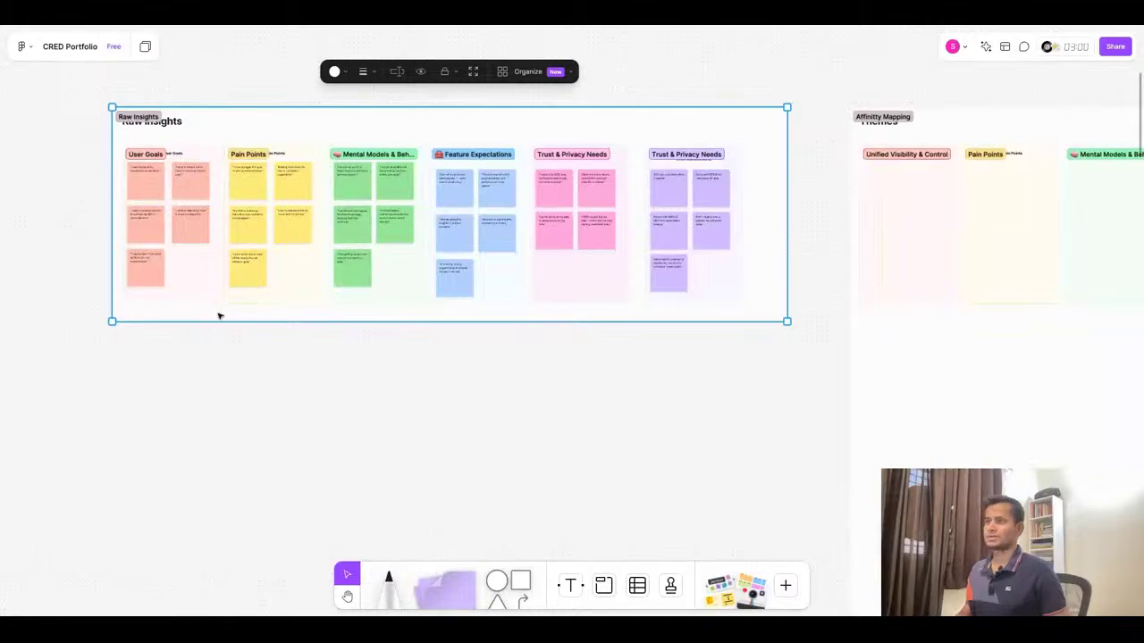
pyautogui.scroll(-1, 240, 312)
pyautogui.scroll(-1, 241, 311)
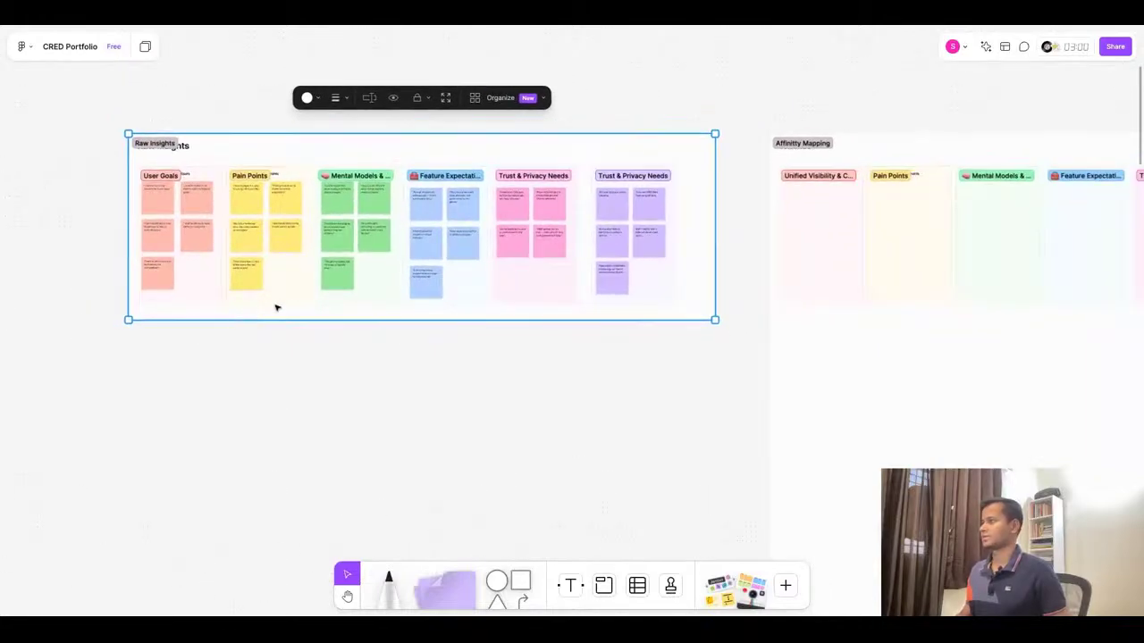
pyautogui.scroll(3, 784, 258)
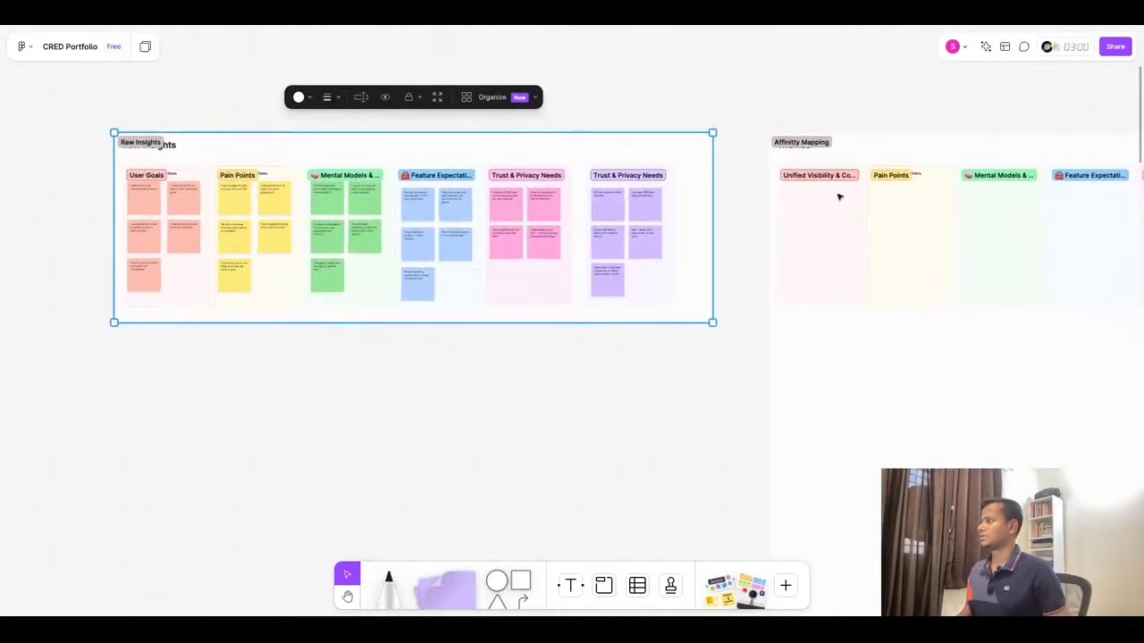
pyautogui.scroll(-1, 863, 199)
pyautogui.scroll(-1, 523, 232)
pyautogui.scroll(3, 45, 224)
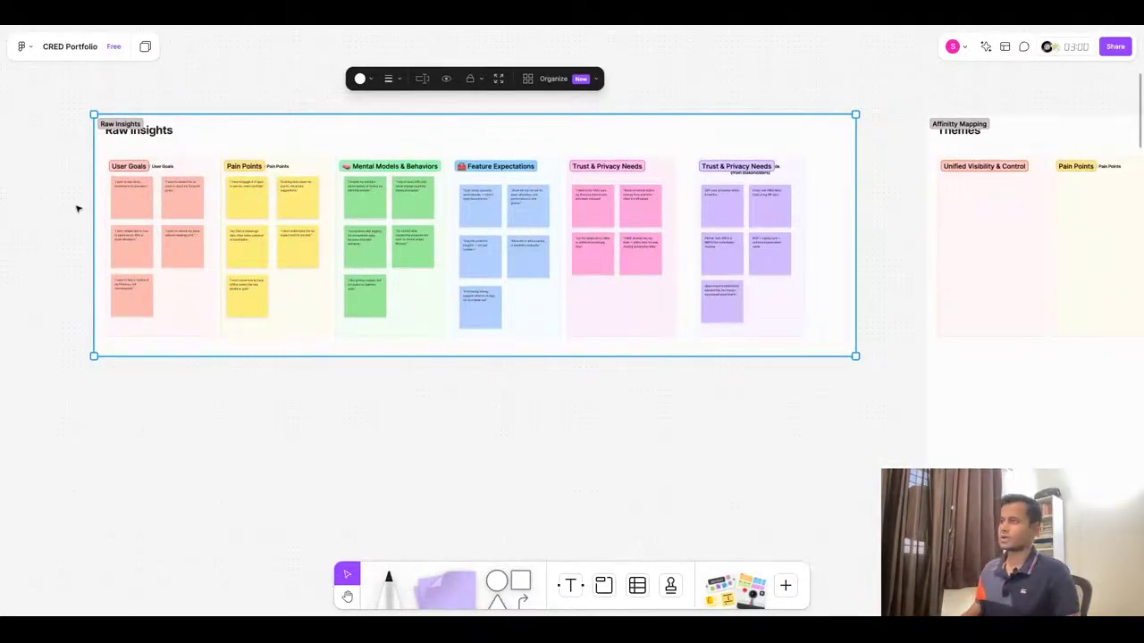
pyautogui.scroll(4, 80, 210)
pyautogui.scroll(5, 85, 200)
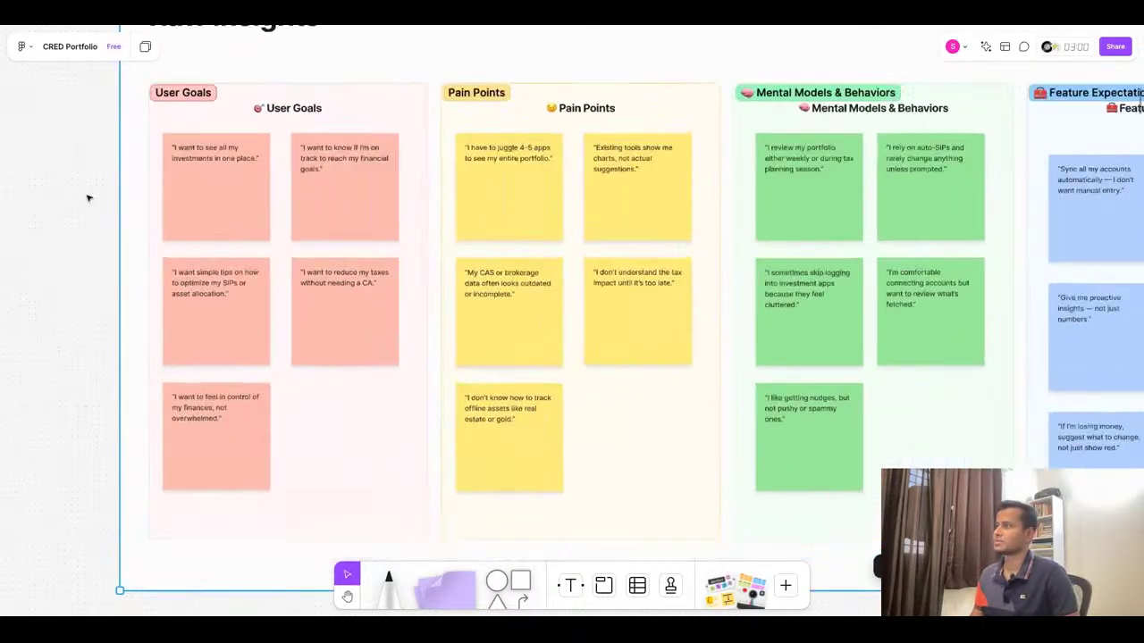
pyautogui.scroll(2, 87, 198)
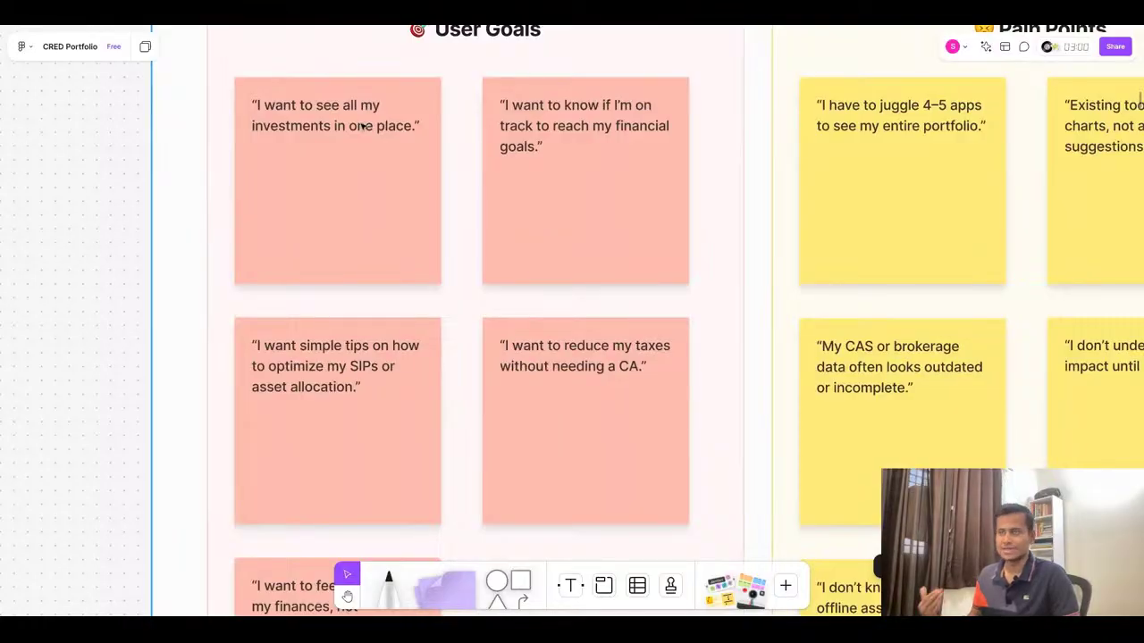
# Duplicate the User Goals note "I want to see all my investments in one place." into the Unified Visibility & Control column
pyautogui.click(289, 164)
pyautogui.scroll(-6, 286, 164)
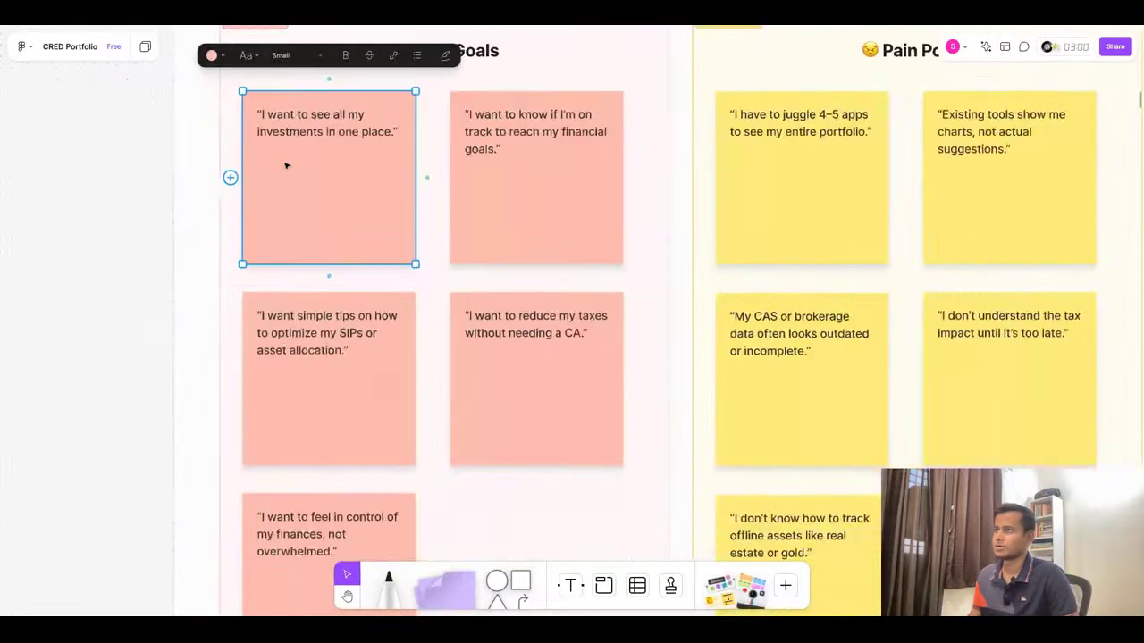
pyautogui.scroll(-5, 286, 165)
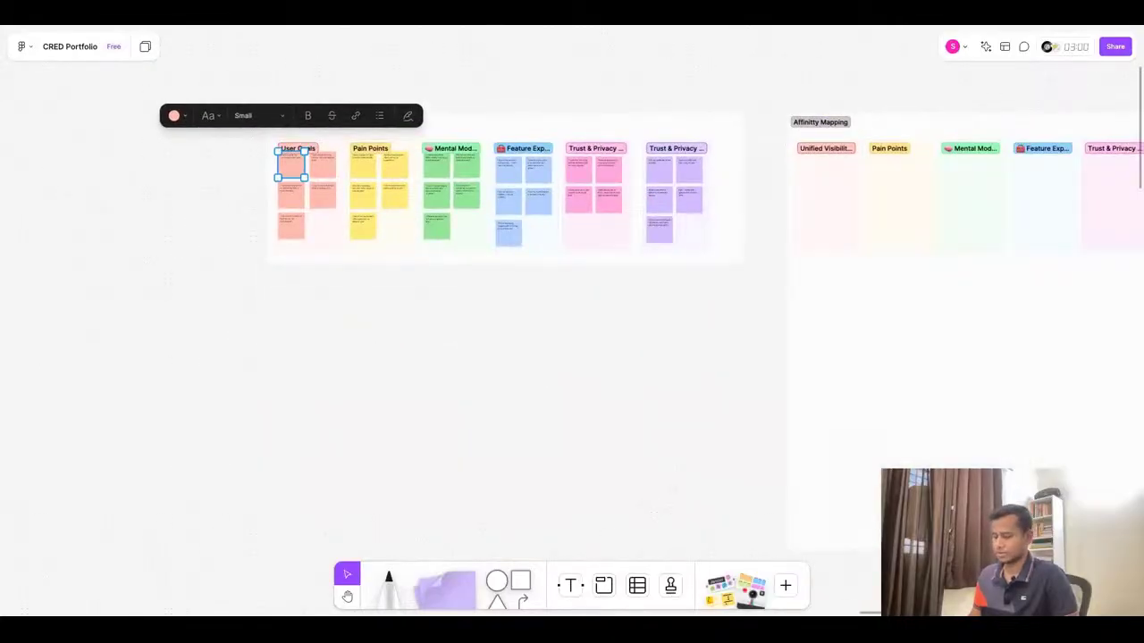
pyautogui.moveTo(271, 167); pyautogui.dragTo(656, 187)
pyautogui.click(362, 259)
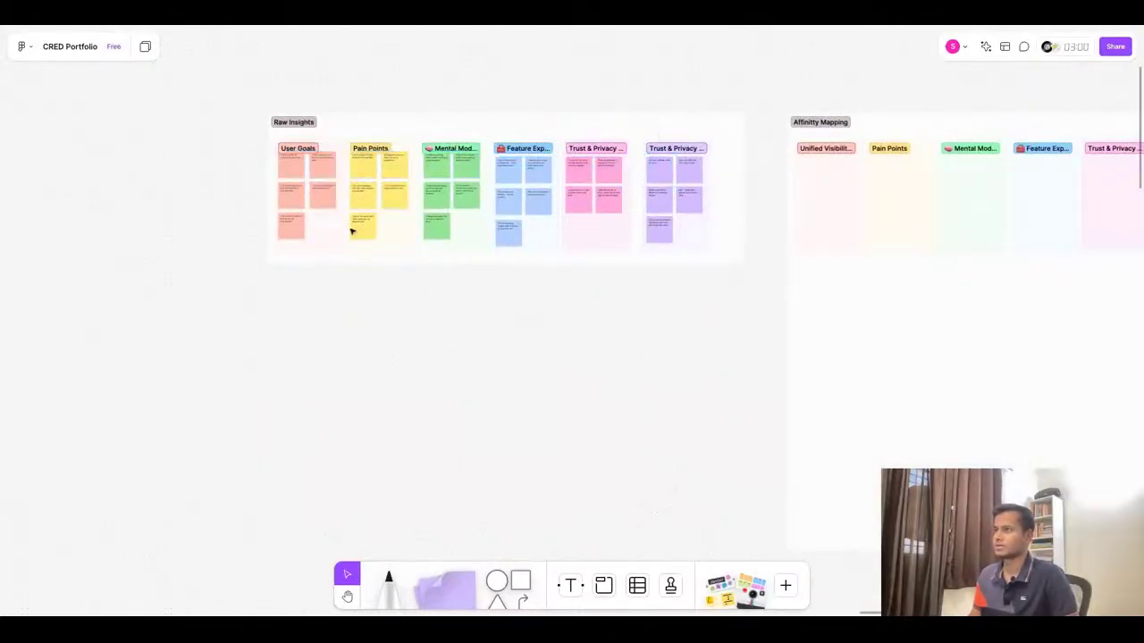
pyautogui.click(292, 168)
pyautogui.click(293, 168)
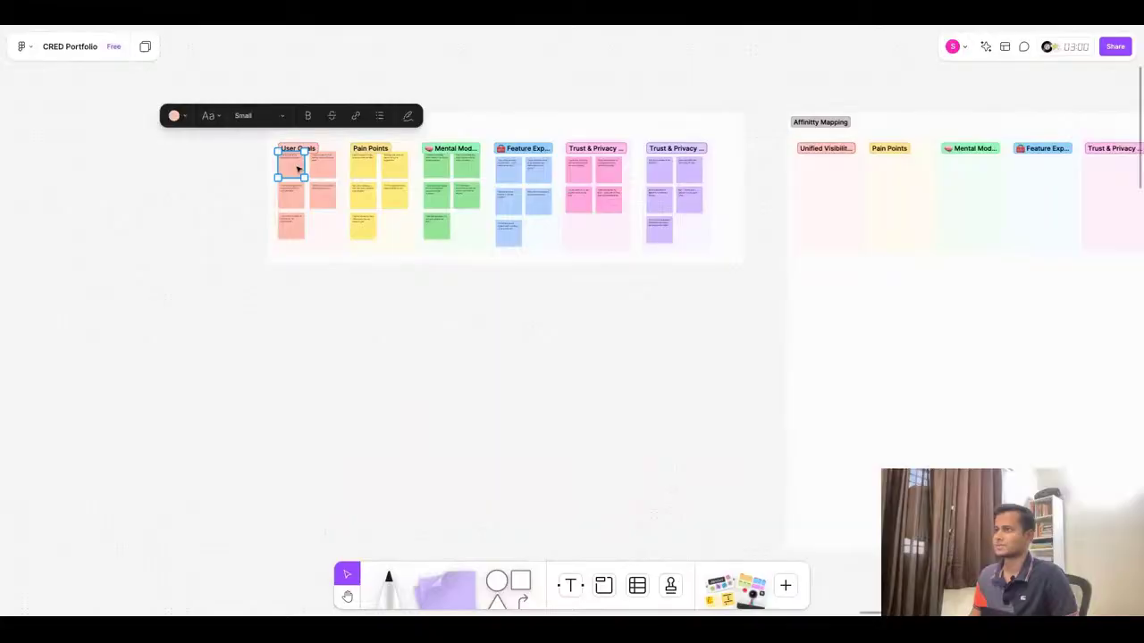
pyautogui.click(298, 170)
pyautogui.moveTo(303, 171); pyautogui.dragTo(824, 175)
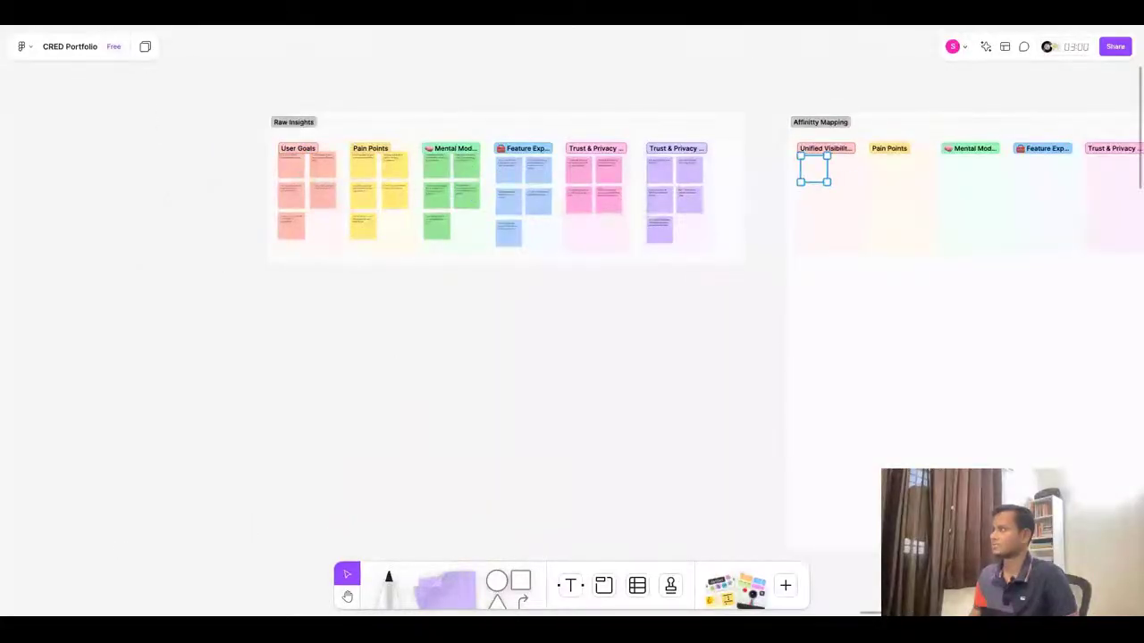
pyautogui.scroll(10, 826, 175)
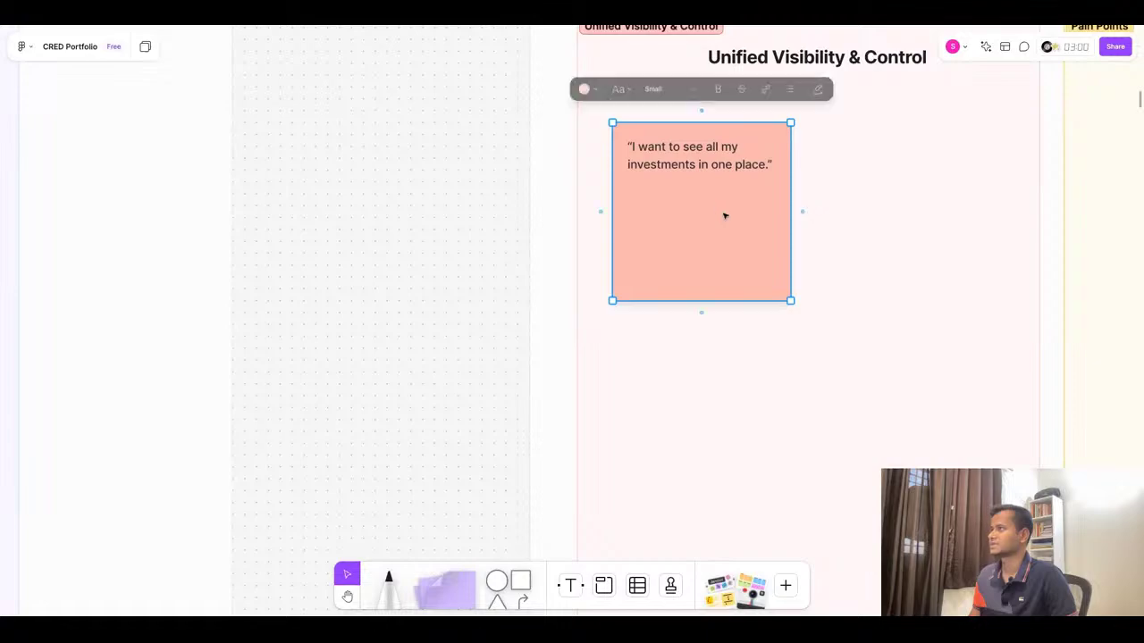
pyautogui.scroll(-10, 727, 214)
pyautogui.scroll(6, 123, 231)
pyautogui.scroll(3, 216, 298)
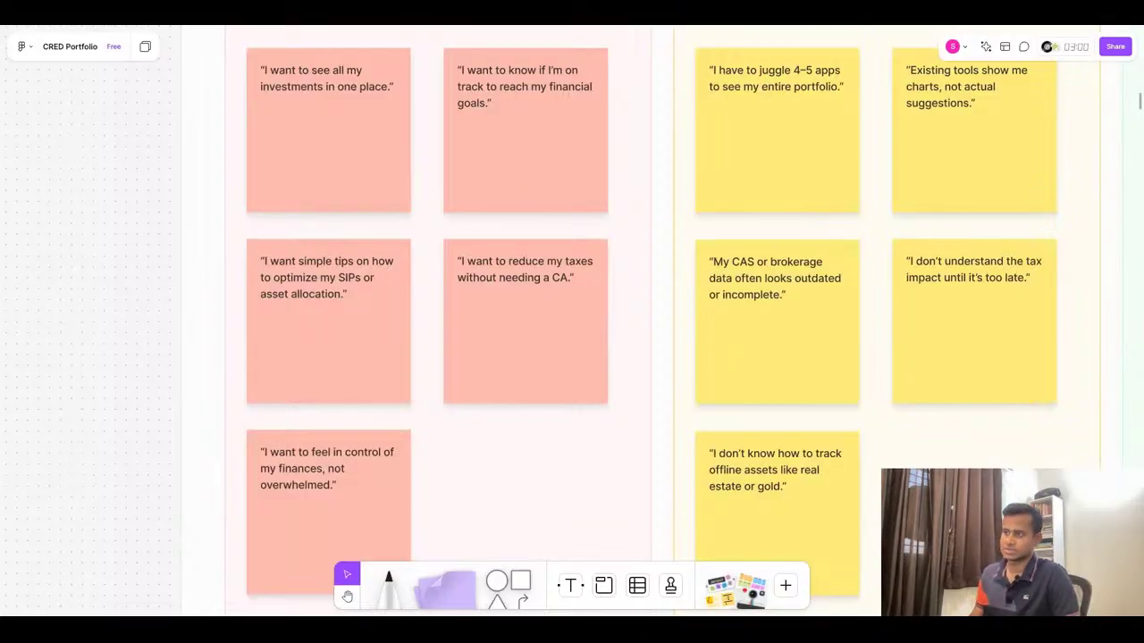
pyautogui.scroll(-10, 345, 319)
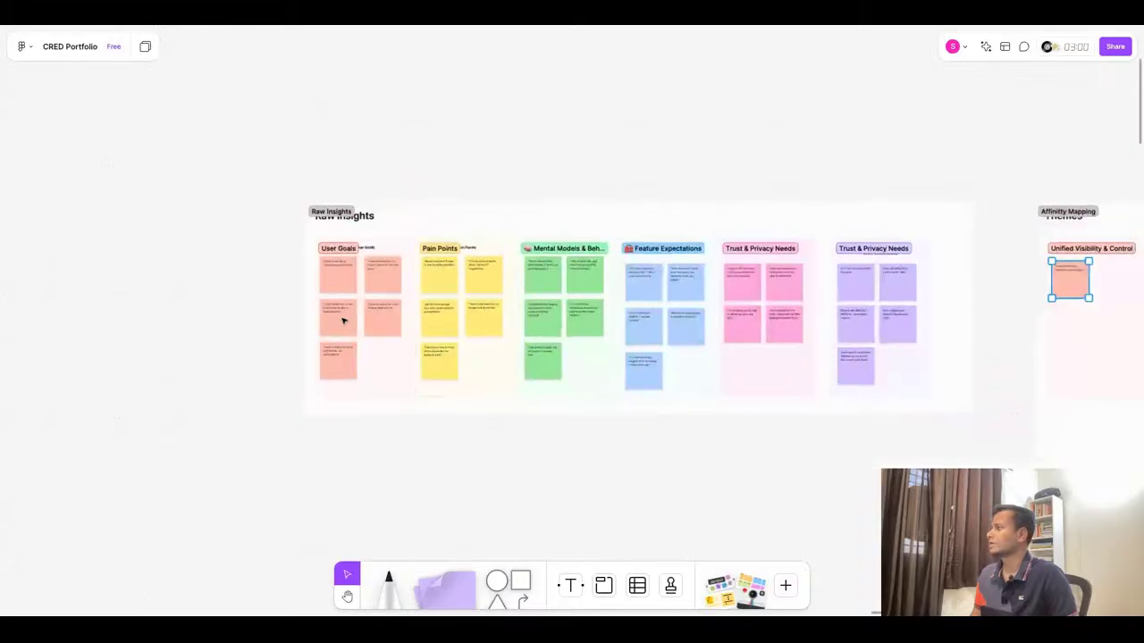
pyautogui.scroll(5, 929, 297)
pyautogui.scroll(5, 1000, 251)
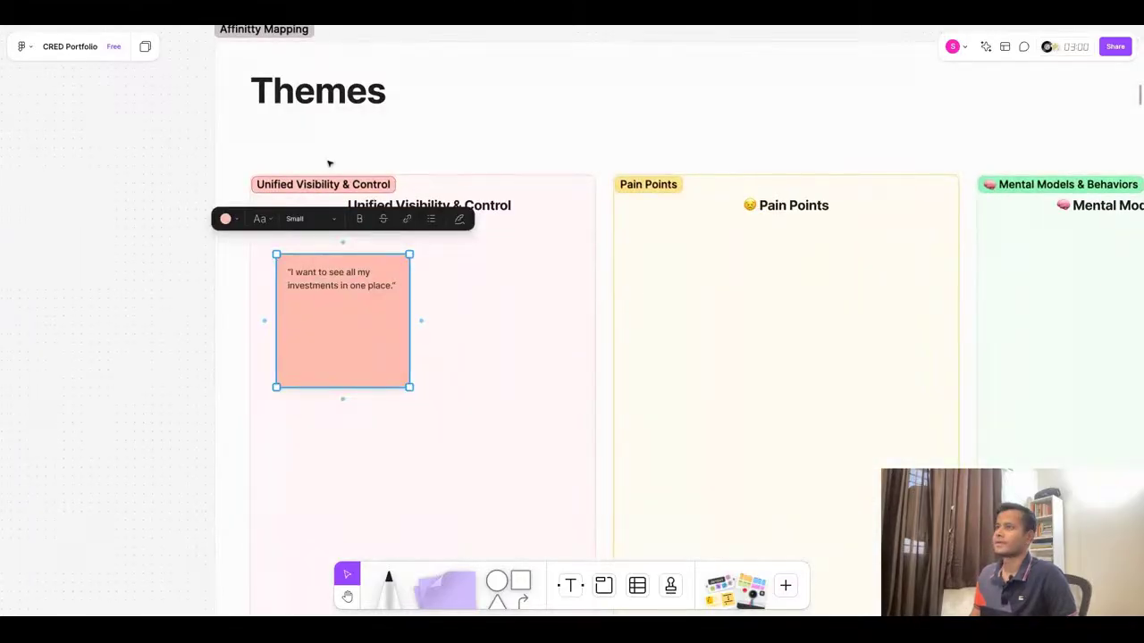
# Copy the second theme name from ChatGPT and replace FigJam's Pain Points column heading with "Intelligent Automation & Accuracy"
pyautogui.press('super+Tab')
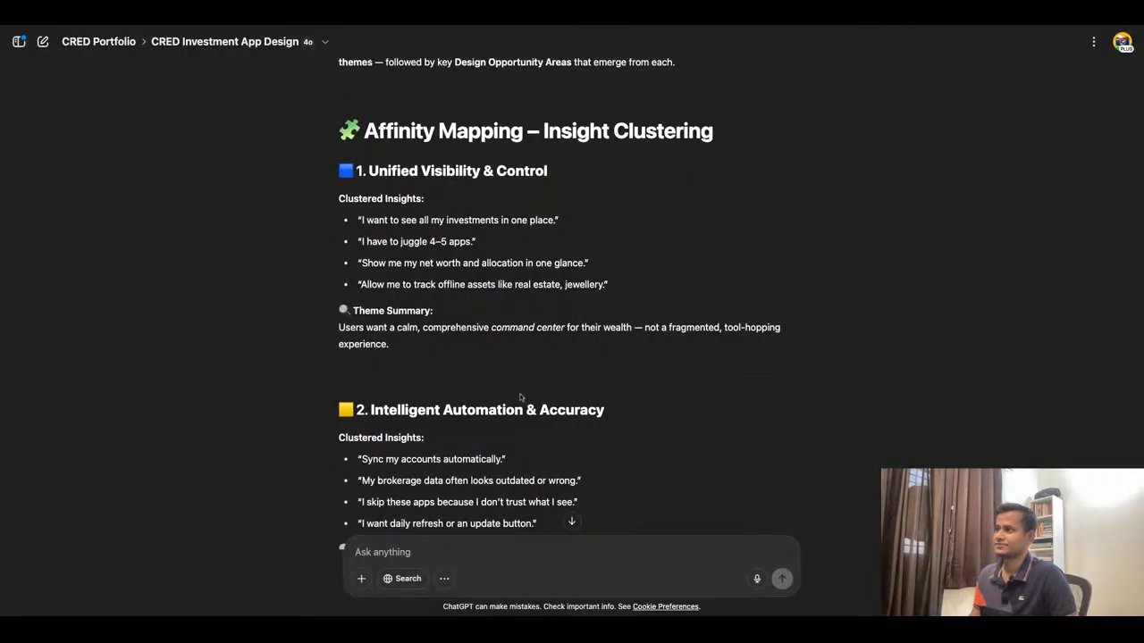
pyautogui.moveTo(370, 413); pyautogui.dragTo(625, 422)
pyautogui.hotkey('ctrl', 'c')
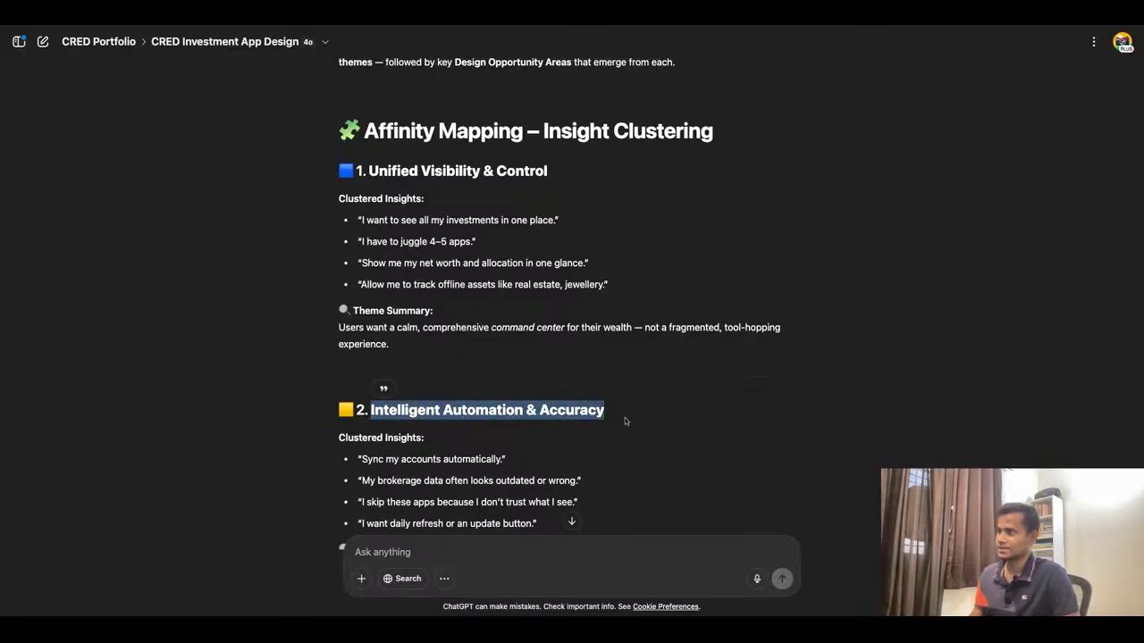
pyautogui.hotkey('alt', 'Tab')
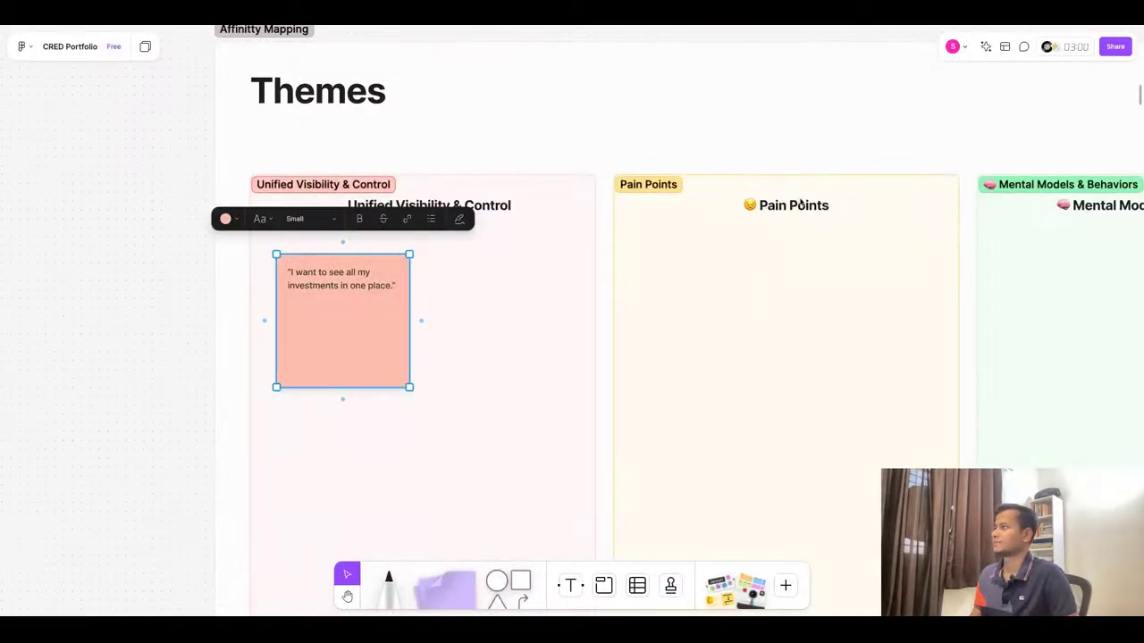
pyautogui.click(771, 208)
pyautogui.click(770, 208)
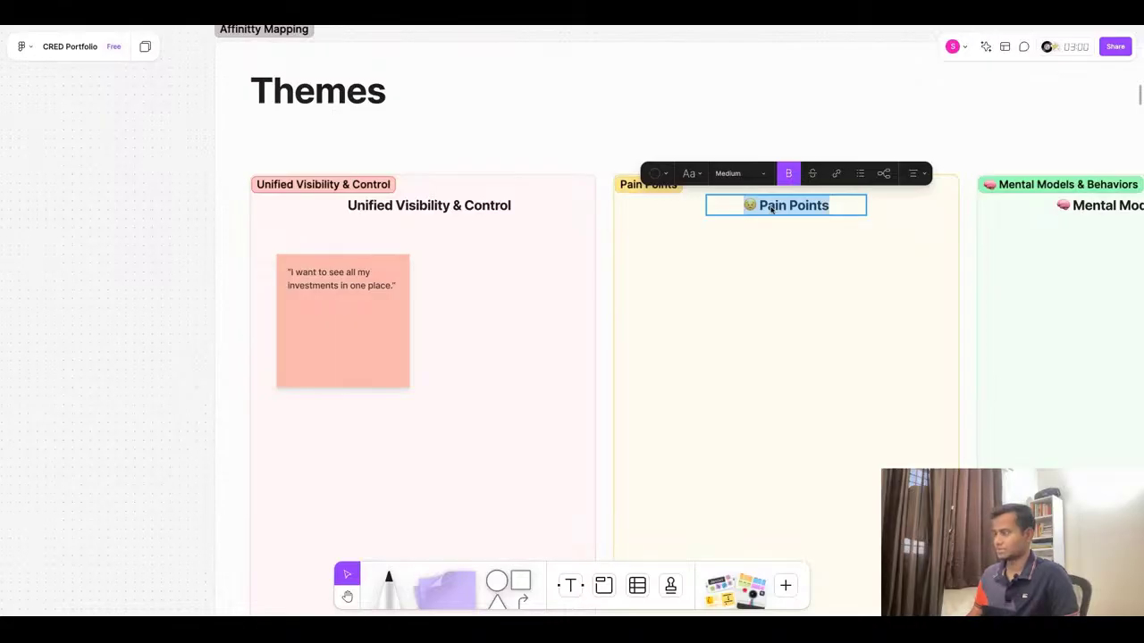
pyautogui.hotkey('ctrl', 'v')
pyautogui.press('Escape')
# Widen the Intelligent Automation & Accuracy heading to one centred line, and lower it and the Unified Visibility & Control heading slightly
pyautogui.moveTo(706, 221); pyautogui.dragTo(648, 221)
pyautogui.moveTo(751, 198); pyautogui.dragTo(760, 217)
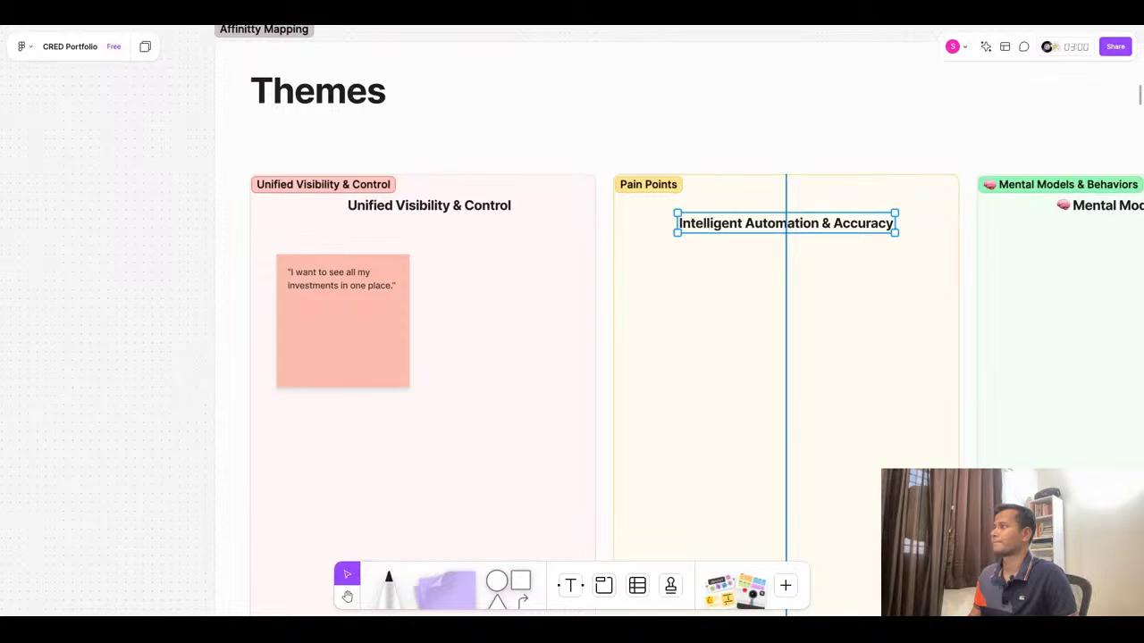
pyautogui.click(451, 217)
pyautogui.moveTo(456, 215); pyautogui.dragTo(456, 223)
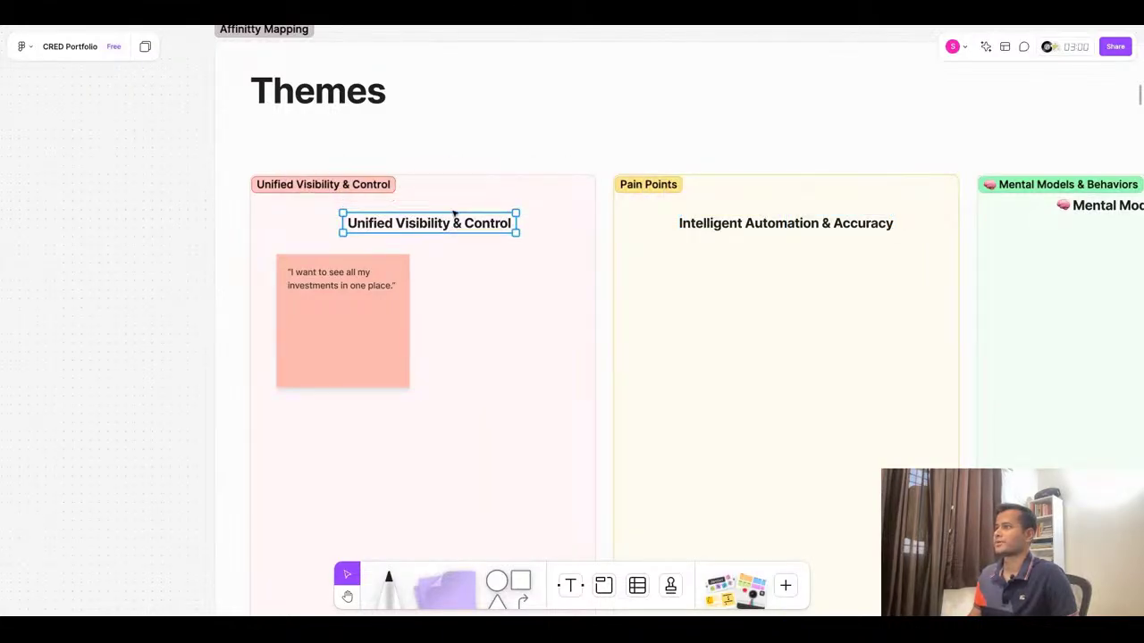
# Rename the yellow Pain Points section under Themes as "Intelligent Automation & Accuracy"
pyautogui.click(664, 186)
pyautogui.doubleClick(663, 186)
pyautogui.press('super+v')
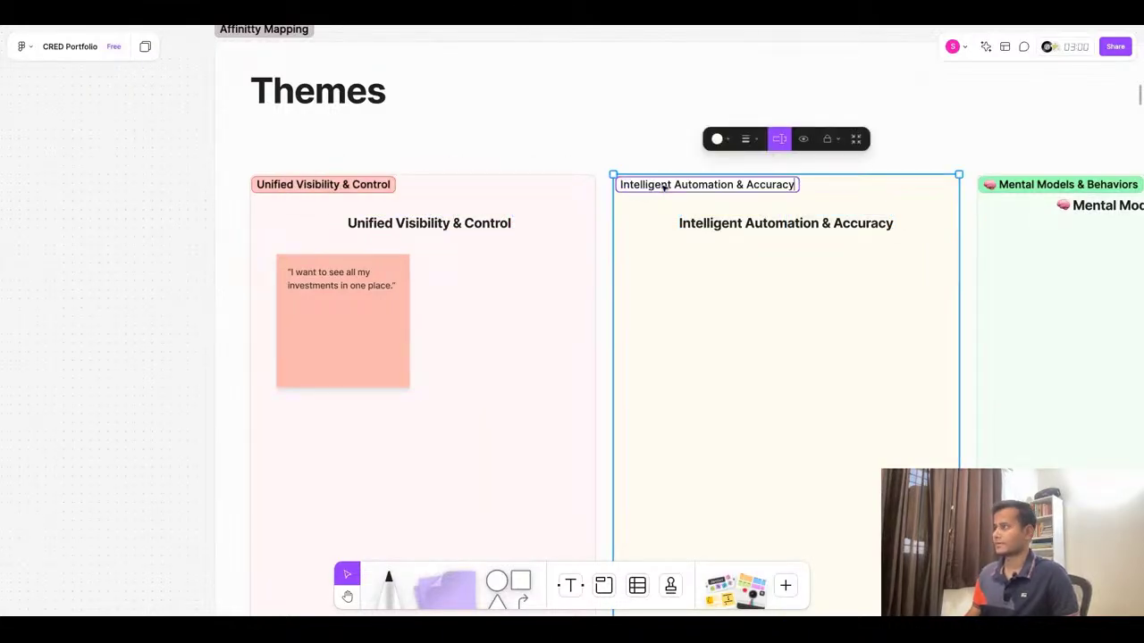
pyautogui.click(569, 104)
# Copy the fourth theme name from ChatGPT and replace FigJam's Mental Models & Behaviors column heading with "Tax & Risk Awareness"
pyautogui.press('super+Tab')
pyautogui.scroll(-5, 577, 296)
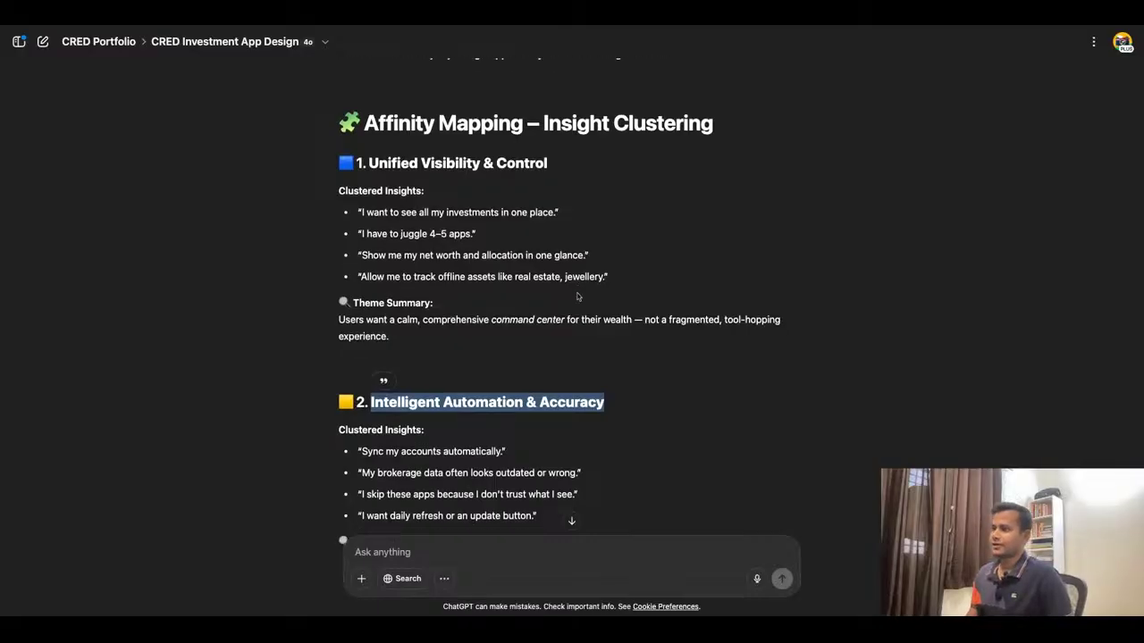
pyautogui.moveTo(372, 425); pyautogui.dragTo(519, 425)
pyautogui.hotkey('ctrl', 'c')
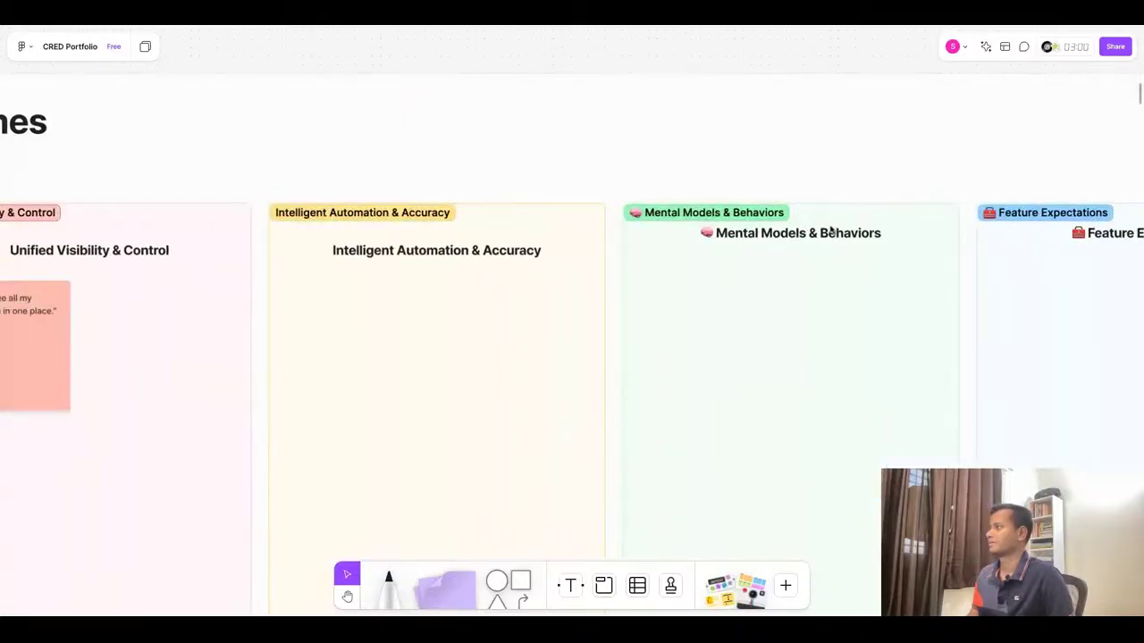
pyautogui.scroll(5, 831, 231)
pyautogui.doubleClick(831, 231)
pyautogui.hotkey('ctrl', 'v')
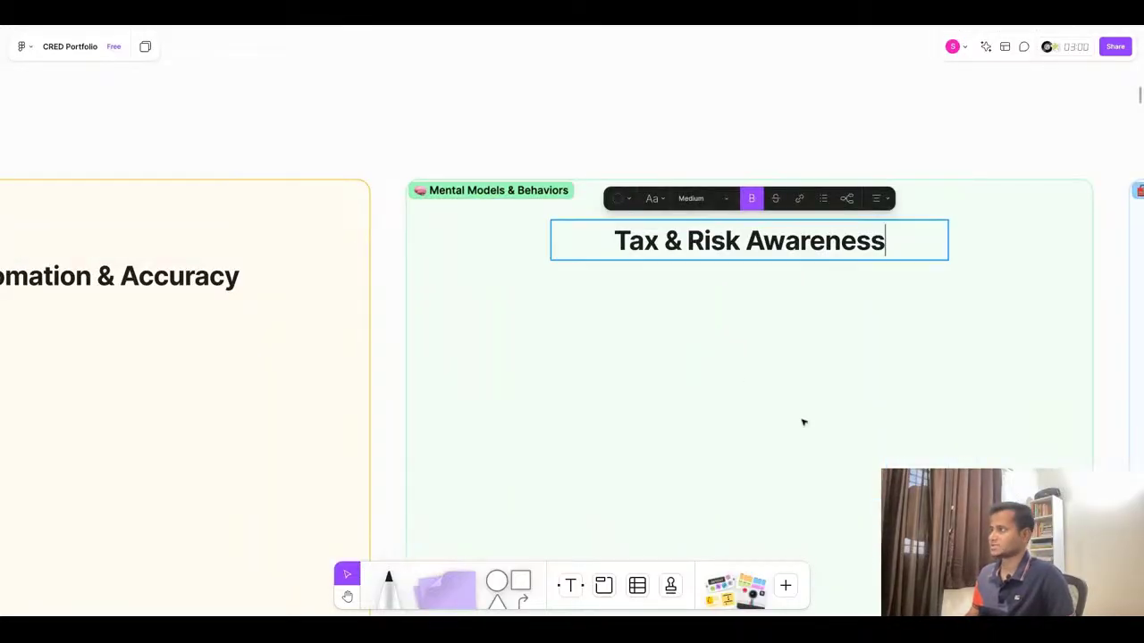
# Rename the green Mental Models & Behaviors section under Themes as "Tax & Risk Awareness"
pyautogui.click(537, 194)
pyautogui.doubleClick(537, 194)
pyautogui.hotkey('ctrl', 'v')
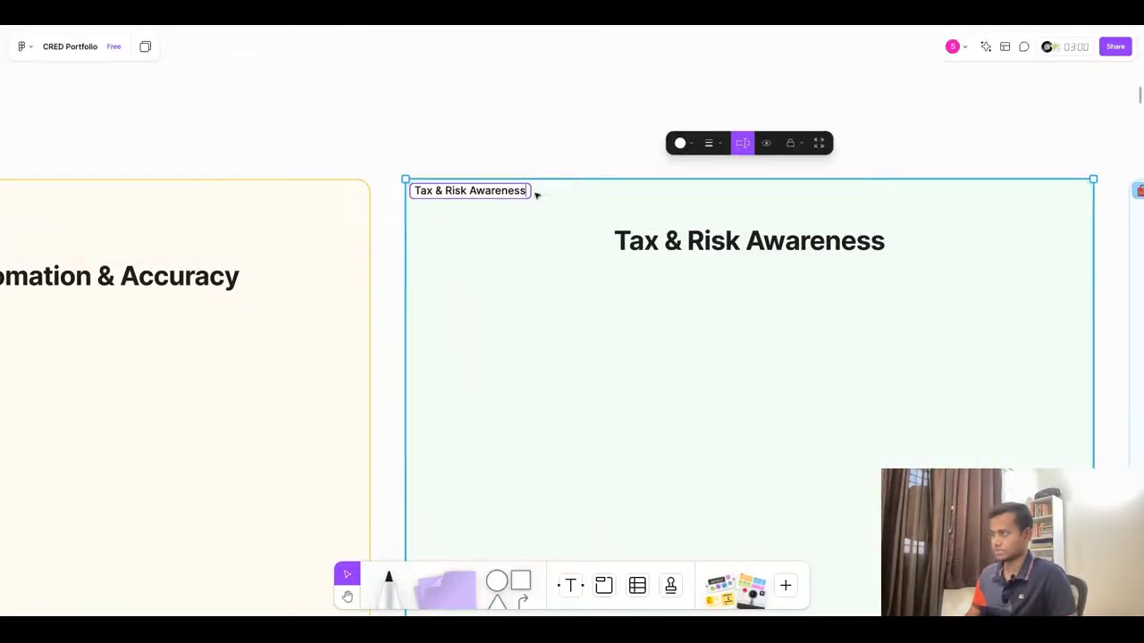
# Copy the fifth theme name, "Emotional Confidence & Trust", from the ChatGPT conversation and return to FigJam
pyautogui.press('super+Tab')
pyautogui.scroll(-8, 450, 296)
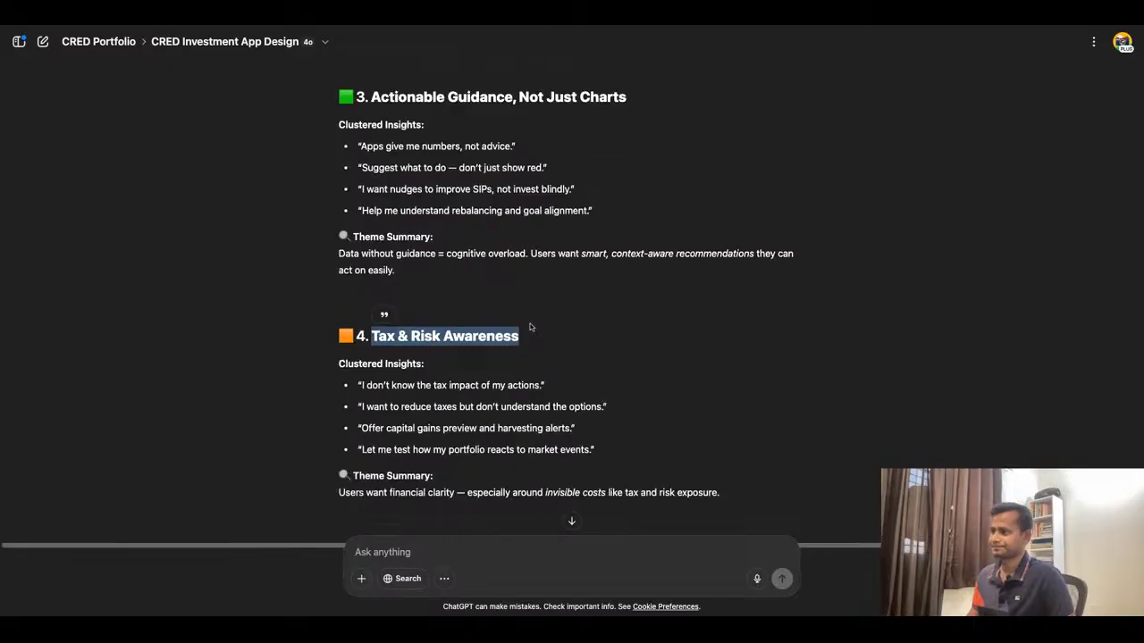
pyautogui.moveTo(369, 211); pyautogui.dragTo(573, 211)
pyautogui.press('super+c')
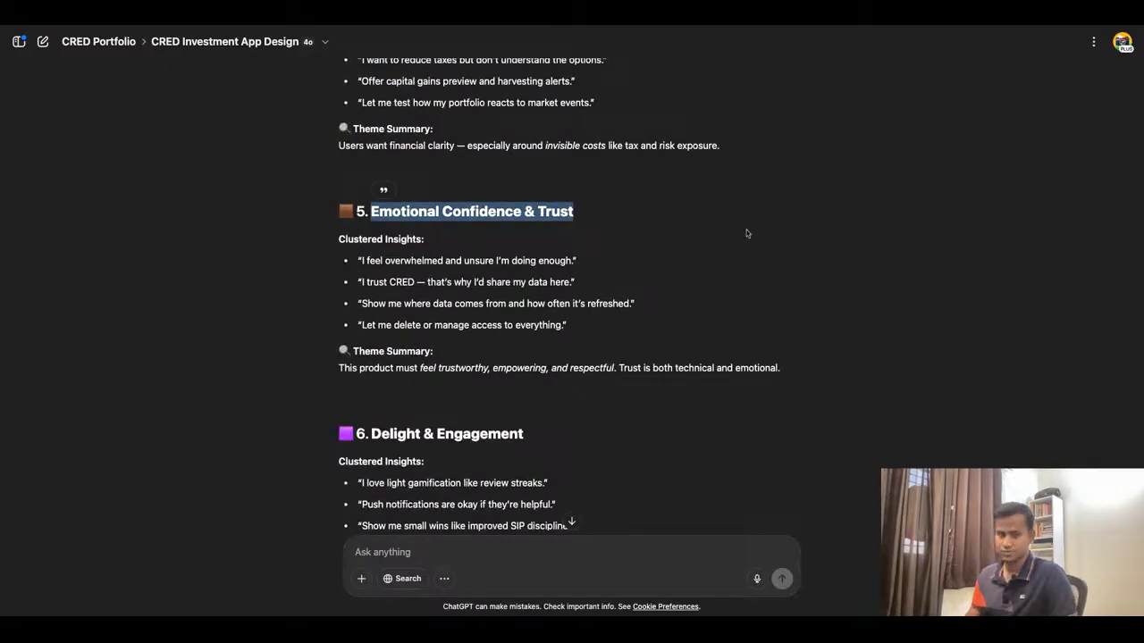
pyautogui.press('super+Tab')
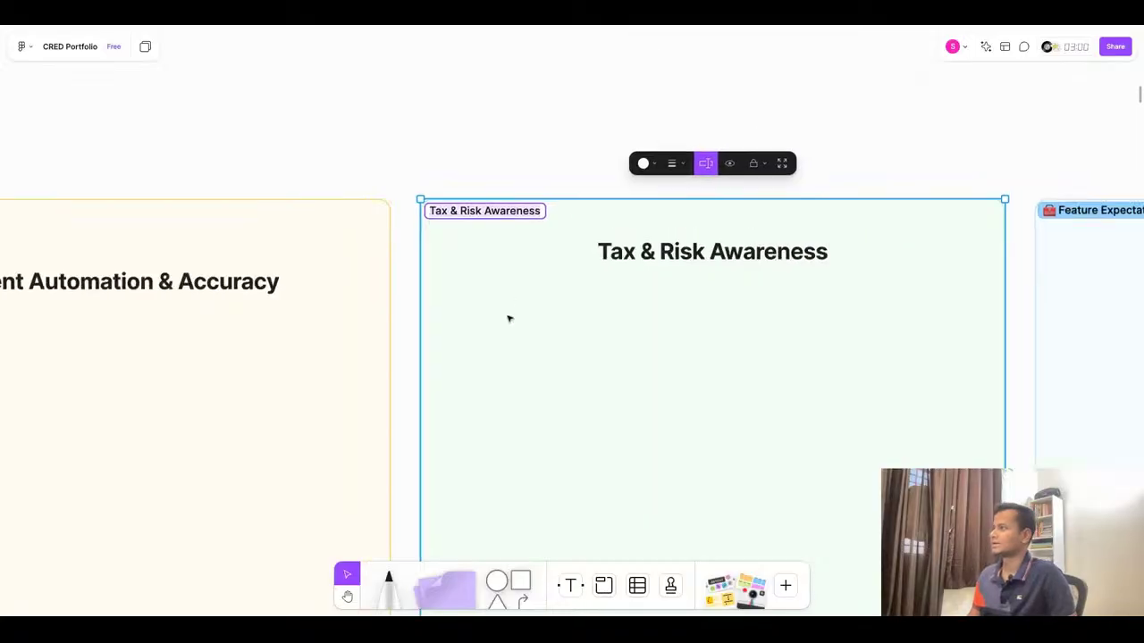
# Replace the Feature Expectations column heading with "Emotional Confidence & Trust", fit it on one line, and place it centred and slightly lower
pyautogui.scroll(-5, 509, 318)
pyautogui.scroll(5, 818, 300)
pyautogui.doubleClick(813, 294)
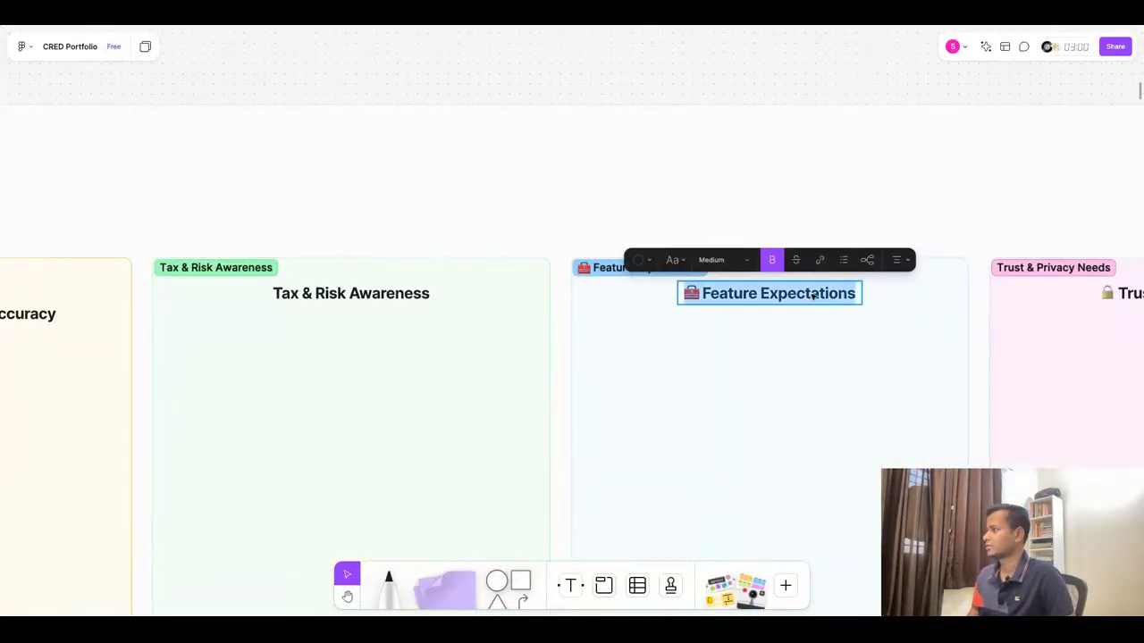
pyautogui.press('super+v')
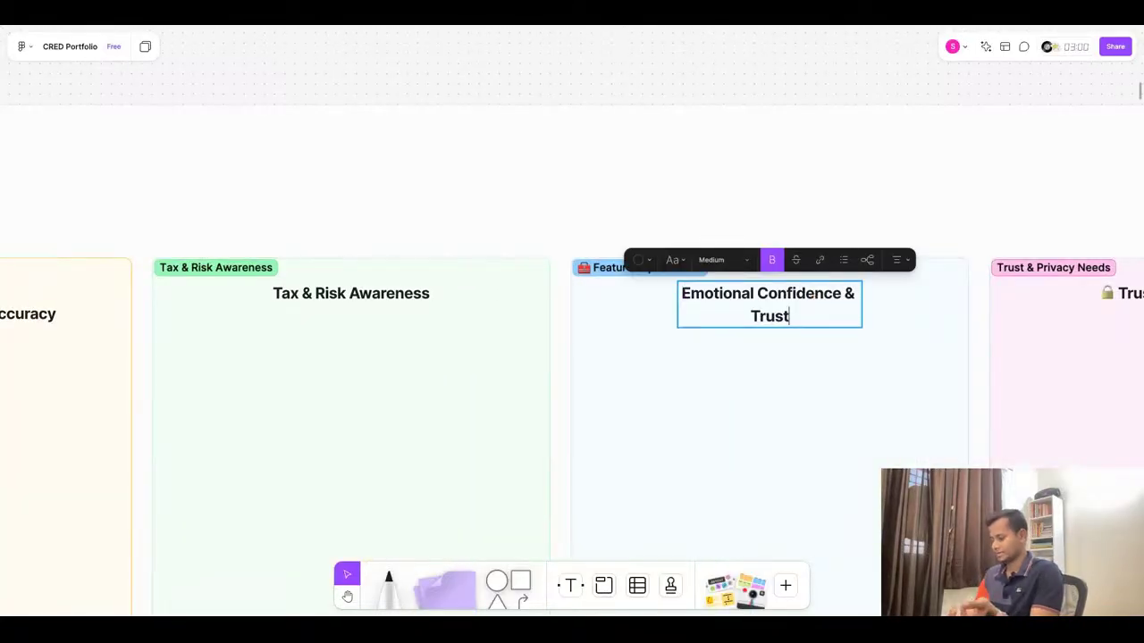
pyautogui.press('Escape')
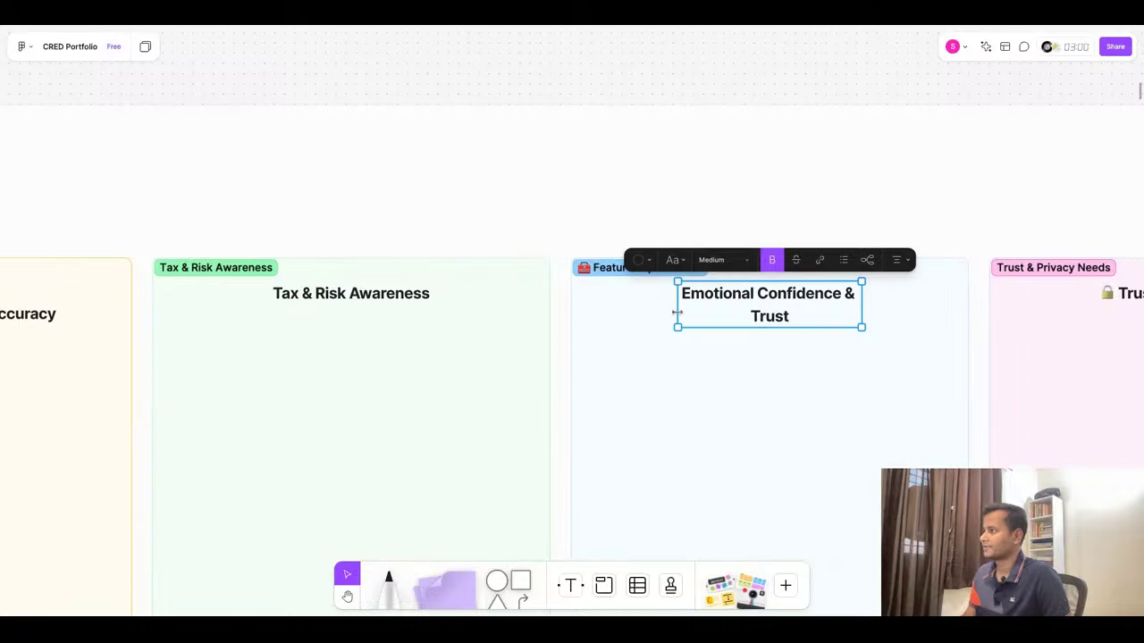
pyautogui.moveTo(677, 311); pyautogui.dragTo(641, 303)
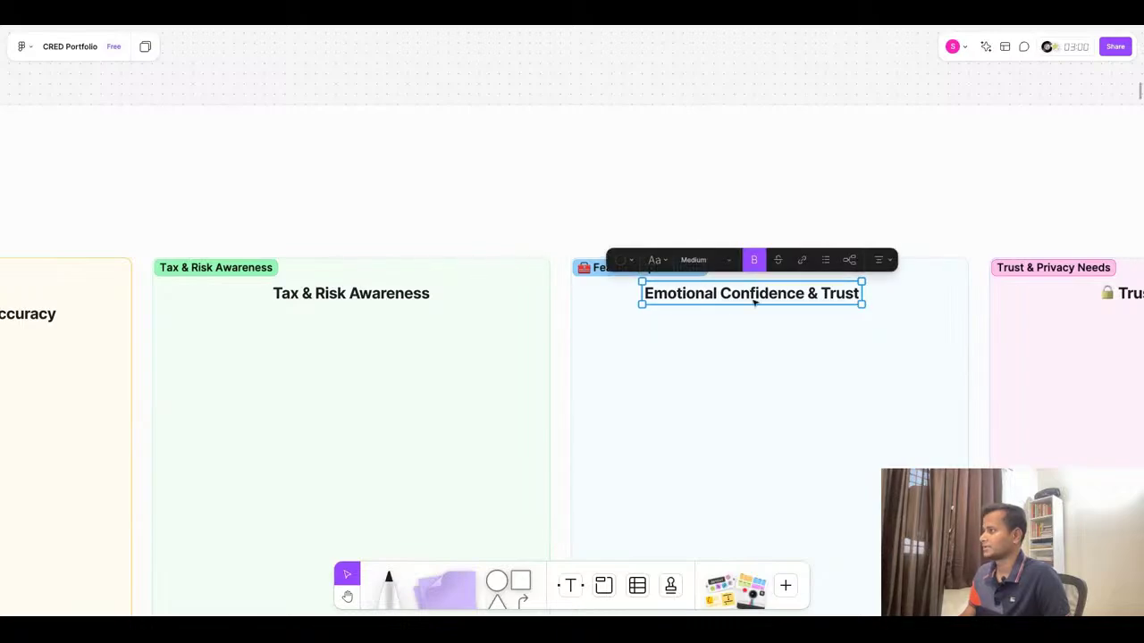
pyautogui.moveTo(777, 297); pyautogui.dragTo(776, 296)
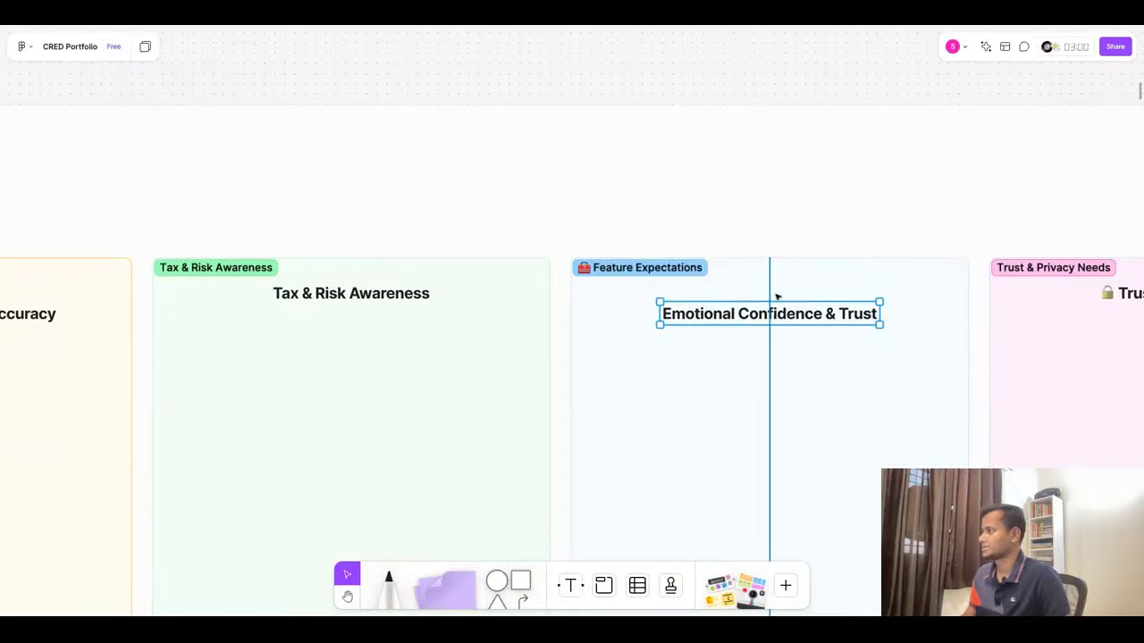
# Rename the blue Feature Expectations section under Themes as "Emotional Confidence & Trust"
pyautogui.moveTo(613, 258); pyautogui.dragTo(613, 271)
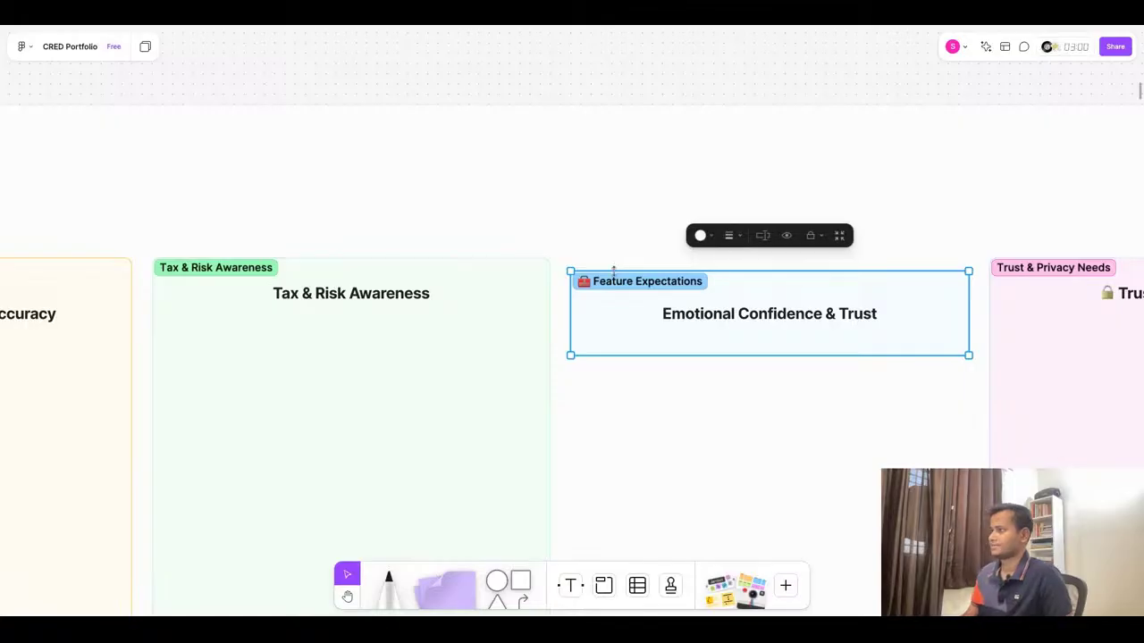
pyautogui.hotkey('ctrl', 'z')
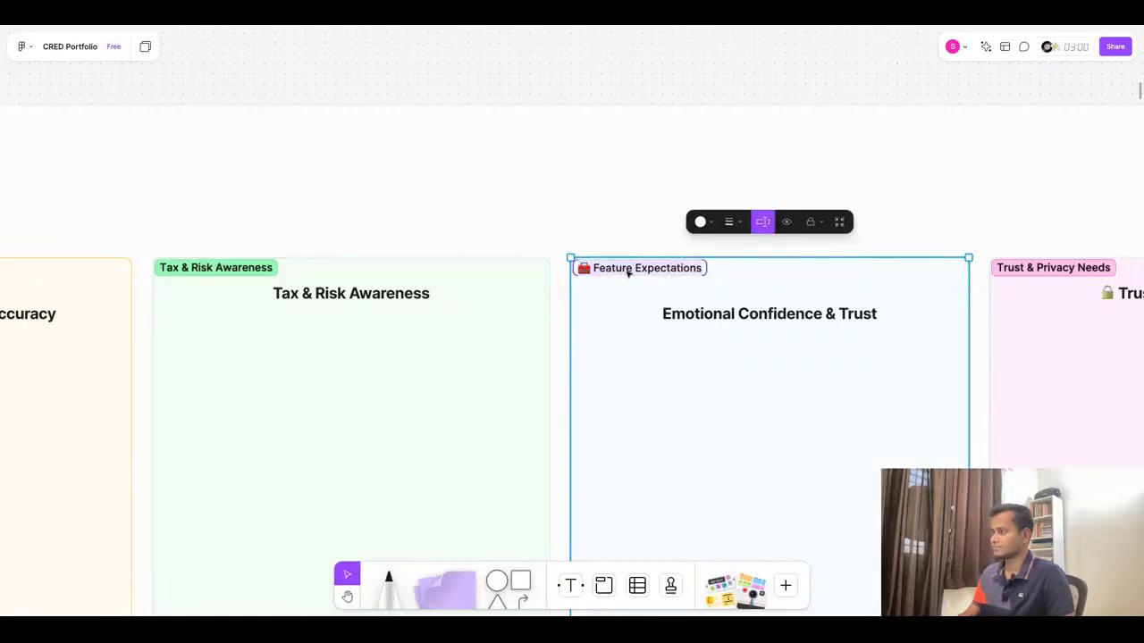
pyautogui.hotkey('ctrl', 'v')
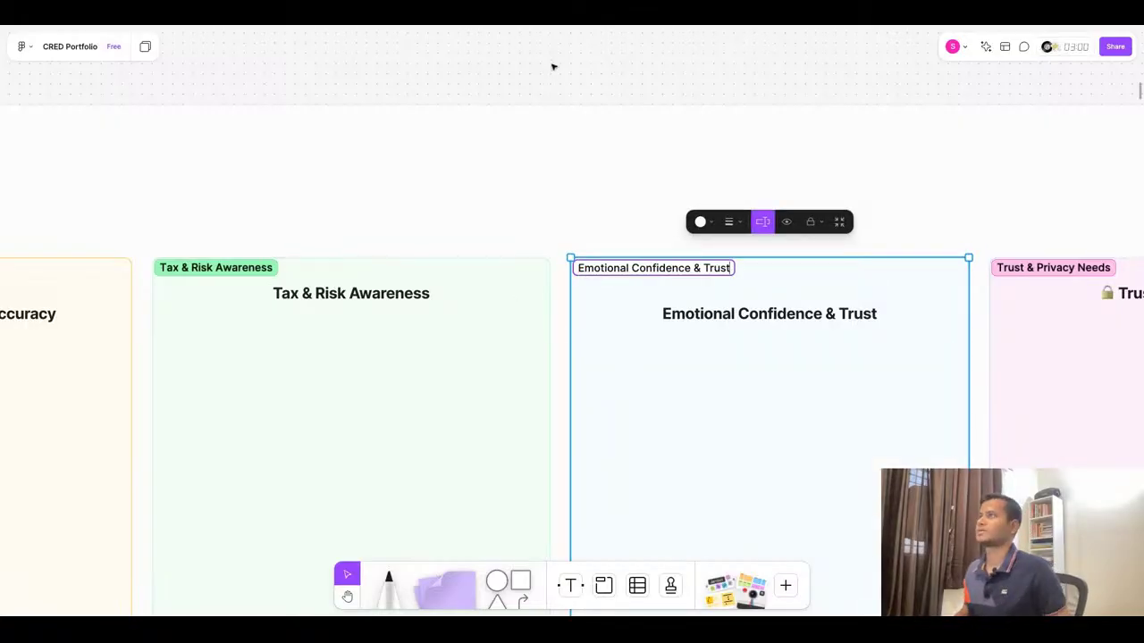
# Copy the sixth theme name from ChatGPT and rename FigJam's pink Trust & Privacy Needs section as "Delight & Engagement"
pyautogui.press('super+Tab')
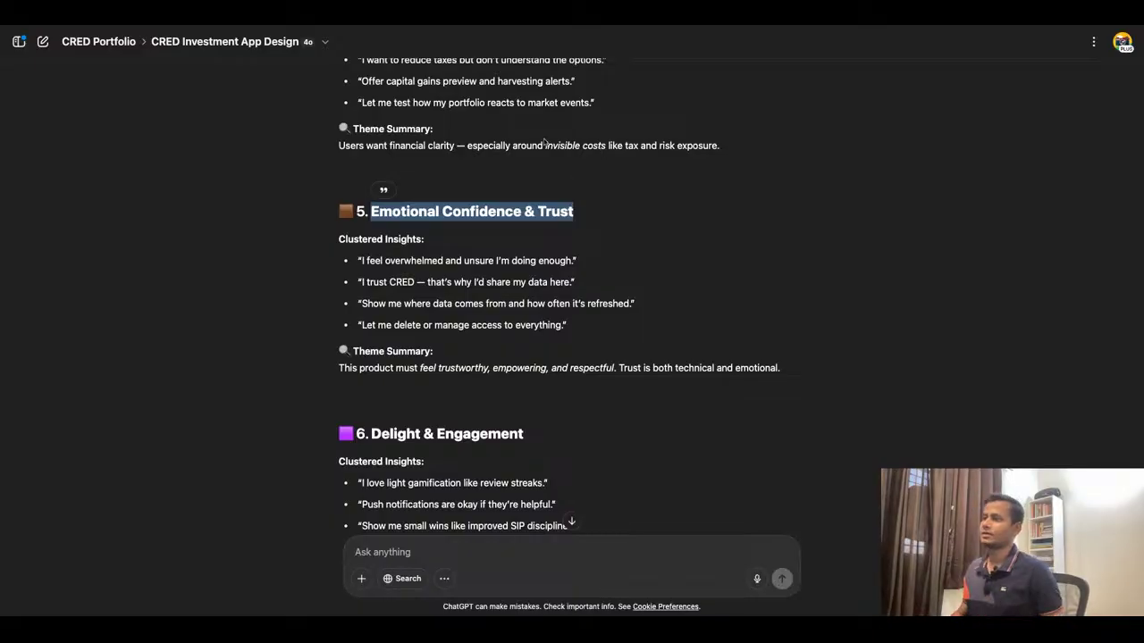
pyautogui.scroll(-2, 476, 360)
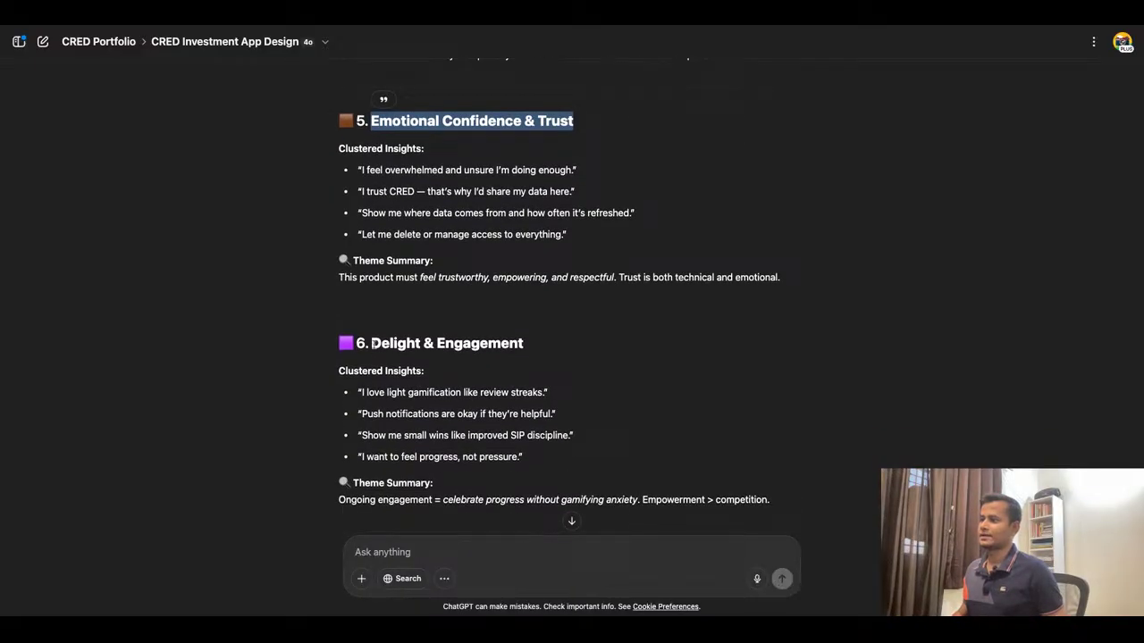
pyautogui.moveTo(372, 343); pyautogui.dragTo(550, 341)
pyautogui.hotkey('ctrl', 'c')
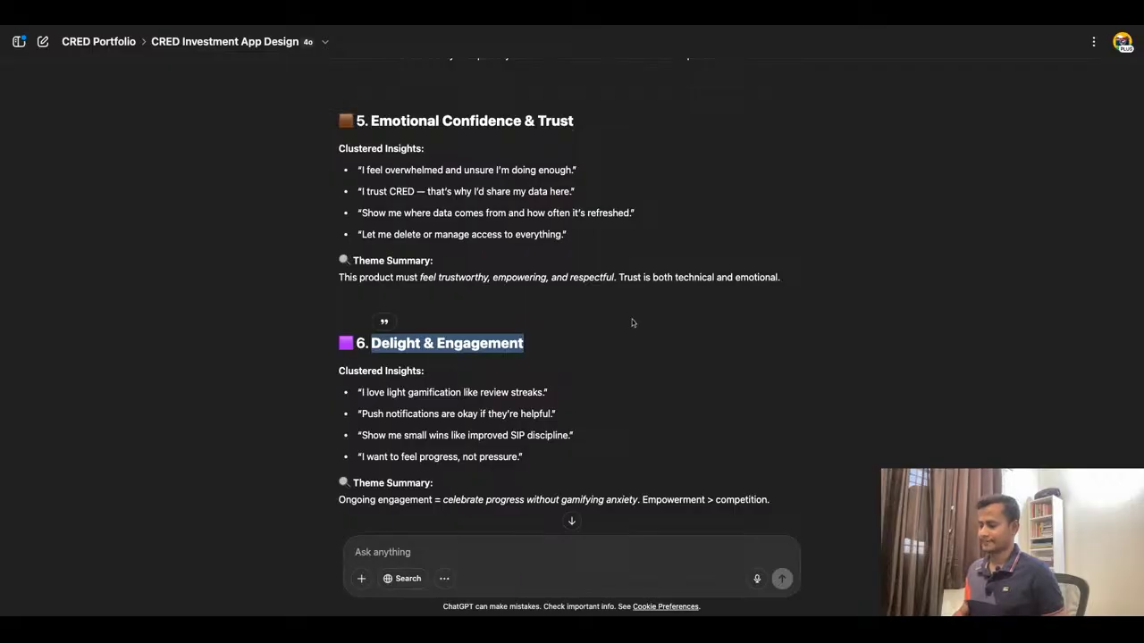
pyautogui.press('super+Tab')
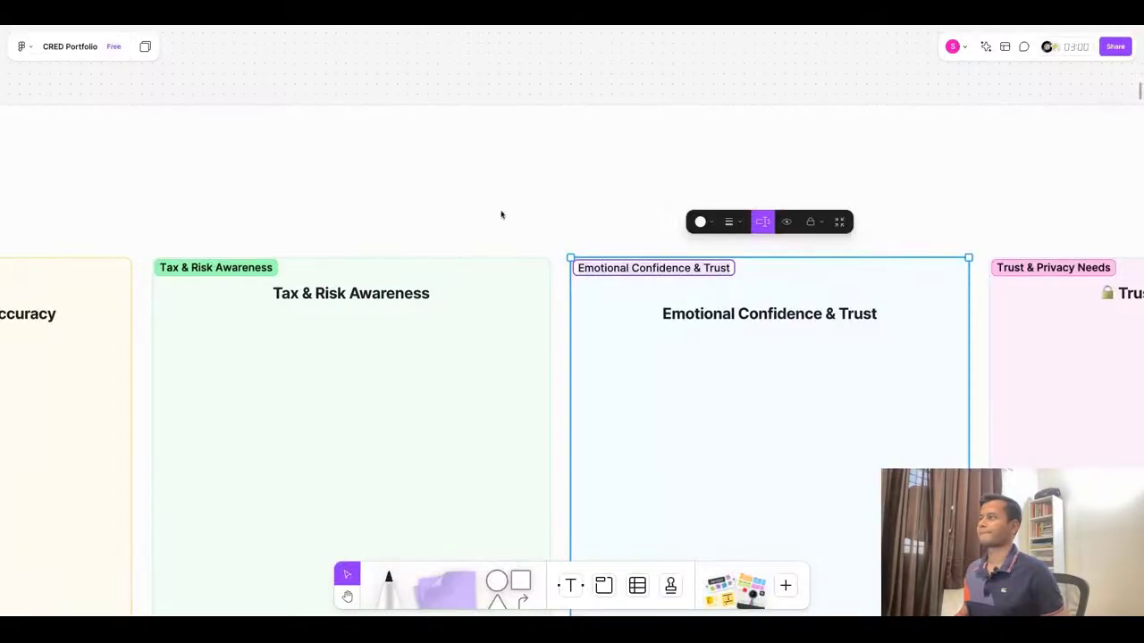
pyautogui.scroll(-3, 500, 214)
pyautogui.click(907, 263)
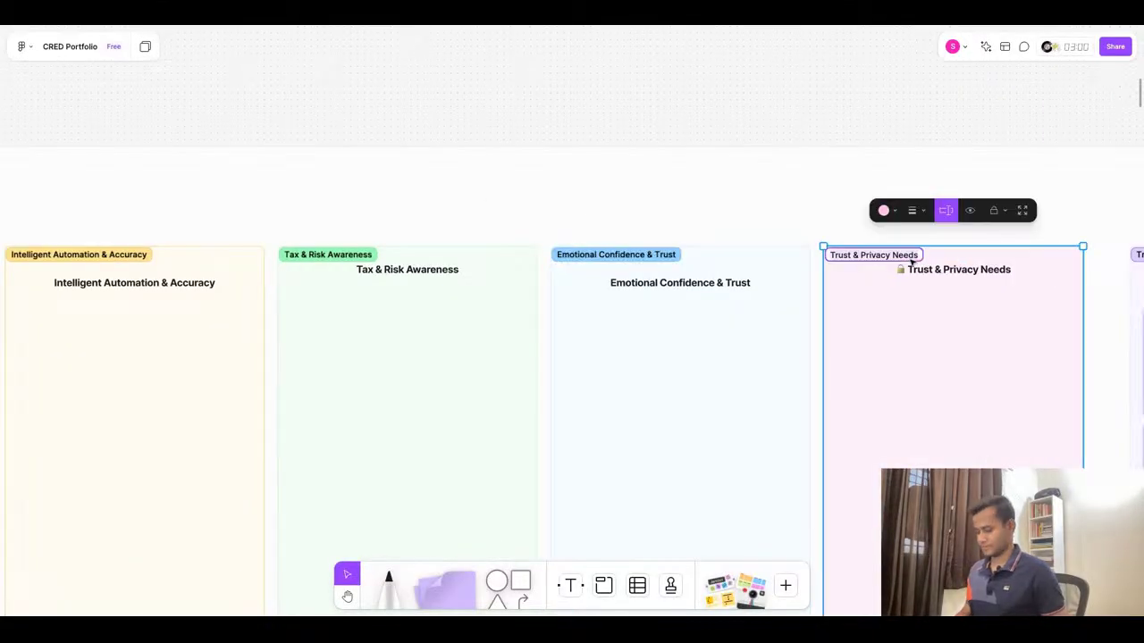
pyautogui.hotkey('ctrl', 'v')
# Replace the Trust & Privacy Needs heading in the pink column with "Delight & Engagement"
pyautogui.doubleClick(934, 272)
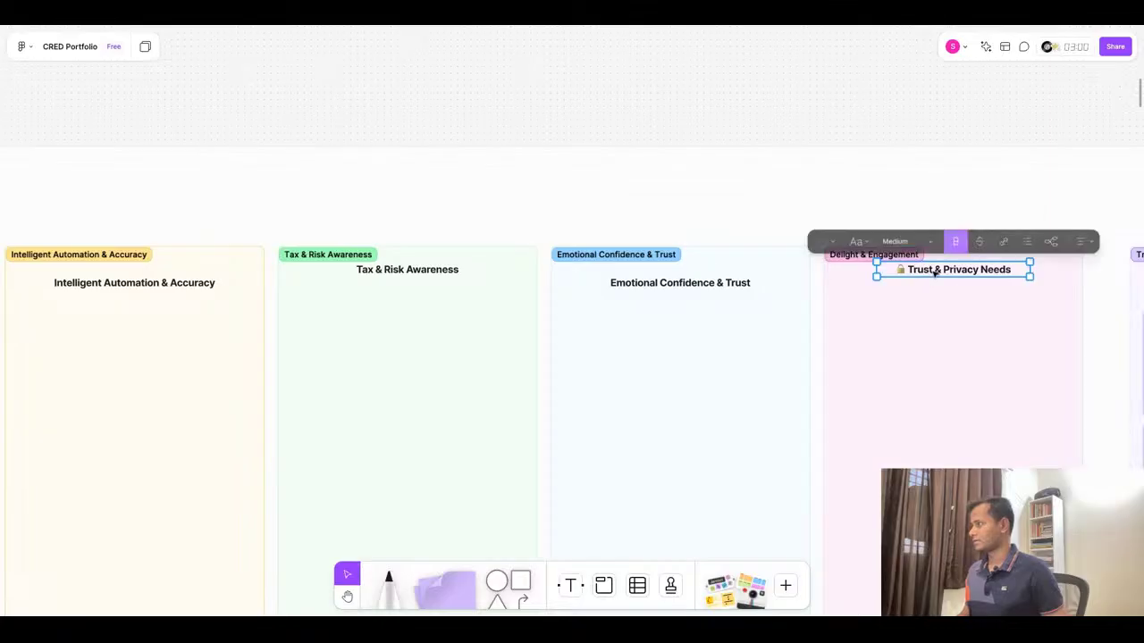
pyautogui.hotkey('ctrl', 'v')
pyautogui.press('Escape')
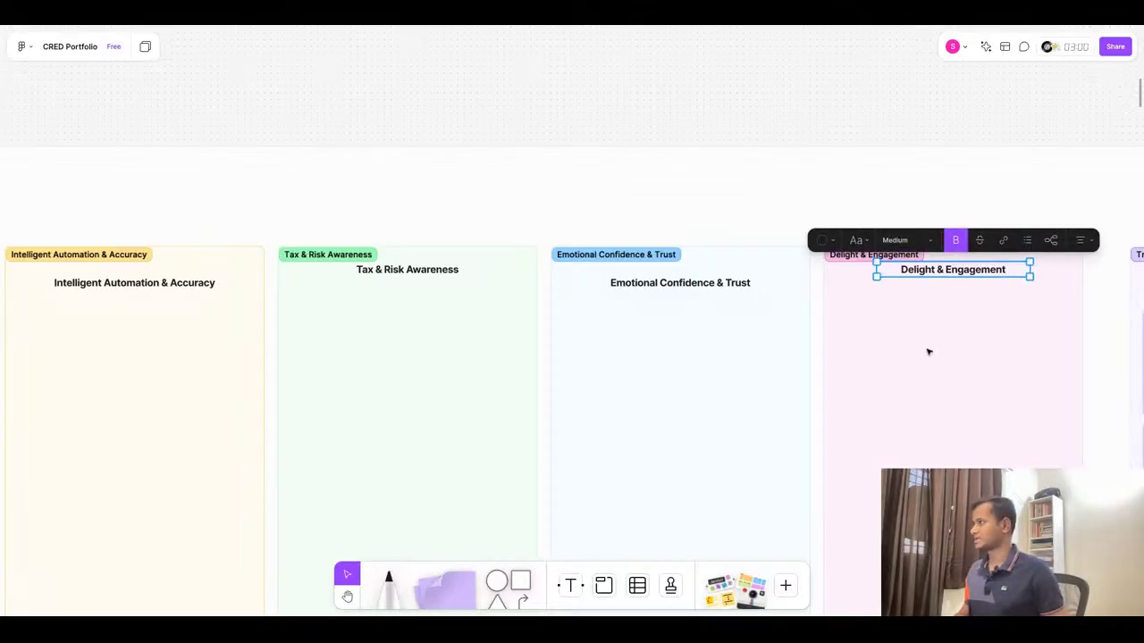
# Review the list of affinity themes in the ChatGPT conversation, from the last one back to the first, and return to FigJam
pyautogui.press('super+Tab')
pyautogui.scroll(-4, 627, 266)
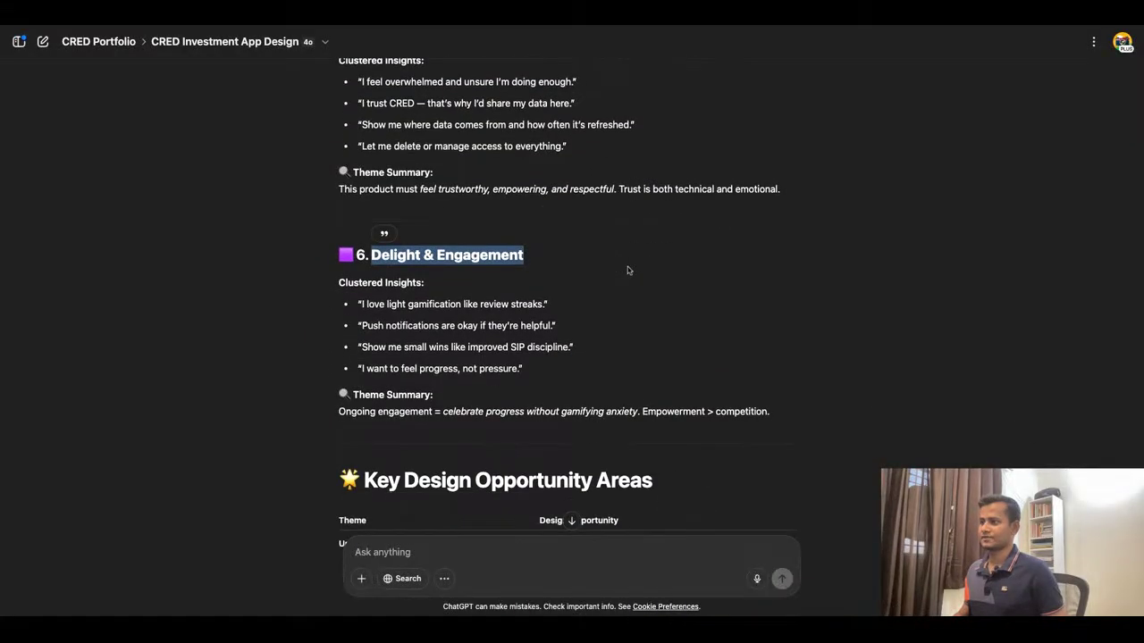
pyautogui.scroll(20, 627, 270)
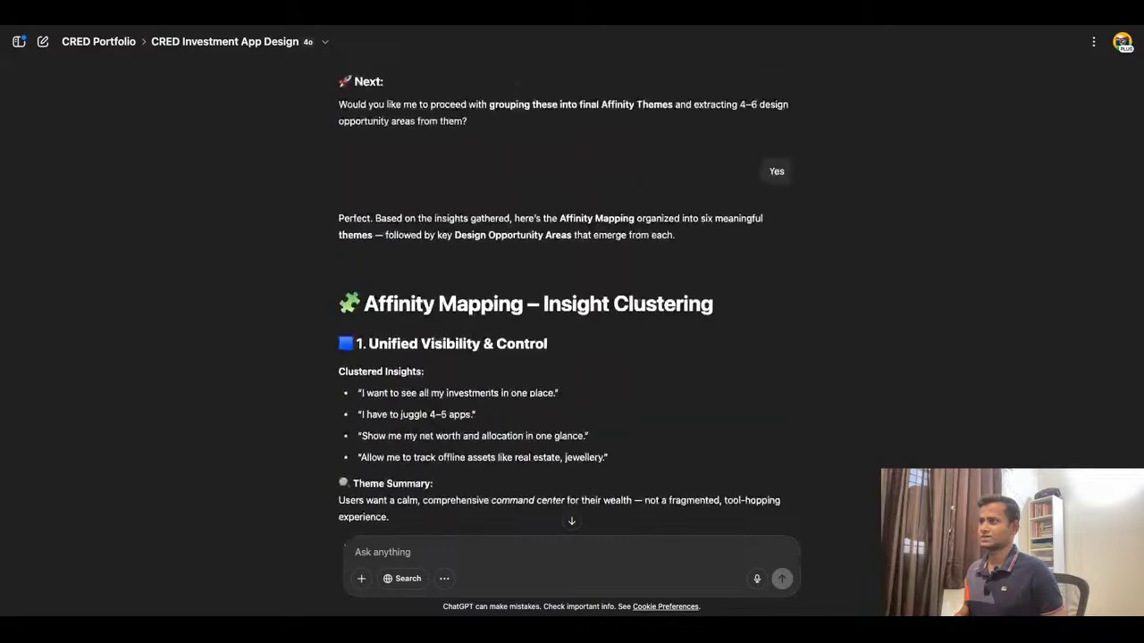
pyautogui.scroll(-7, 642, 228)
pyautogui.press('super+Tab')
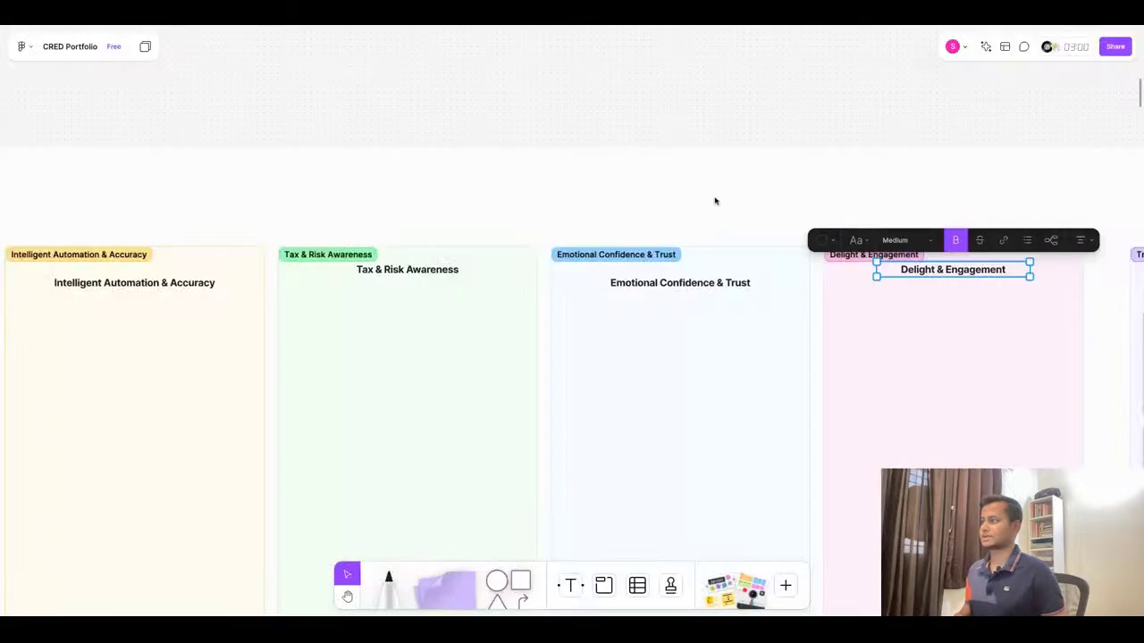
# Duplicate the "I want to see all my investments in one place." note beside the original in the Unified Visibility & Control column
pyautogui.scroll(2, 658, 206)
pyautogui.scroll(5, 160, 276)
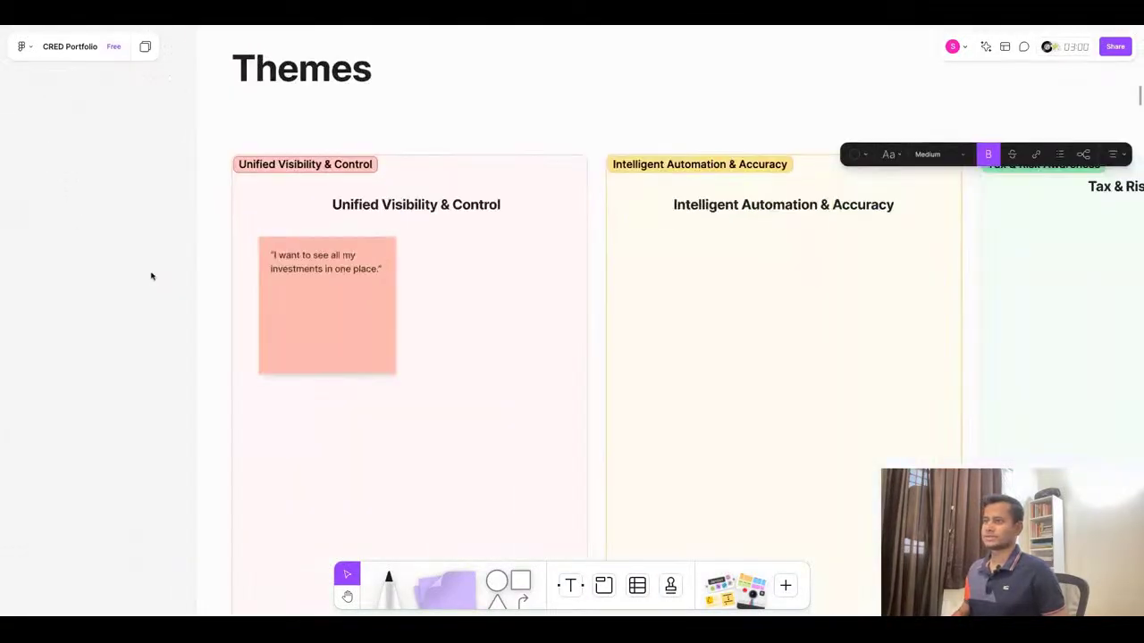
pyautogui.scroll(-1, 523, 238)
pyautogui.scroll(4, 421, 247)
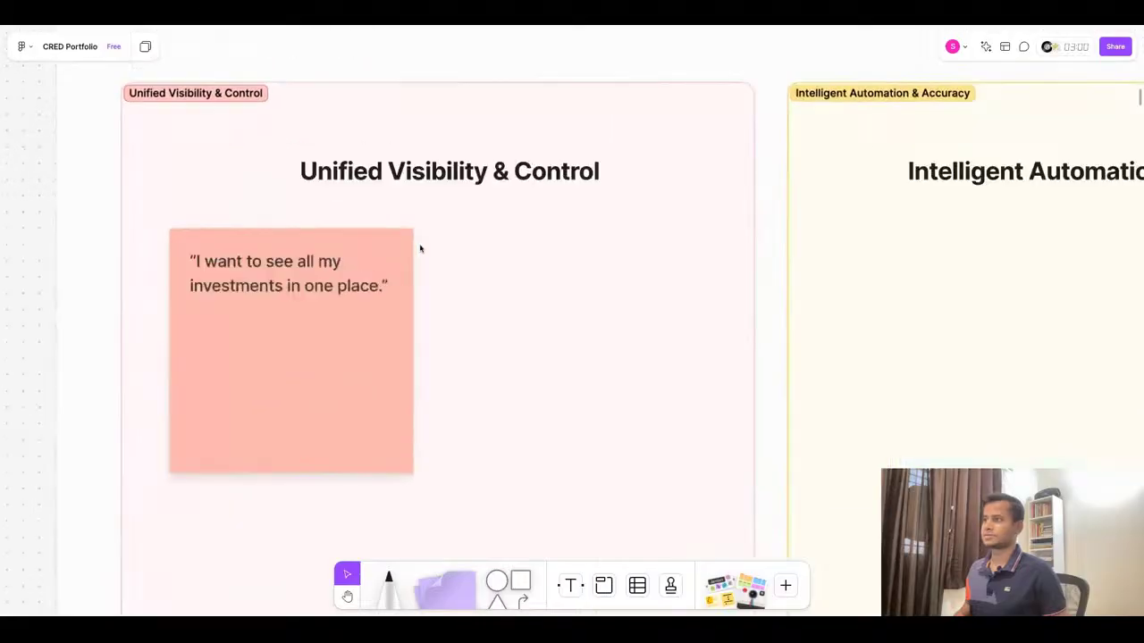
pyautogui.scroll(-2, 520, 240)
pyautogui.click(360, 288)
pyautogui.scroll(-1, 360, 289)
pyautogui.scroll(-4, 684, 248)
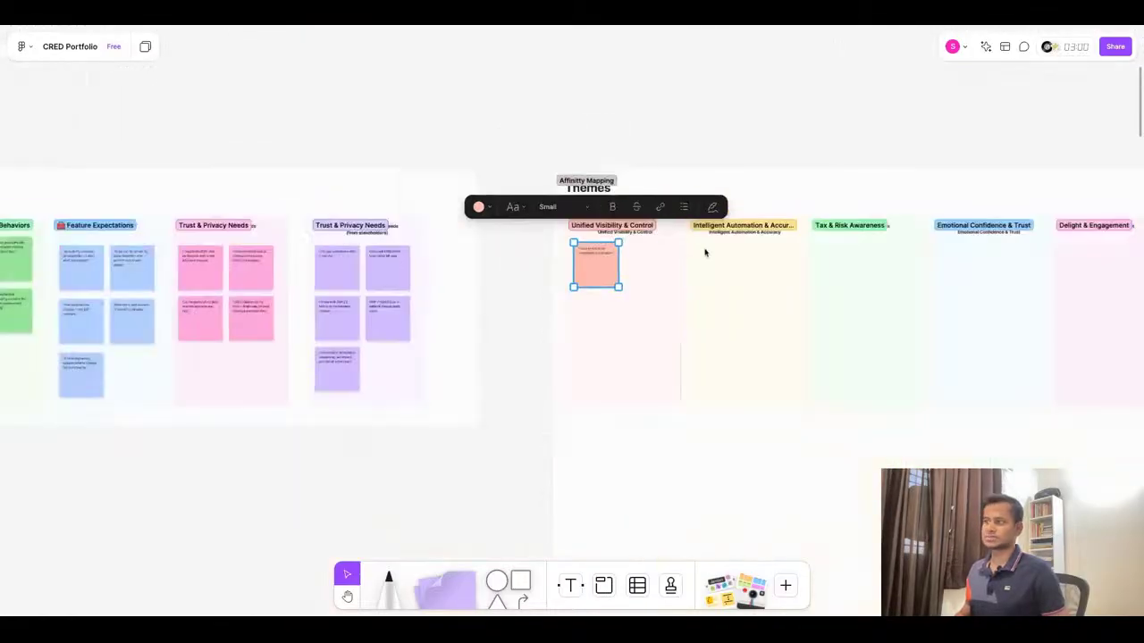
pyautogui.scroll(-3, 704, 253)
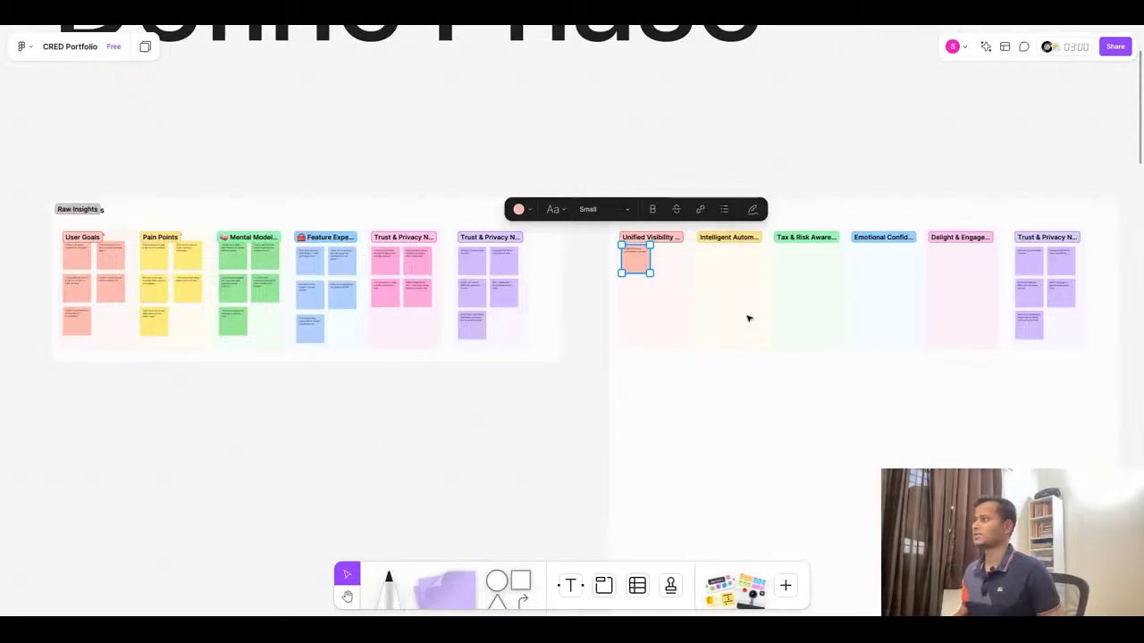
pyautogui.scroll(5, 822, 282)
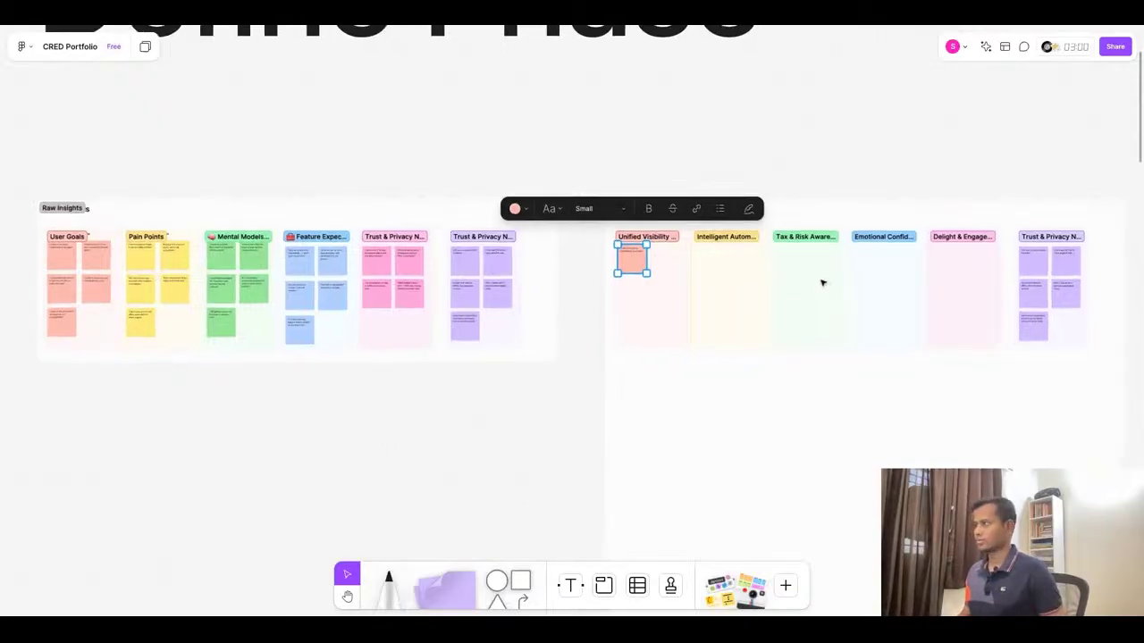
pyautogui.scroll(2, 488, 240)
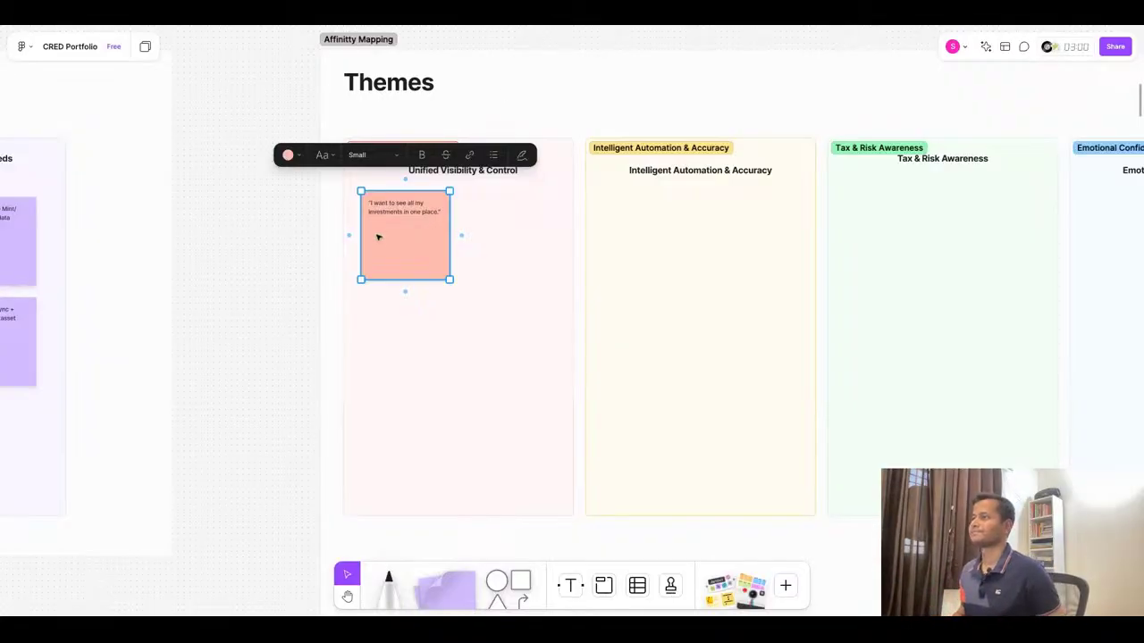
pyautogui.hotkey('ctrl', 'd')
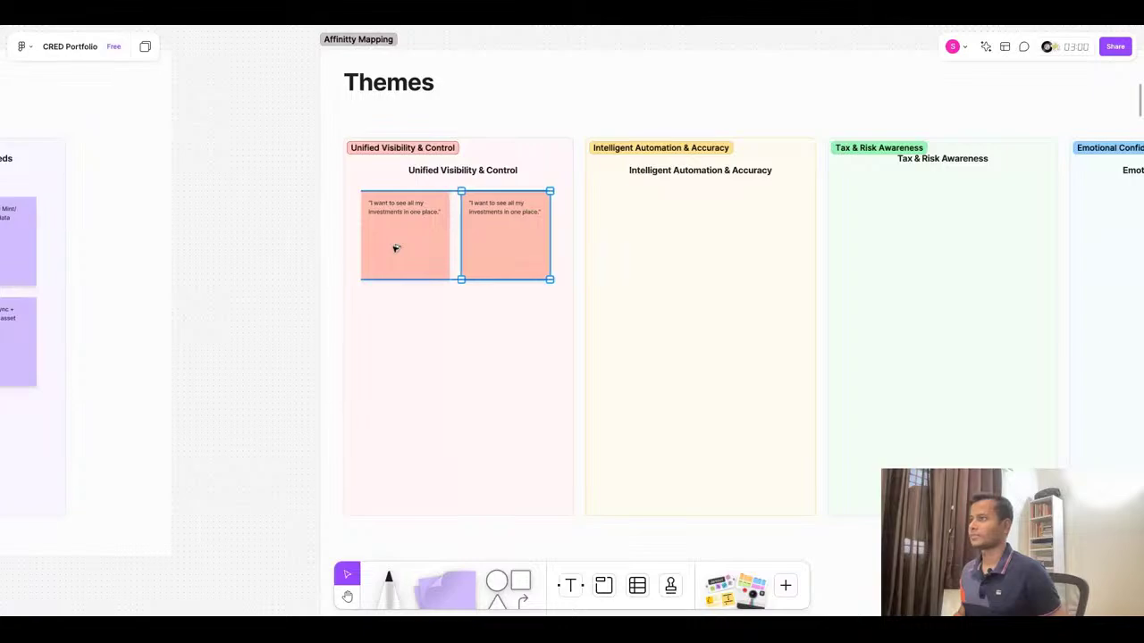
# Copy the quote "I have to juggle 4–5 apps." from ChatGPT and replace the duplicated note's text in FigJam with it
pyautogui.click(533, 25)
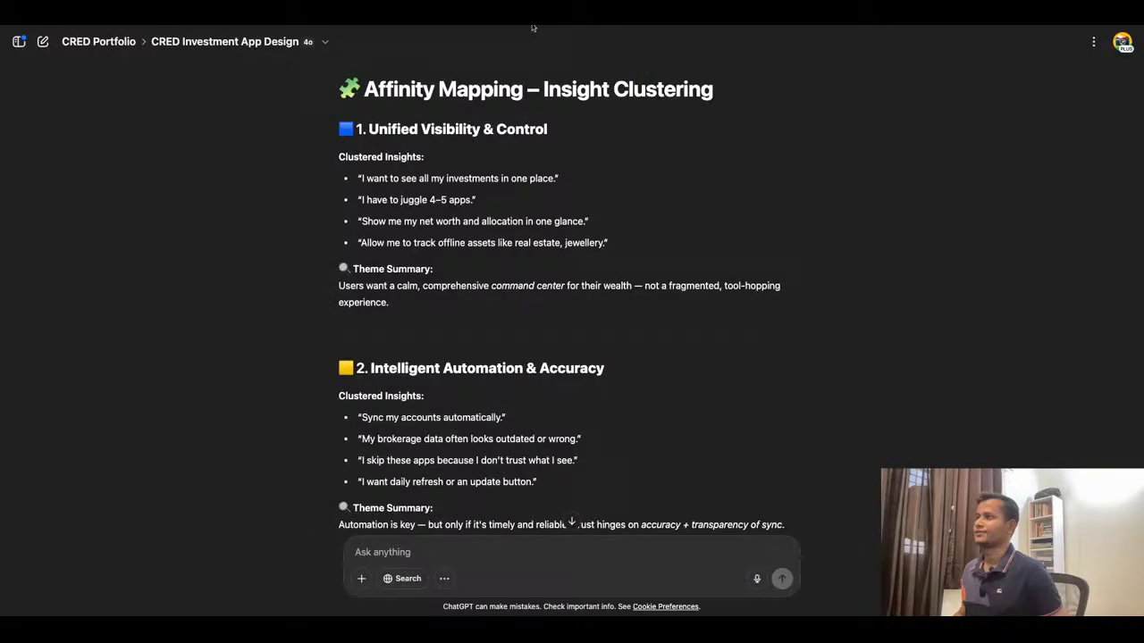
pyautogui.click(429, 36)
pyautogui.scroll(5, 391, 200)
pyautogui.hotkey('ctrl', 'Tab')
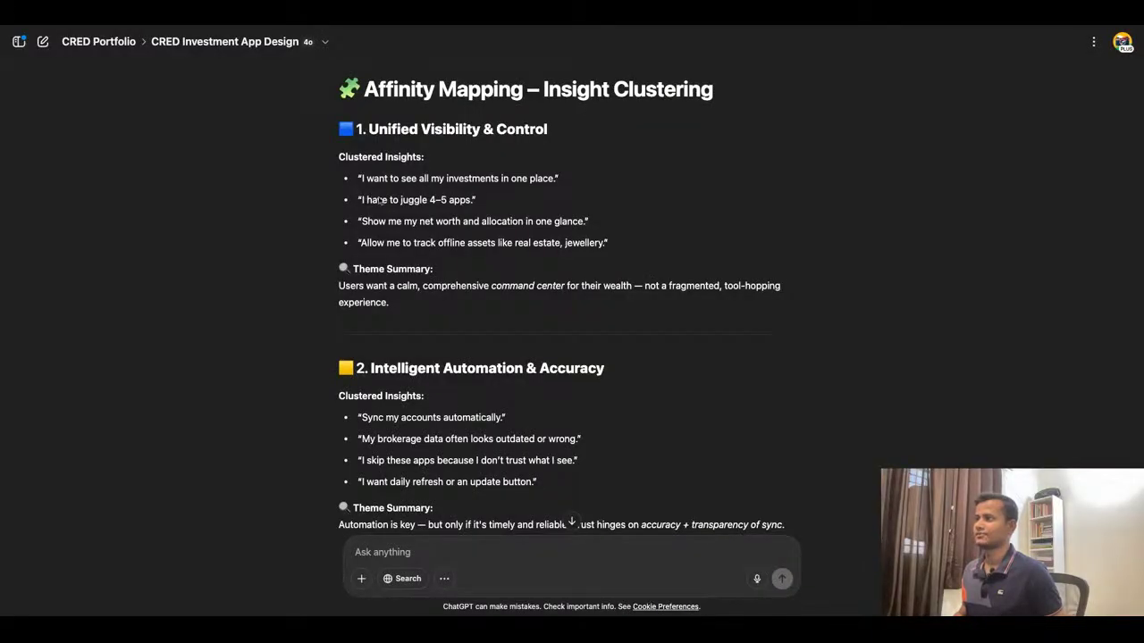
pyautogui.tripleClick(361, 201)
pyautogui.hotkey('ctrl', 'c')
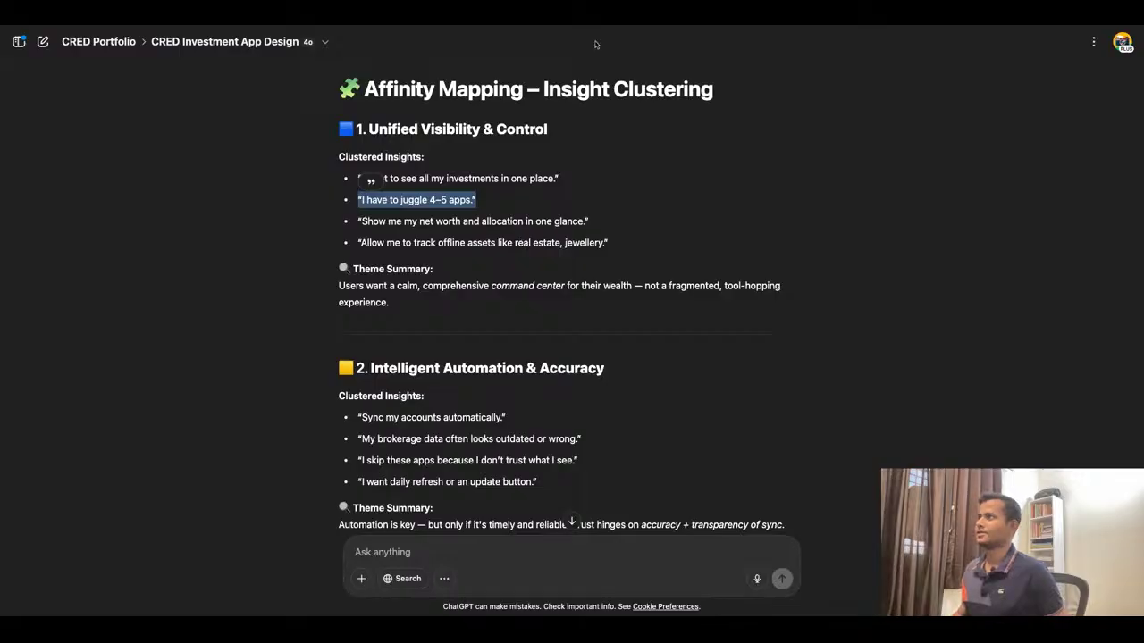
pyautogui.hotkey('ctrl', 'Tab')
pyautogui.doubleClick(561, 226)
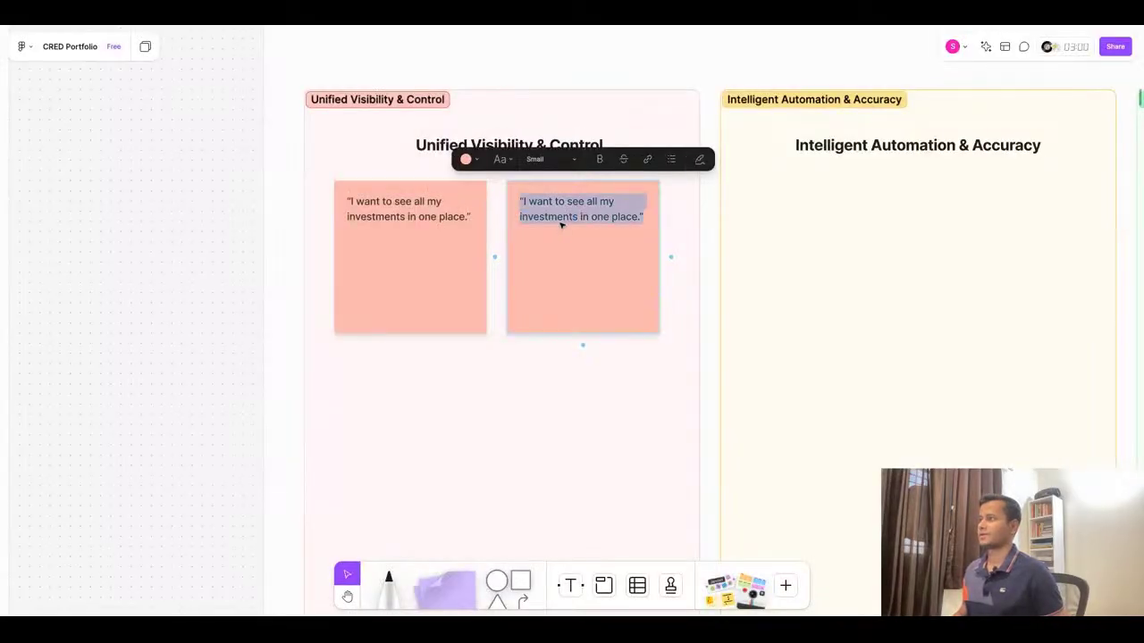
pyautogui.hotkey('ctrl', 'v')
pyautogui.click(541, 408)
pyautogui.click(549, 288)
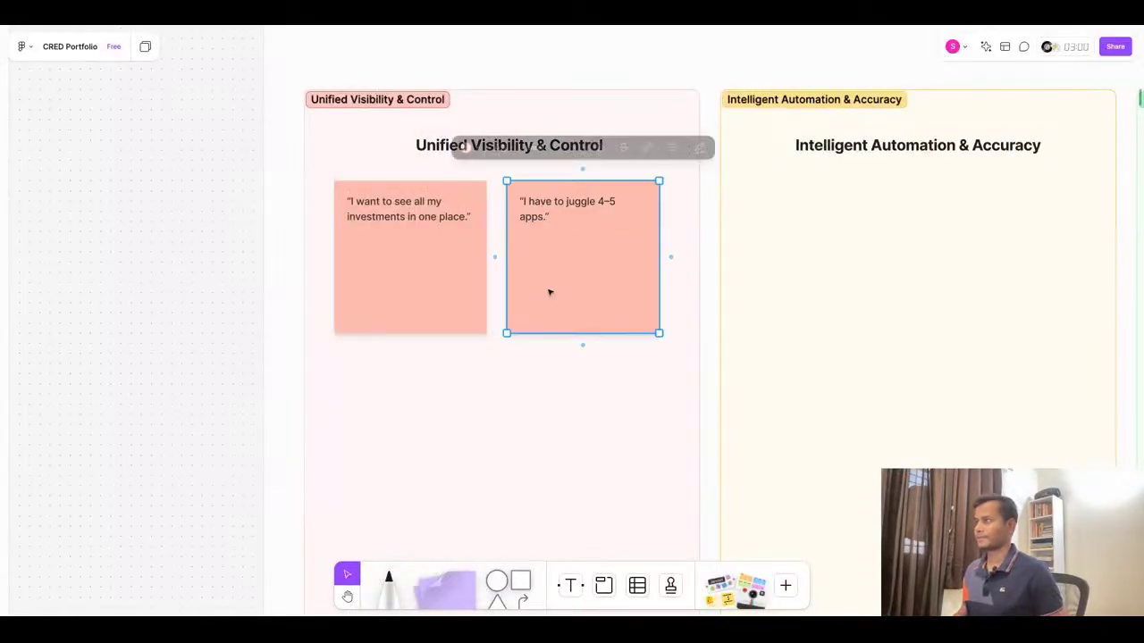
# Duplicate the "I have to juggle 4–5 apps." note into a second row and replace its text with ChatGPT's "Show me my net worth and allocation in one glance."
pyautogui.hotkey('ctrl', 'd')
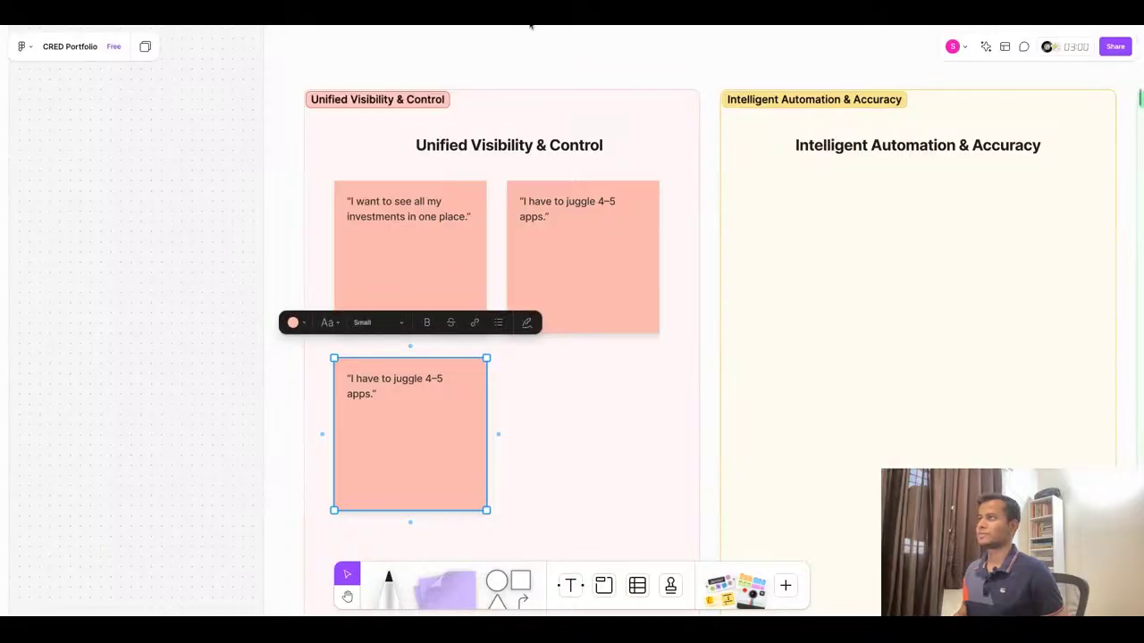
pyautogui.hotkey('ctrl', 'Tab')
pyautogui.moveTo(358, 221); pyautogui.dragTo(590, 221)
pyautogui.hotkey('ctrl', 'c')
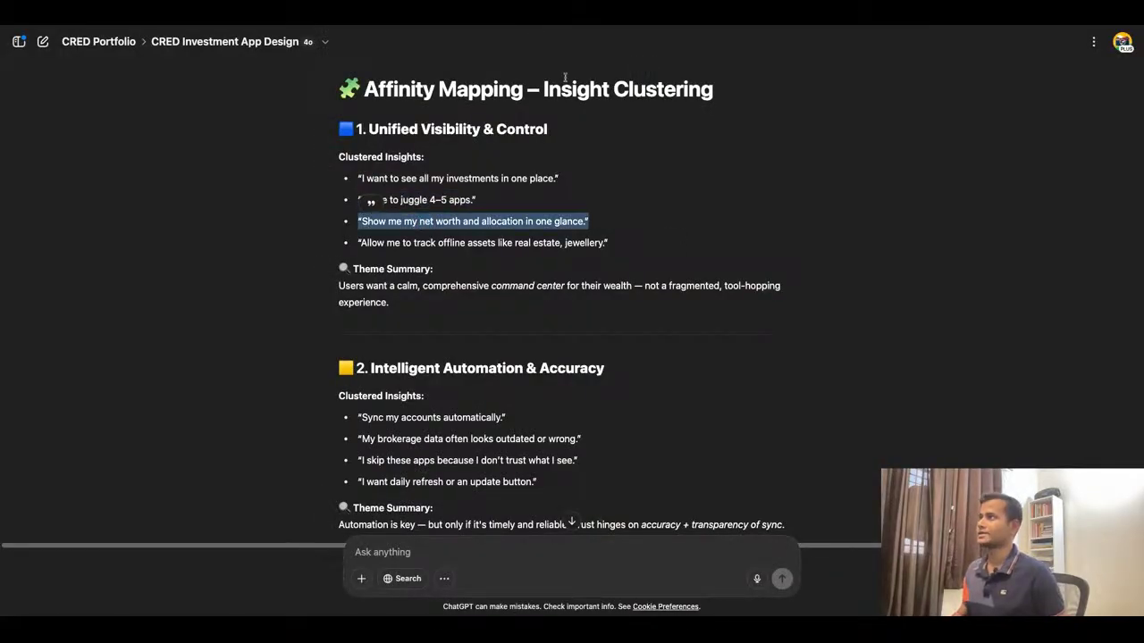
pyautogui.hotkey('ctrl', 'Tab')
pyautogui.doubleClick(396, 380)
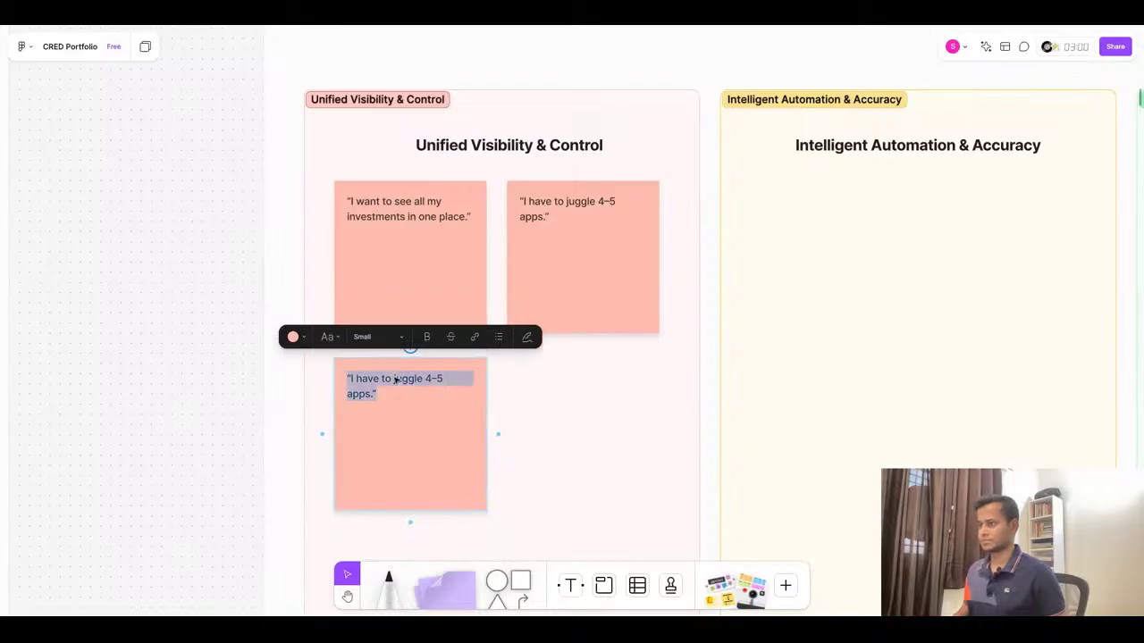
pyautogui.hotkey('ctrl', 'v')
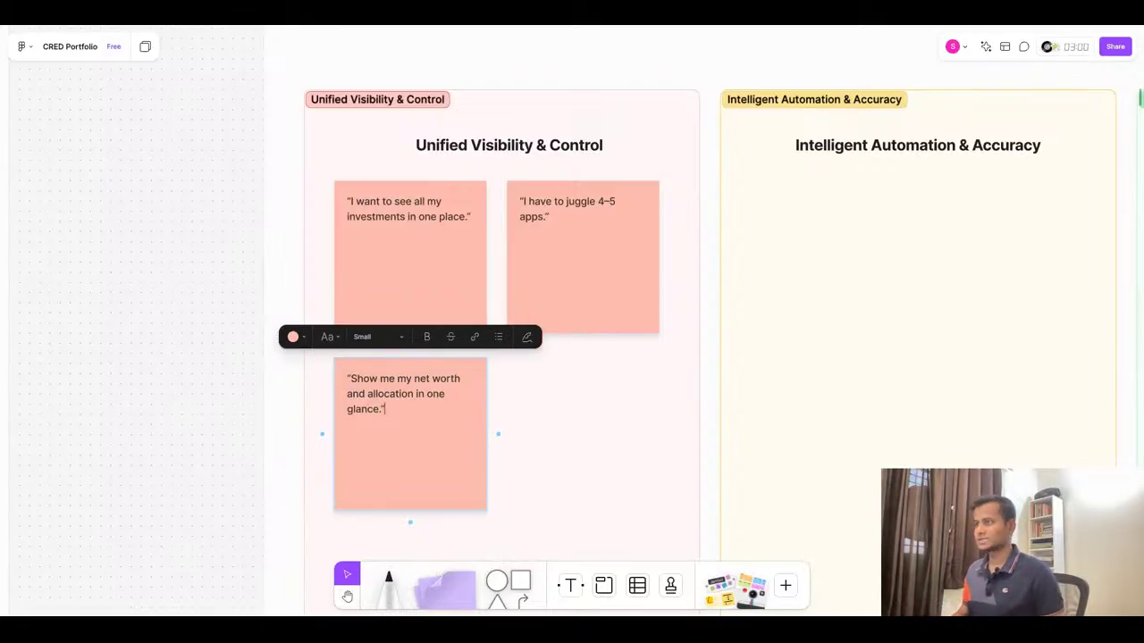
pyautogui.press('Escape')
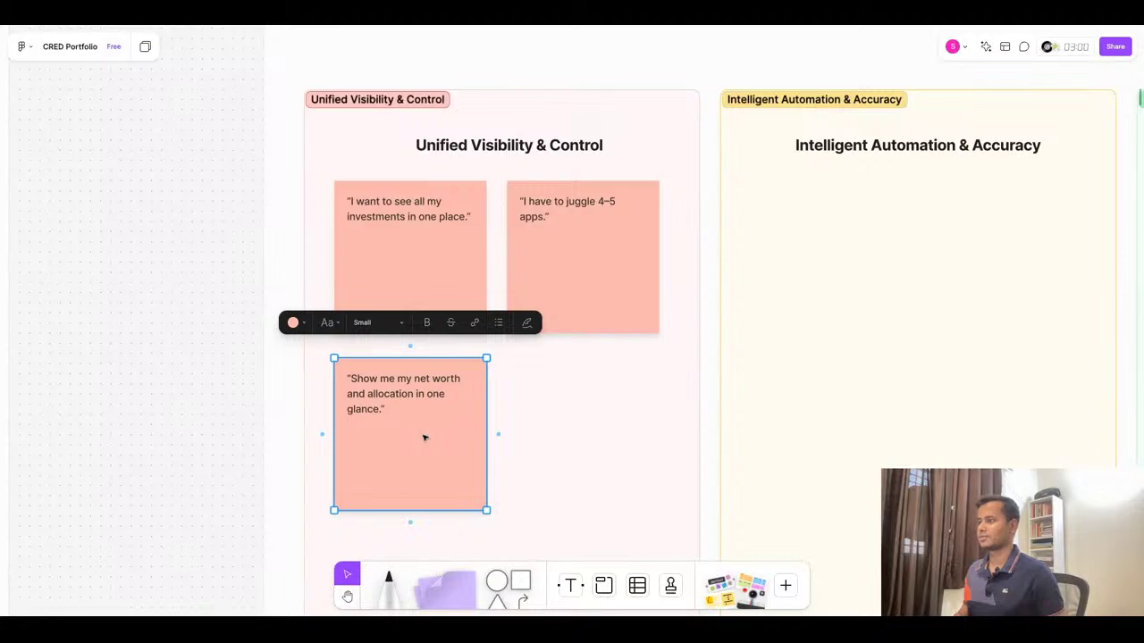
# Duplicate the net worth note beside itself, and copy "Allow me to track offline assets like real estate, jewellery." from ChatGPT
pyautogui.hotkey('ctrl', 'd')
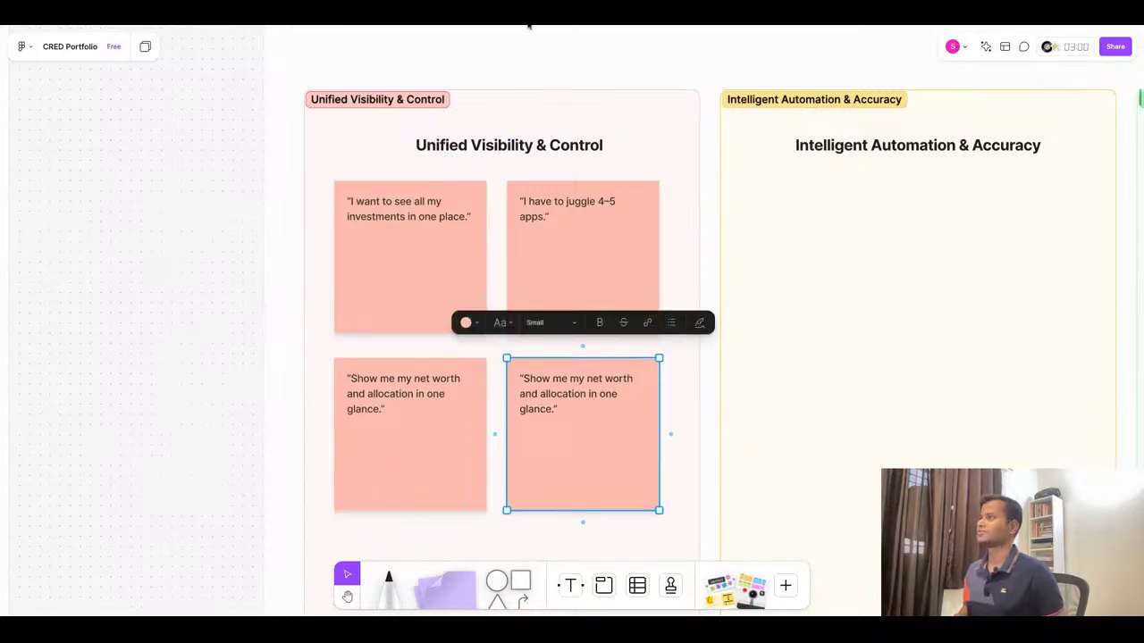
pyautogui.hotkey('alt', 'Tab')
pyautogui.tripleClick(411, 242)
pyautogui.hotkey('ctrl', 'c')
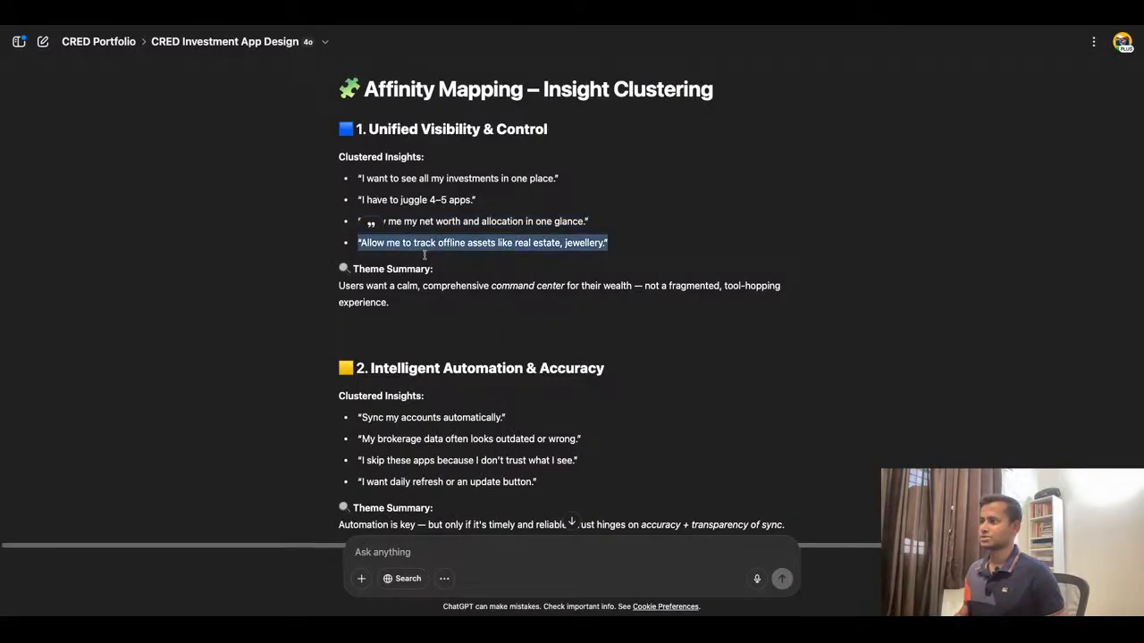
pyautogui.hotkey('alt', 'Tab')
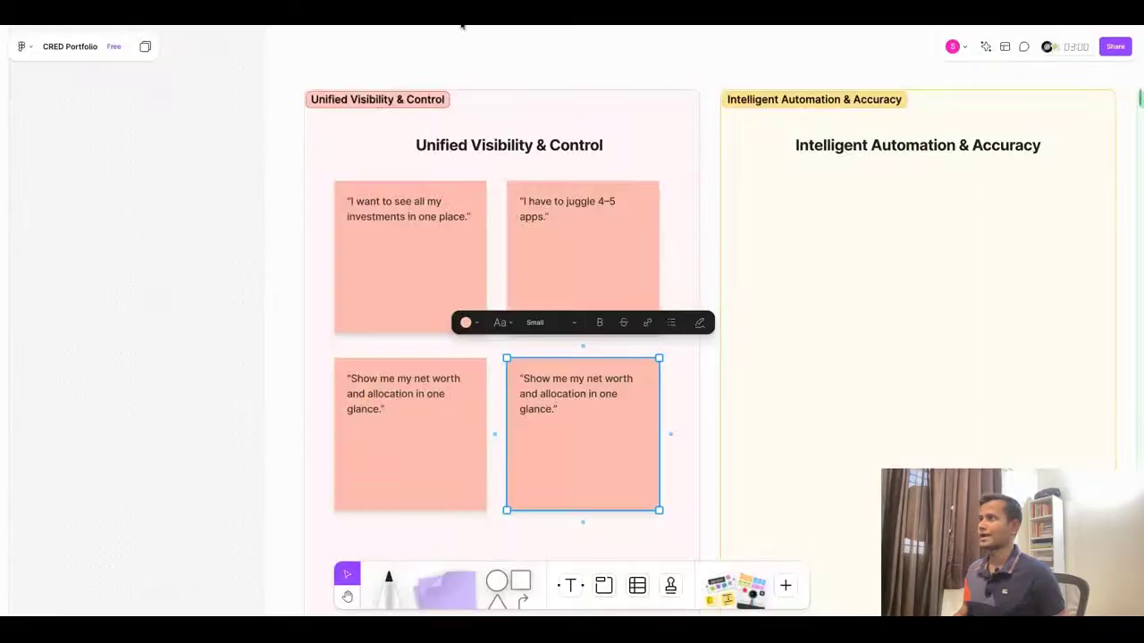
# Duplicate the net worth note once more and place the copy in a third row, aligned with the column's first note
pyautogui.scroll(-5, 582, 378)
pyautogui.hotkey('ctrl', 'd')
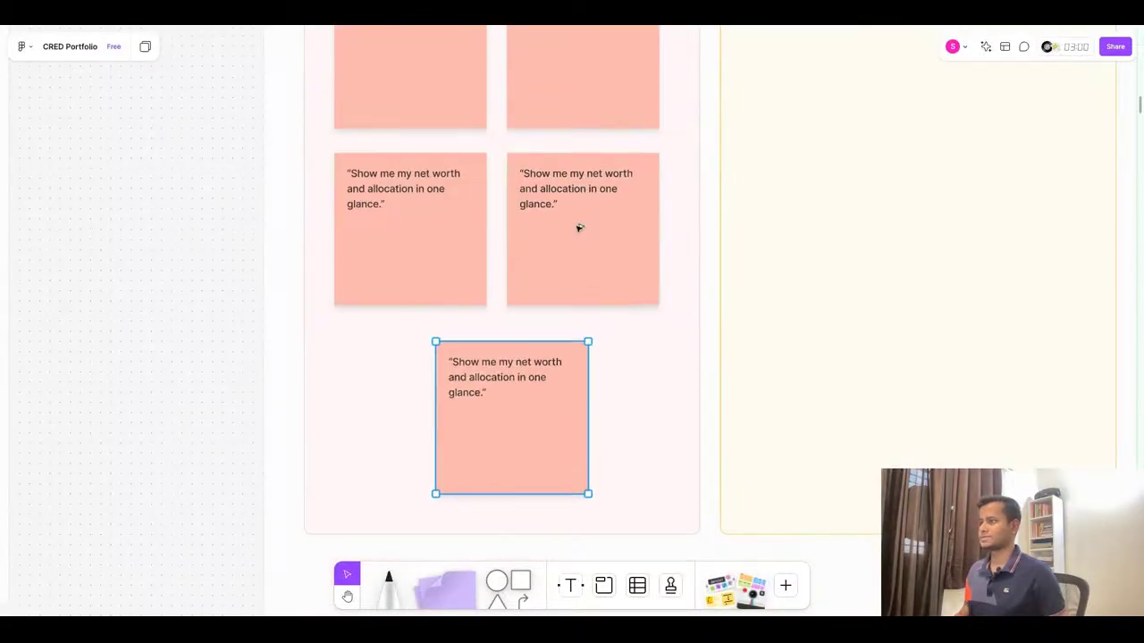
pyautogui.moveTo(508, 418); pyautogui.dragTo(407, 406)
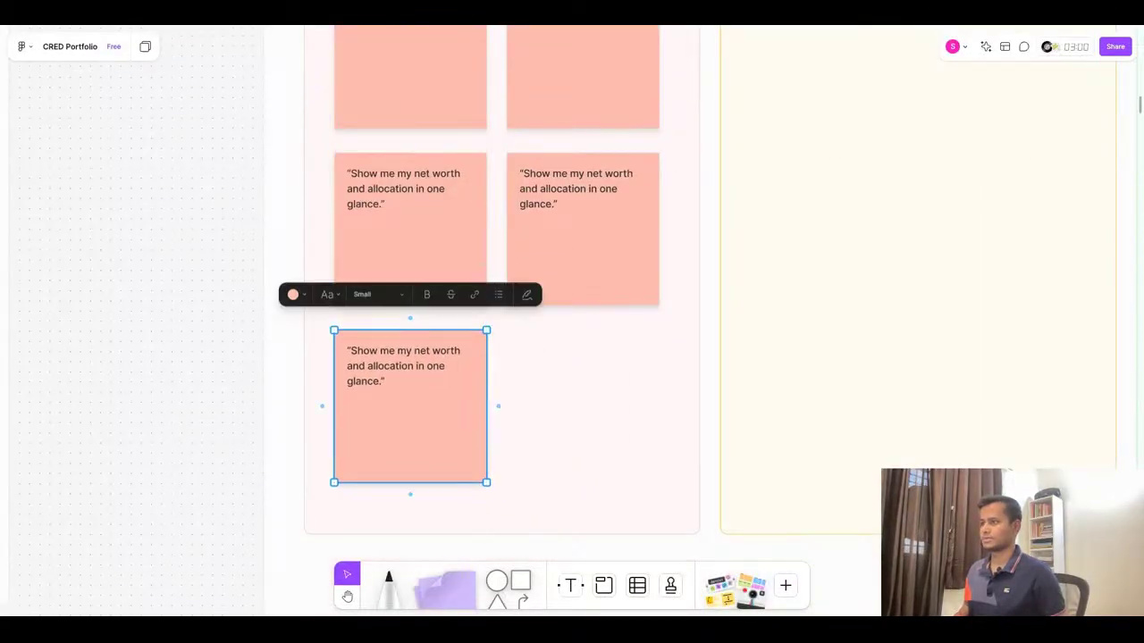
# Replace the third-row note's text with "Allow me to track offline assets like real estate, jewellery."
pyautogui.click(404, 355)
pyautogui.hotkey('ctrl', 'v')
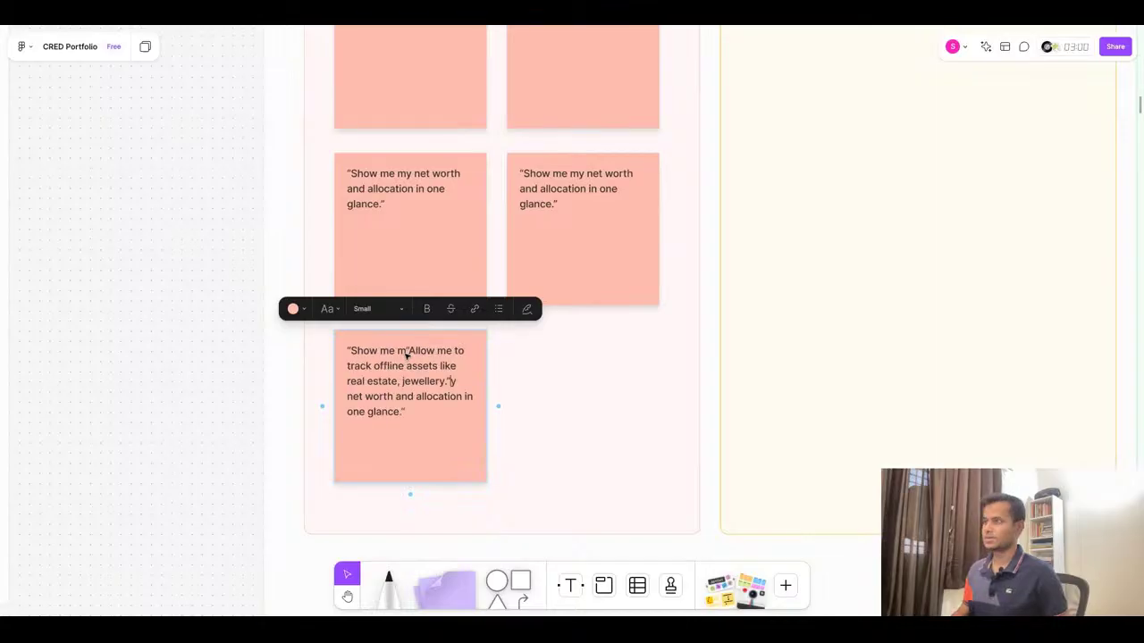
pyautogui.hotkey('ctrl', 'z')
pyautogui.hotkey('ctrl', 'a')
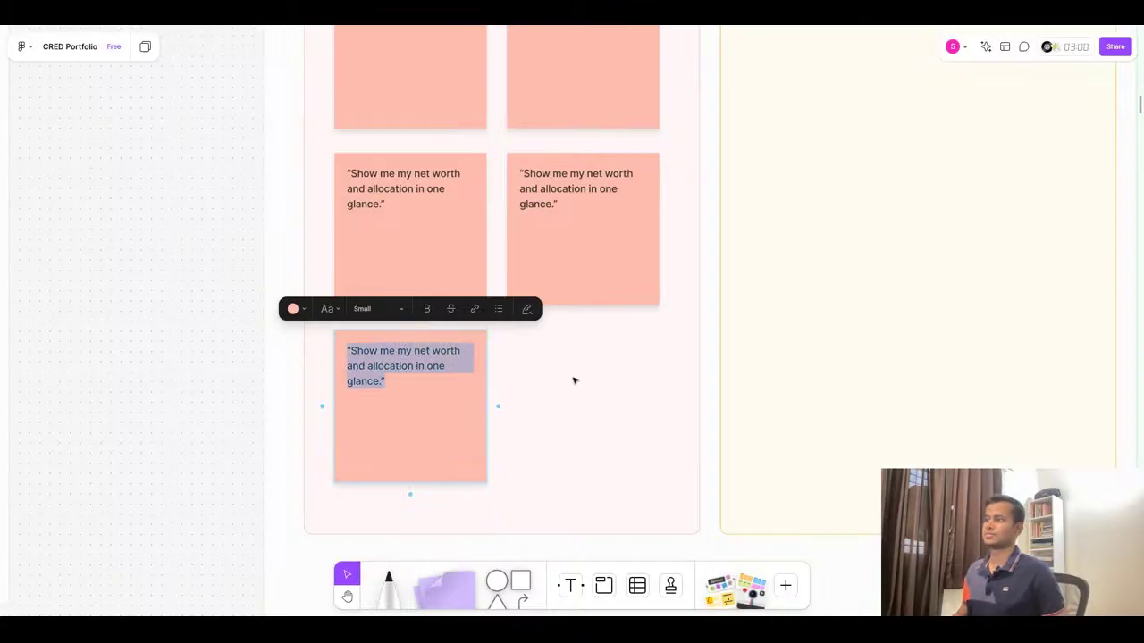
pyautogui.hotkey('ctrl', 'v')
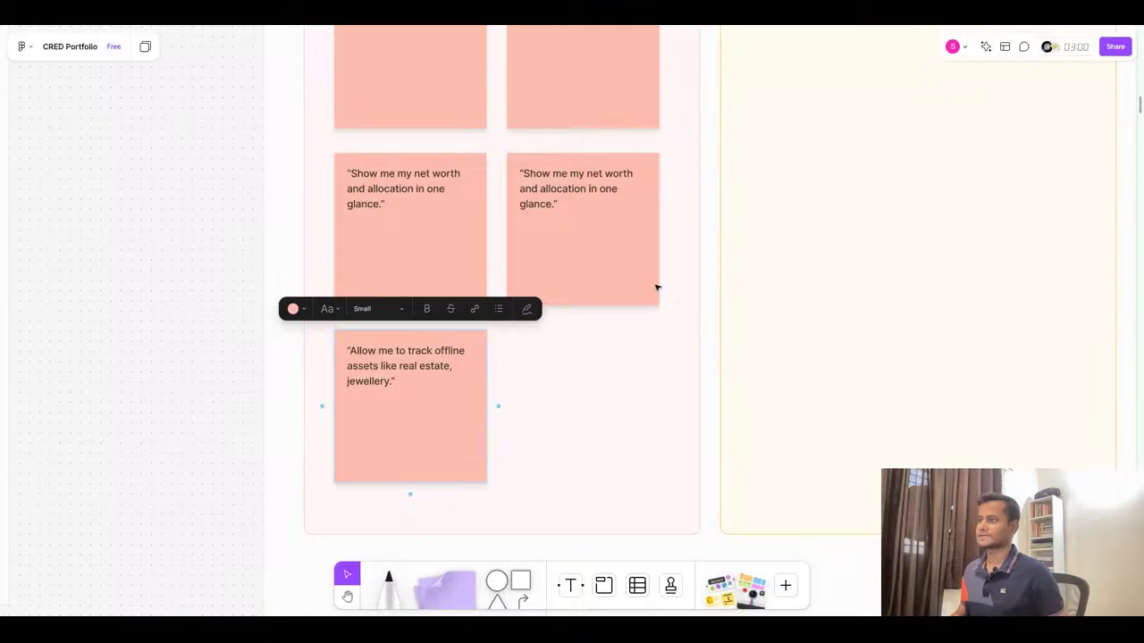
# Copy the Unified Visibility & Control theme summary from ChatGPT and return to the FigJam board
pyautogui.press('super+Tab')
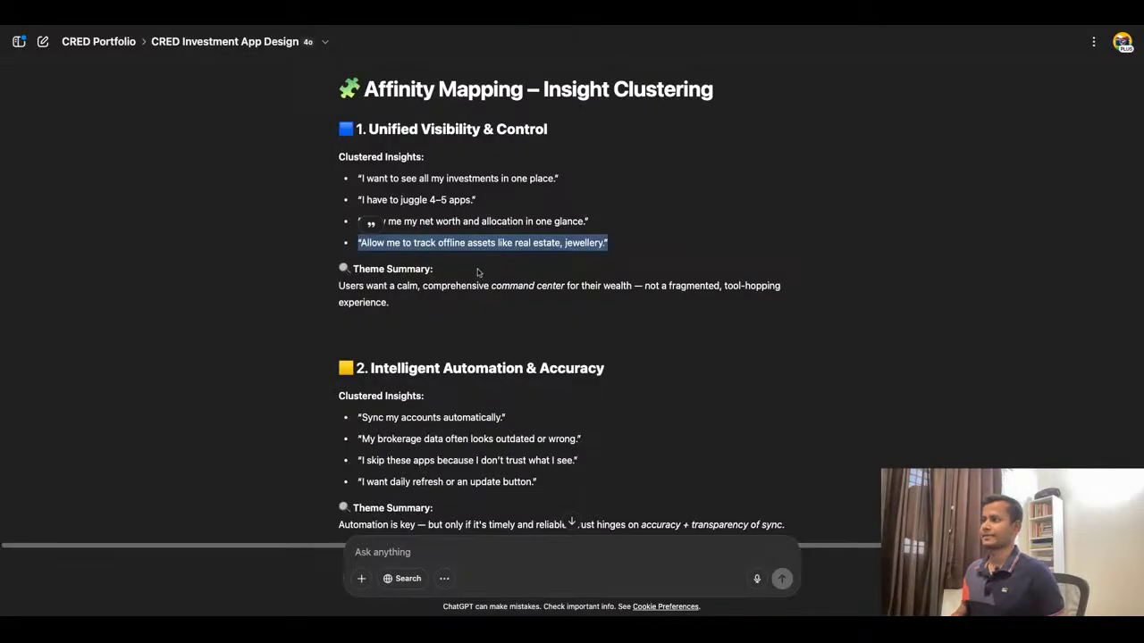
pyautogui.scroll(-1, 586, 269)
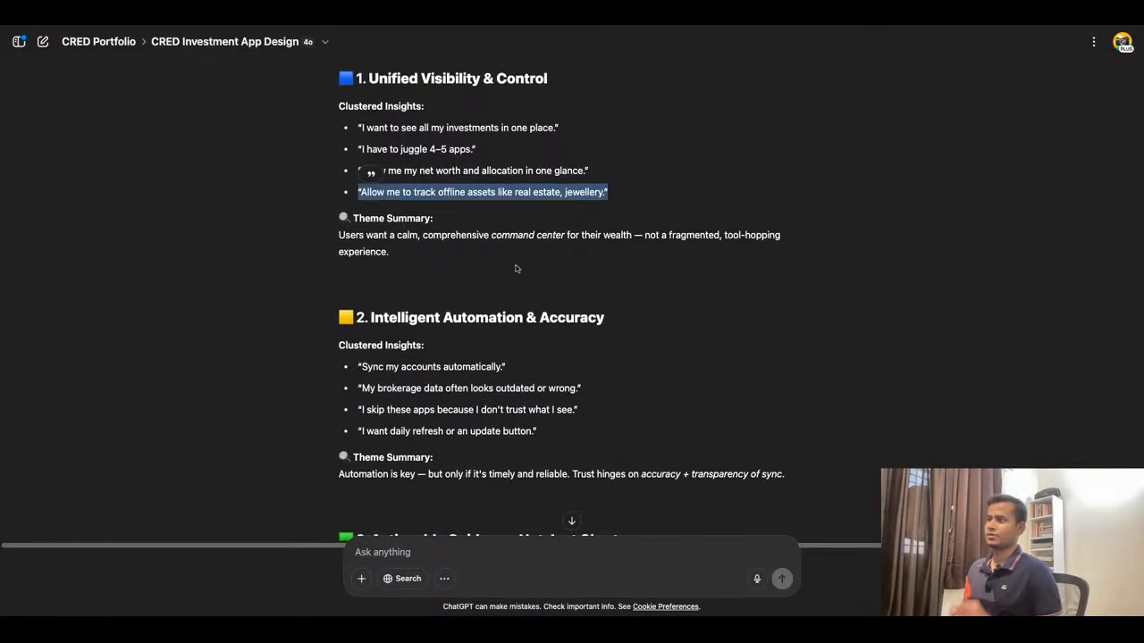
pyautogui.tripleClick(425, 237)
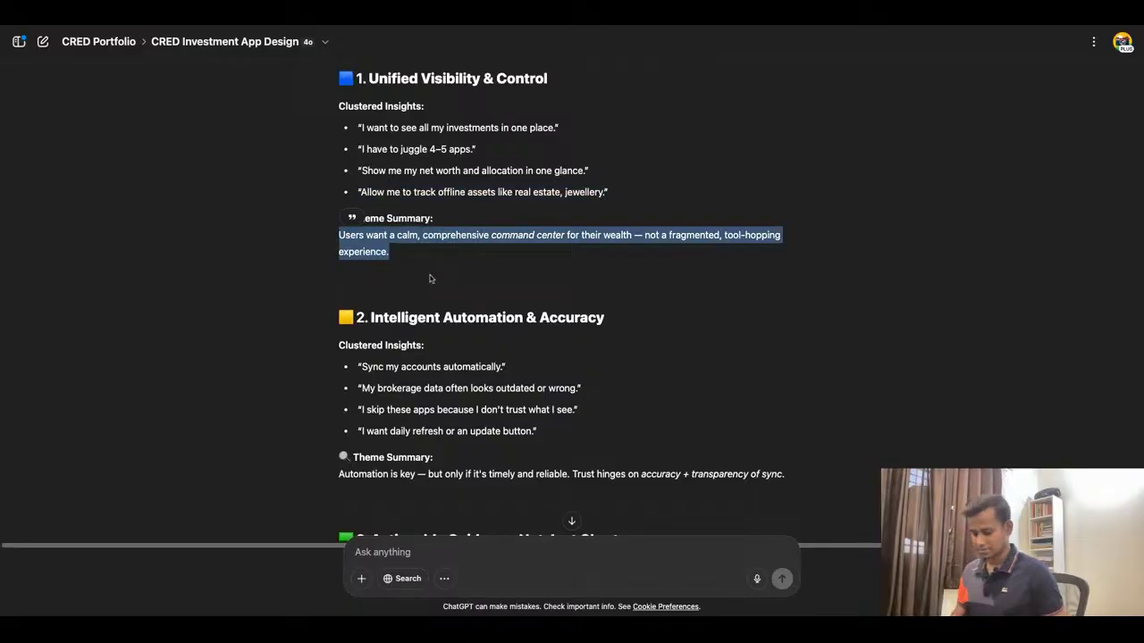
pyautogui.press('super+Tab')
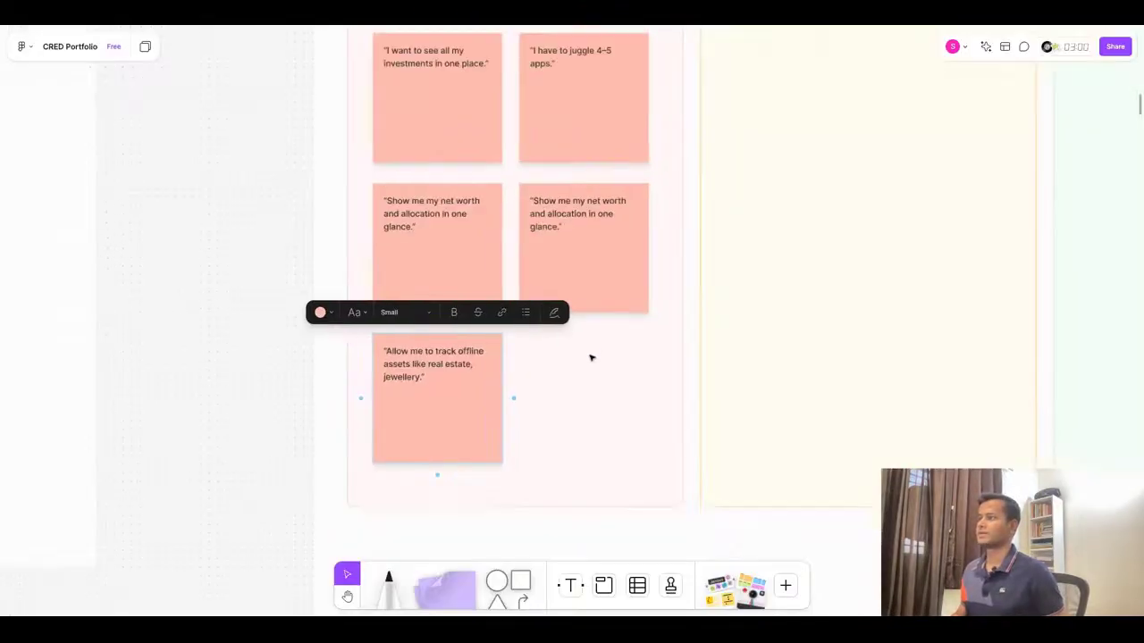
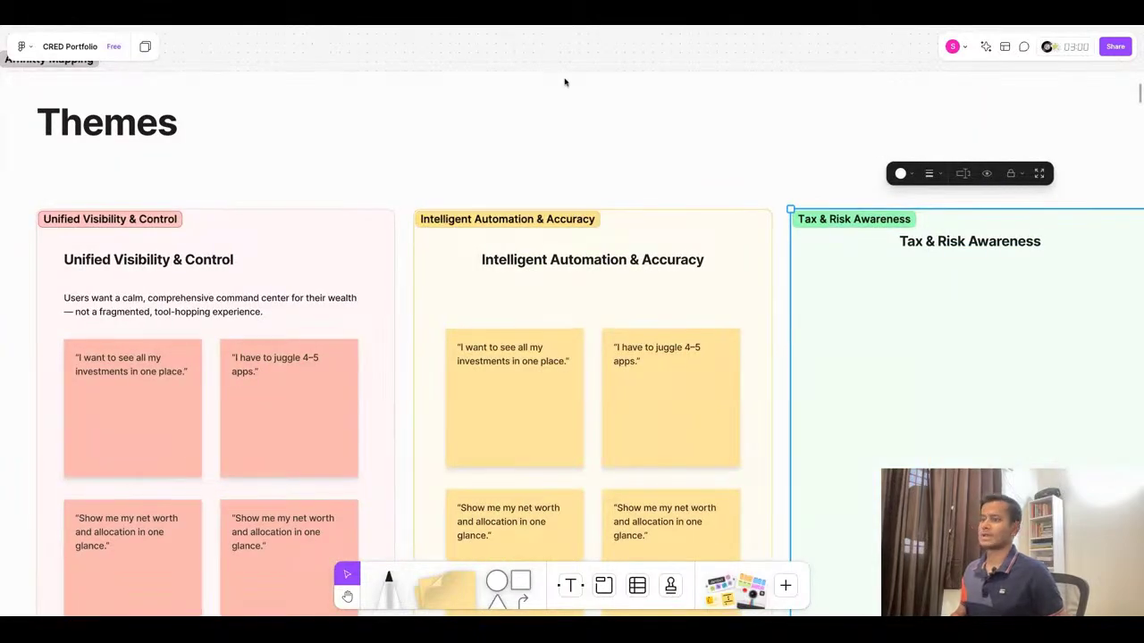
# Copy "Sync my accounts automatically." from ChatGPT and replace the first yellow note's text under Intelligent Automation & Accuracy with it
pyautogui.keyDown('ctrl'); pyautogui.scroll(-4, 565, 80); pyautogui.keyUp('ctrl')
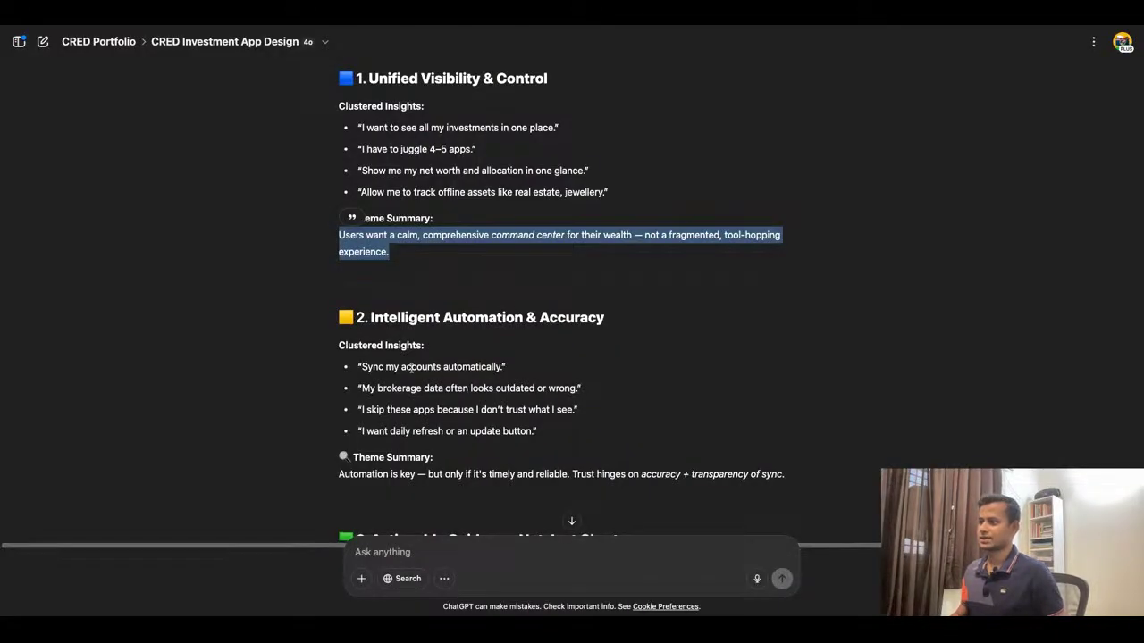
pyautogui.tripleClick(412, 368)
pyautogui.press('super+c')
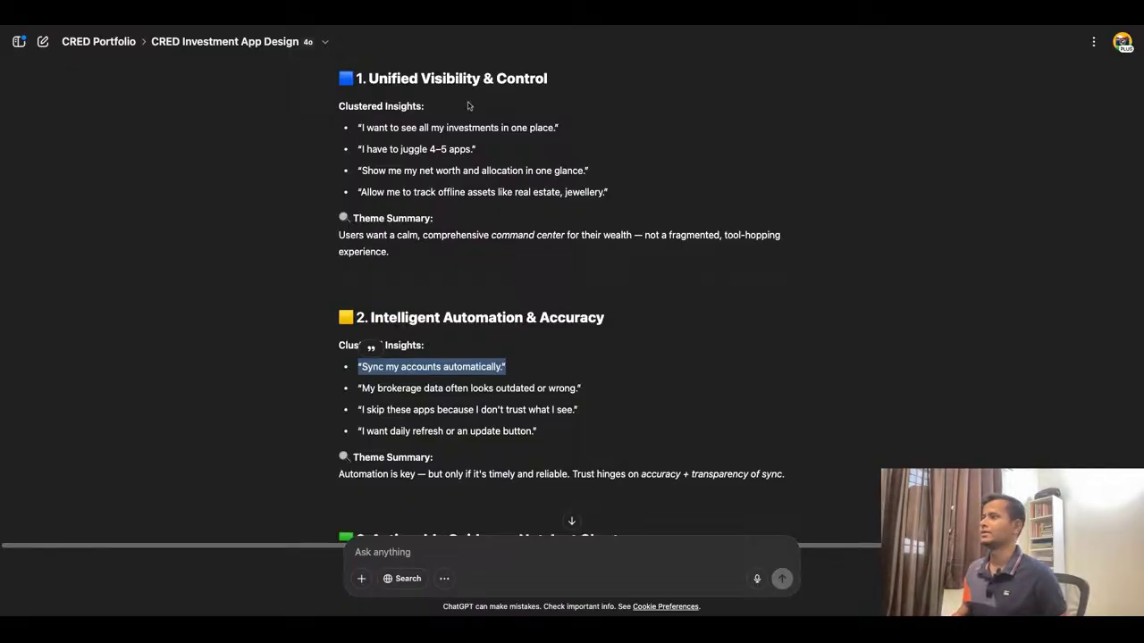
pyautogui.press('super+Tab')
pyautogui.doubleClick(526, 255)
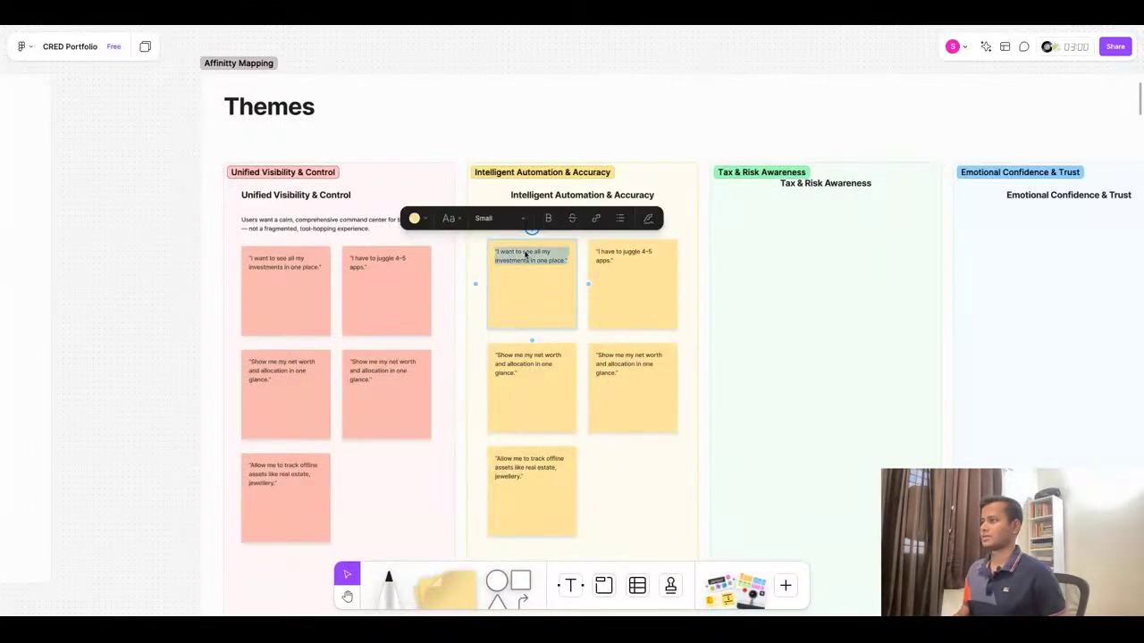
pyautogui.press('super+v')
# Copy "My brokerage data often looks outdated or wrong." from ChatGPT and replace the text of the second yellow note in the top row with it
pyautogui.press('super+Tab')
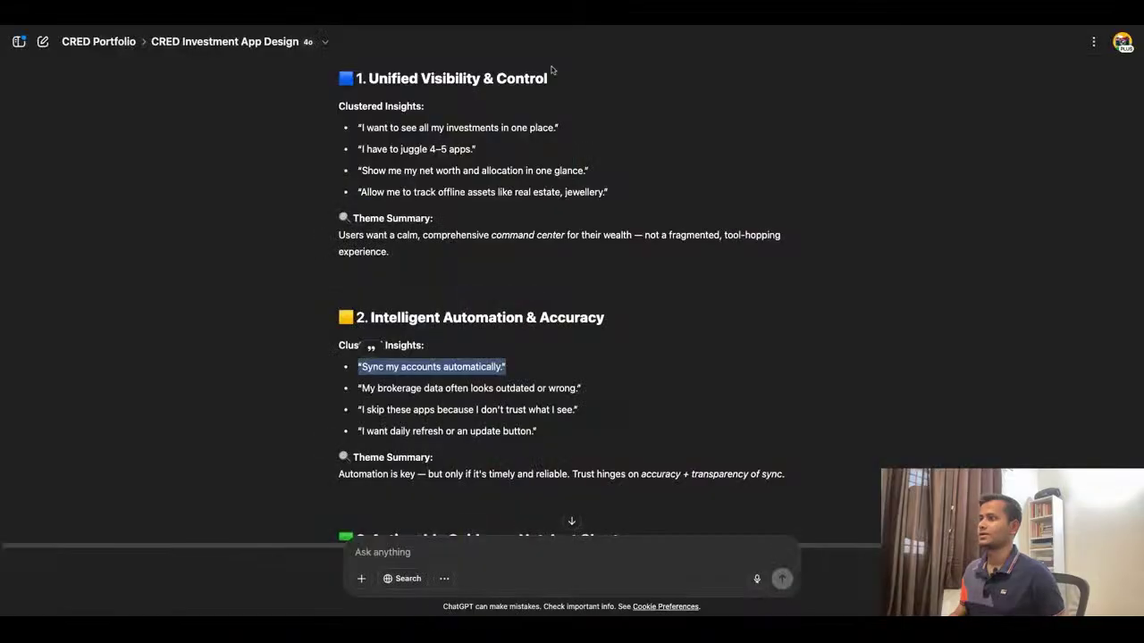
pyautogui.moveTo(358, 388); pyautogui.dragTo(654, 404)
pyautogui.press('super+c')
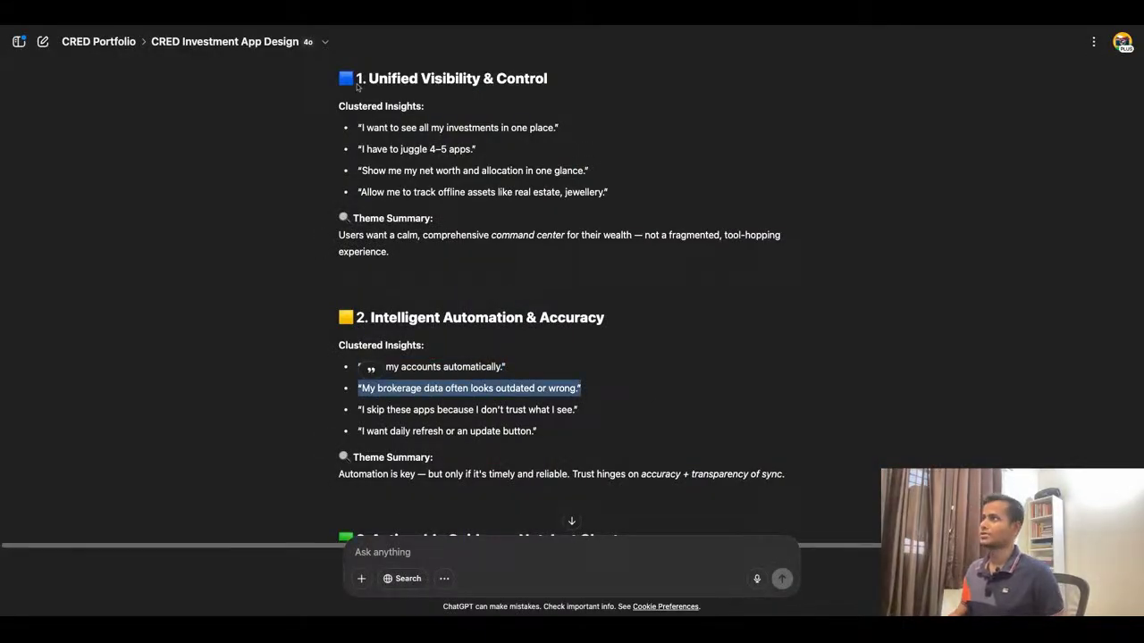
pyautogui.press('super+Tab')
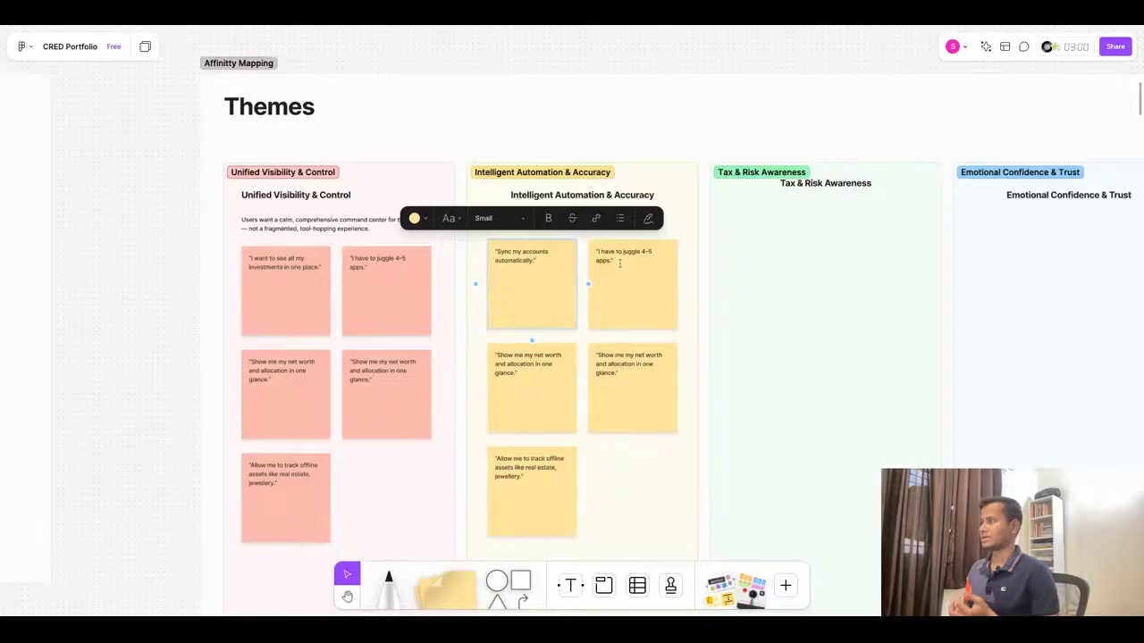
pyautogui.doubleClick(619, 262)
pyautogui.press('super+v')
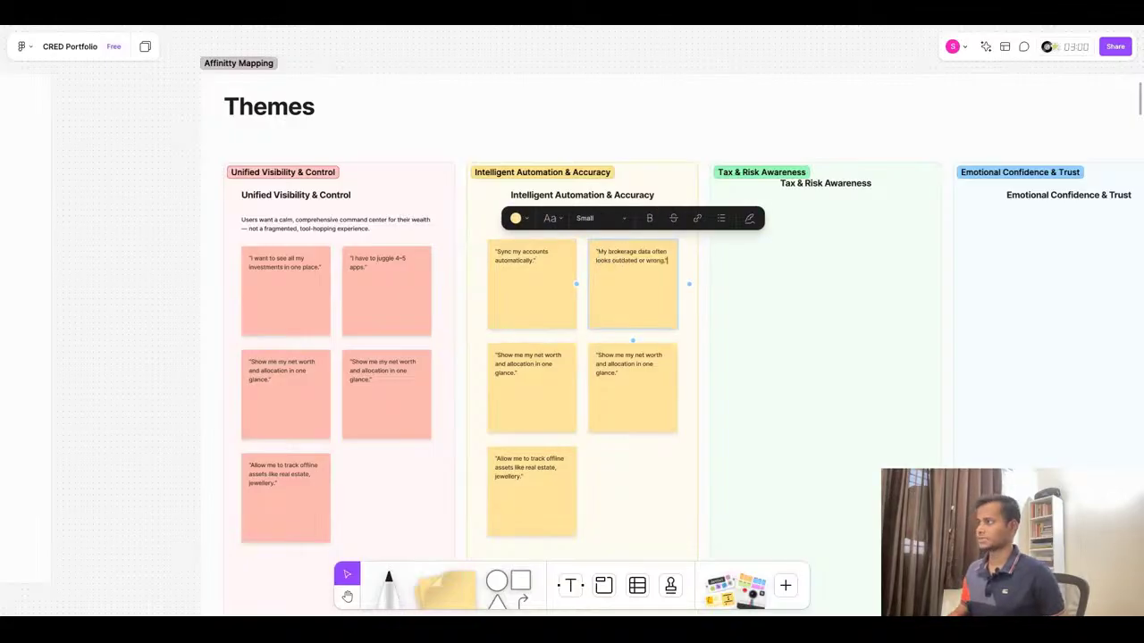
# Copy "I skip these apps because I don't trust what I see." from ChatGPT into the first yellow note of the second row, replacing its text
pyautogui.press('super+Tab')
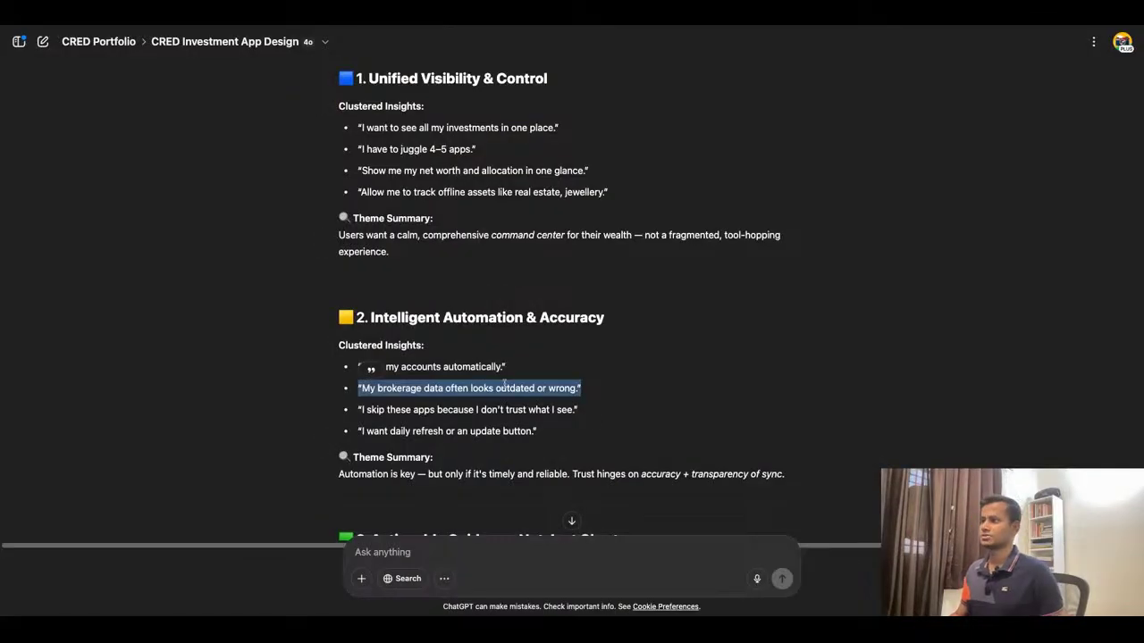
pyautogui.tripleClick(479, 410)
pyautogui.press('super+c')
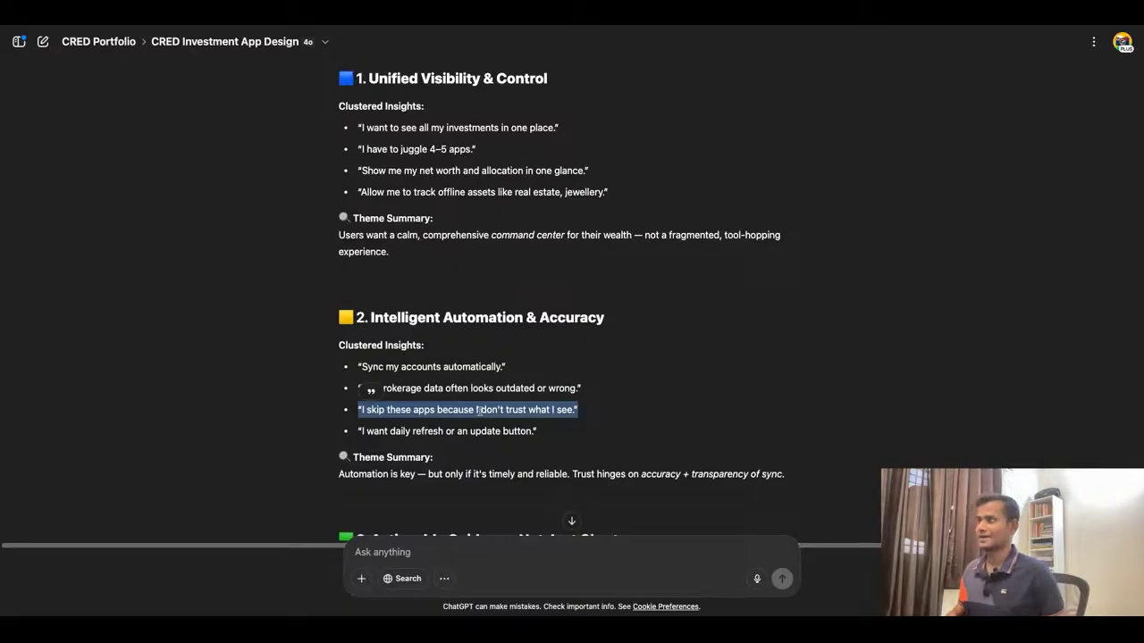
pyautogui.press('super+Tab')
pyautogui.click(531, 393)
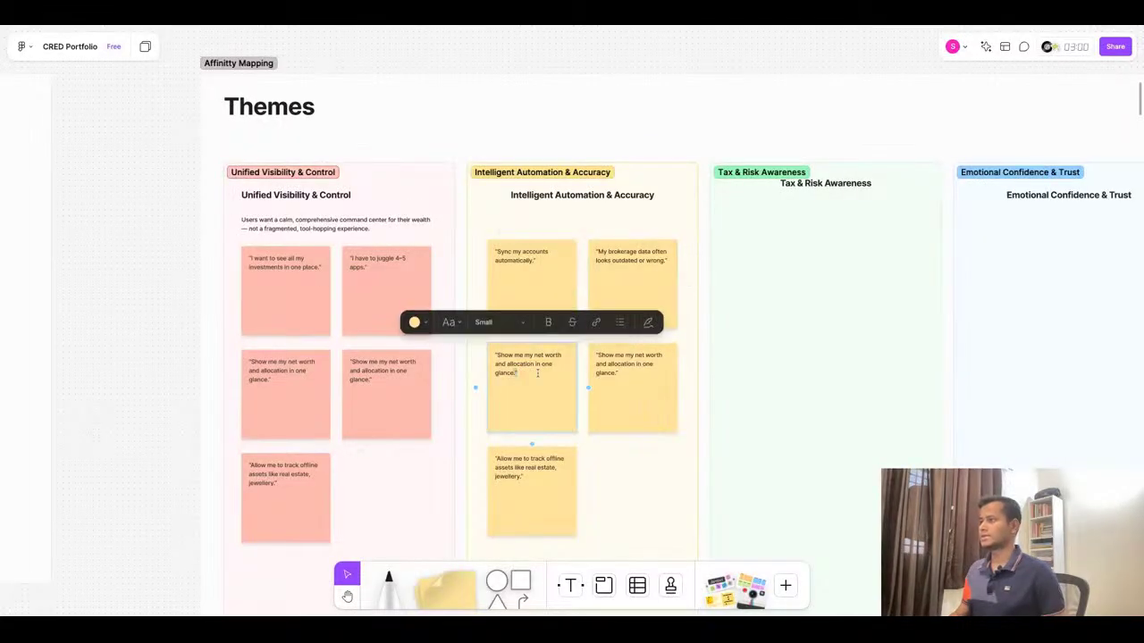
pyautogui.doubleClick(537, 374)
pyautogui.press('super+v')
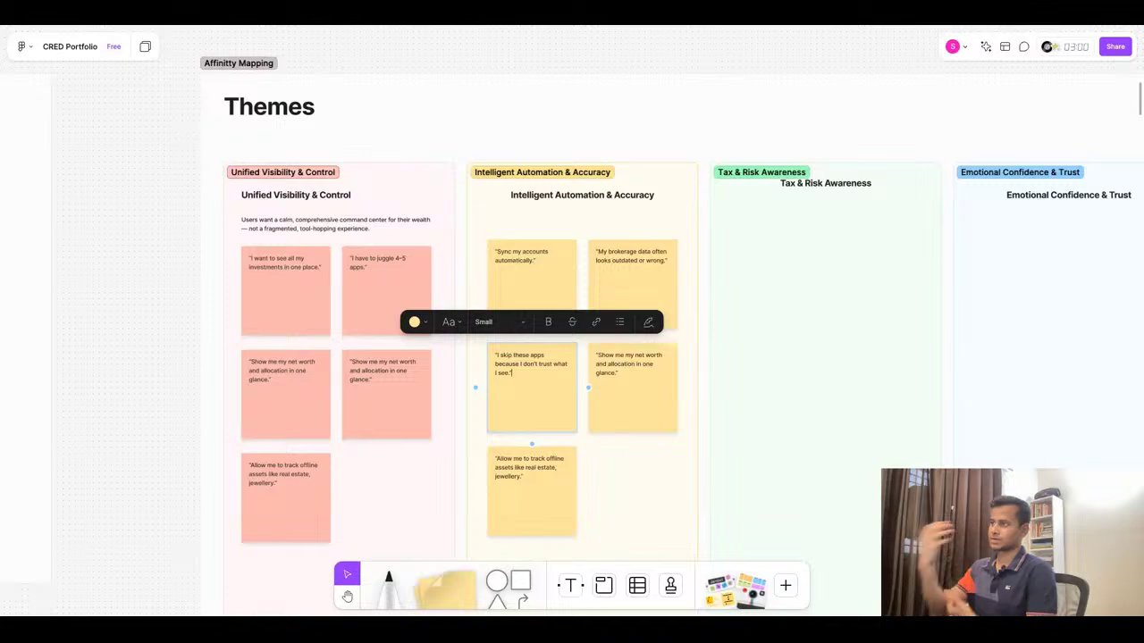
# Copy "I want daily refresh or an update button." from ChatGPT into the second yellow note of the second row, replacing its text
pyautogui.press('super+Tab')
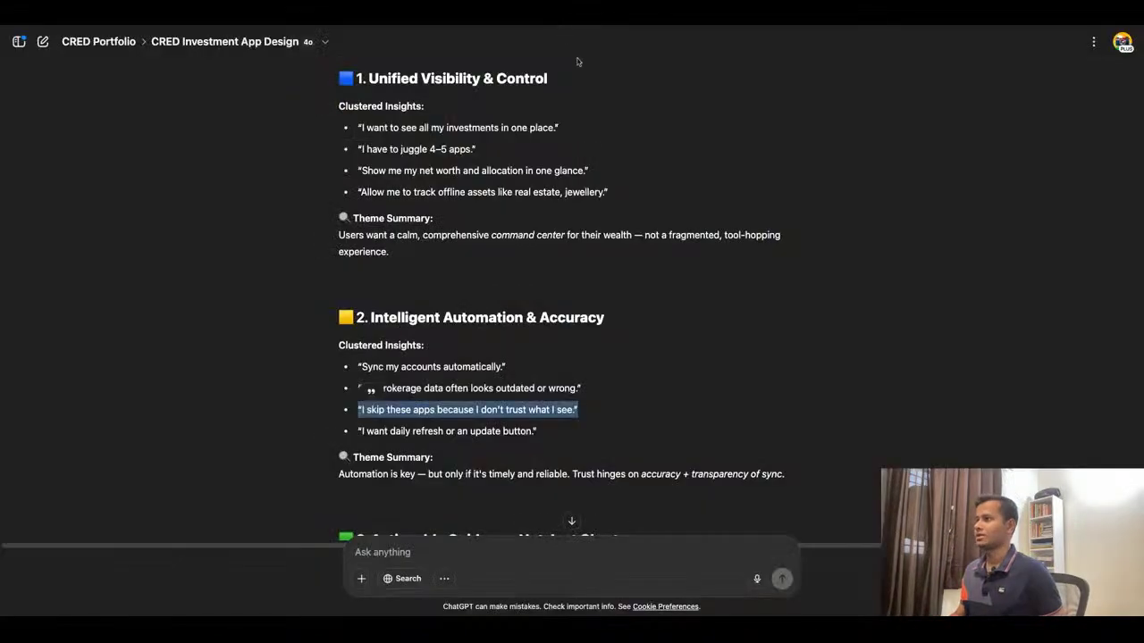
pyautogui.tripleClick(487, 431)
pyautogui.hotkey('ctrl', 'c')
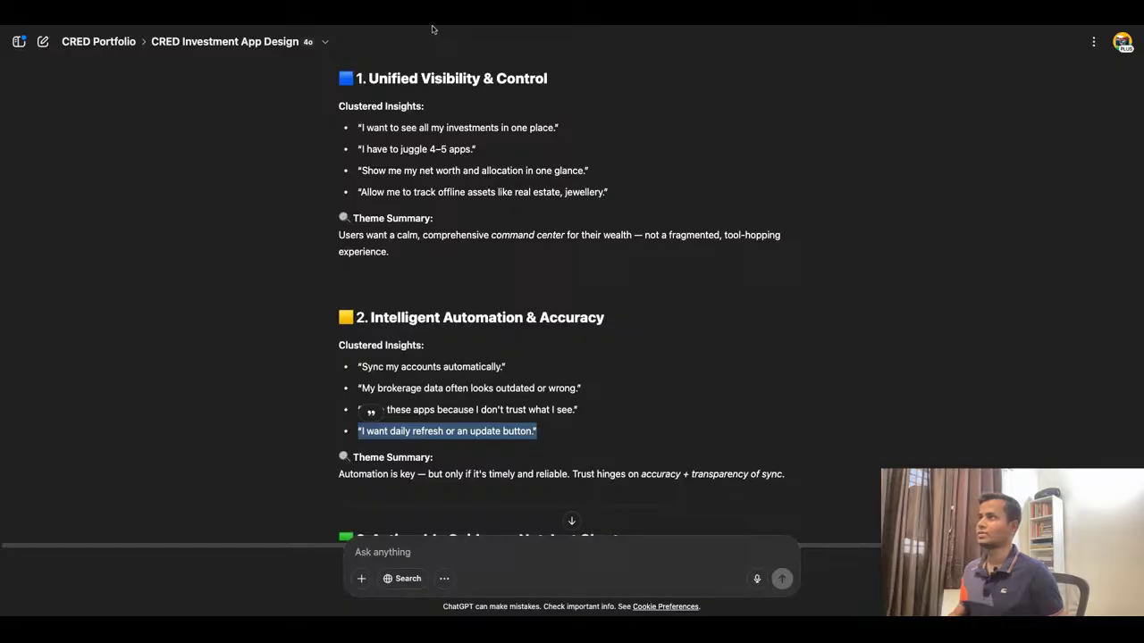
pyautogui.press('super+Tab')
pyautogui.click(581, 386)
pyautogui.hotkey('ctrl', 'v')
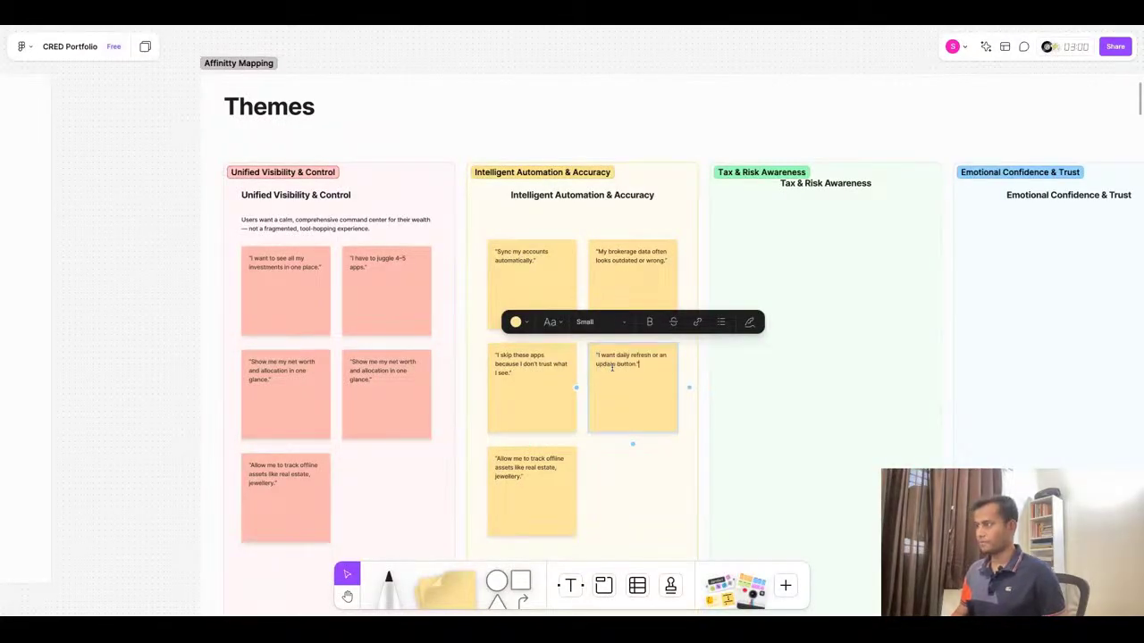
# Copy the Intelligent Automation & Accuracy theme summary from ChatGPT and return to the FigJam board
pyautogui.press('super+Tab')
pyautogui.scroll(-2, 451, 357)
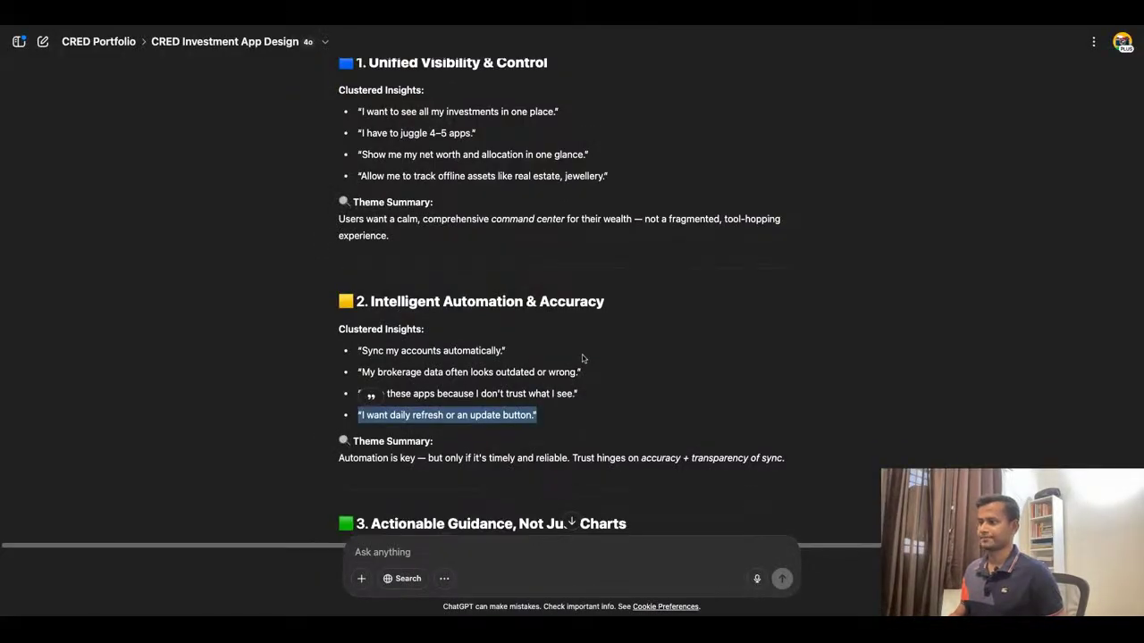
pyautogui.tripleClick(458, 331)
pyautogui.hotkey('ctrl', 'c')
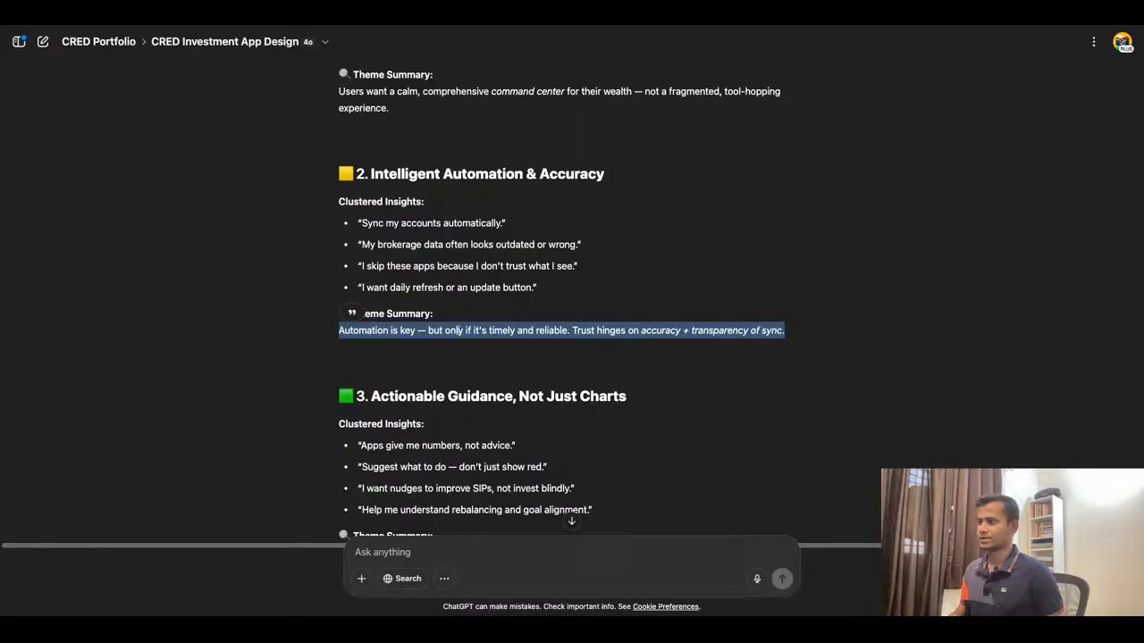
pyautogui.click(544, 366)
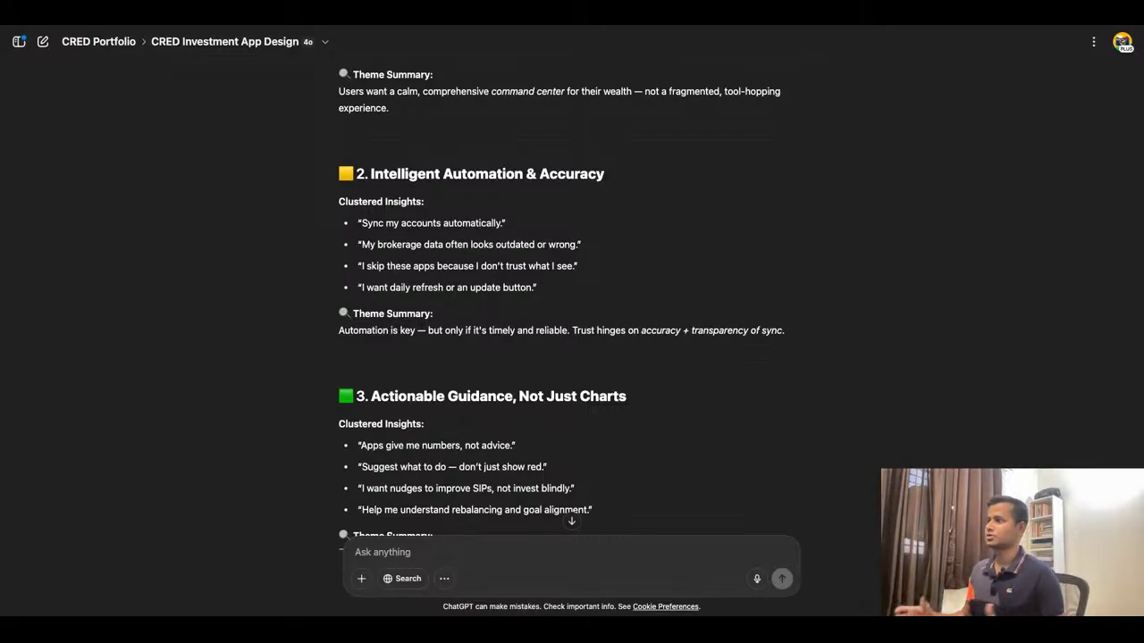
pyautogui.press('super+Tab')
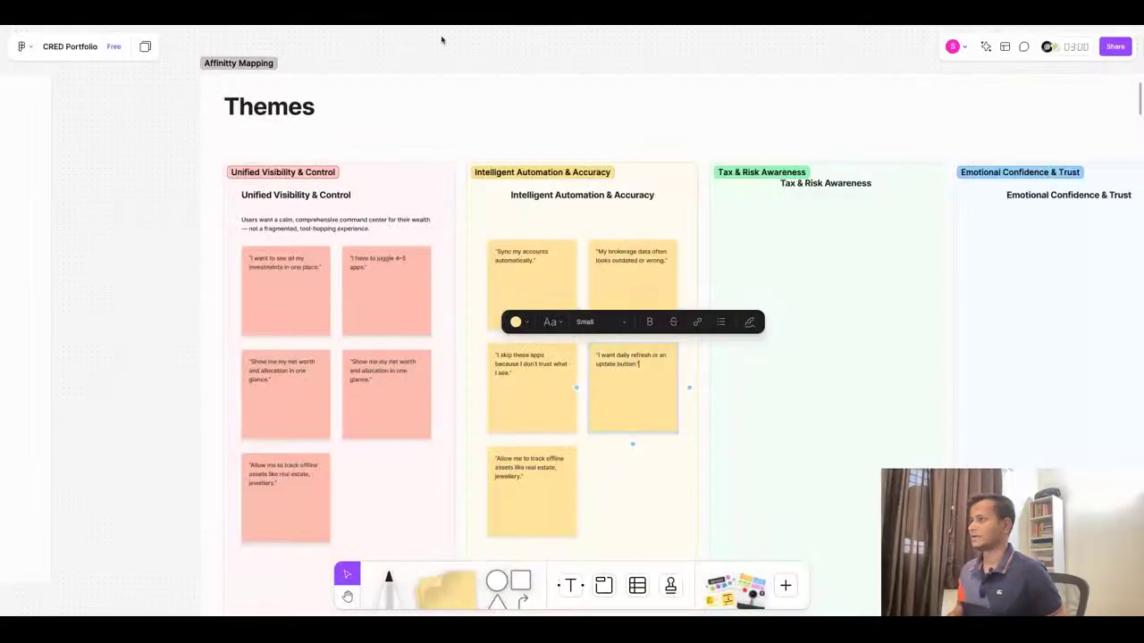
pyautogui.scroll(2, 649, 495)
pyautogui.scroll(2, 648, 494)
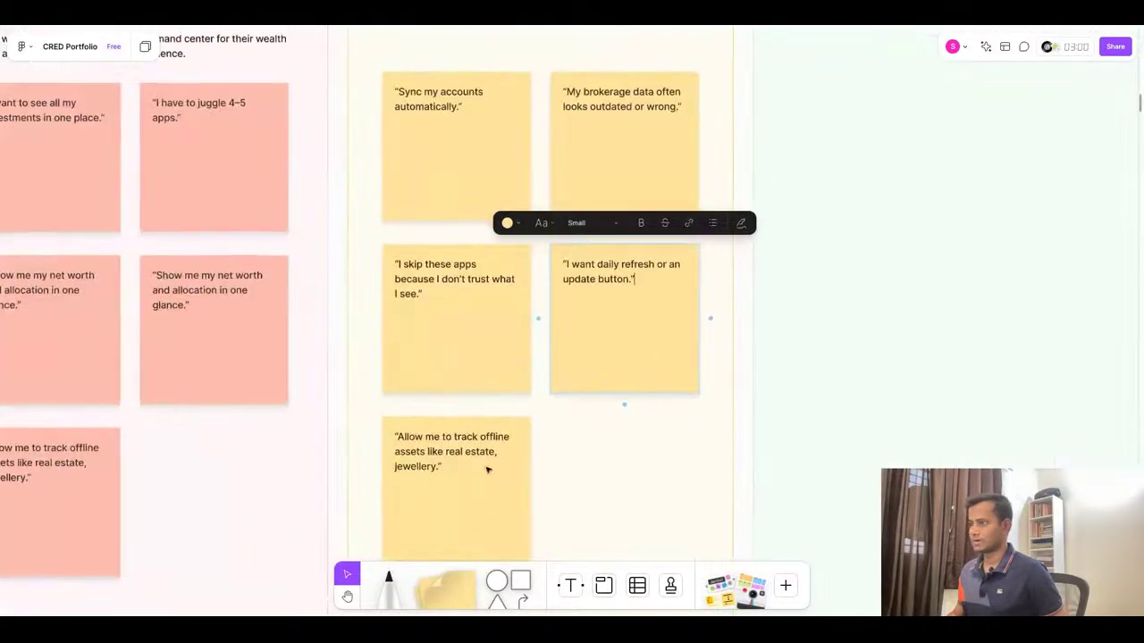
pyautogui.doubleClick(409, 452)
pyautogui.hotkey('ctrl', 'a')
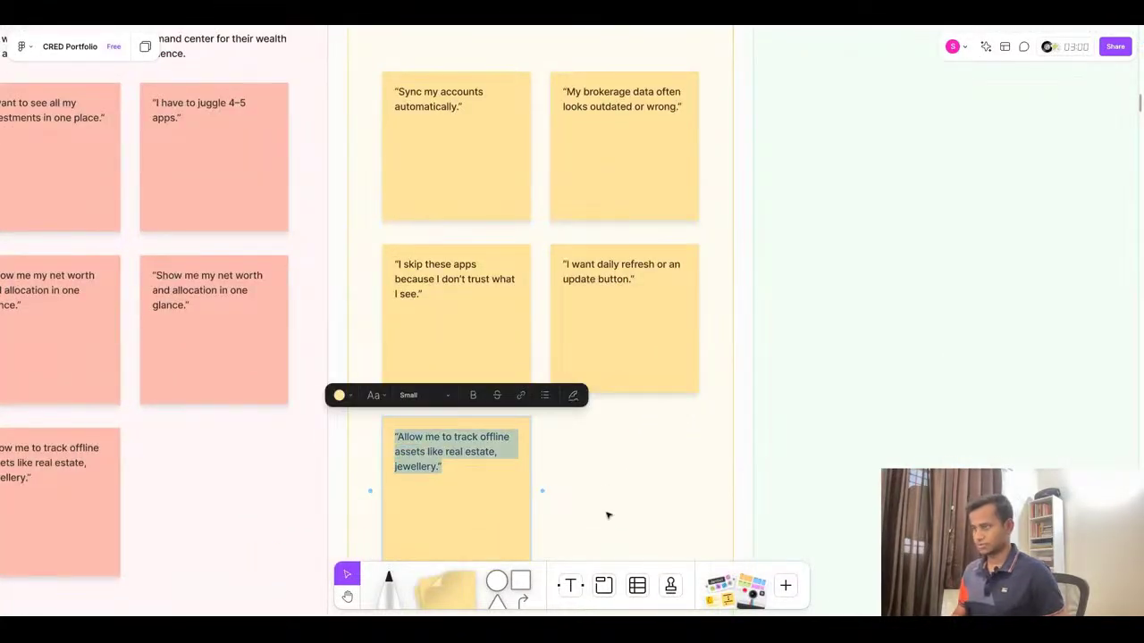
pyautogui.hotkey('ctrl', 'v')
pyautogui.hotkey('ctrl', 'z')
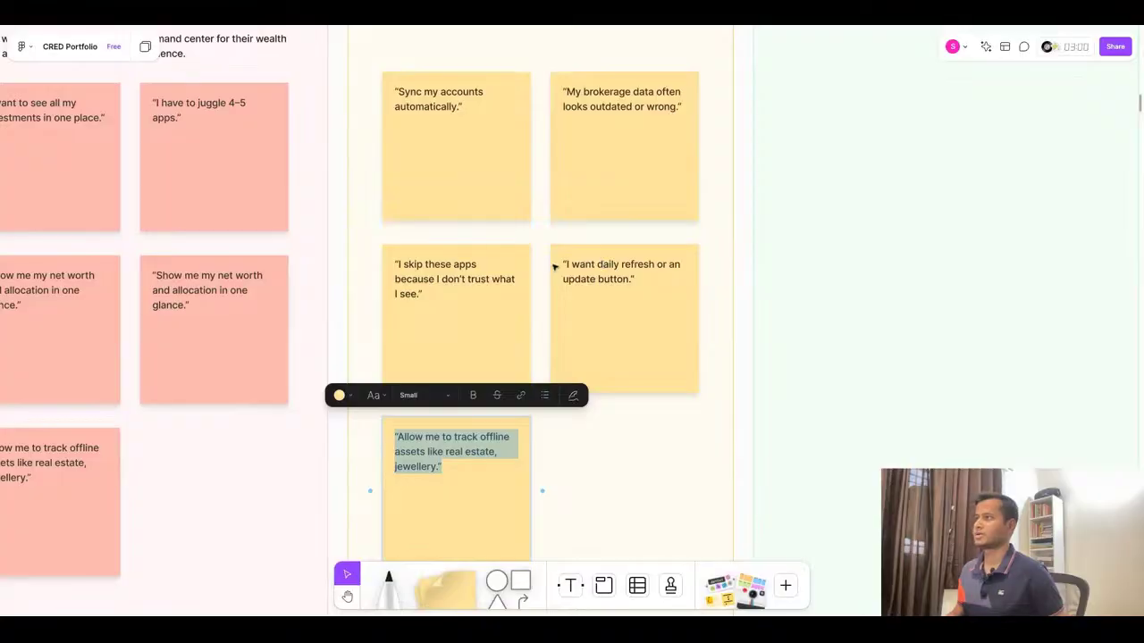
# Duplicate the pink column's summary beneath the Intelligent Automation & Accuracy heading and replace the copy's text with the copied automation theme summary
pyautogui.scroll(-2, 554, 266)
pyautogui.click(273, 78)
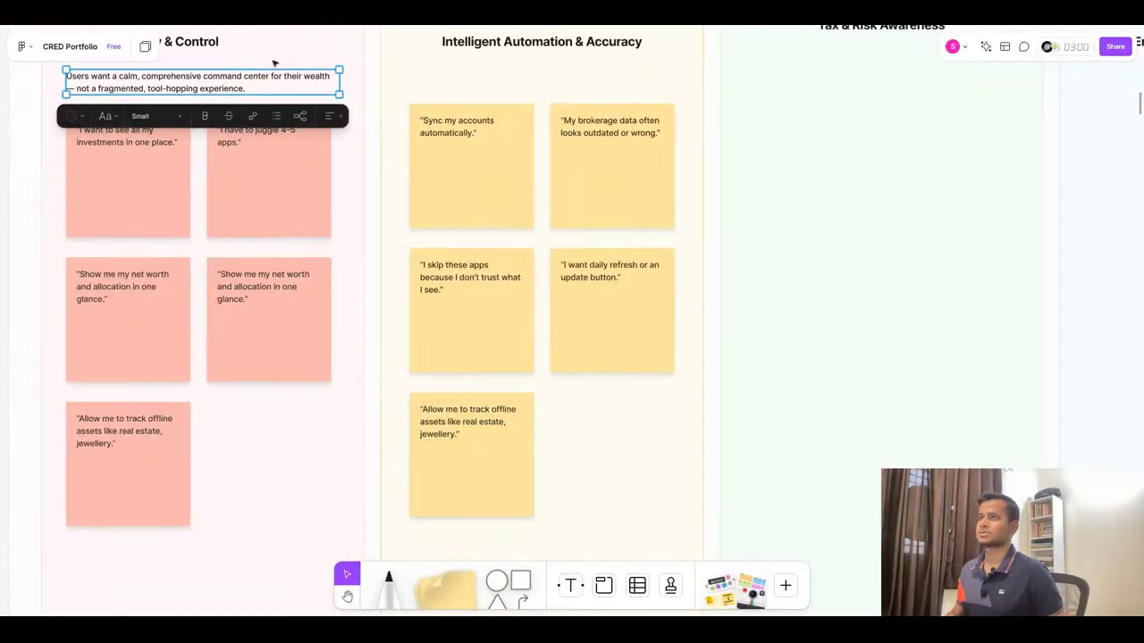
pyautogui.moveTo(213, 80); pyautogui.dragTo(552, 76)
pyautogui.moveTo(471, 96); pyautogui.dragTo(474, 96)
pyautogui.press('Return')
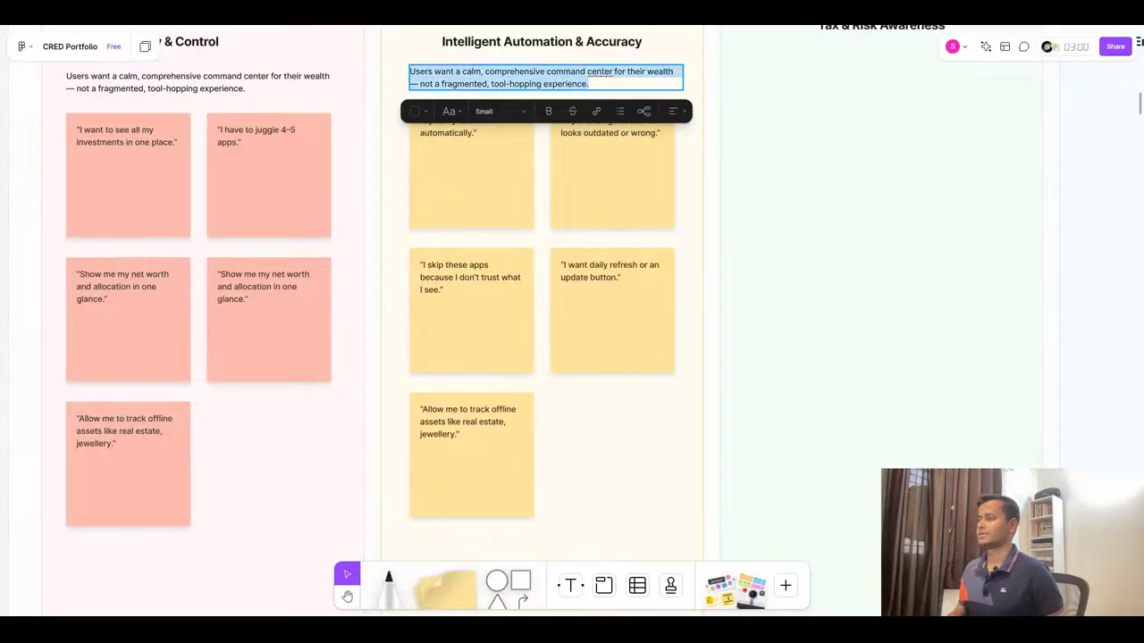
pyautogui.hotkey('ctrl', 'v')
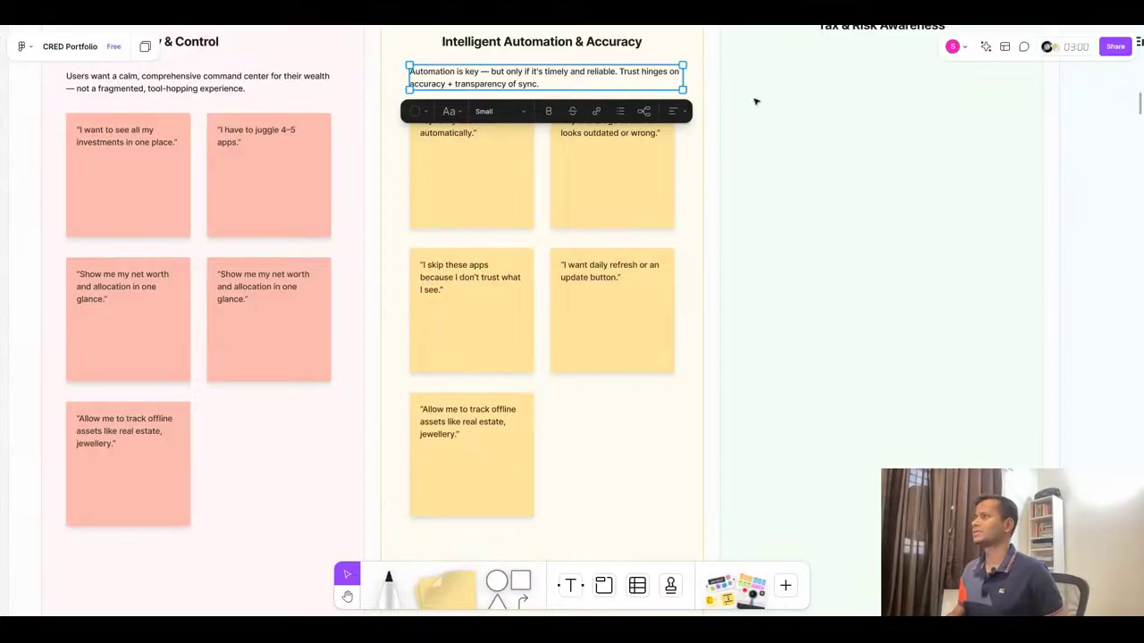
# Align the Intelligent Automation & Accuracy heading with the notes' left edge and move the summary slightly closer to the heading
pyautogui.click(527, 43)
pyautogui.moveTo(529, 45); pyautogui.dragTo(518, 44)
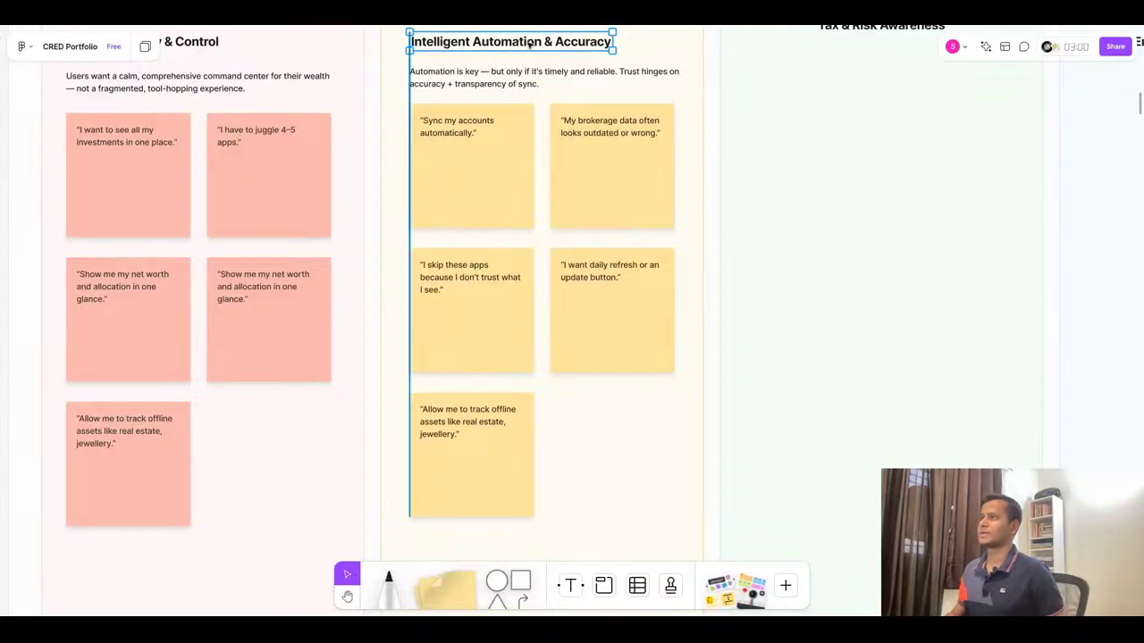
pyautogui.click(638, 72)
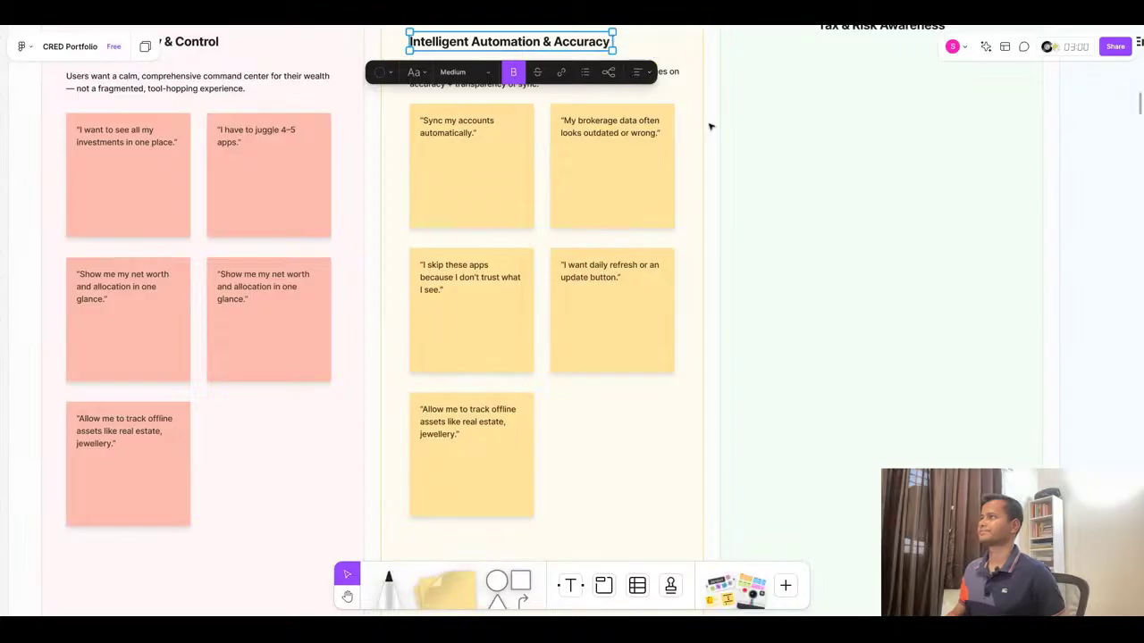
pyautogui.scroll(2, 709, 122)
pyautogui.click(514, 171)
pyautogui.moveTo(513, 171); pyautogui.dragTo(514, 165)
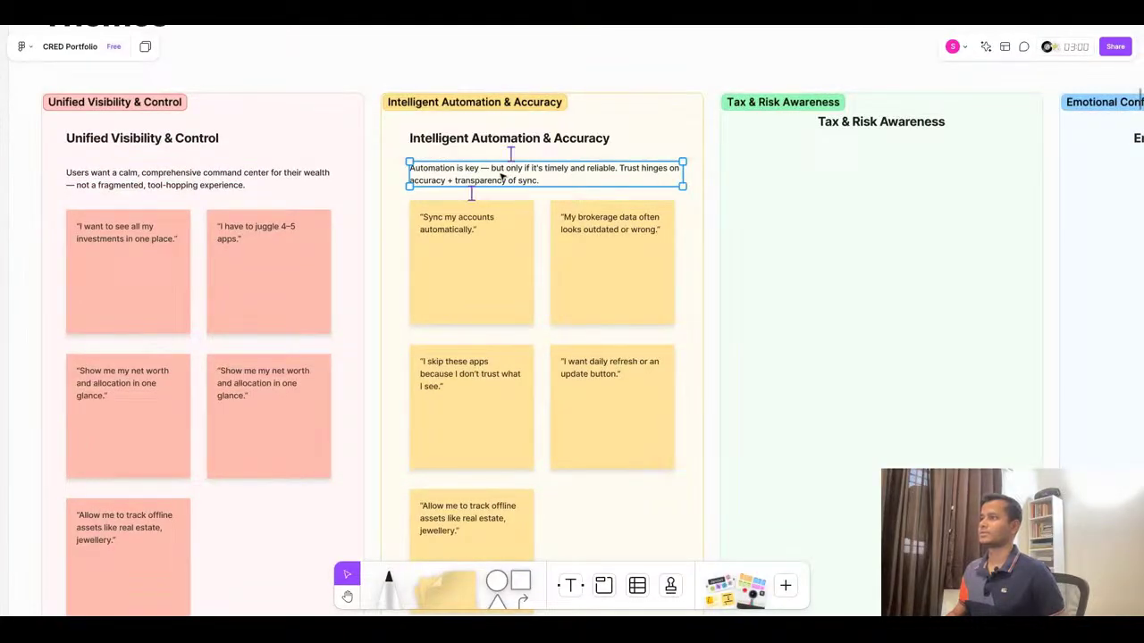
# Copy the third theme's title, "Actionable Guidance, Not Just Charts", from ChatGPT and return to the FigJam board
pyautogui.click(501, 26)
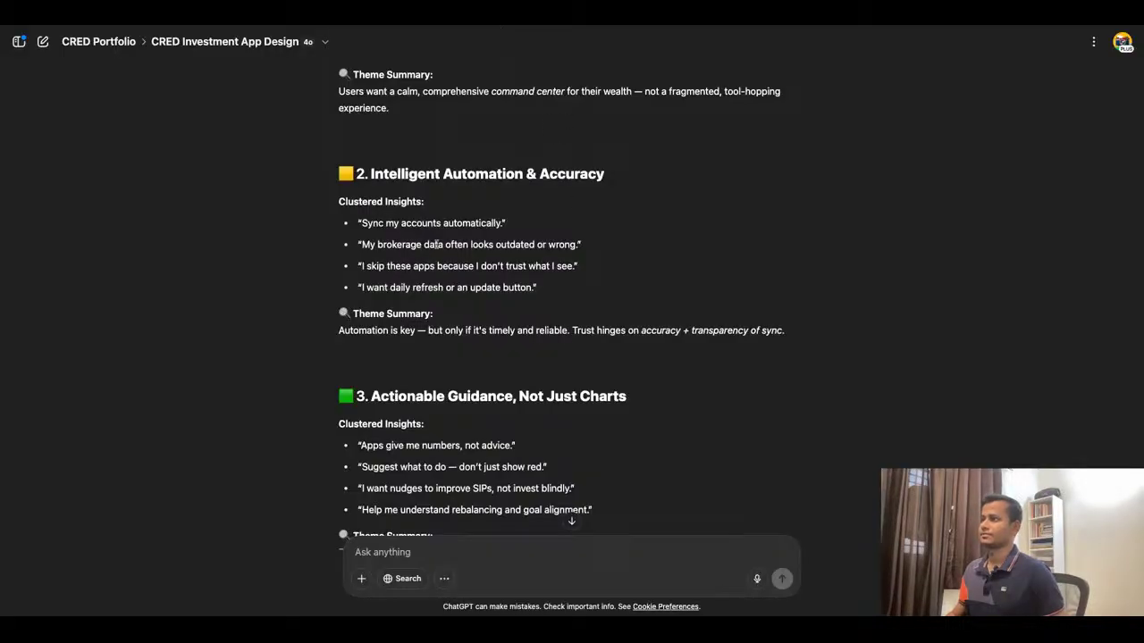
pyautogui.scroll(-3, 437, 227)
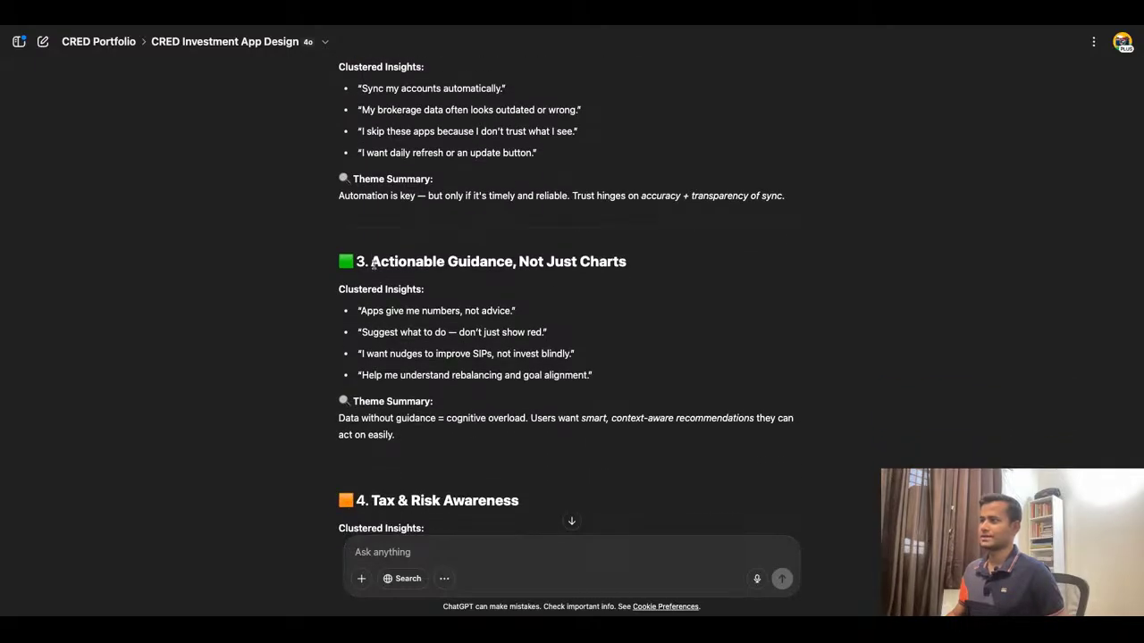
pyautogui.doubleClick(372, 262)
pyautogui.moveTo(373, 262); pyautogui.dragTo(626, 262)
pyautogui.hotkey('ctrl', 'c')
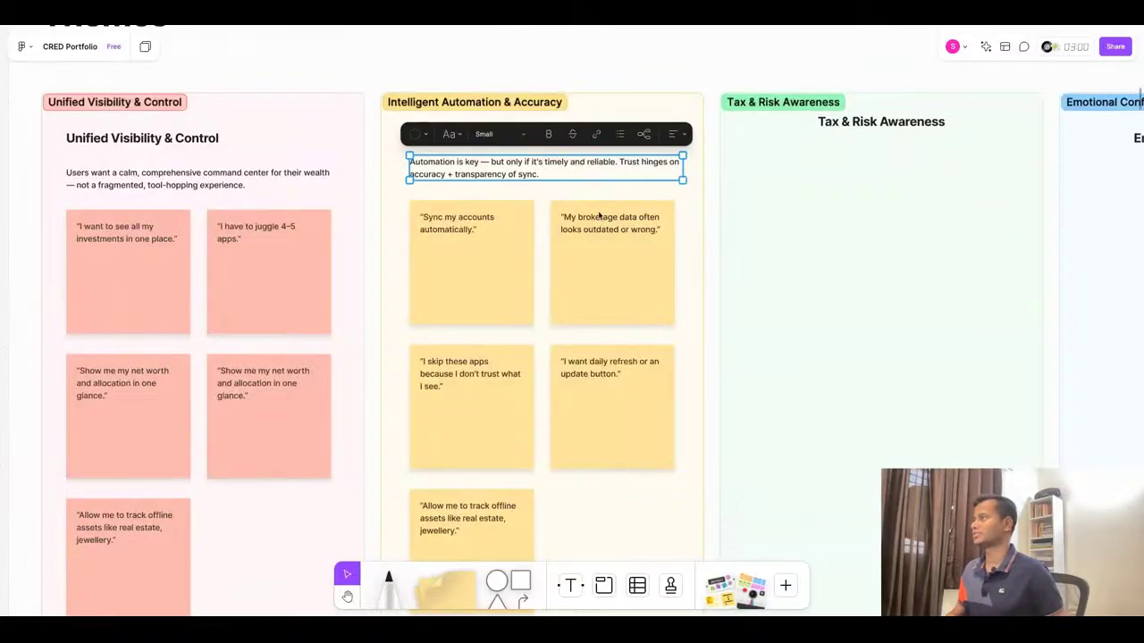
# Replace the green column's heading with "Actionable Guidance, Not Just Charts", widen it to one line and level it with the neighbouring headings
pyautogui.scroll(-3, 599, 220)
pyautogui.click(830, 149)
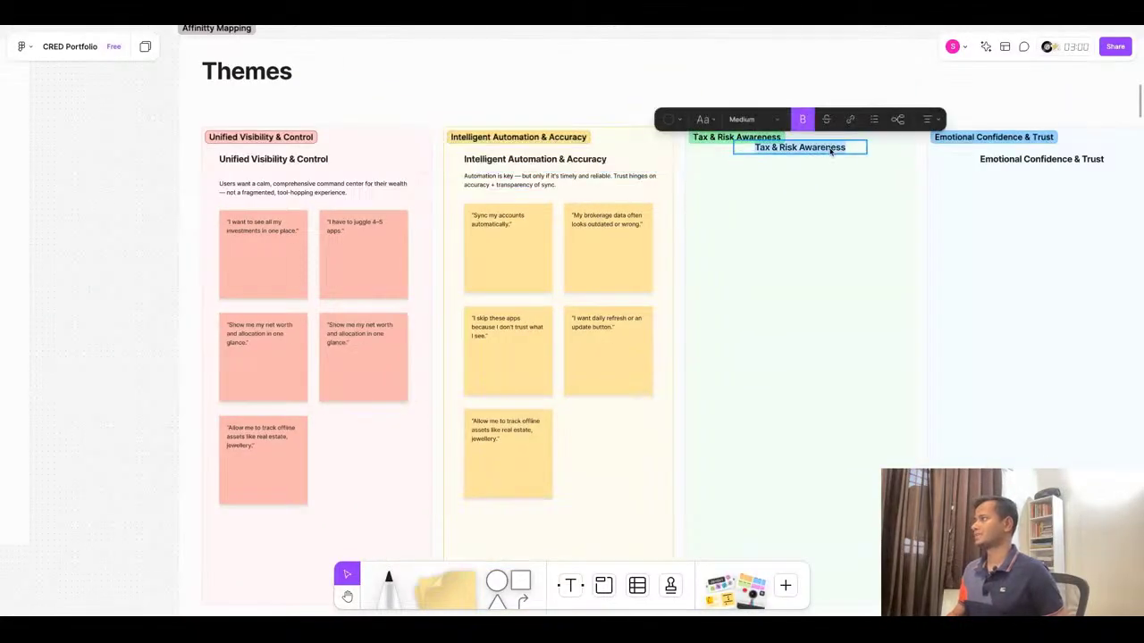
pyautogui.scroll(-3, 914, 191)
pyautogui.scroll(2, 730, 195)
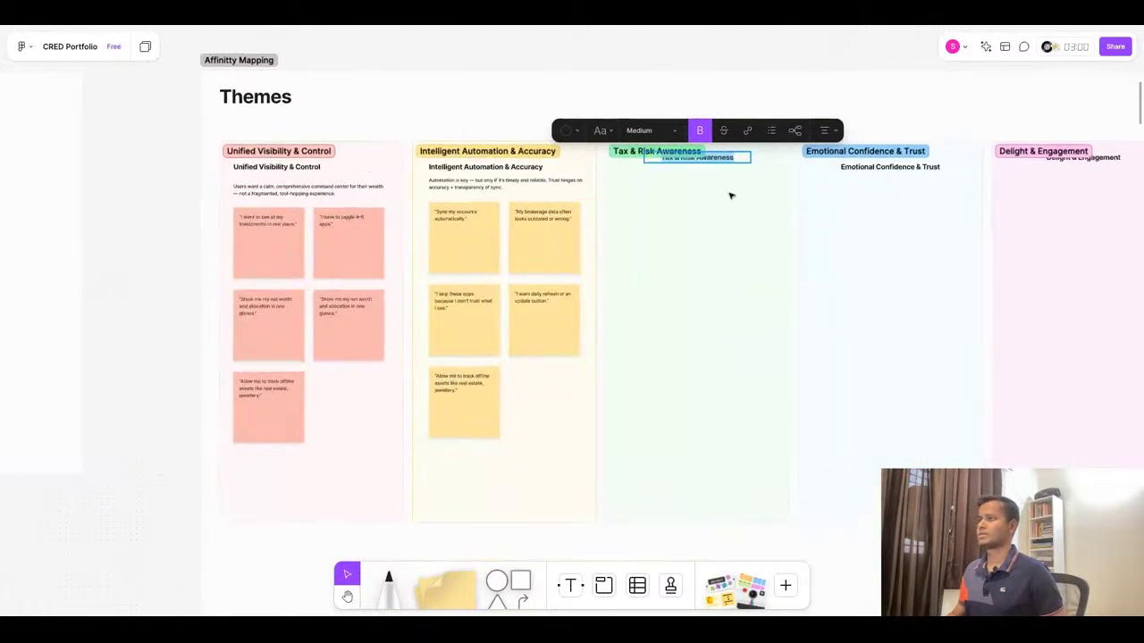
pyautogui.scroll(2, 688, 179)
pyautogui.hotkey('ctrl', 'v')
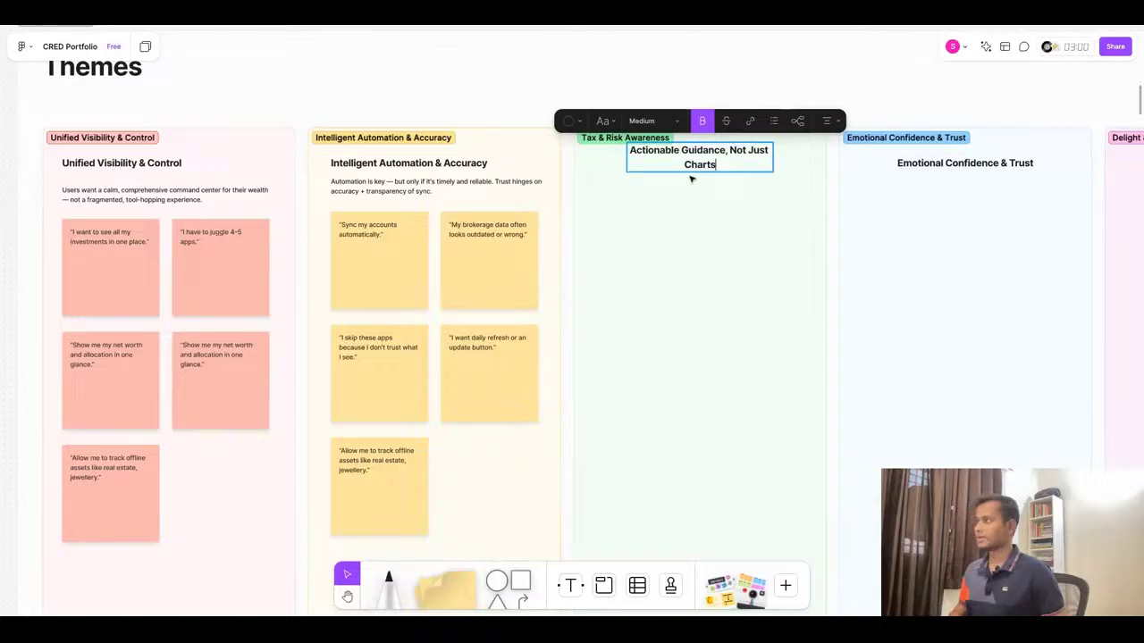
pyautogui.moveTo(627, 157); pyautogui.dragTo(599, 150)
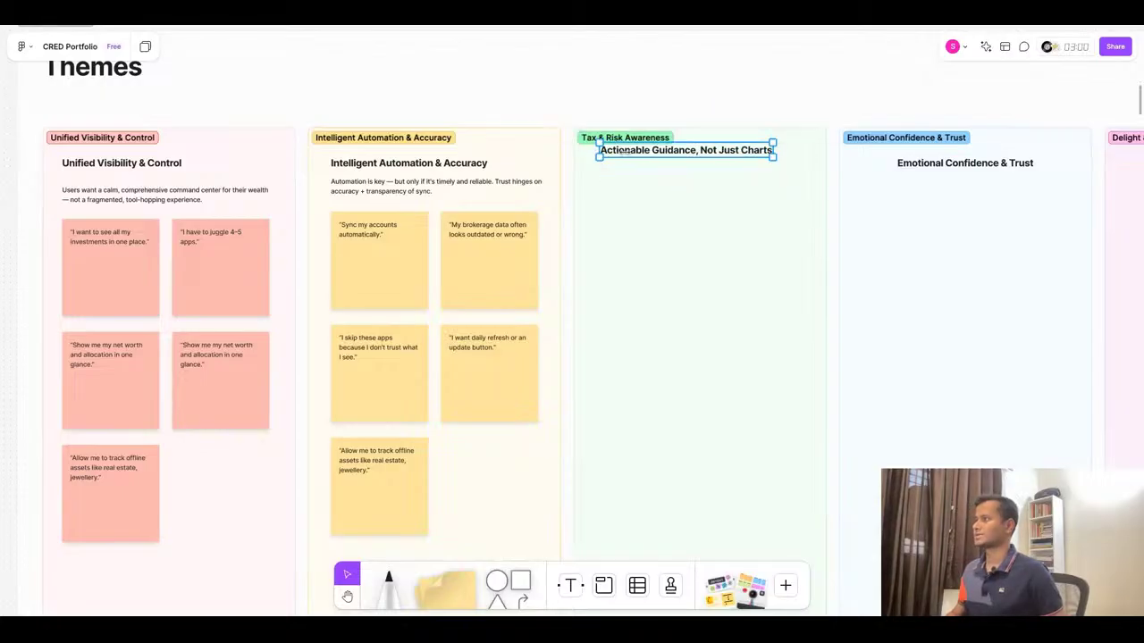
pyautogui.moveTo(703, 142); pyautogui.dragTo(717, 155)
# Rename the green Tax & Risk Awareness section to "Actionable Guidance, Not Just Charts"
pyautogui.click(629, 138)
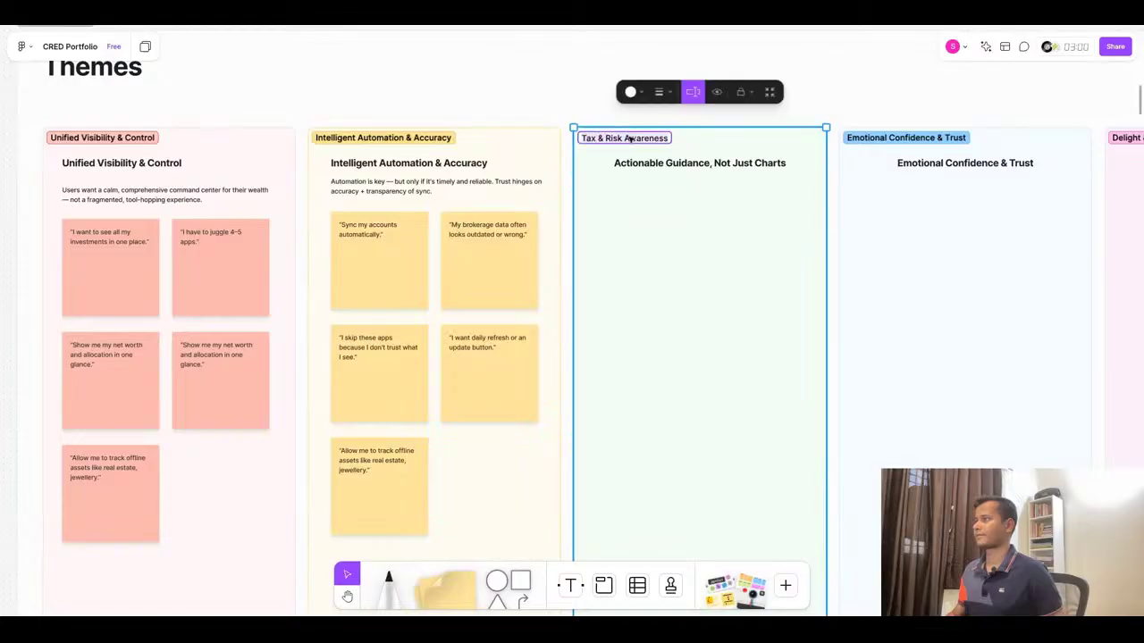
pyautogui.doubleClick(629, 138)
pyautogui.hotkey('ctrl', 'v')
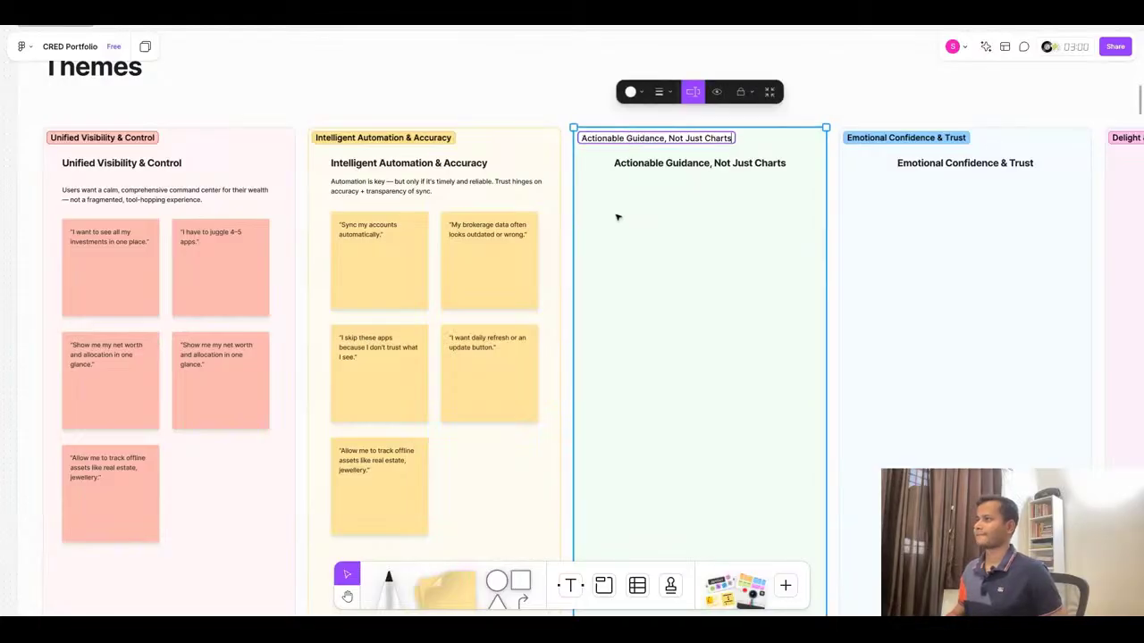
# Copy the insight "Apps give me numbers, not advice." from ChatGPT's third theme and return to the FigJam board
pyautogui.click(492, 29)
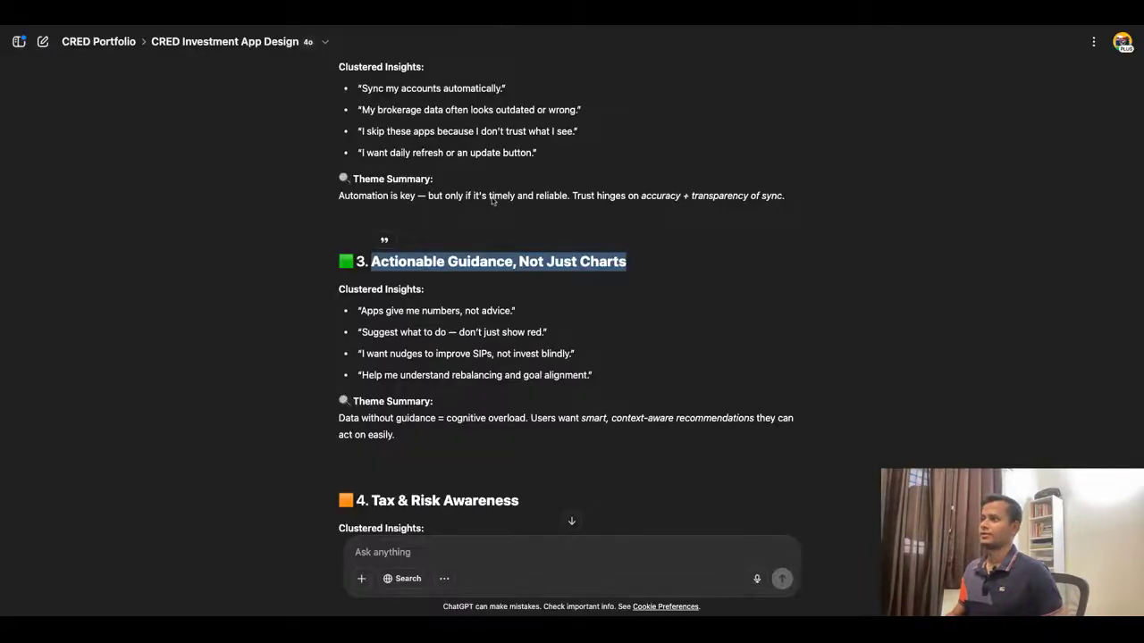
pyautogui.moveTo(361, 312); pyautogui.dragTo(513, 312)
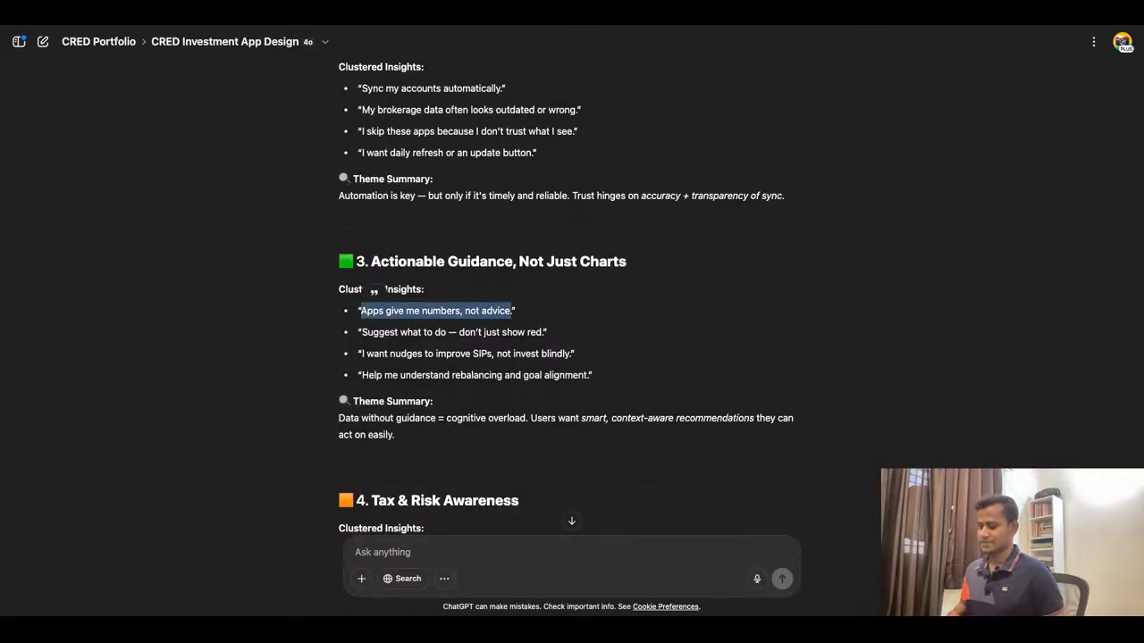
pyautogui.click(432, 31)
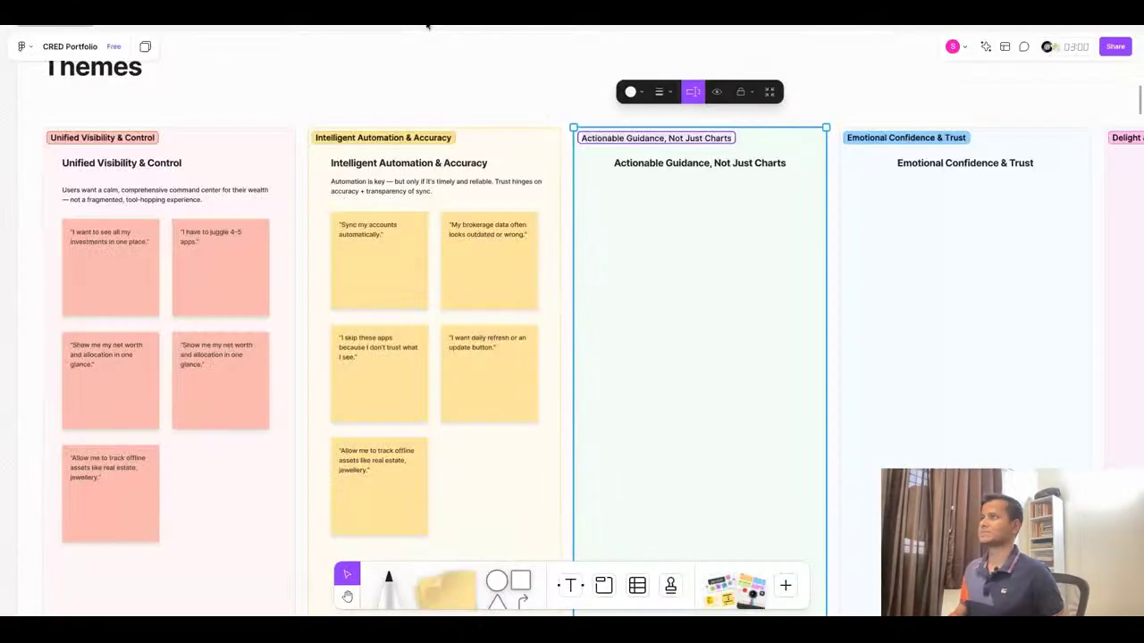
# Duplicate the five yellow sticky notes into the Actionable Guidance, Not Just Charts column and recolour the copies green
pyautogui.moveTo(308, 216); pyautogui.dragTo(539, 545)
pyautogui.hotkey('ctrl', 'c')
pyautogui.hotkey('ctrl', 'v')
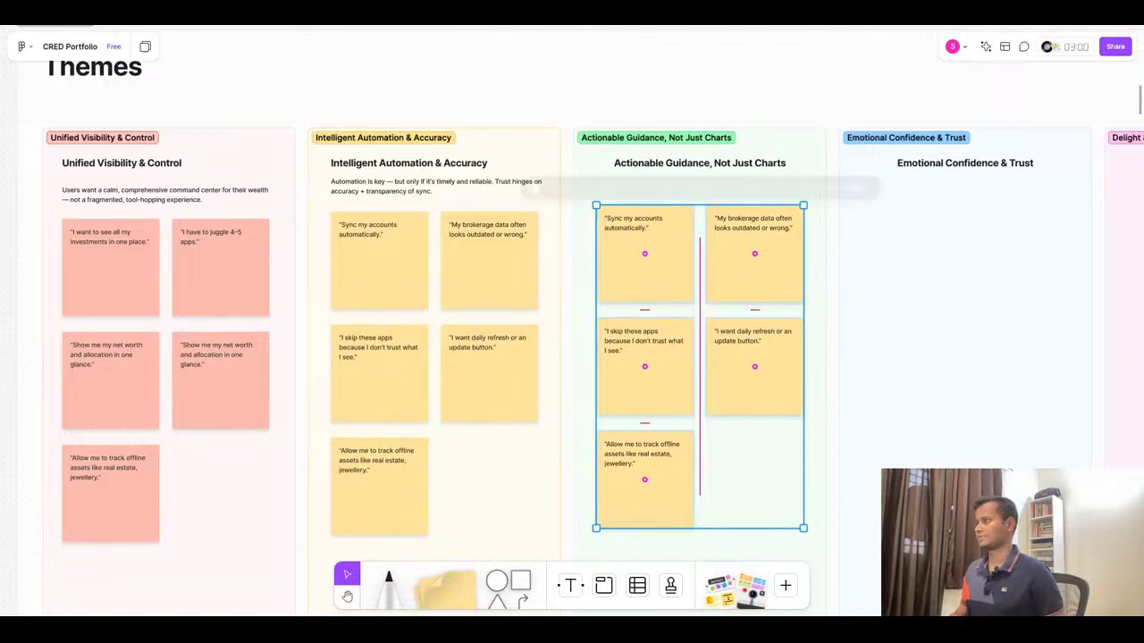
pyautogui.click(563, 212)
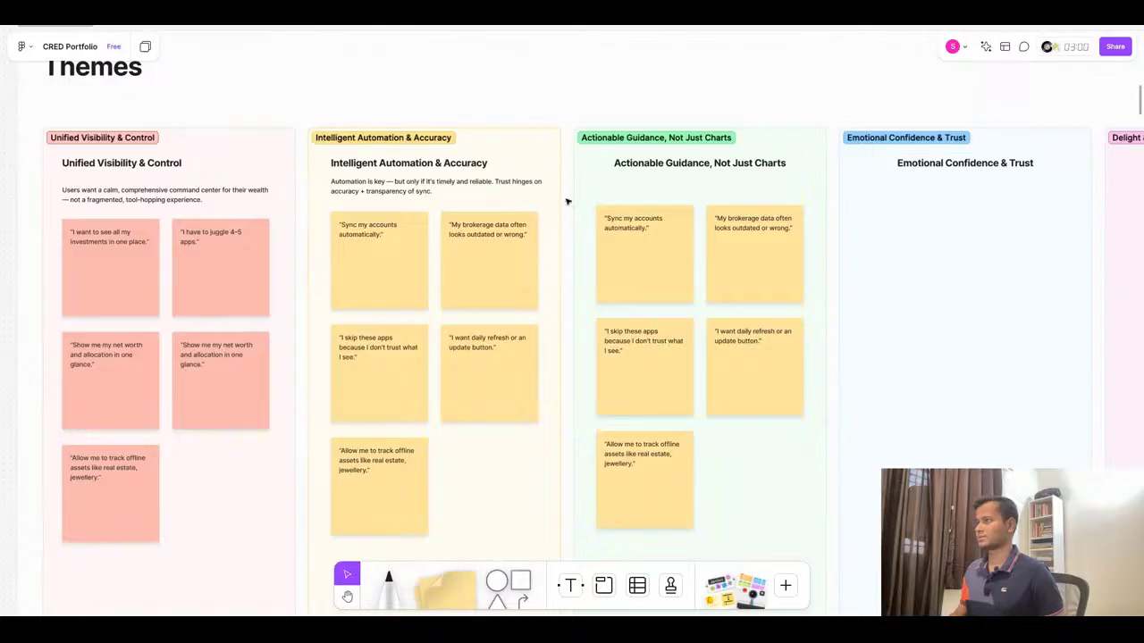
pyautogui.moveTo(566, 201); pyautogui.dragTo(810, 528)
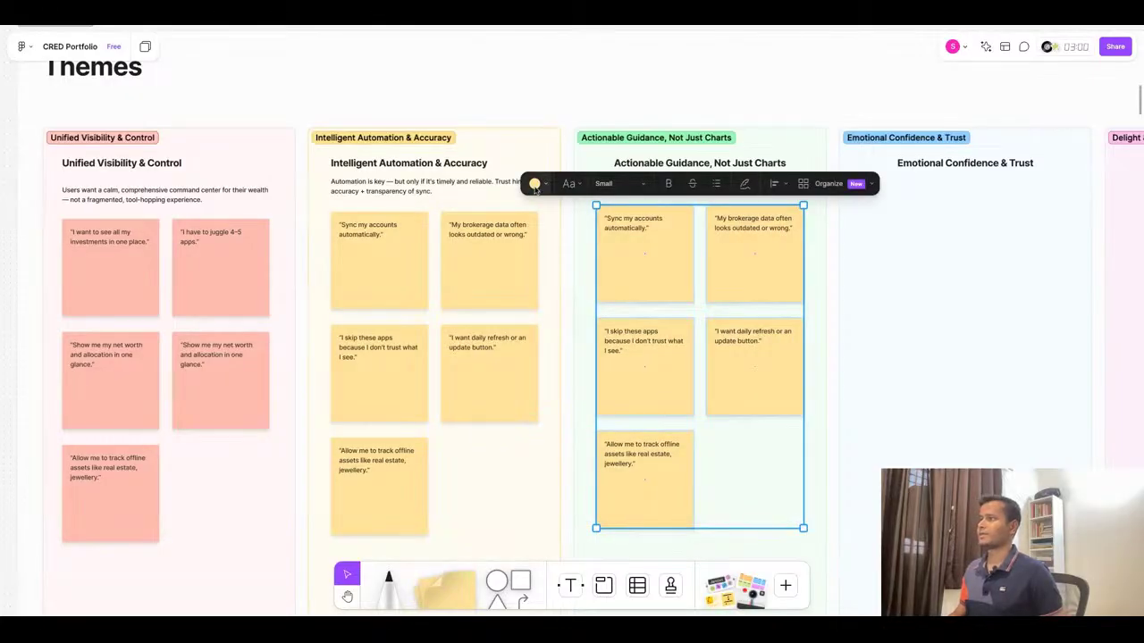
pyautogui.click(534, 185)
pyautogui.click(546, 165)
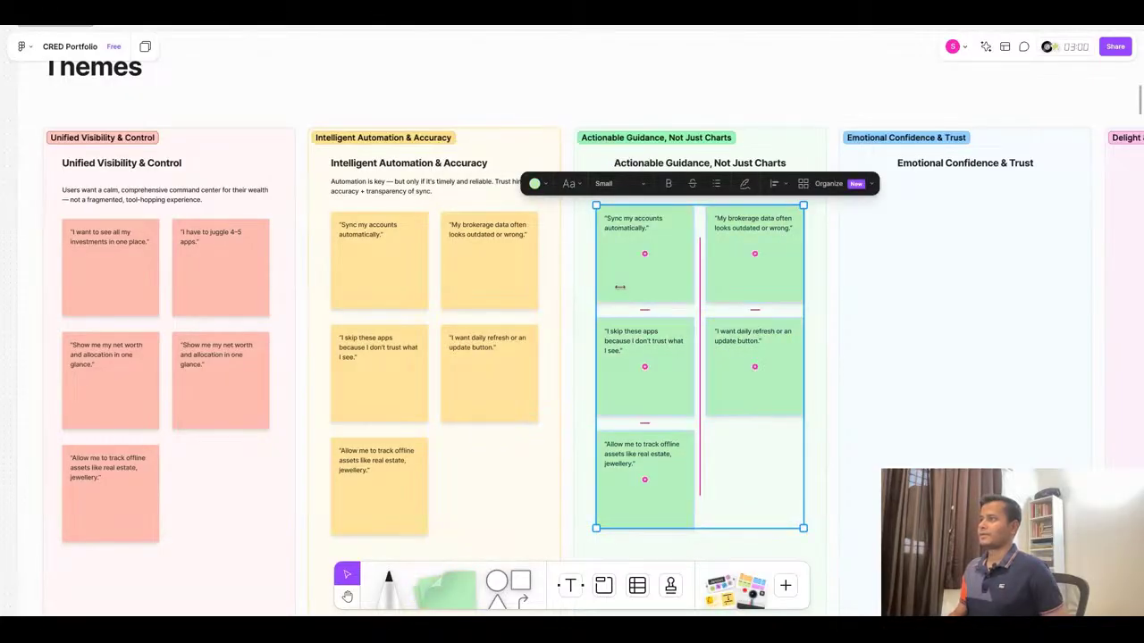
# Fill the first green note with "Apps give me numbers, not advice." and the second with ChatGPT's "Suggest what to do — don't just show red."
pyautogui.doubleClick(631, 232)
pyautogui.hotkey('ctrl', 'v')
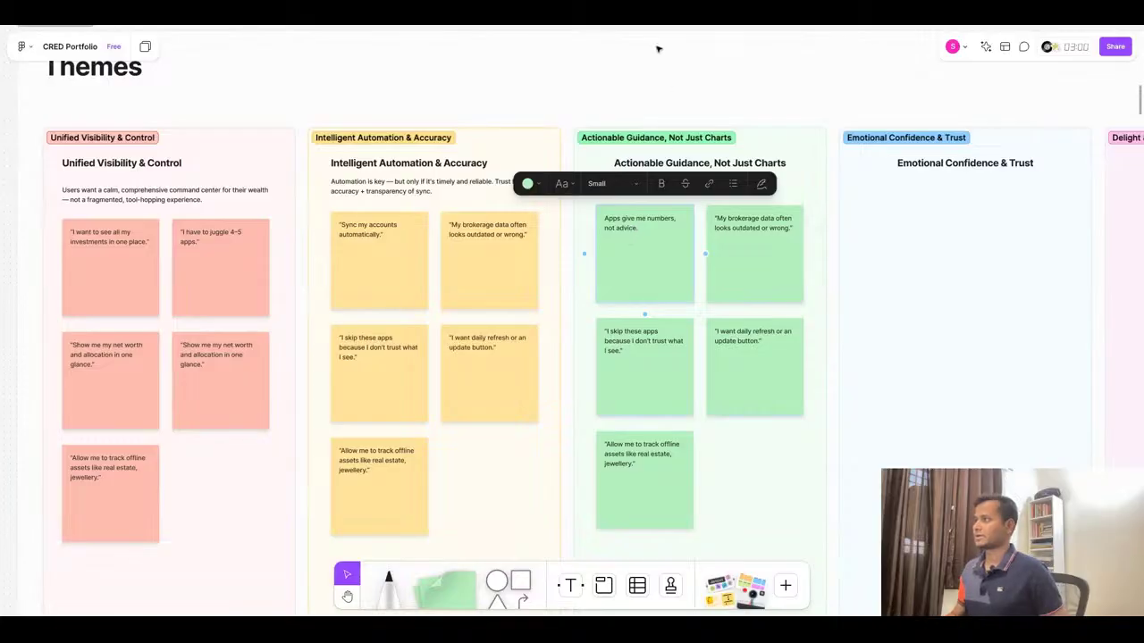
pyautogui.hotkey('alt', 'Tab')
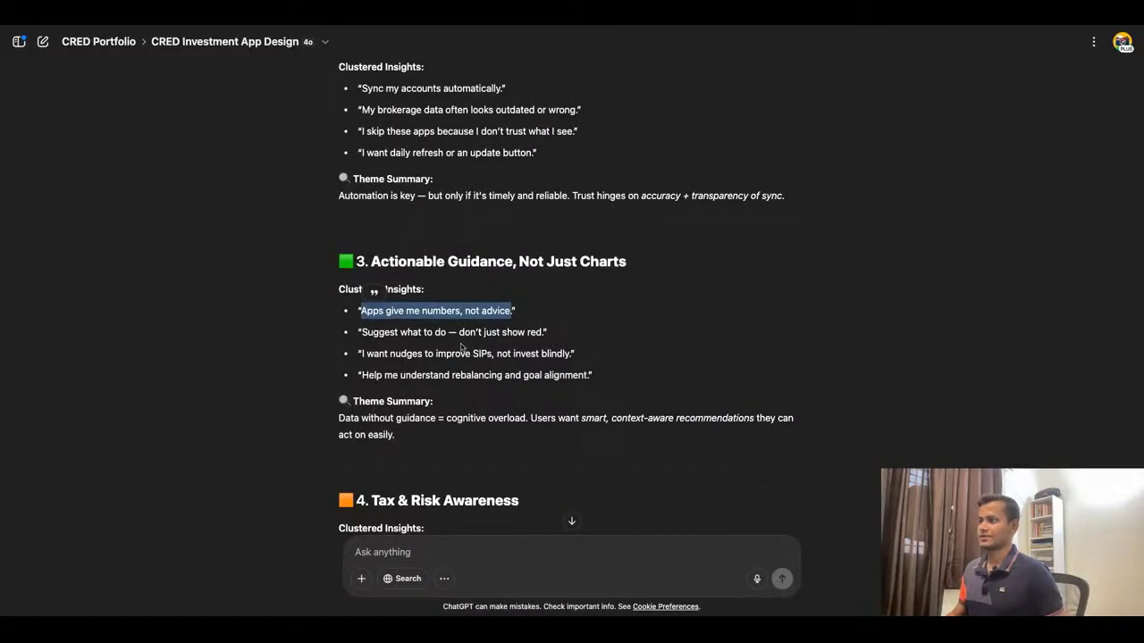
pyautogui.tripleClick(458, 333)
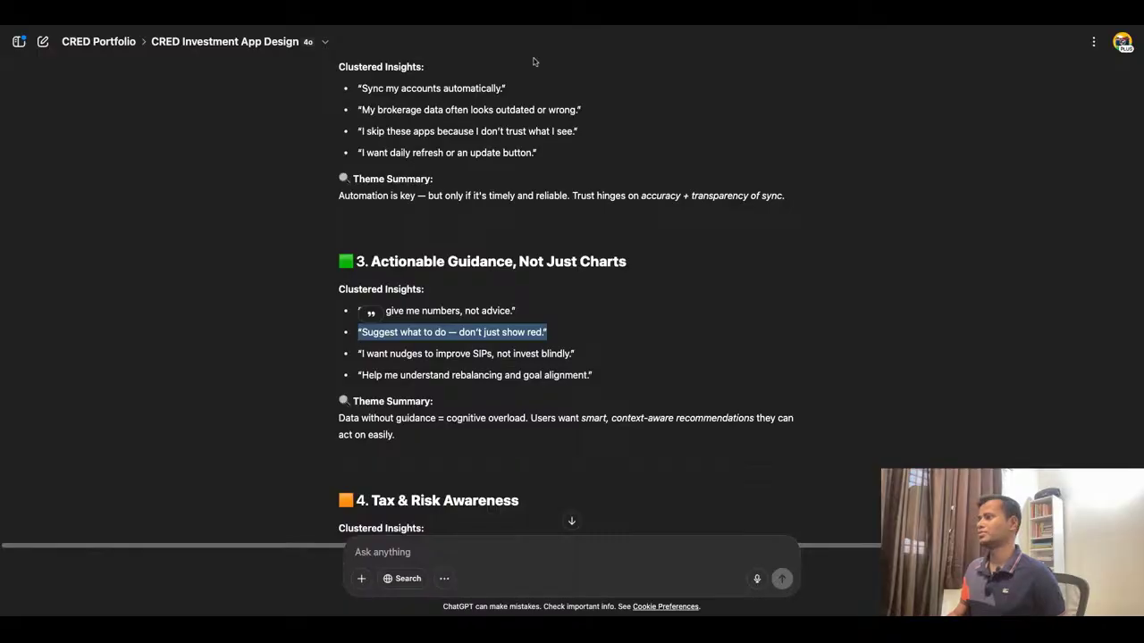
pyautogui.hotkey('alt', 'Tab')
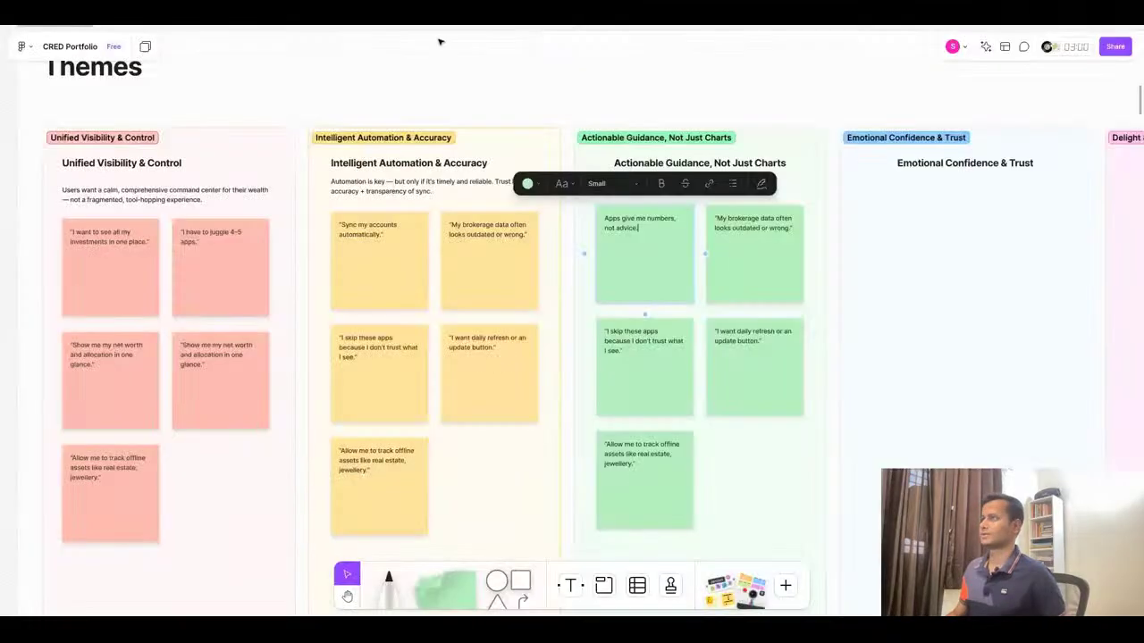
pyautogui.doubleClick(742, 227)
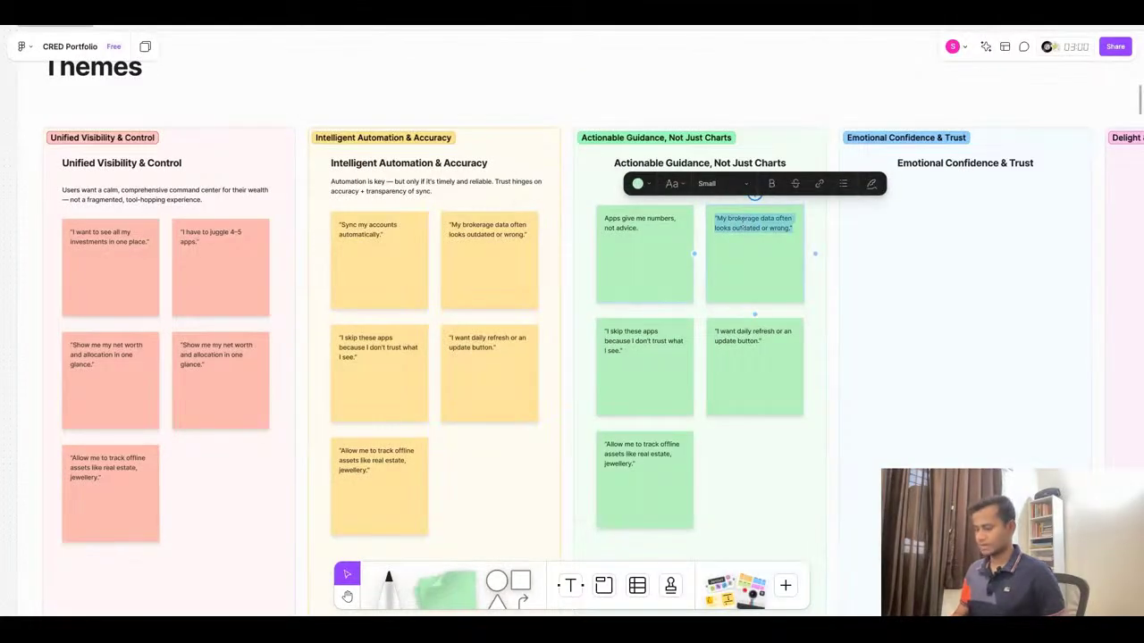
pyautogui.hotkey('ctrl', 'v')
# Replace the third green note's text with ChatGPT's insight "I want nudges to improve SIPs, not invest blindly."
pyautogui.hotkey('alt', 'Tab')
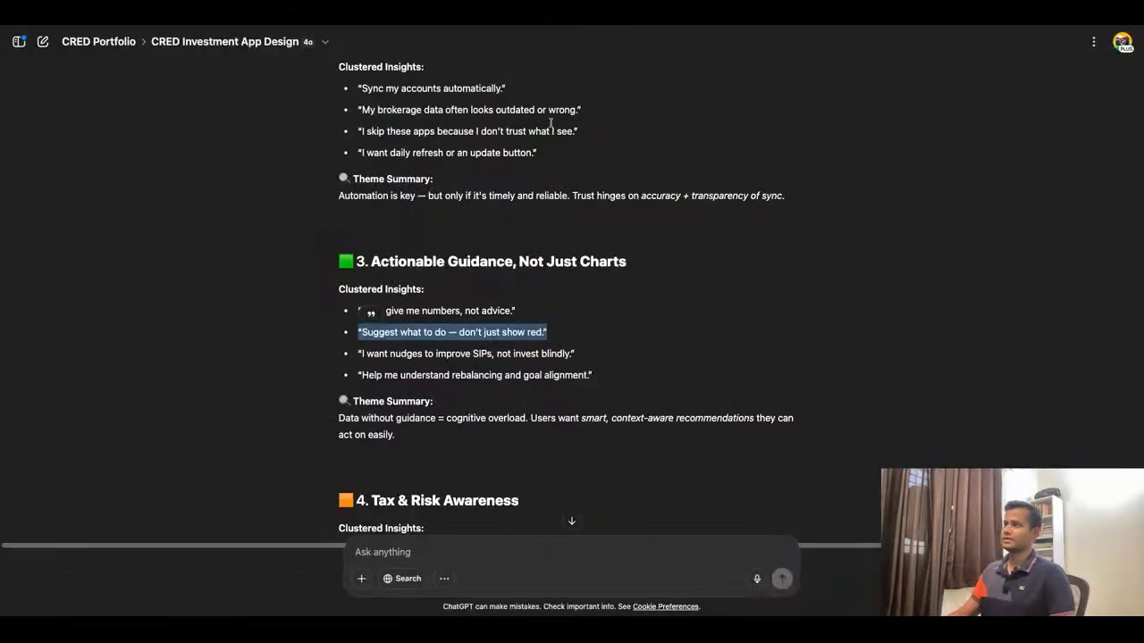
pyautogui.tripleClick(458, 354)
pyautogui.hotkey('ctrl', 'c')
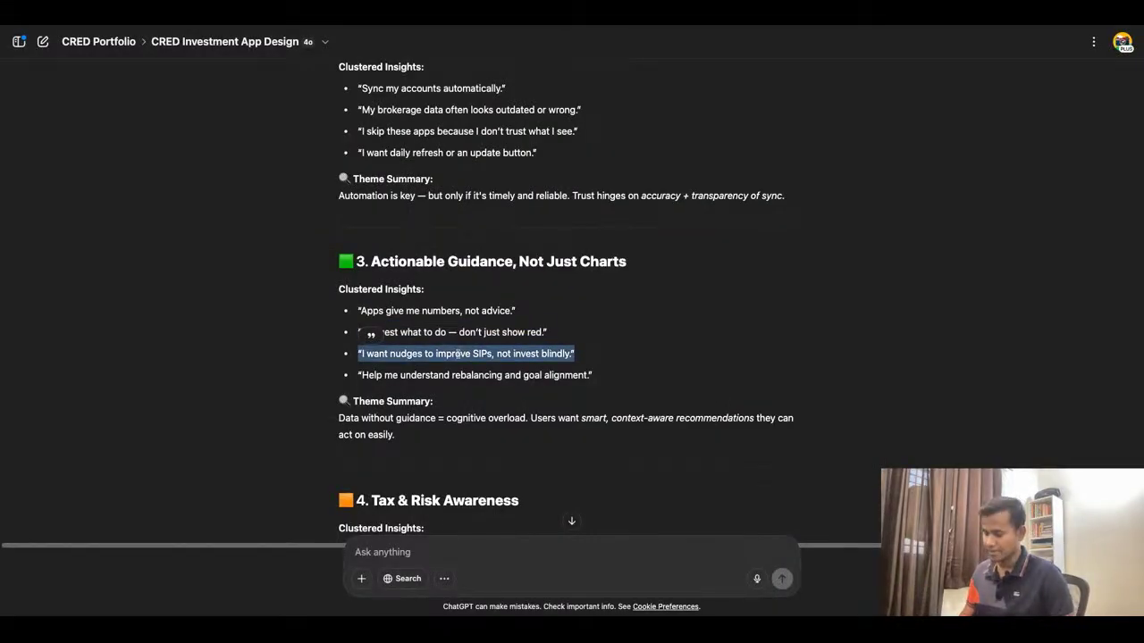
pyautogui.hotkey('alt', 'Tab')
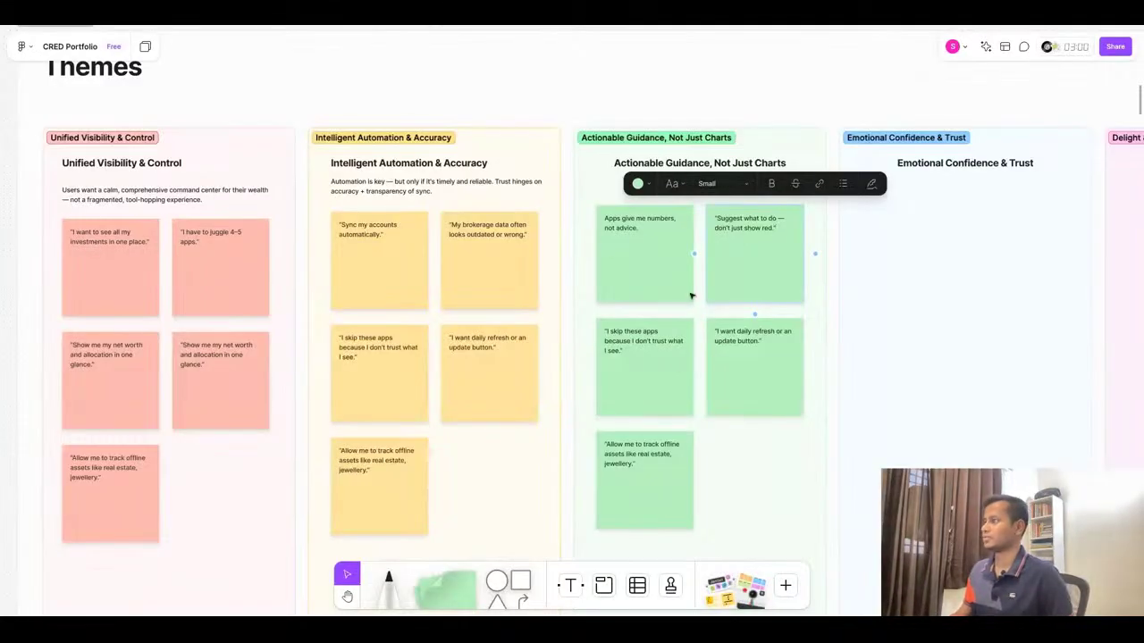
pyautogui.doubleClick(649, 350)
pyautogui.hotkey('ctrl', 'v')
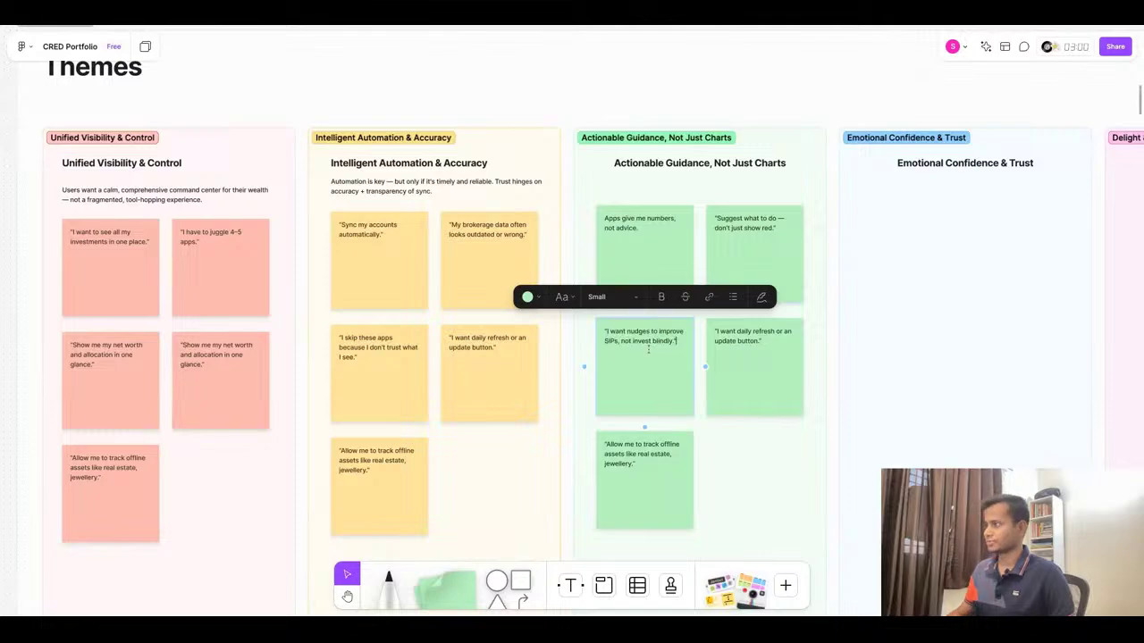
# Replace the fourth green note's text with ChatGPT's "Help me understand rebalancing and goal alignment." and delete the leftover fifth note
pyautogui.hotkey('alt', 'Tab')
pyautogui.click(439, 386)
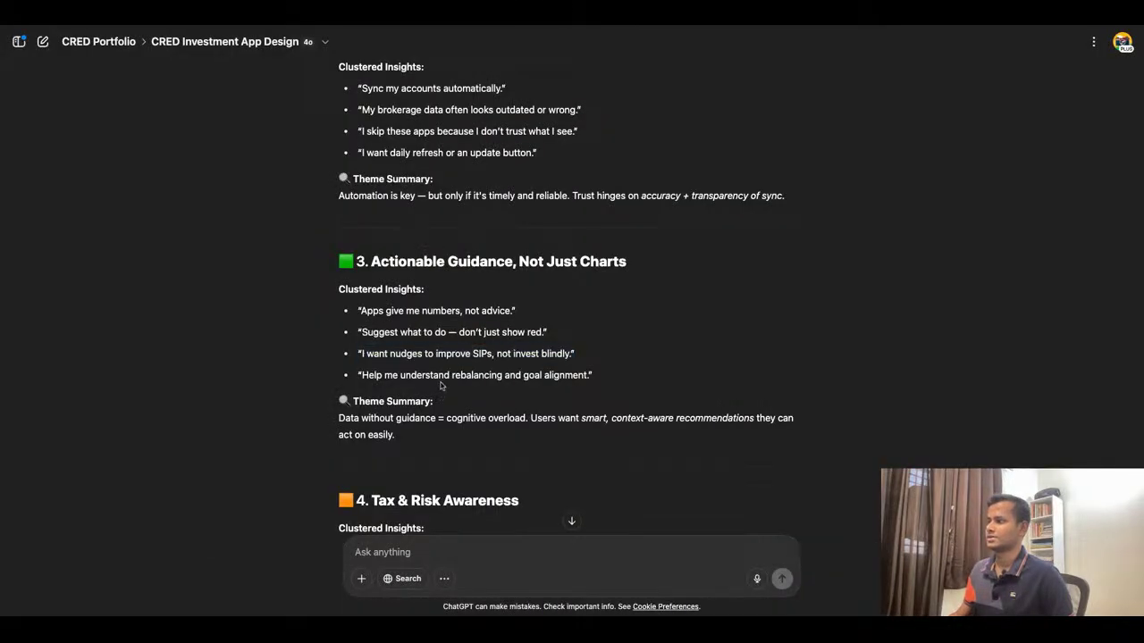
pyautogui.tripleClick(440, 378)
pyautogui.hotkey('ctrl', 'c')
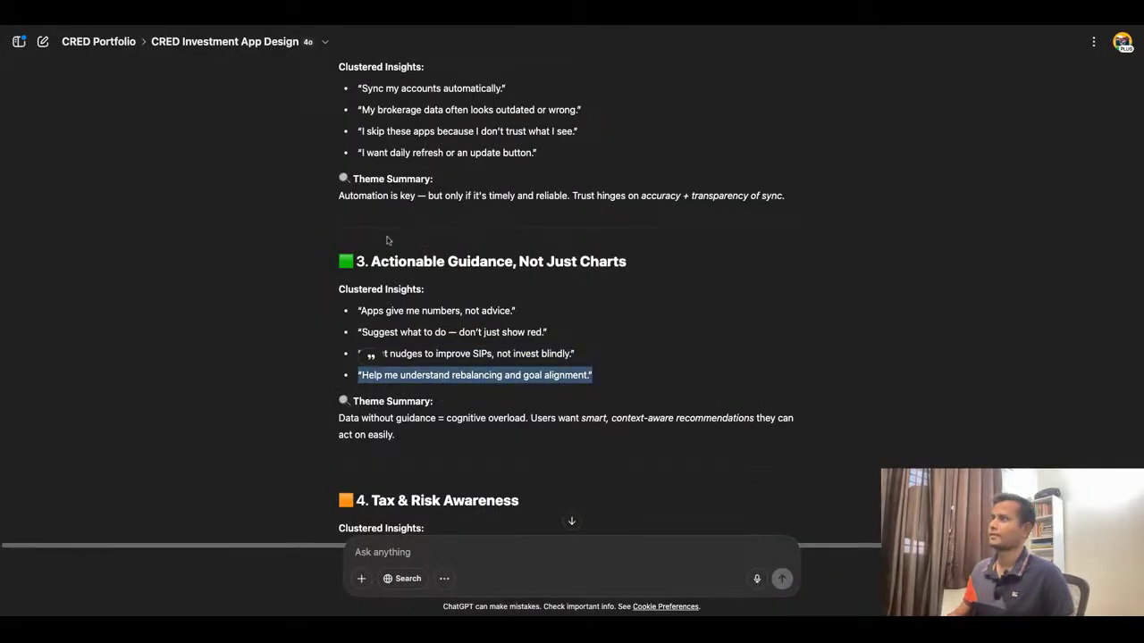
pyautogui.hotkey('alt', 'Tab')
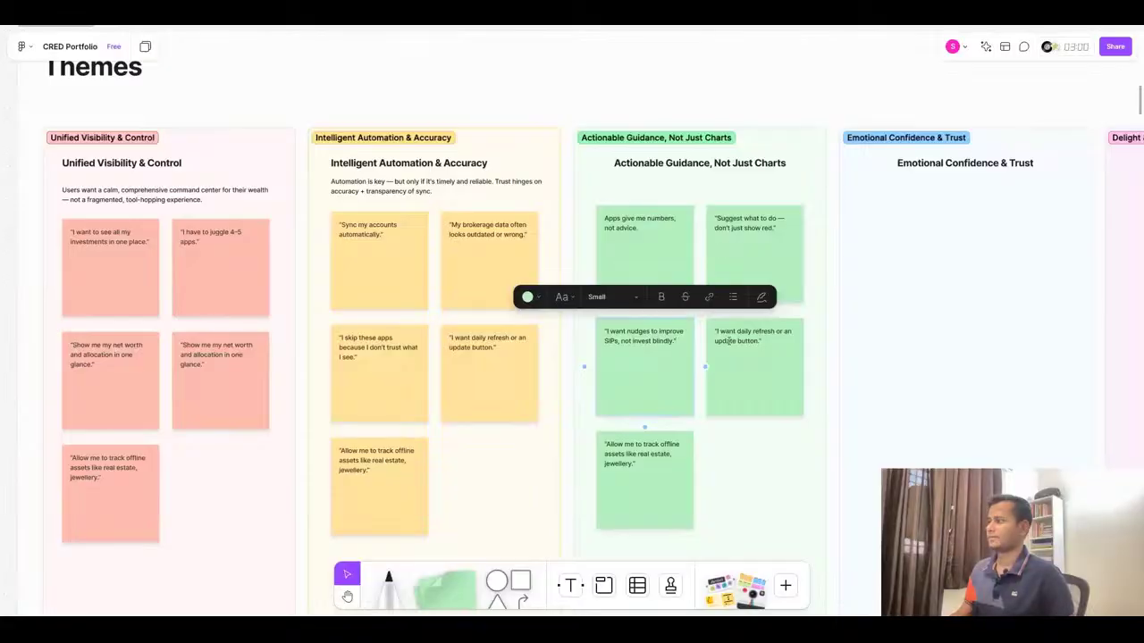
pyautogui.doubleClick(750, 356)
pyautogui.hotkey('ctrl', 'b')
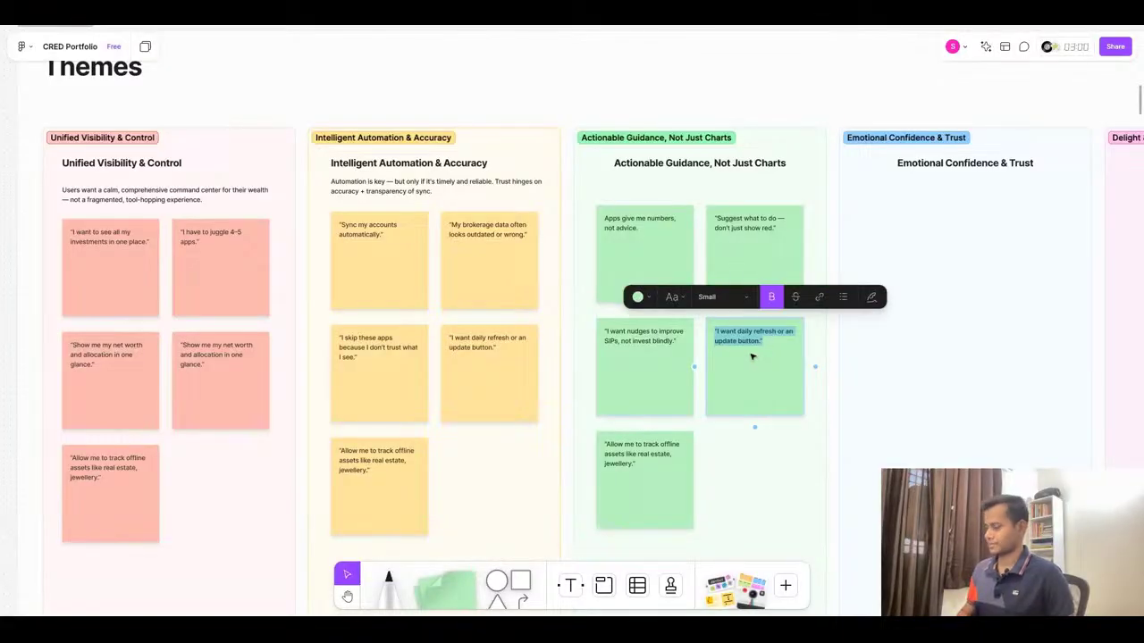
pyautogui.hotkey('ctrl', 'v')
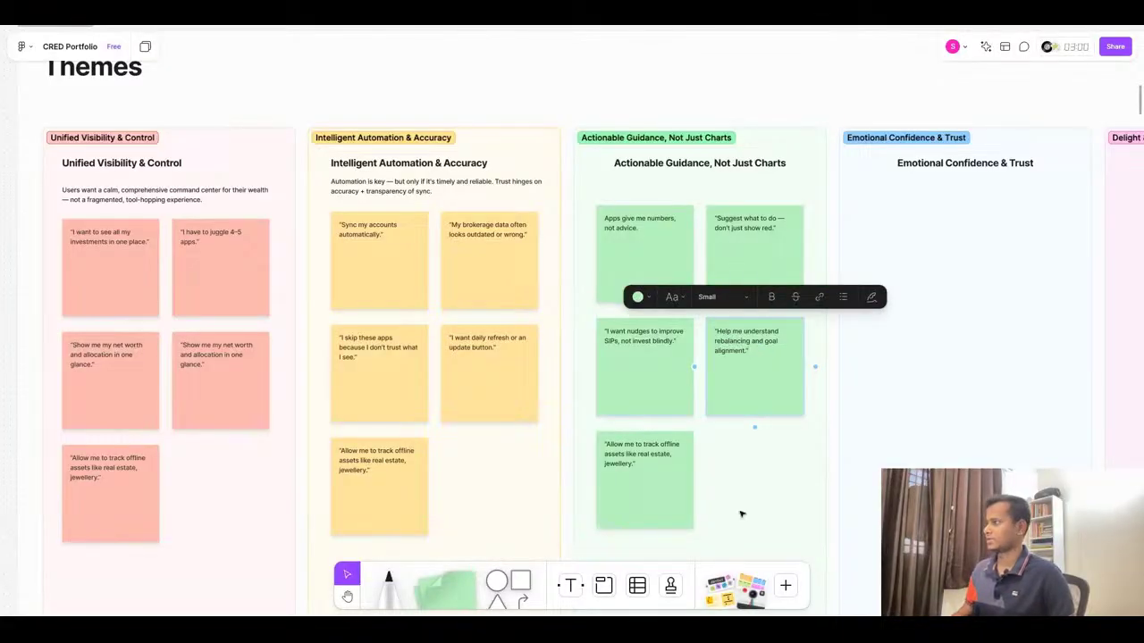
pyautogui.click(661, 488)
pyautogui.press('Delete')
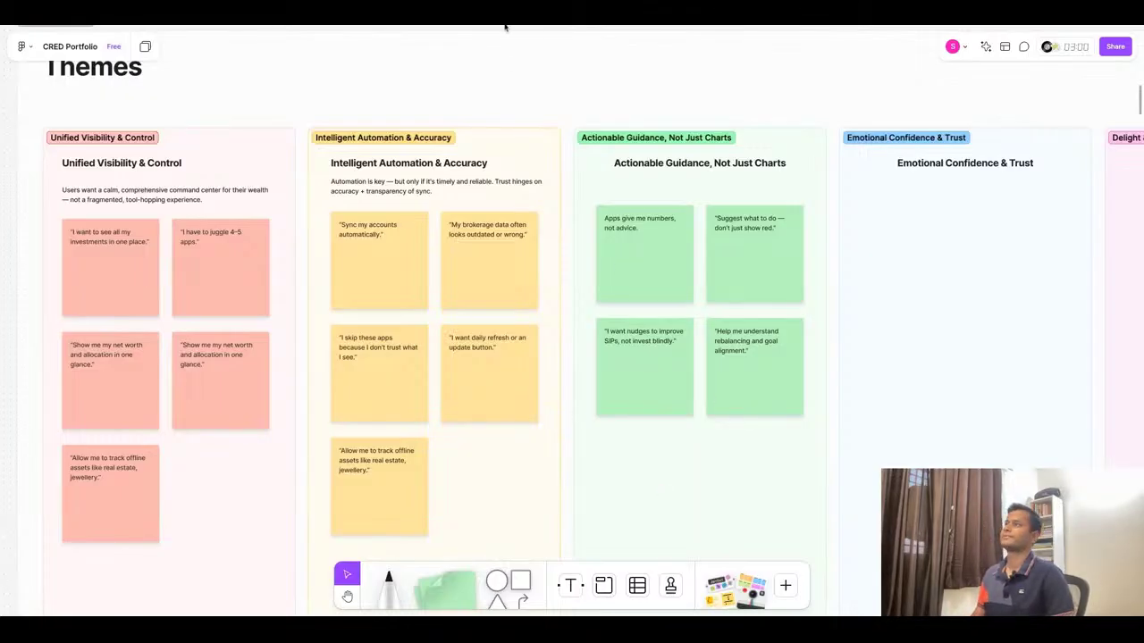
# Copy the Actionable Guidance theme summary, beginning "Data without guidance = cognitive overload", from ChatGPT and return to the FigJam board
pyautogui.press('super+Tab')
pyautogui.scroll(-3, 514, 308)
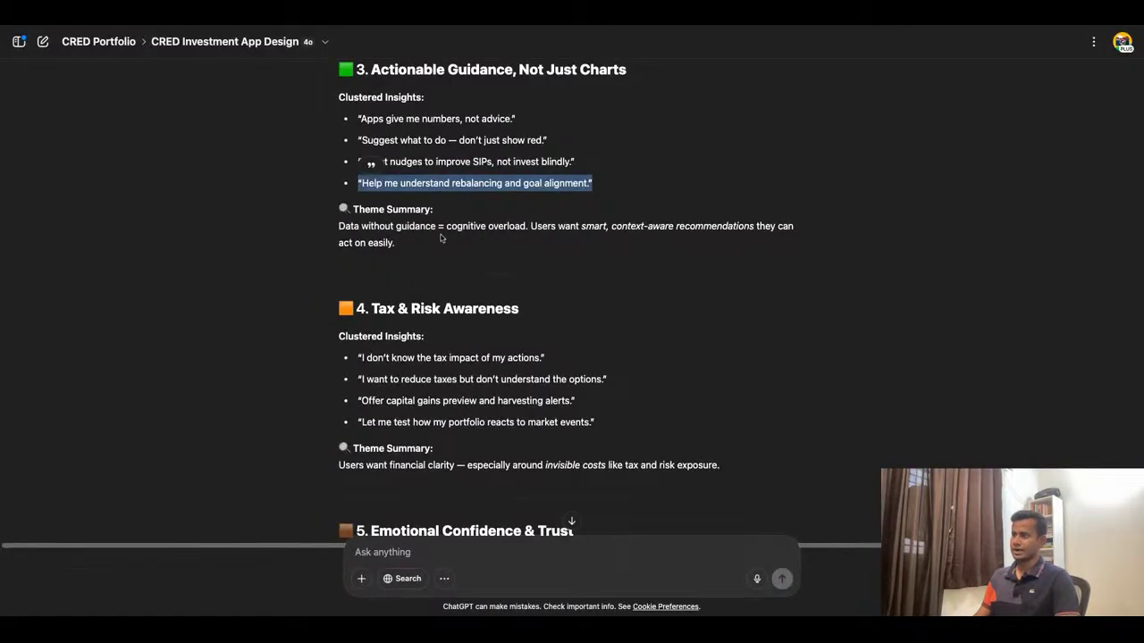
pyautogui.tripleClick(439, 227)
pyautogui.hotkey('ctrl', 'c')
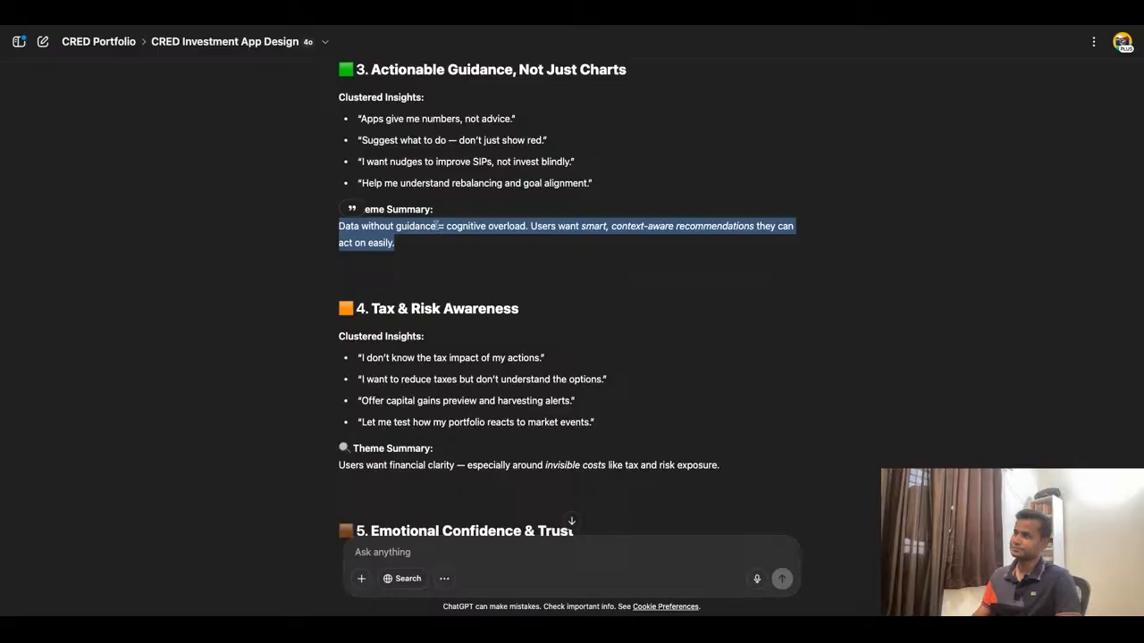
pyautogui.press('super+Tab')
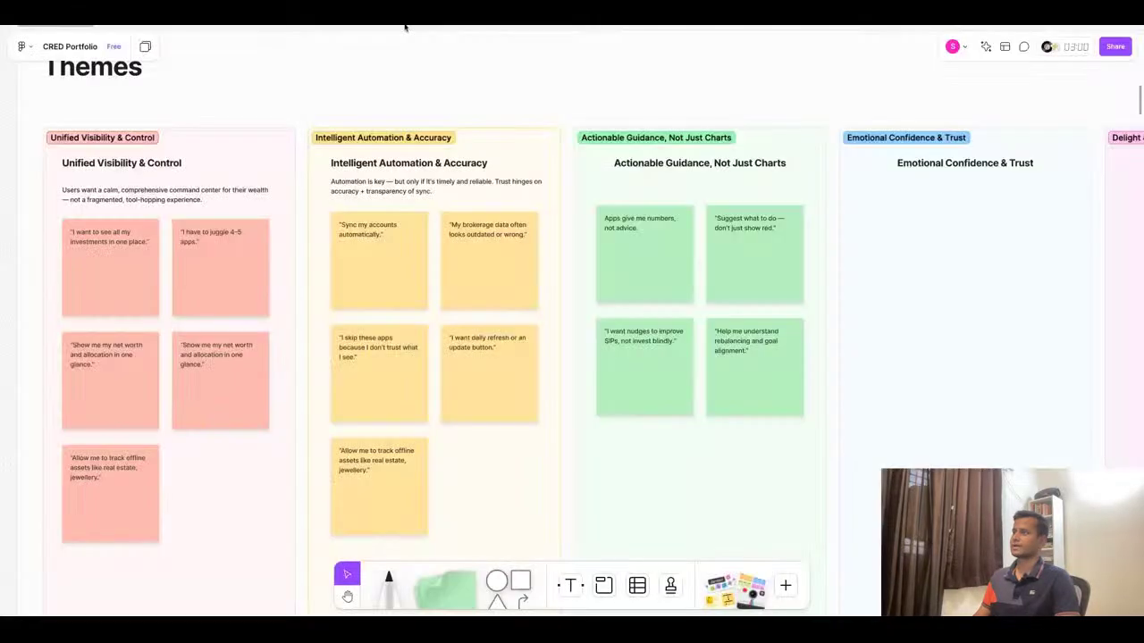
# Compare the board's theme columns with ChatGPT's clustered insights and summaries around the third and fourth themes, and return to FigJam
pyautogui.scroll(-3, 837, 229)
pyautogui.scroll(2, 778, 244)
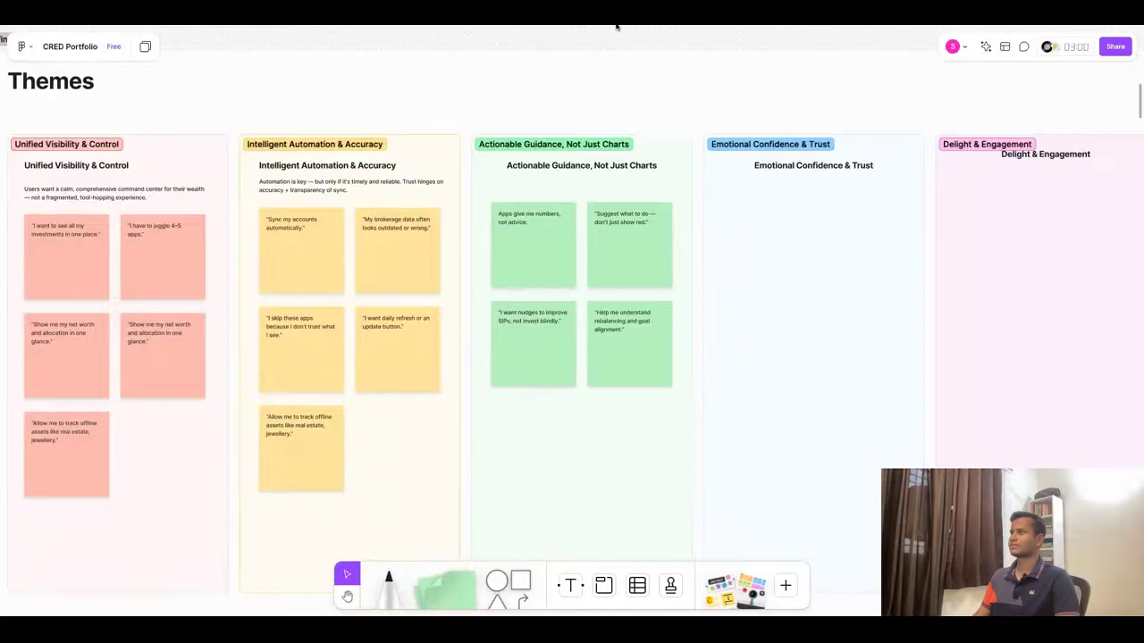
pyautogui.press('super+Tab')
pyautogui.scroll(-1, 557, 305)
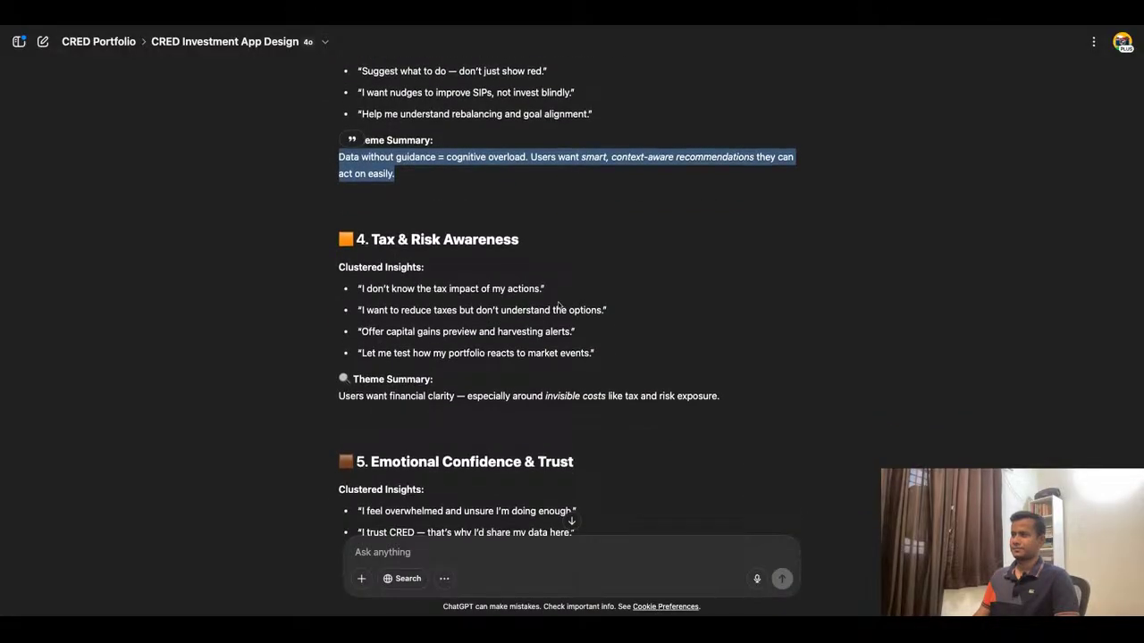
pyautogui.scroll(5, 558, 306)
pyautogui.scroll(-2, 557, 306)
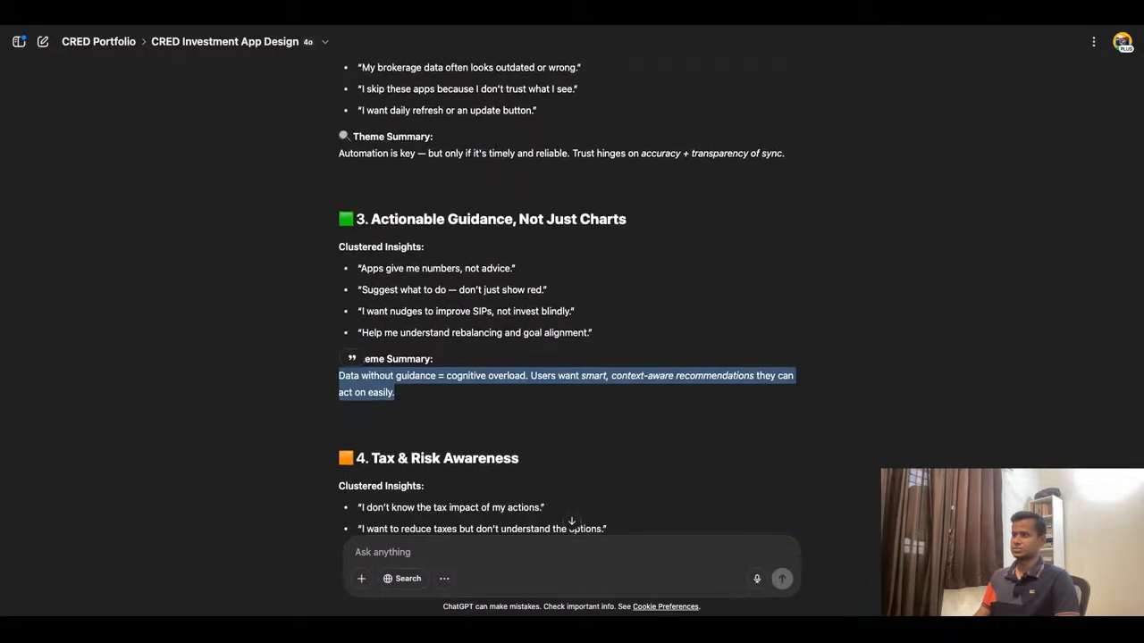
pyautogui.scroll(-1, 558, 305)
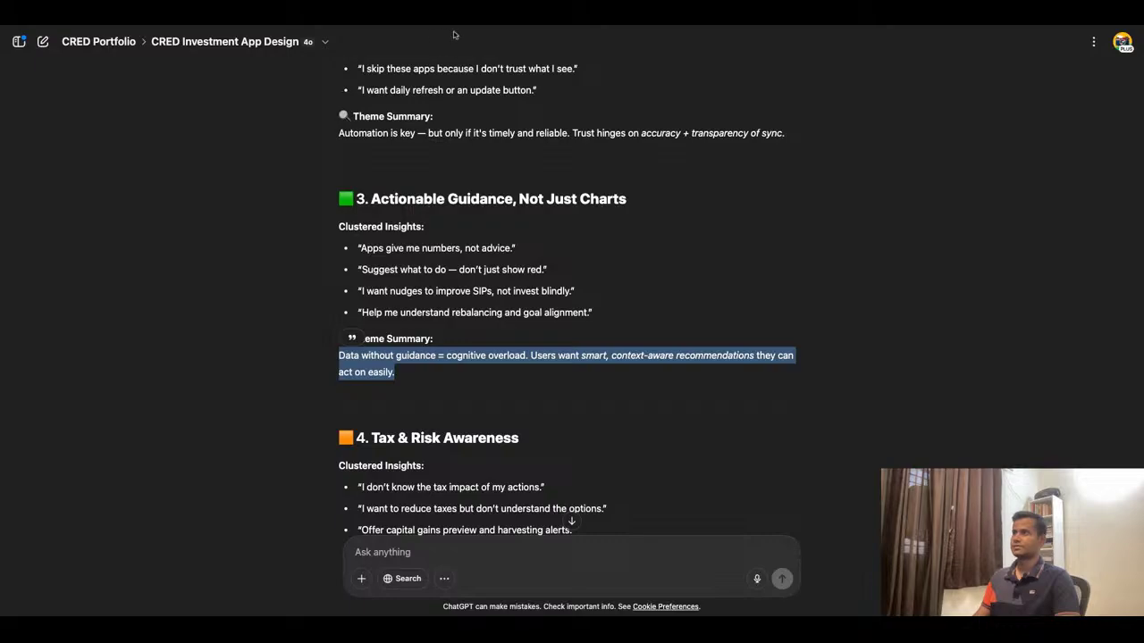
pyautogui.press('super+Tab')
# Duplicate the yellow column's summary below the Actionable Guidance heading and replace its text with the copied "Data without guidance = cognitive overload" summary
pyautogui.click(329, 187)
pyautogui.press('super+d')
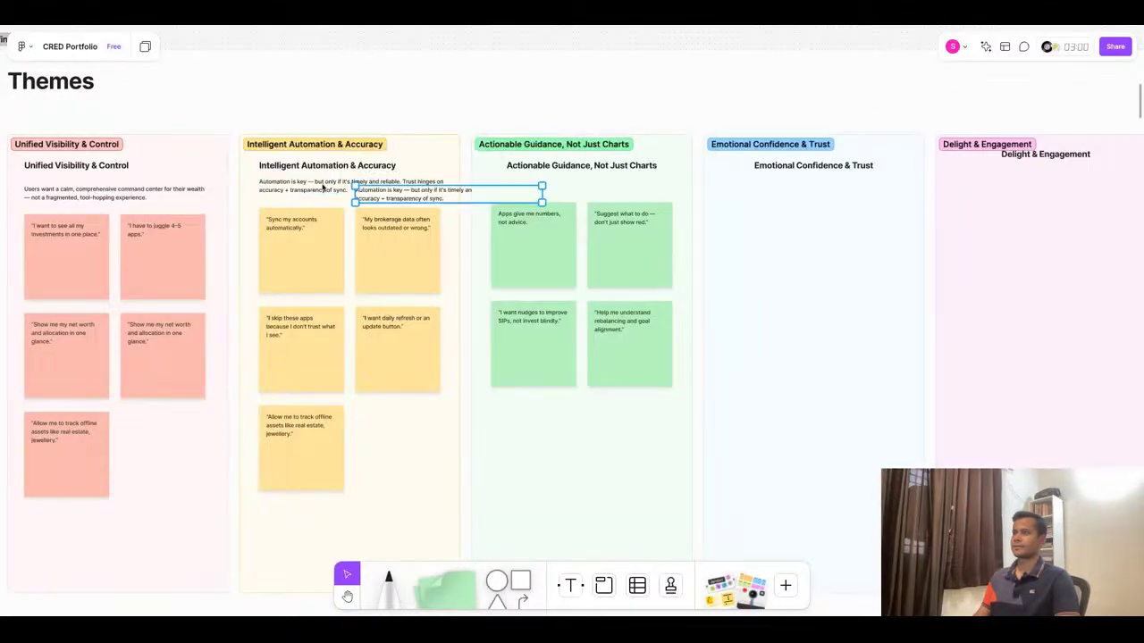
pyautogui.moveTo(447, 194); pyautogui.dragTo(582, 186)
pyautogui.press('Return')
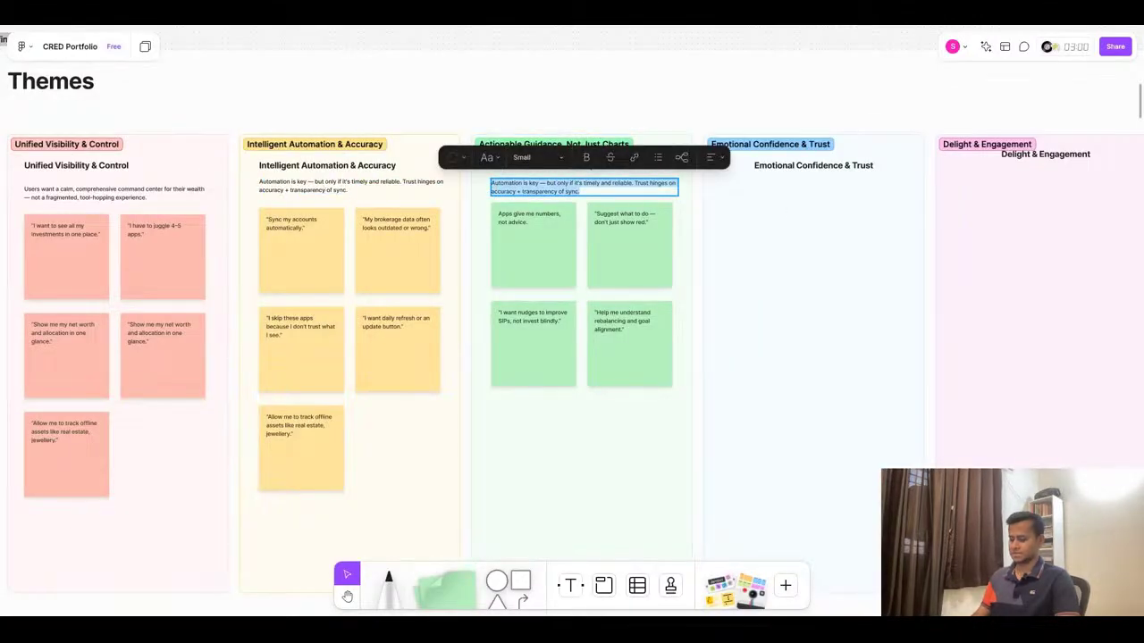
pyautogui.hotkey('ctrl', 'v')
pyautogui.press('Escape')
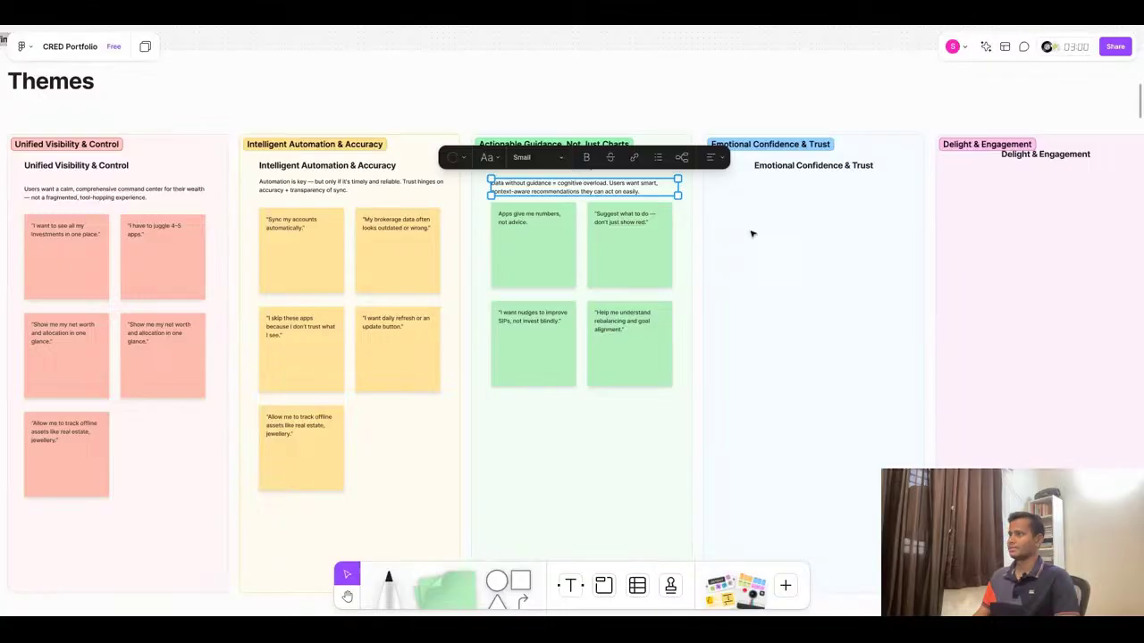
pyautogui.click(751, 234)
pyautogui.moveTo(592, 193); pyautogui.dragTo(598, 194)
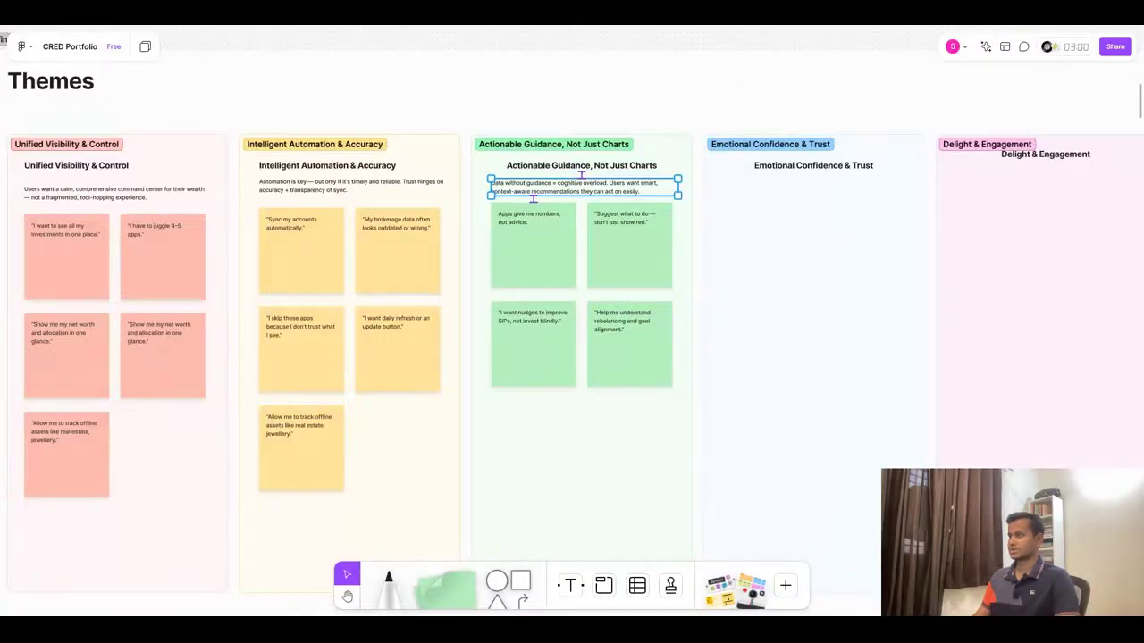
pyautogui.click(864, 250)
# Duplicate the Actionable Guidance column's summary and four notes into the blue Emotional Confidence & Trust column
pyautogui.scroll(3, 866, 250)
pyautogui.moveTo(327, 156)
pyautogui.mouseDown()
pyautogui.moveTo(613, 296)
pyautogui.moveTo(618, 464)
pyautogui.moveTo(326, 153)
pyautogui.mouseUp()
pyautogui.hotkey('ctrl', 'c')
pyautogui.hotkey('ctrl', 'v')
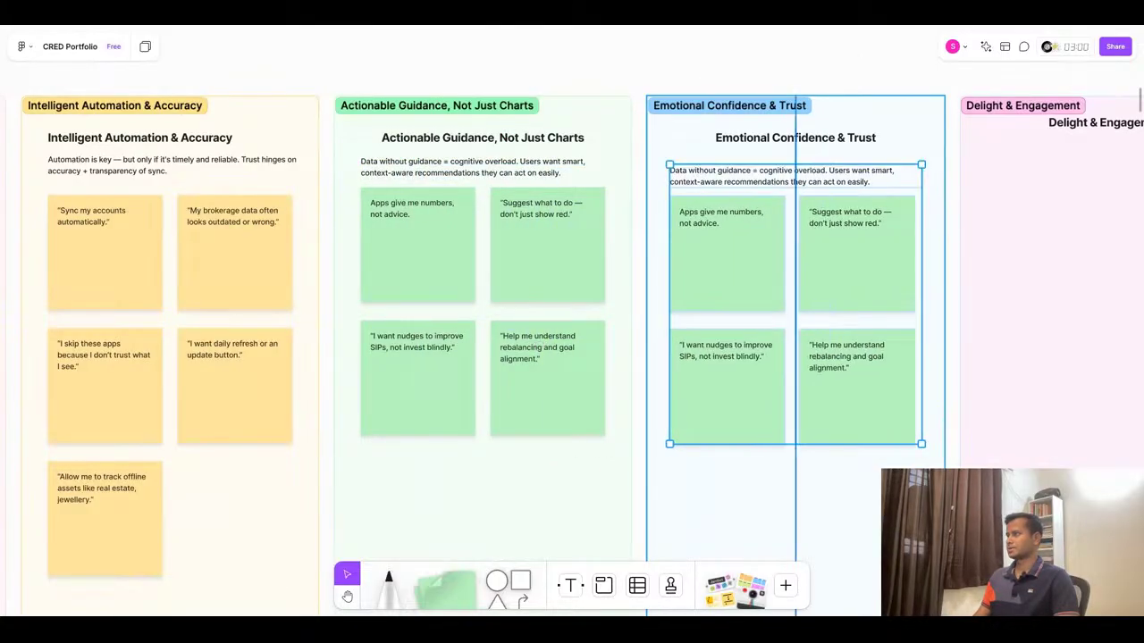
# Recolor the four duplicated green notes in the Emotional Confidence & Trust column light blue
pyautogui.keyDown('shift'); pyautogui.click(718, 184); pyautogui.keyUp('shift')
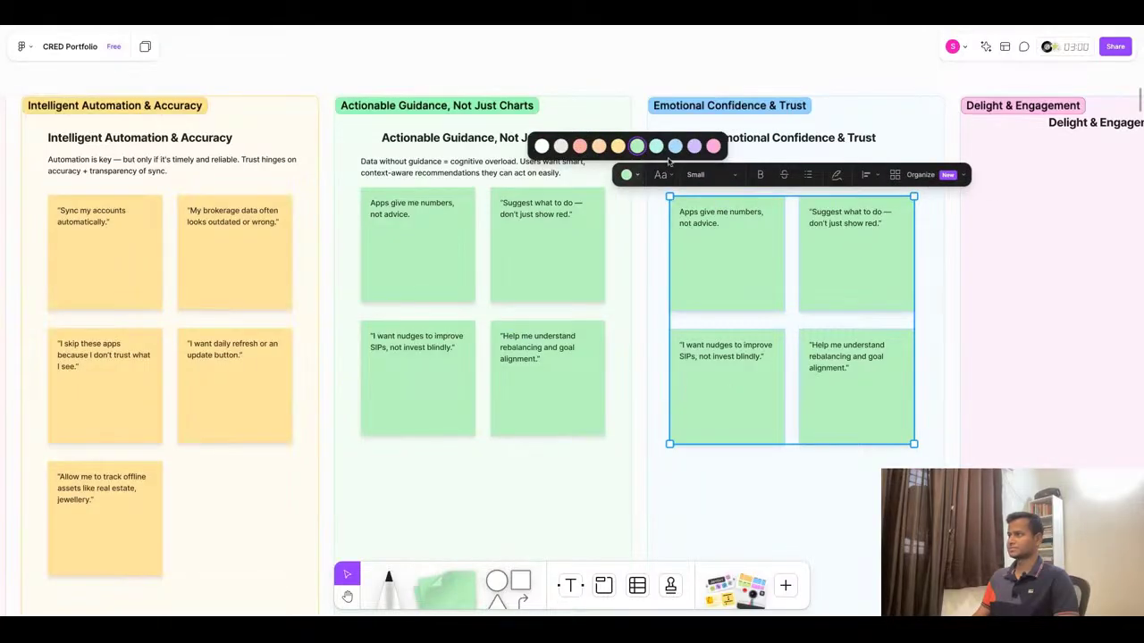
pyautogui.click(675, 146)
pyautogui.click(728, 516)
pyautogui.scroll(-4, 657, 325)
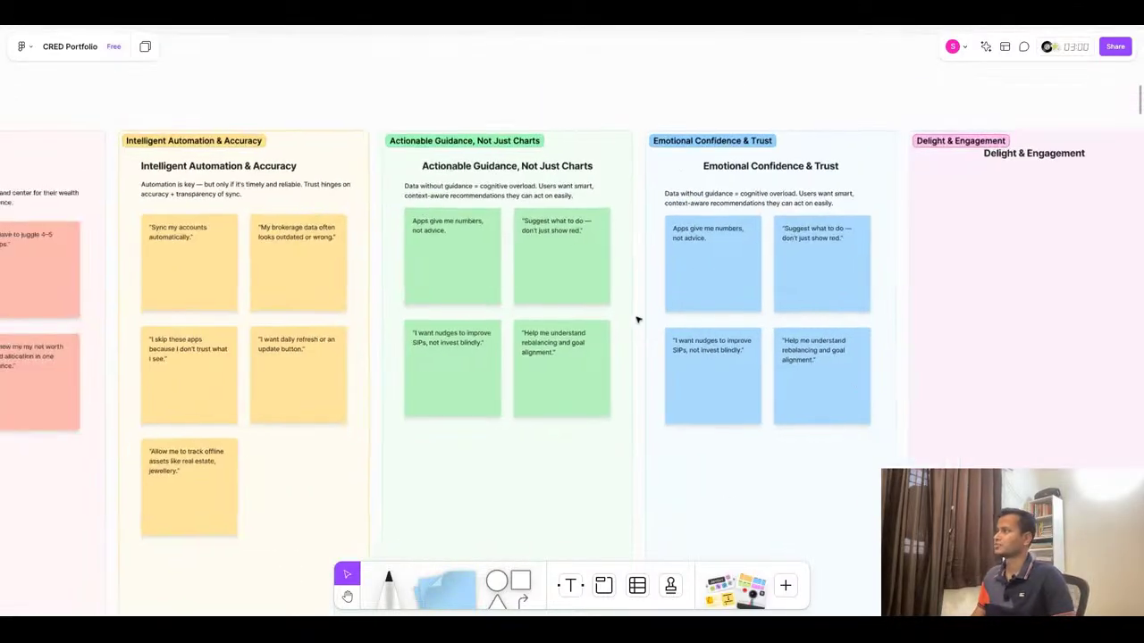
# Replace the blue column's heading text with ChatGPT's fourth theme title, "Tax & Risk Awareness"
pyautogui.scroll(4, 885, 271)
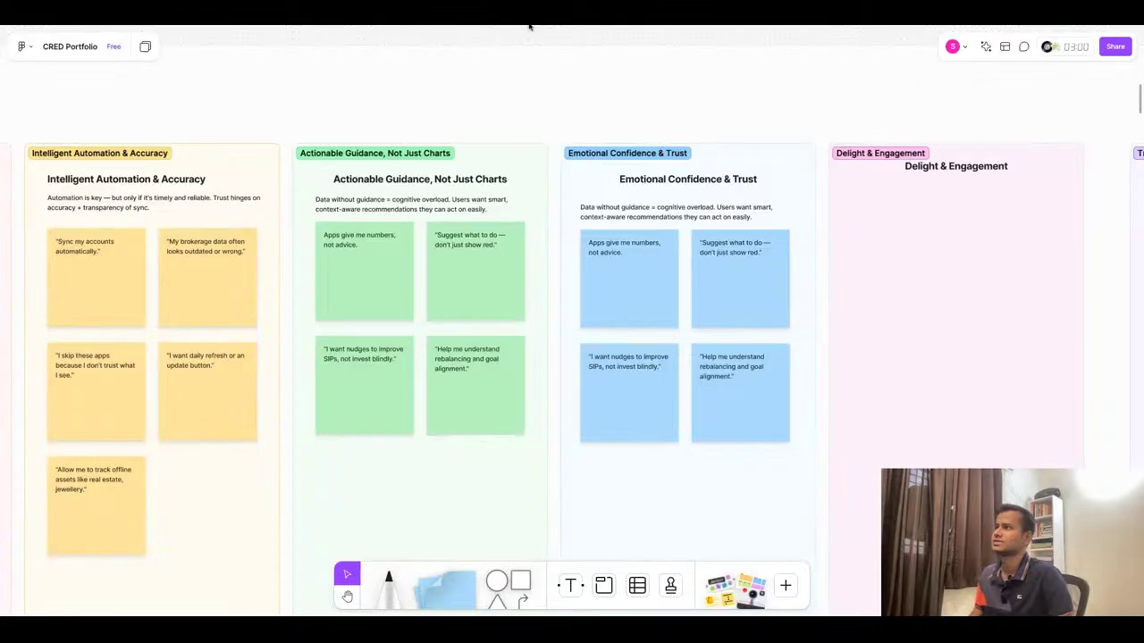
pyautogui.press('super+Tab')
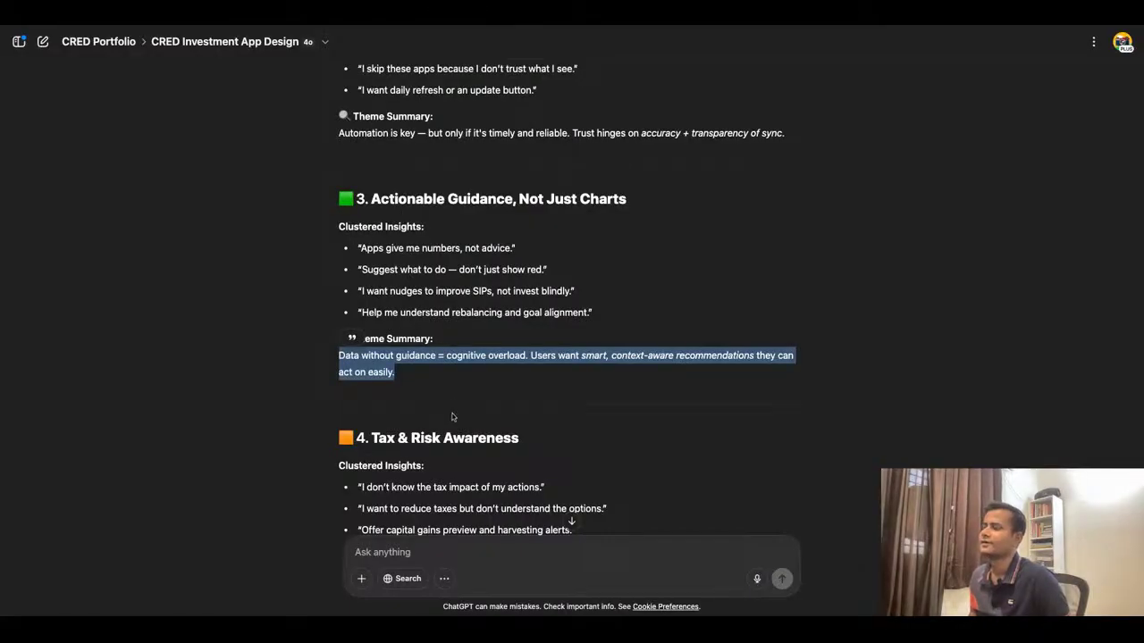
pyautogui.scroll(-5, 452, 417)
pyautogui.moveTo(372, 186); pyautogui.dragTo(519, 187)
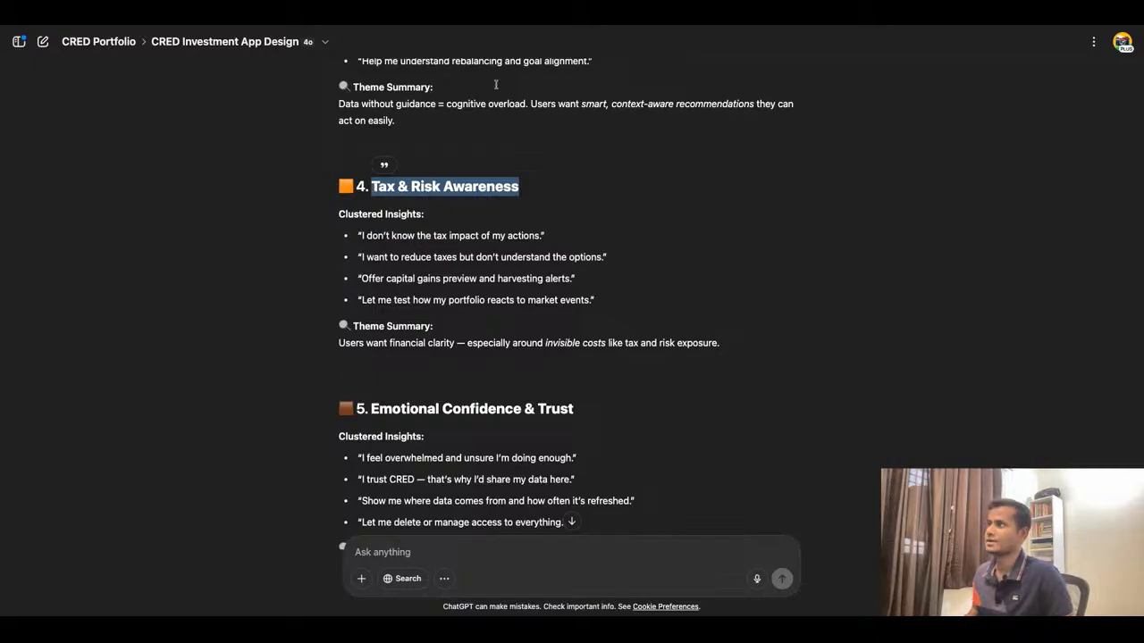
pyautogui.press('super+Tab')
pyautogui.doubleClick(664, 178)
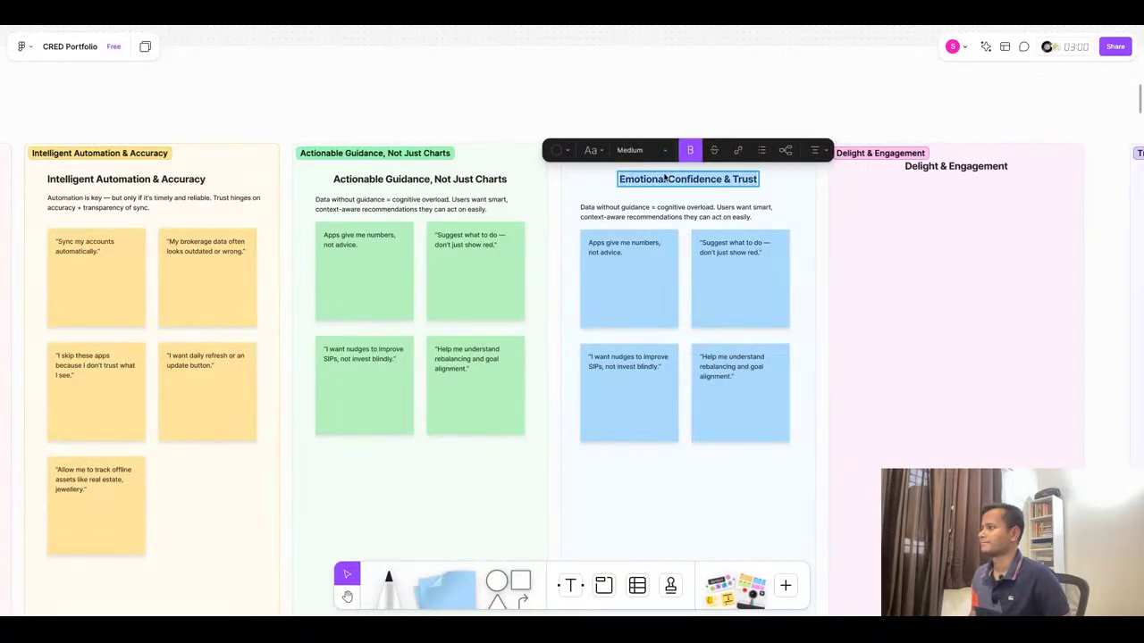
pyautogui.hotkey('ctrl', 'v')
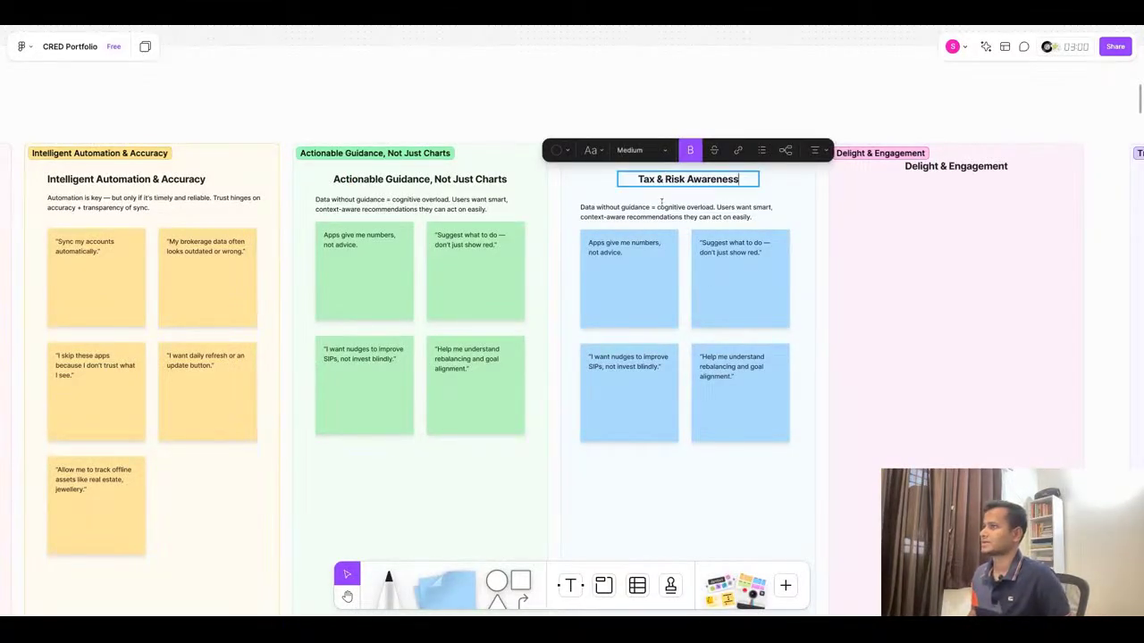
# Left-align the "Actionable Guidance, Not Just Charts" heading and line it up with the left edge of its summary
pyautogui.doubleClick(420, 179)
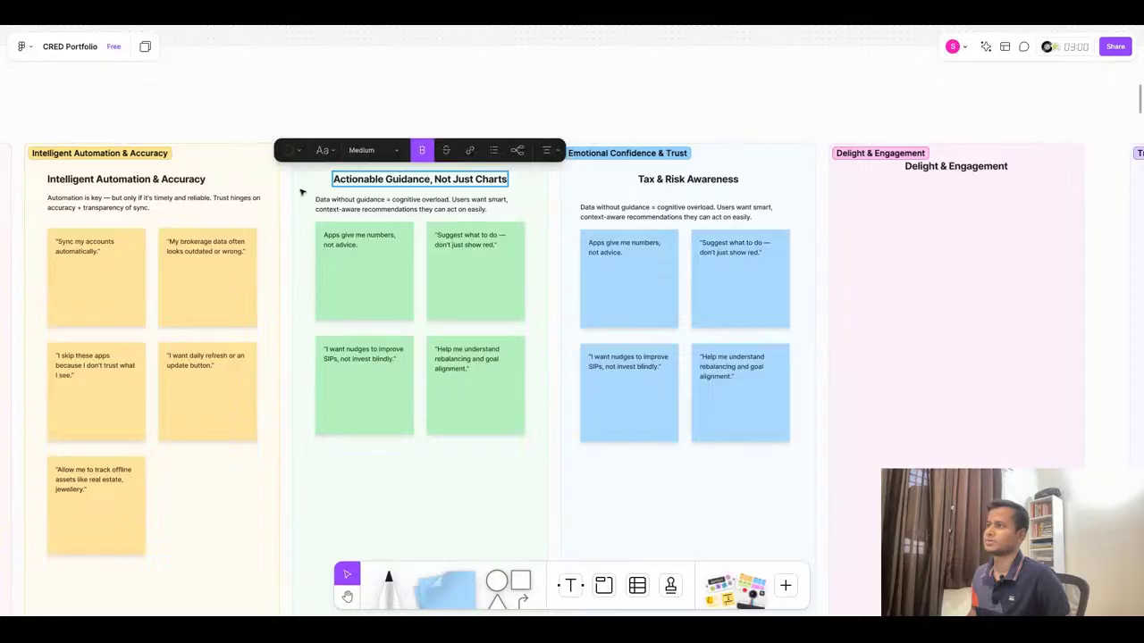
pyautogui.press('Escape')
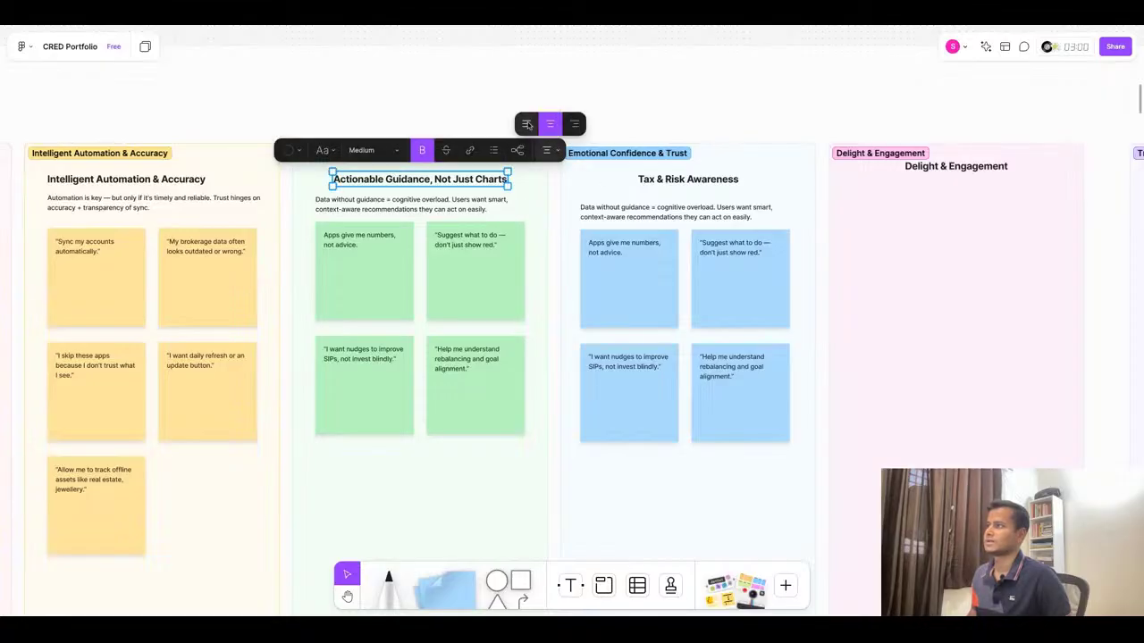
pyautogui.keyDown('shift'); pyautogui.click(347, 198); pyautogui.keyUp('shift')
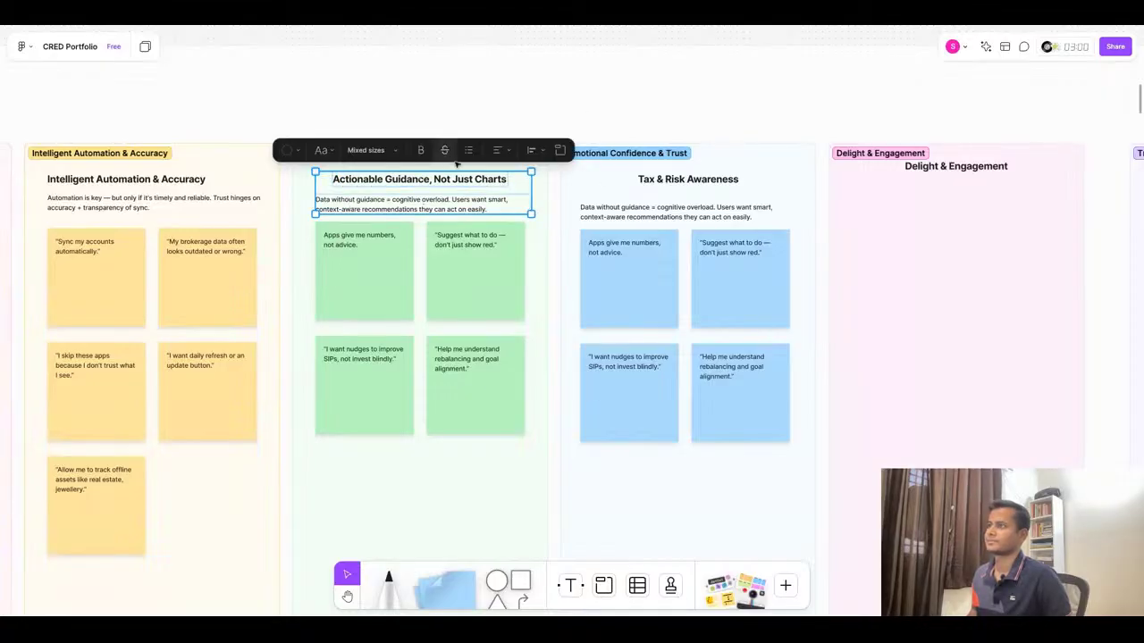
pyautogui.click(353, 191)
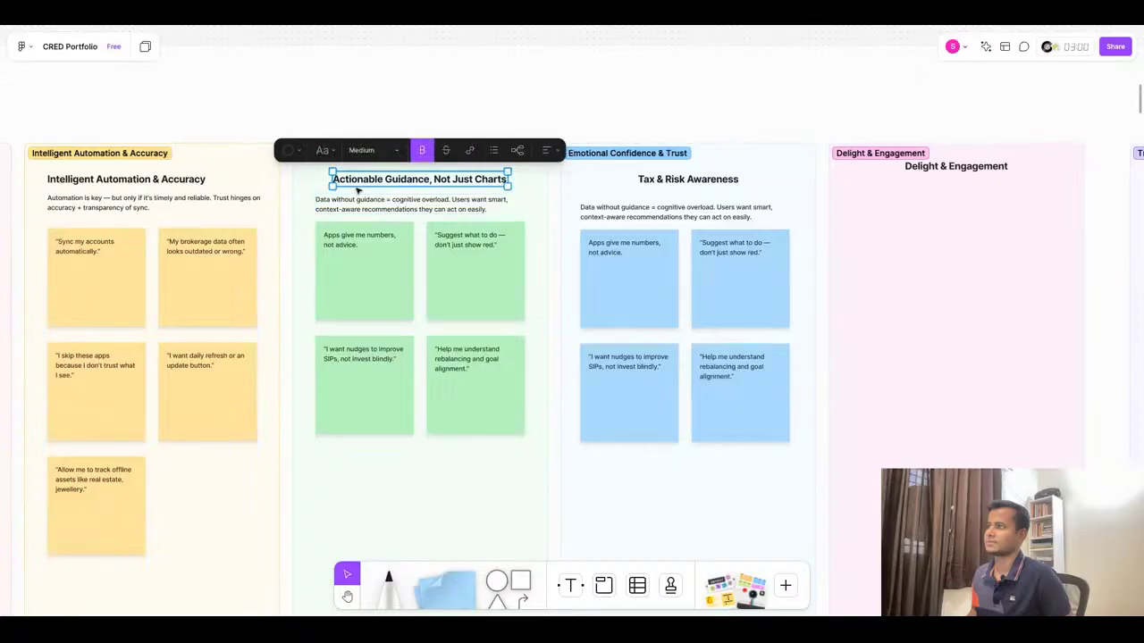
# Left-align the "Tax & Risk Awareness" heading and line it up with the left edge of the summary below it
pyautogui.click(708, 184)
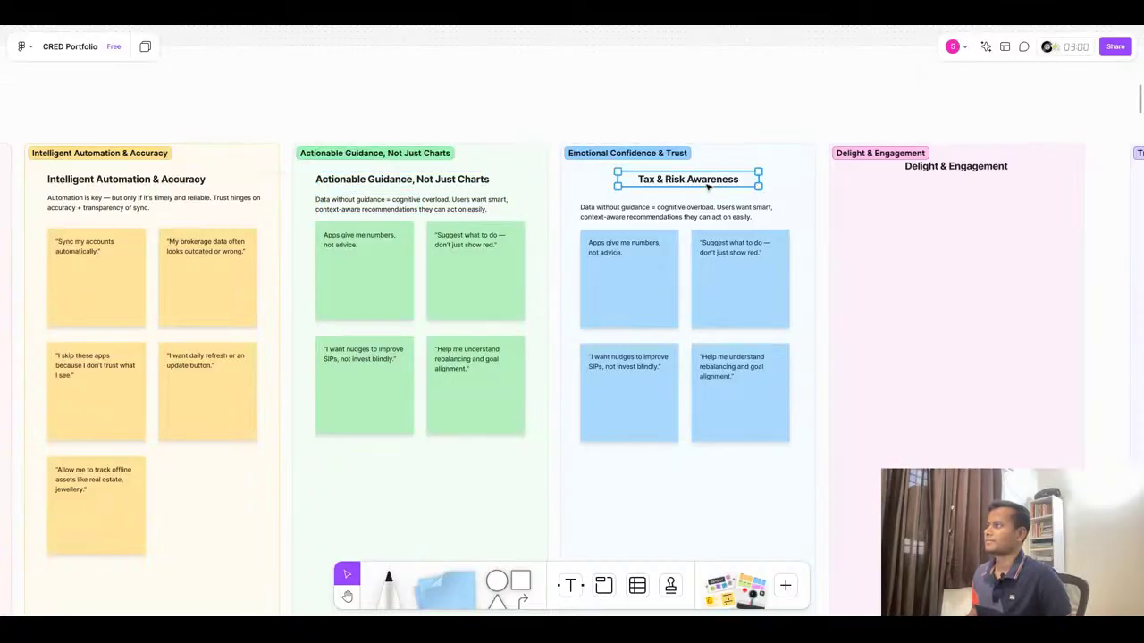
pyautogui.click(810, 152)
pyautogui.click(789, 125)
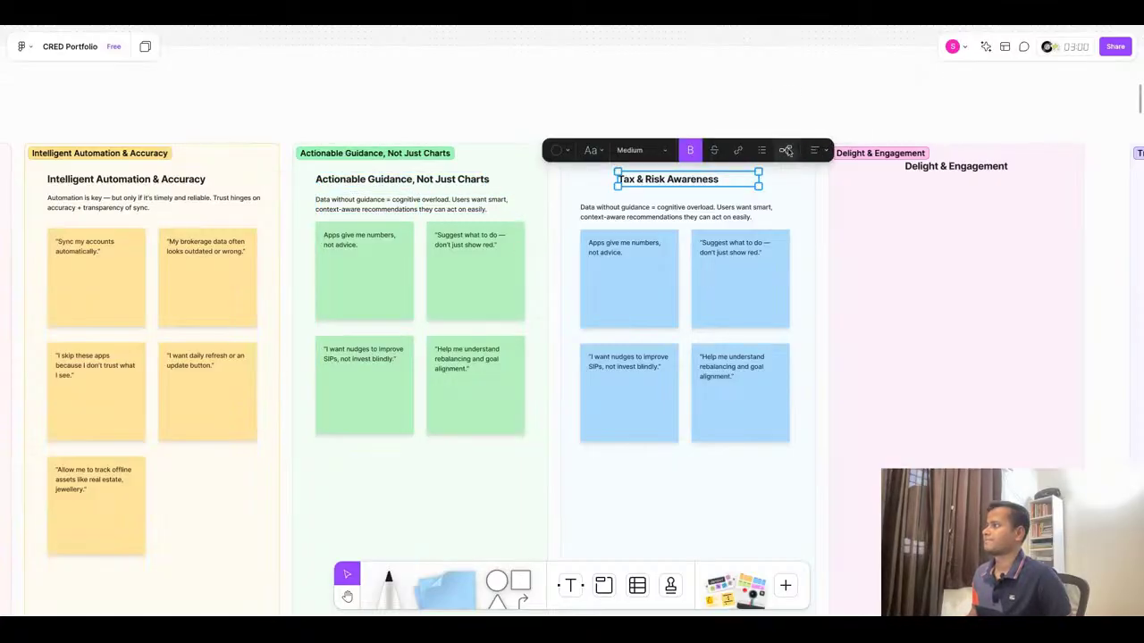
# Move the blue column's summary slightly up so it sits between the Tax & Risk Awareness heading and the notes
pyautogui.click(638, 215)
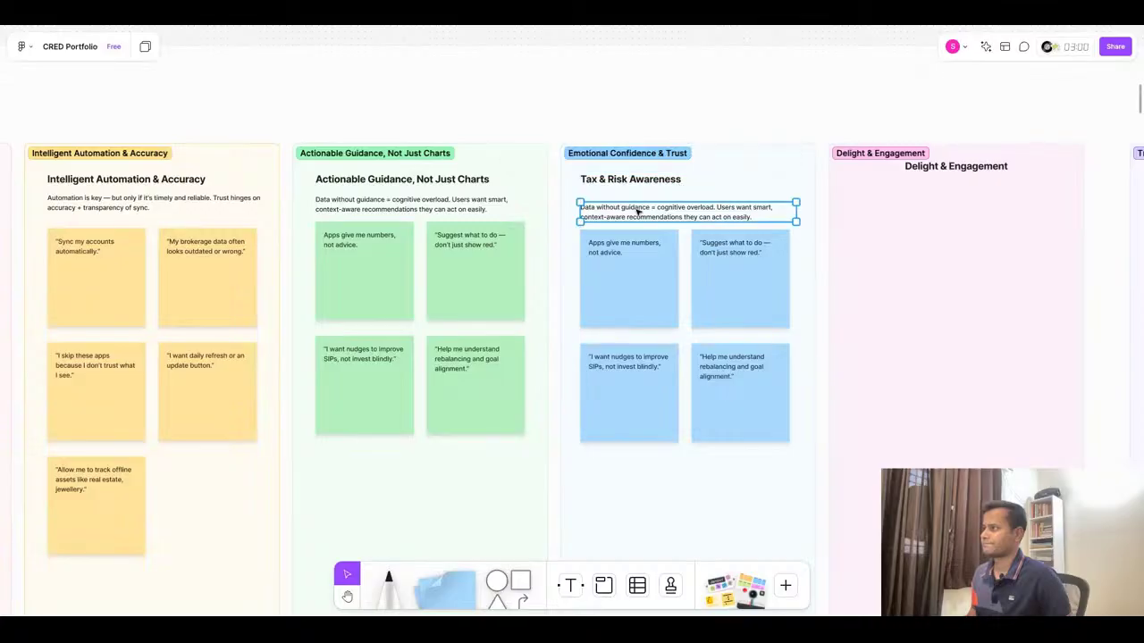
pyautogui.moveTo(637, 220); pyautogui.dragTo(640, 211)
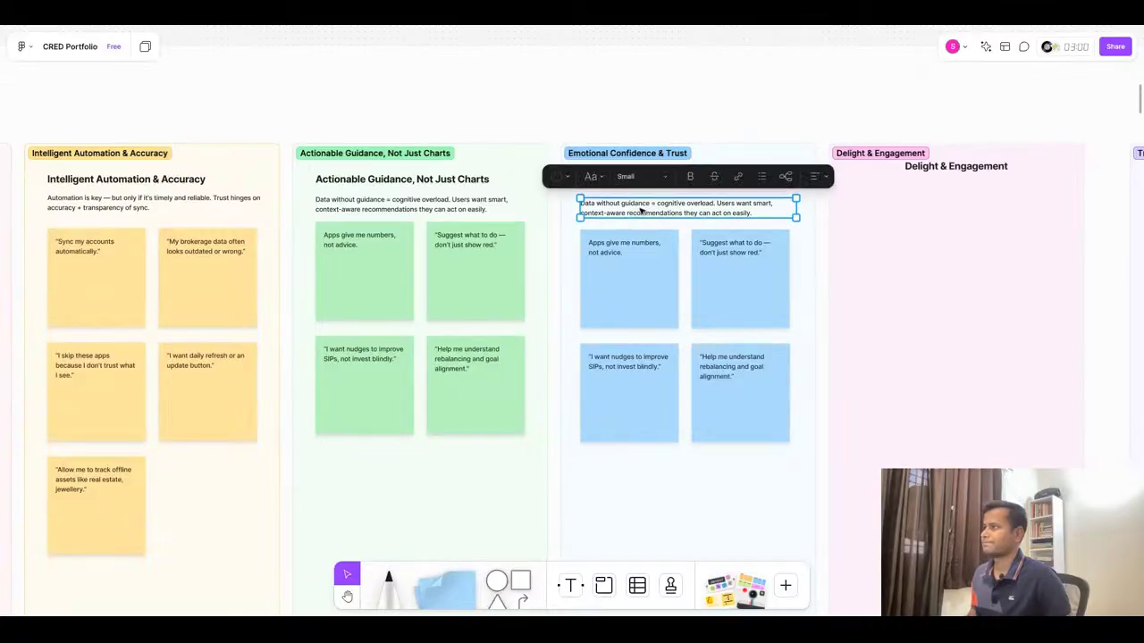
pyautogui.scroll(5, 643, 211)
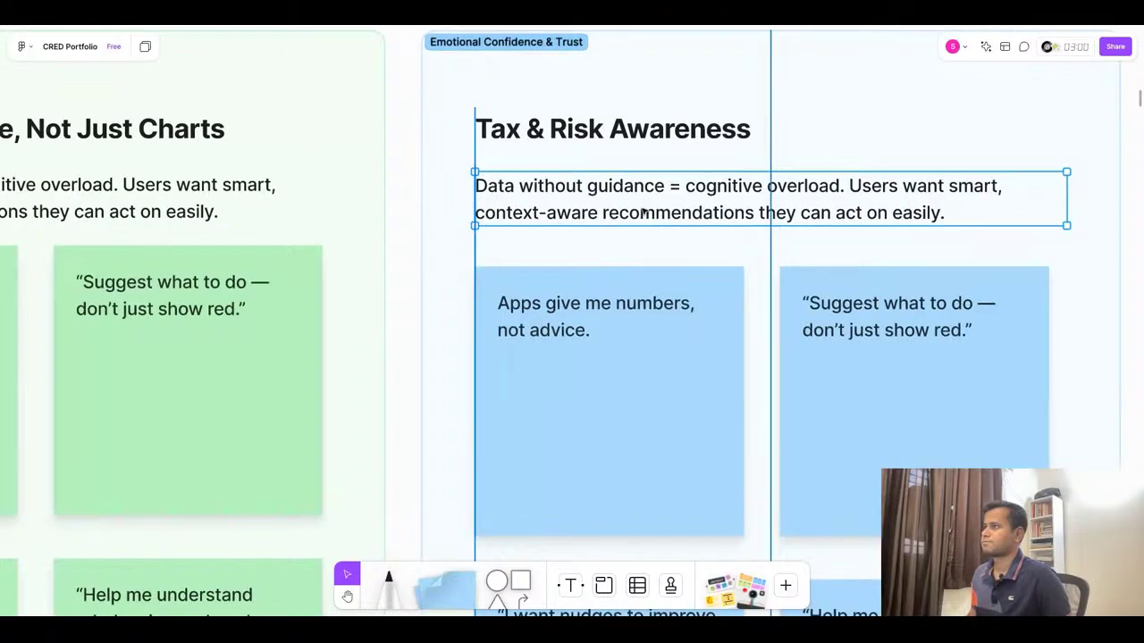
pyautogui.scroll(-3, 644, 210)
pyautogui.moveTo(643, 209); pyautogui.dragTo(644, 230)
# Replace the first blue note's text with ChatGPT's insight "I don't know the tax impact of my actions."
pyautogui.hotkey('alt', 'Tab')
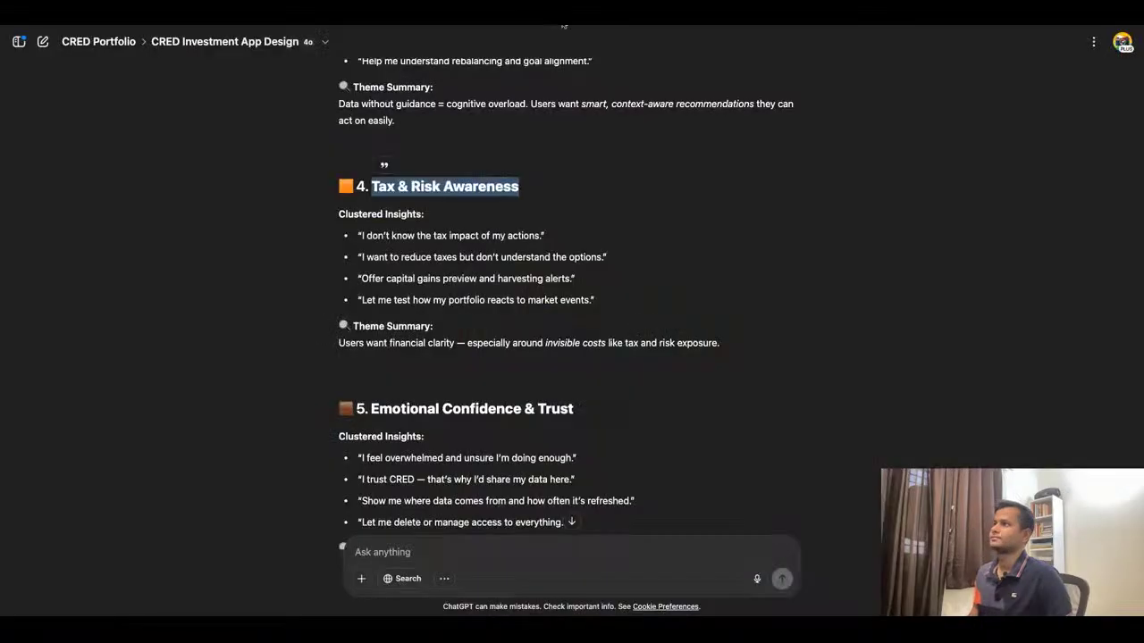
pyautogui.tripleClick(416, 235)
pyautogui.hotkey('ctrl', 'c')
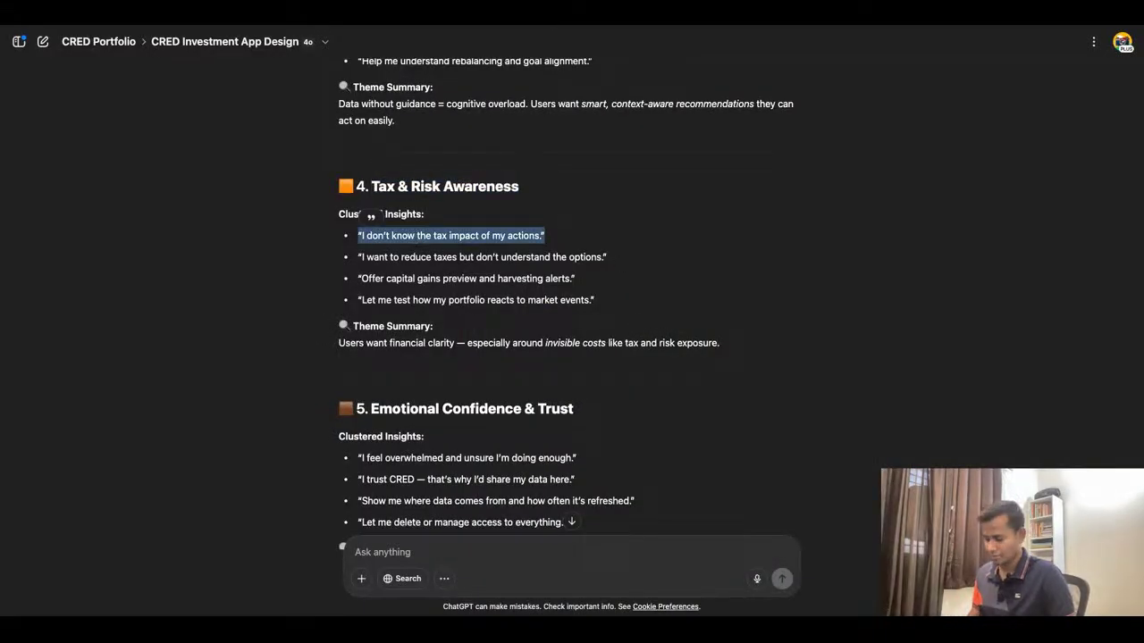
pyautogui.hotkey('alt', 'Tab')
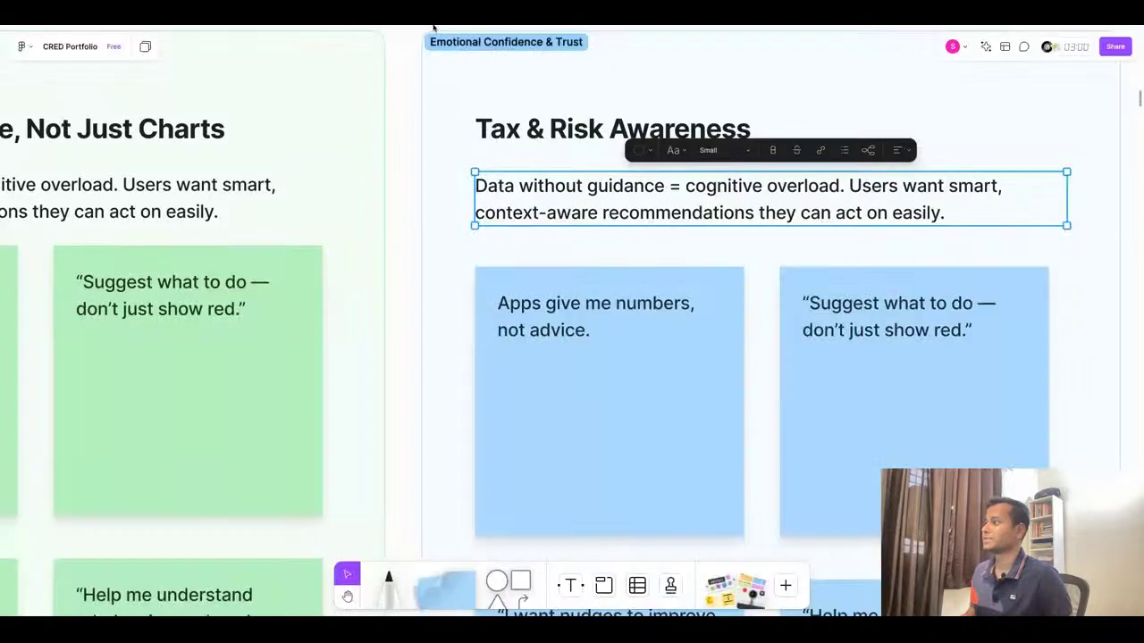
pyautogui.click(562, 313)
pyautogui.doubleClick(561, 313)
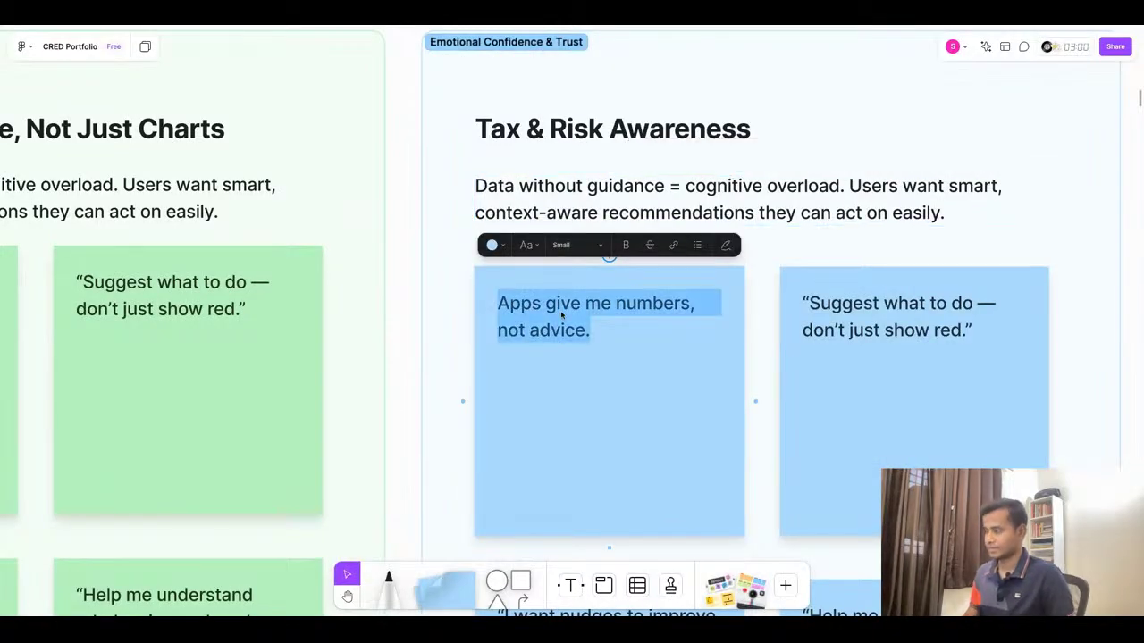
pyautogui.hotkey('ctrl', 'v')
pyautogui.hotkey('alt', 'Tab')
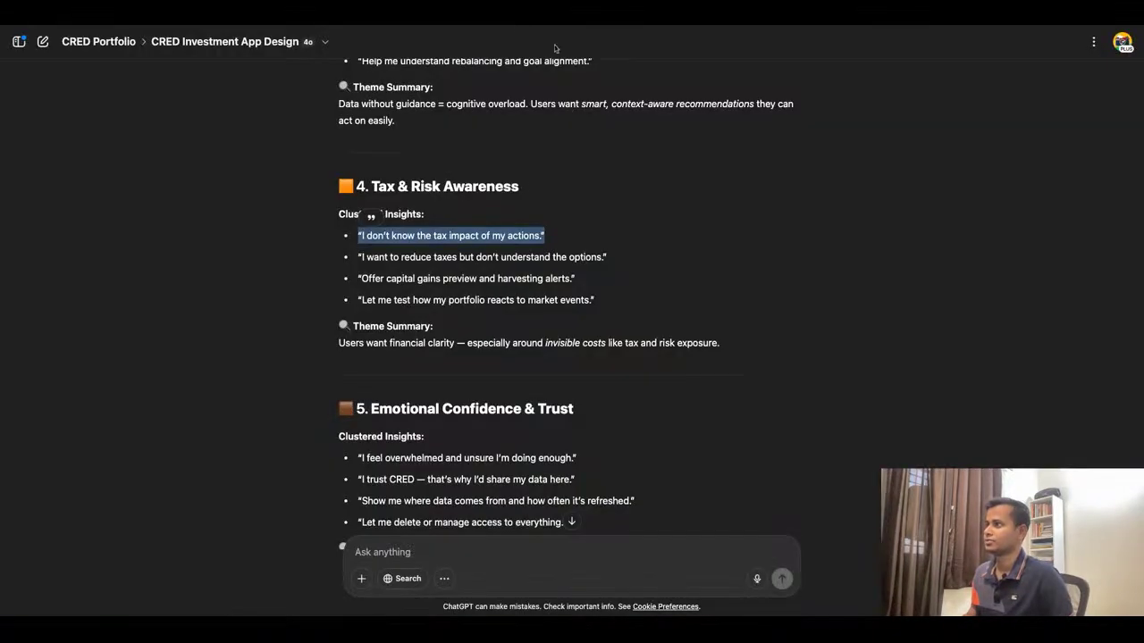
pyautogui.tripleClick(468, 257)
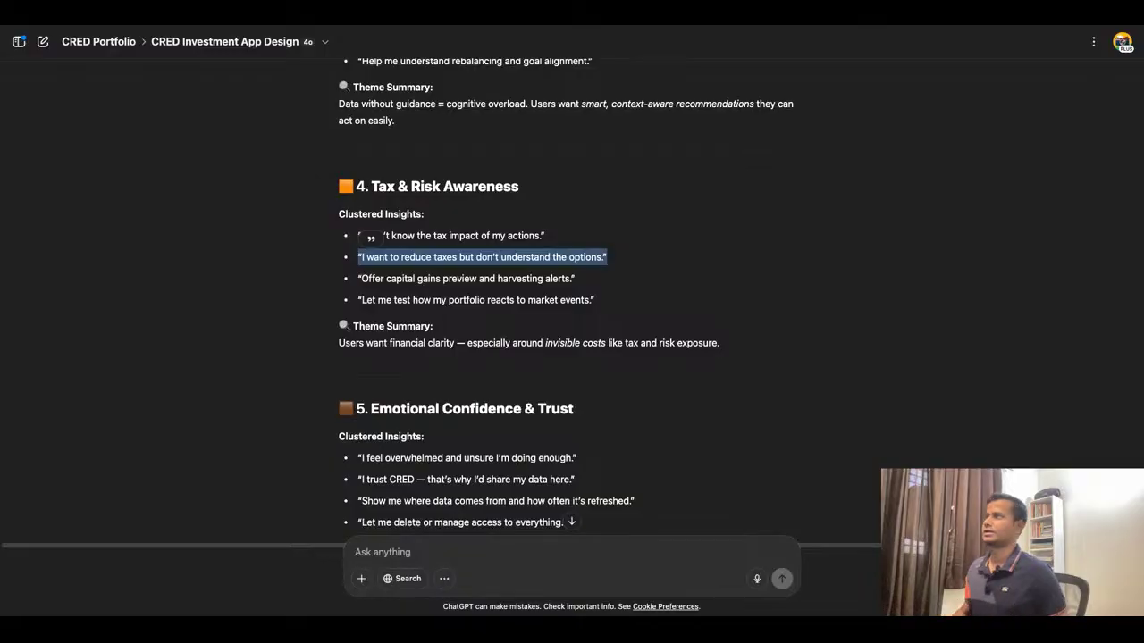
pyautogui.press('super+Tab')
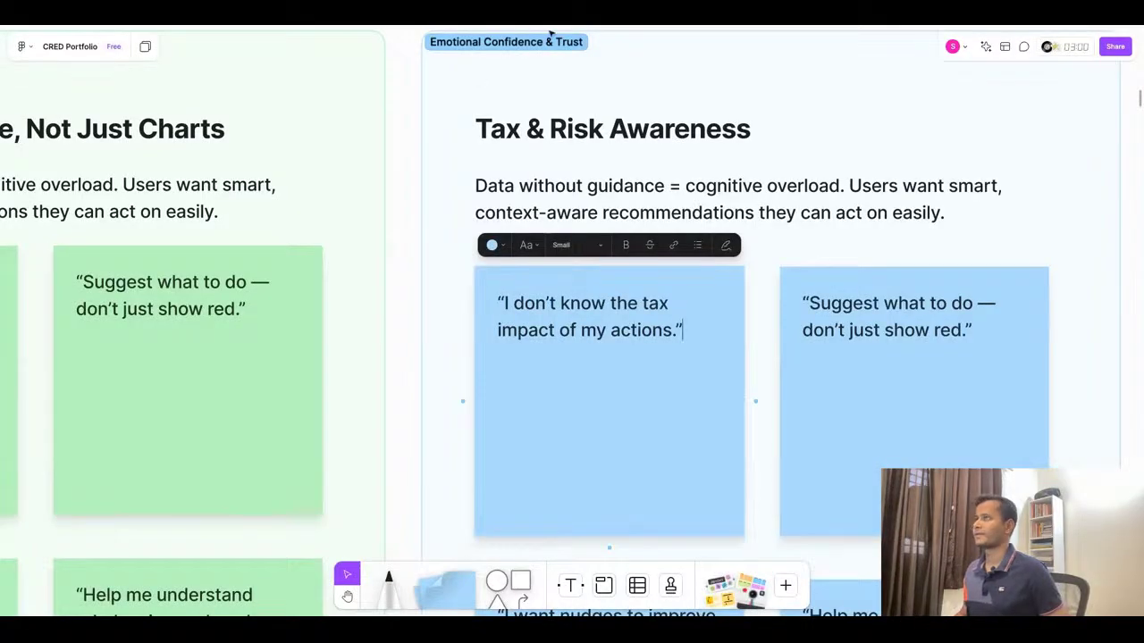
# Replace the second blue note's text with ChatGPT's insight "Offer capital gains preview and harvesting alerts."
pyautogui.press('super+Tab')
pyautogui.tripleClick(449, 278)
pyautogui.hotkey('ctrl', 'c')
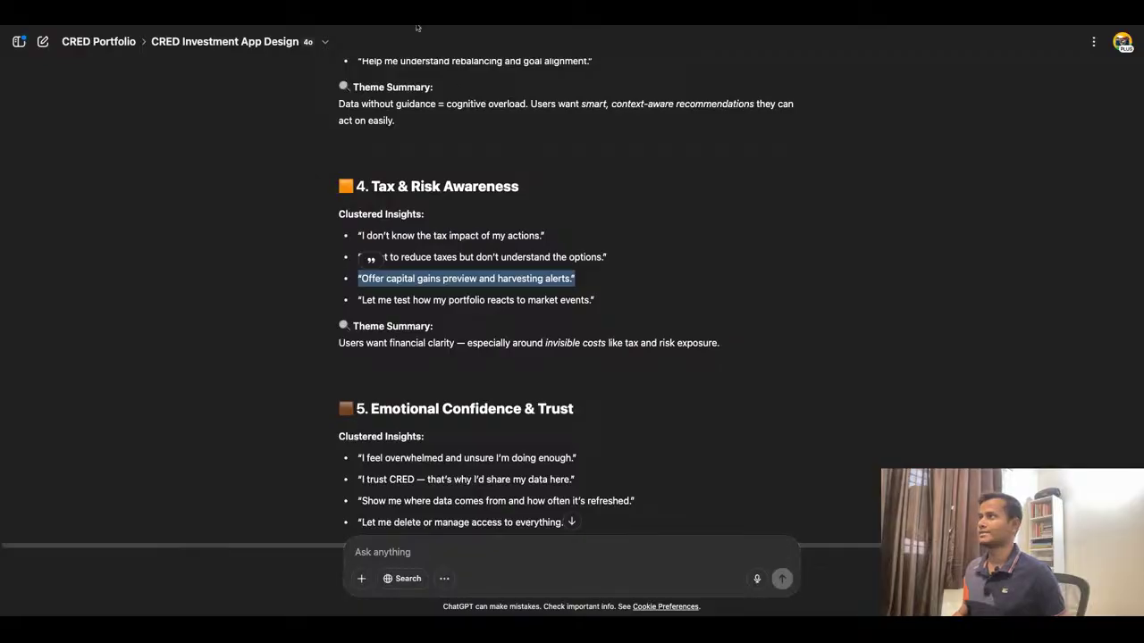
pyautogui.press('super+Tab')
pyautogui.doubleClick(865, 333)
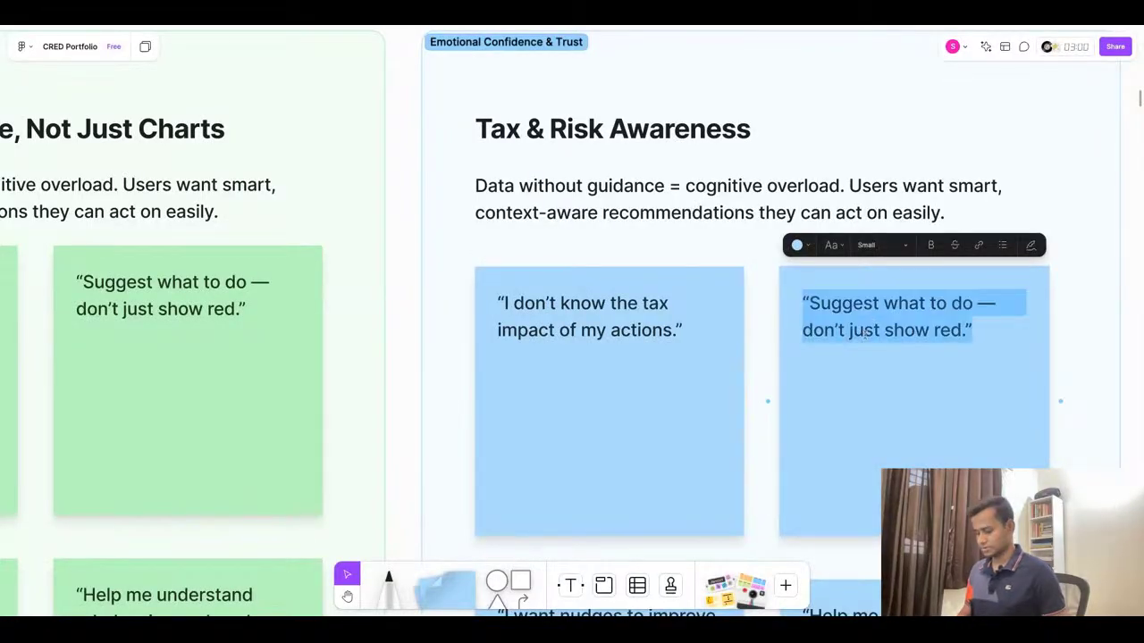
pyautogui.hotkey('ctrl', 'v')
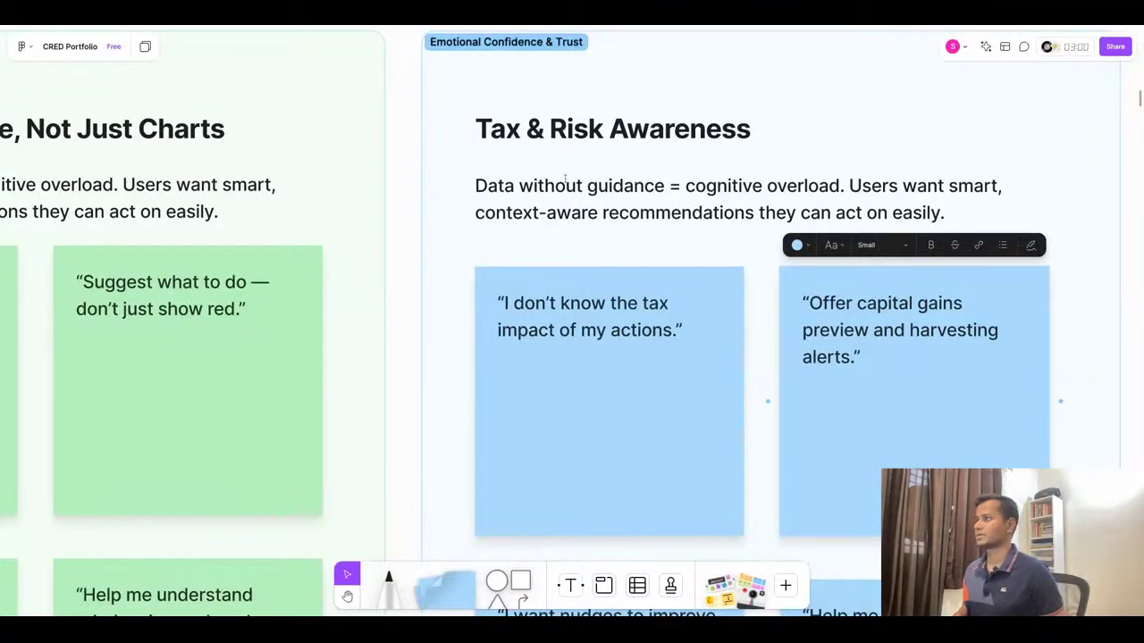
# Replace the third blue note's text with ChatGPT's insight "Let me test how my portfolio reacts to market events."
pyautogui.scroll(-5, 530, 281)
pyautogui.scroll(2, 607, 433)
pyautogui.press('super+Tab')
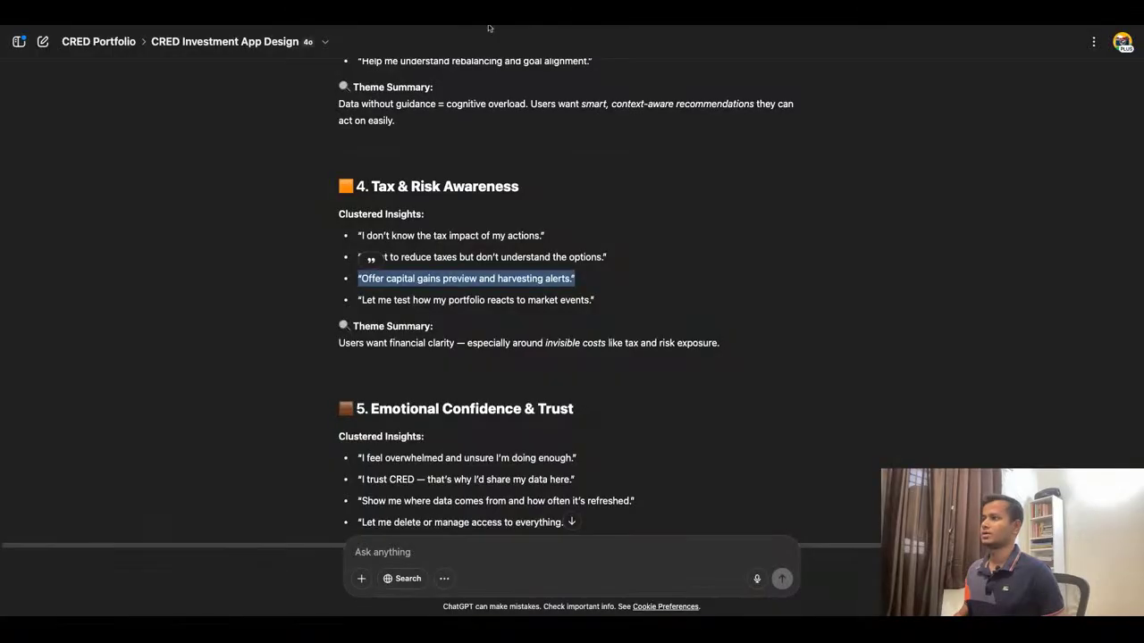
pyautogui.moveTo(358, 300); pyautogui.dragTo(614, 309)
pyautogui.hotkey('ctrl', 'c')
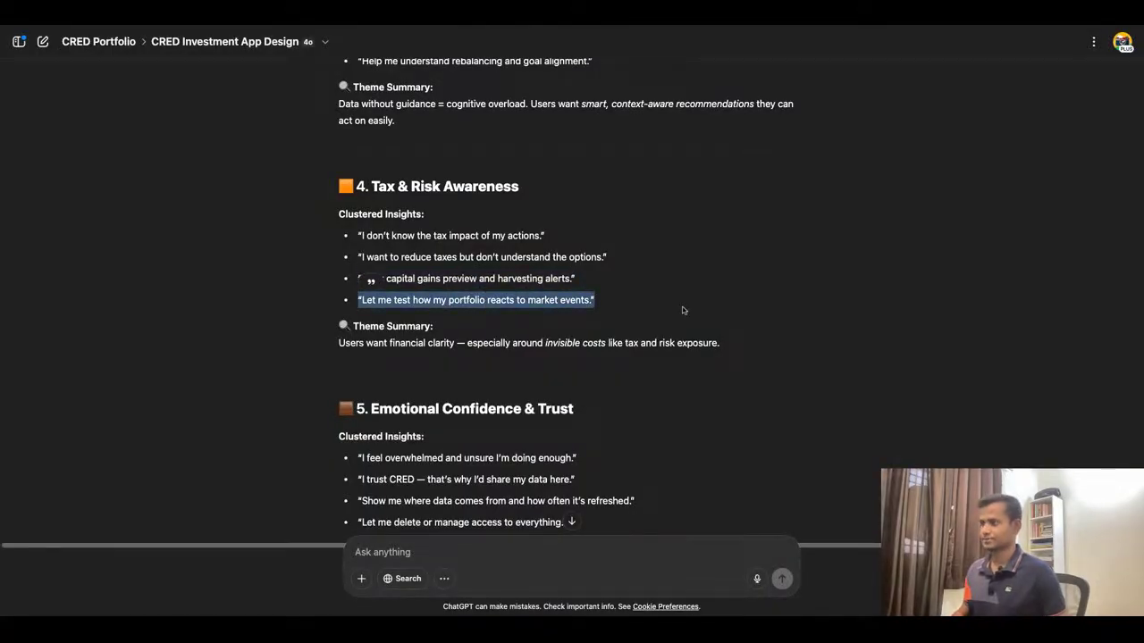
pyautogui.click(438, 27)
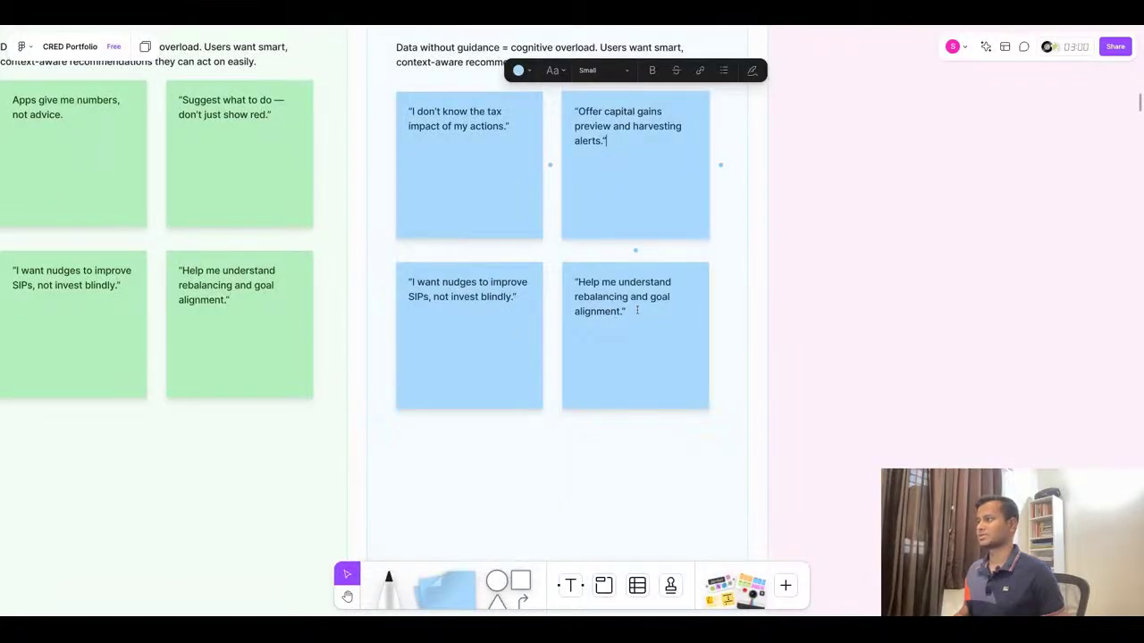
pyautogui.doubleClick(477, 294)
pyautogui.hotkey('ctrl', 'v')
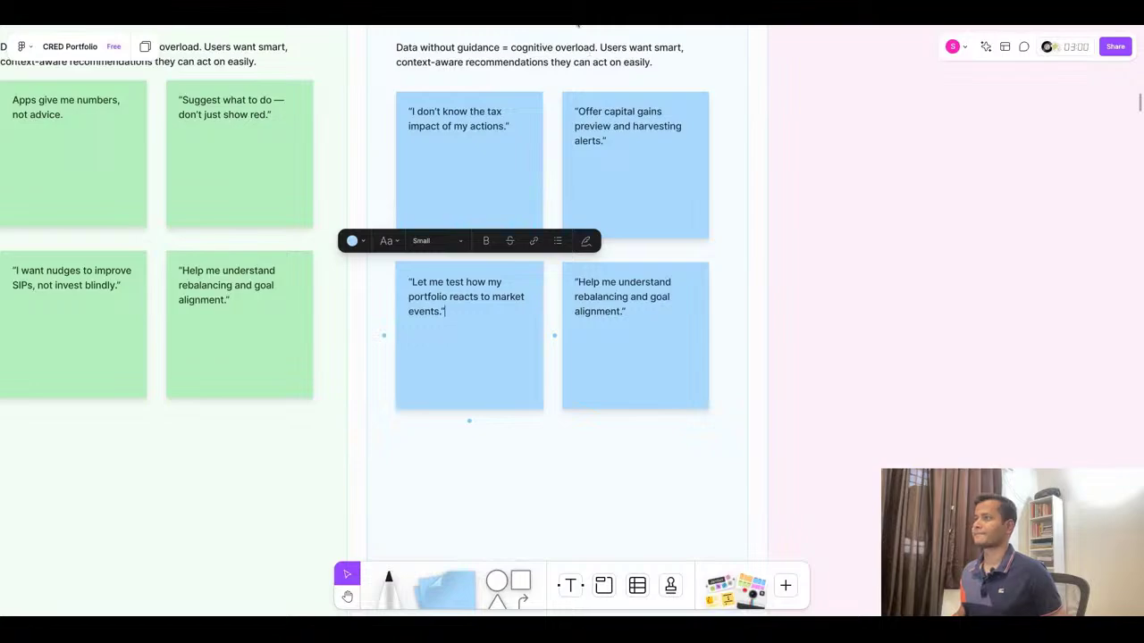
# Replace the fourth blue note's text with ChatGPT's "Offer capital gains preview and harvesting alerts." and deselect the note
pyautogui.click(578, 25)
pyautogui.click(516, 298)
pyautogui.tripleClick(489, 280)
pyautogui.hotkey('ctrl', 'c')
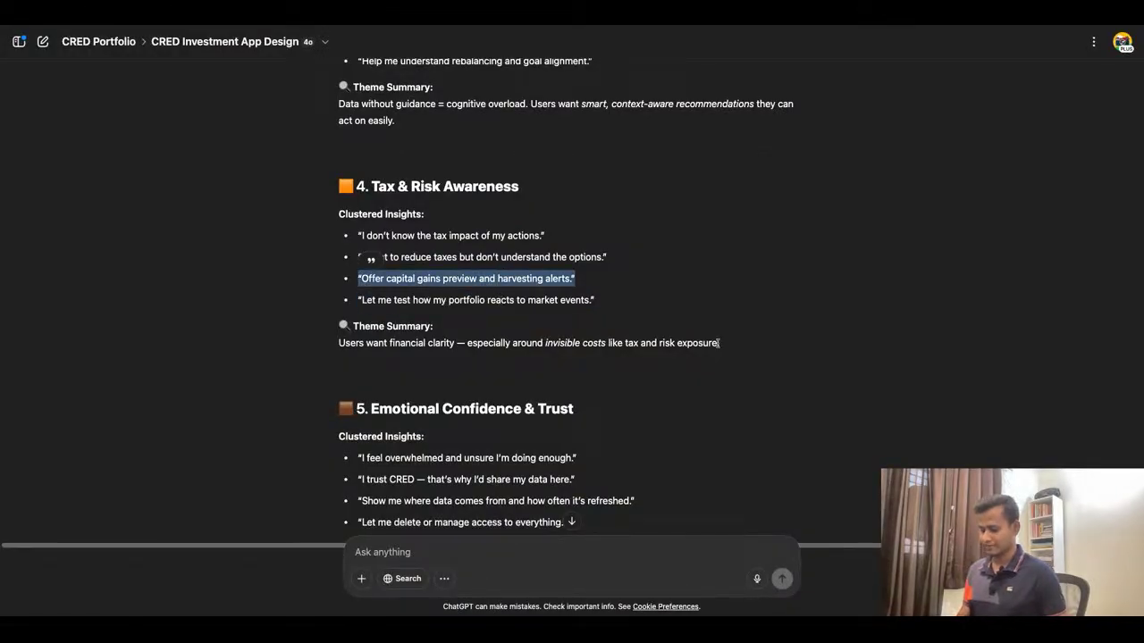
pyautogui.hotkey('ctrl', 'Tab')
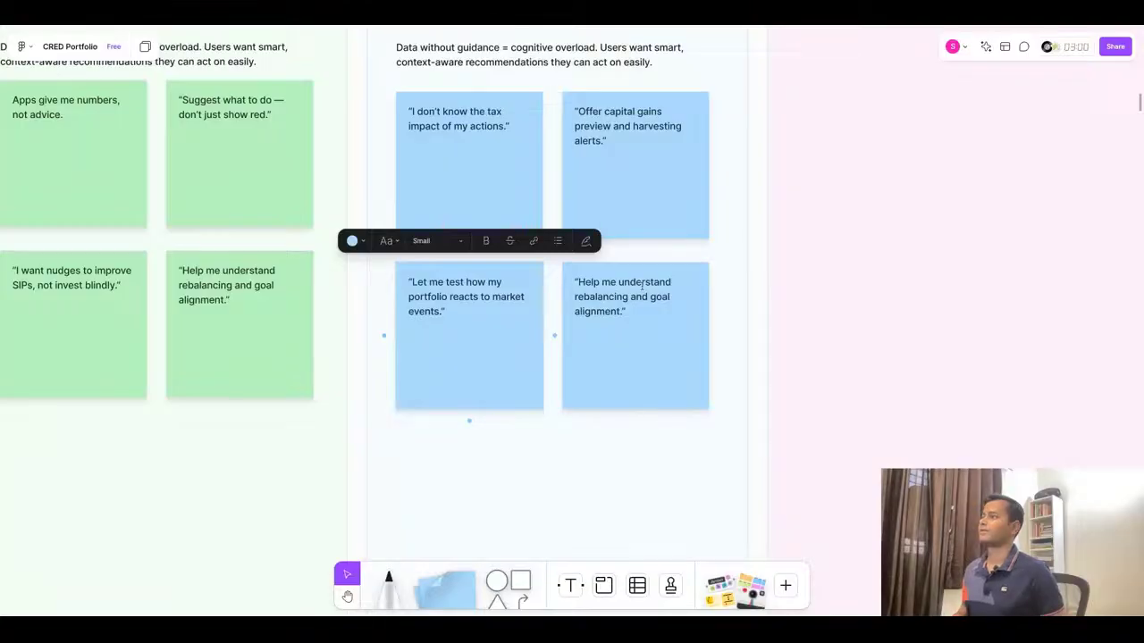
pyautogui.tripleClick(642, 290)
pyautogui.hotkey('ctrl', 'v')
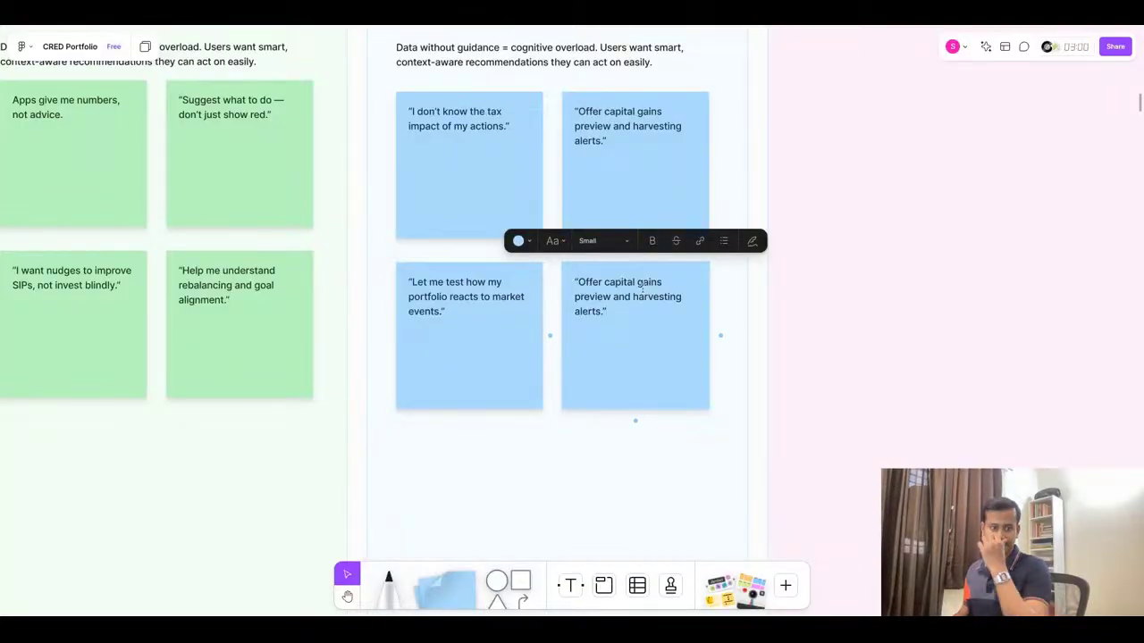
pyautogui.click(762, 358)
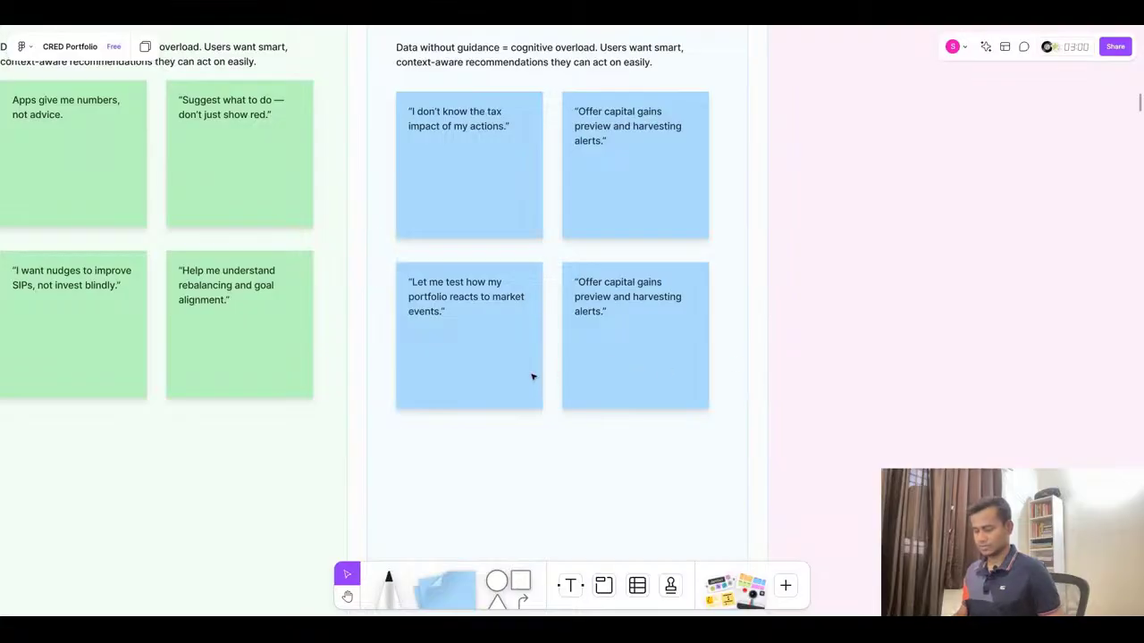
pyautogui.scroll(-3, 464, 353)
pyautogui.scroll(-3, 465, 353)
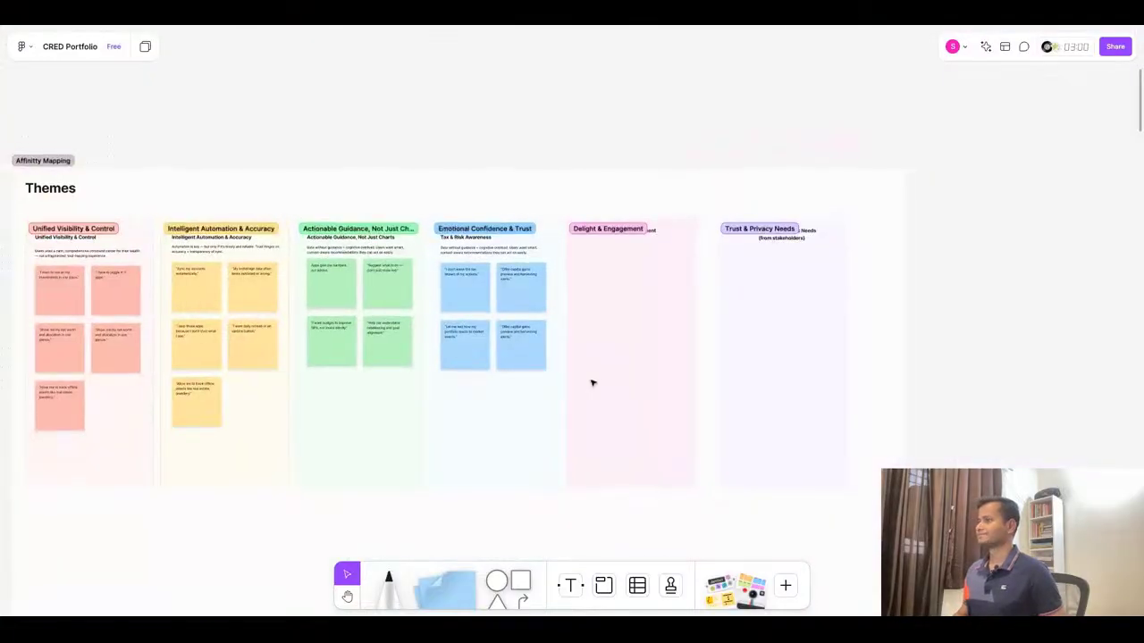
pyautogui.scroll(2, 617, 378)
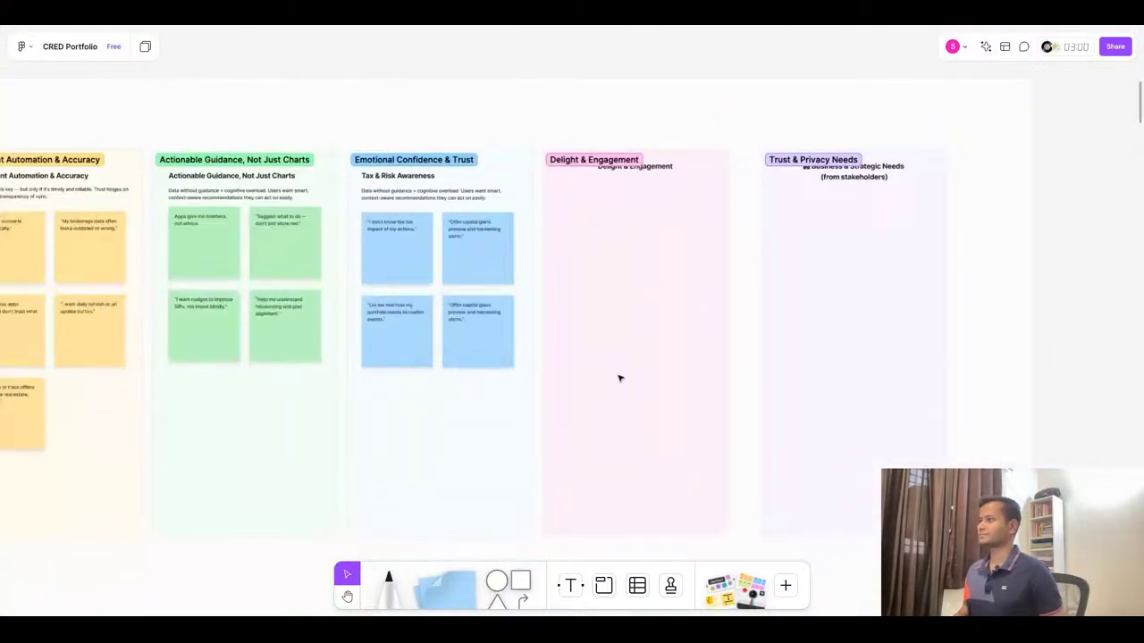
pyautogui.click(340, 211)
pyautogui.press('Escape')
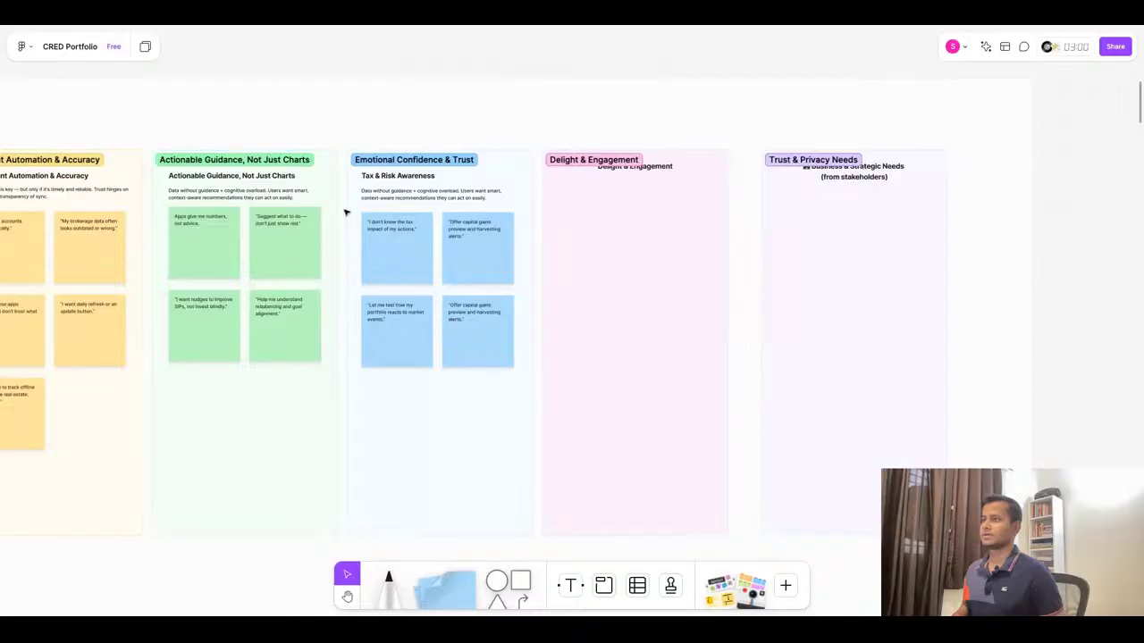
pyautogui.moveTo(347, 210); pyautogui.dragTo(534, 351)
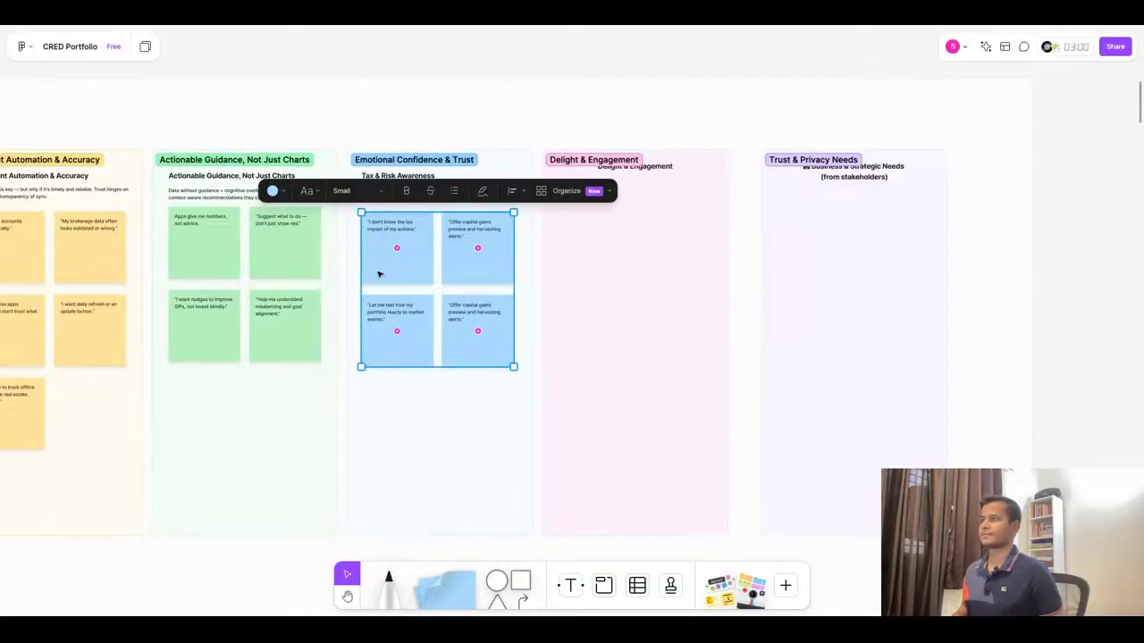
pyautogui.click(369, 220)
# Copy ChatGPT's Tax & Risk Awareness theme summary "Users want financial clarity — especially around invisible costs like tax and risk exposure." and return to FigJam
pyautogui.scroll(5, 369, 220)
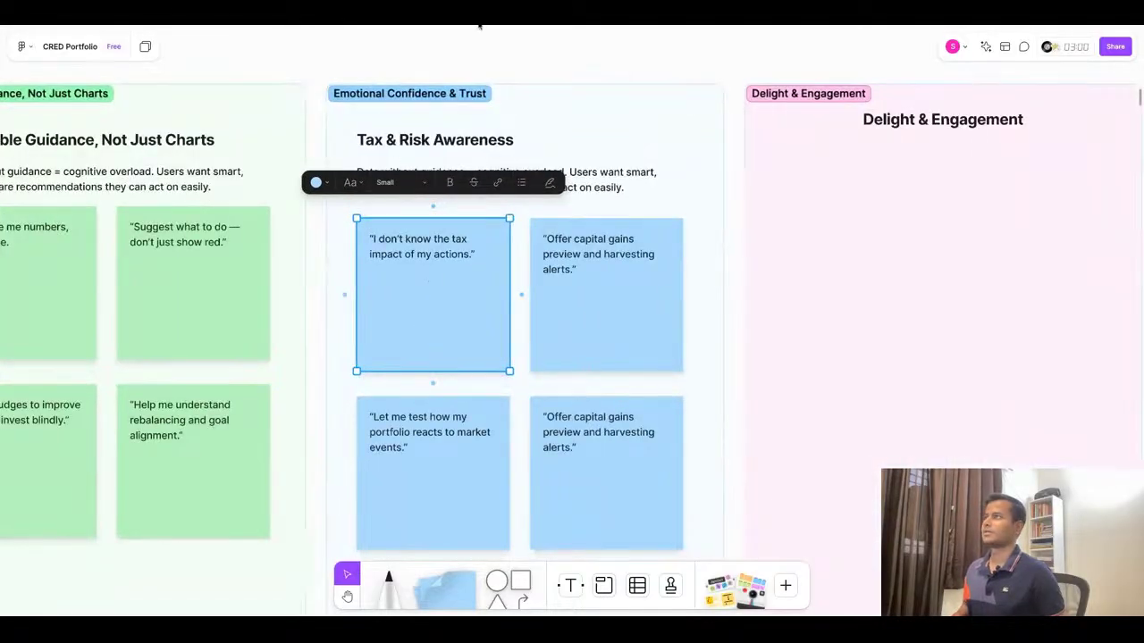
pyautogui.press('super+Tab')
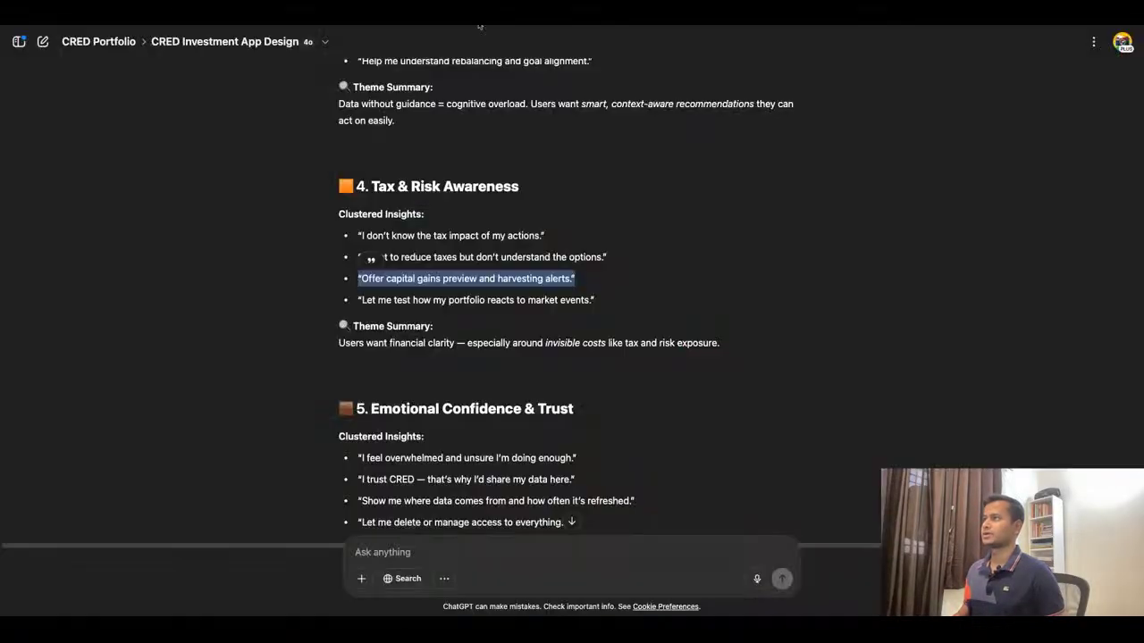
pyautogui.tripleClick(400, 347)
pyautogui.hotkey('ctrl', 'c')
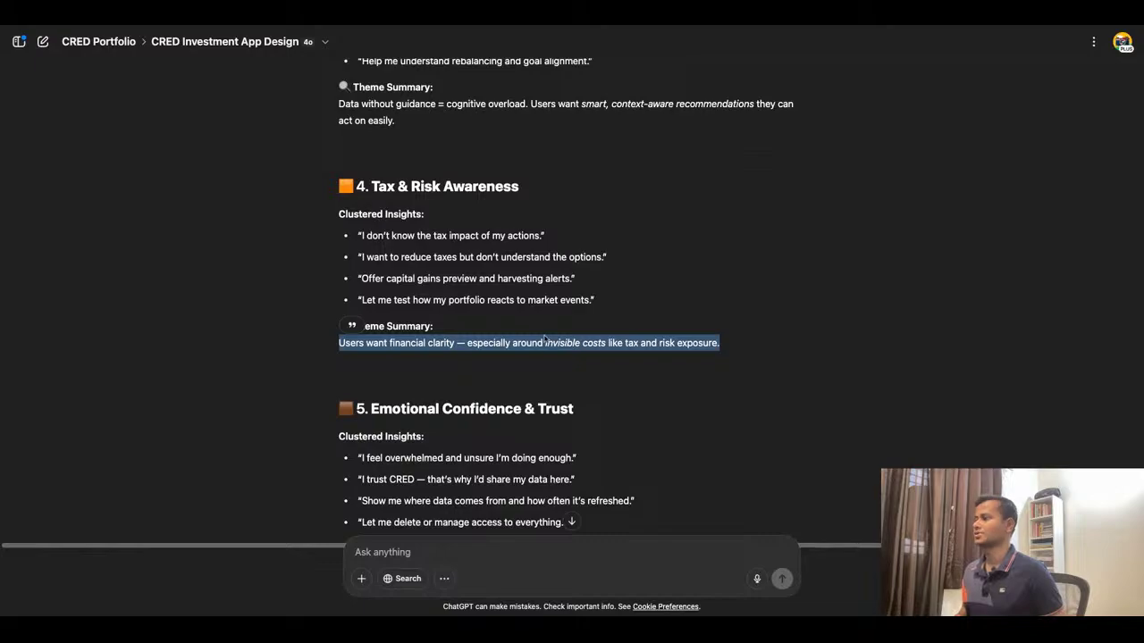
pyautogui.press('super+Tab')
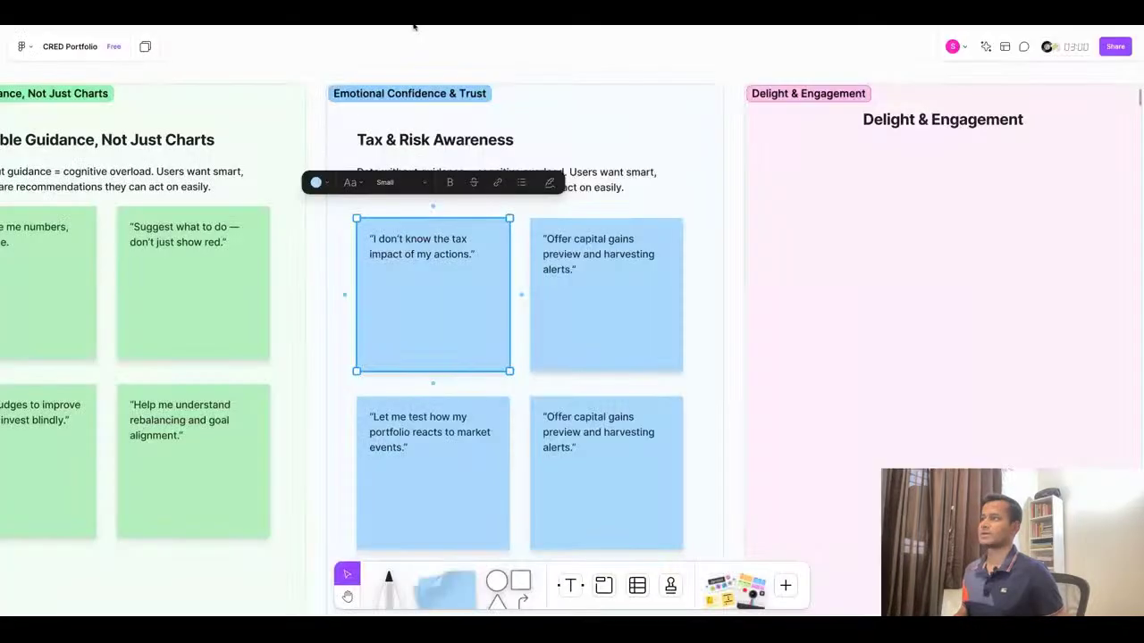
# Replace the description under Tax & Risk Awareness with the copied summary "Users want financial clarity — especially around invisible costs like tax and risk exposure."
pyautogui.click(614, 189)
pyautogui.click(608, 187)
pyautogui.hotkey('ctrl', 'v')
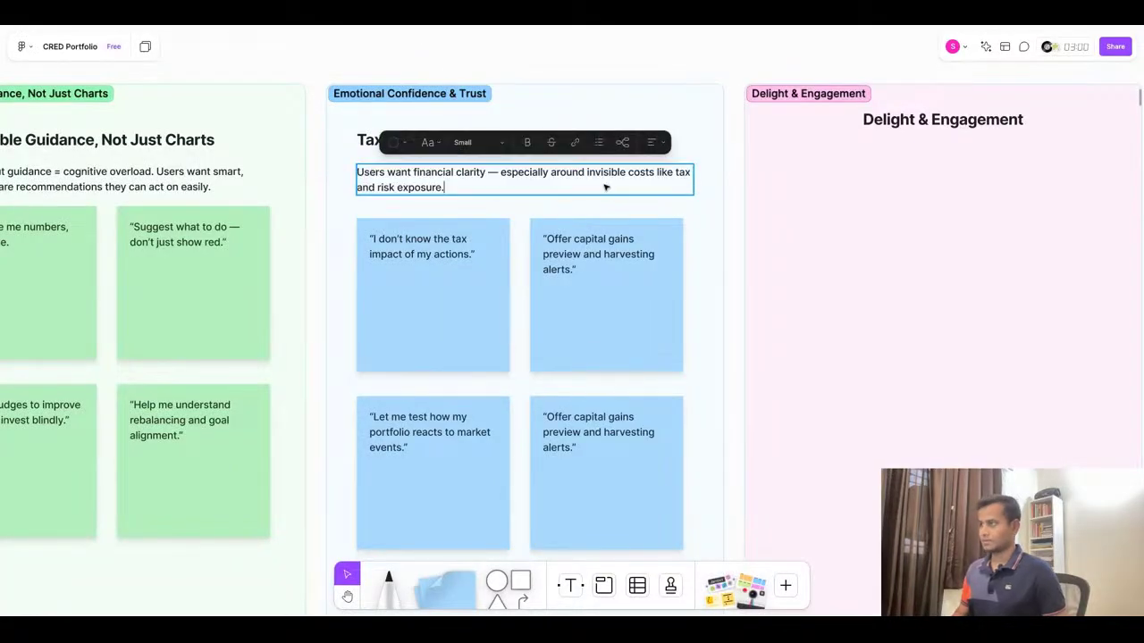
pyautogui.press('Escape')
# Move the heading text in the pink Delight & Engagement section slightly down, level with the neighbouring section headings
pyautogui.scroll(-3, 661, 169)
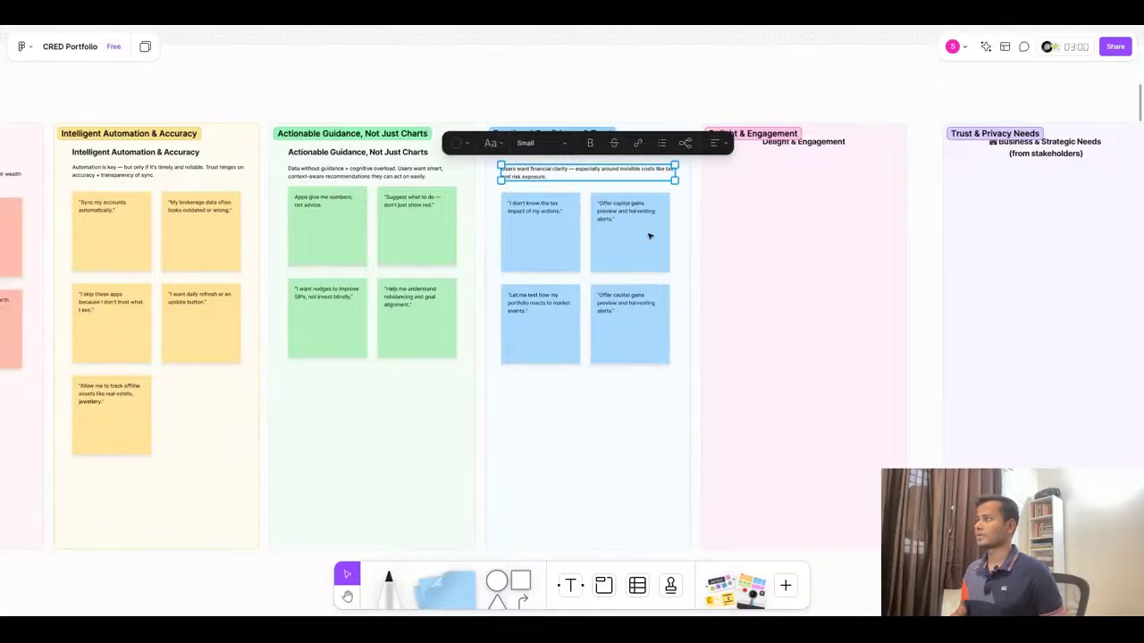
pyautogui.click(843, 142)
pyautogui.moveTo(843, 142); pyautogui.dragTo(834, 146)
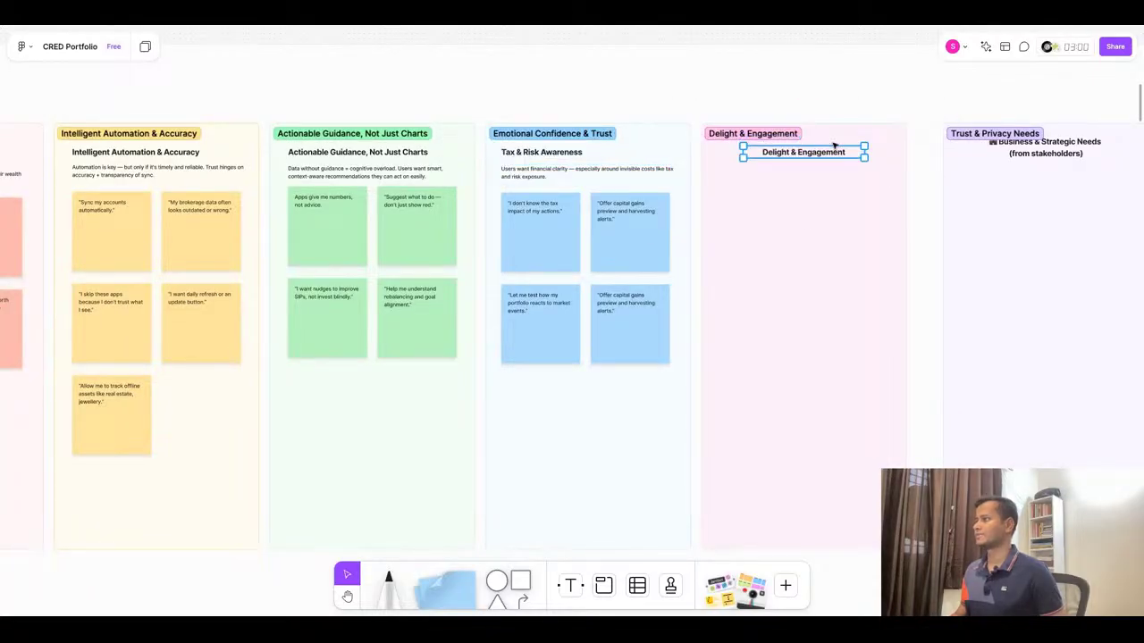
# Copy the theme 5 title "Emotional Confidence & Trust" from ChatGPT and replace the pink section's heading text with it in FigJam
pyautogui.click(419, 25)
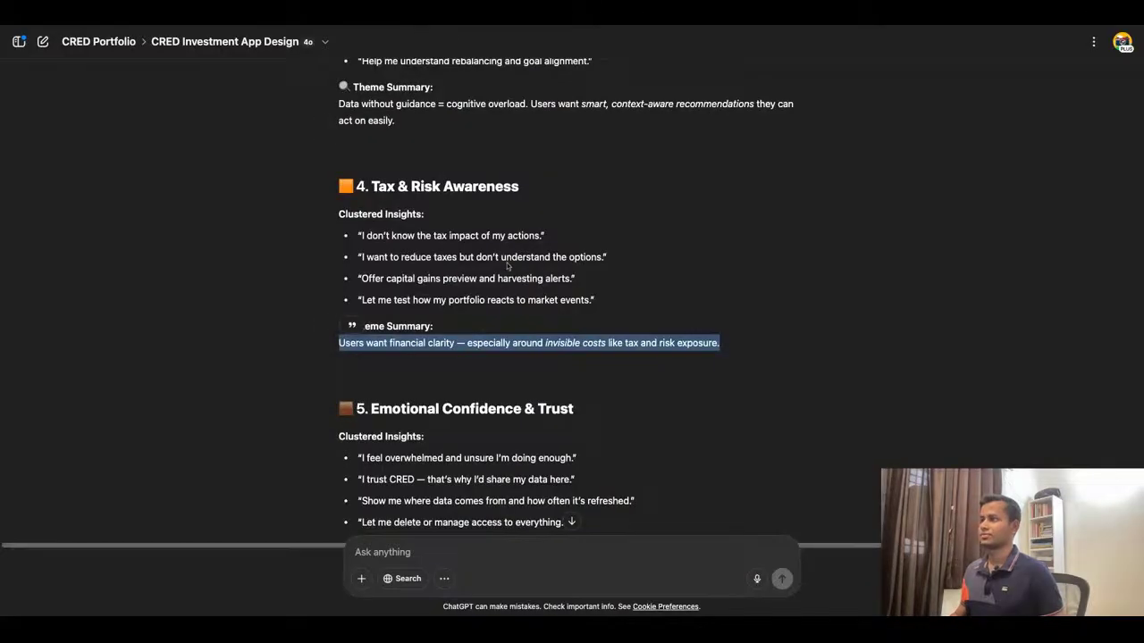
pyautogui.scroll(-3, 507, 266)
pyautogui.click(375, 193)
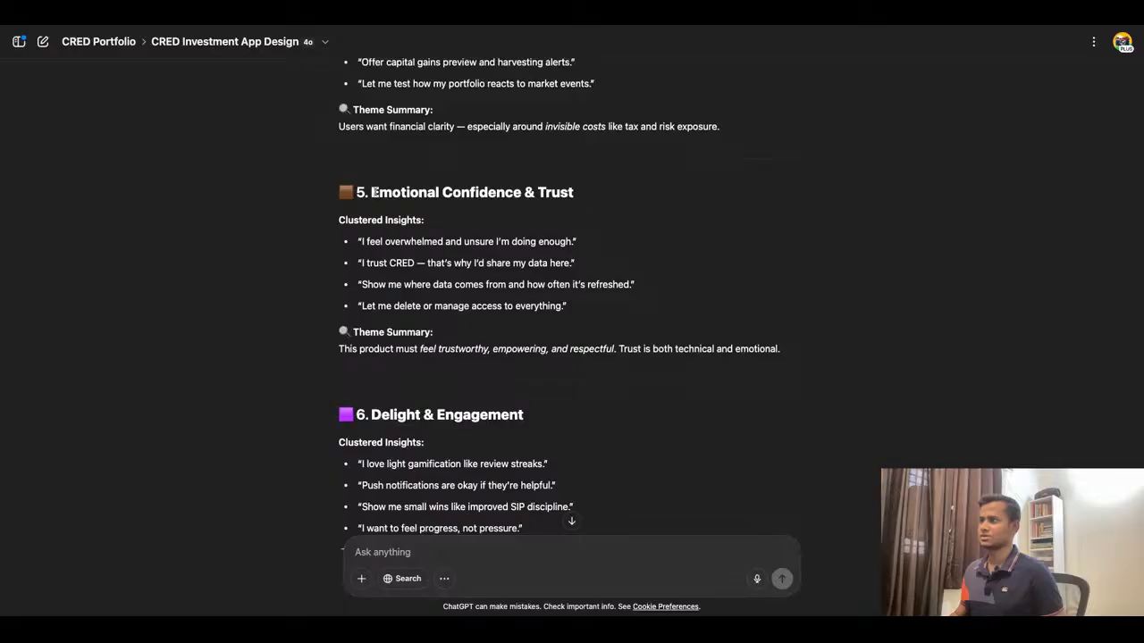
pyautogui.moveTo(372, 192); pyautogui.dragTo(580, 203)
pyautogui.hotkey('ctrl', 'c')
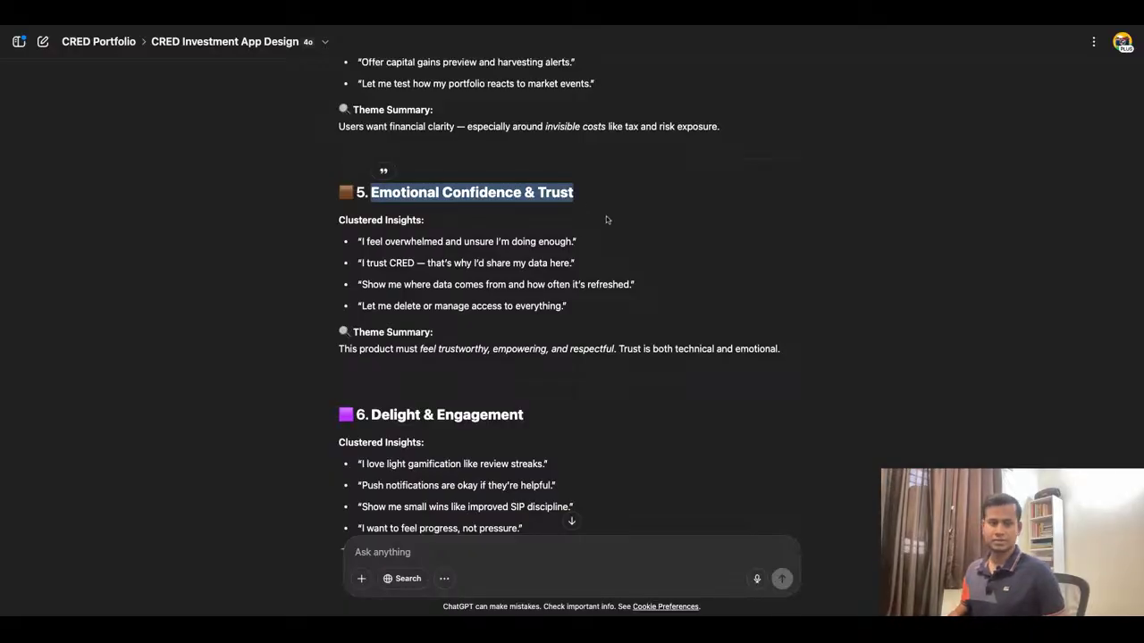
pyautogui.press('super+Tab')
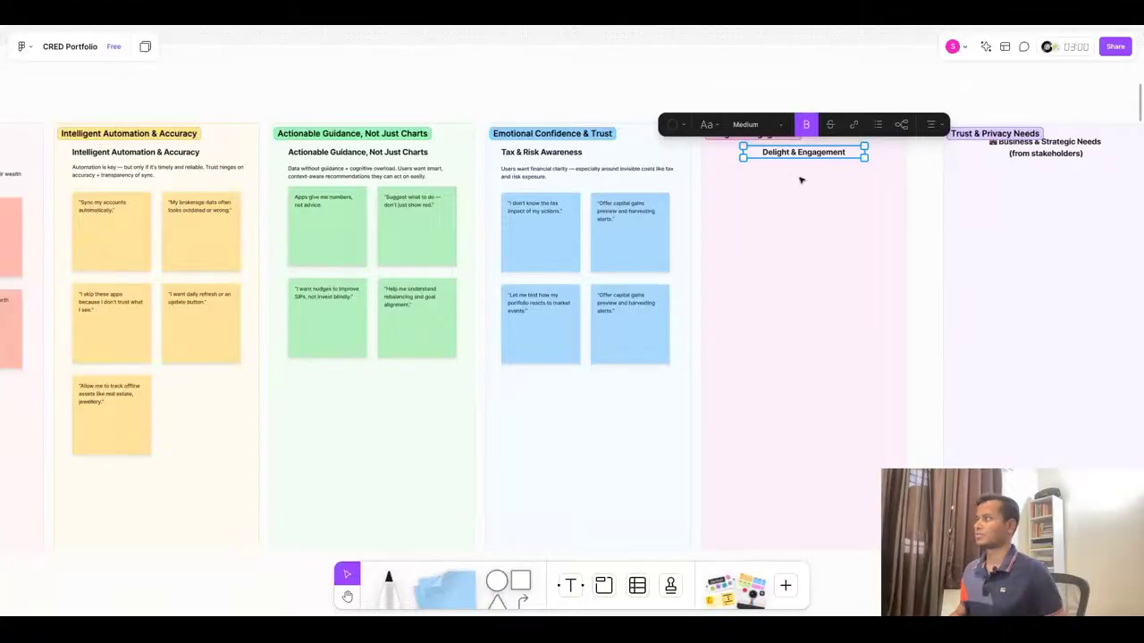
pyautogui.press('Return')
pyautogui.hotkey('ctrl', 'v')
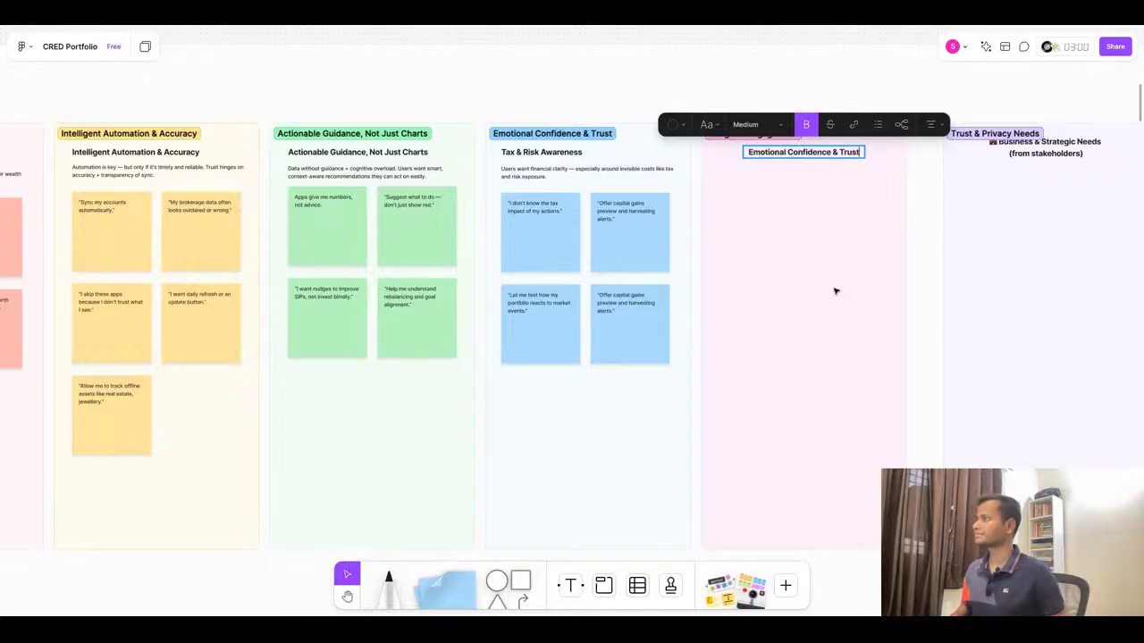
pyautogui.press('Escape')
# Duplicate the Tax & Risk Awareness description and its four sticky notes into the pink section, centred below the heading
pyautogui.click(511, 177)
pyautogui.keyDown('shift'); pyautogui.click(539, 230); pyautogui.keyUp('shift')
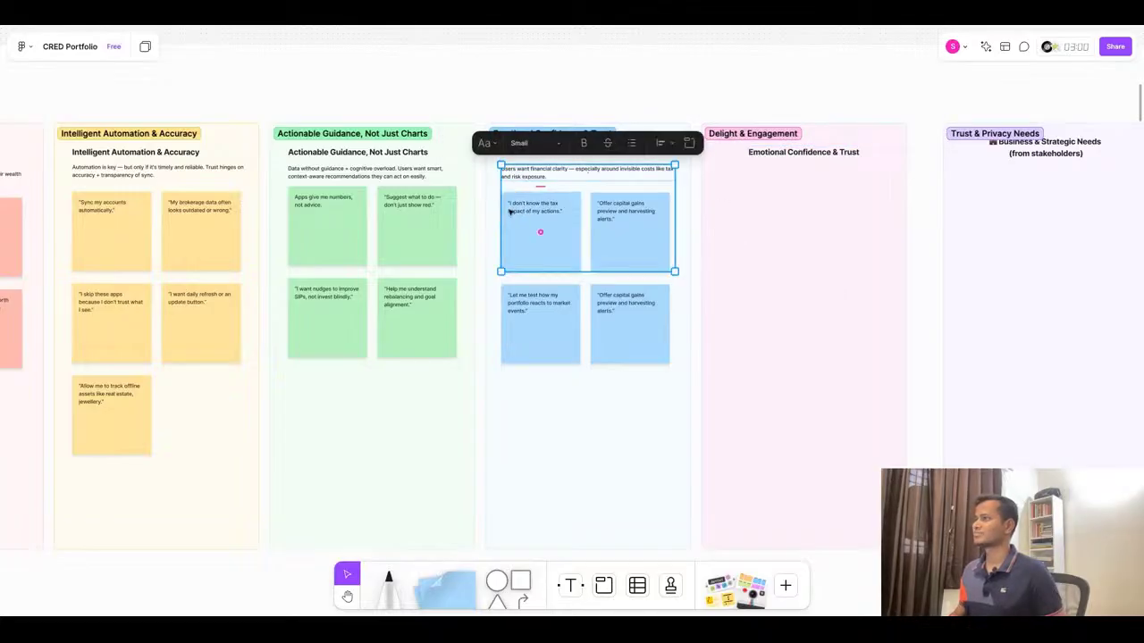
pyautogui.click(483, 196)
pyautogui.moveTo(485, 169); pyautogui.dragTo(685, 396)
pyautogui.hotkey('ctrl', 'd')
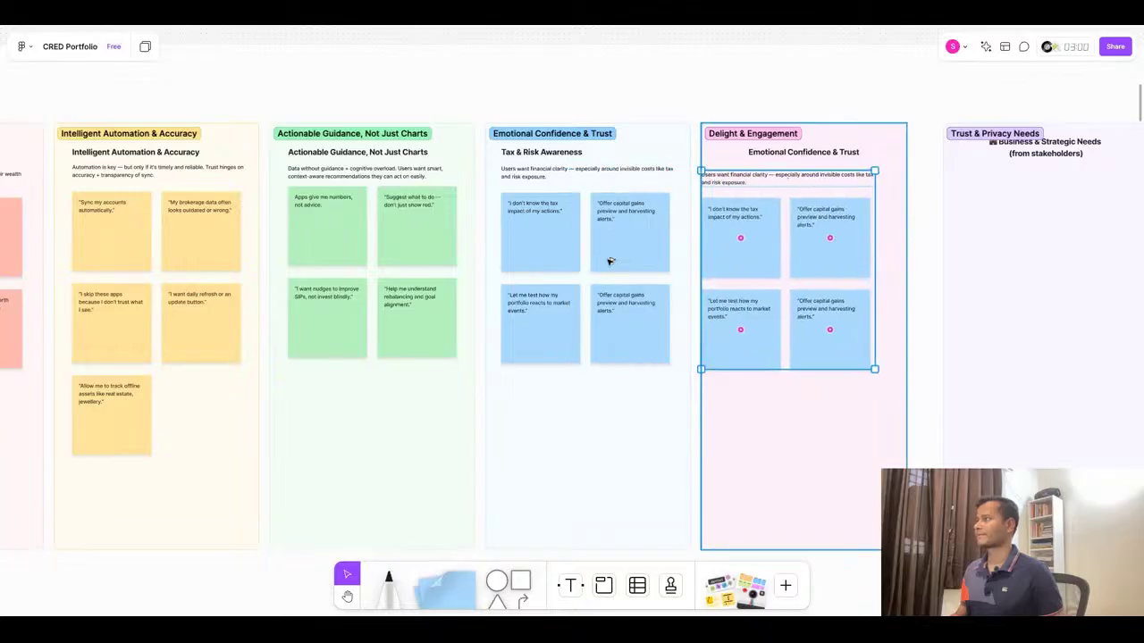
pyautogui.hotkey('shift', 'Up')
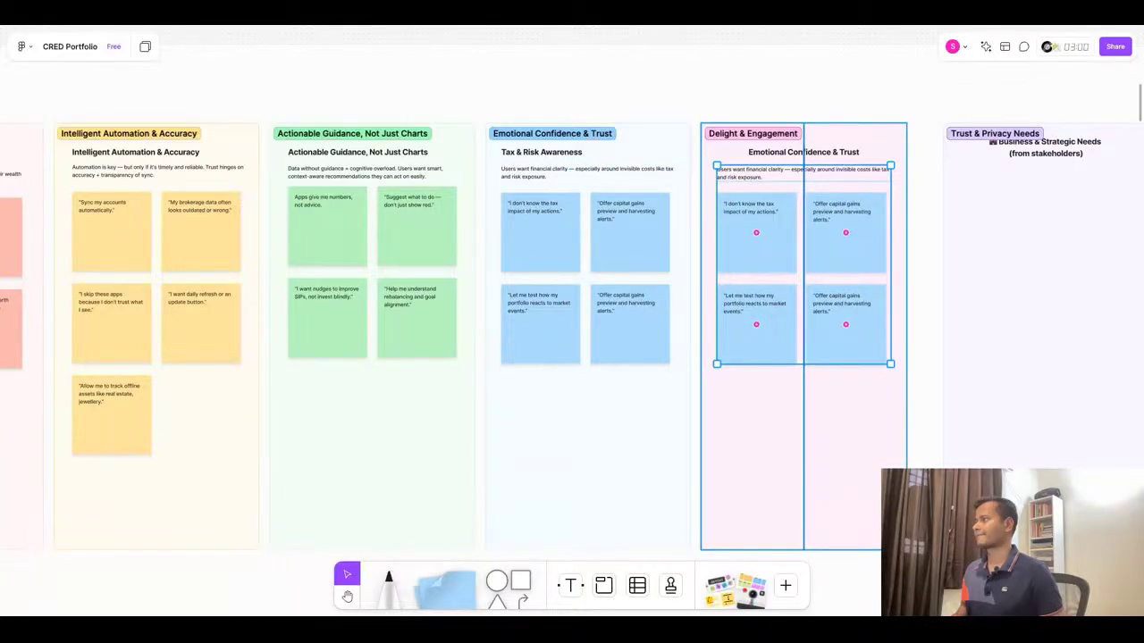
pyautogui.scroll(3, 525, 265)
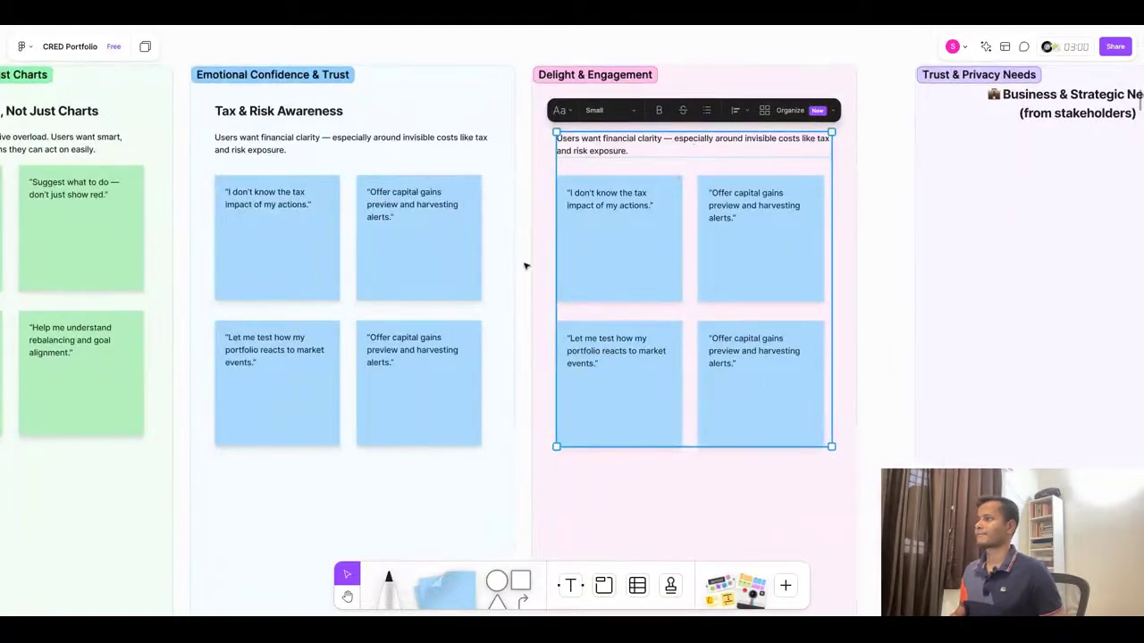
pyautogui.click(525, 265)
# Copy "I feel overwhelmed and unsure I'm doing enough." from ChatGPT into the pink section's upper-left sticky note in FigJam
pyautogui.press('super+Tab')
pyautogui.doubleClick(432, 242)
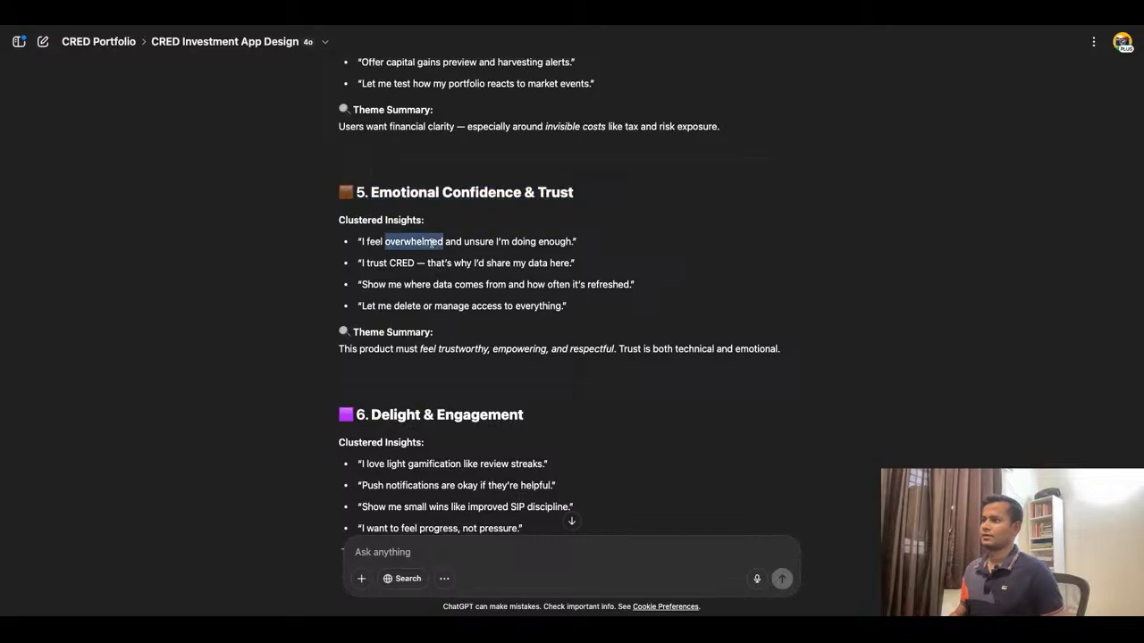
pyautogui.tripleClick(432, 242)
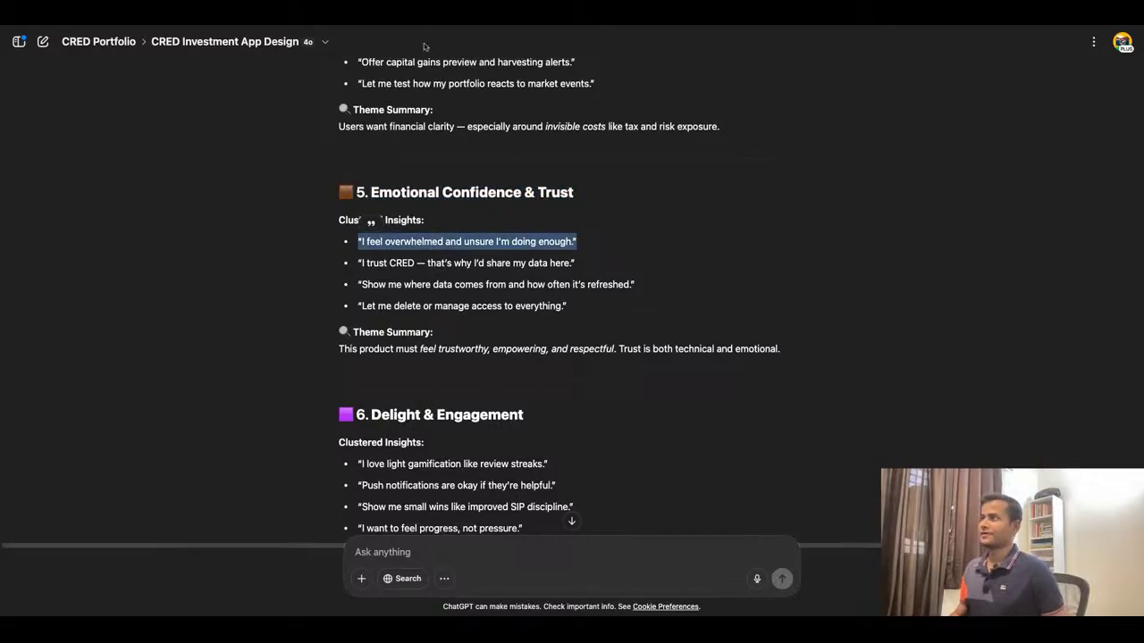
pyautogui.press('super+Tab')
pyautogui.doubleClick(628, 204)
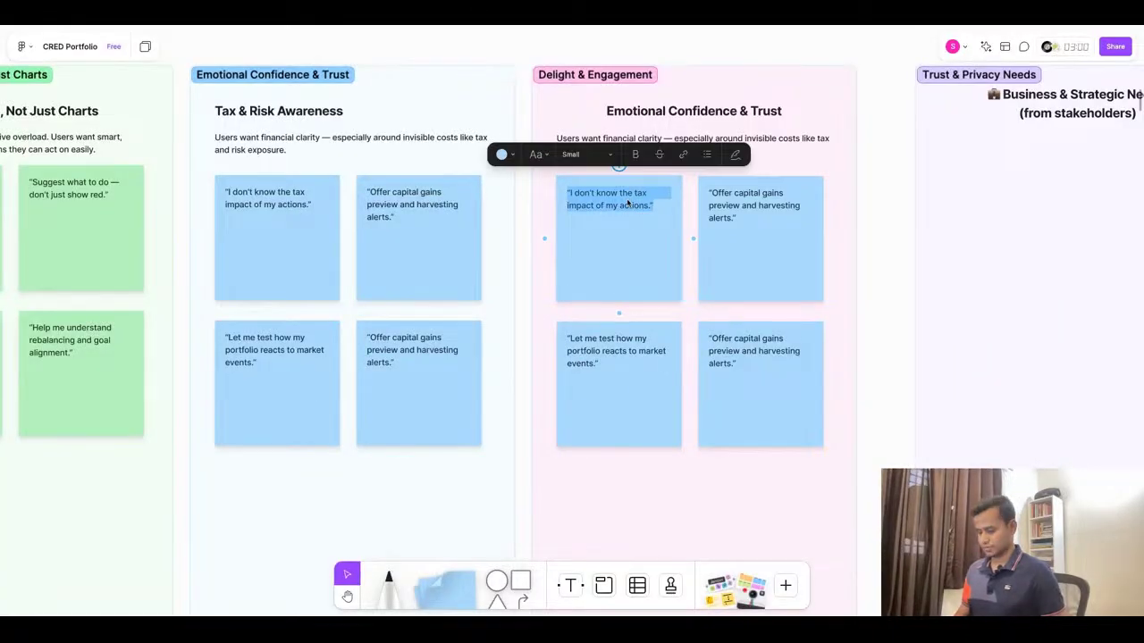
pyautogui.press('super+v')
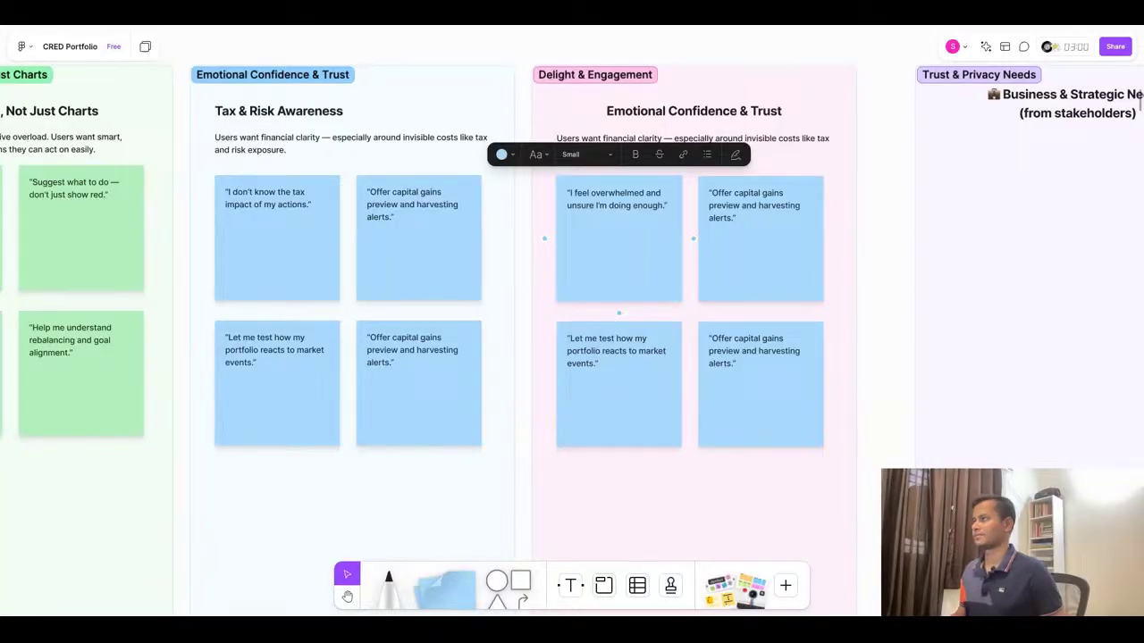
# Copy "I trust CRED — that's why I'd share my data here." from ChatGPT into the pink section's upper-right sticky note
pyautogui.press('super+Tab')
pyautogui.tripleClick(466, 262)
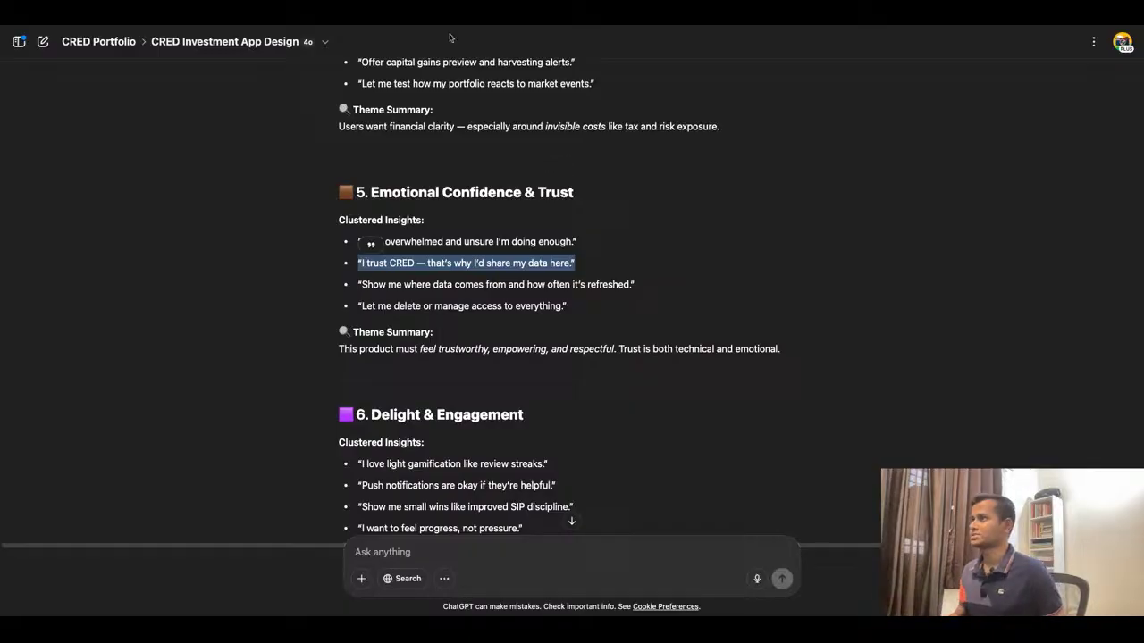
pyautogui.press('super+Tab')
pyautogui.doubleClick(751, 233)
pyautogui.hotkey('ctrl', 'a')
pyautogui.hotkey('ctrl', 'v')
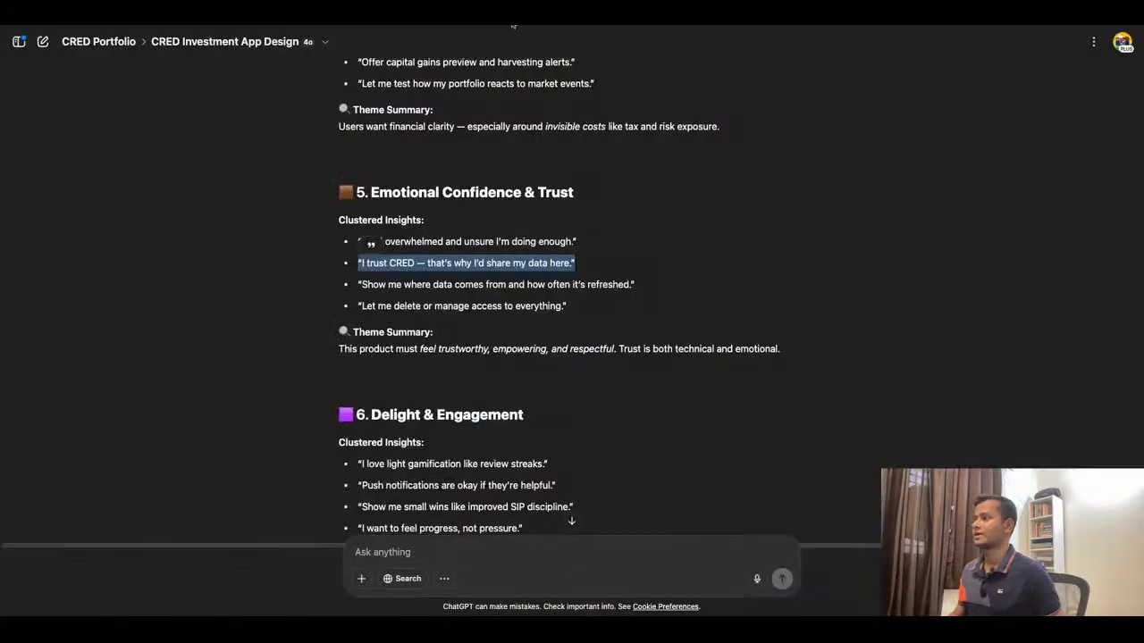
# Copy "Show me where data comes from and how often it's refreshed." from ChatGPT into the pink section's lower-left sticky note
pyautogui.press('super+Tab')
pyautogui.tripleClick(447, 306)
pyautogui.hotkey('ctrl', 'c')
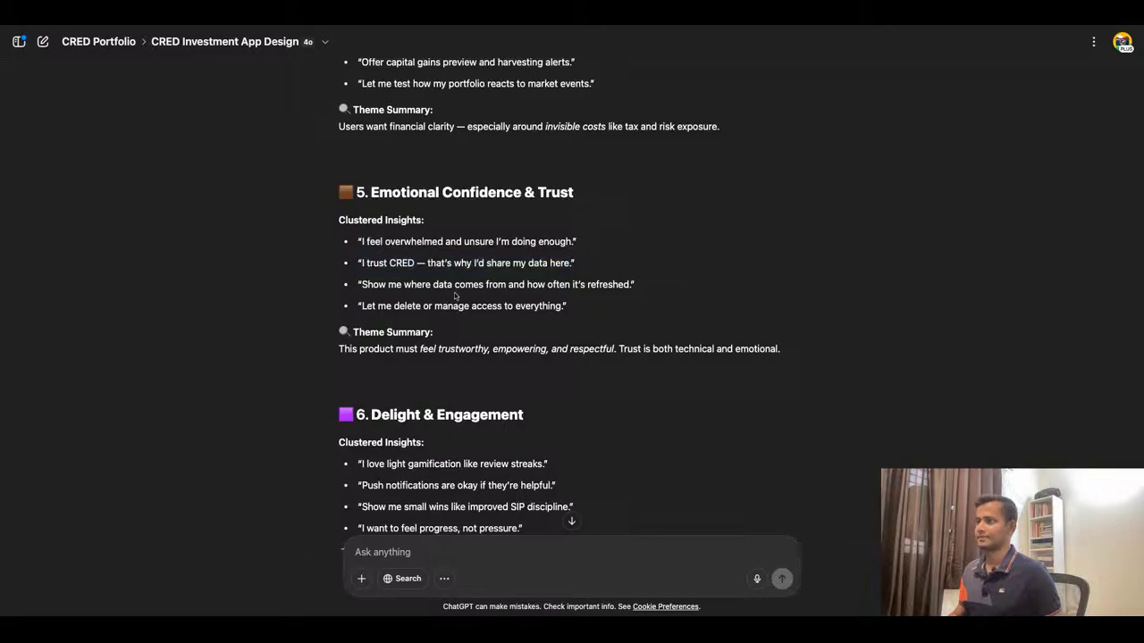
pyautogui.tripleClick(532, 288)
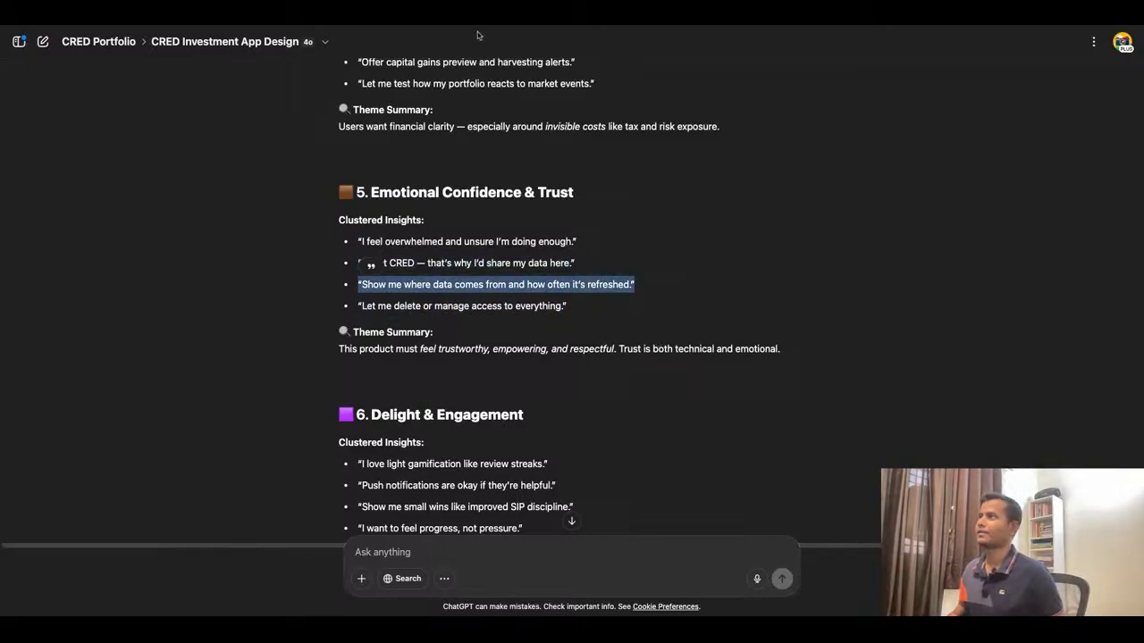
pyautogui.press('super+Tab')
pyautogui.doubleClick(628, 351)
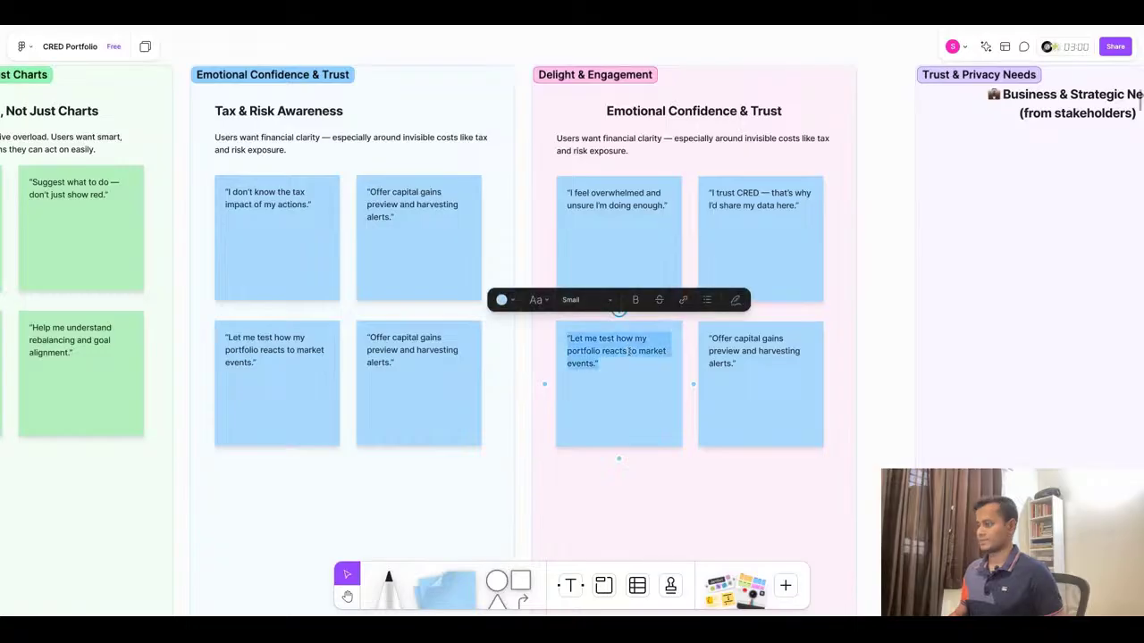
pyautogui.press('super+v')
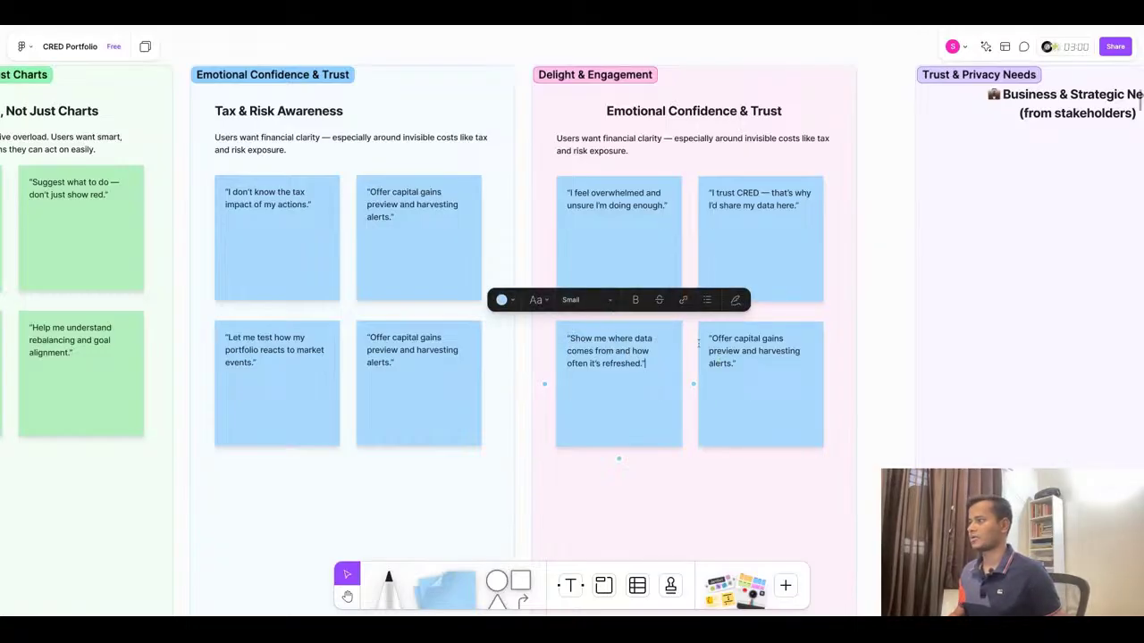
# Copy "Let me delete or manage access to everything." from ChatGPT into the pink section's lower-right sticky note
pyautogui.press('super+Tab')
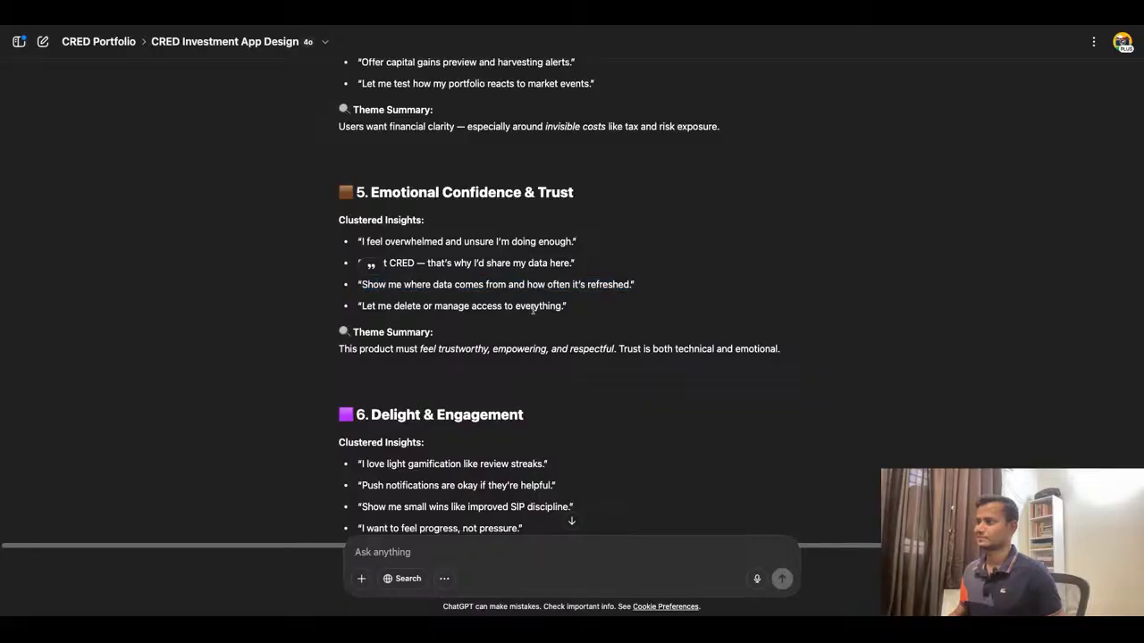
pyautogui.moveTo(358, 305); pyautogui.dragTo(590, 327)
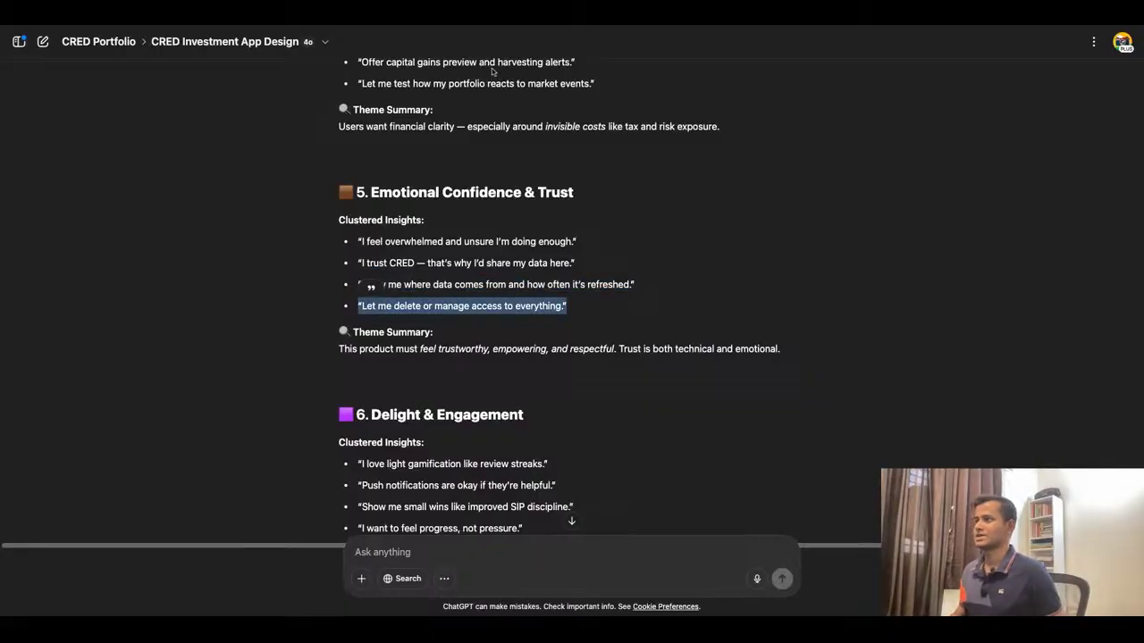
pyautogui.press('super+Tab')
pyautogui.click(735, 364)
pyautogui.doubleClick(735, 364)
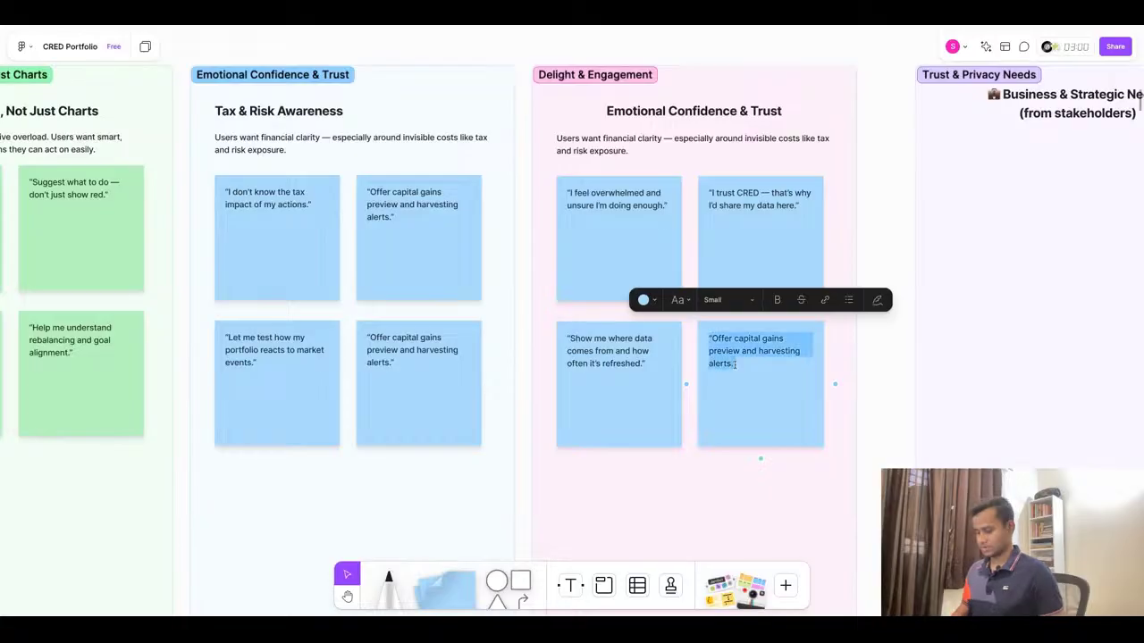
pyautogui.hotkey('ctrl', 'v')
# Recolor the four sticky notes under Emotional Confidence & Trust purple
pyautogui.scroll(-5, 684, 380)
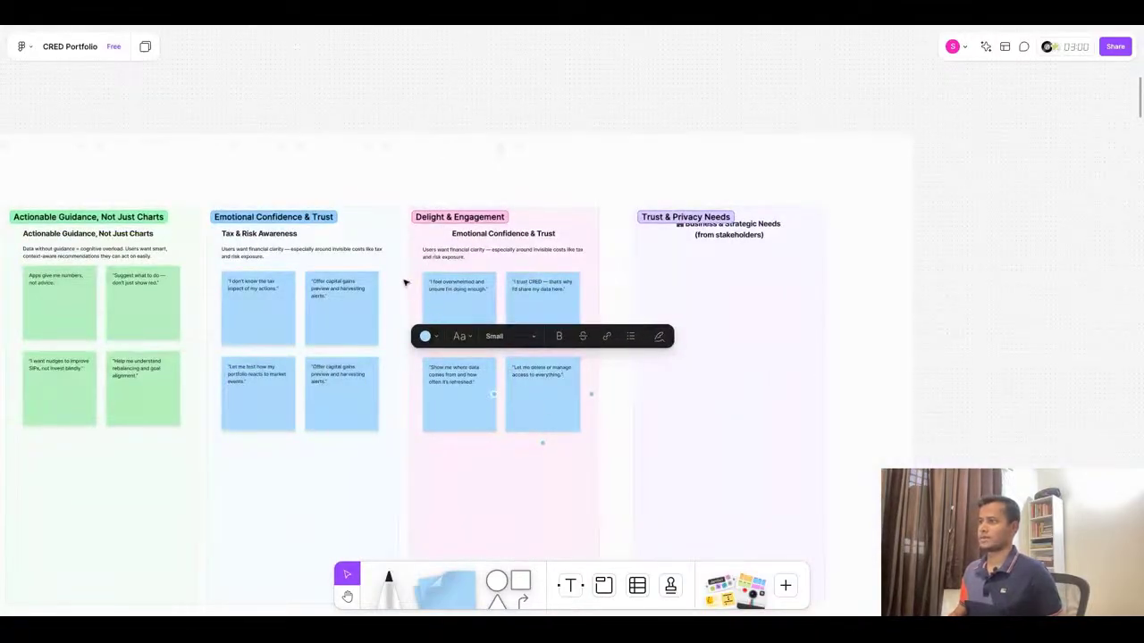
pyautogui.moveTo(402, 267); pyautogui.dragTo(580, 434)
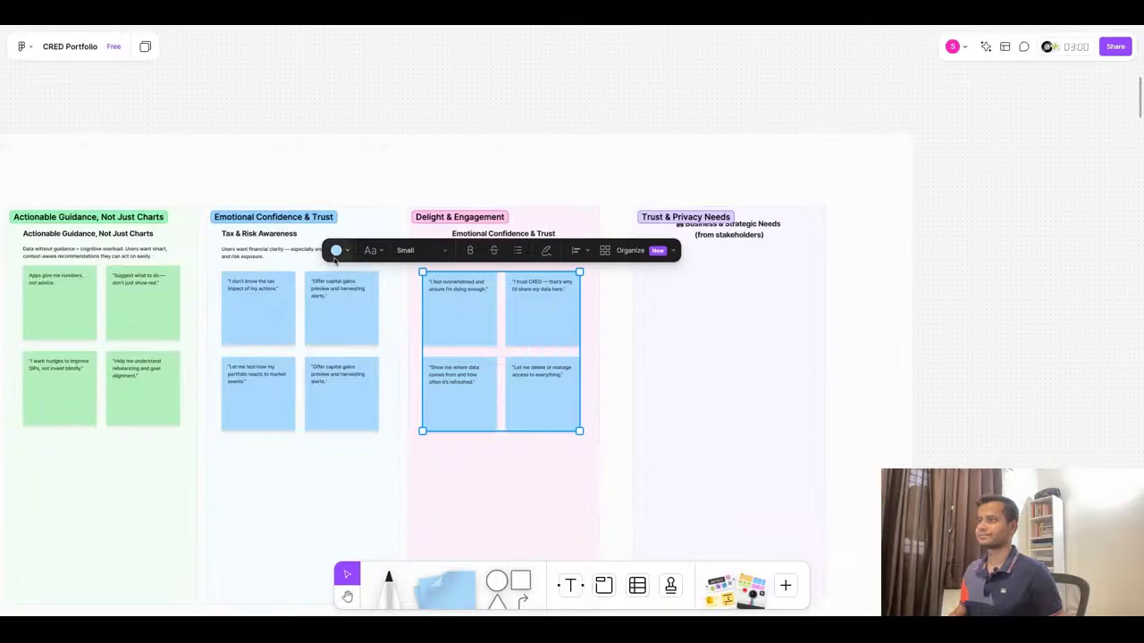
pyautogui.click(346, 251)
pyautogui.click(404, 222)
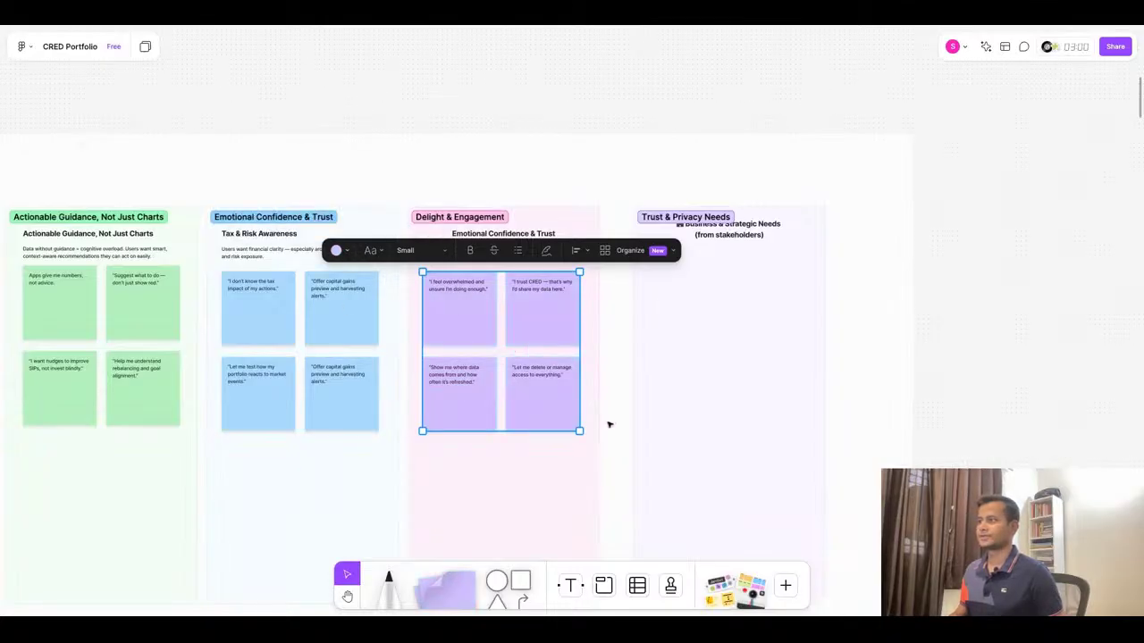
pyautogui.click(608, 423)
# Recolor the four sticky notes under Emotional Confidence & Trust pink to match their section
pyautogui.scroll(2, 429, 254)
pyautogui.moveTo(402, 275); pyautogui.dragTo(615, 470)
pyautogui.click(363, 257)
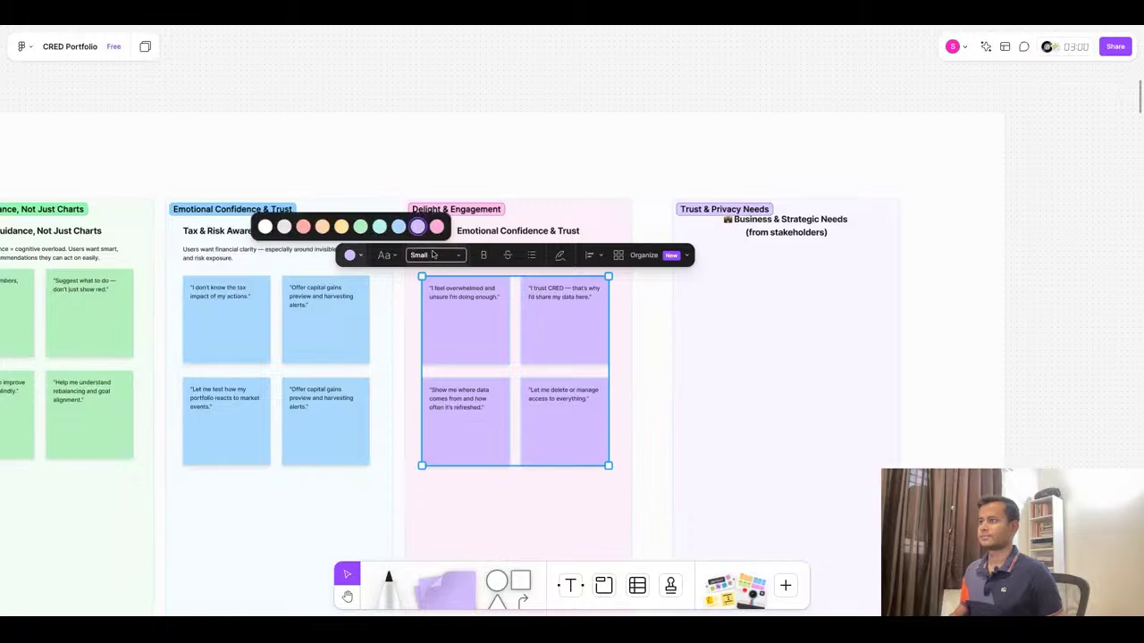
pyautogui.click(426, 224)
pyautogui.click(625, 134)
# Replace the pink section's description with ChatGPT's theme summary "This product must feel trustworthy, empowering, and respectful. Trust is both technical and emotional."
pyautogui.press('super+Tab')
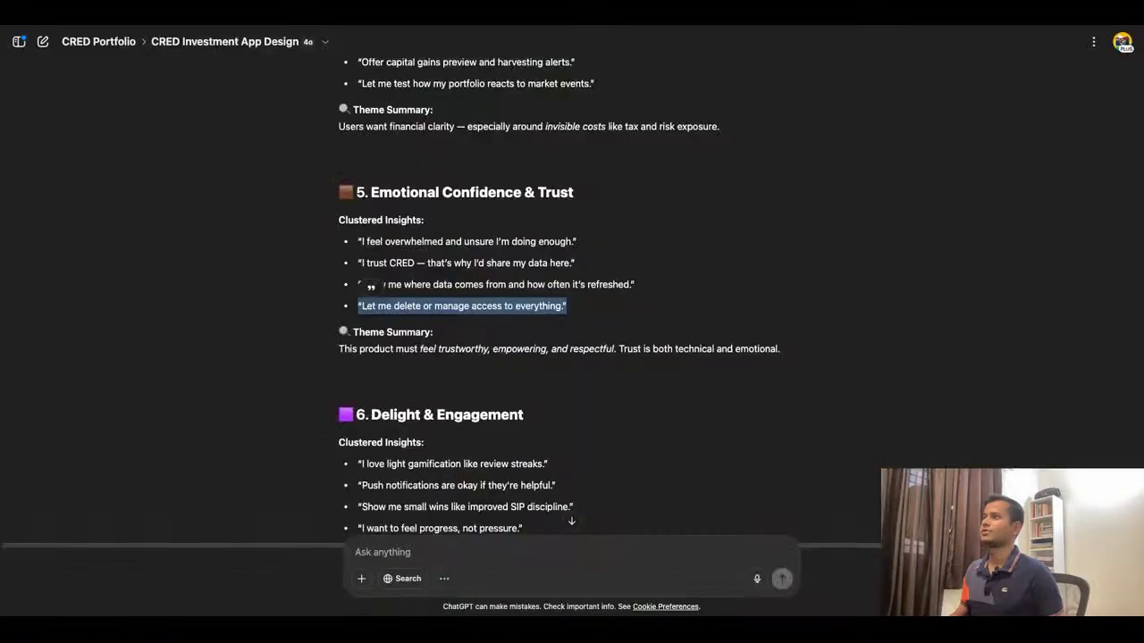
pyautogui.click(434, 357)
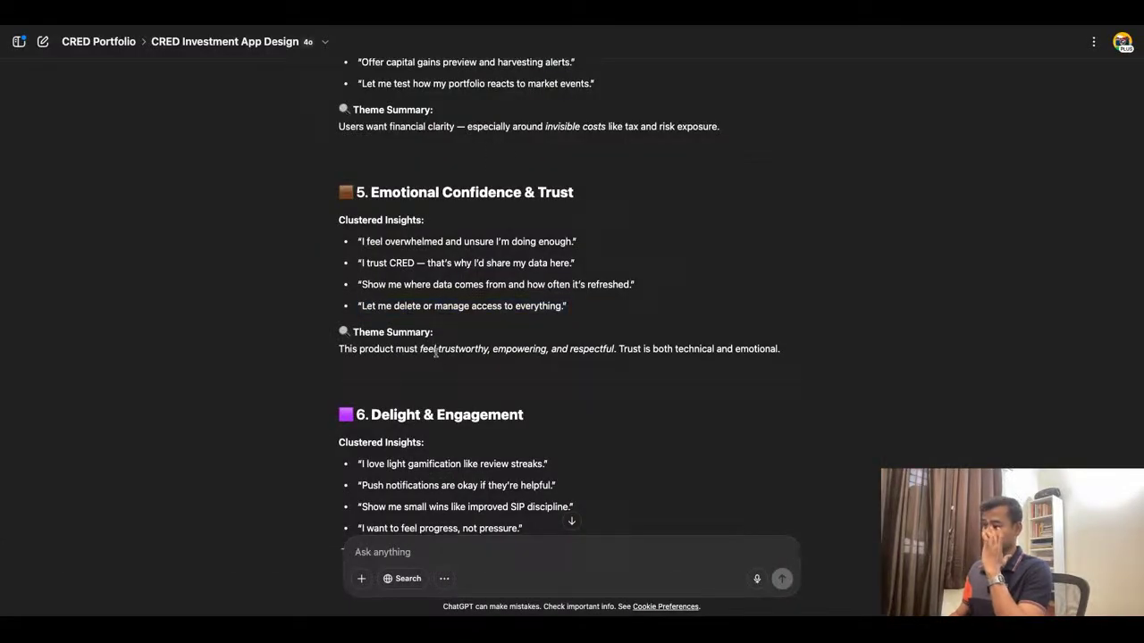
pyautogui.tripleClick(435, 352)
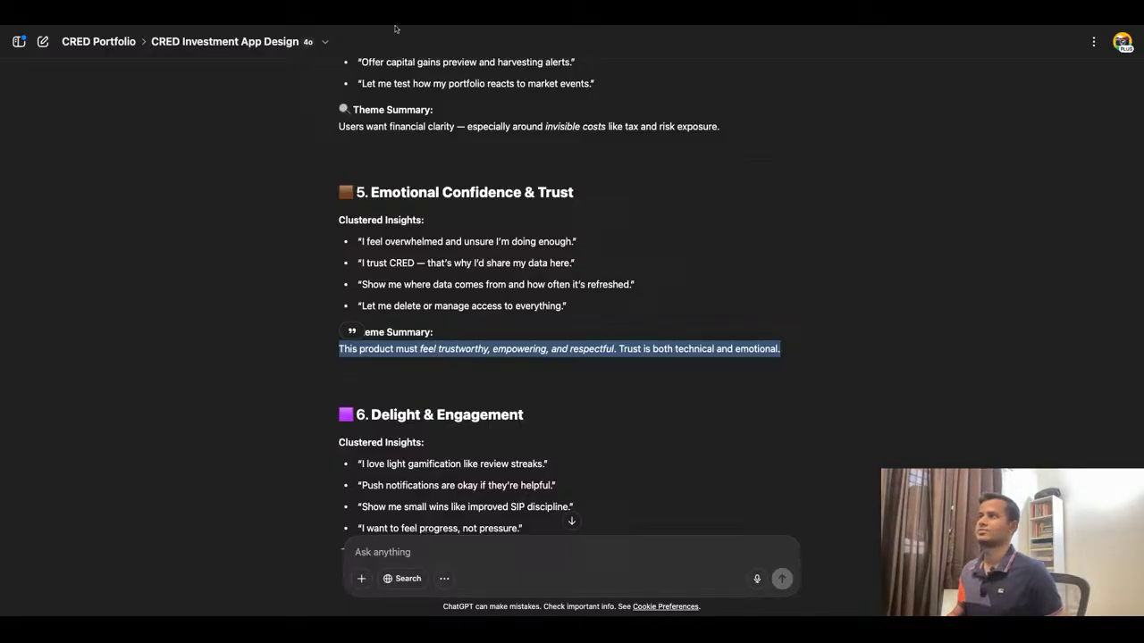
pyautogui.press('super+Tab')
pyautogui.doubleClick(533, 255)
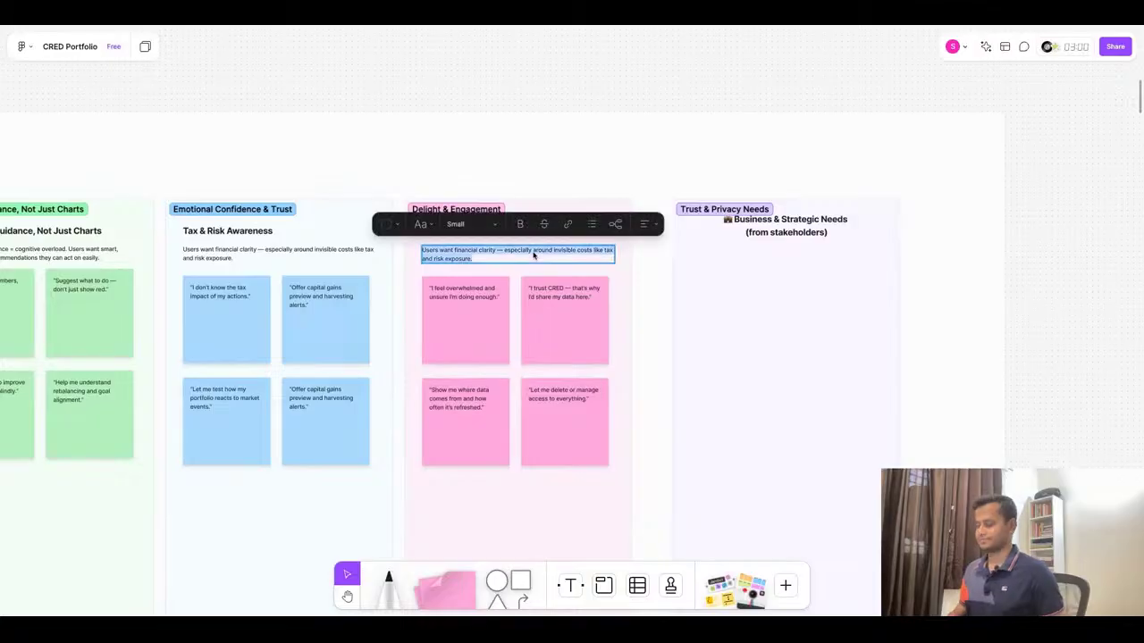
pyautogui.write('This product must feel trustworthy, empowering, and respectful. Trust both technical and emotional.')
pyautogui.press('Escape')
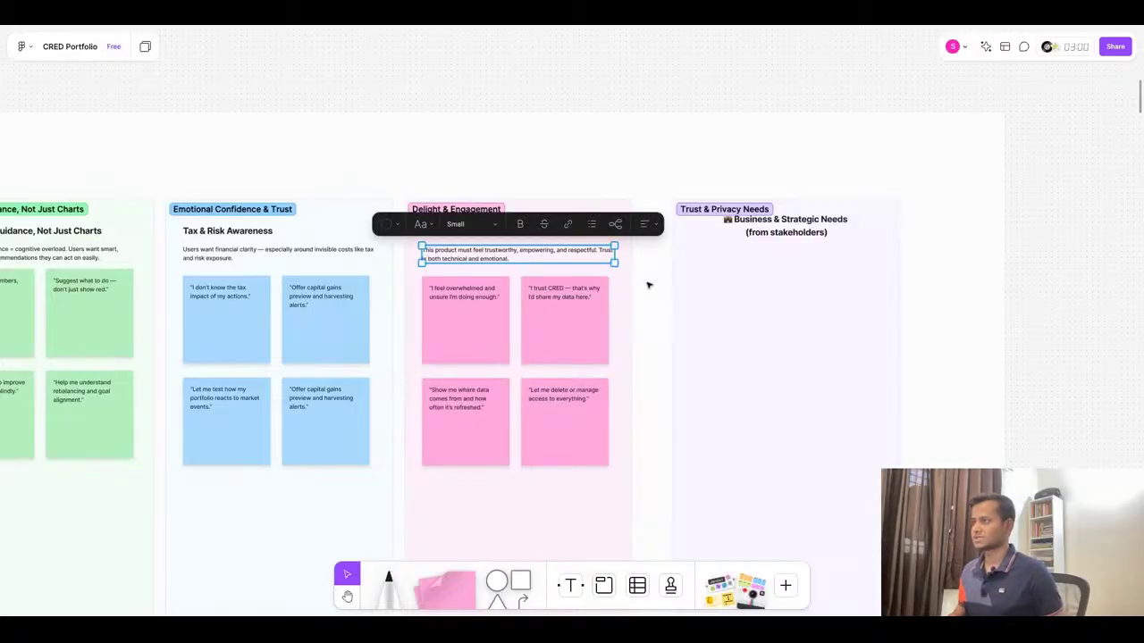
pyautogui.click(650, 337)
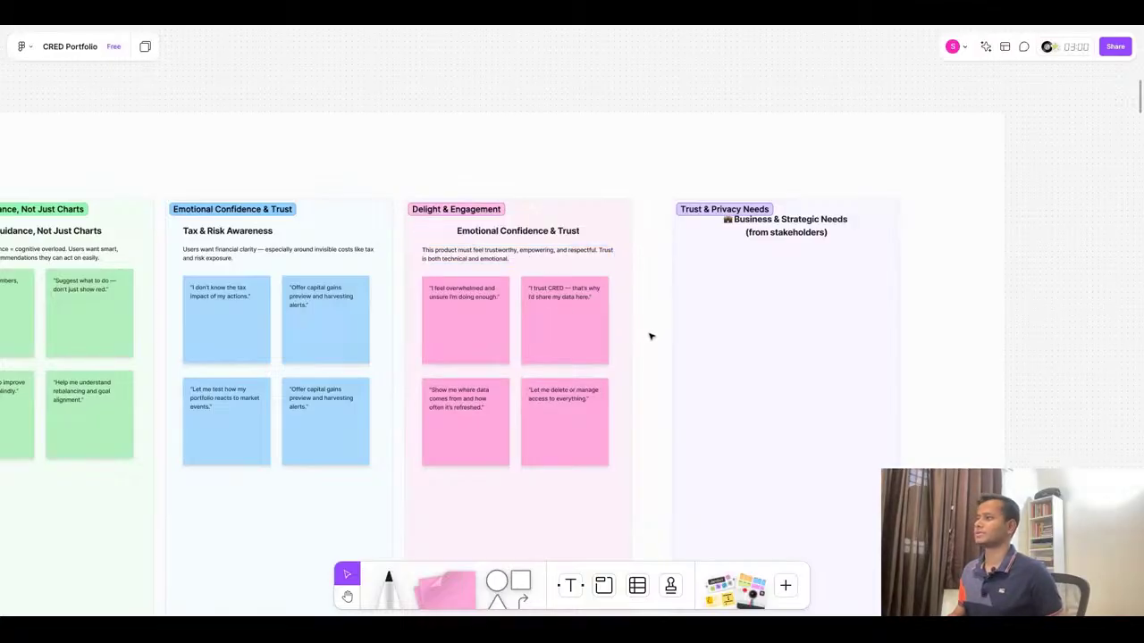
# Duplicate the pink section's description and four sticky notes into the purple Trust & Privacy Needs section
pyautogui.moveTo(401, 247); pyautogui.dragTo(636, 489)
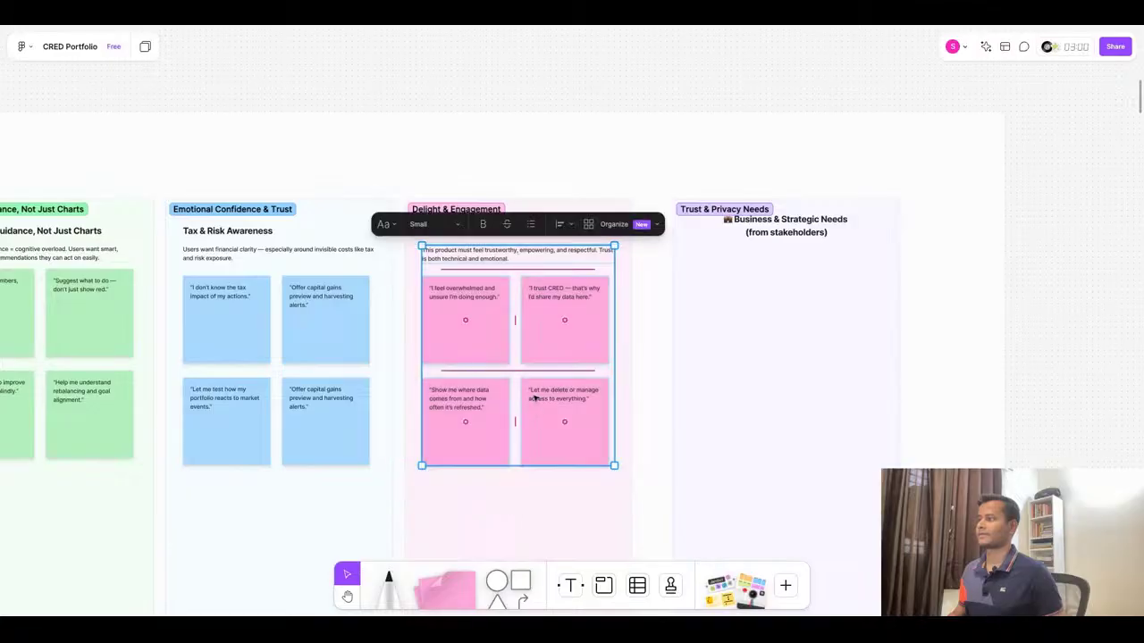
pyautogui.hotkey('ctrl', 'd')
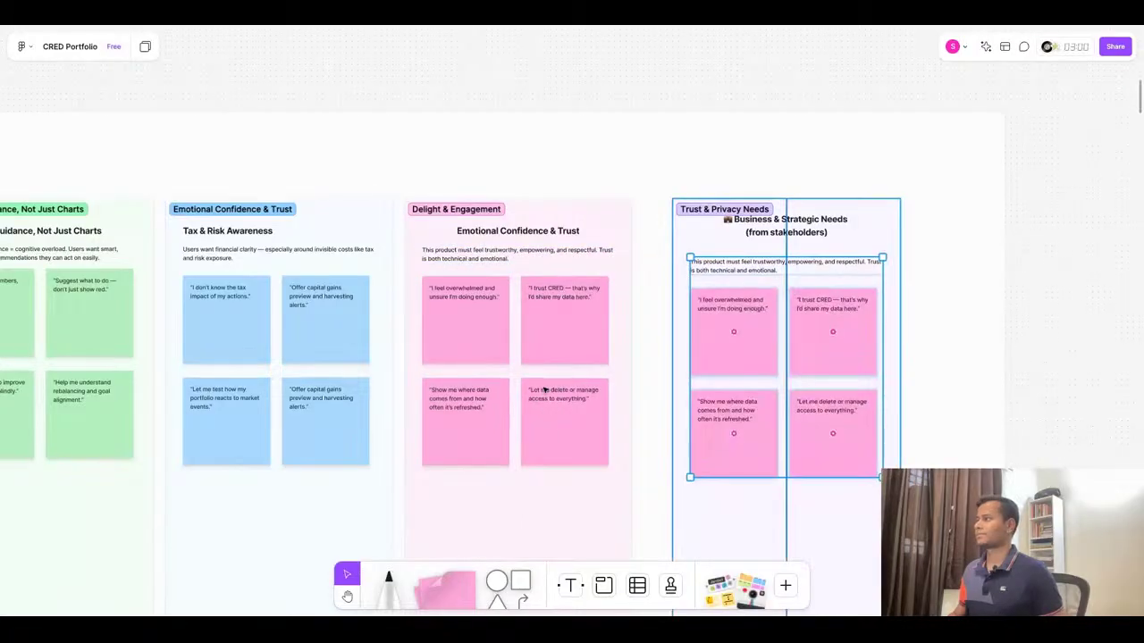
pyautogui.scroll(3, 1033, 345)
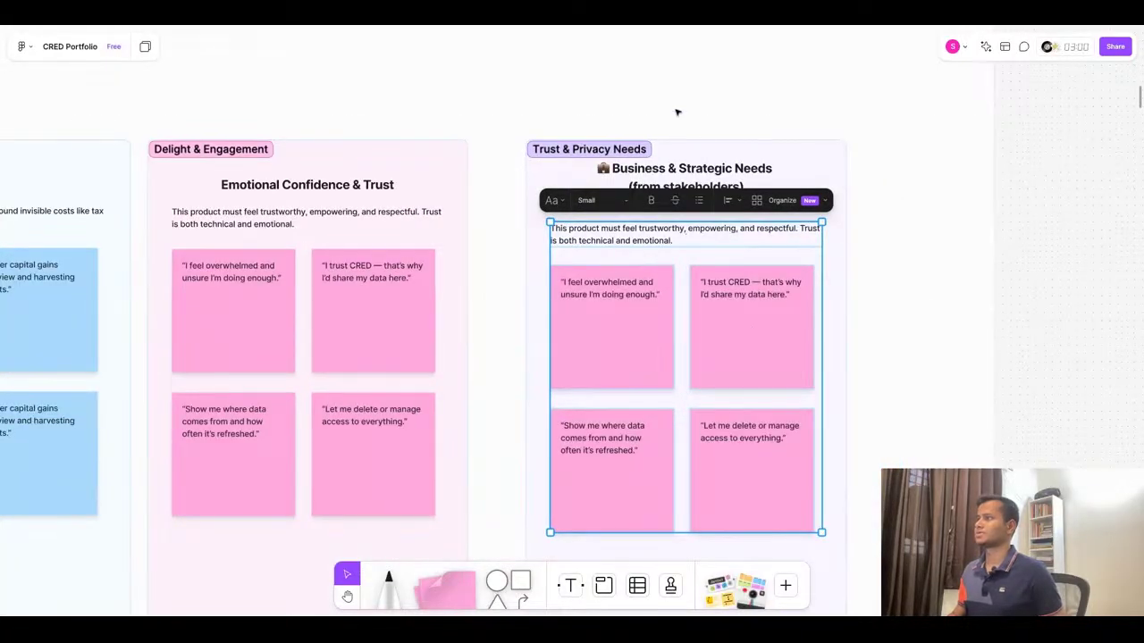
# Replace the purple section's "Business & Strategic Needs (from stakeholders)" heading with "Delight & Engagement" copied from ChatGPT's sixth theme
pyautogui.click(597, 26)
pyautogui.scroll(-2, 564, 233)
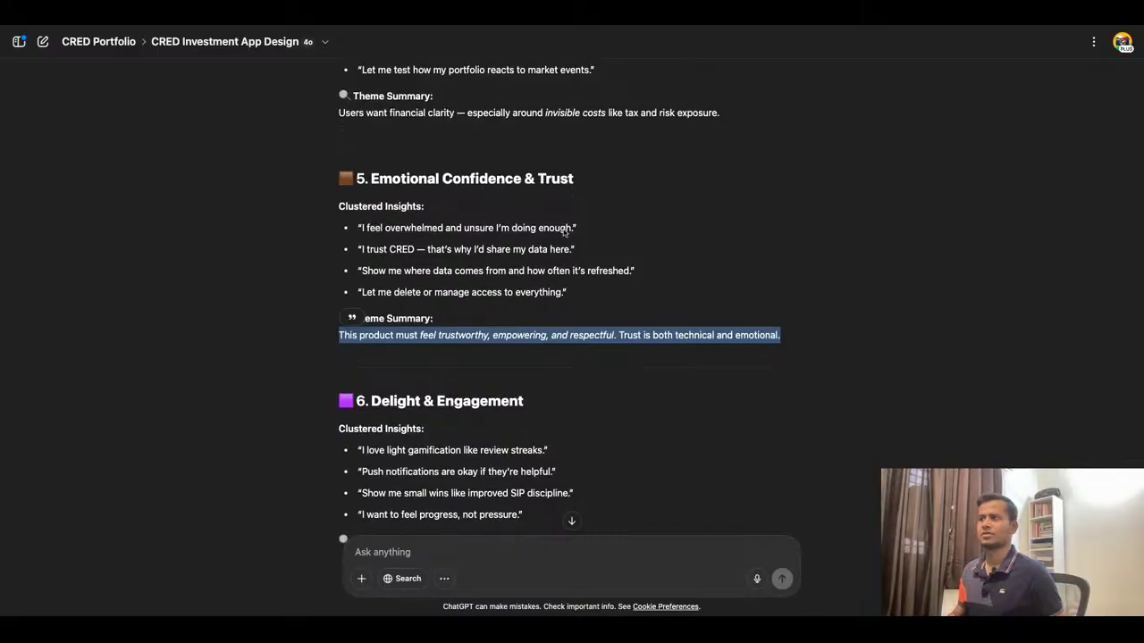
pyautogui.scroll(-4, 559, 308)
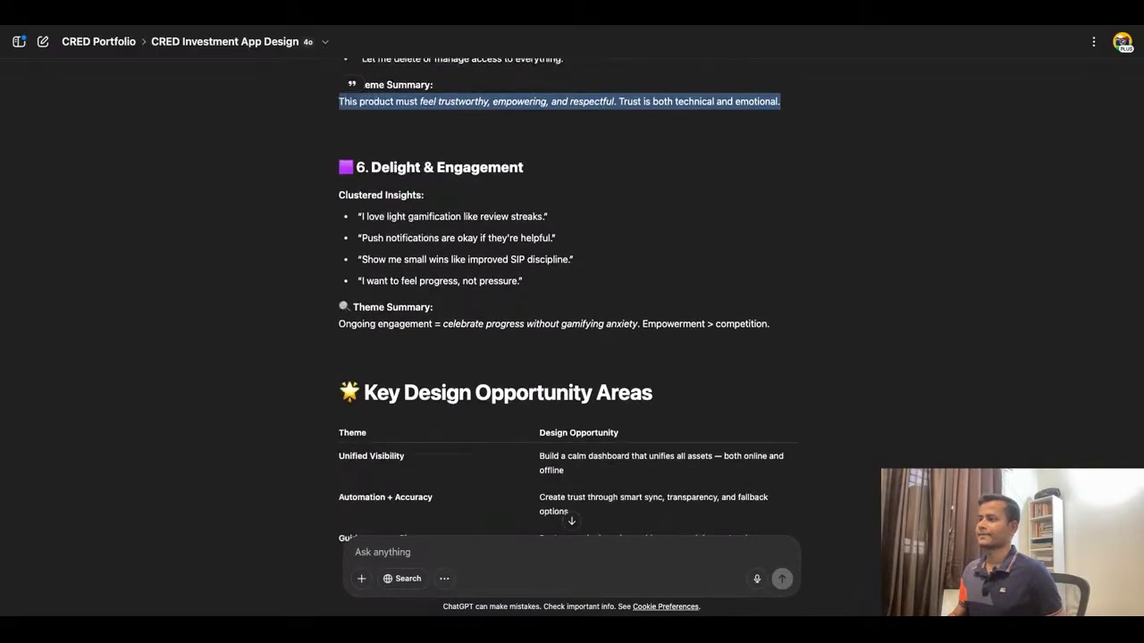
pyautogui.moveTo(369, 170); pyautogui.dragTo(525, 170)
pyautogui.hotkey('ctrl', 'c')
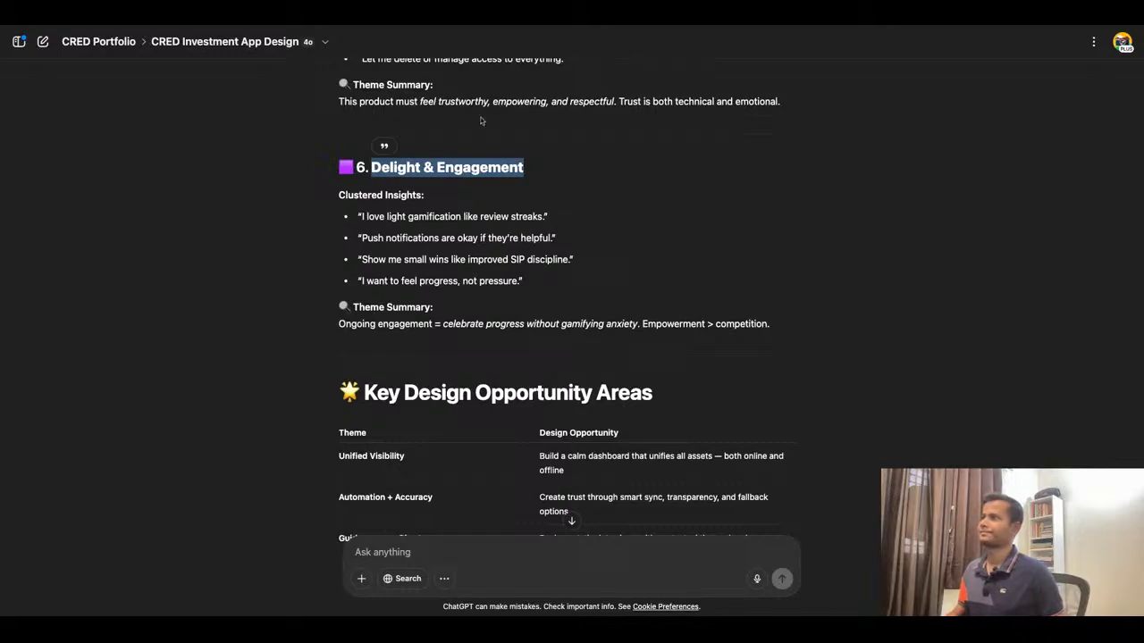
pyautogui.press('super+Tab')
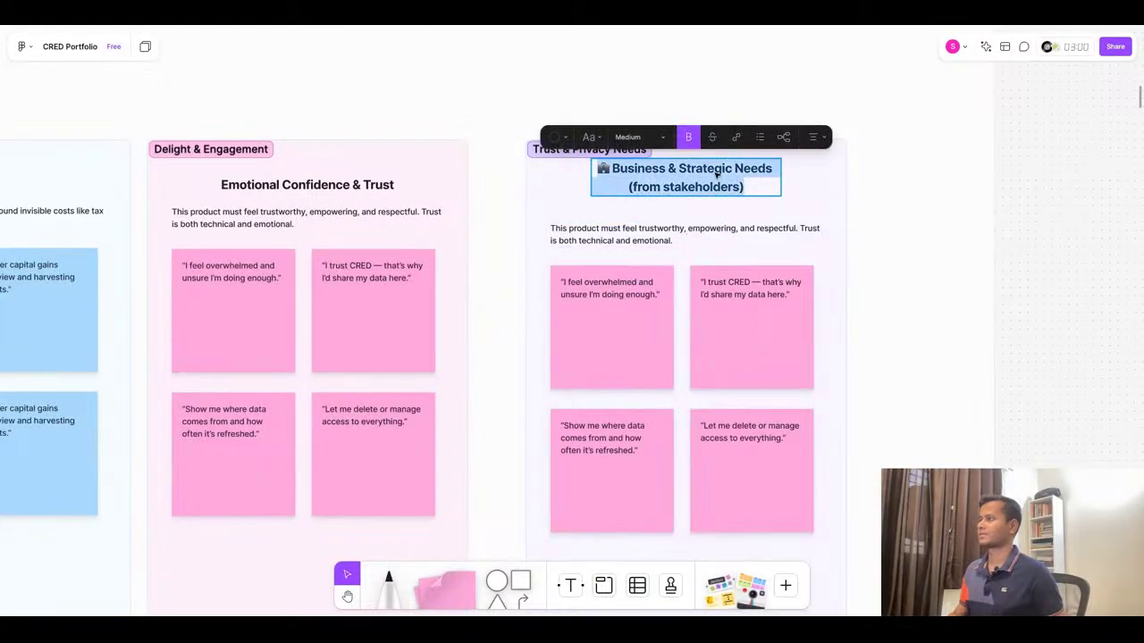
pyautogui.hotkey('ctrl', 'v')
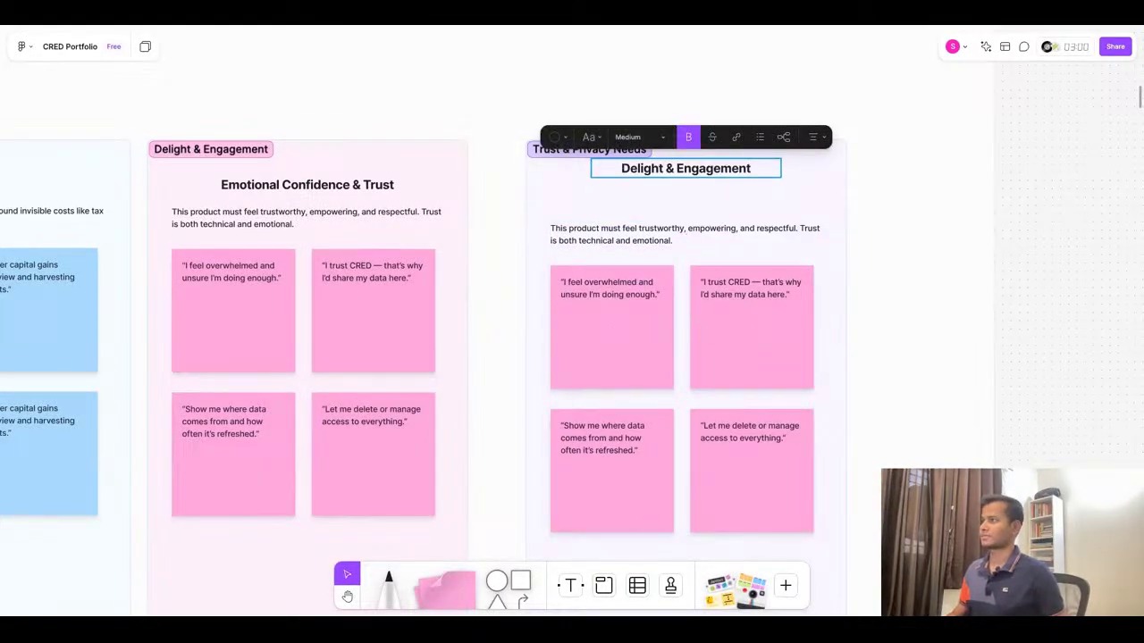
pyautogui.click(537, 178)
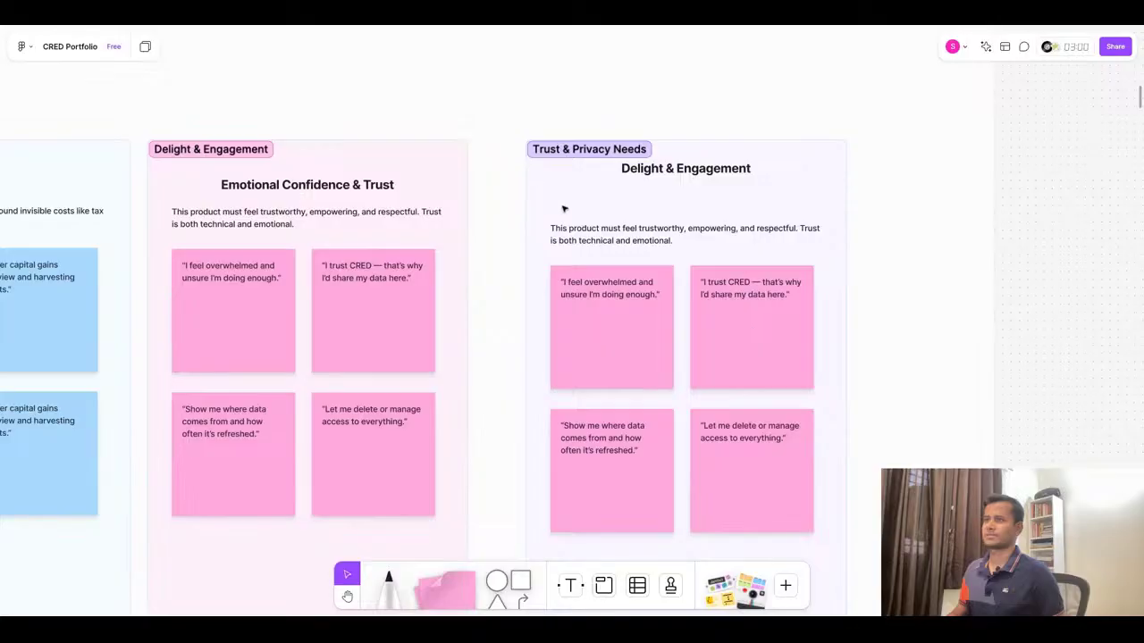
# Rename the purple section's label from the copied heading as "Delight & Engagement"
pyautogui.scroll(-3, 669, 232)
pyautogui.scroll(1, 429, 206)
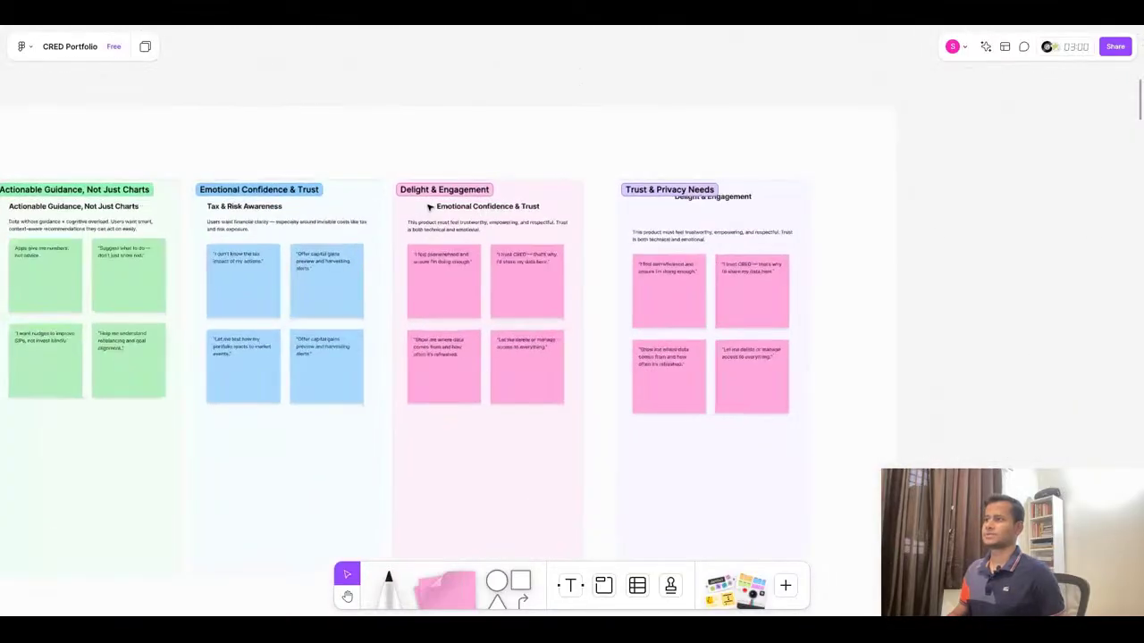
pyautogui.scroll(-2, 179, 217)
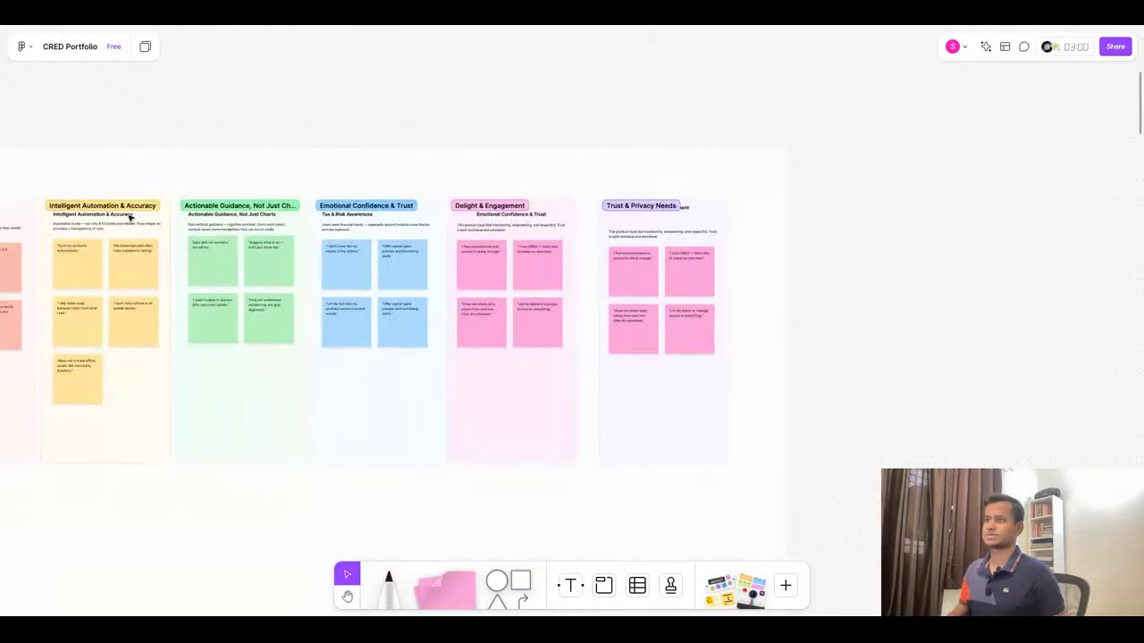
pyautogui.scroll(2, 373, 214)
pyautogui.scroll(-2, 630, 214)
pyautogui.scroll(4, 745, 209)
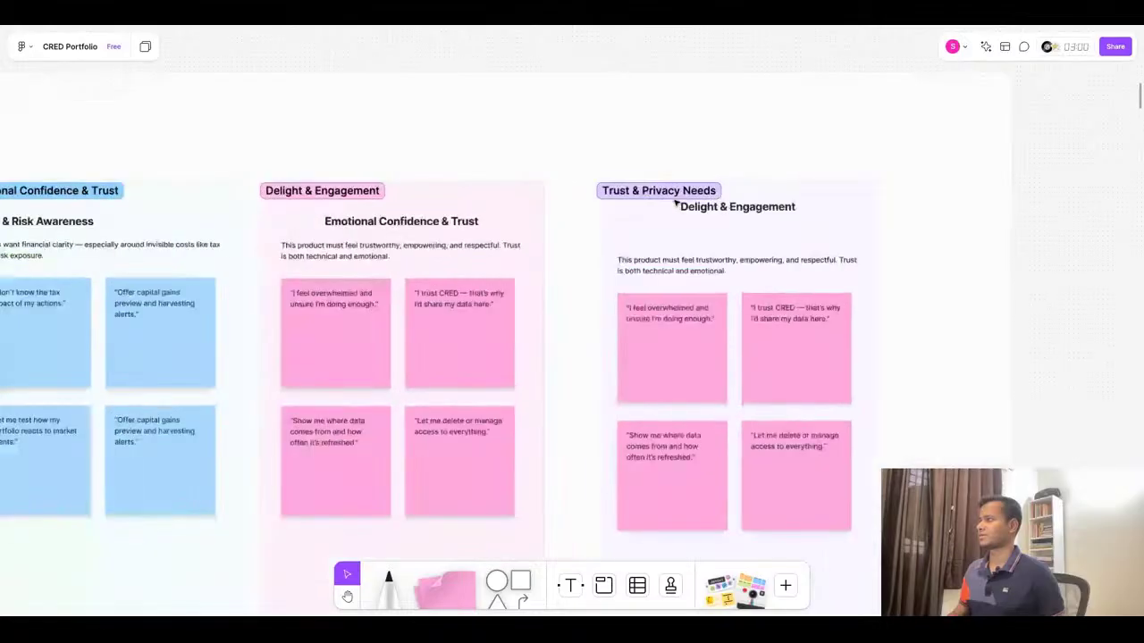
pyautogui.click(677, 202)
pyautogui.hotkey('ctrl', 'z')
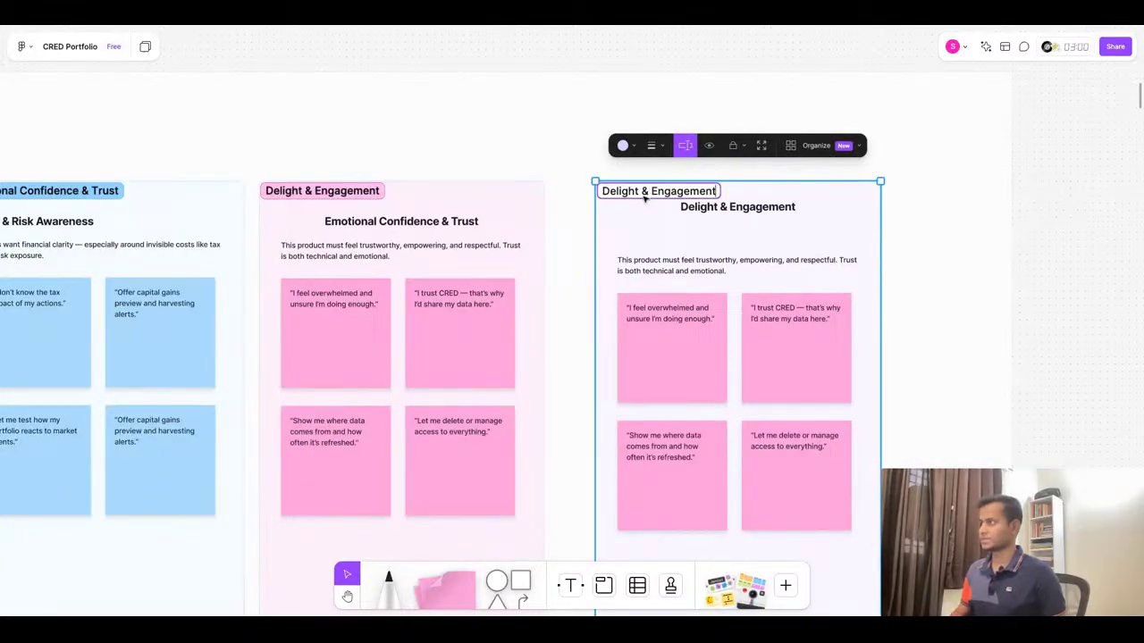
# Rename the pink section's label as "Emotional Confidence & Trust", copied from the heading inside it
pyautogui.click(456, 178)
pyautogui.doubleClick(416, 227)
pyautogui.hotkey('ctrl', 'c')
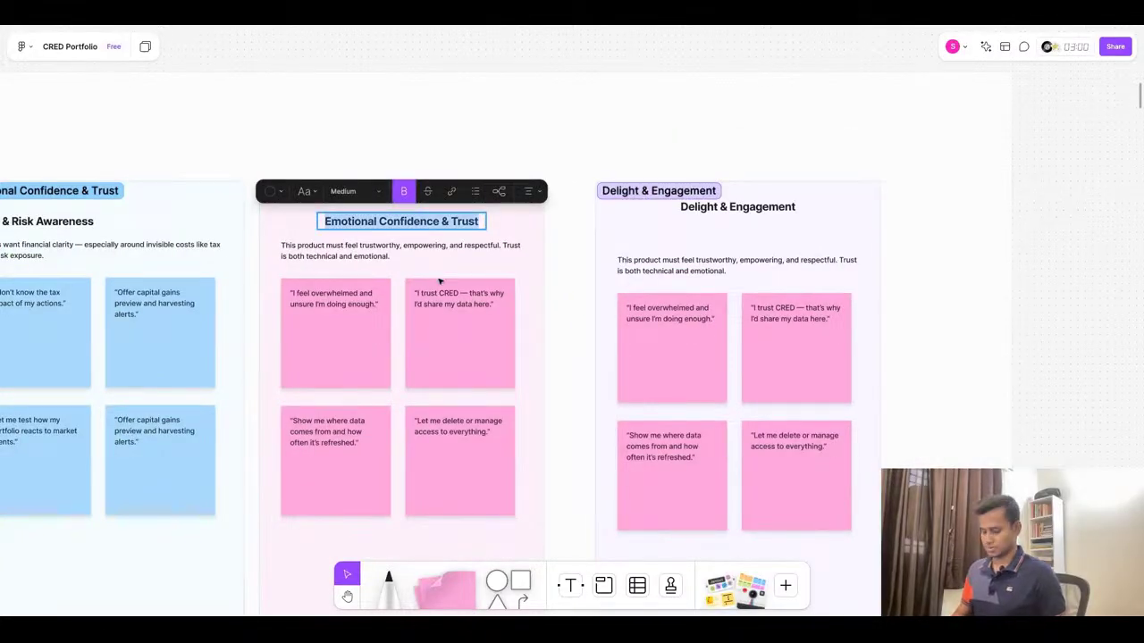
pyautogui.click(308, 192)
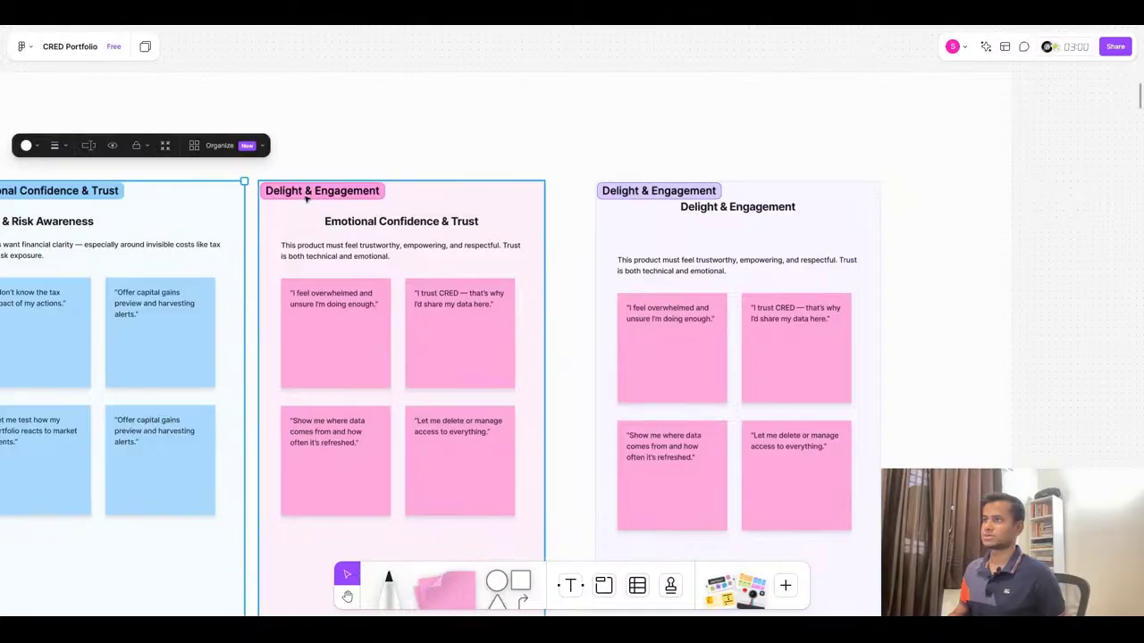
pyautogui.hotkey('ctrl', 'v')
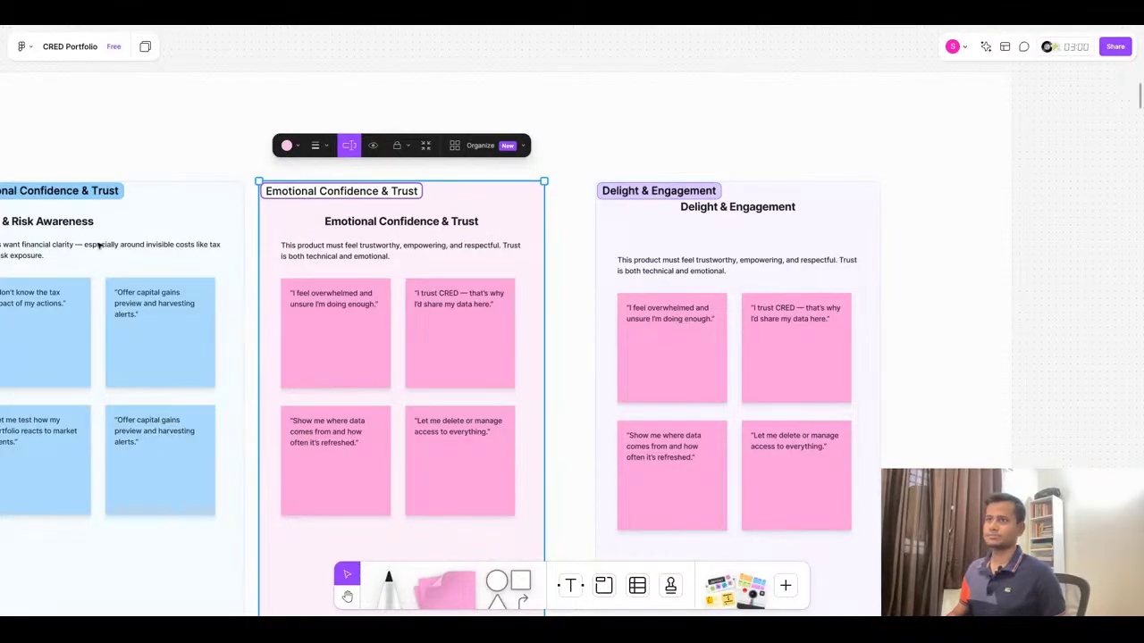
# Rename the blue section's label as "Tax & Risk Awareness", copied from the heading inside it
pyautogui.scroll(-3, 361, 241)
pyautogui.scroll(2, 362, 241)
pyautogui.doubleClick(260, 234)
pyautogui.hotkey('ctrl', 'c')
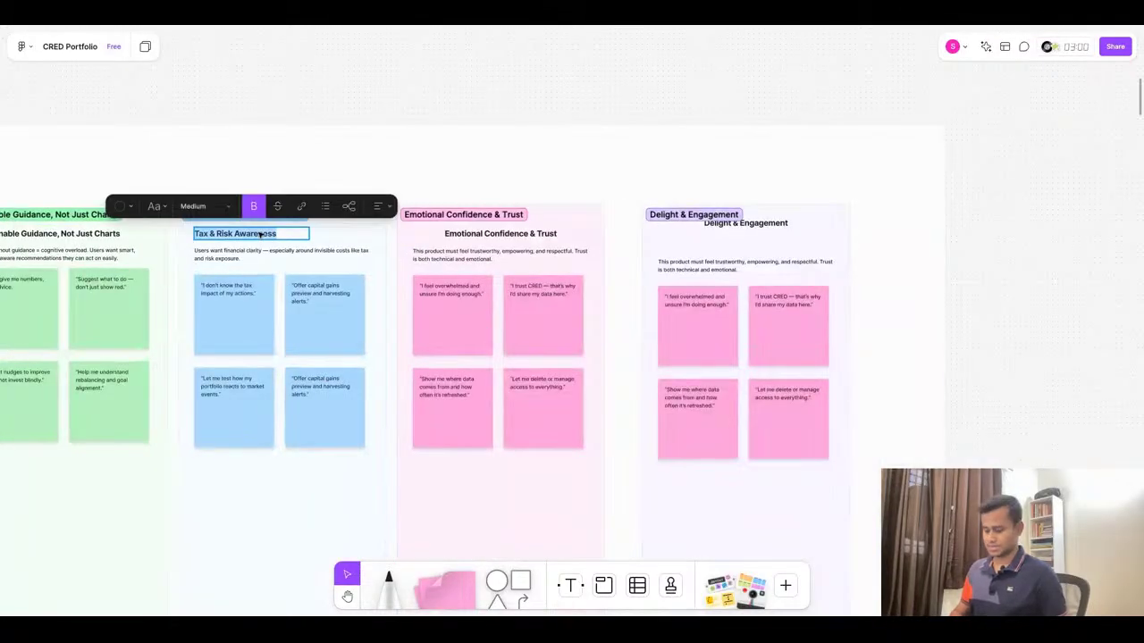
pyautogui.press('Escape')
pyautogui.click(229, 214)
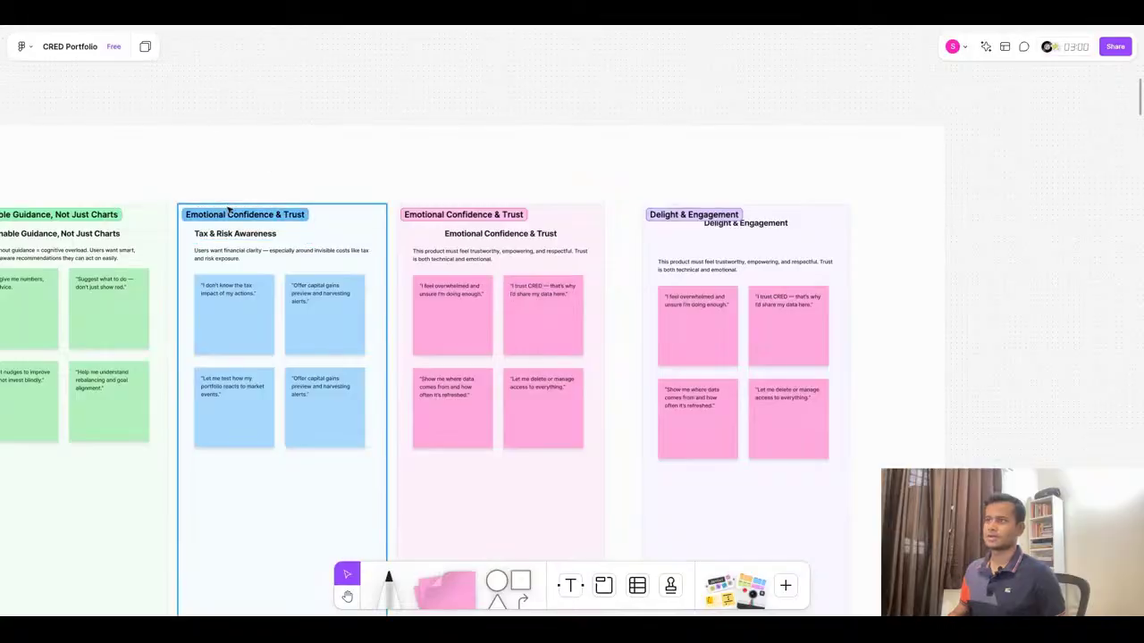
pyautogui.doubleClick(229, 215)
pyautogui.hotkey('ctrl', 'v')
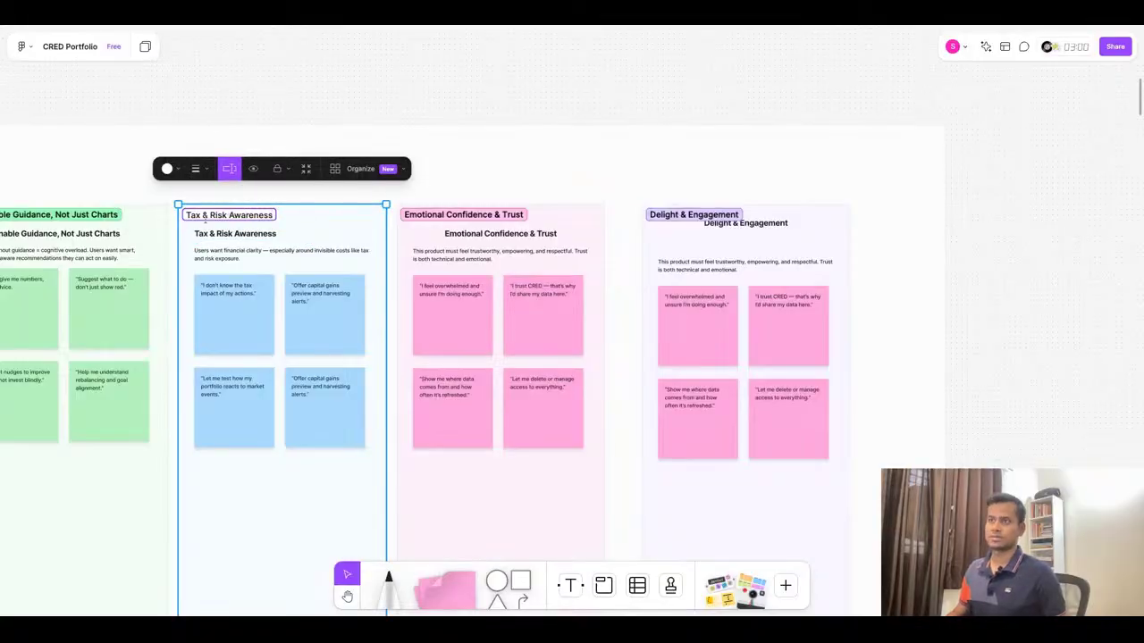
pyautogui.click(99, 152)
pyautogui.click(516, 158)
# Left-align the purple section's heading text and move the heading just above the description, flush with its left edge
pyautogui.scroll(-1, 516, 158)
pyautogui.scroll(-1, 517, 158)
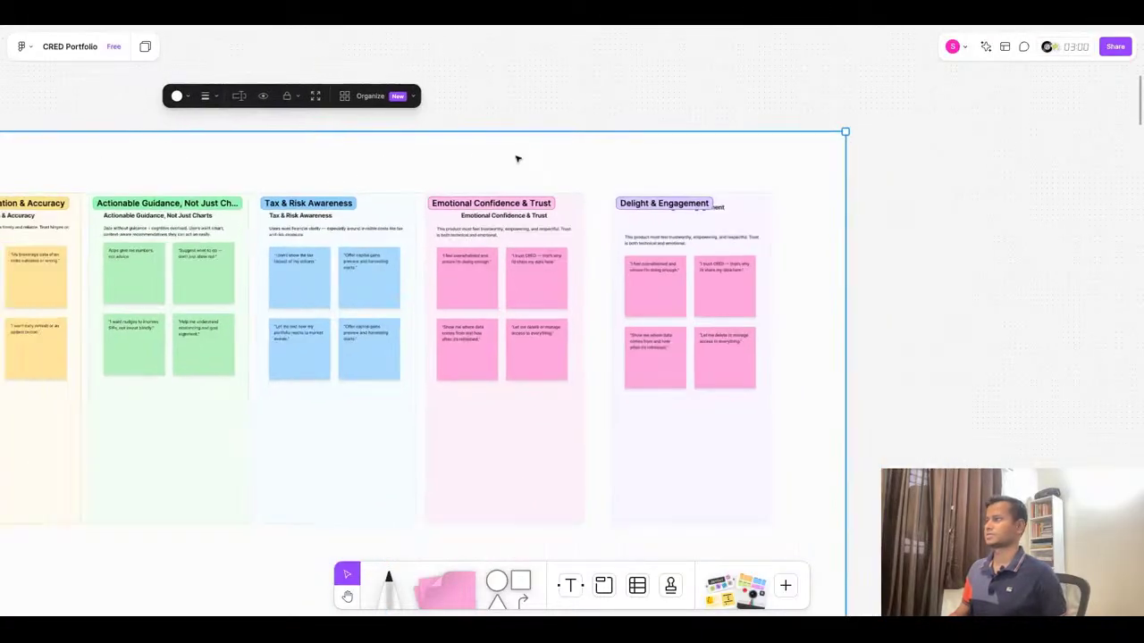
pyautogui.scroll(3, 812, 248)
pyautogui.click(562, 248)
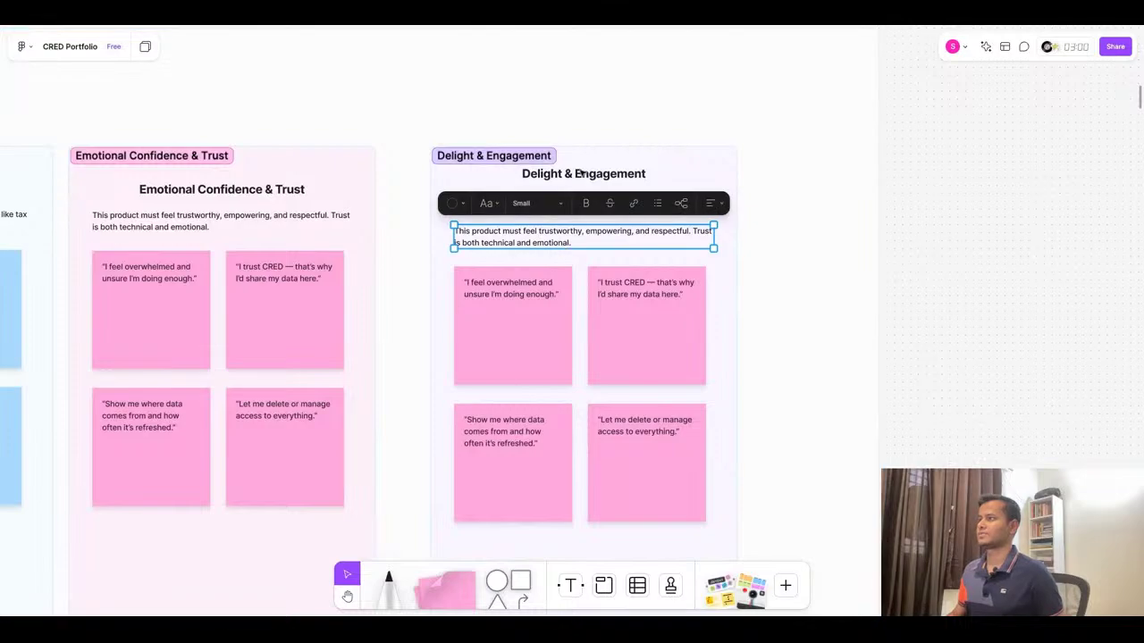
pyautogui.click(584, 174)
pyautogui.moveTo(583, 169); pyautogui.dragTo(587, 175)
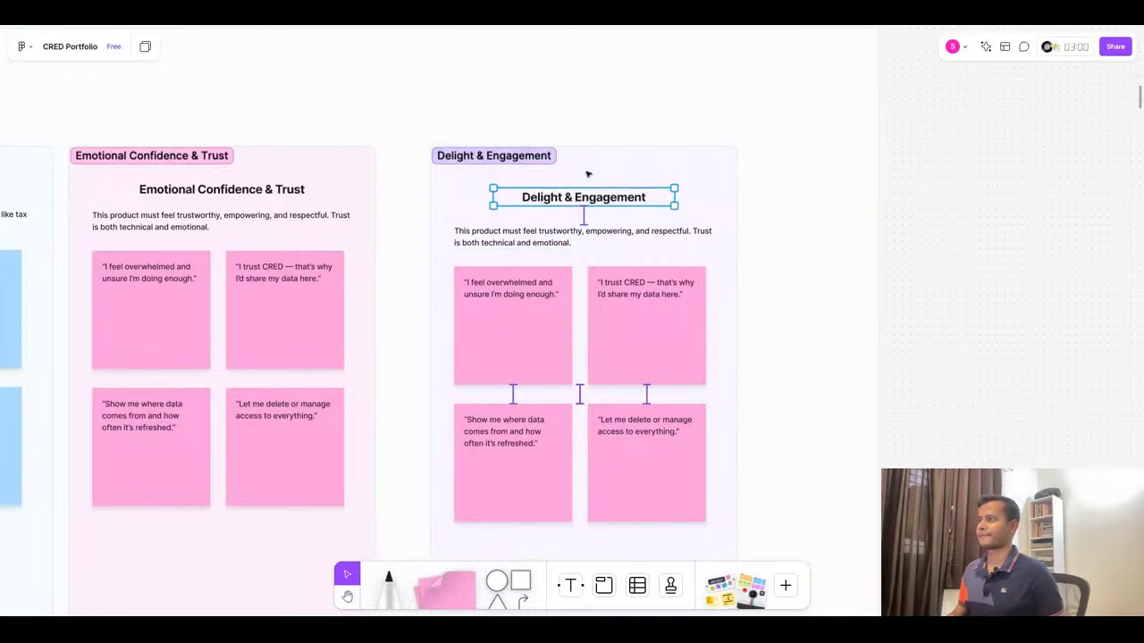
pyautogui.click(715, 166)
pyautogui.click(688, 141)
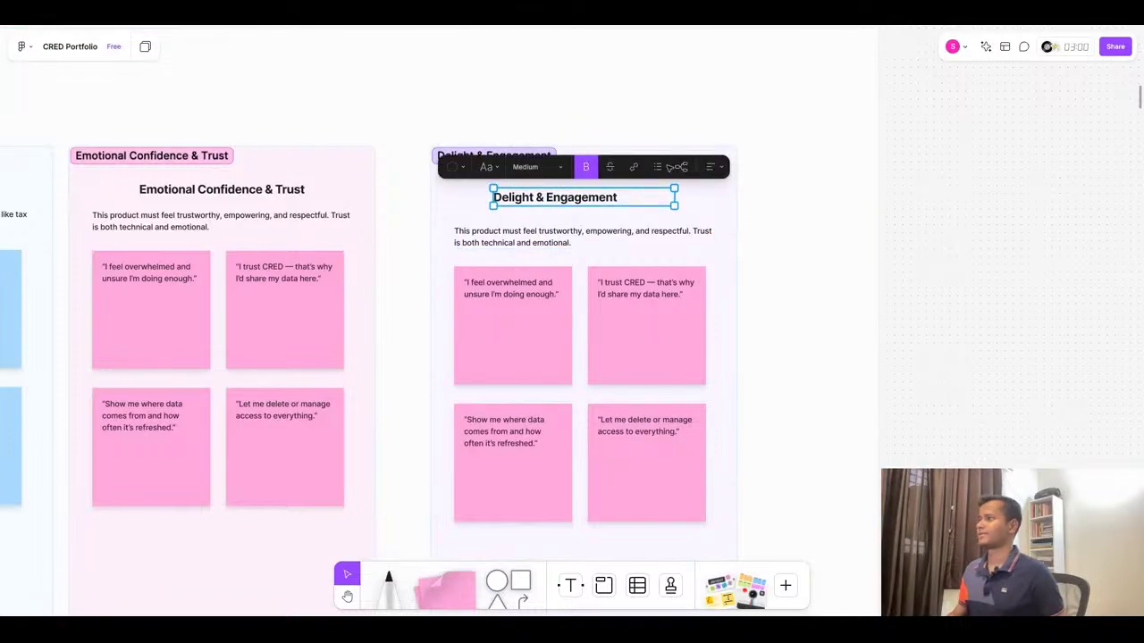
pyautogui.moveTo(583, 197); pyautogui.dragTo(544, 198)
# Nudge the purple section's description and heading upward, keeping a small gap between them
pyautogui.click(510, 249)
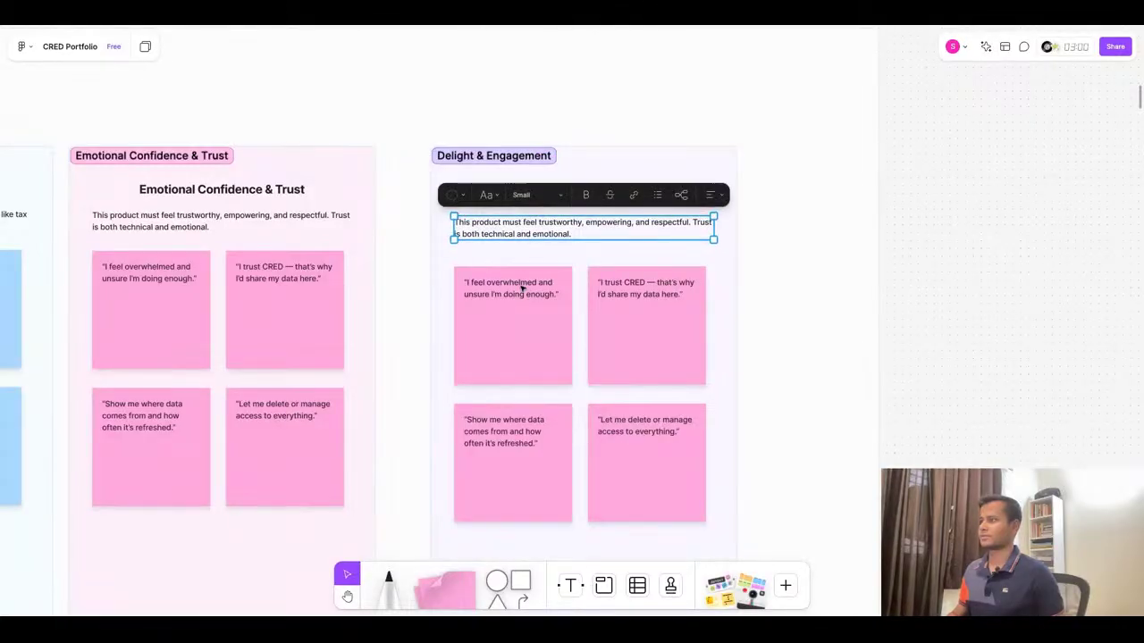
pyautogui.click(452, 262)
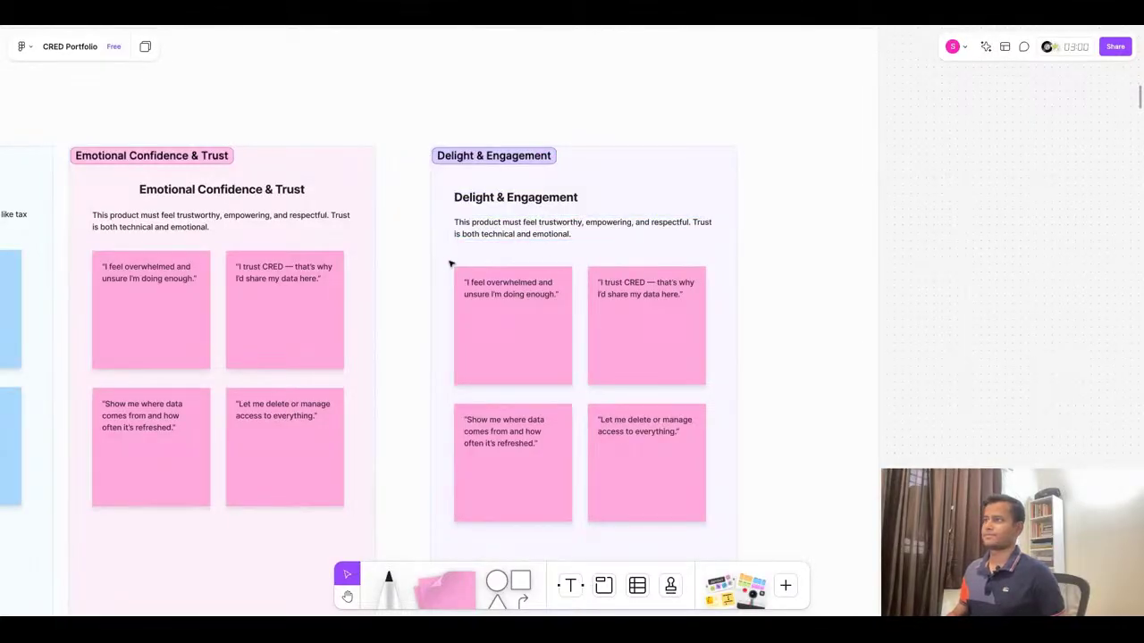
pyautogui.click(472, 234)
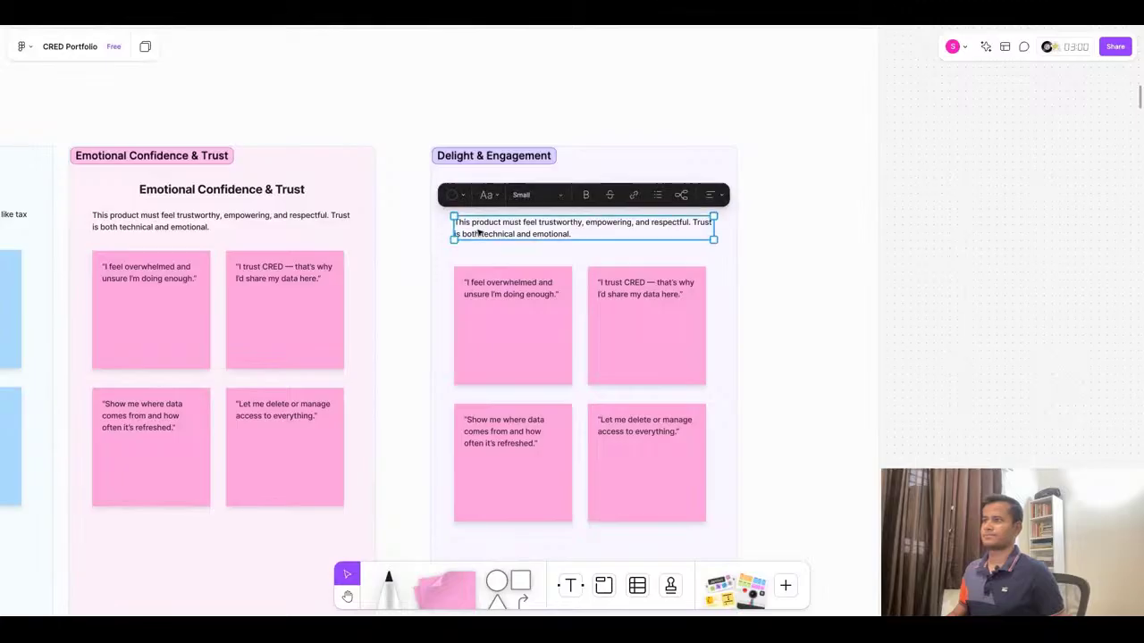
pyautogui.hotkey('shift', 'Up')
pyautogui.click(426, 261)
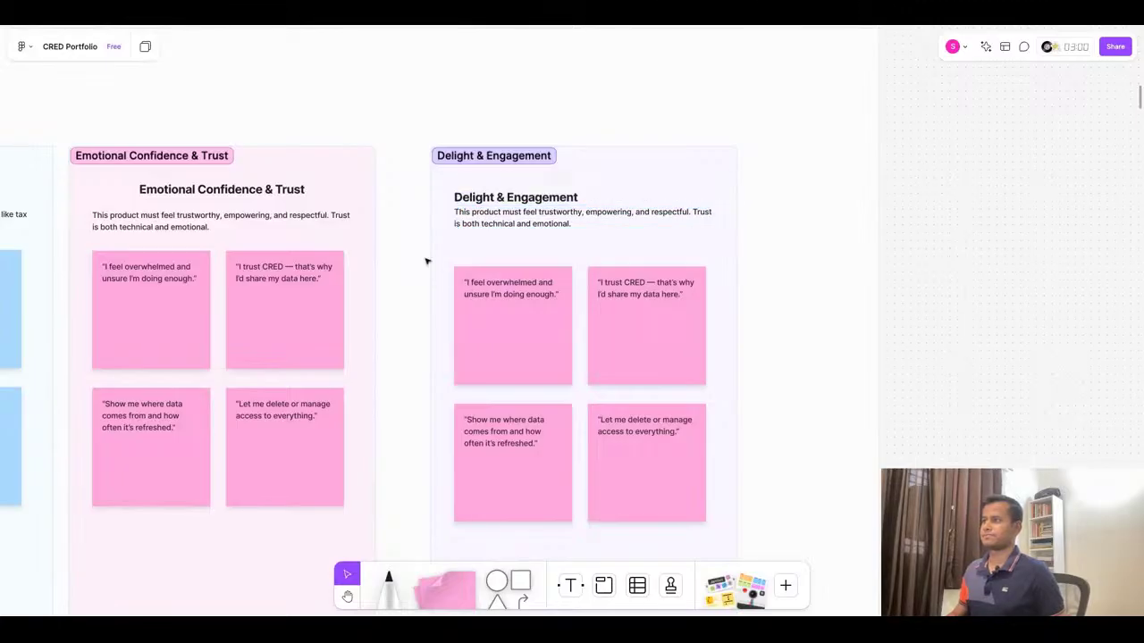
pyautogui.click(490, 200)
pyautogui.hotkey('shift', 'Up')
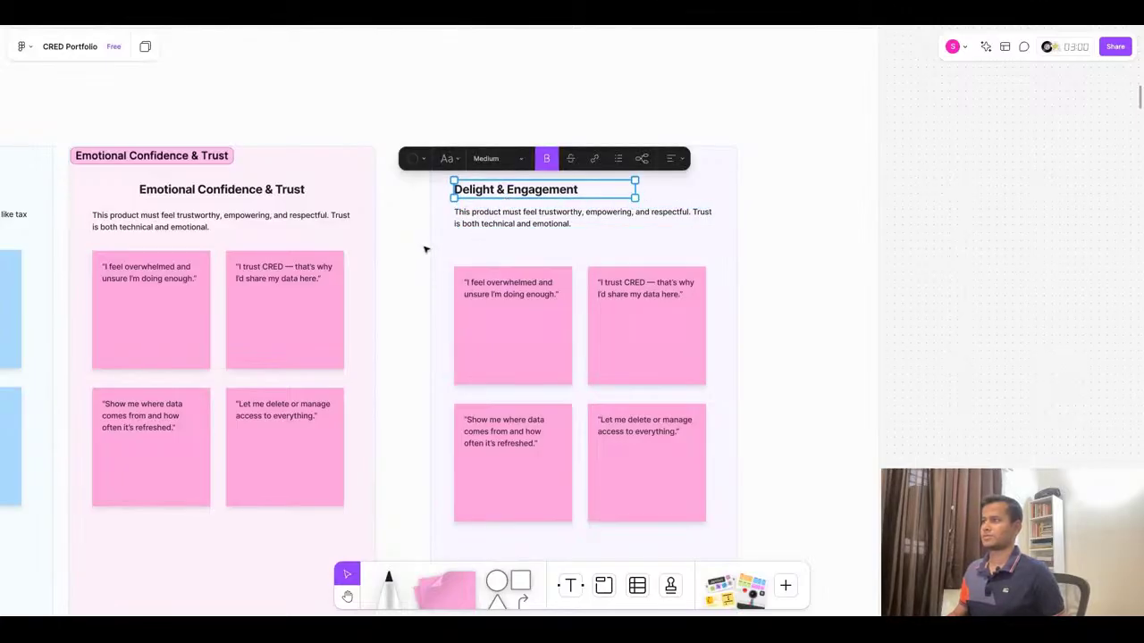
pyautogui.click(426, 250)
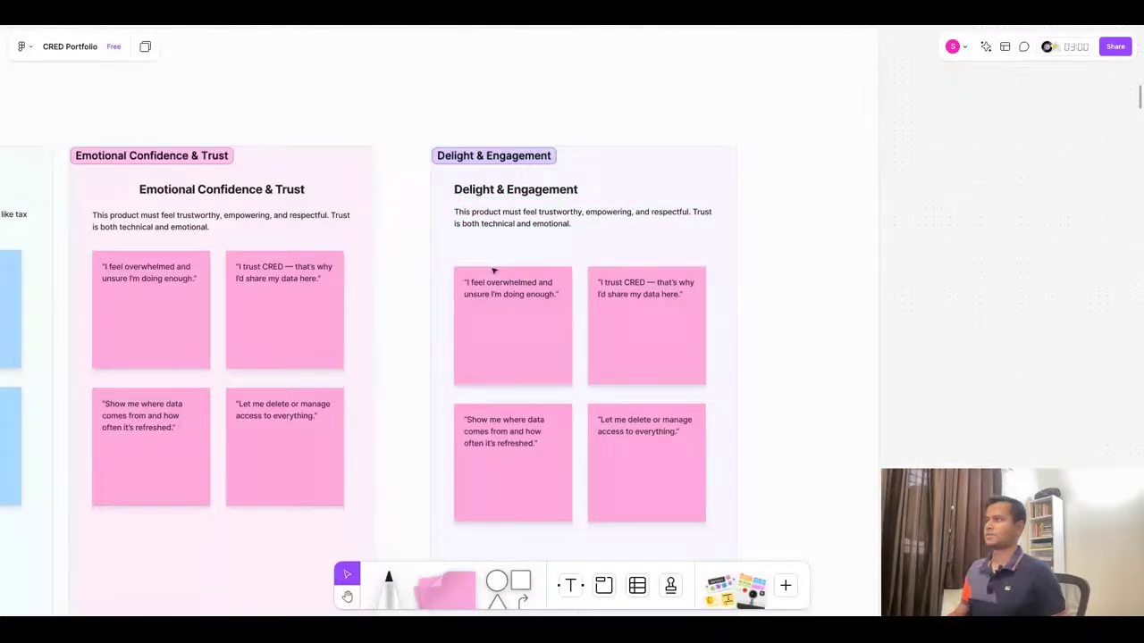
# Recolor the four sticky notes under Delight & Engagement purple and move them up closer to the description
pyautogui.moveTo(409, 254)
pyautogui.mouseDown()
pyautogui.moveTo(691, 511)
pyautogui.moveTo(411, 257)
pyautogui.mouseUp()
pyautogui.click(428, 249)
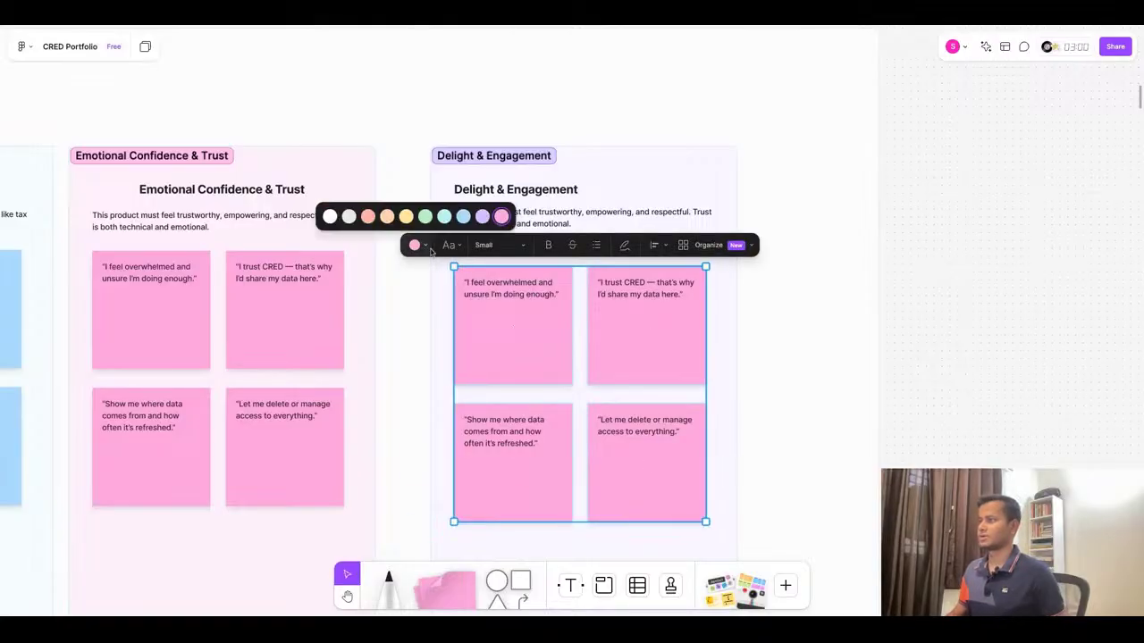
pyautogui.click(501, 218)
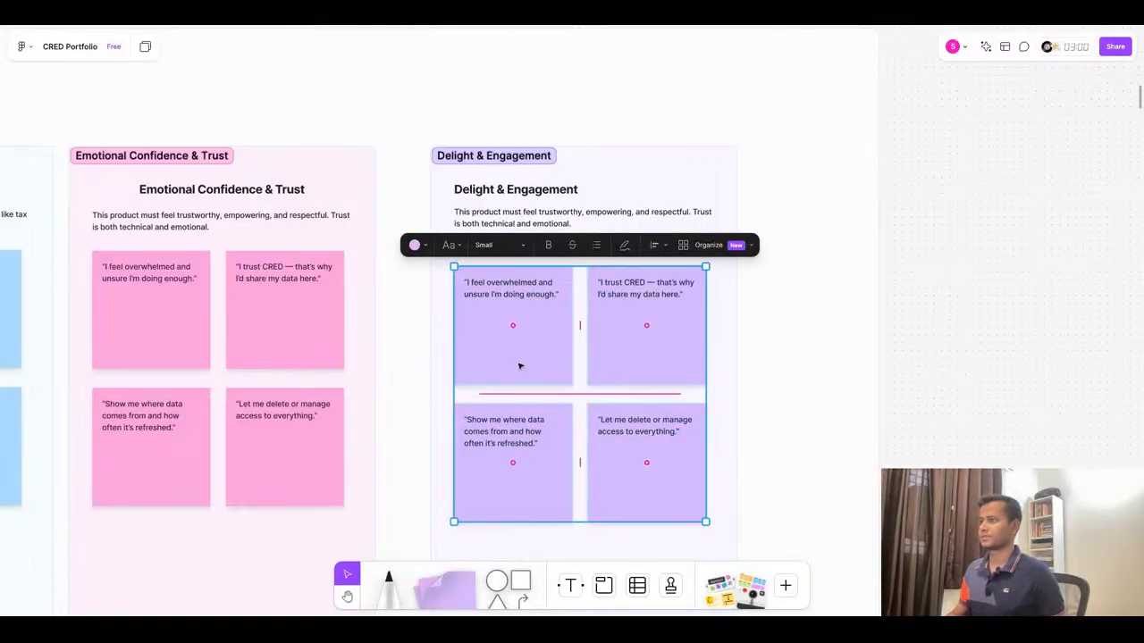
pyautogui.hotkey('shift', 'Up')
pyautogui.hotkey('shift', 'Up')
pyautogui.click(799, 341)
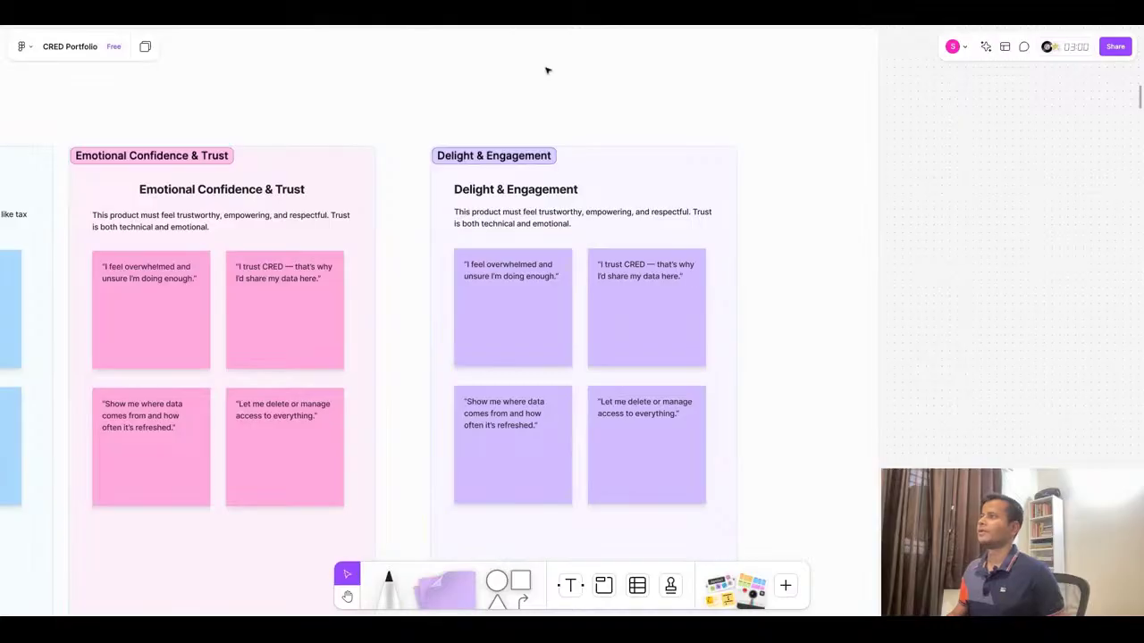
# Replace the first purple sticky note's text with "I love light gamification like review streaks." from ChatGPT's Delight & Engagement insights
pyautogui.hotkey('ctrl', 'Tab')
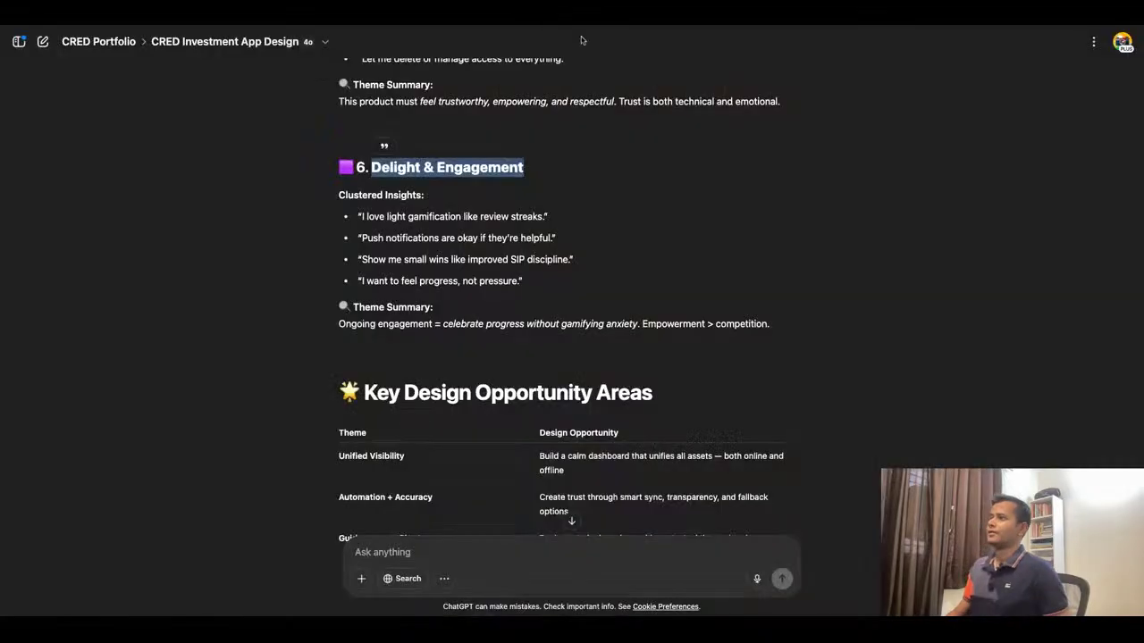
pyautogui.tripleClick(418, 215)
pyautogui.press('super+c')
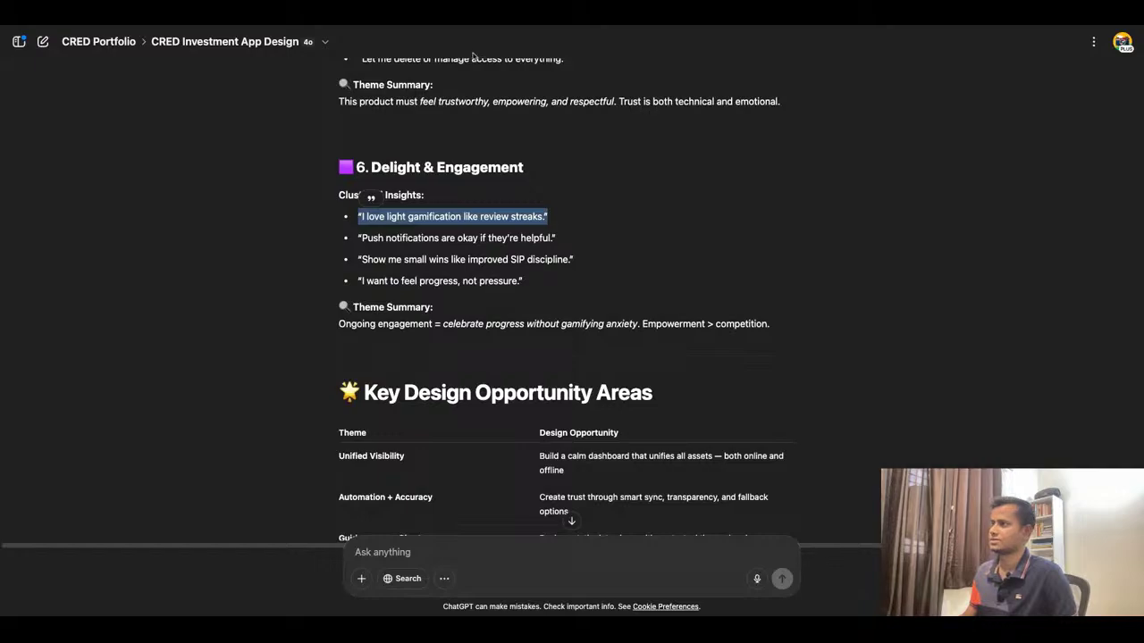
pyautogui.press('super+Tab')
pyautogui.click(523, 281)
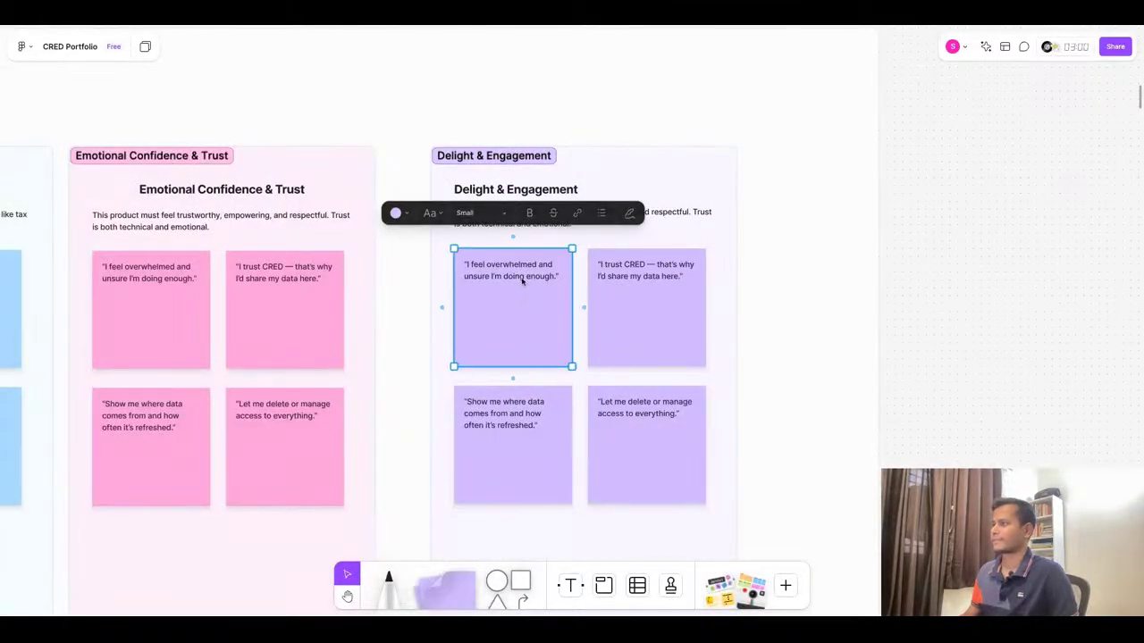
pyautogui.doubleClick(523, 280)
pyautogui.press('super+v')
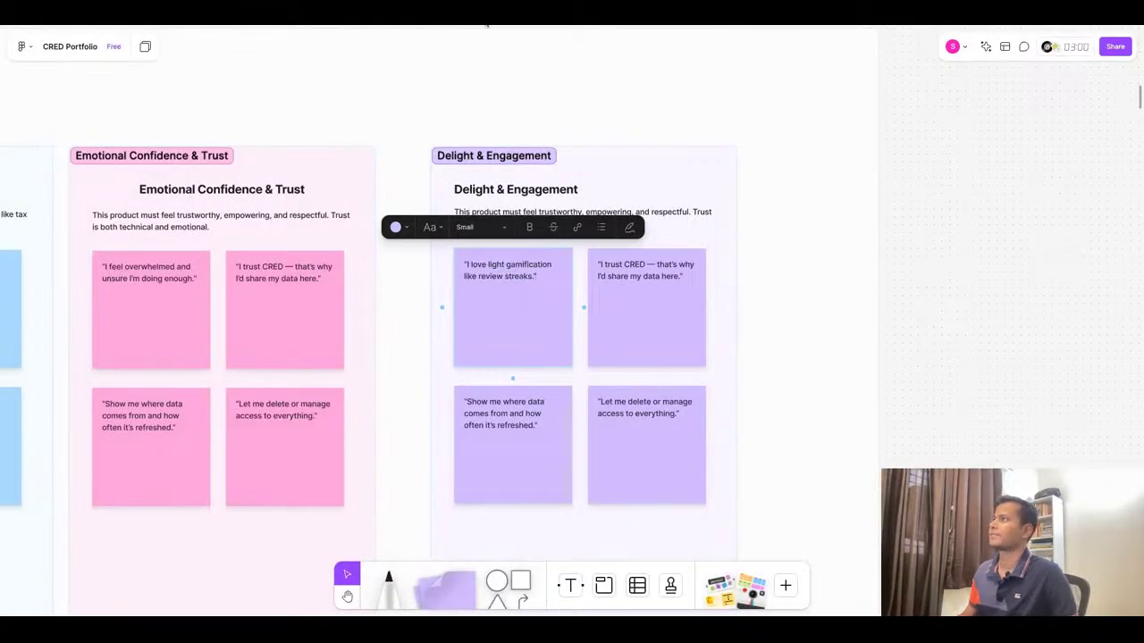
# Replace the second purple sticky note's text with the ChatGPT insight "Push notifications are okay if they're helpful."
pyautogui.press('super+Tab')
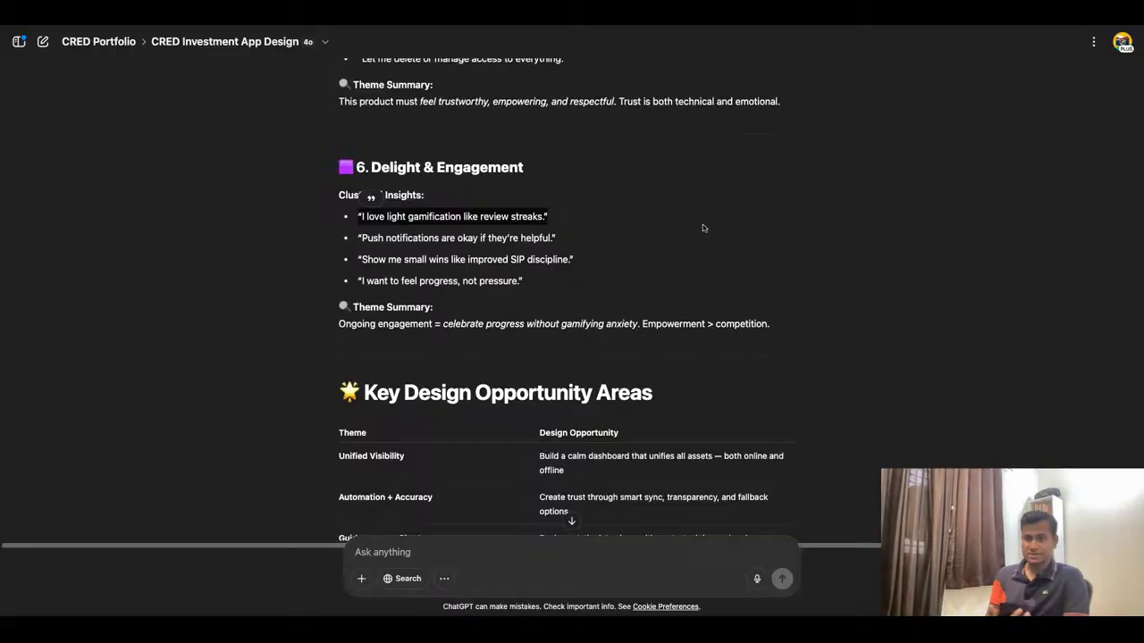
pyautogui.tripleClick(463, 242)
pyautogui.hotkey('ctrl', 'c')
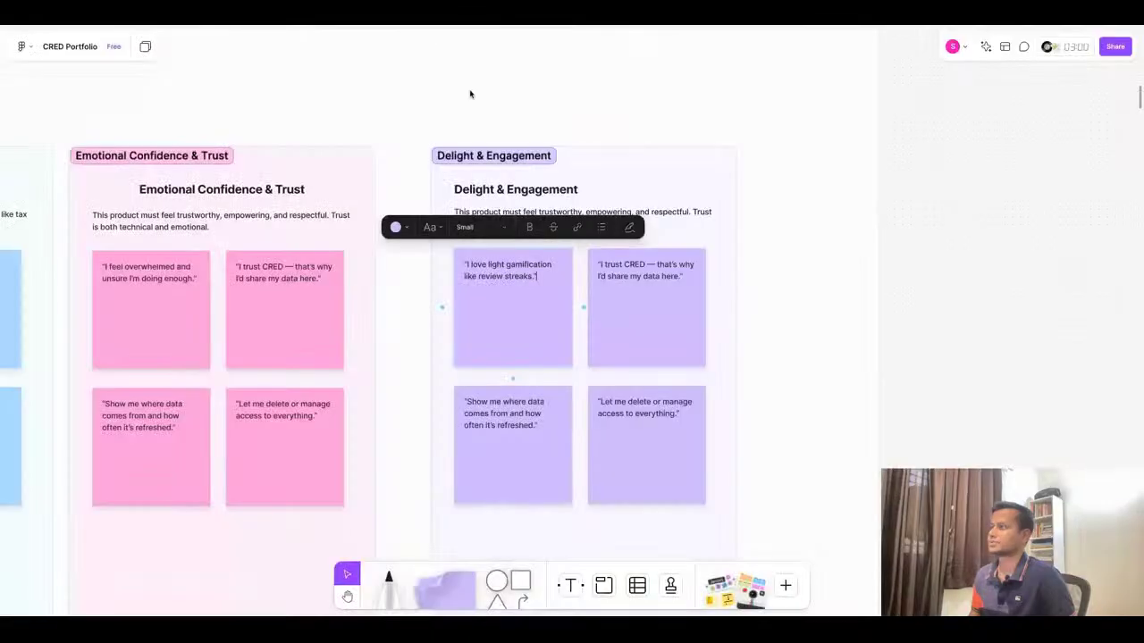
pyautogui.hotkey('ctrl', 'a')
pyautogui.hotkey('ctrl', 'v')
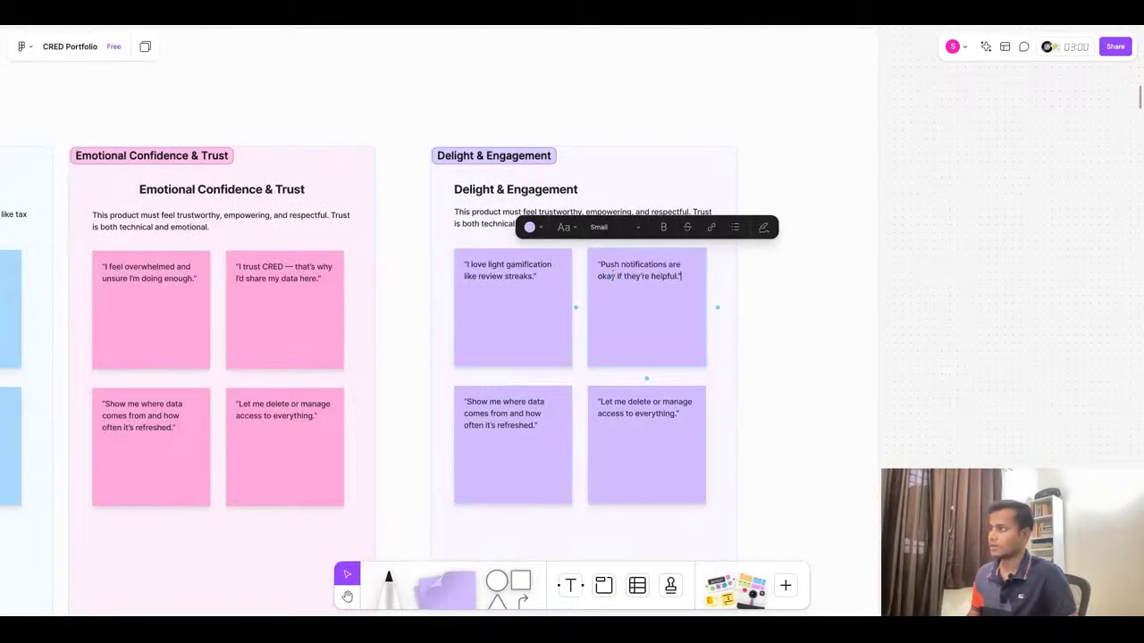
pyautogui.click(804, 310)
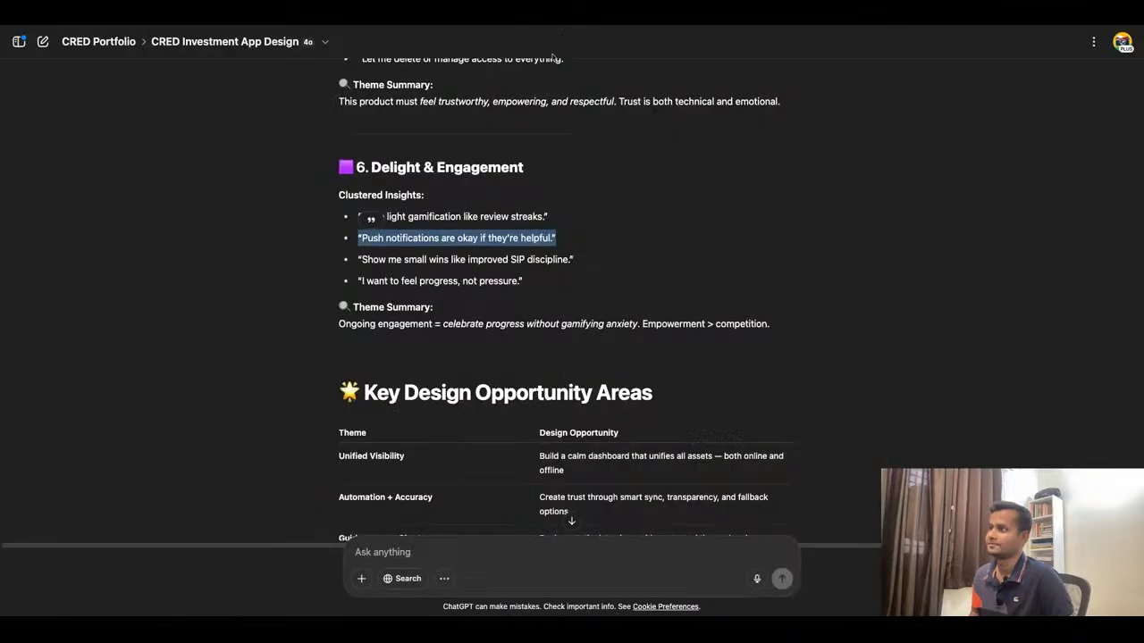
# Copy "Show me small wins like improved SIP discipline." from ChatGPT into the third purple sticky note, replacing its text
pyautogui.moveTo(359, 259); pyautogui.dragTo(573, 259)
pyautogui.hotkey('ctrl', 'c')
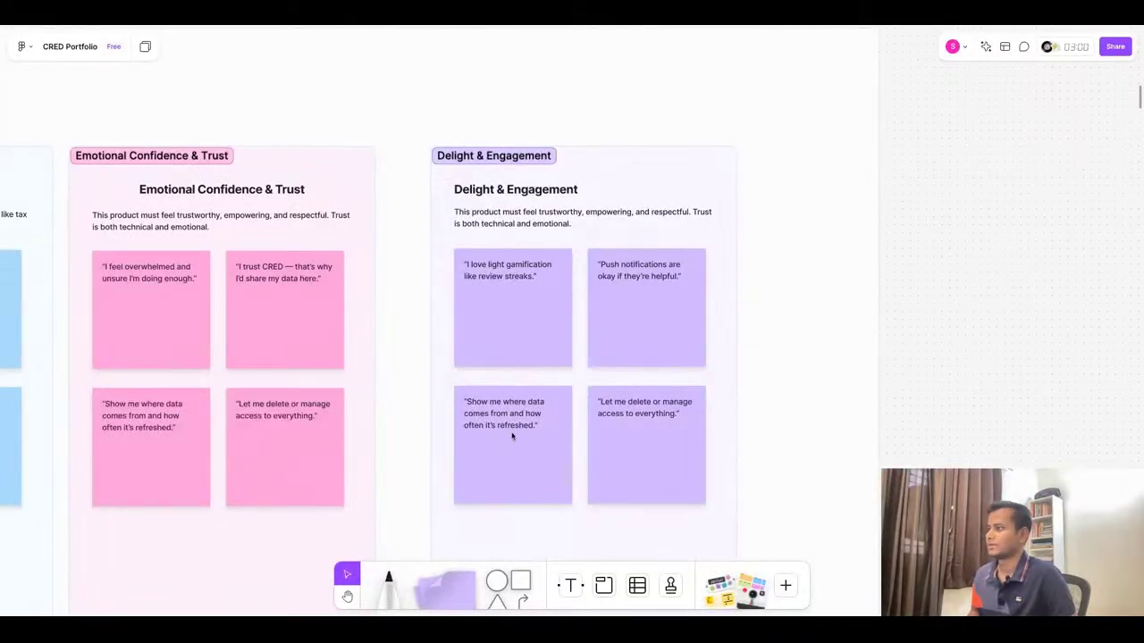
pyautogui.doubleClick(511, 435)
pyautogui.hotkey('ctrl', 'v')
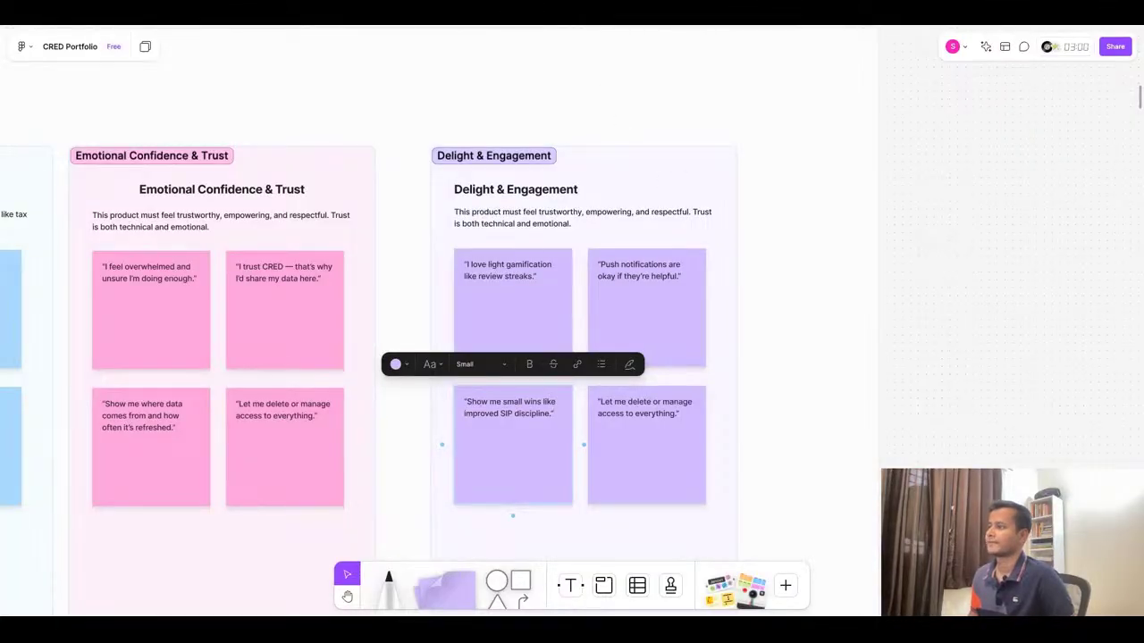
# Copy "I want to feel progress, not pressure." from ChatGPT into the fourth purple sticky note, replacing its text
pyautogui.hotkey('alt', 'Tab')
pyautogui.tripleClick(457, 280)
pyautogui.hotkey('ctrl', 'c')
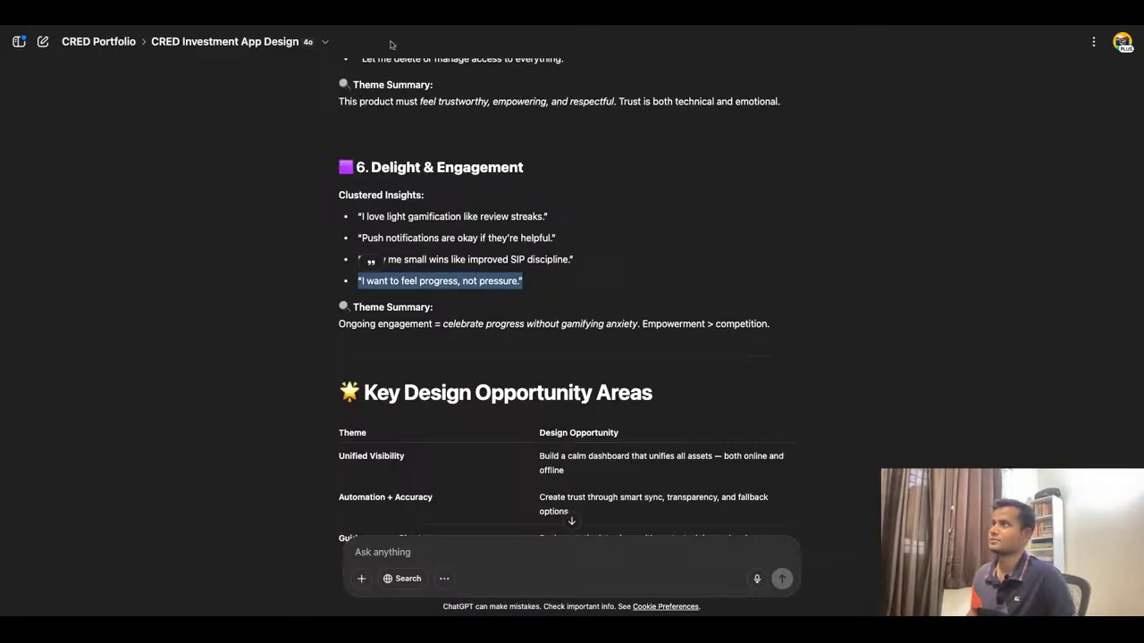
pyautogui.hotkey('alt', 'Tab')
pyautogui.click(647, 419)
pyautogui.click(649, 413)
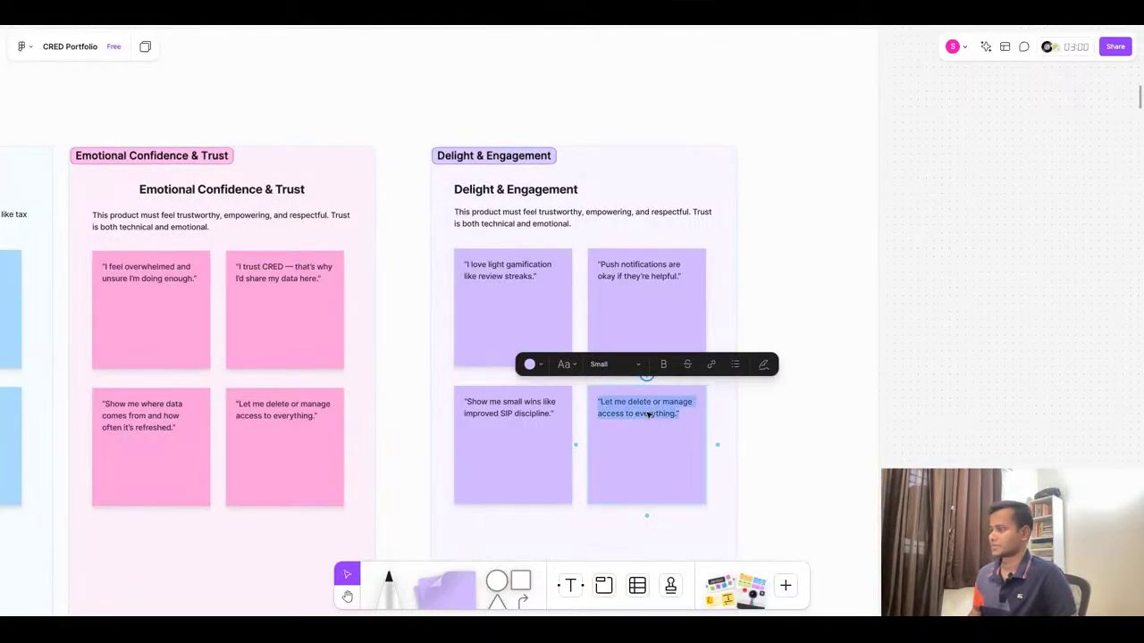
pyautogui.hotkey('ctrl', 'v')
pyautogui.click(861, 434)
# Replace the Delight & Engagement description with ChatGPT's theme summary "Ongoing engagement = celebrate progress without gamifying anxiety. Empowerment > competition."
pyautogui.scroll(-5, 566, 301)
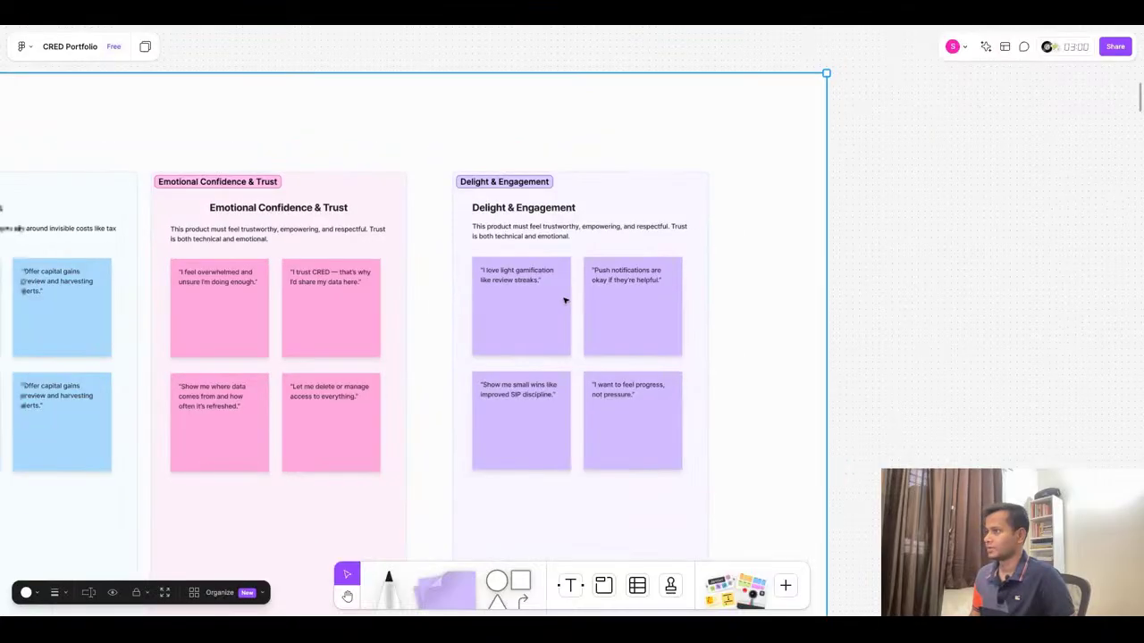
pyautogui.scroll(2, 672, 437)
pyautogui.hotkey('alt', 'Tab')
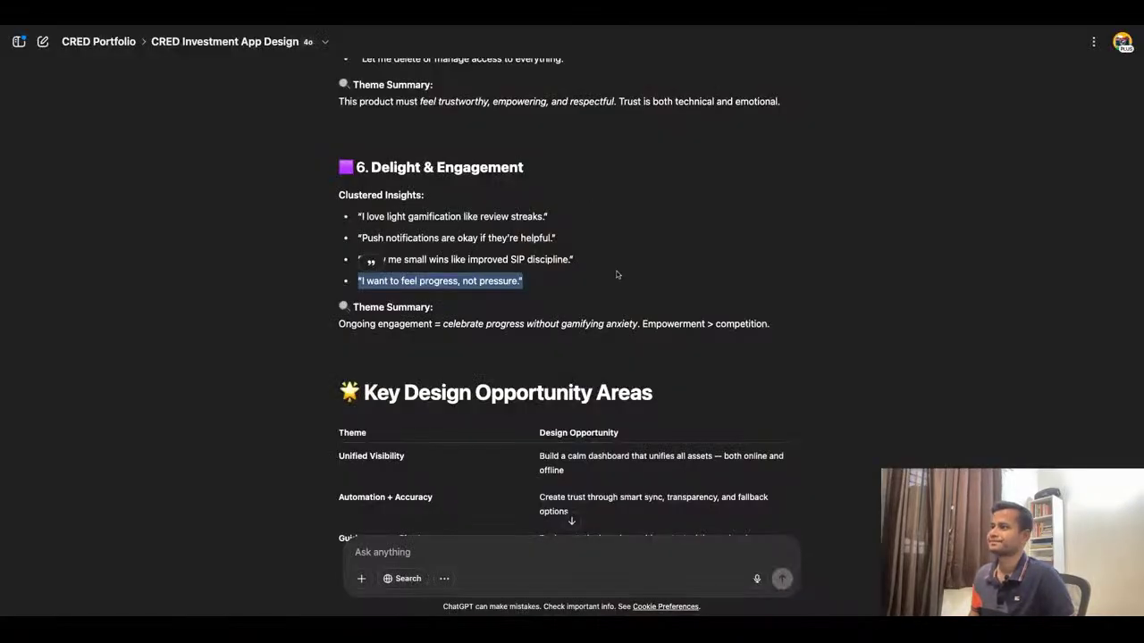
pyautogui.tripleClick(381, 325)
pyautogui.hotkey('ctrl', 'c')
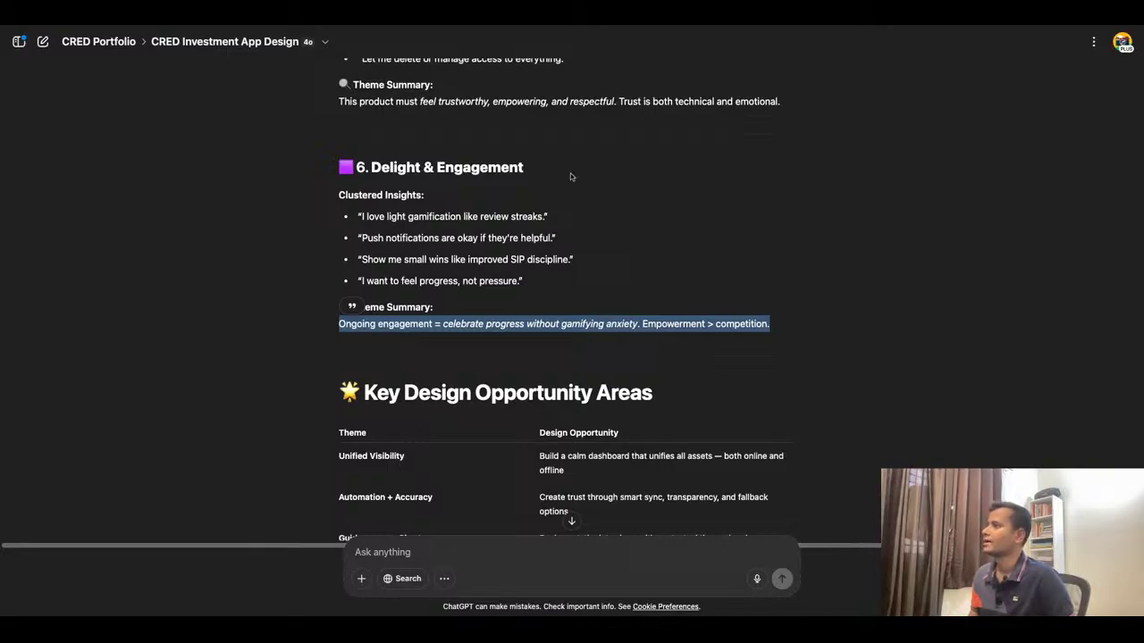
pyautogui.click(414, 25)
pyautogui.doubleClick(505, 192)
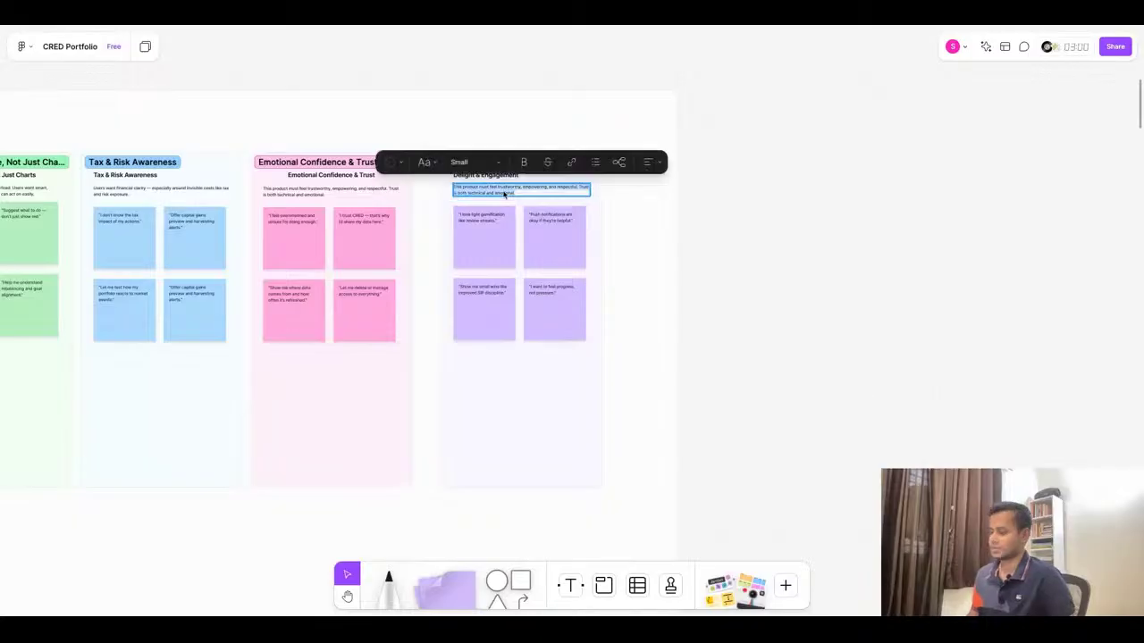
pyautogui.hotkey('ctrl', 'v')
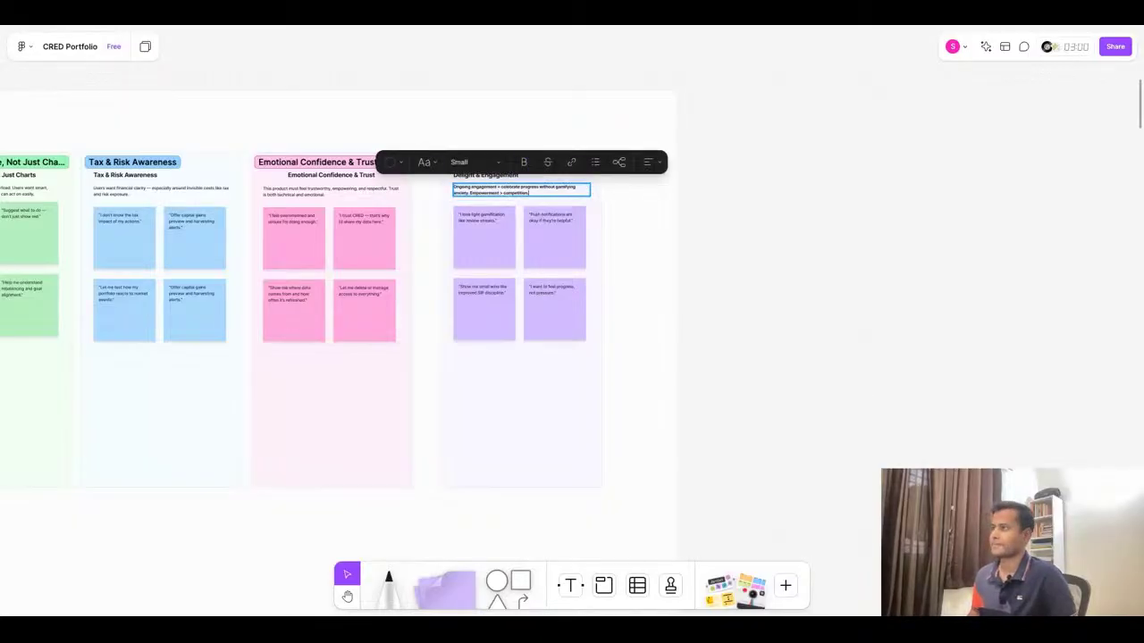
# Remove the bold formatting from the whole Delight & Engagement description
pyautogui.click(501, 192)
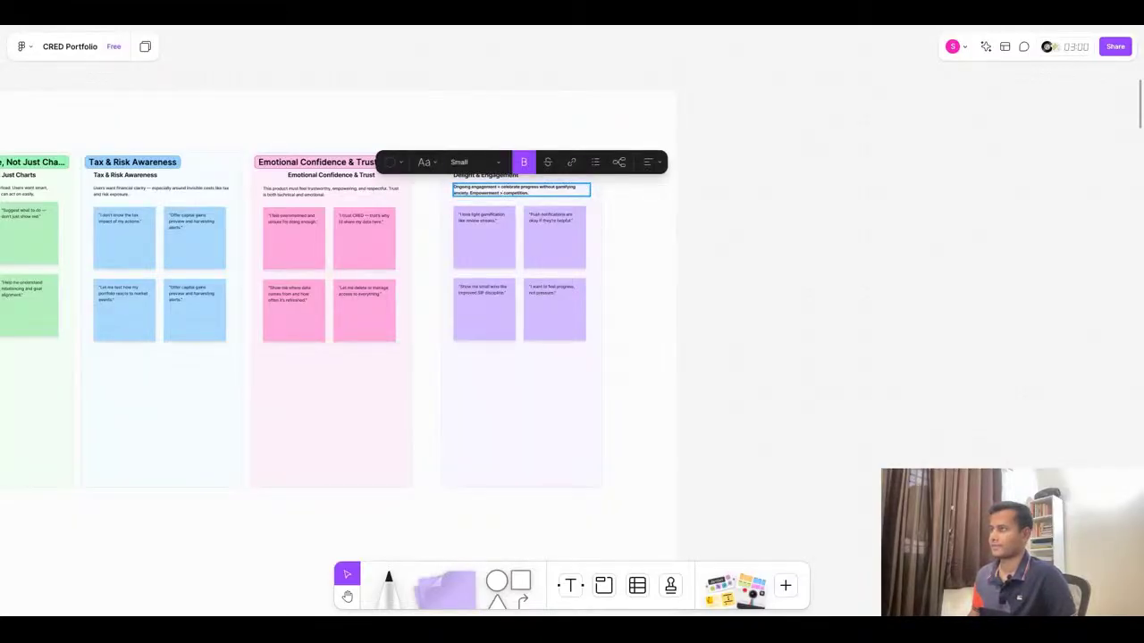
pyautogui.hotkey('ctrl', 'a')
pyautogui.hotkey('ctrl', 'b')
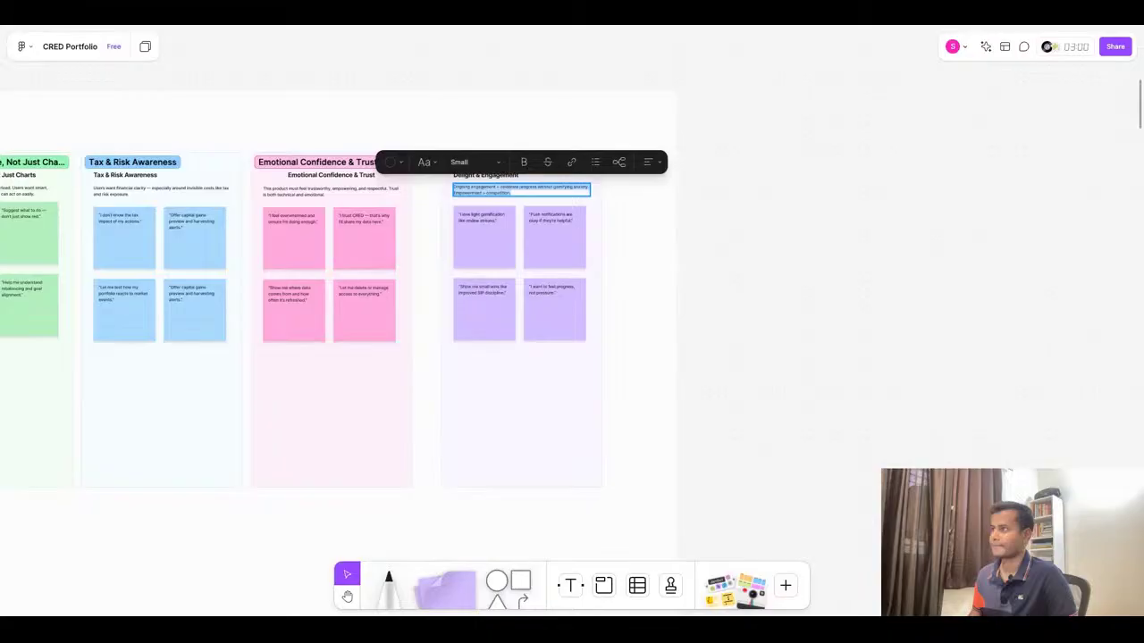
pyautogui.click(718, 268)
pyautogui.scroll(-2, 763, 253)
# Review ChatGPT's Key Design Opportunity Areas table and the next-step suggestion at the end of its response
pyautogui.hotkey('alt', 'Tab')
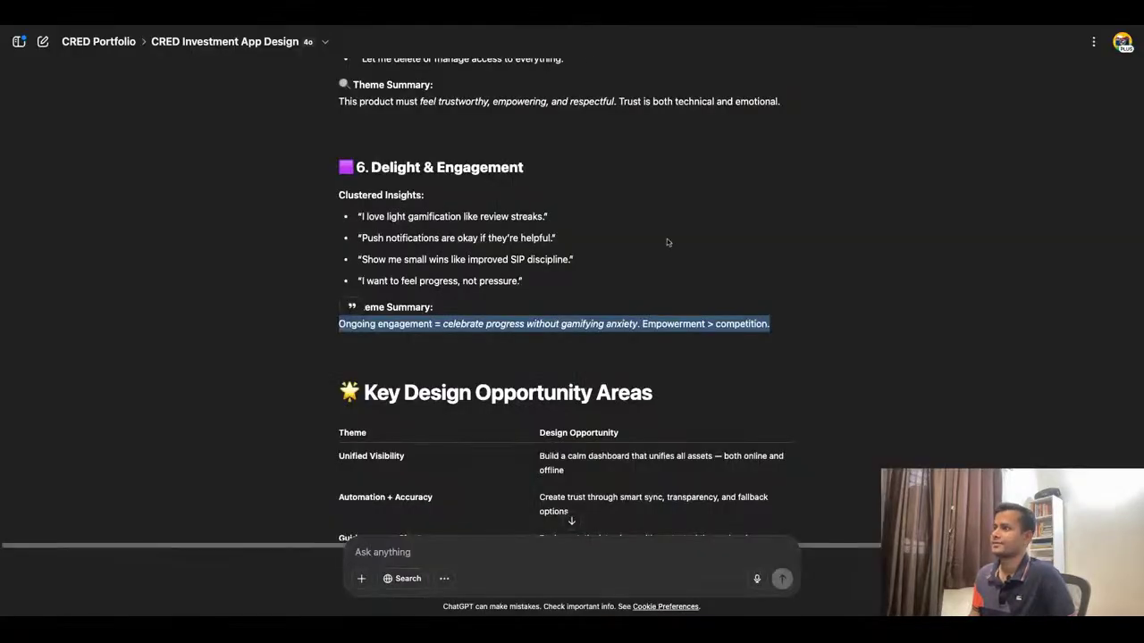
pyautogui.scroll(-1, 666, 242)
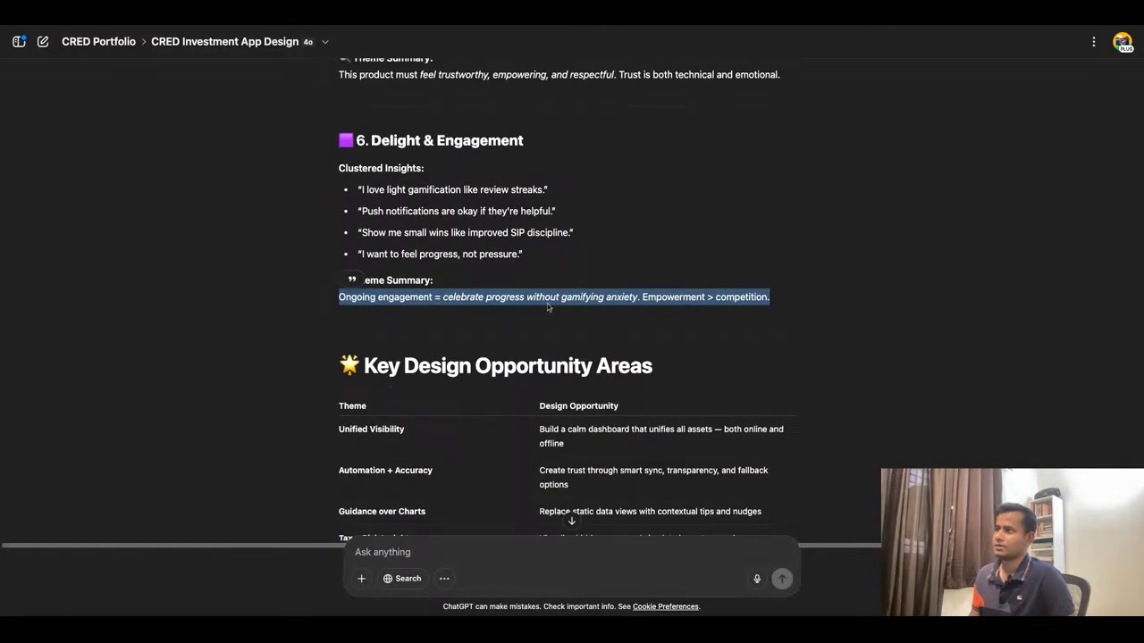
pyautogui.scroll(-3, 547, 306)
pyautogui.scroll(-2, 485, 228)
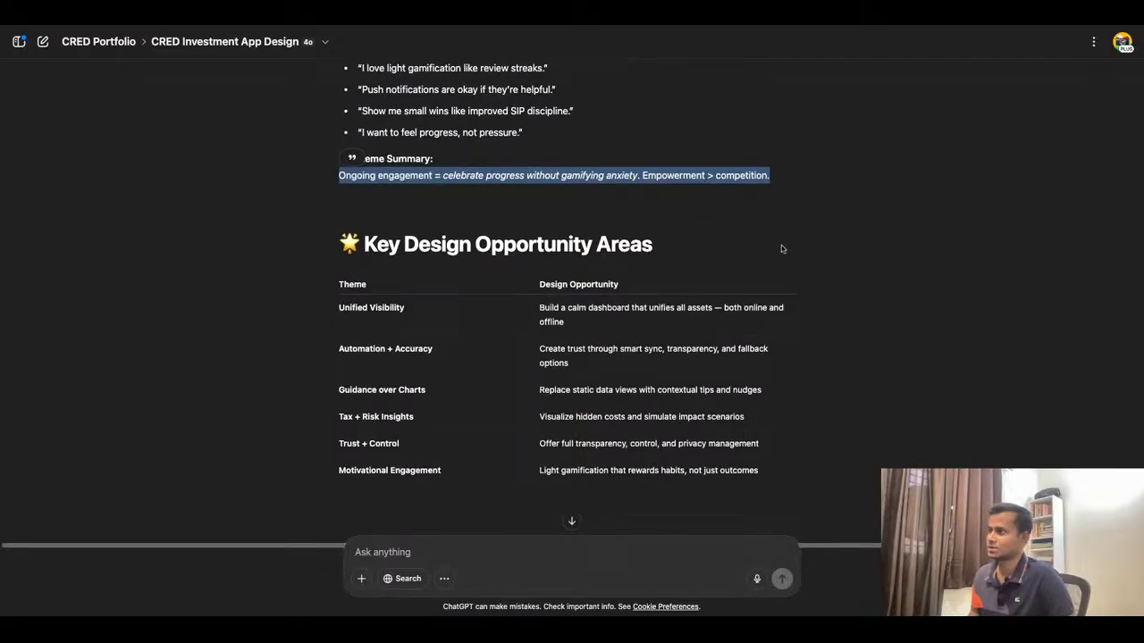
pyautogui.scroll(-3, 783, 247)
pyautogui.scroll(-7, 562, 341)
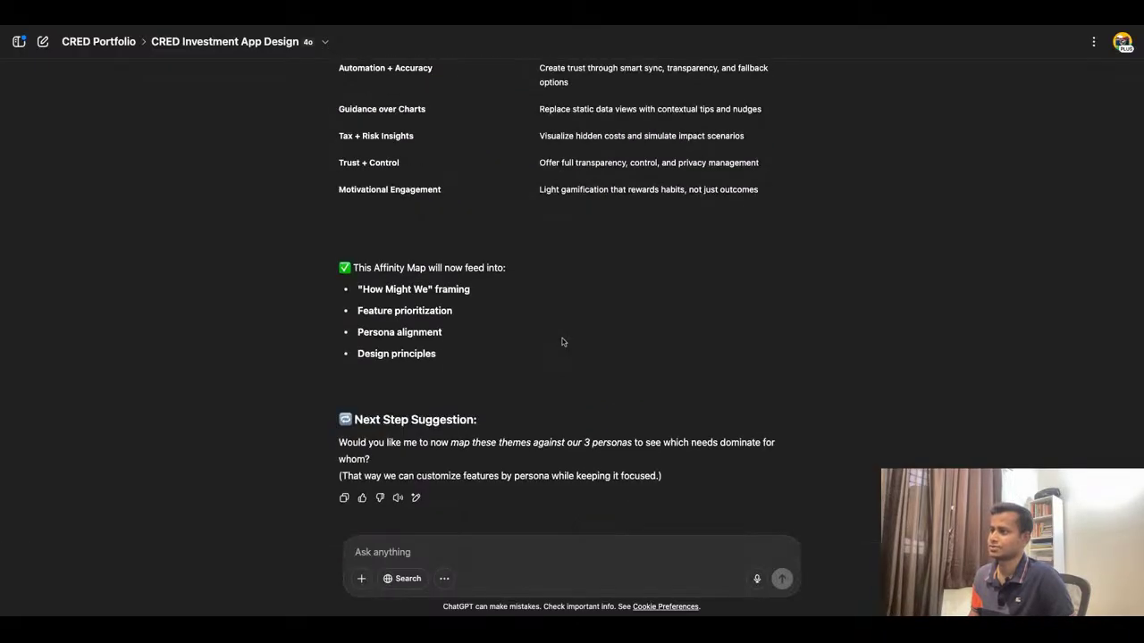
pyautogui.scroll(1, 448, 157)
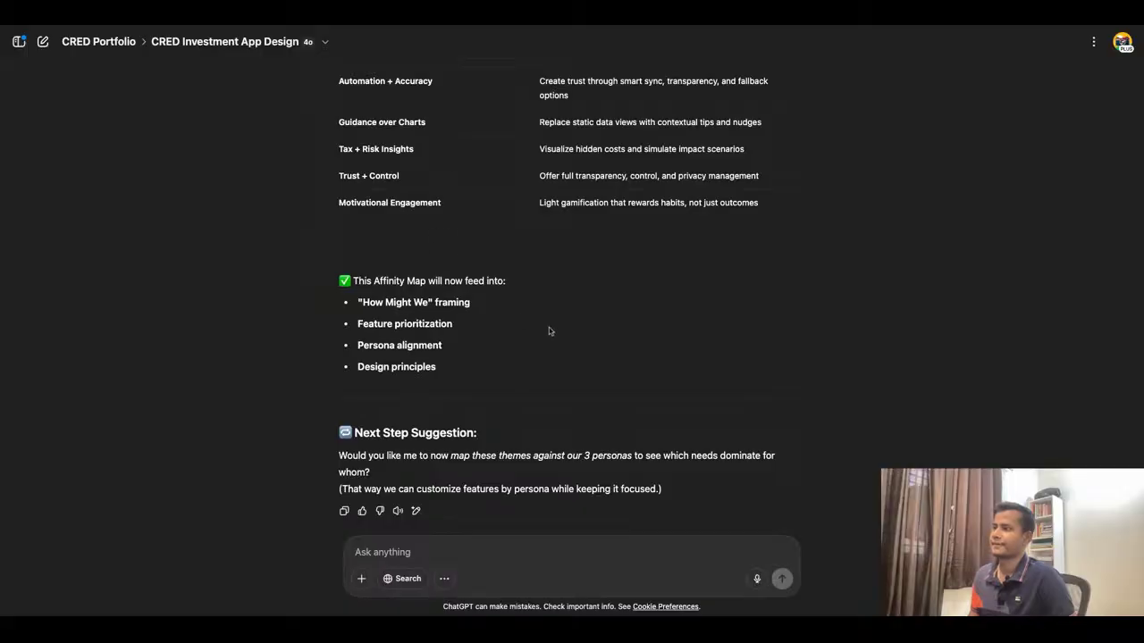
# Shorten all six coloured theme sections together on the FigJam board, reducing the empty space below their sticky notes
pyautogui.click(392, 28)
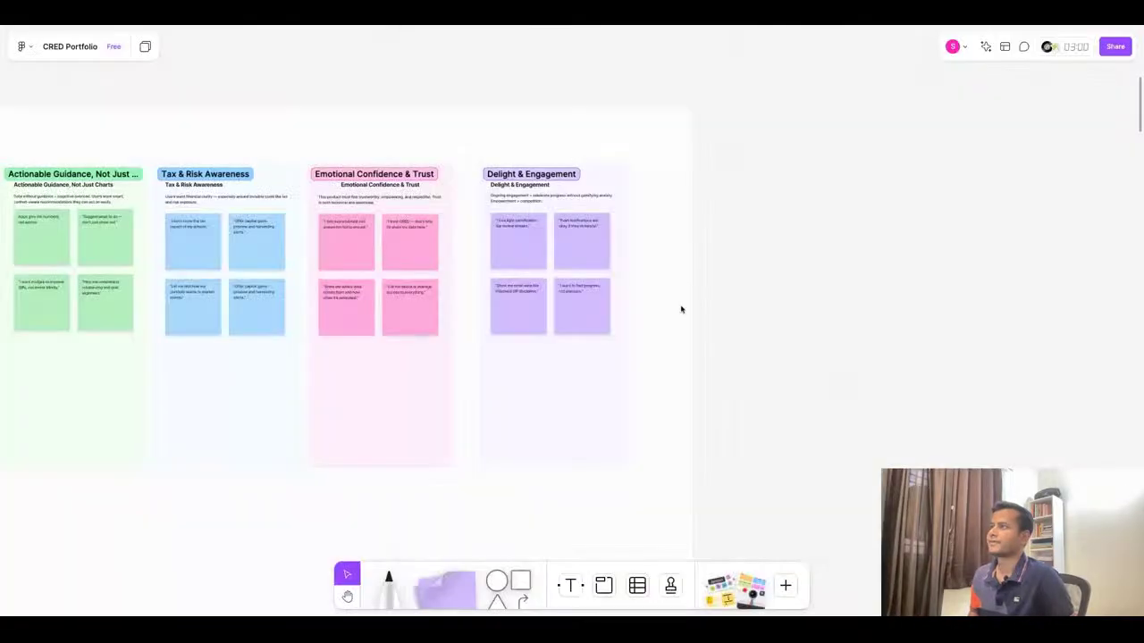
pyautogui.scroll(-5, 688, 310)
pyautogui.scroll(-3, 706, 348)
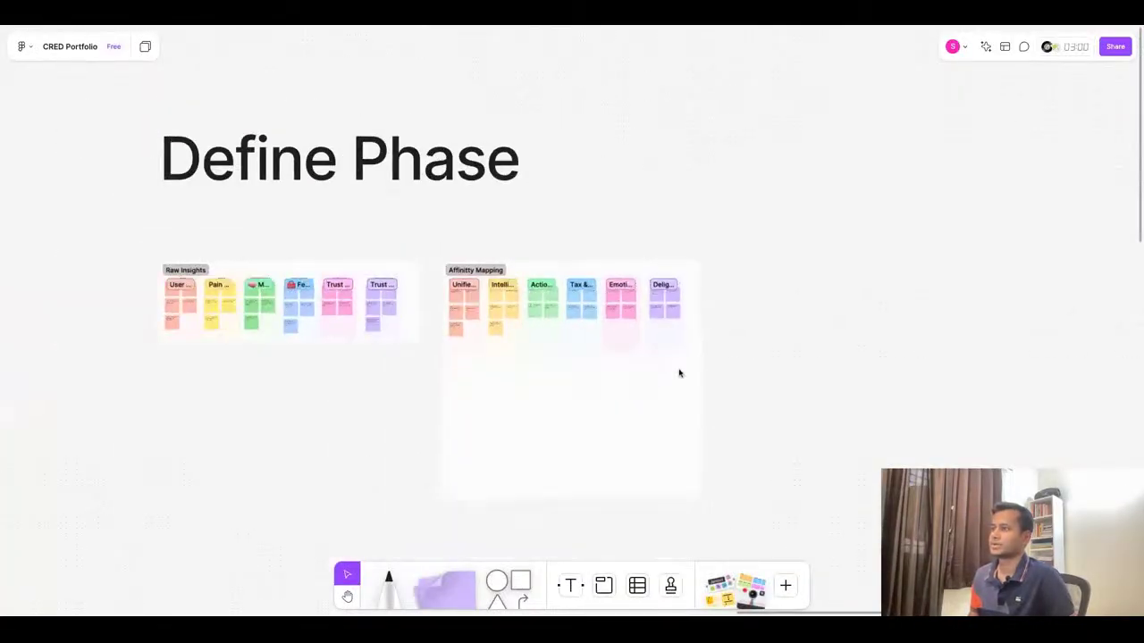
pyautogui.scroll(6, 536, 354)
pyautogui.scroll(5, 529, 205)
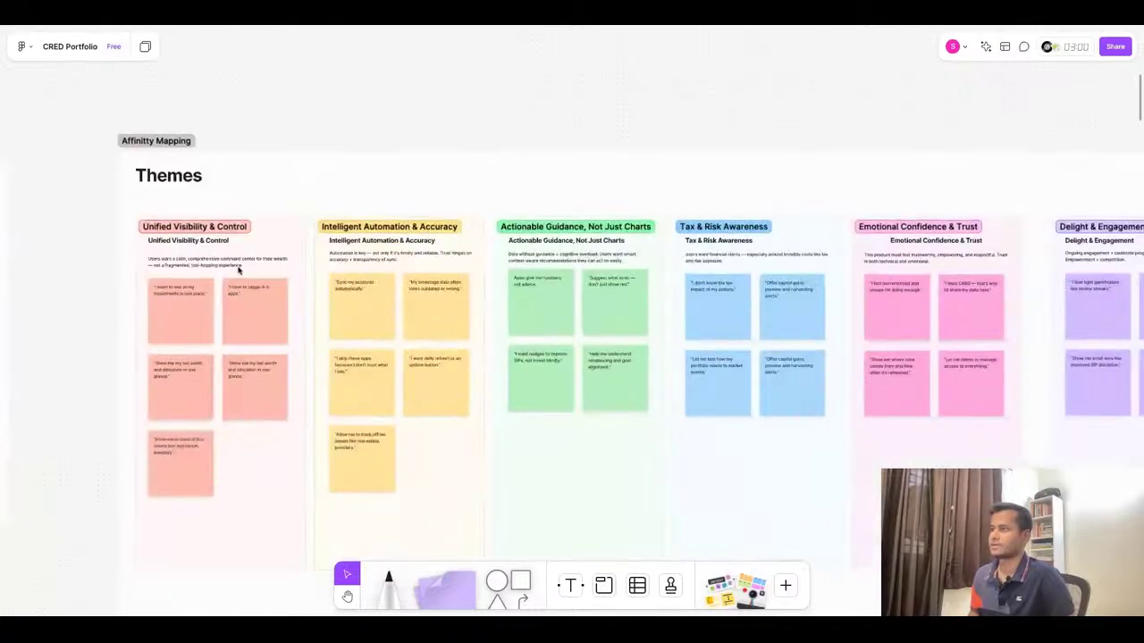
pyautogui.scroll(-5, 238, 268)
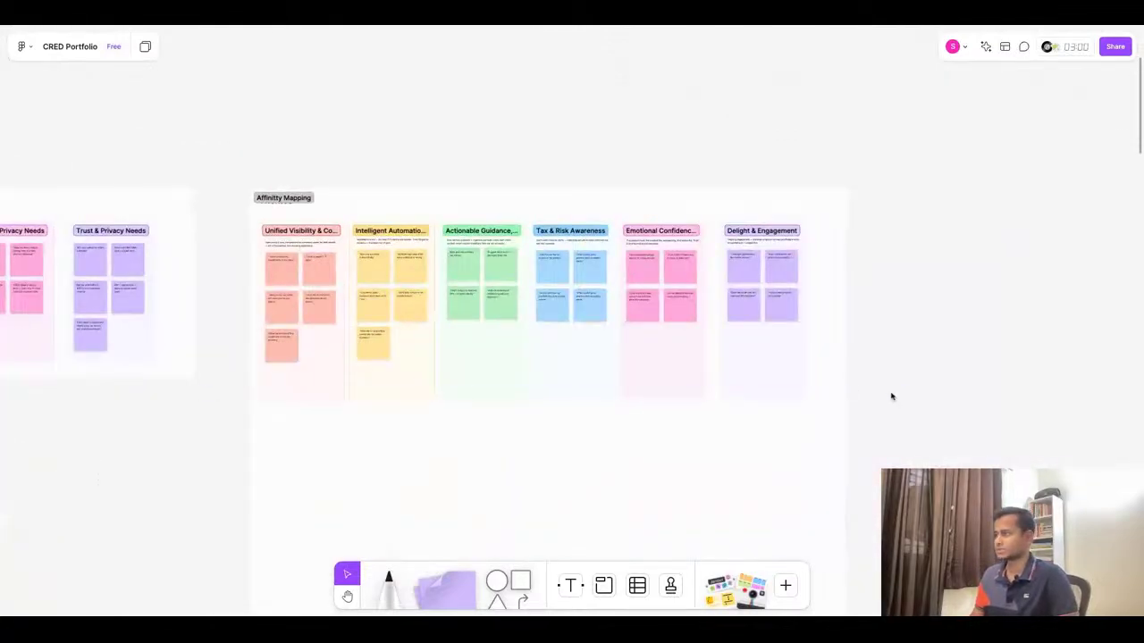
pyautogui.click(241, 217)
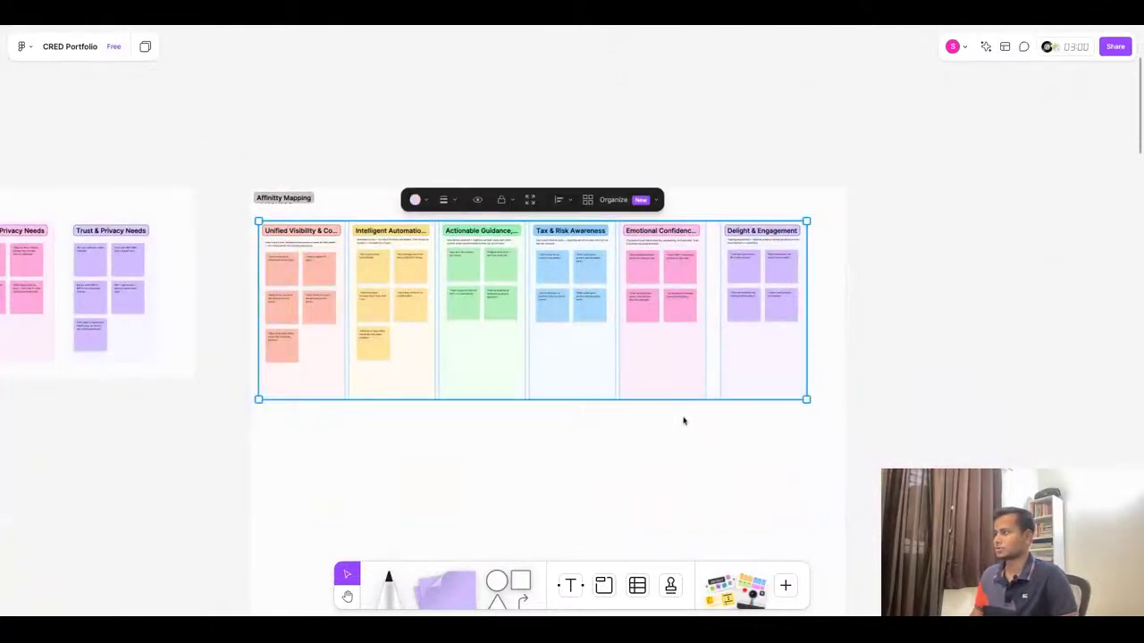
pyautogui.moveTo(572, 398); pyautogui.dragTo(571, 376)
pyautogui.click(579, 451)
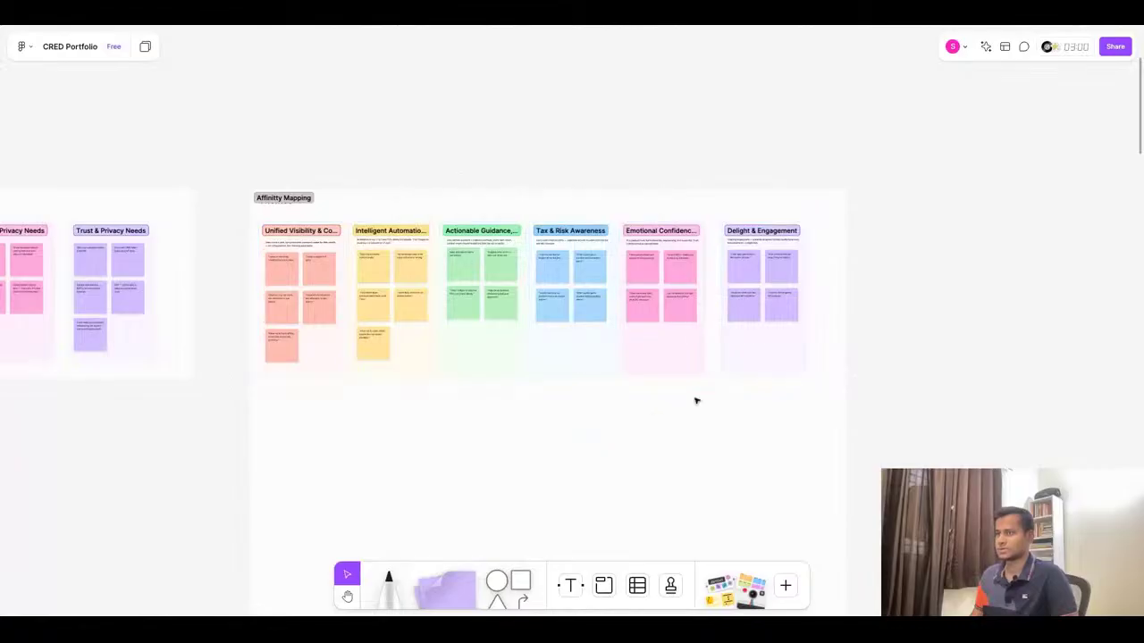
# Shorten the outer "Affinitty Mapping" section by raising its bottom edge toward the theme sections
pyautogui.scroll(-5, 697, 399)
pyautogui.click(587, 480)
pyautogui.moveTo(587, 518); pyautogui.dragTo(587, 388)
# Review the Raw Insights board and the affinity map's themes, comparing their headings, summaries and sticky notes
pyautogui.scroll(2, 364, 364)
pyautogui.scroll(5, 365, 364)
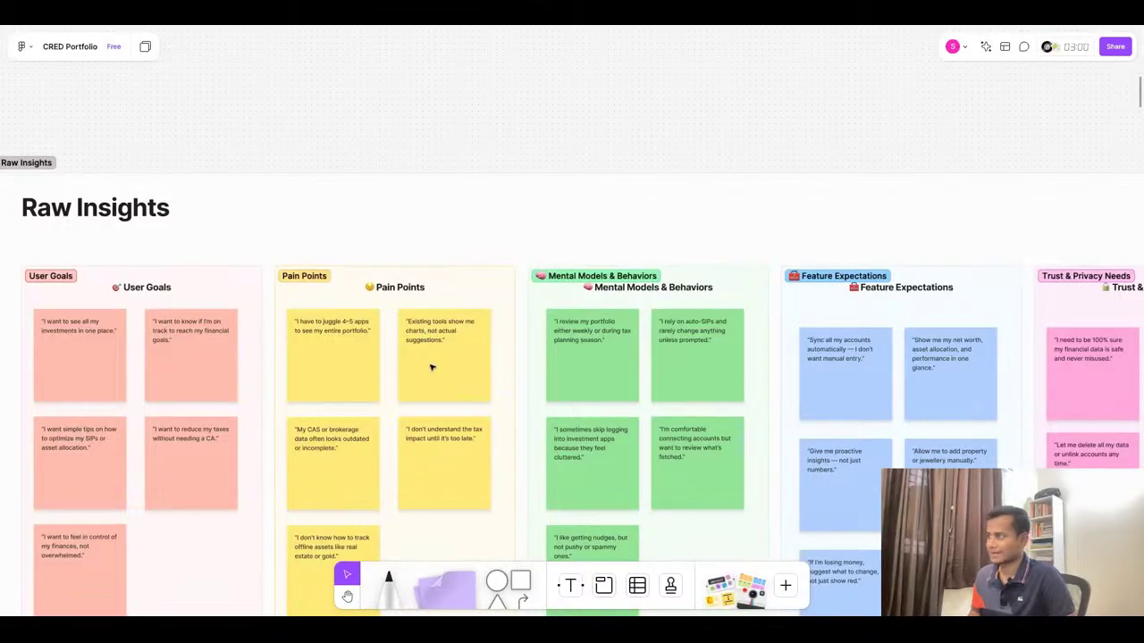
pyautogui.hscroll(15, 431, 366)
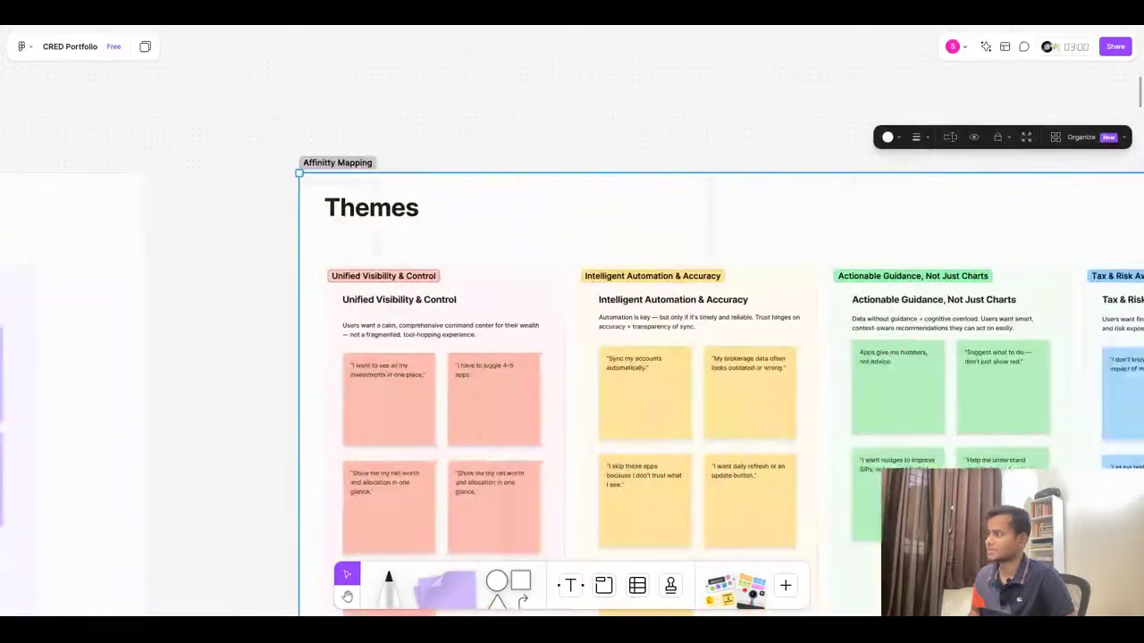
pyautogui.hscroll(5, 572, 366)
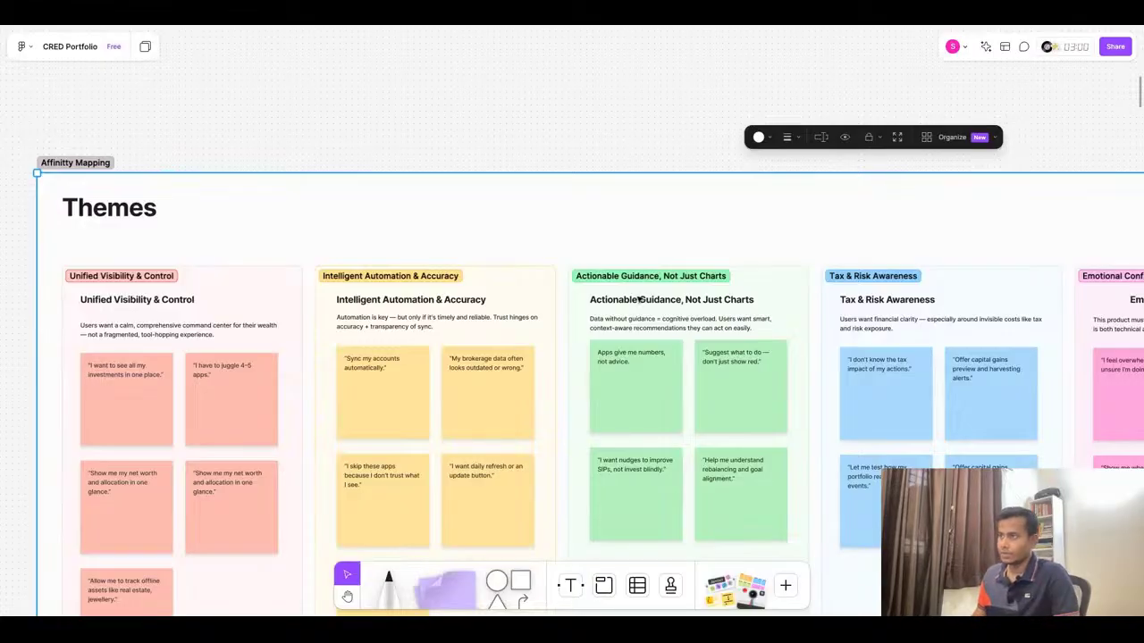
pyautogui.scroll(-2, 804, 313)
pyautogui.scroll(5, 242, 386)
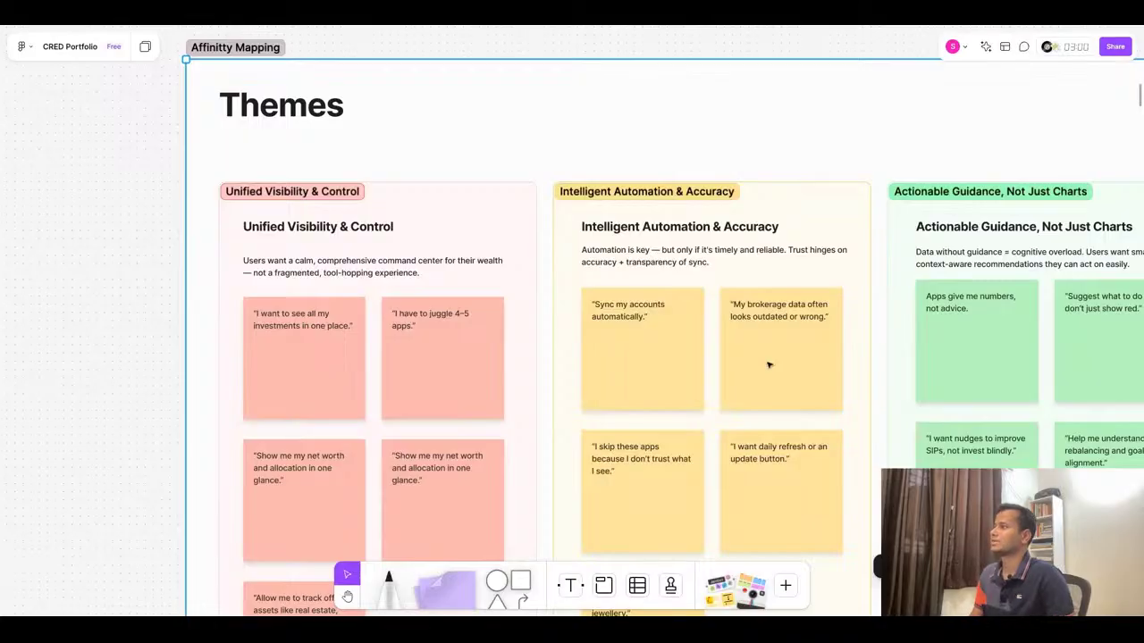
pyautogui.hscroll(3, 788, 335)
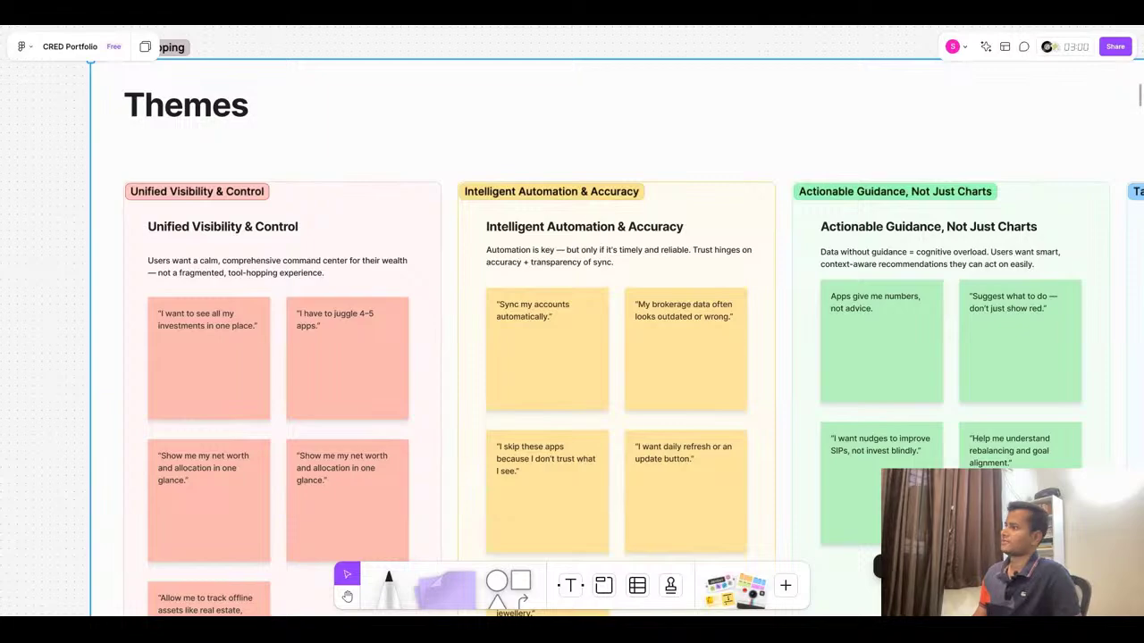
# Review the affinity map's theme columns up close, and compare the overall Define Phase layout with the Raw Insights board
pyautogui.hscroll(1, 564, 348)
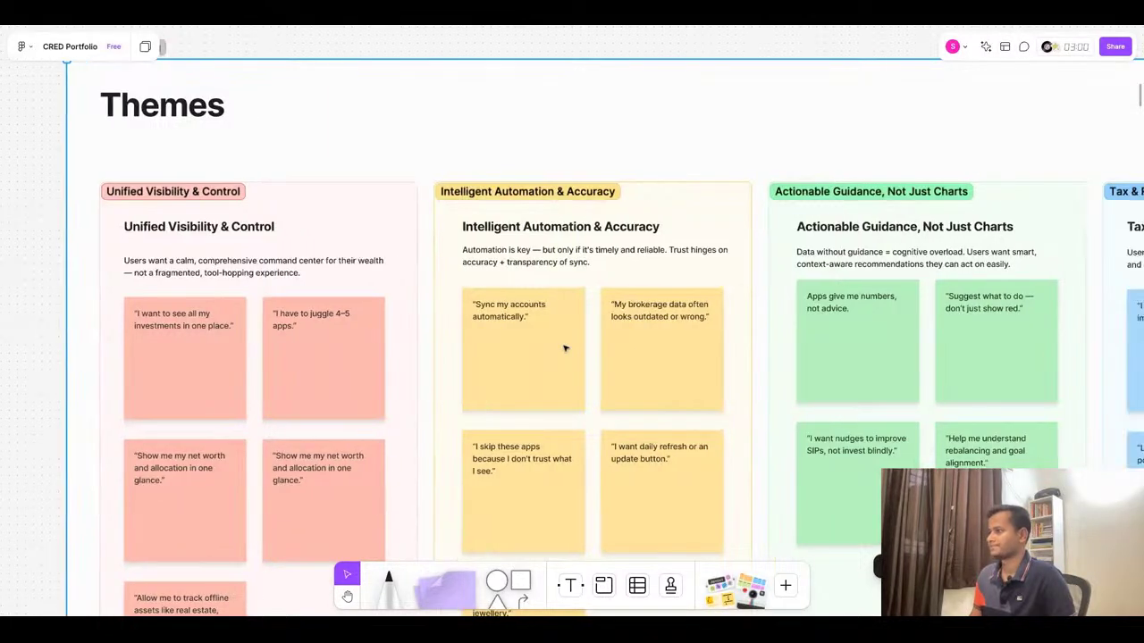
pyautogui.scroll(-2, 564, 348)
pyautogui.hscroll(3, 572, 349)
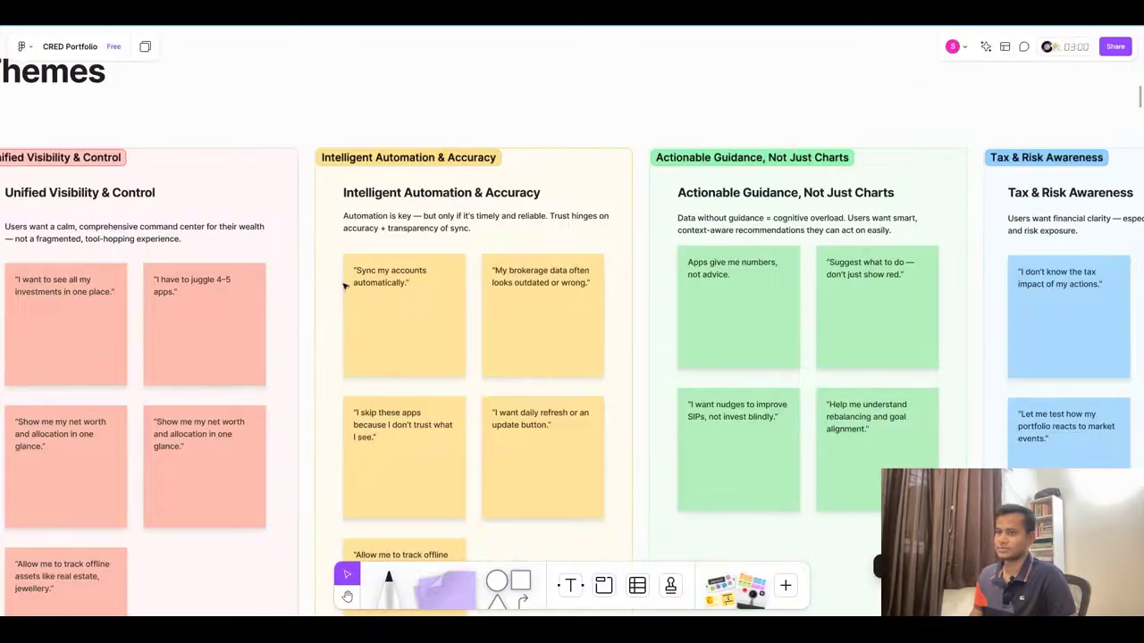
pyautogui.scroll(-3, 343, 286)
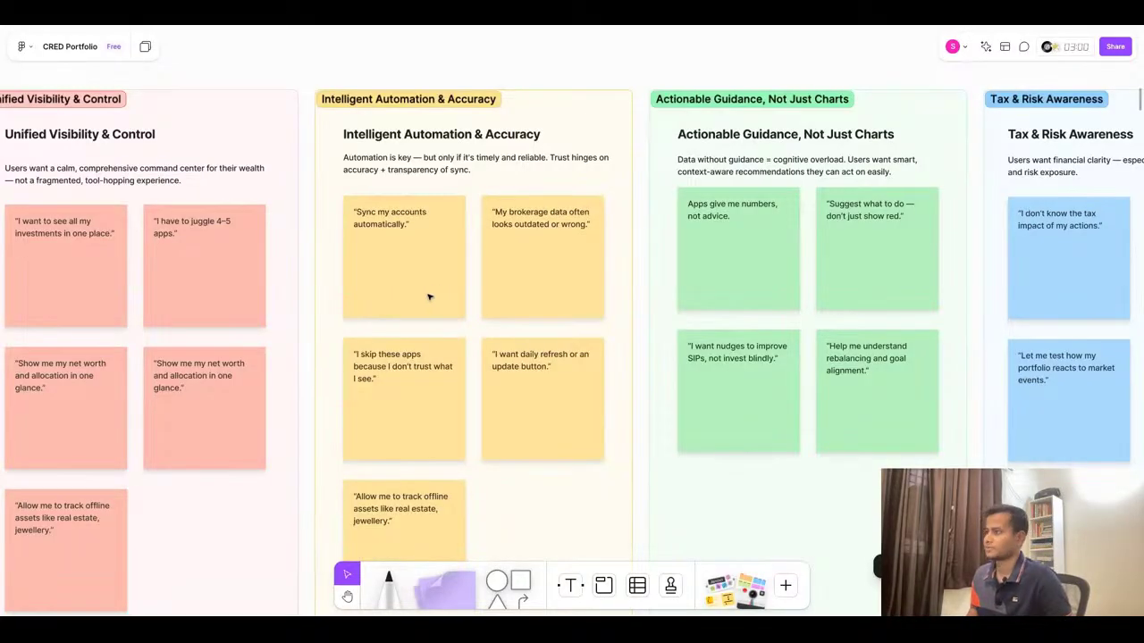
pyautogui.scroll(-6, 429, 297)
pyautogui.scroll(5, 783, 301)
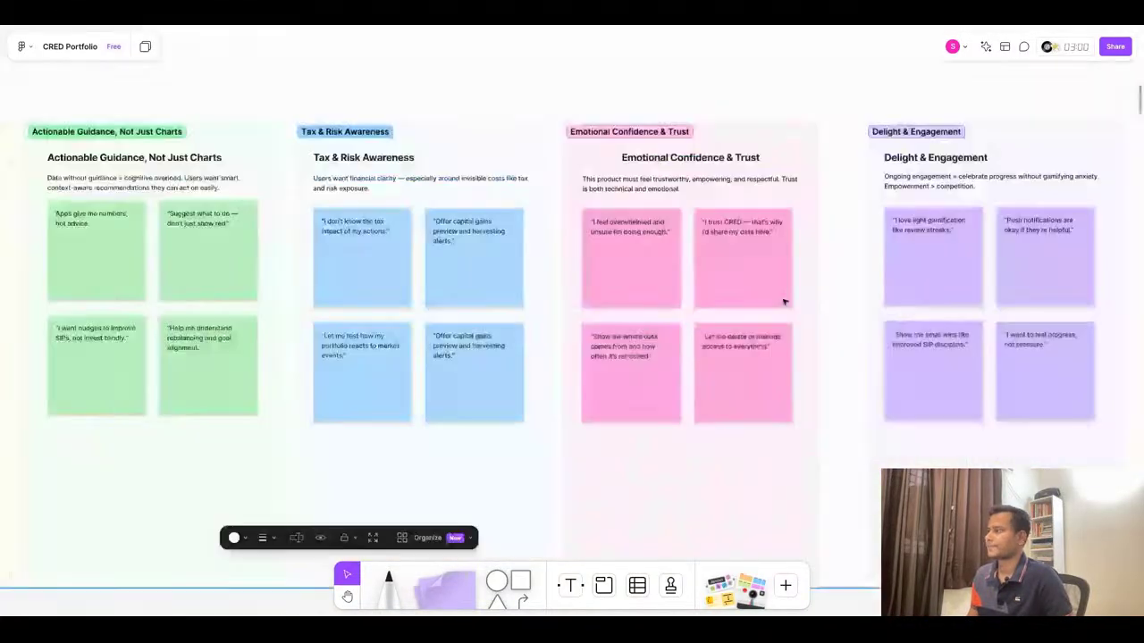
pyautogui.scroll(-1, 518, 286)
pyautogui.scroll(-8, 518, 286)
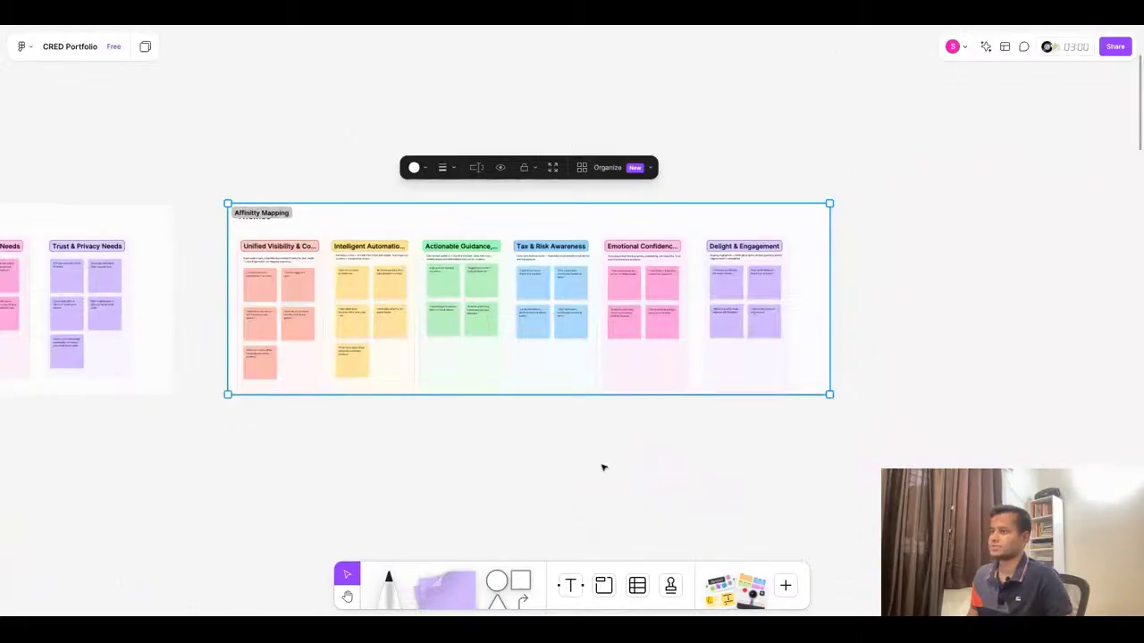
pyautogui.click(604, 465)
pyautogui.scroll(-5, 709, 390)
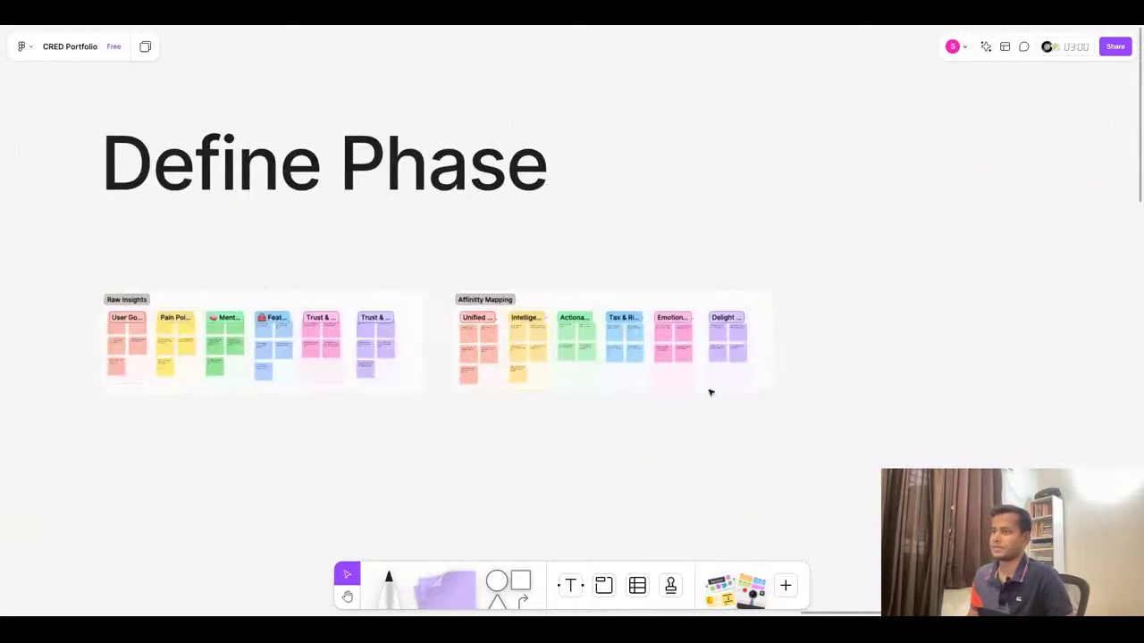
pyautogui.scroll(-4, 591, 355)
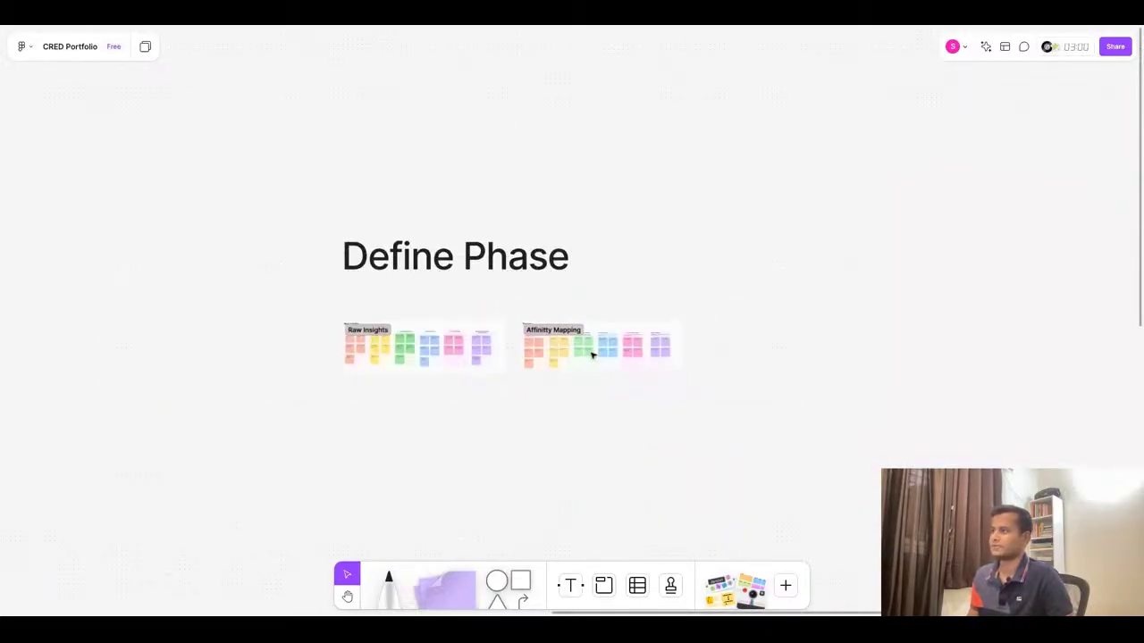
pyautogui.scroll(5, 325, 366)
pyautogui.scroll(-4, 439, 366)
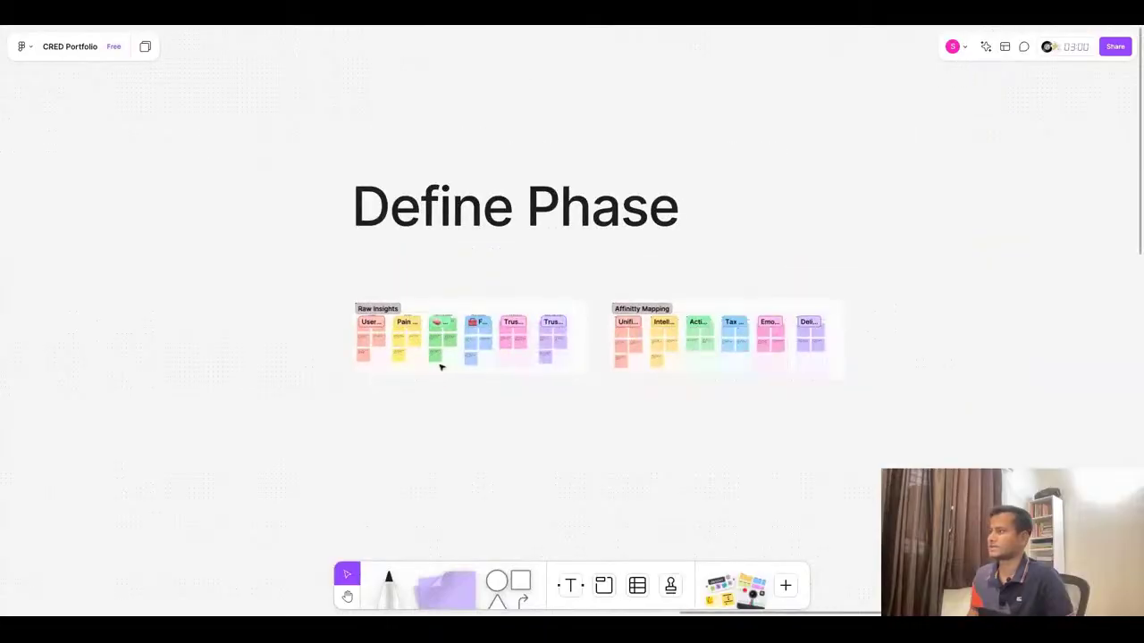
pyautogui.scroll(4, 687, 365)
pyautogui.scroll(3, 687, 366)
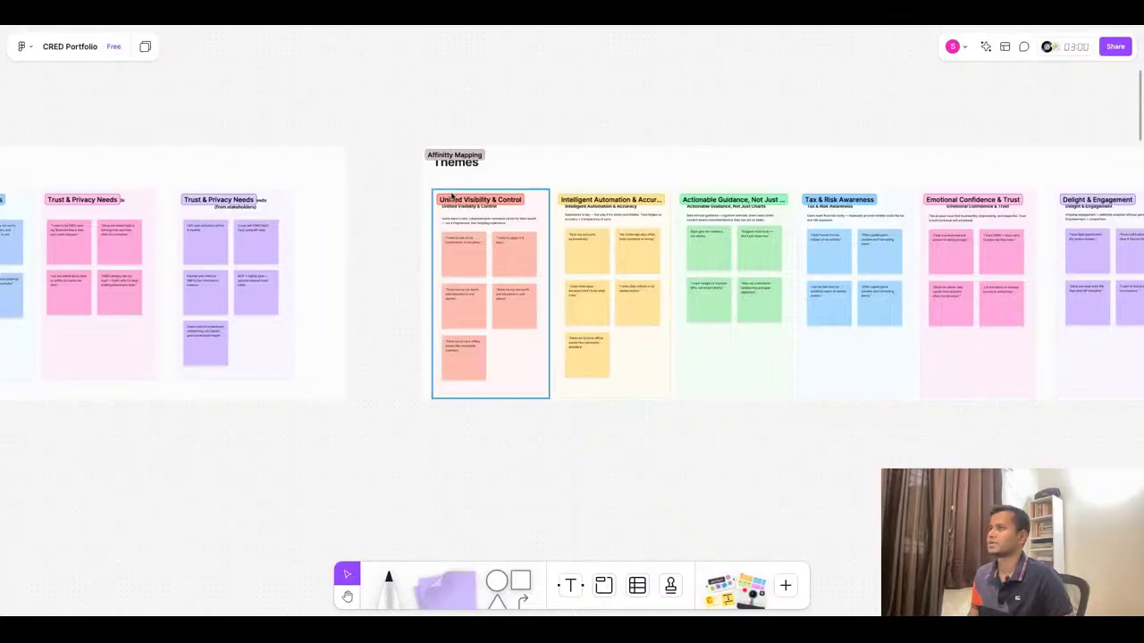
# Switch to ChatGPT and read the design opportunity listed for each theme in the Key Design Opportunity Areas table
pyautogui.press('super+Tab')
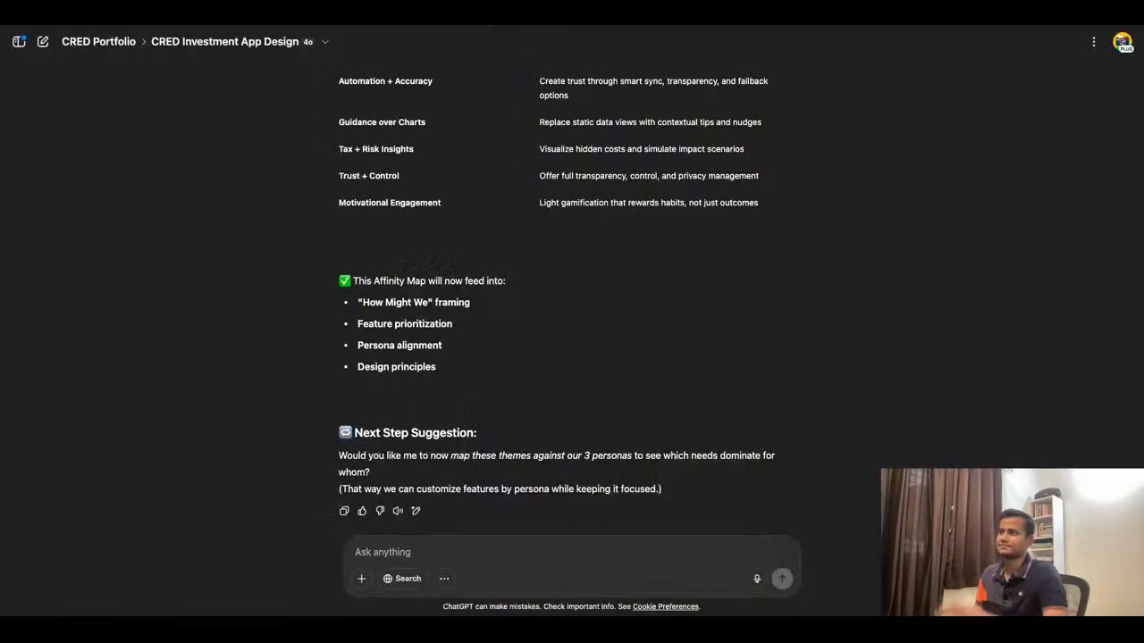
pyautogui.scroll(4, 510, 291)
pyautogui.scroll(-1, 510, 292)
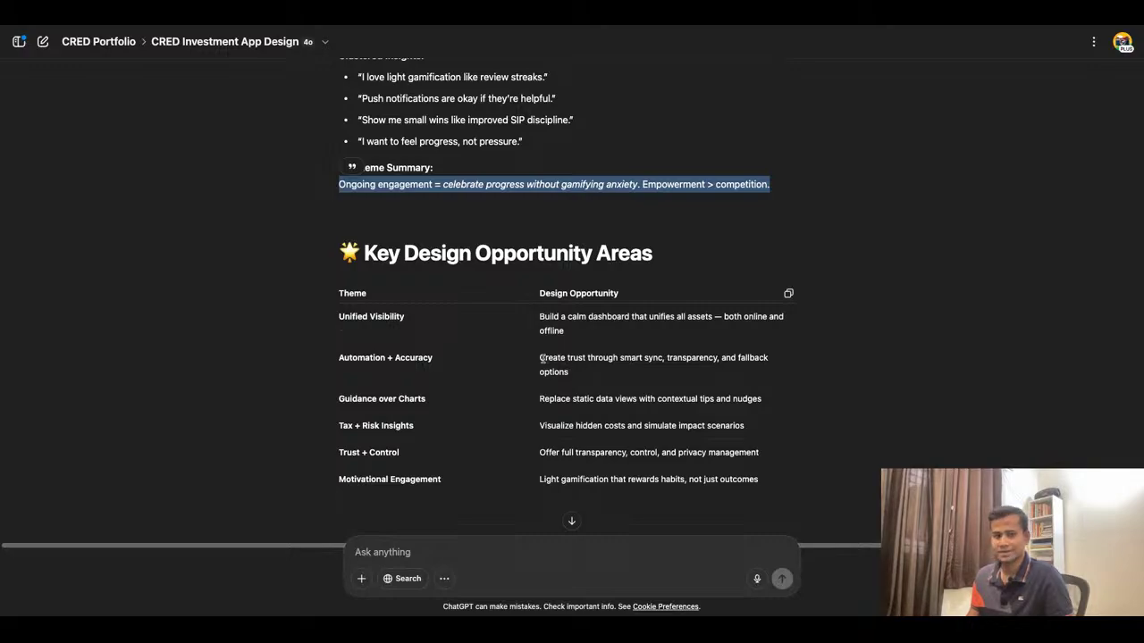
pyautogui.moveTo(541, 357); pyautogui.dragTo(584, 384)
pyautogui.click(599, 385)
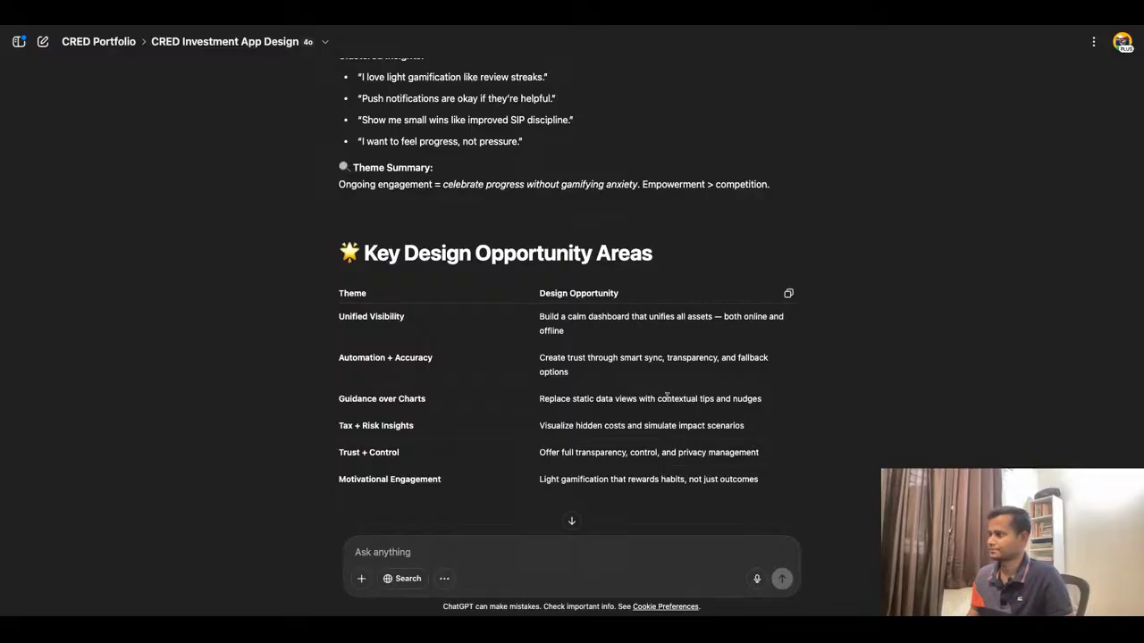
# Switch back to FigJam and extend the "Affinitty Mapping" section downward to make room below the theme columns
pyautogui.press('super+Tab')
pyautogui.scroll(-5, 884, 292)
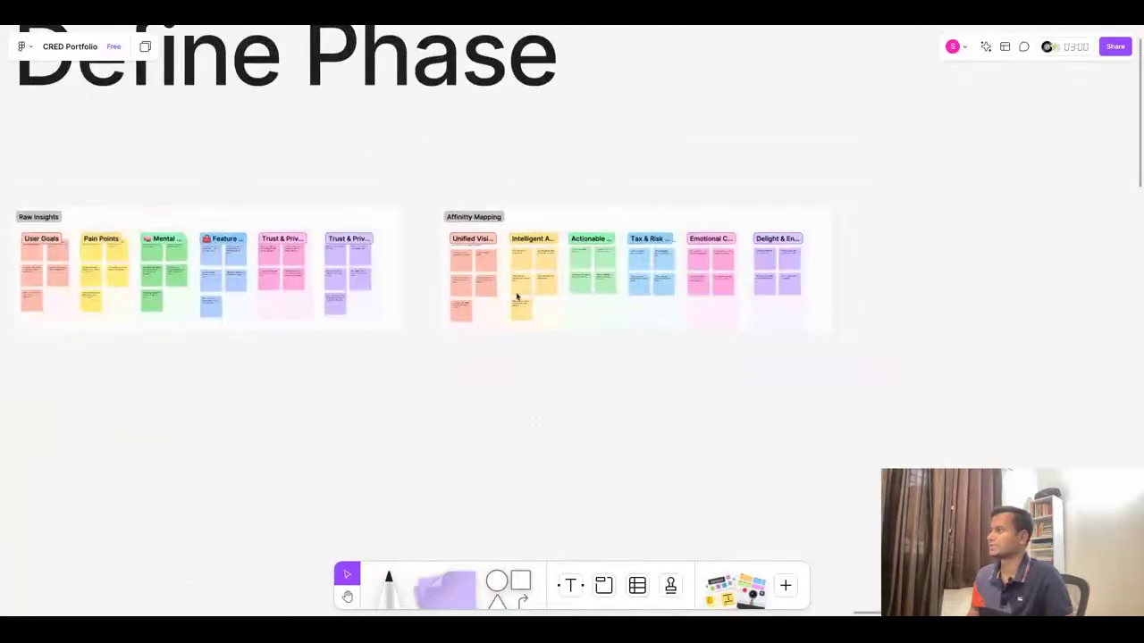
pyautogui.scroll(2, 885, 292)
pyautogui.scroll(-3, 577, 250)
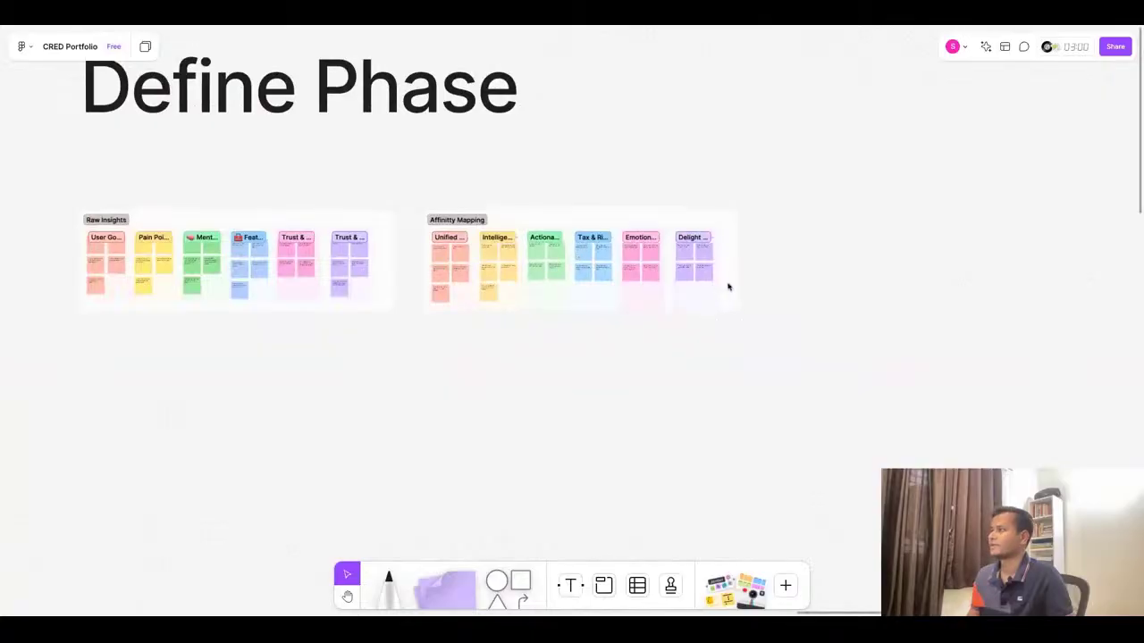
pyautogui.click(730, 289)
pyautogui.moveTo(722, 307); pyautogui.dragTo(721, 435)
pyautogui.scroll(3, 505, 335)
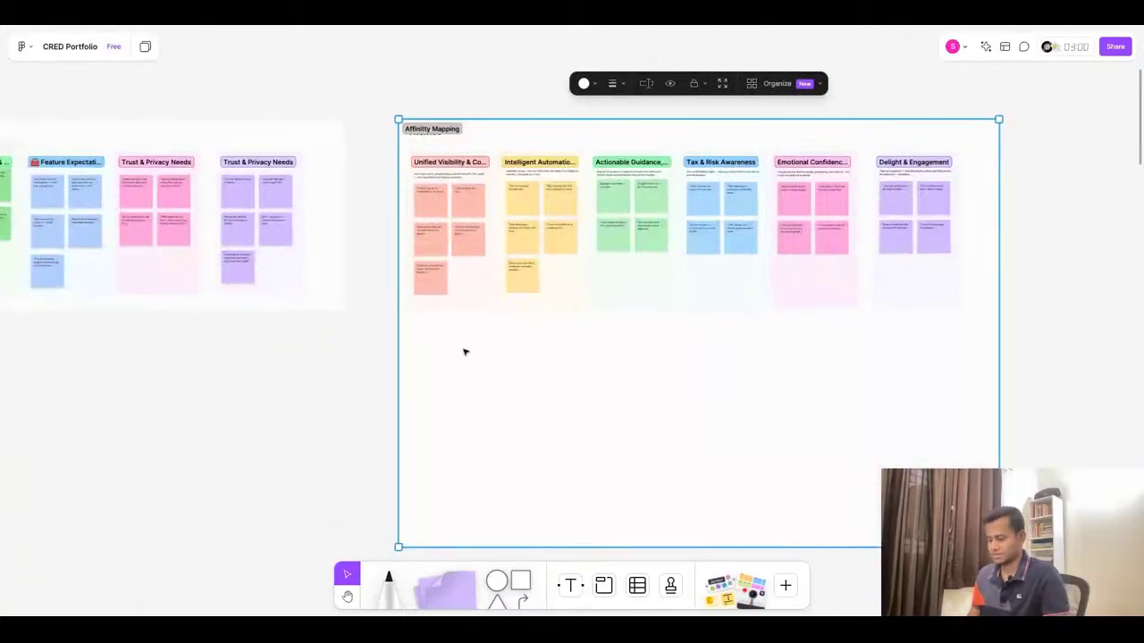
# Add a text box below the Unified Visibility & Control column containing ChatGPT's heading "Key Design Opportunity Areas"
pyautogui.press('t')
pyautogui.click(422, 331)
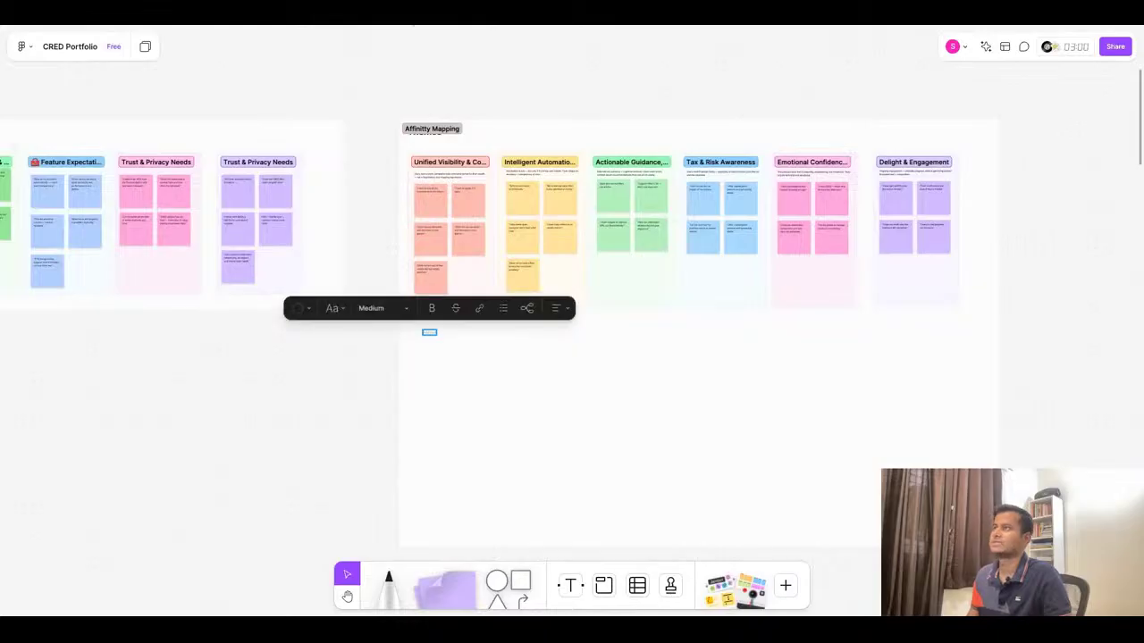
pyautogui.press('super+Tab')
pyautogui.moveTo(365, 254); pyautogui.dragTo(652, 255)
pyautogui.hotkey('ctrl', 'c')
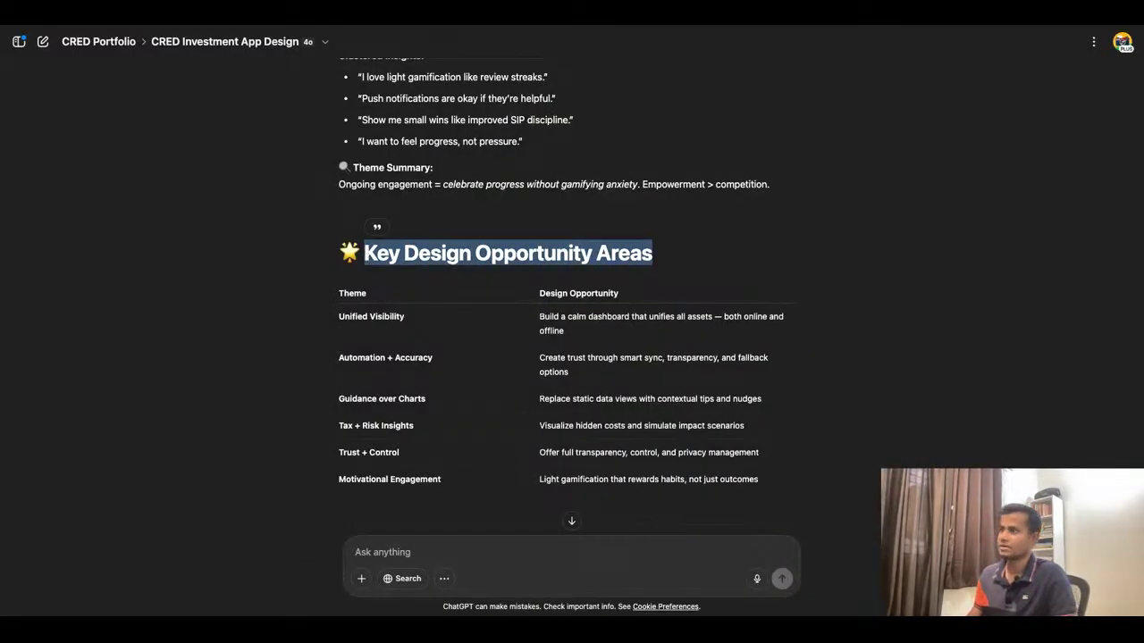
pyautogui.press('super+Tab')
pyautogui.scroll(5, 438, 332)
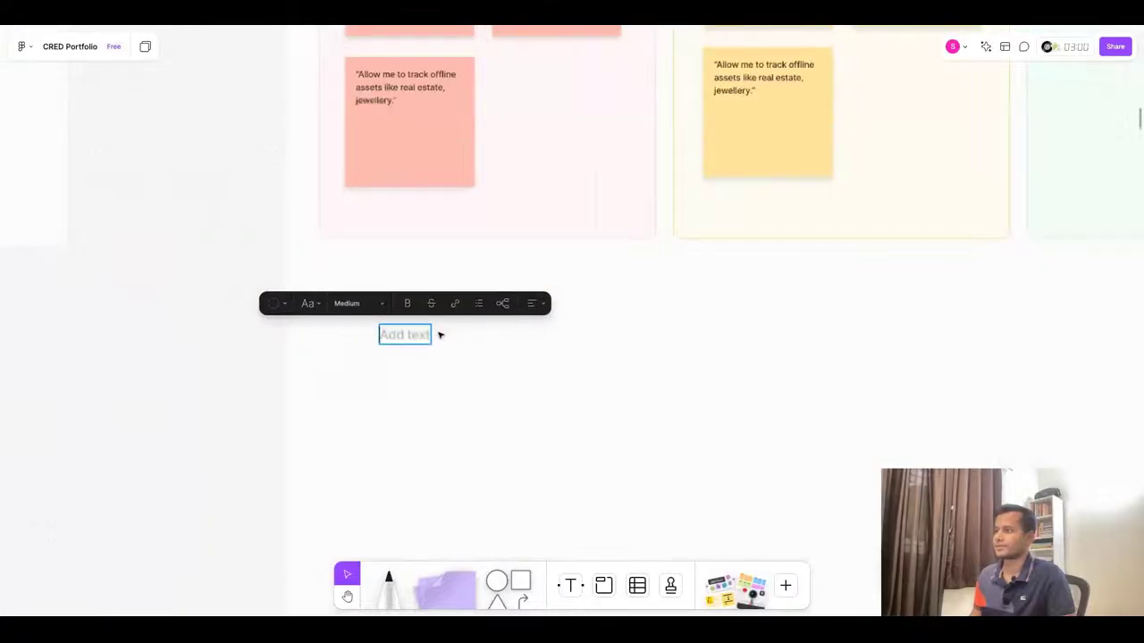
pyautogui.hotkey('ctrl', 'v')
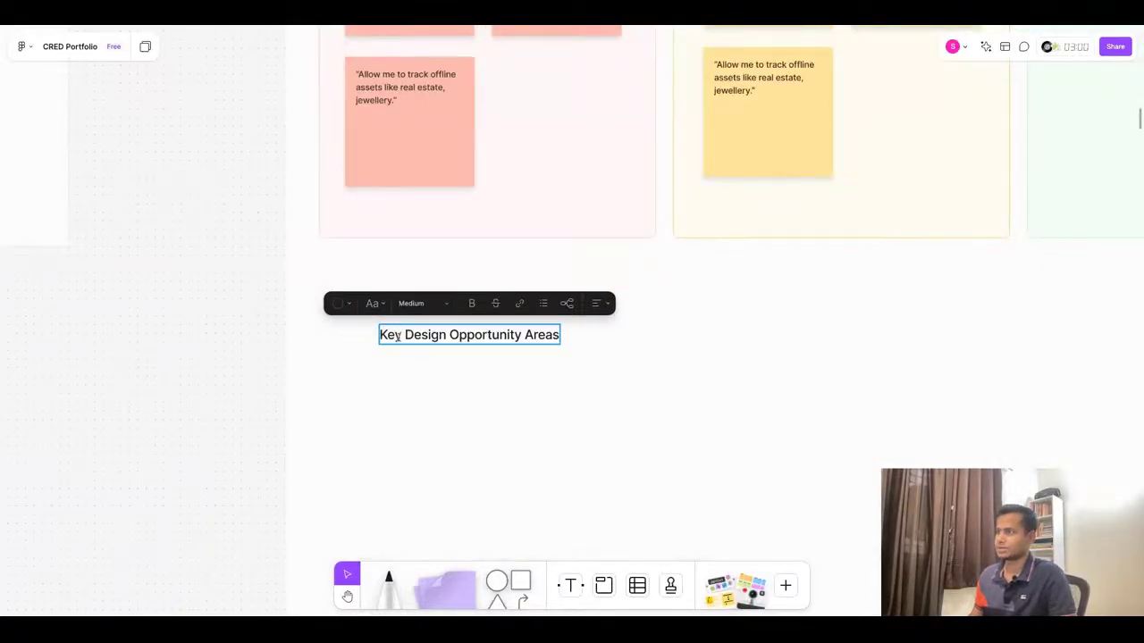
# Set the "Key Design Opportunity Areas" heading's text size to Extra large after trying Huge
pyautogui.press('Escape')
pyautogui.click(439, 303)
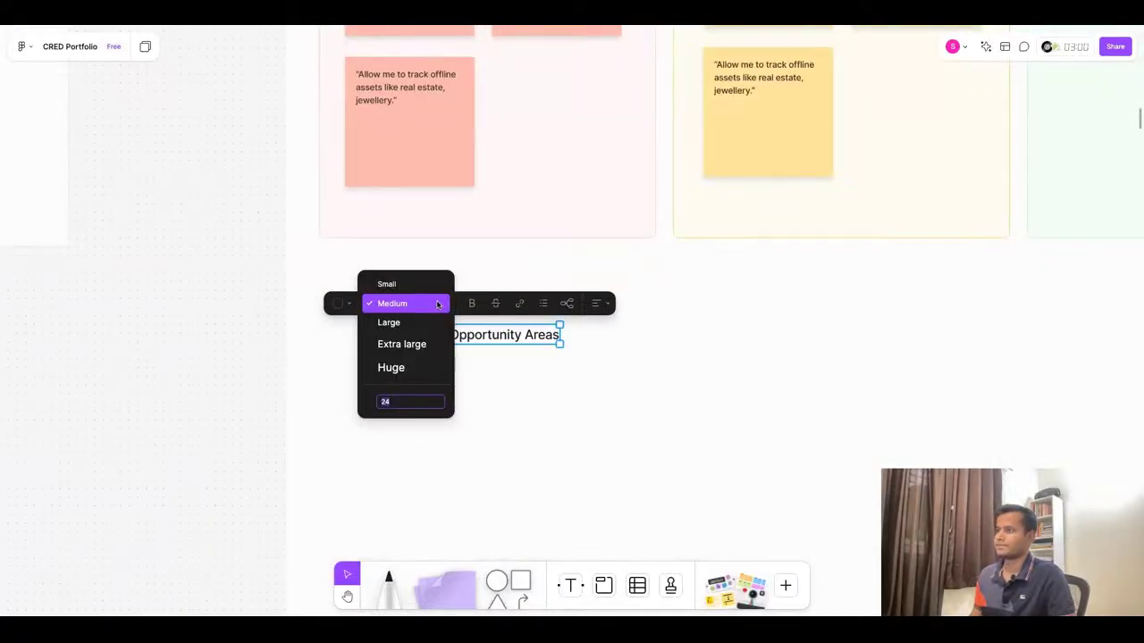
pyautogui.click(419, 365)
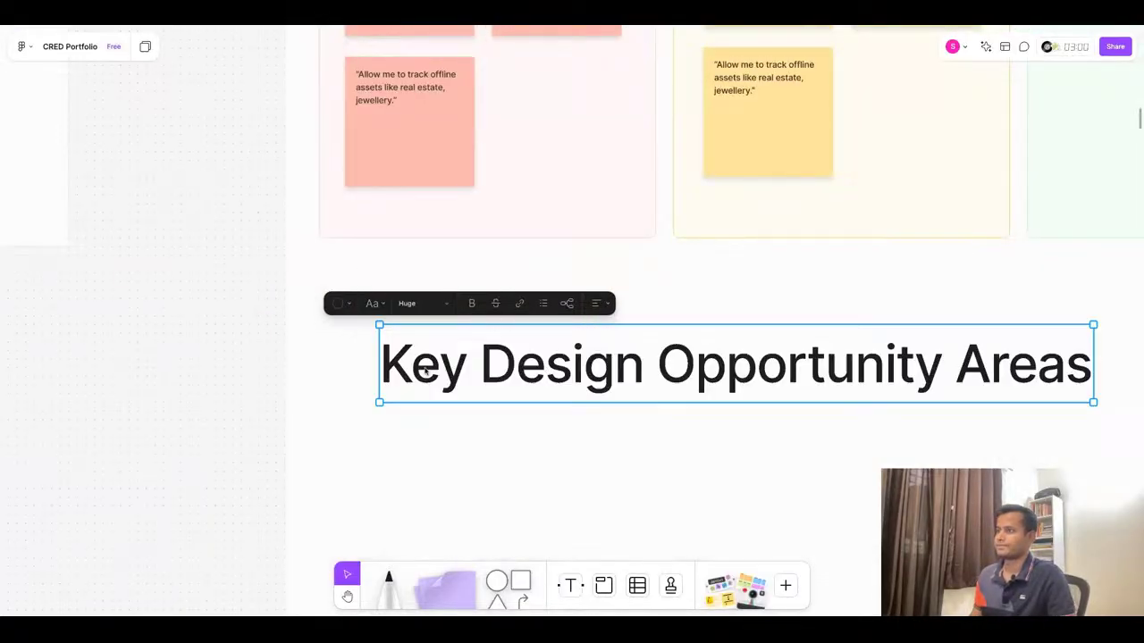
pyautogui.click(427, 304)
pyautogui.click(430, 283)
pyautogui.click(454, 485)
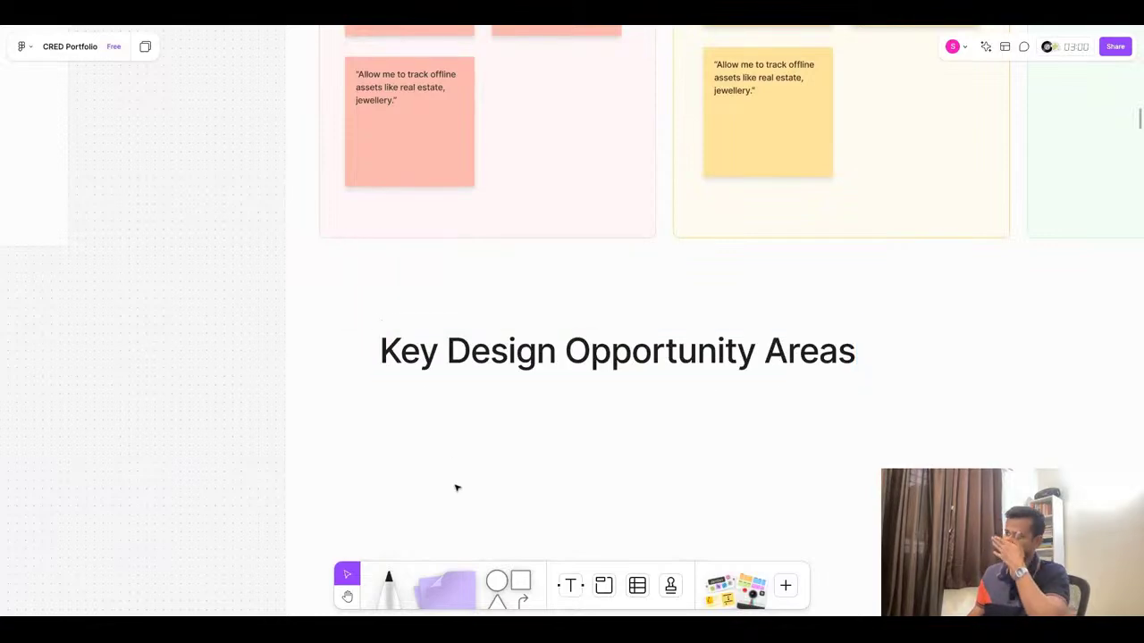
pyautogui.scroll(-5, 463, 350)
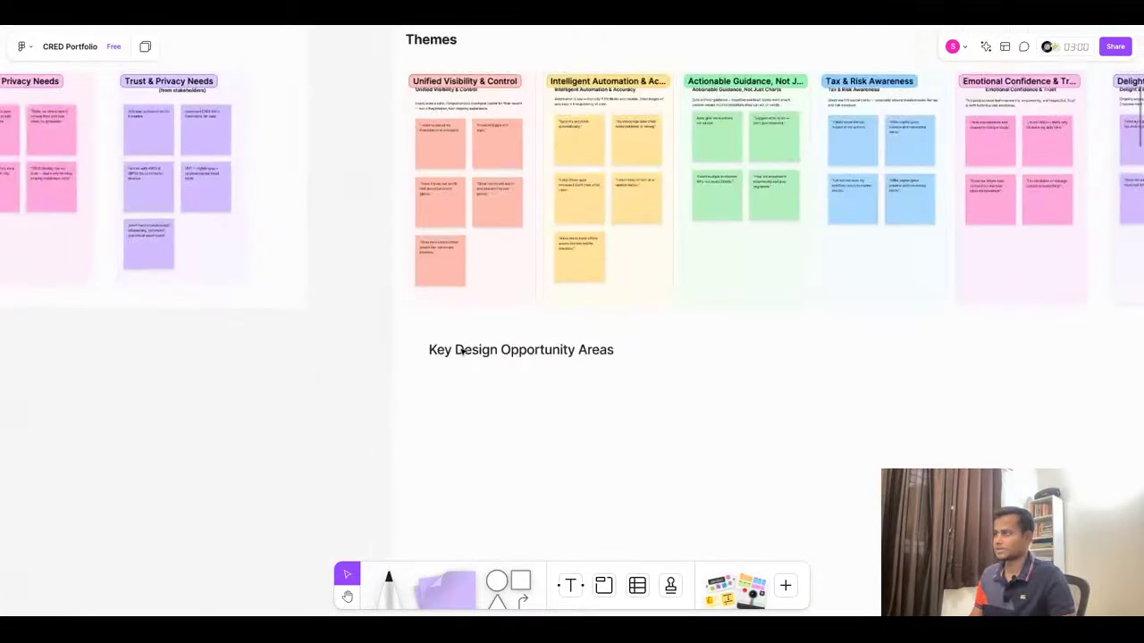
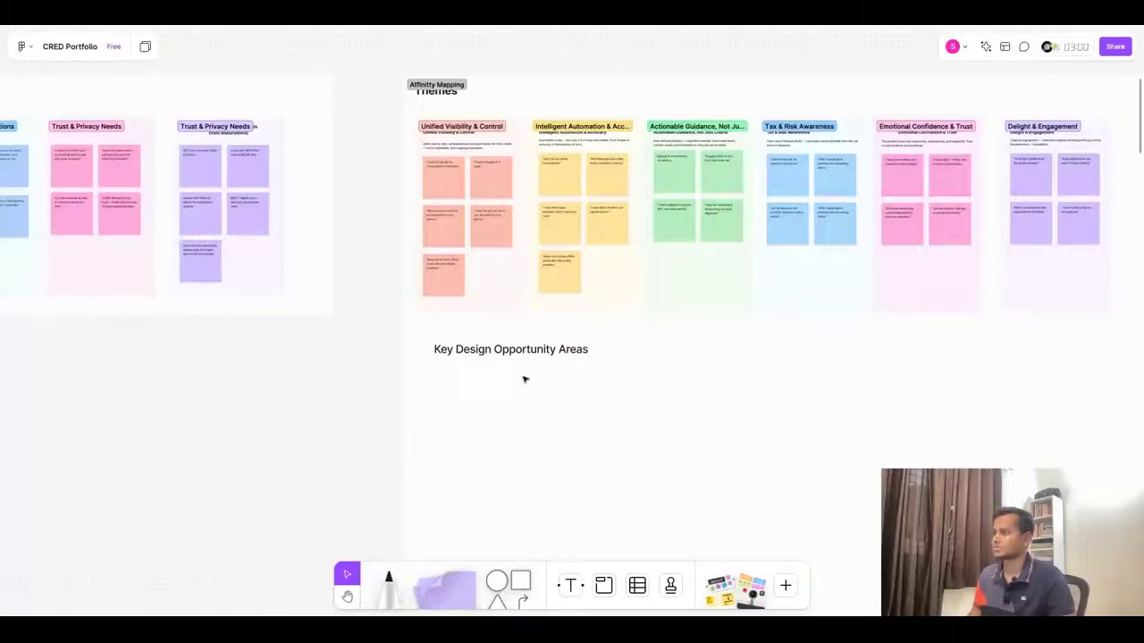
# Insert a table below the Key Design Opportunity Areas heading and fill its first cell with "Unified Visibility" copied from ChatGPT
pyautogui.click(545, 27)
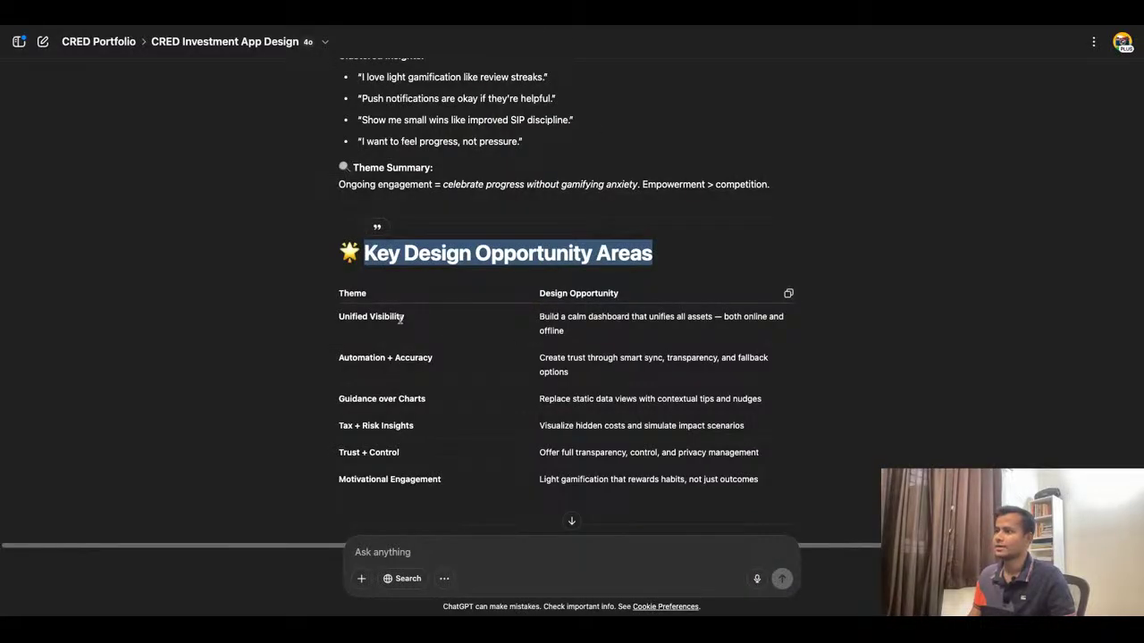
pyautogui.moveTo(403, 317); pyautogui.dragTo(339, 317)
pyautogui.press('super+c')
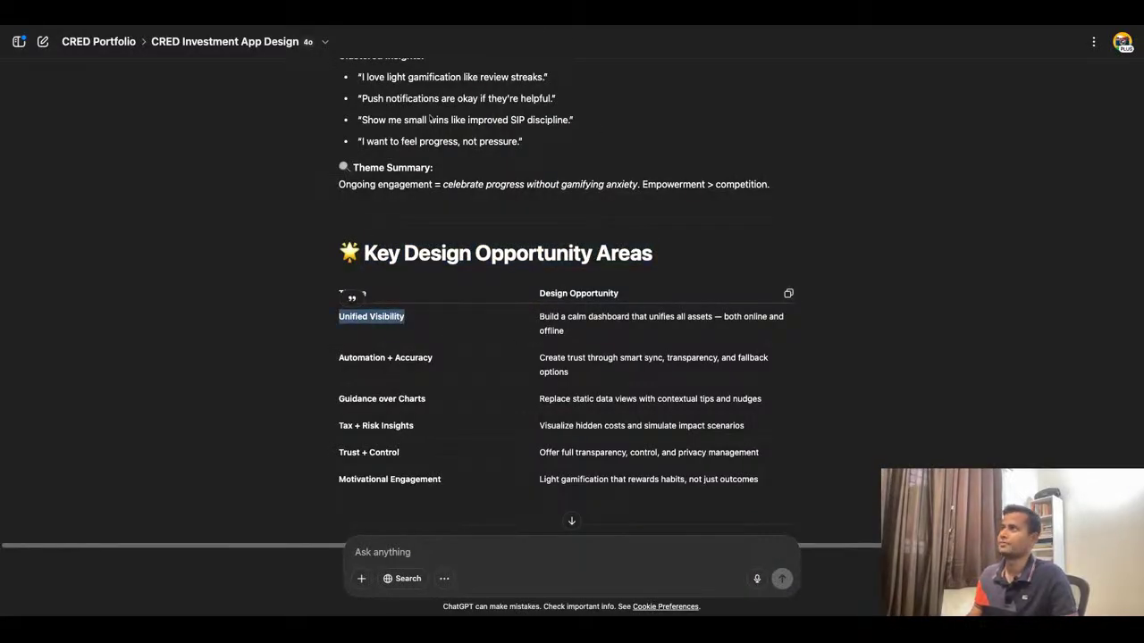
pyautogui.press('super+Tab')
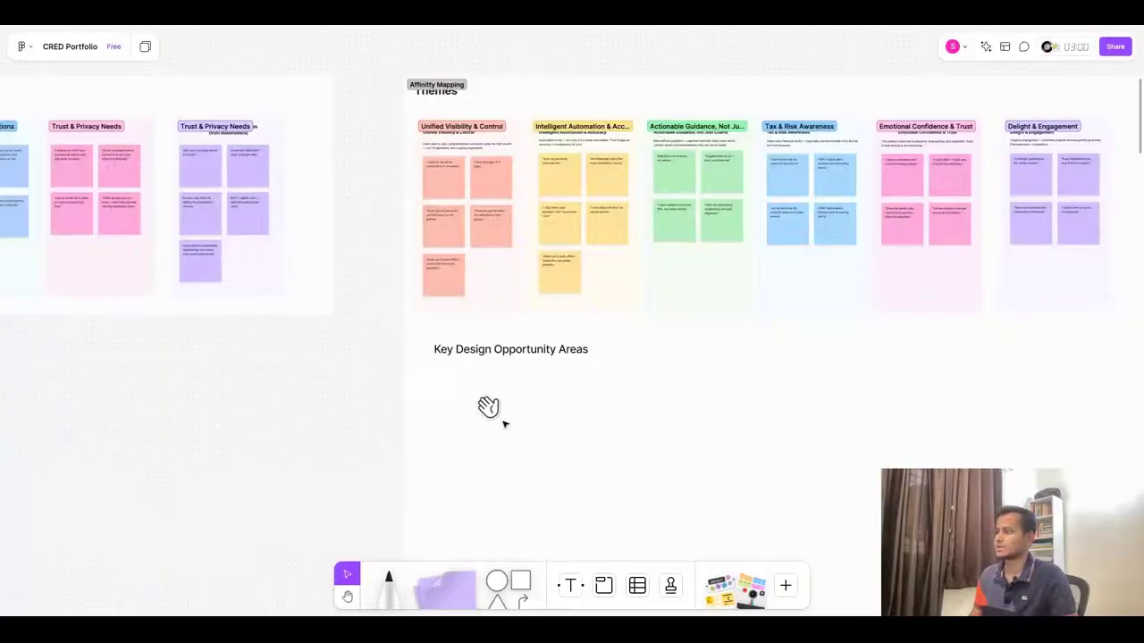
pyautogui.scroll(2, 503, 423)
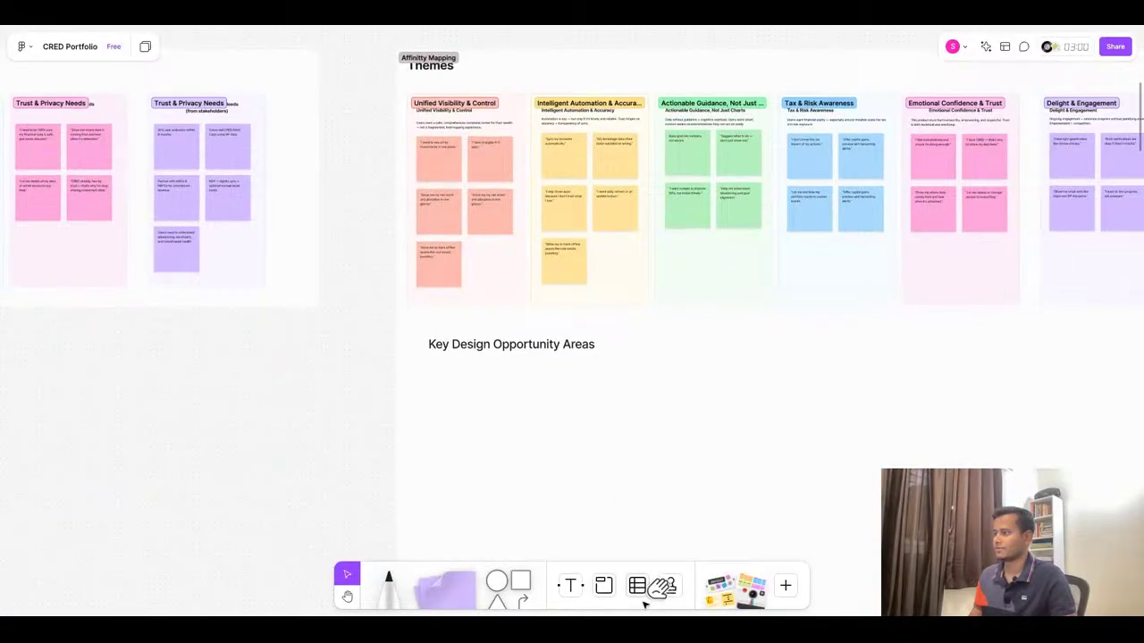
pyautogui.click(637, 586)
pyautogui.click(451, 384)
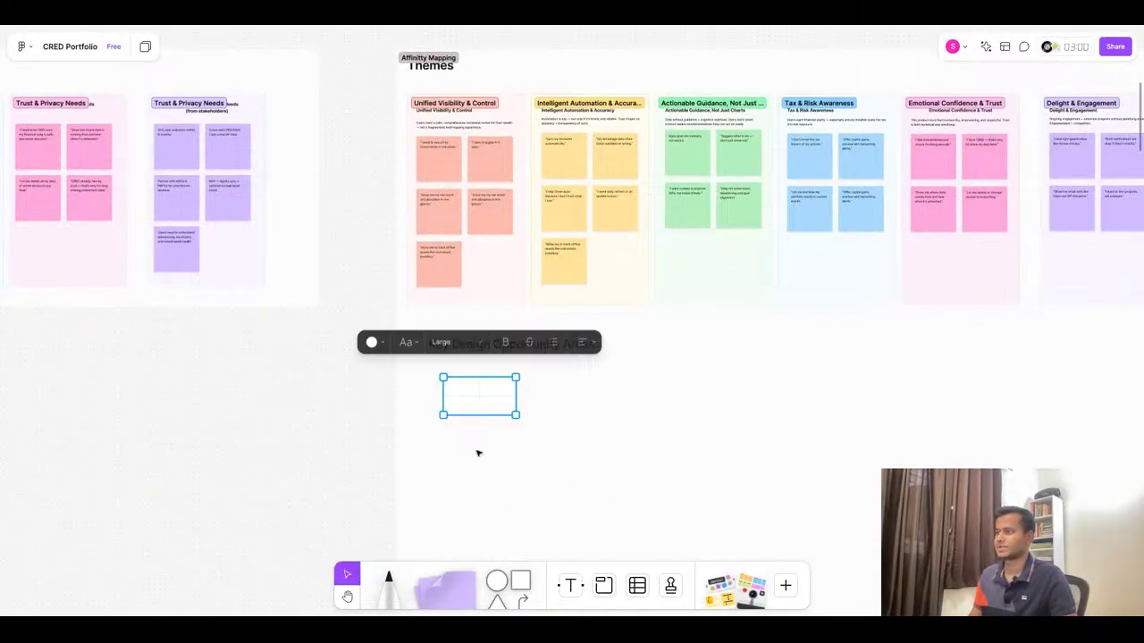
pyautogui.doubleClick(471, 394)
pyautogui.press('super+v')
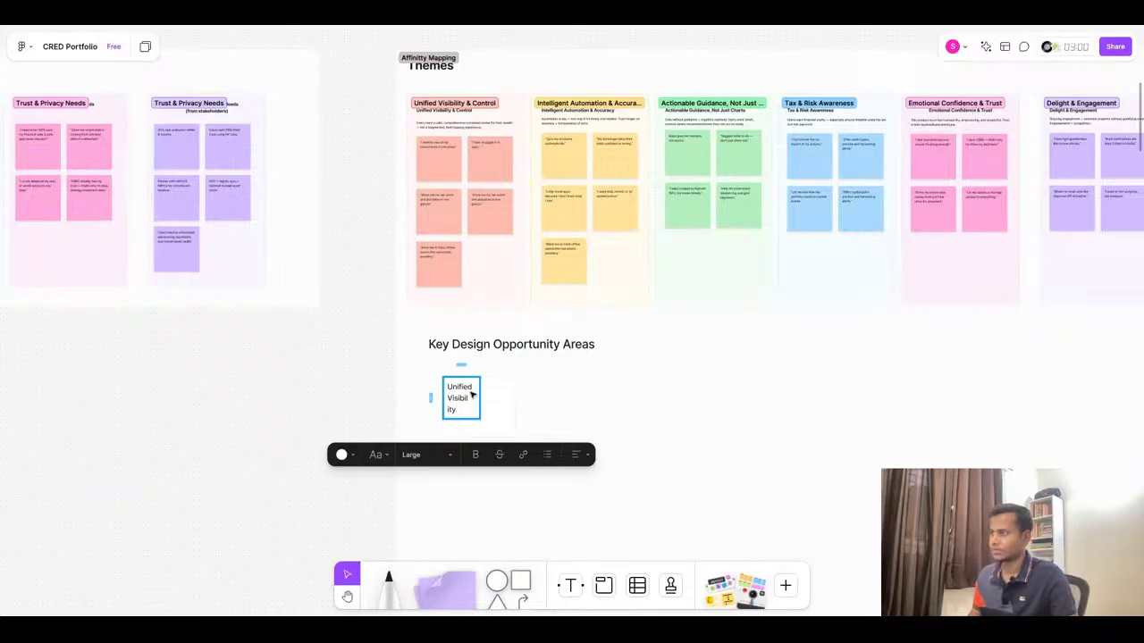
pyautogui.click(631, 428)
# Widen the table's first column so that "Unified Visibility" fits on one line
pyautogui.click(454, 409)
pyautogui.scroll(5, 482, 406)
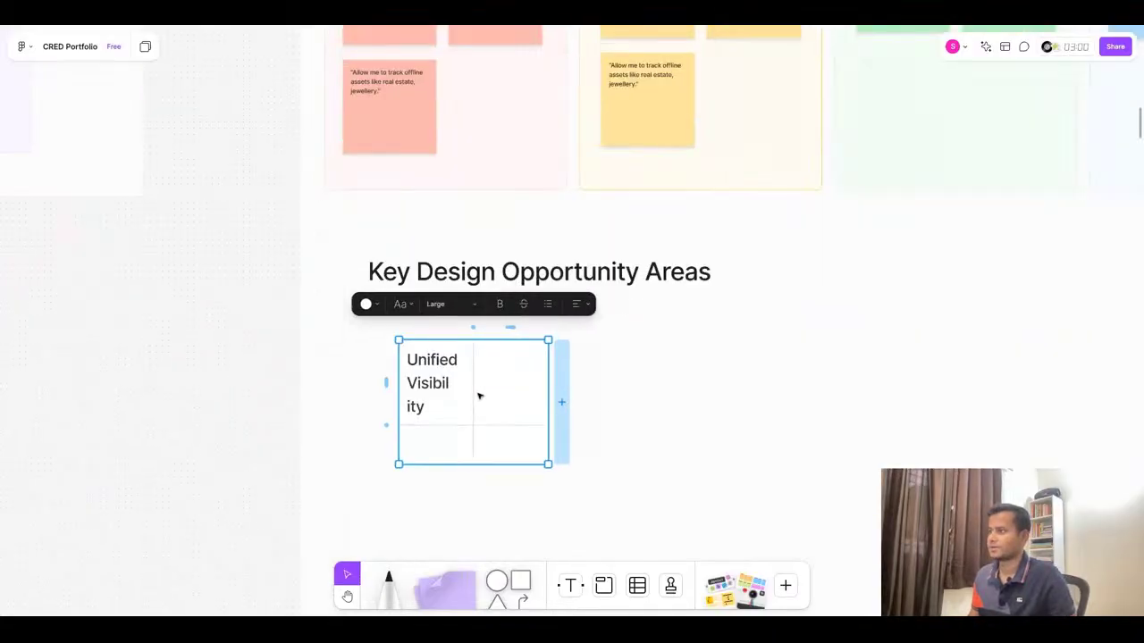
pyautogui.moveTo(473, 388); pyautogui.dragTo(721, 392)
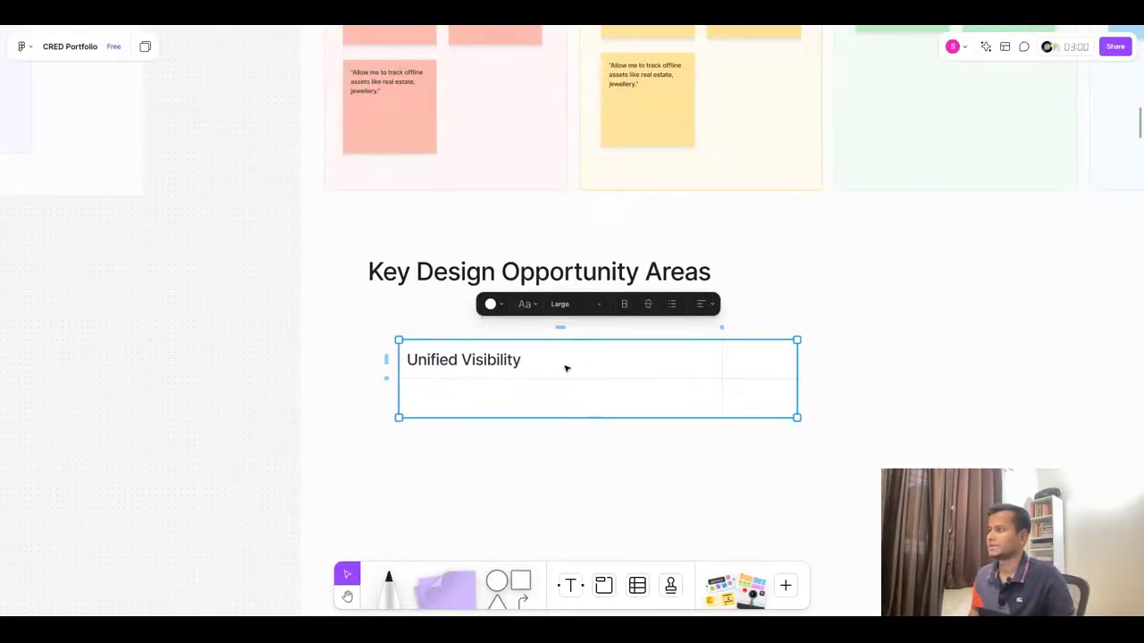
# Make the "Unified Visibility" text in the table's first cell bold
pyautogui.doubleClick(491, 360)
pyautogui.doubleClick(491, 360)
pyautogui.click(486, 360)
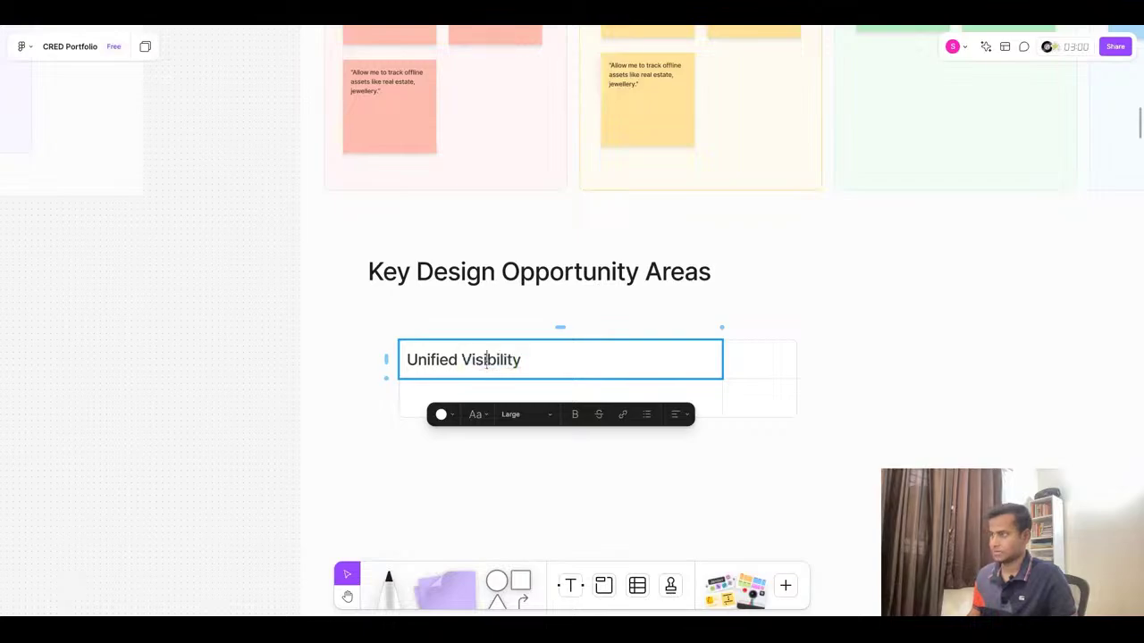
pyautogui.tripleClick(486, 360)
pyautogui.hotkey('ctrl', 'b')
pyautogui.click(511, 463)
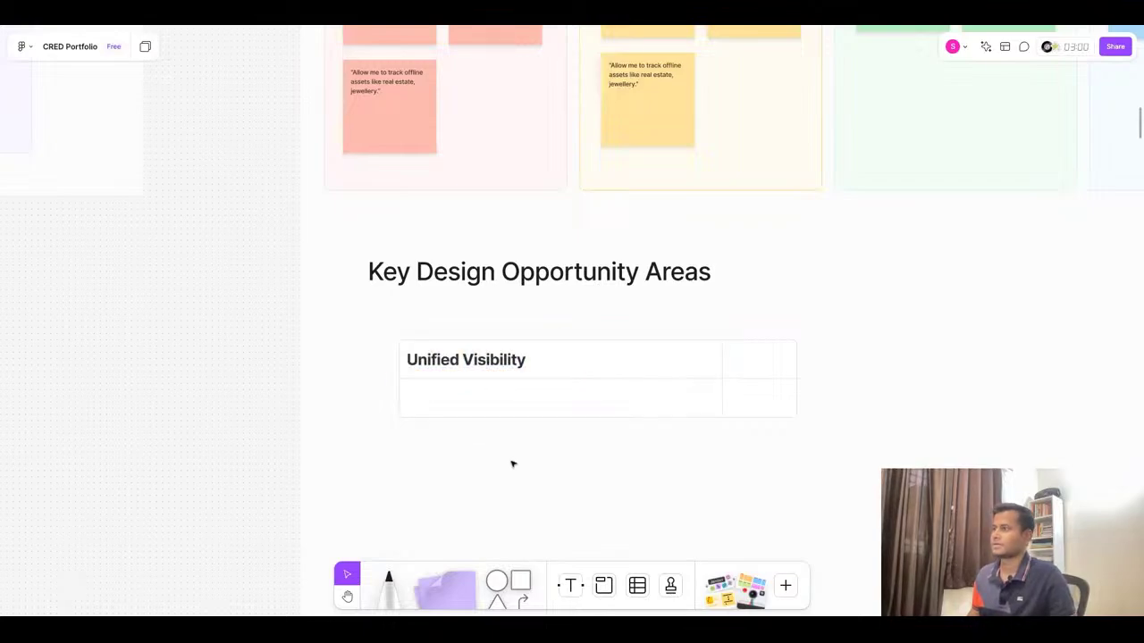
# Copy "Design Opportunity" from ChatGPT's table header into the second cell of the FigJam table's first row
pyautogui.hotkey('alt', 'Tab')
pyautogui.tripleClick(583, 290)
pyautogui.hotkey('ctrl', 'c')
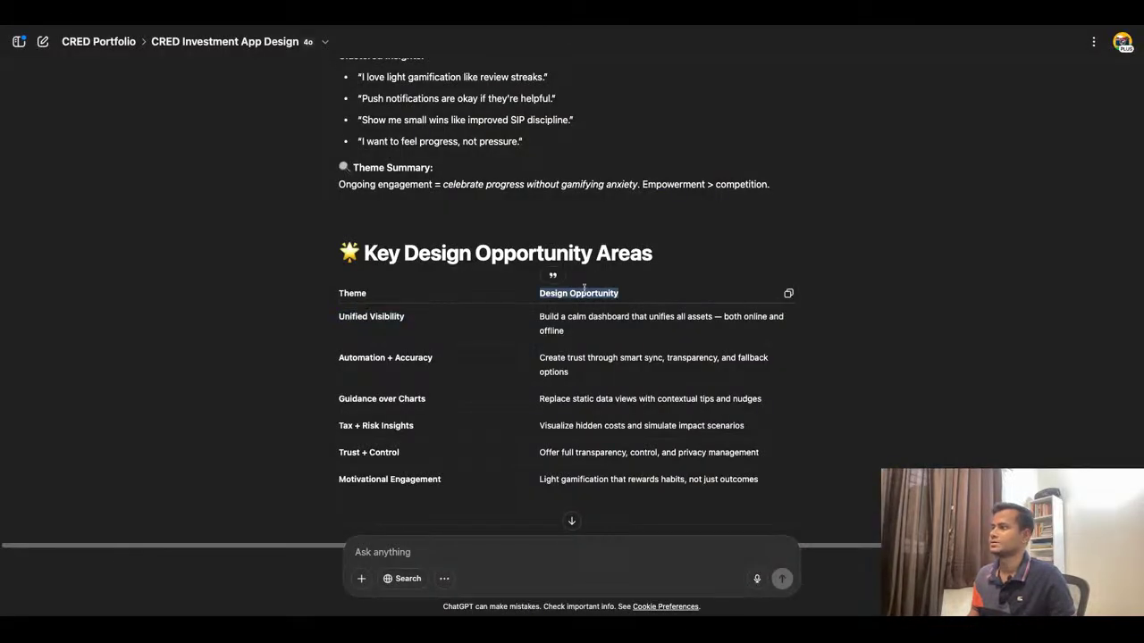
pyautogui.hotkey('alt', 'Tab')
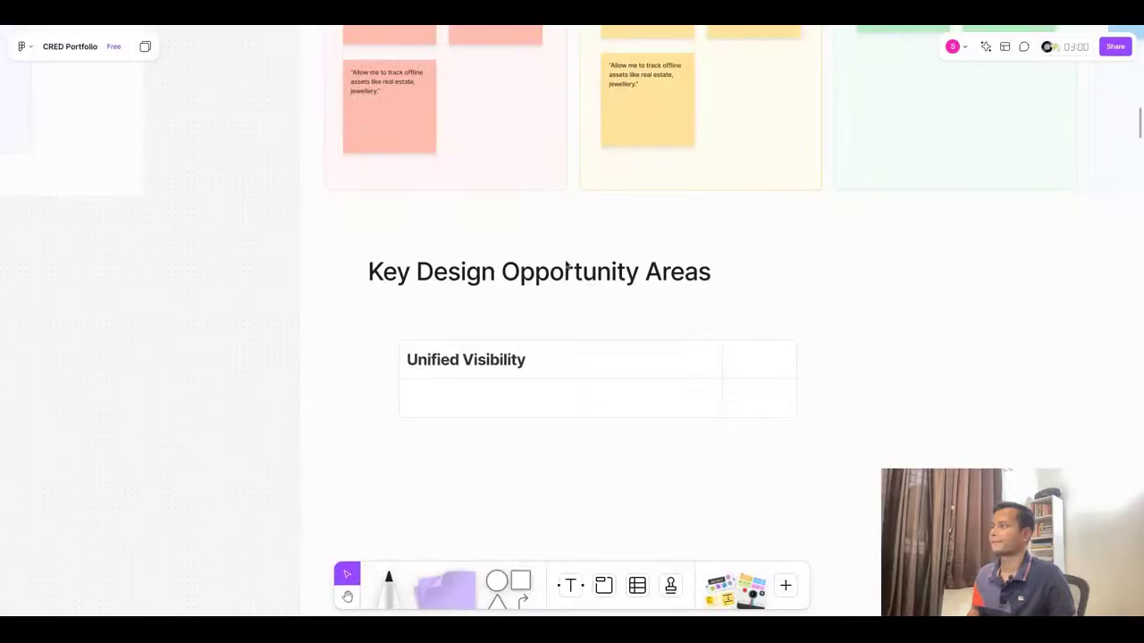
pyautogui.click(765, 364)
pyautogui.doubleClick(765, 365)
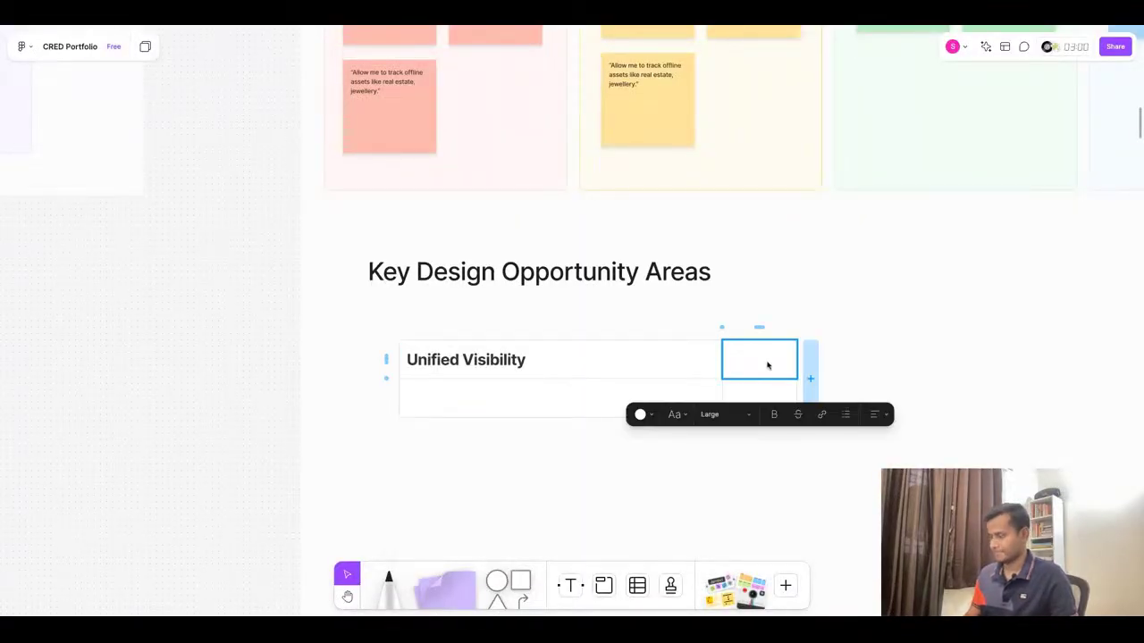
pyautogui.hotkey('ctrl', 'v')
# Widen the table's second column so that "Design Opportunity" fits on one line, and make that text bold
pyautogui.click(873, 382)
pyautogui.click(793, 376)
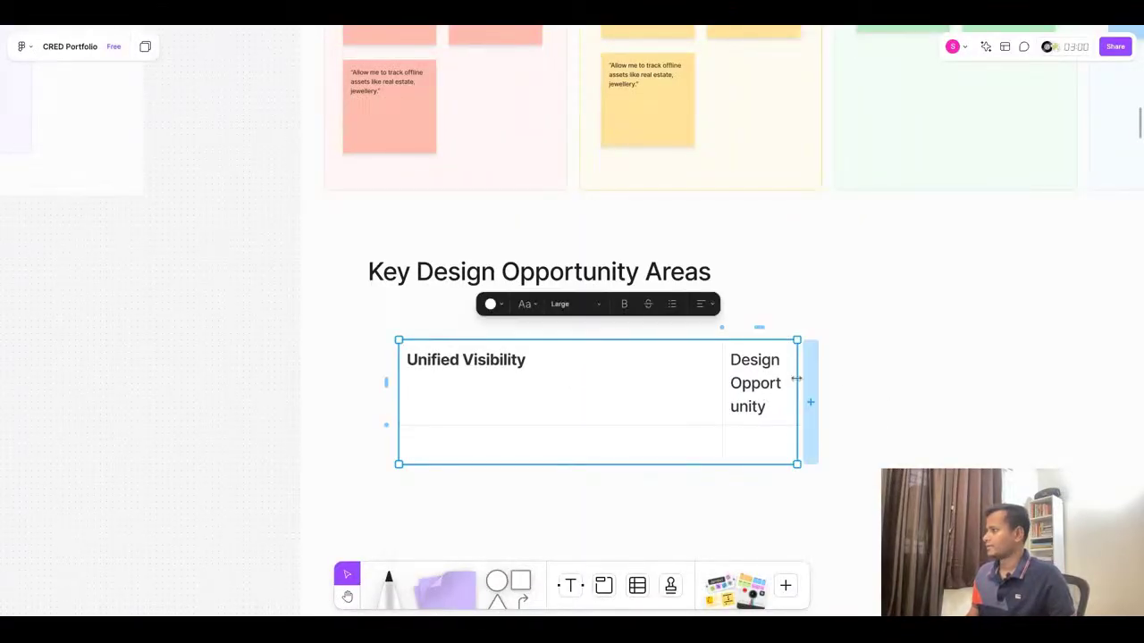
pyautogui.doubleClick(796, 378)
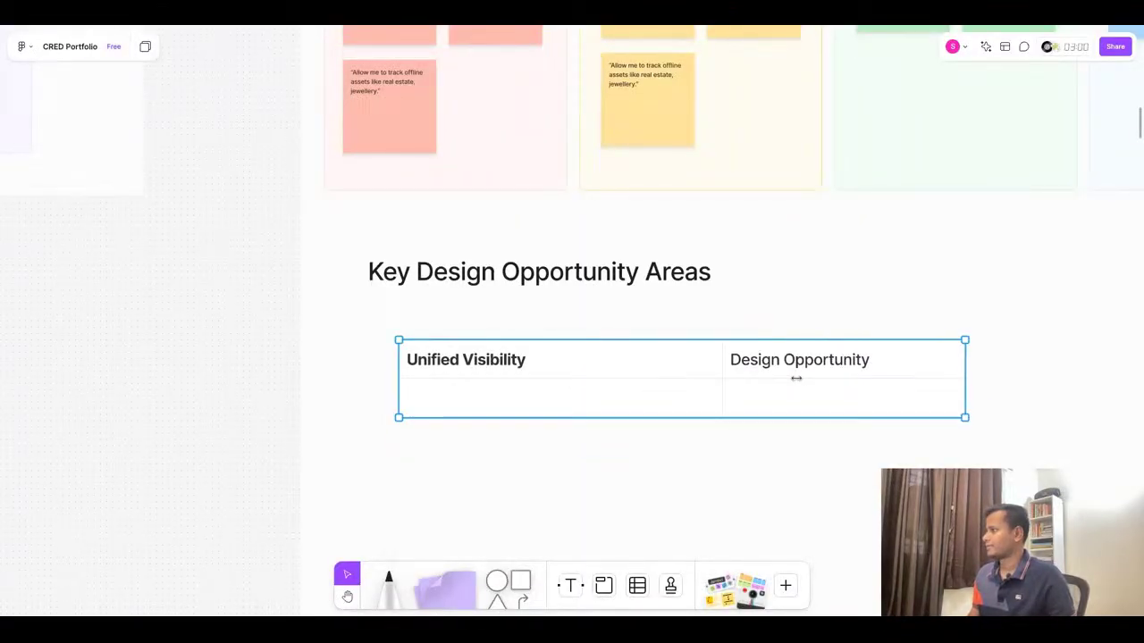
pyautogui.doubleClick(928, 362)
pyautogui.click(768, 491)
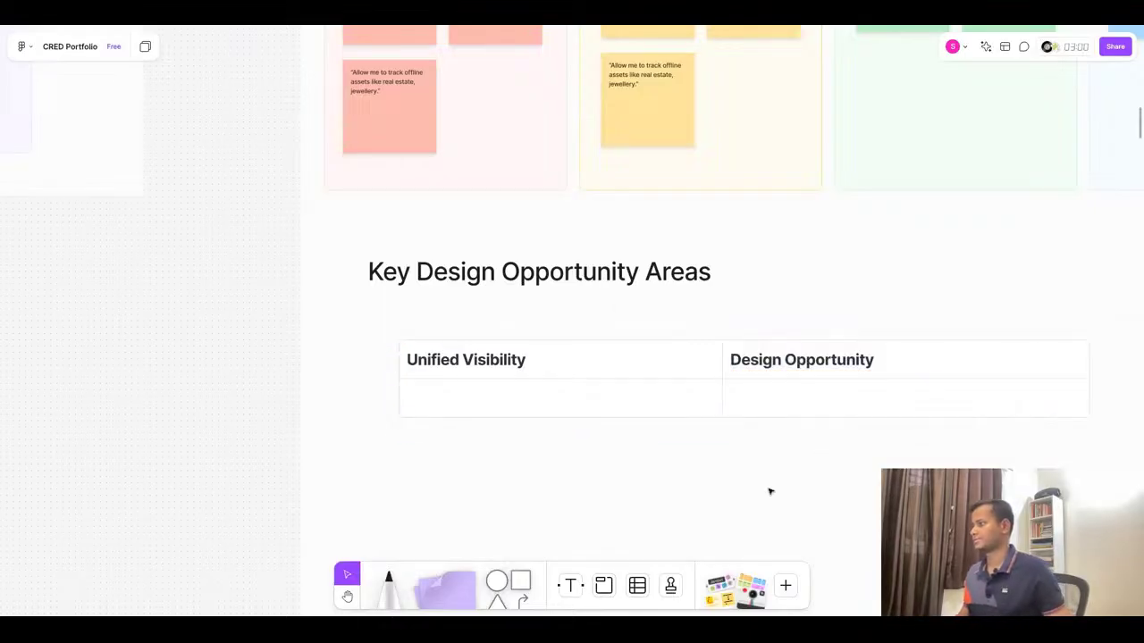
# Copy "Unified Visibility" from ChatGPT into the first cell of the FigJam table's second row
pyautogui.scroll(-3, 544, 329)
pyautogui.click(554, 350)
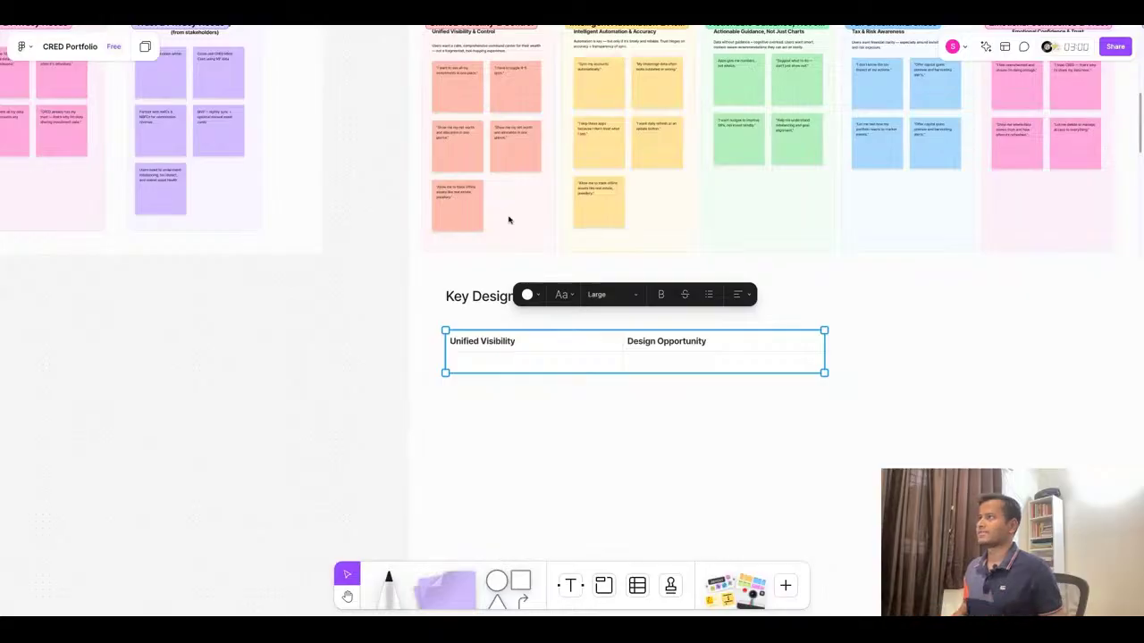
pyautogui.press('super+Tab')
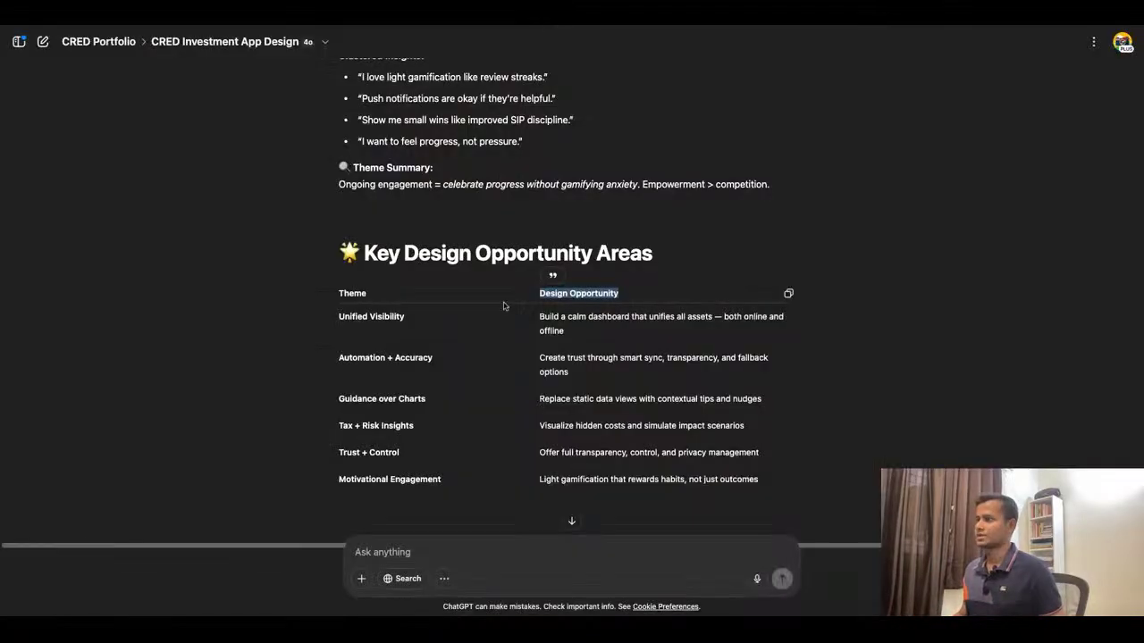
pyautogui.tripleClick(393, 318)
pyautogui.press('super+c')
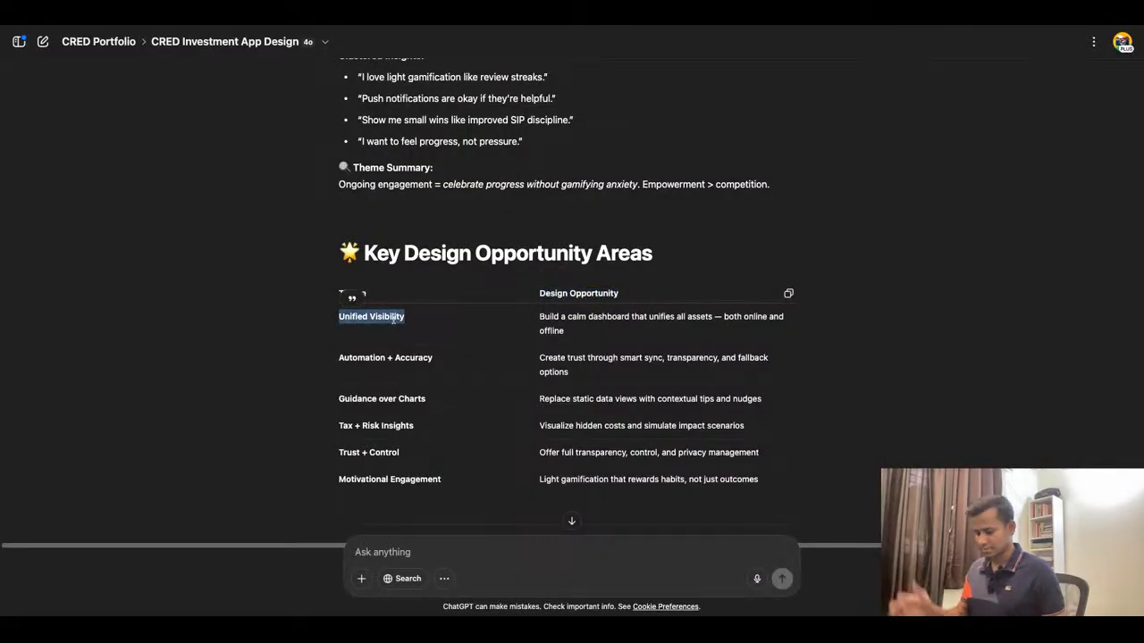
pyautogui.press('super+Tab')
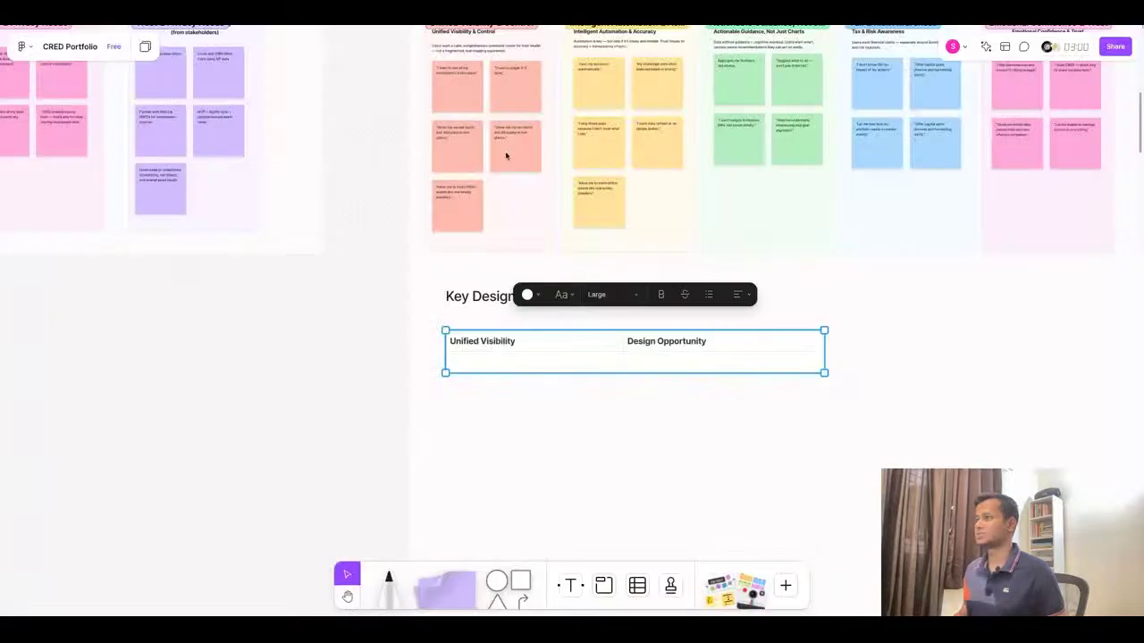
pyautogui.click(515, 369)
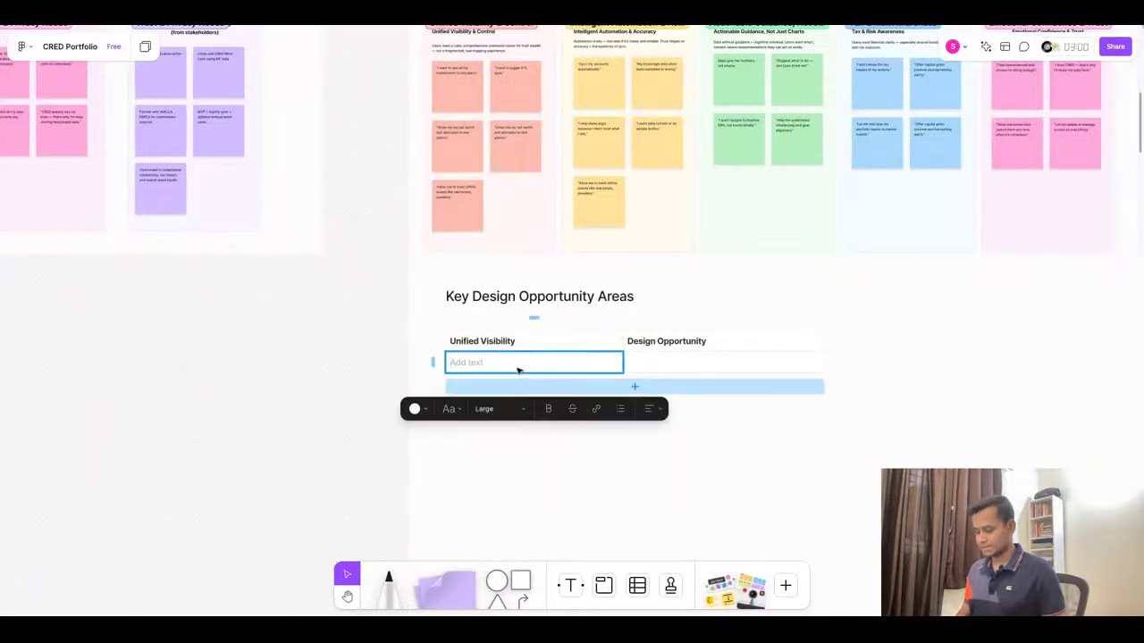
pyautogui.press('super+v')
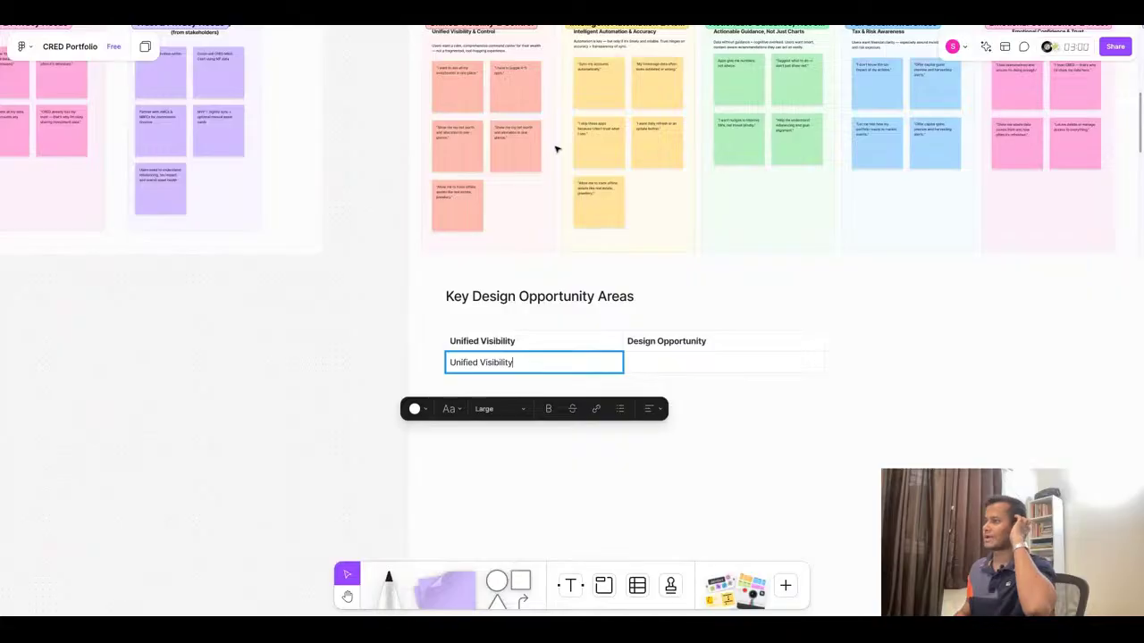
# Replace the first column's header text with "Theme" copied from ChatGPT's table
pyautogui.press('super+Tab')
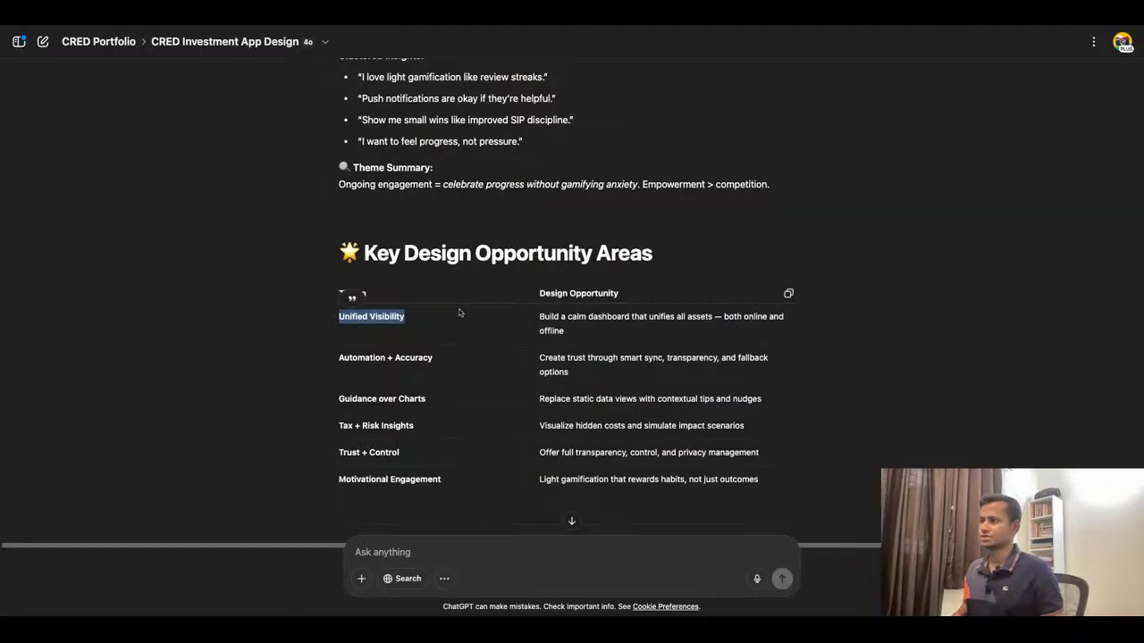
pyautogui.press('super+Tab')
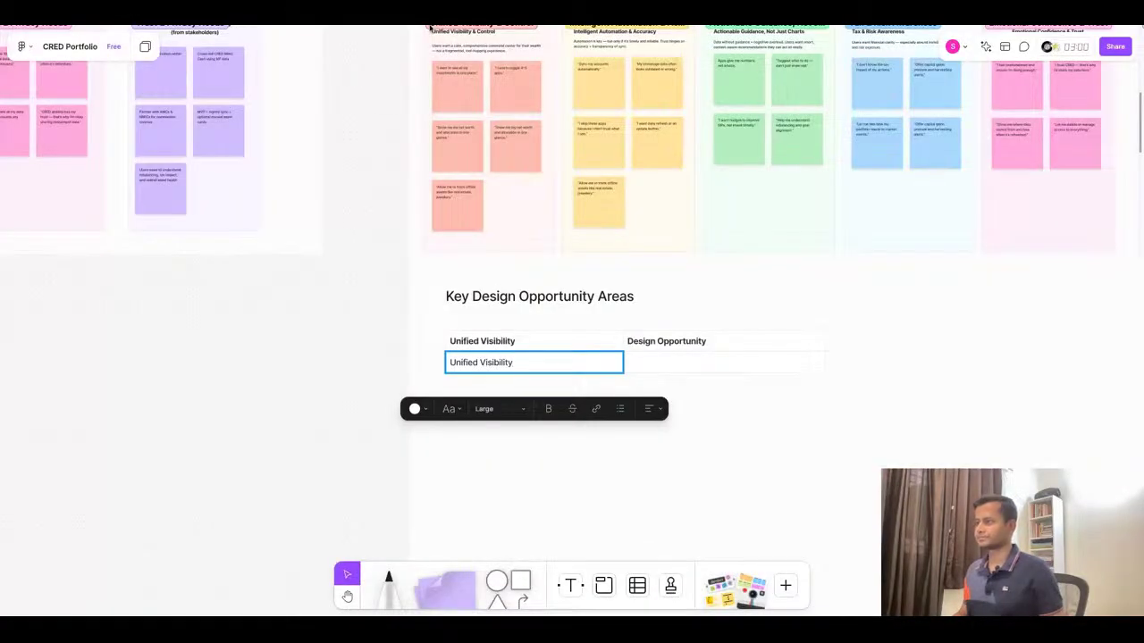
pyautogui.press('super+Tab')
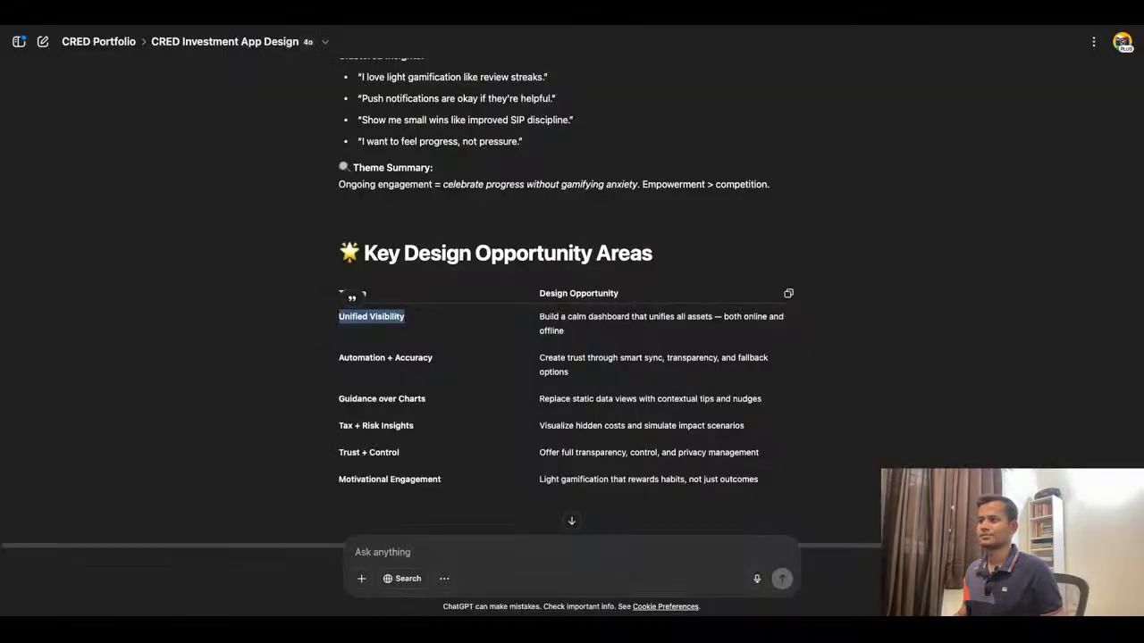
pyautogui.click(365, 296)
pyautogui.doubleClick(365, 297)
pyautogui.press('super+c')
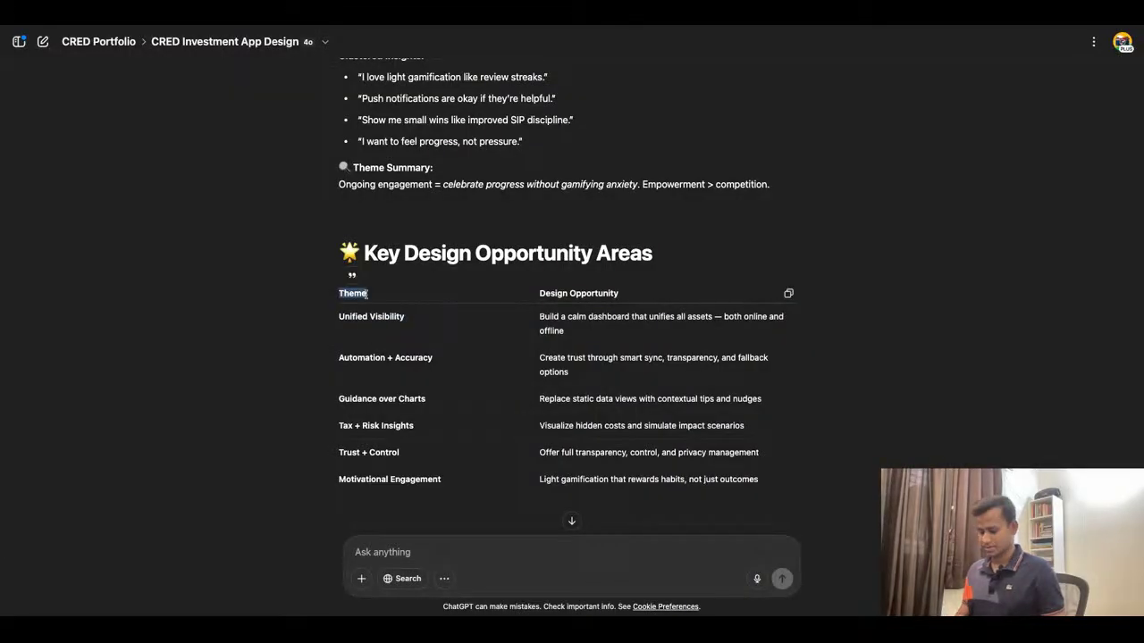
pyautogui.press('super+Tab')
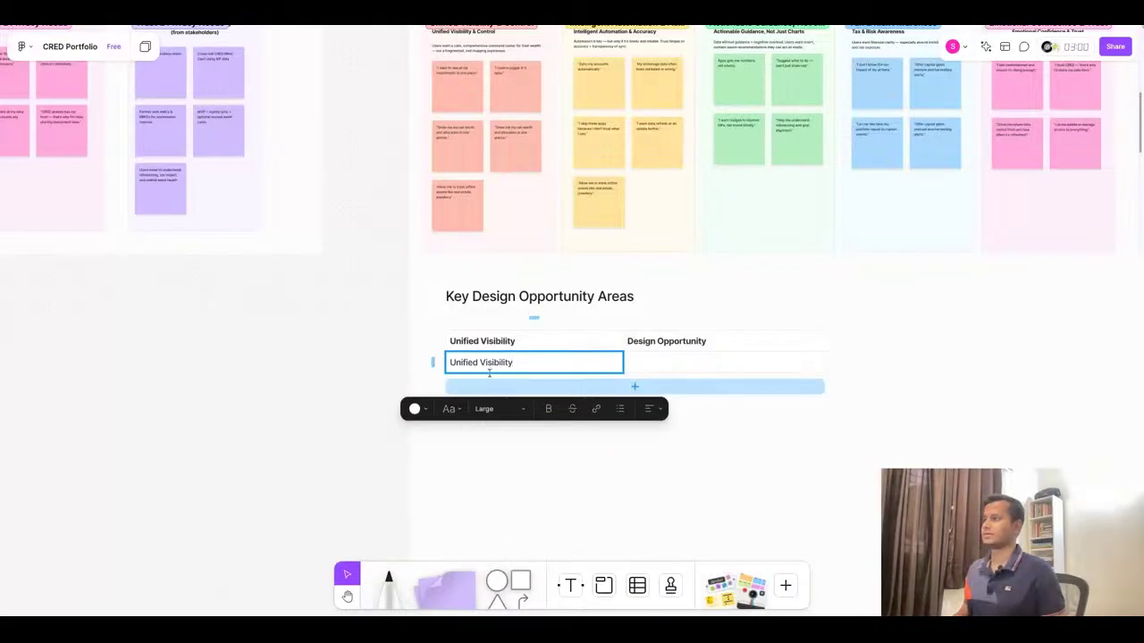
pyautogui.doubleClick(504, 340)
pyautogui.press('super+v')
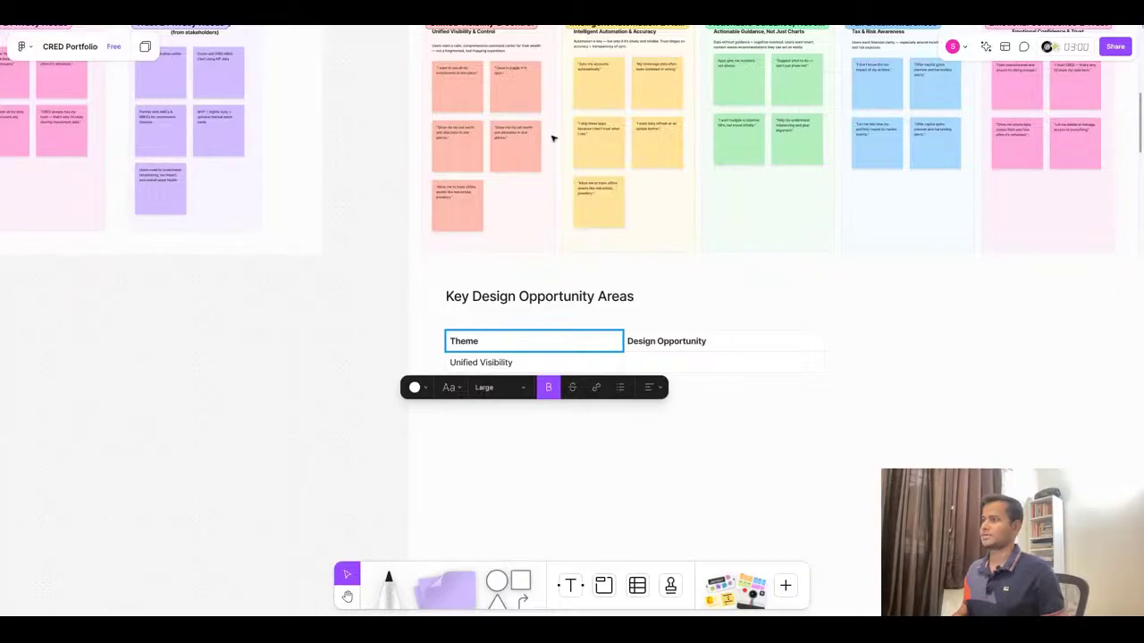
# Copy "Build a calm dashboard that unifies all assets — both online and offline" from ChatGPT into the Design Opportunity cell beside Unified Visibility
pyautogui.press('super+Tab')
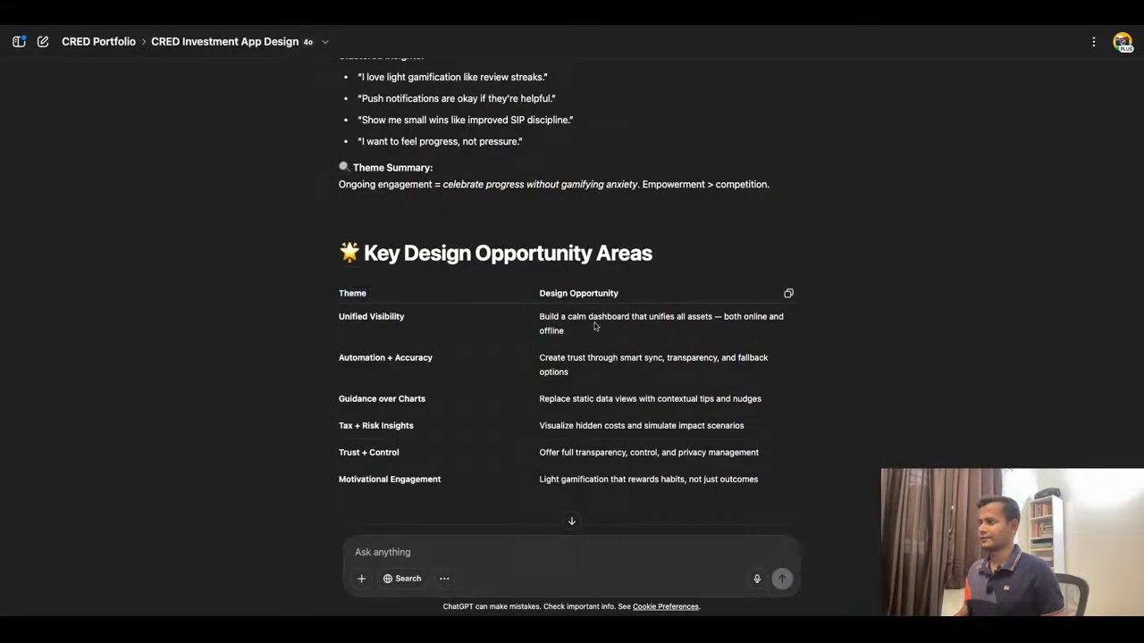
pyautogui.tripleClick(595, 327)
pyautogui.hotkey('ctrl', 'c')
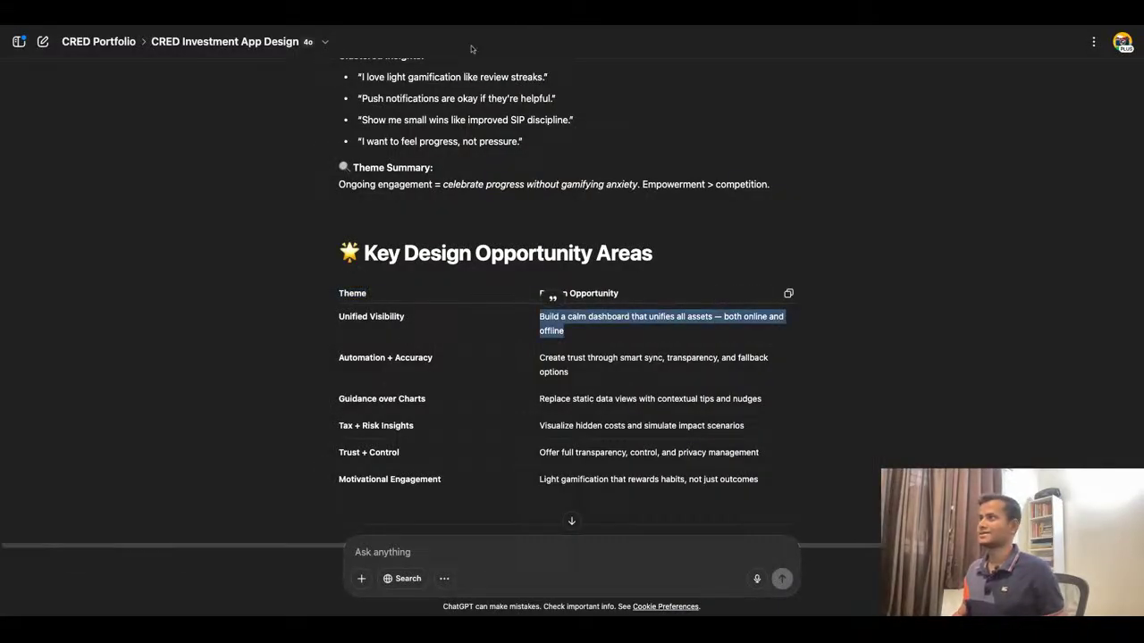
pyautogui.press('super+Tab')
pyautogui.click(688, 360)
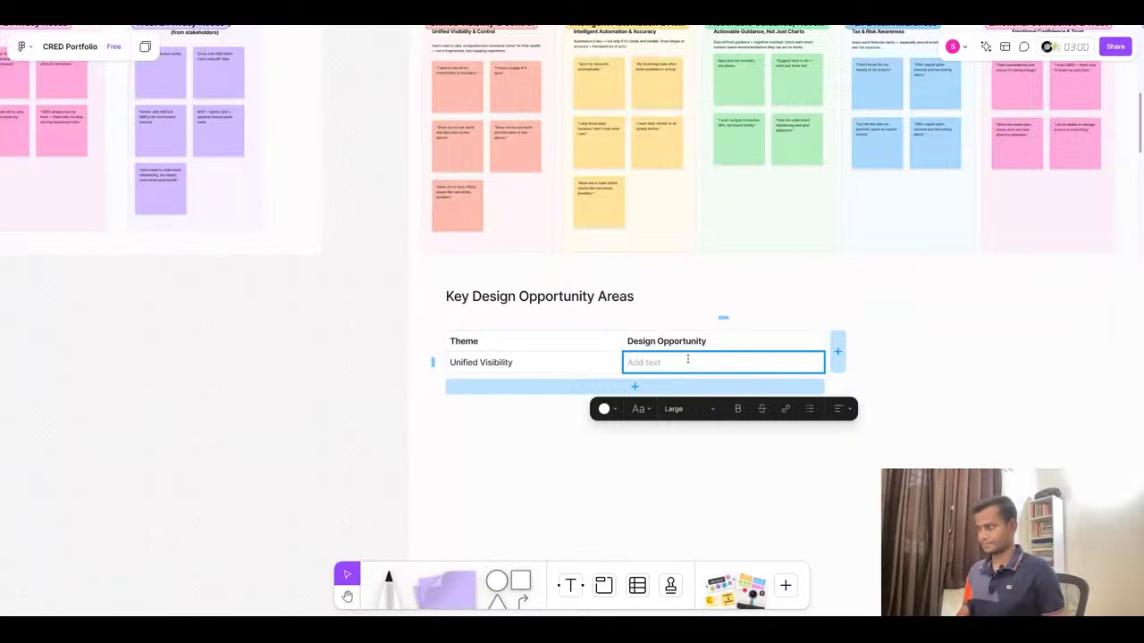
pyautogui.hotkey('ctrl', 'v')
# Add five empty rows at the end of the table, below the Unified Visibility row
pyautogui.click(633, 399)
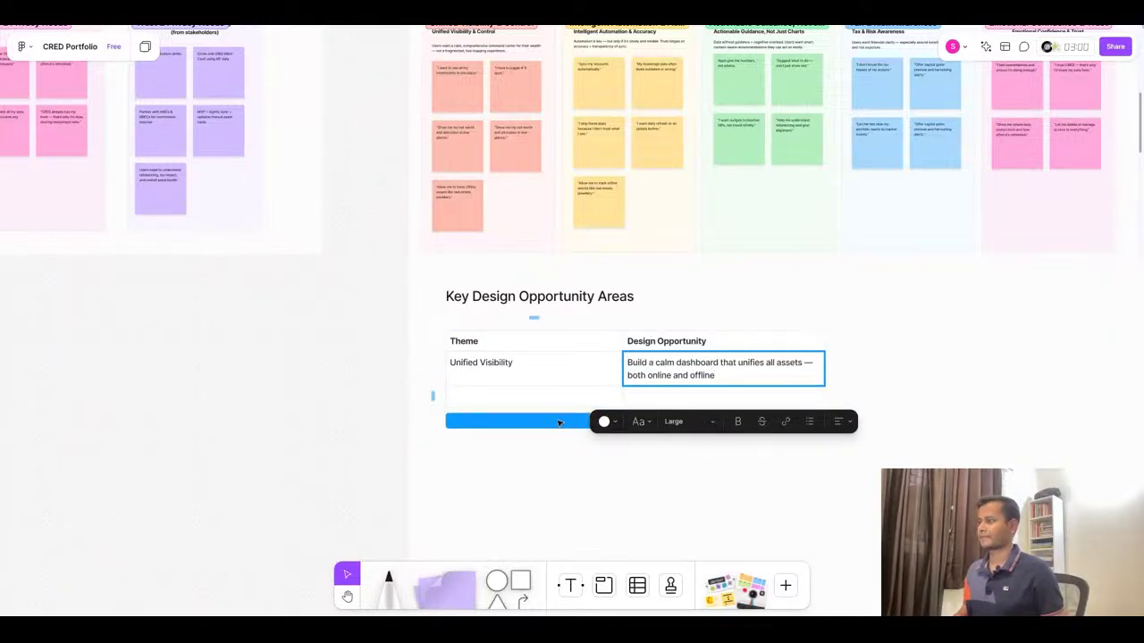
pyautogui.click(558, 421)
pyautogui.click(641, 477)
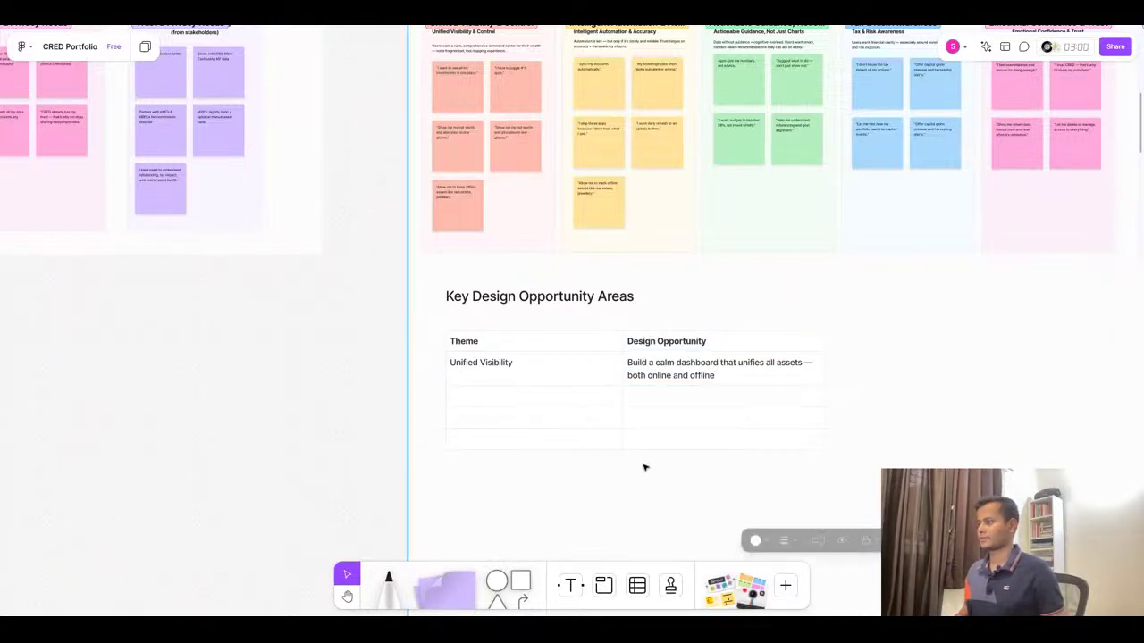
pyautogui.click(636, 454)
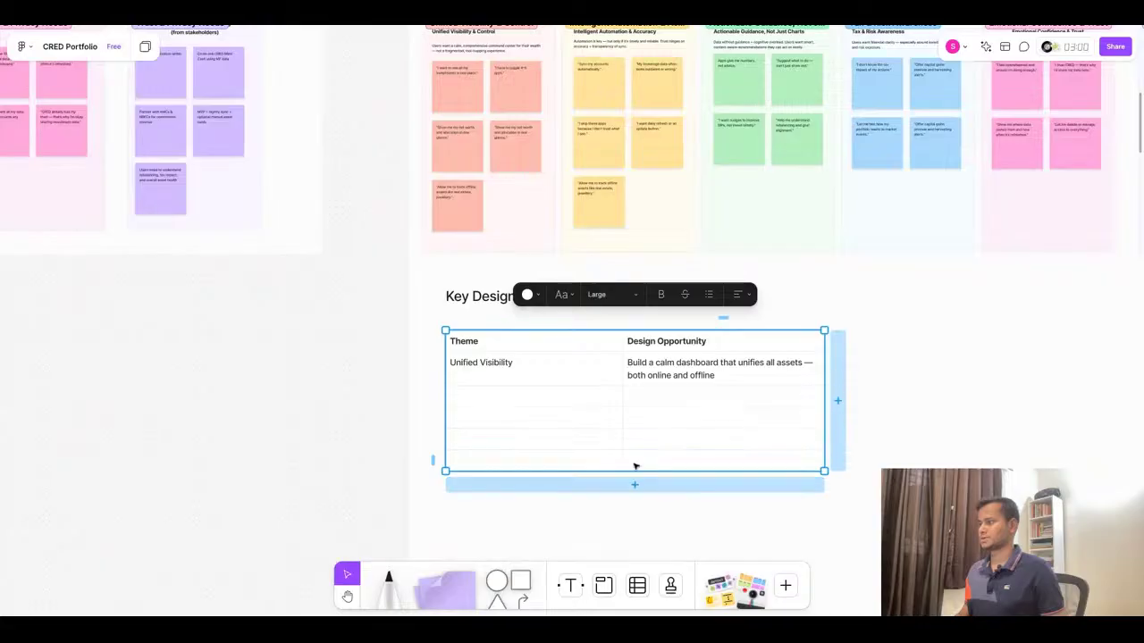
# Copy "Automation + Accuracy" from ChatGPT into the Theme cell below Unified Visibility in FigJam
pyautogui.hotkey('alt', 'Tab')
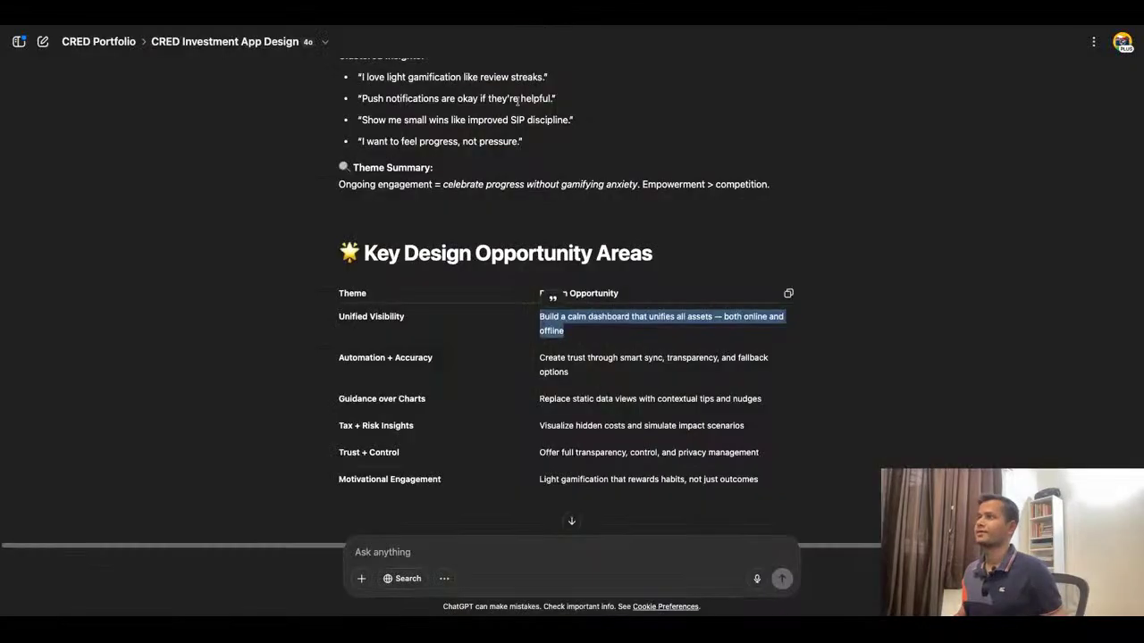
pyautogui.moveTo(340, 358); pyautogui.dragTo(432, 358)
pyautogui.hotkey('ctrl', 'c')
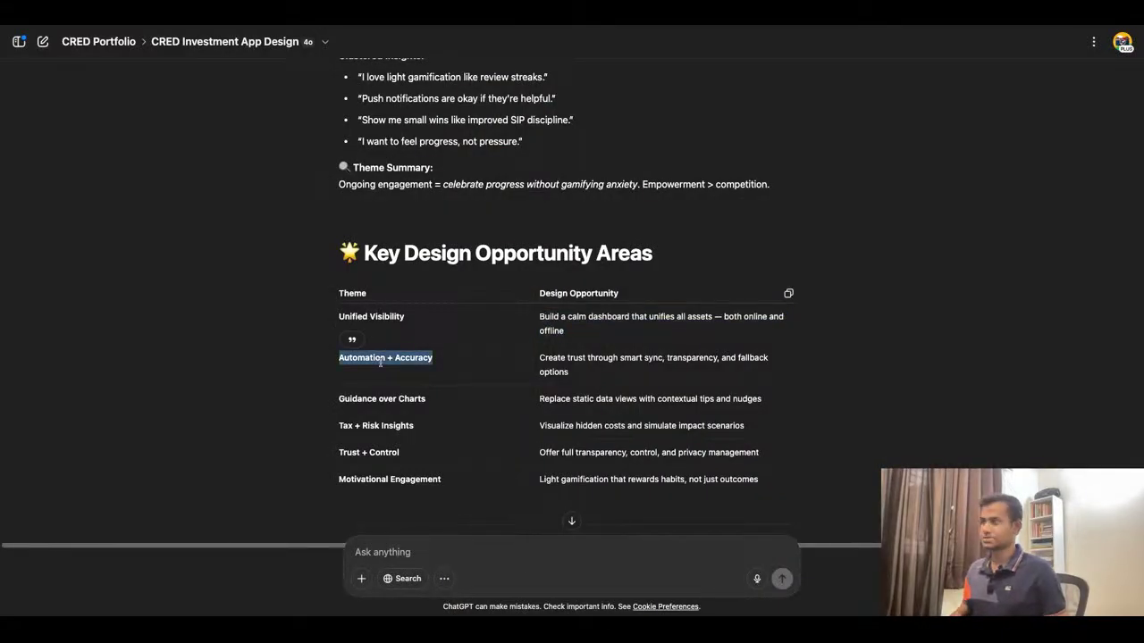
pyautogui.hotkey('alt', 'Tab')
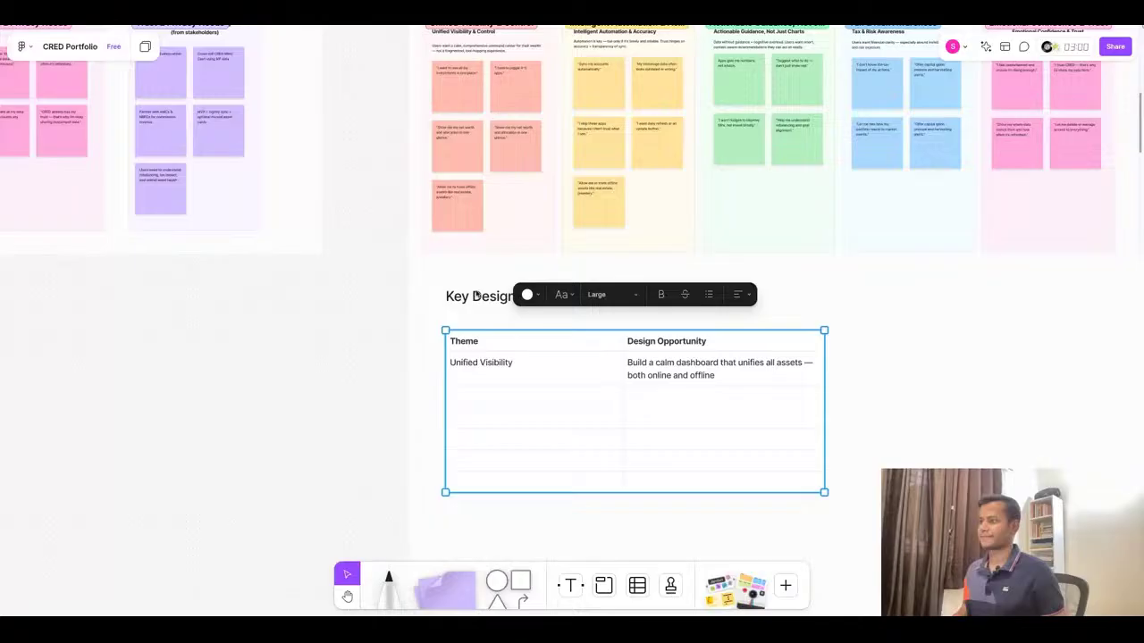
pyautogui.click(488, 402)
pyautogui.hotkey('ctrl', 'v')
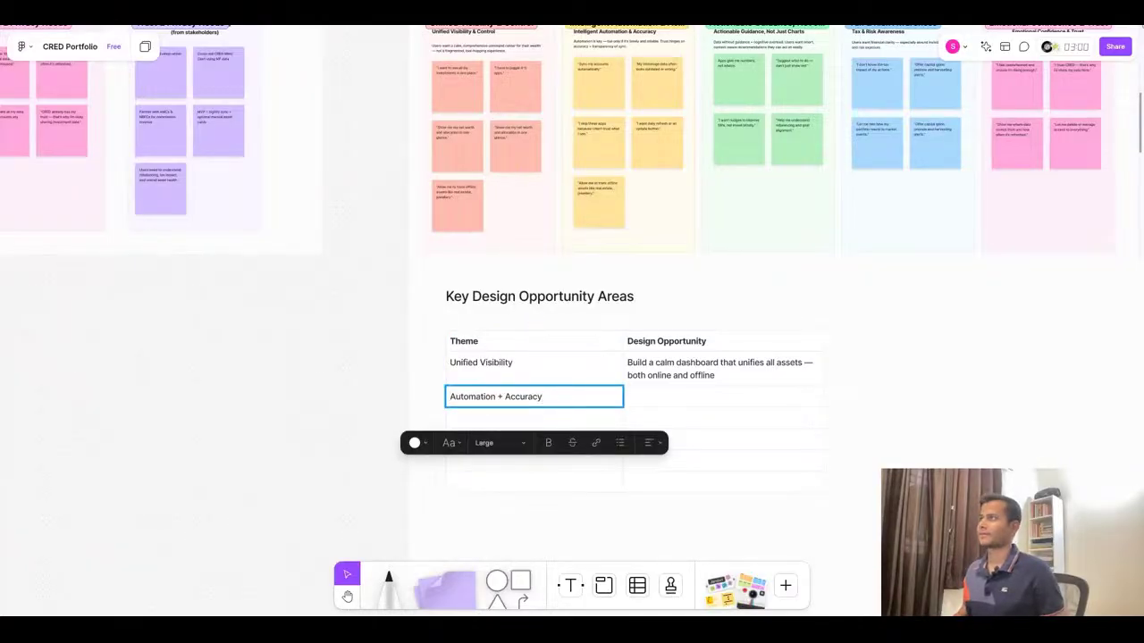
# Copy "Guidance over Charts" from ChatGPT into the Theme cell below Automation + Accuracy in FigJam
pyautogui.hotkey('alt', 'Tab')
pyautogui.tripleClick(379, 398)
pyautogui.hotkey('ctrl', 'c')
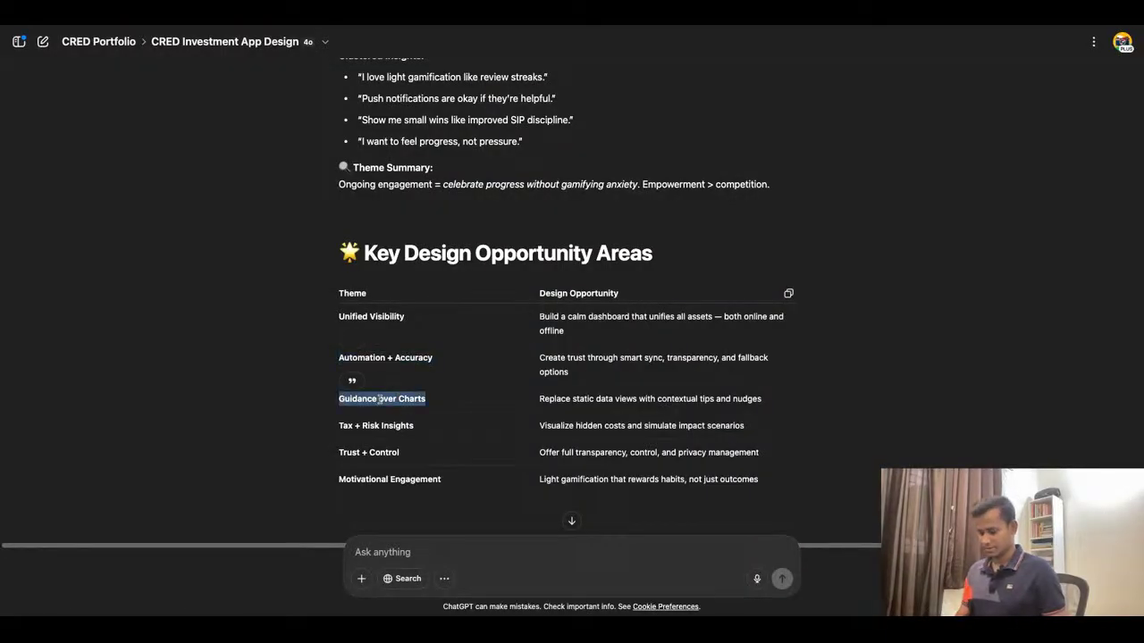
pyautogui.hotkey('alt', 'Tab')
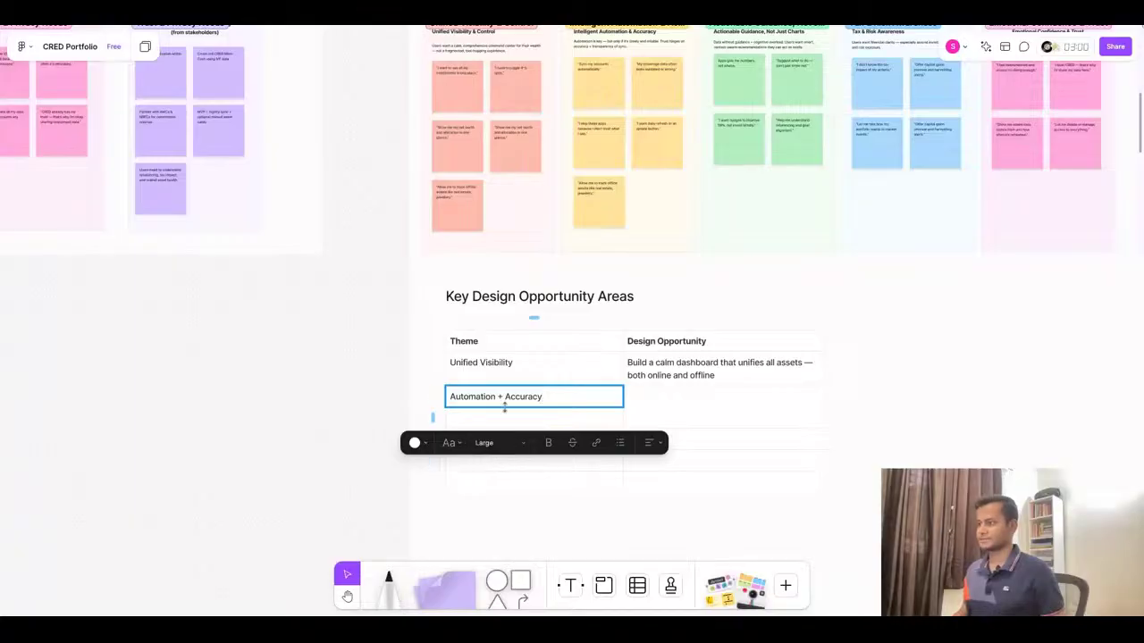
pyautogui.click(505, 414)
pyautogui.hotkey('ctrl', 'v')
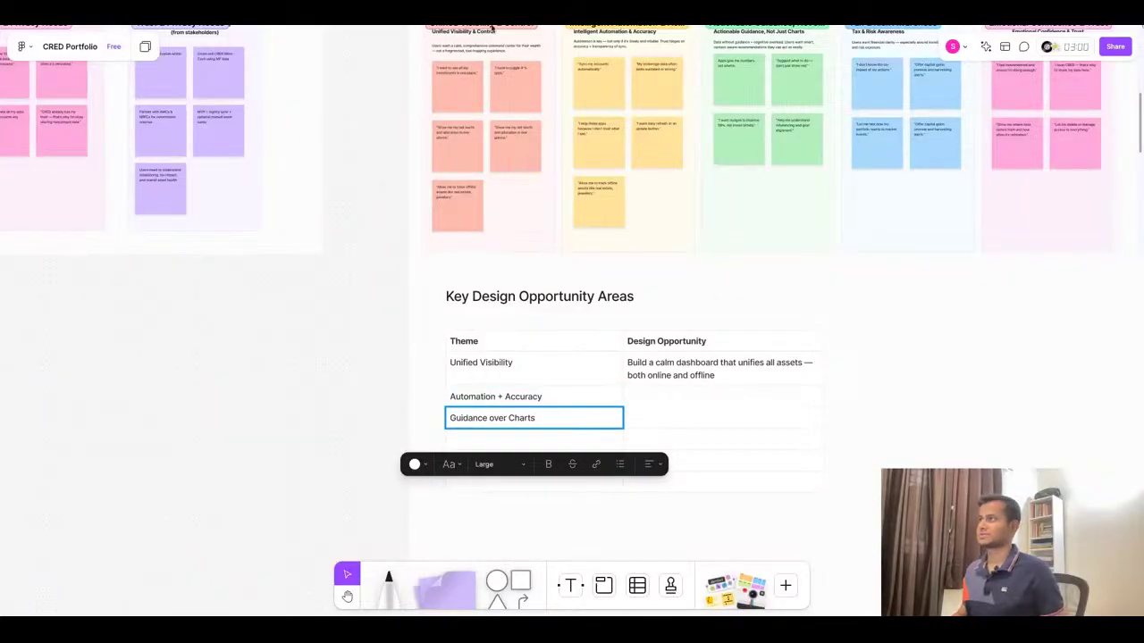
# Copy "Tax + Risk Insights" from ChatGPT into the Theme cell below Guidance over Charts in FigJam
pyautogui.hotkey('alt', 'Tab')
pyautogui.tripleClick(390, 425)
pyautogui.hotkey('ctrl', 'c')
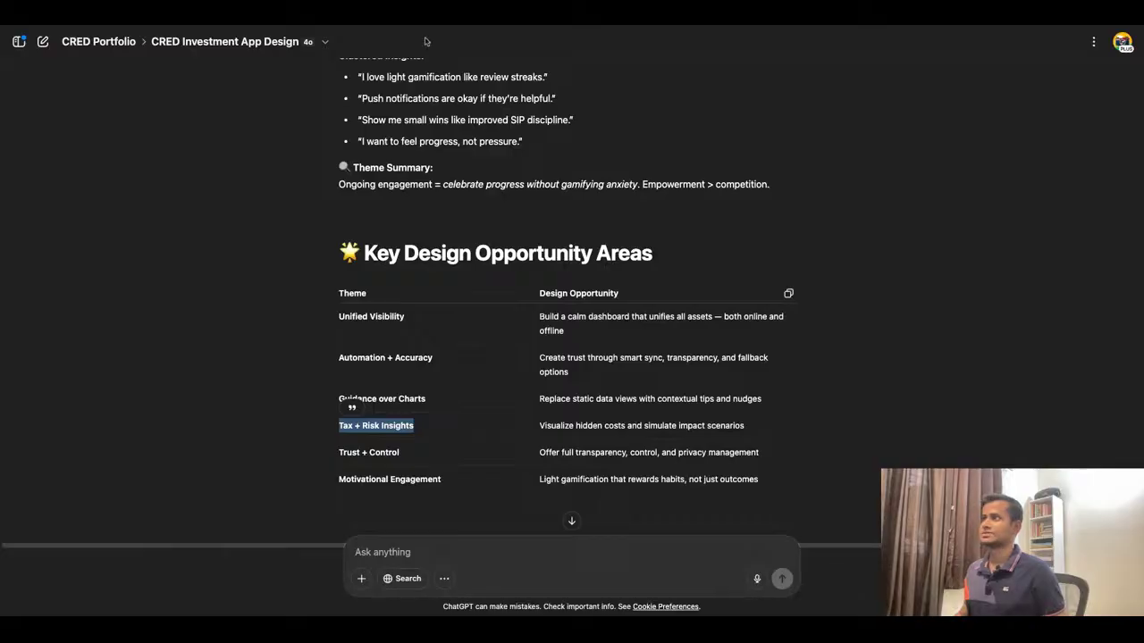
pyautogui.hotkey('alt', 'Tab')
pyautogui.click(516, 440)
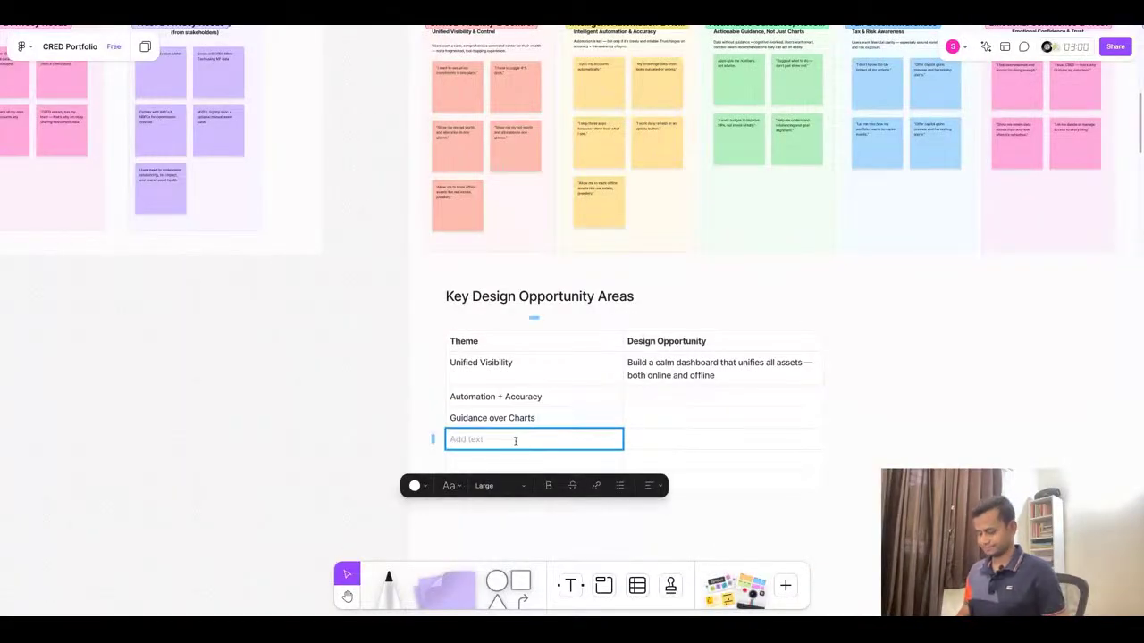
pyautogui.hotkey('ctrl', 'v')
# Copy "Trust + Control" from ChatGPT into the Theme cell below Tax + Risk Insights in FigJam
pyautogui.hotkey('alt', 'Tab')
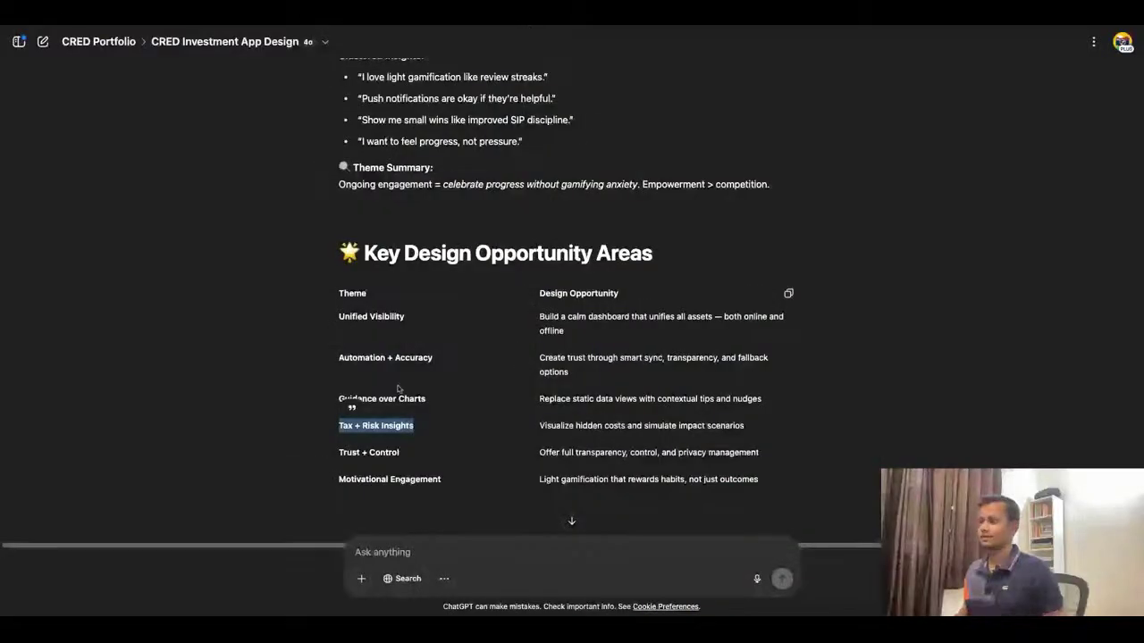
pyautogui.tripleClick(382, 453)
pyautogui.hotkey('ctrl', 'c')
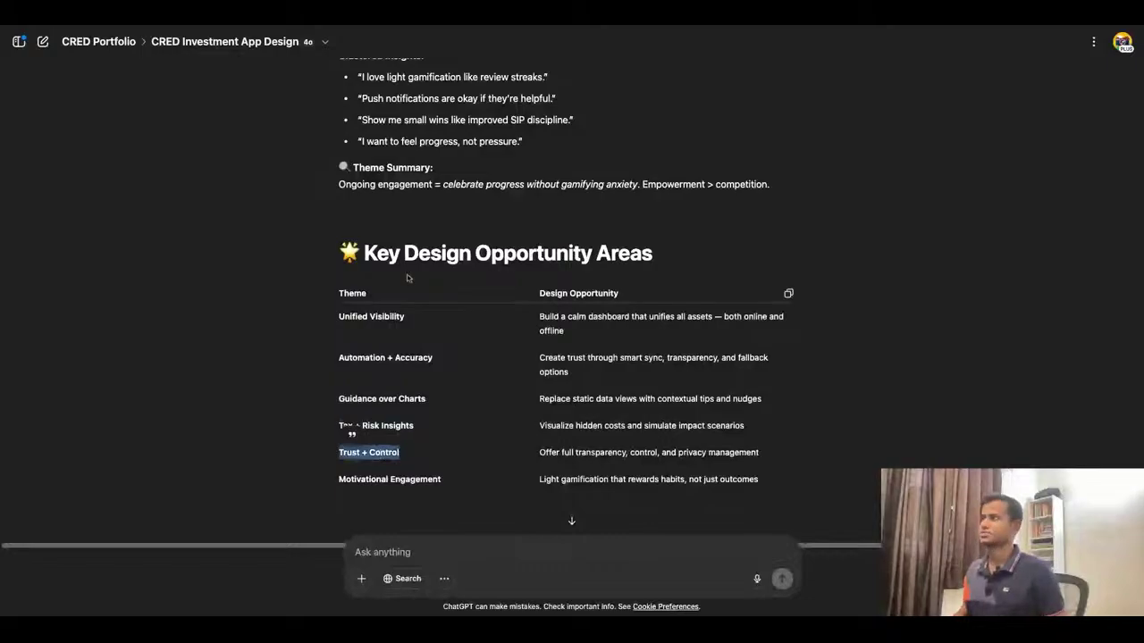
pyautogui.hotkey('alt', 'Tab')
pyautogui.click(517, 461)
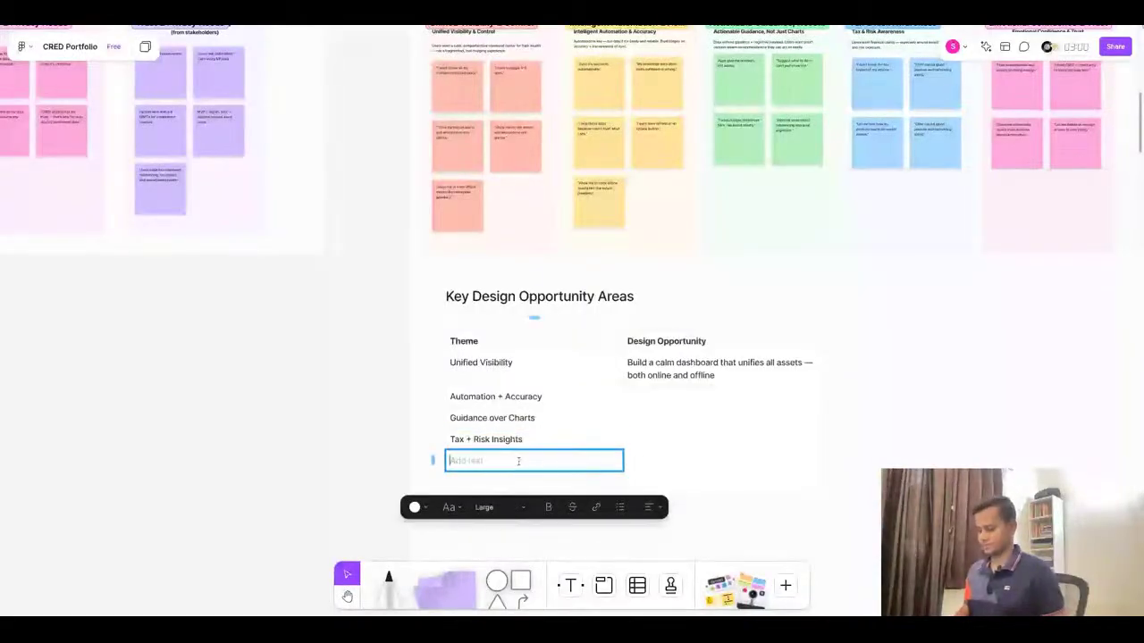
pyautogui.hotkey('ctrl', 'v')
# Copy "Motivational Engagement" from ChatGPT into the Theme cell below Trust + Control in FigJam
pyautogui.hotkey('alt', 'Tab')
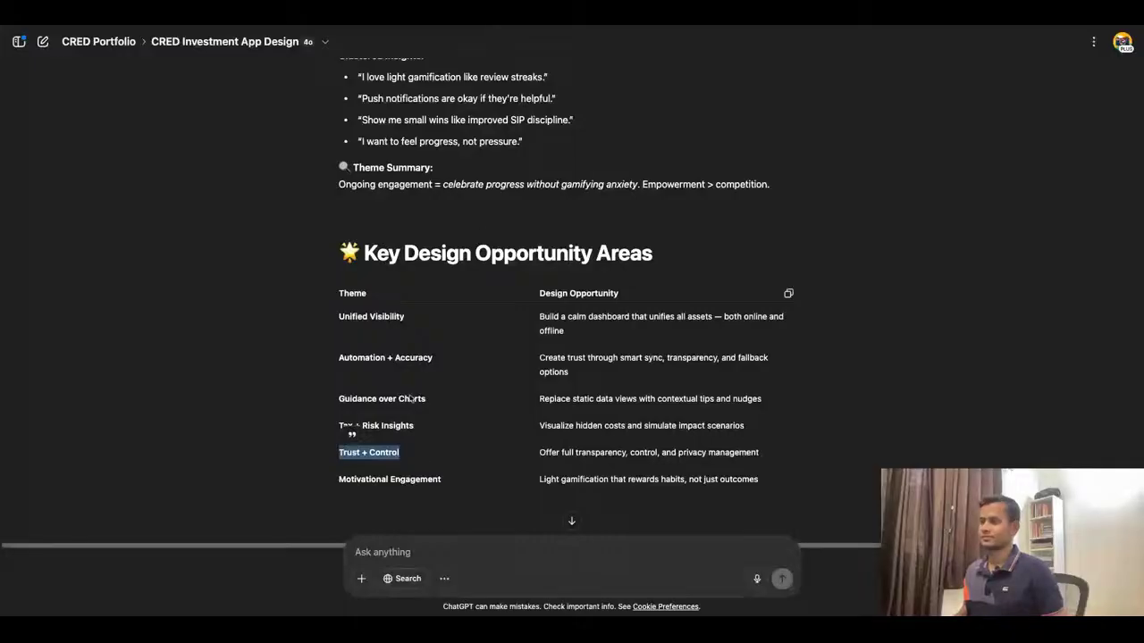
pyautogui.tripleClick(398, 480)
pyautogui.hotkey('ctrl', 'c')
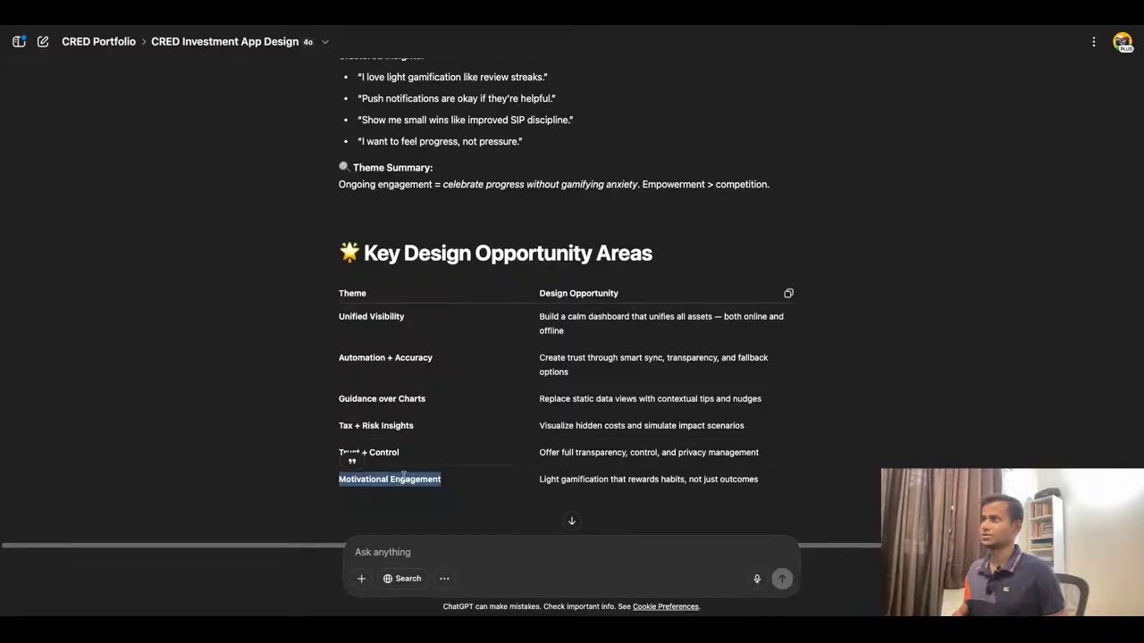
pyautogui.hotkey('alt', 'Tab')
pyautogui.click(533, 482)
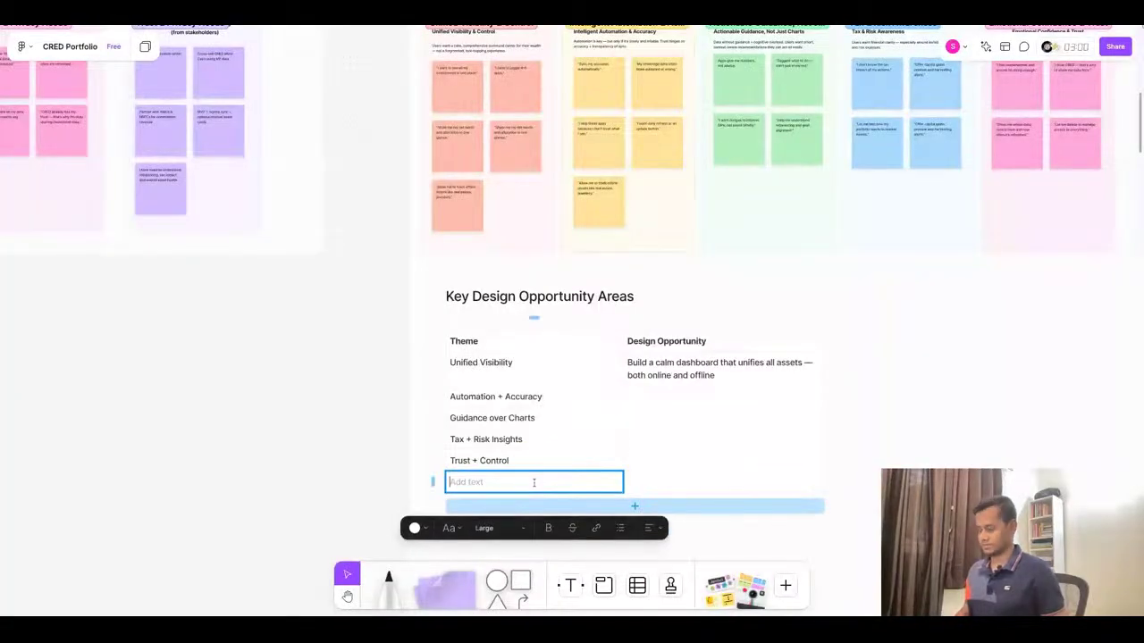
pyautogui.hotkey('ctrl', 'b')
pyautogui.hotkey('ctrl', 'b')
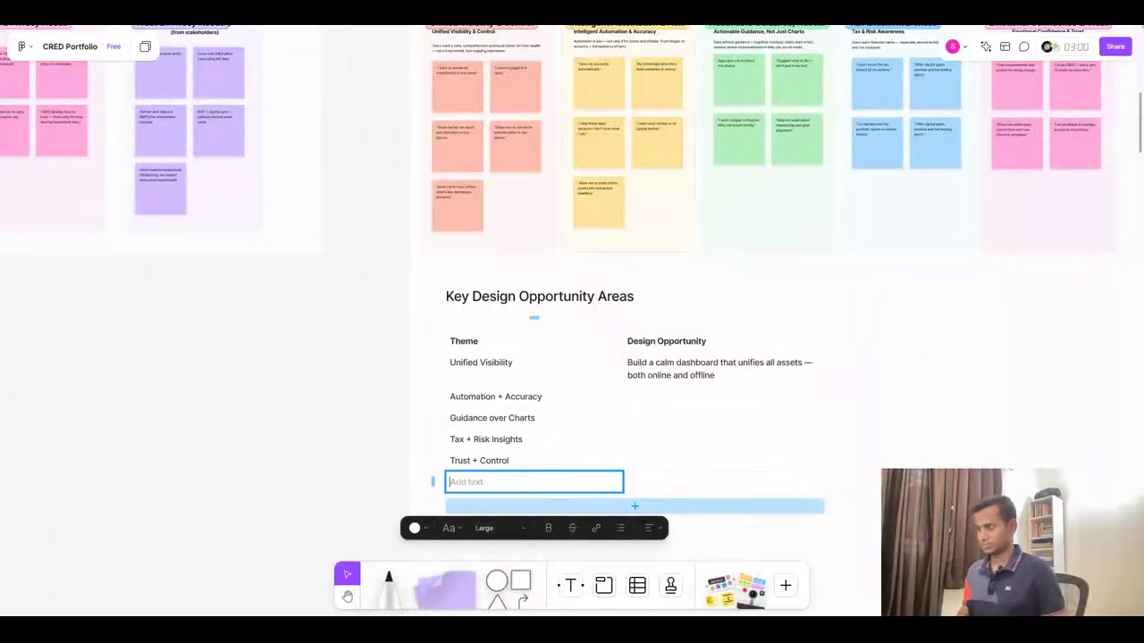
pyautogui.hotkey('ctrl', 'v')
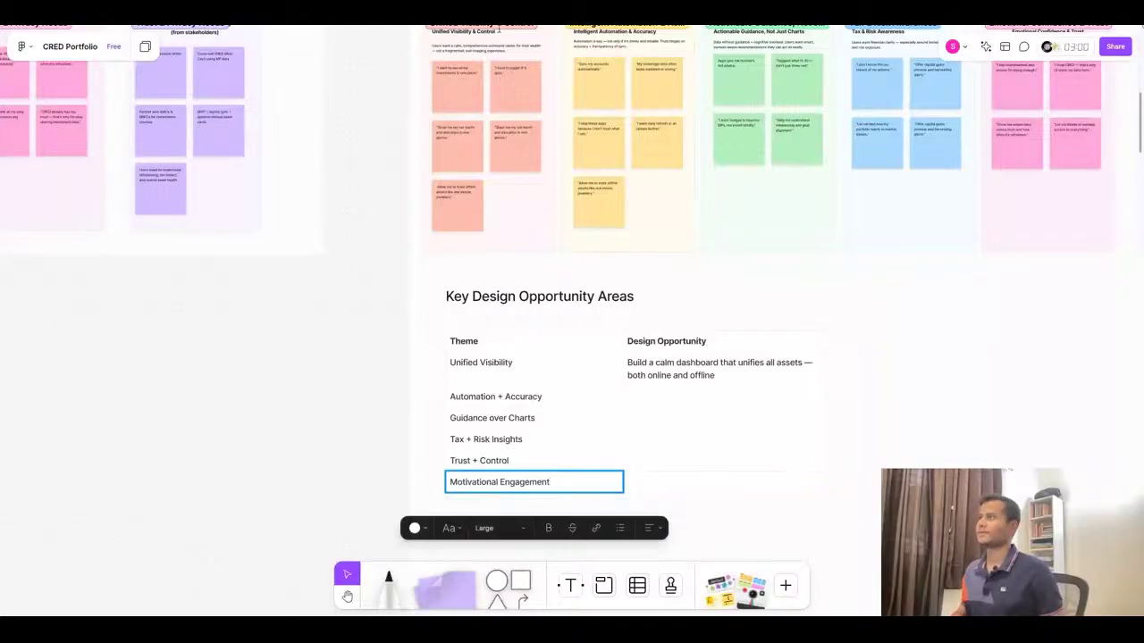
pyautogui.hotkey('alt', 'Tab')
pyautogui.tripleClick(642, 316)
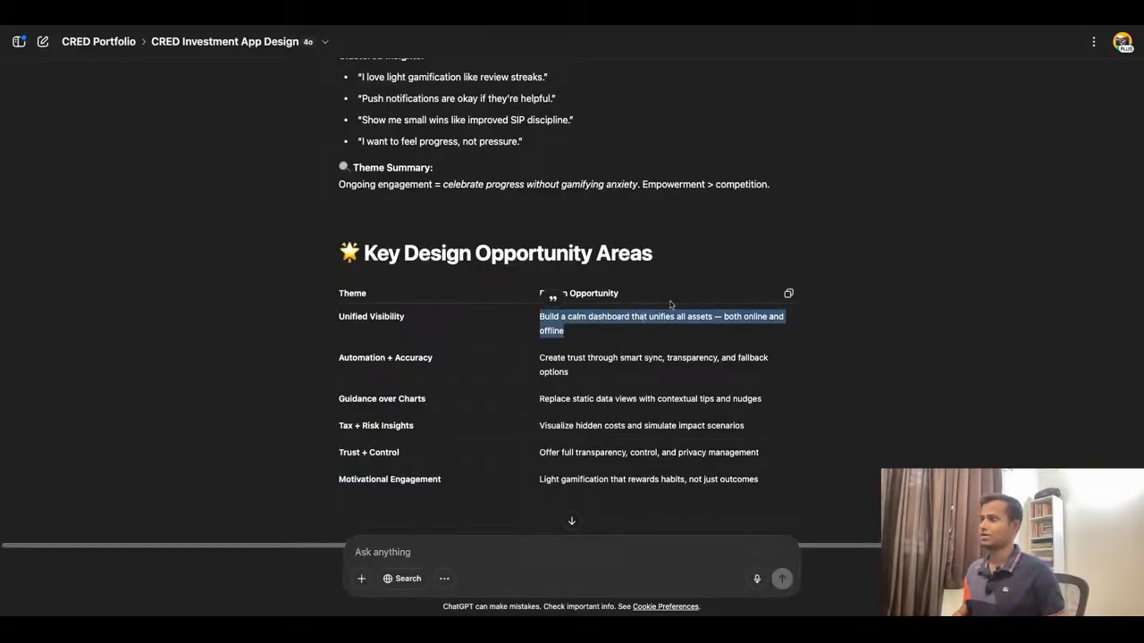
pyautogui.hotkey('alt', 'Tab')
pyautogui.click(669, 370)
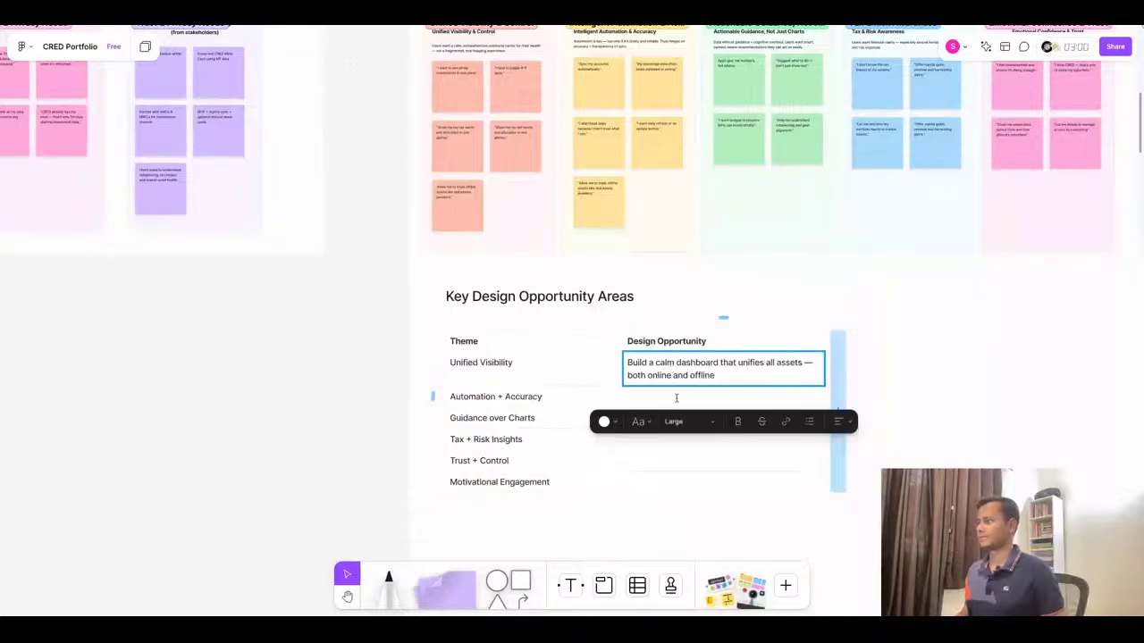
# Copy "Create trust through smart sync, transparency, and fallback options" from ChatGPT into FigJam as the Automation + Accuracy row's Design Opportunity
pyautogui.hotkey('alt', 'Tab')
pyautogui.click(598, 369)
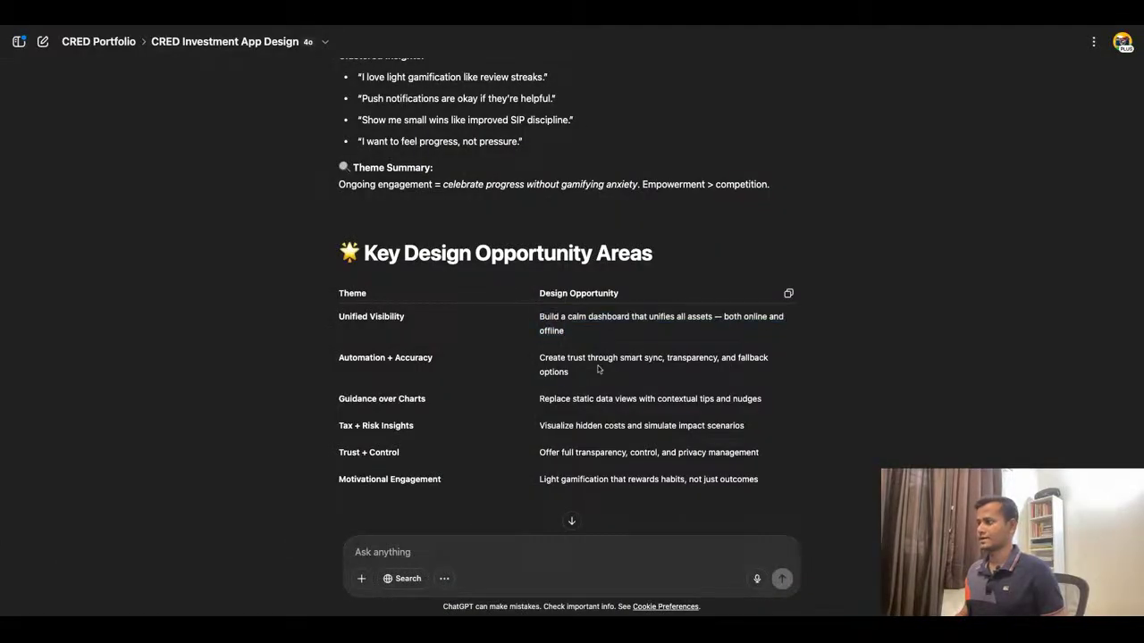
pyautogui.tripleClick(598, 369)
pyautogui.hotkey('ctrl', 'c')
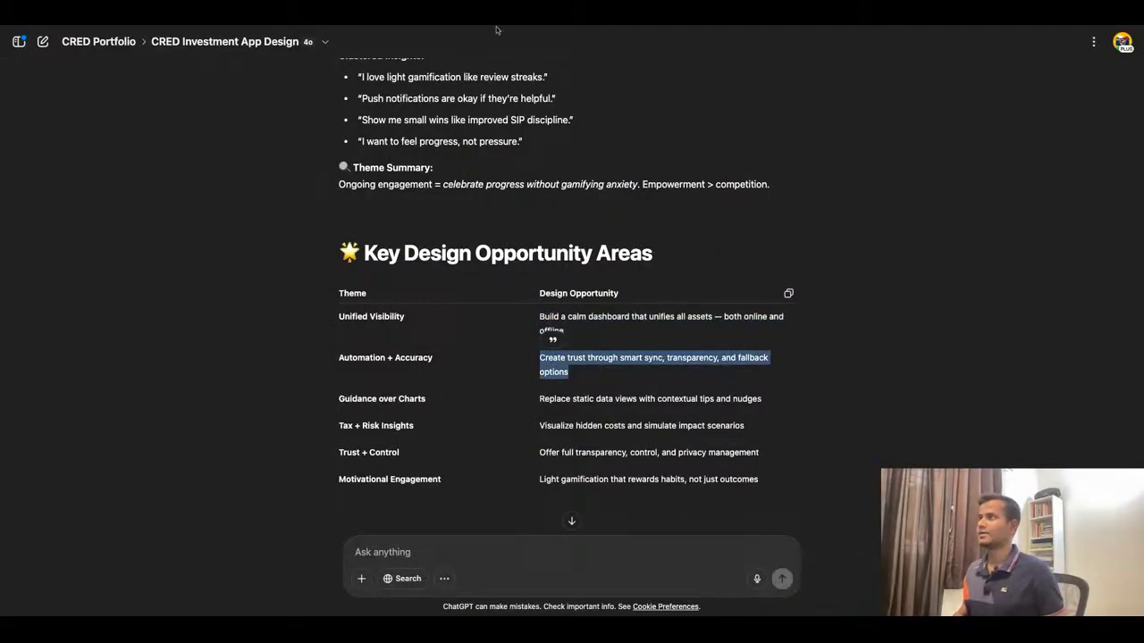
pyautogui.hotkey('alt', 'Tab')
pyautogui.click(692, 397)
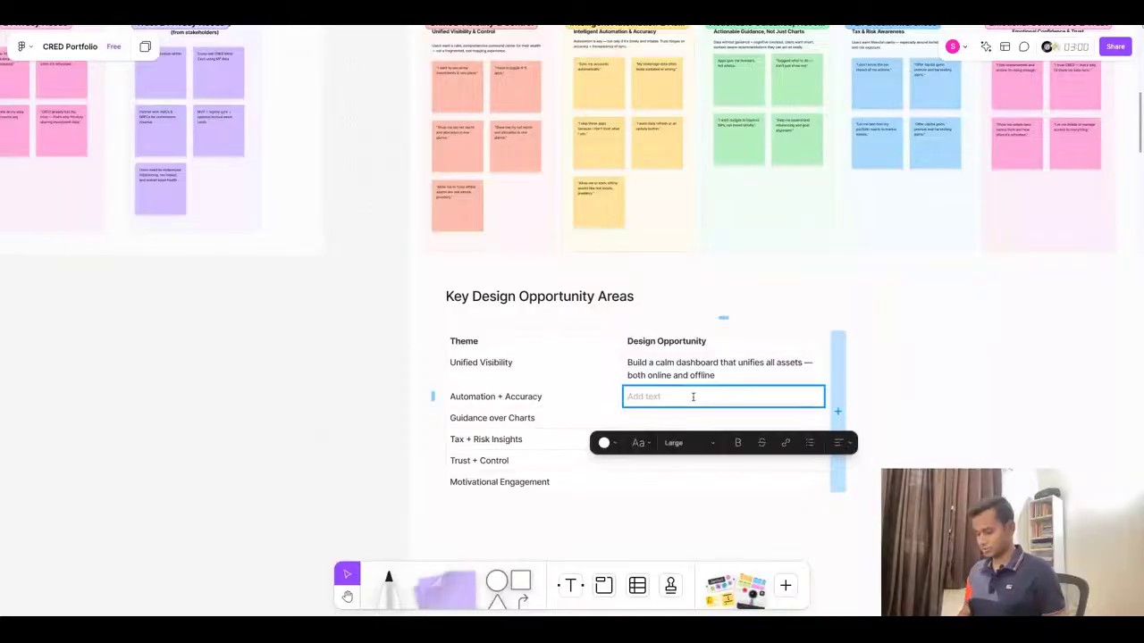
pyautogui.hotkey('ctrl', 'b')
pyautogui.hotkey('ctrl', 'v')
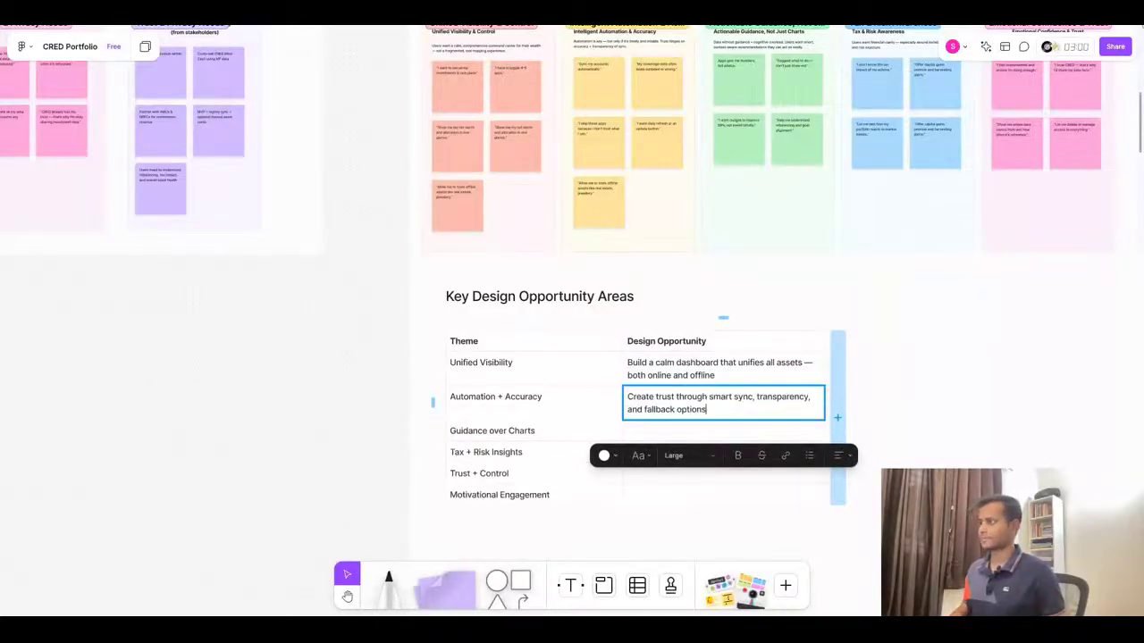
# Copy "Replace static data views with contextual tips and nudges" from ChatGPT into FigJam as the Guidance over Charts row's Design Opportunity
pyautogui.hotkey('alt', 'Tab')
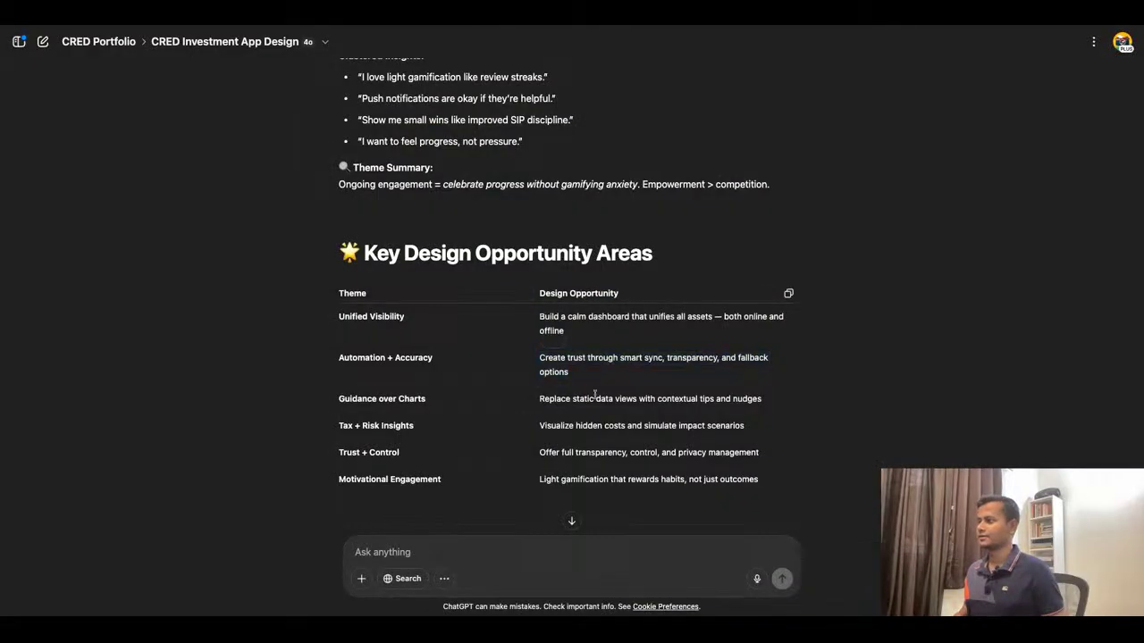
pyautogui.tripleClick(595, 394)
pyautogui.hotkey('ctrl', 'c')
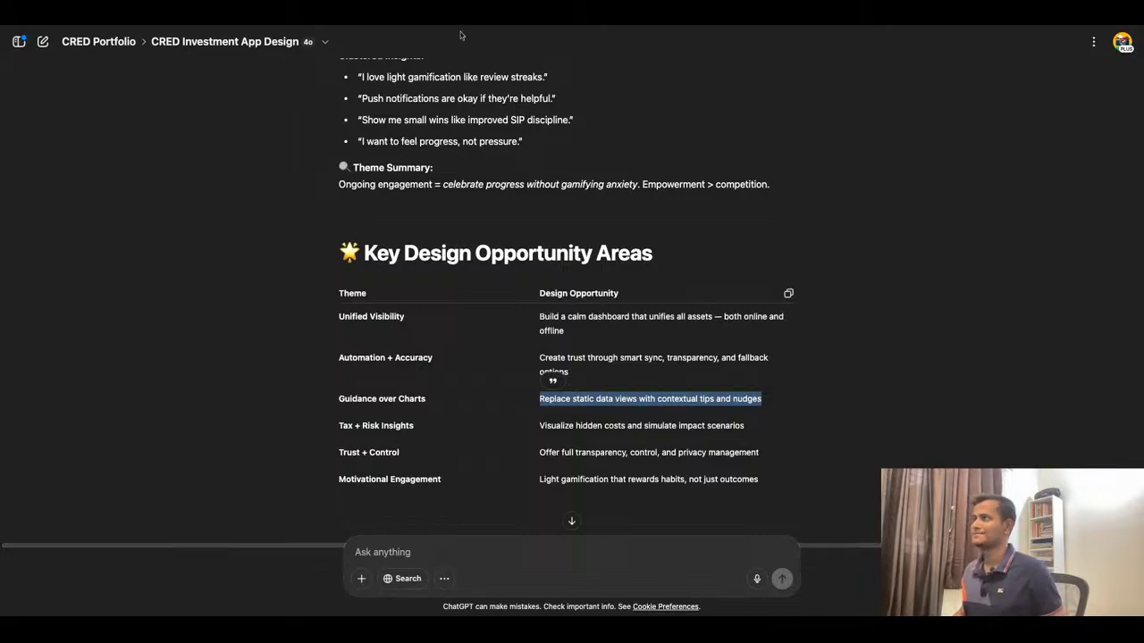
pyautogui.hotkey('alt', 'Tab')
pyautogui.click(692, 431)
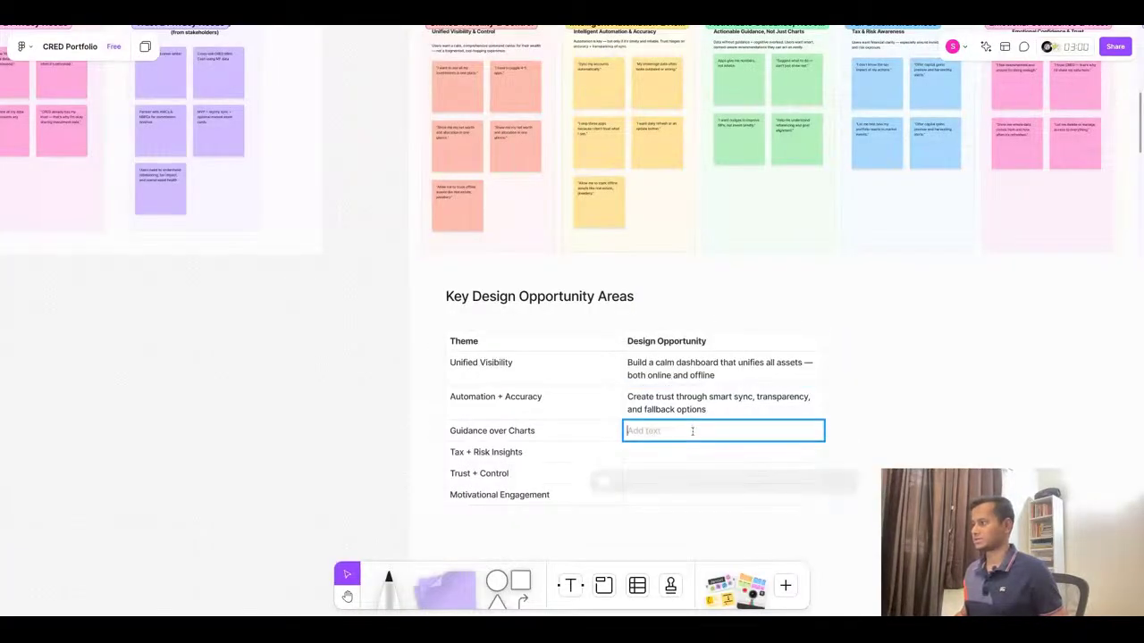
pyautogui.hotkey('ctrl', 'v')
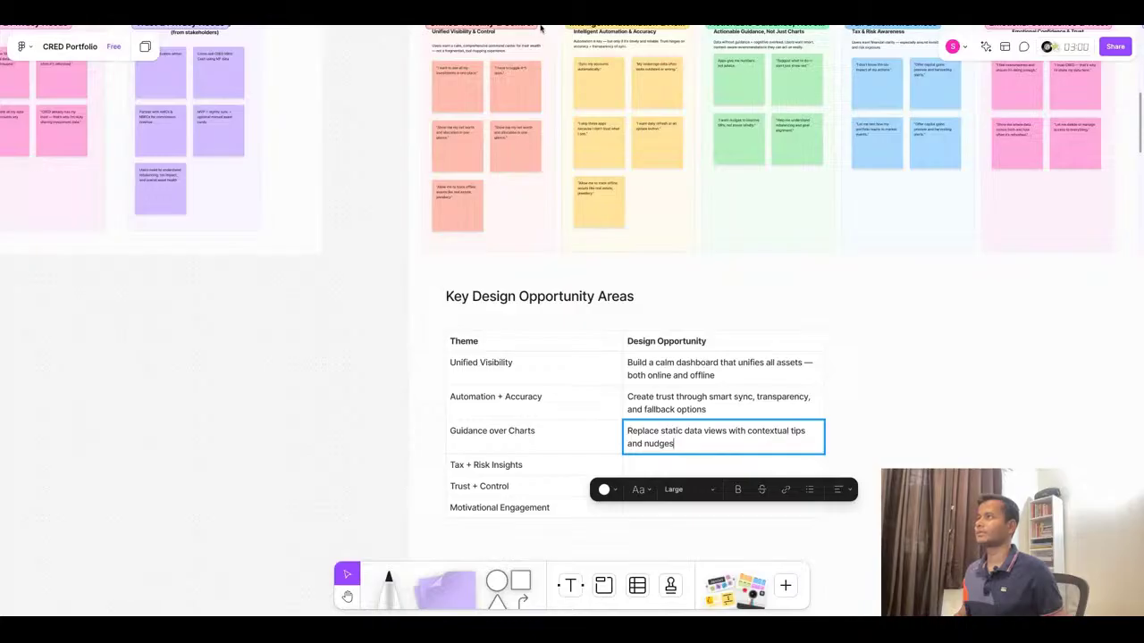
# Copy "Visualize hidden costs and simulate impact scenarios" from ChatGPT into FigJam as the Tax + Risk Insights row's Design Opportunity
pyautogui.hotkey('alt', 'Tab')
pyautogui.tripleClick(606, 420)
pyautogui.hotkey('ctrl', 'c')
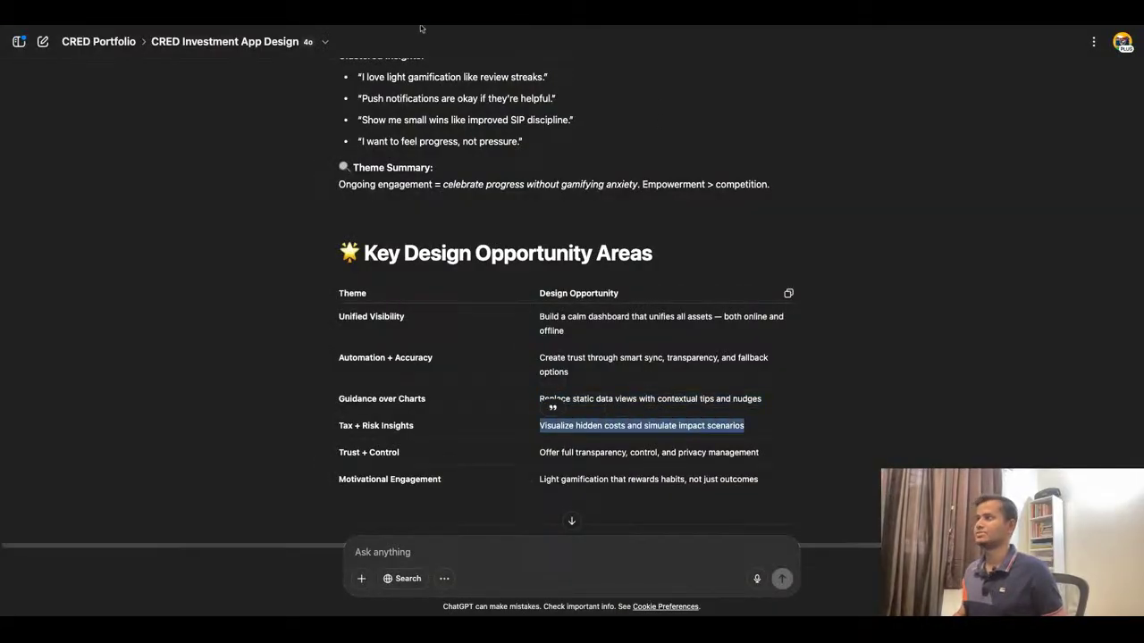
pyautogui.hotkey('alt', 'Tab')
pyautogui.click(687, 464)
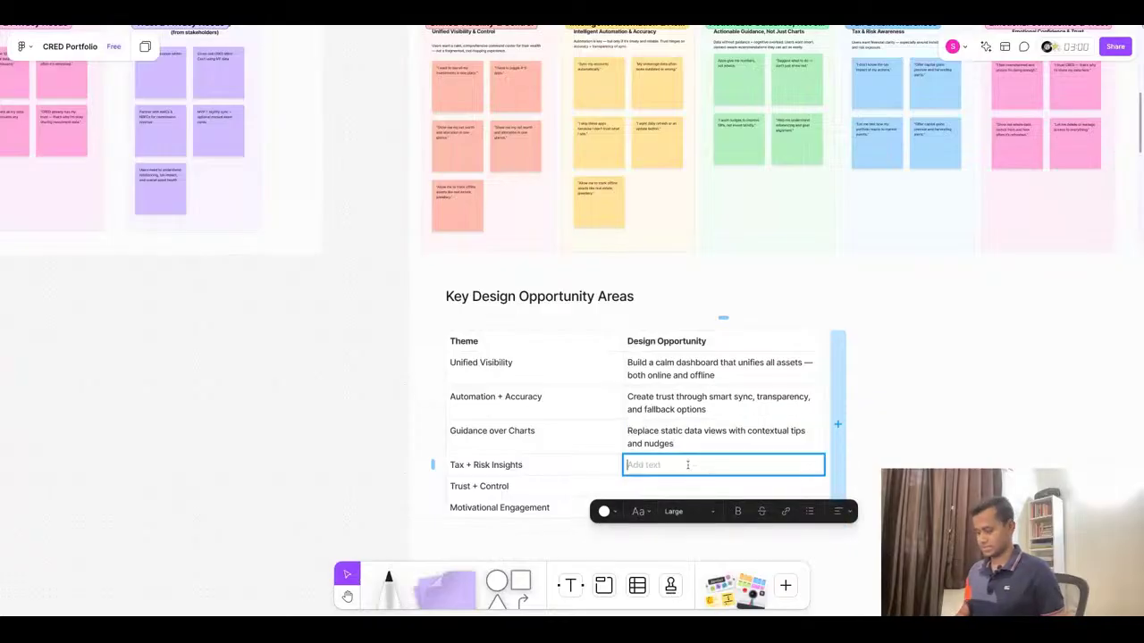
pyautogui.hotkey('ctrl', 'v')
# Copy "Offer full transparency, control, and privacy management" from ChatGPT into FigJam as the Trust + Control row's Design Opportunity
pyautogui.scroll(-2, 720, 266)
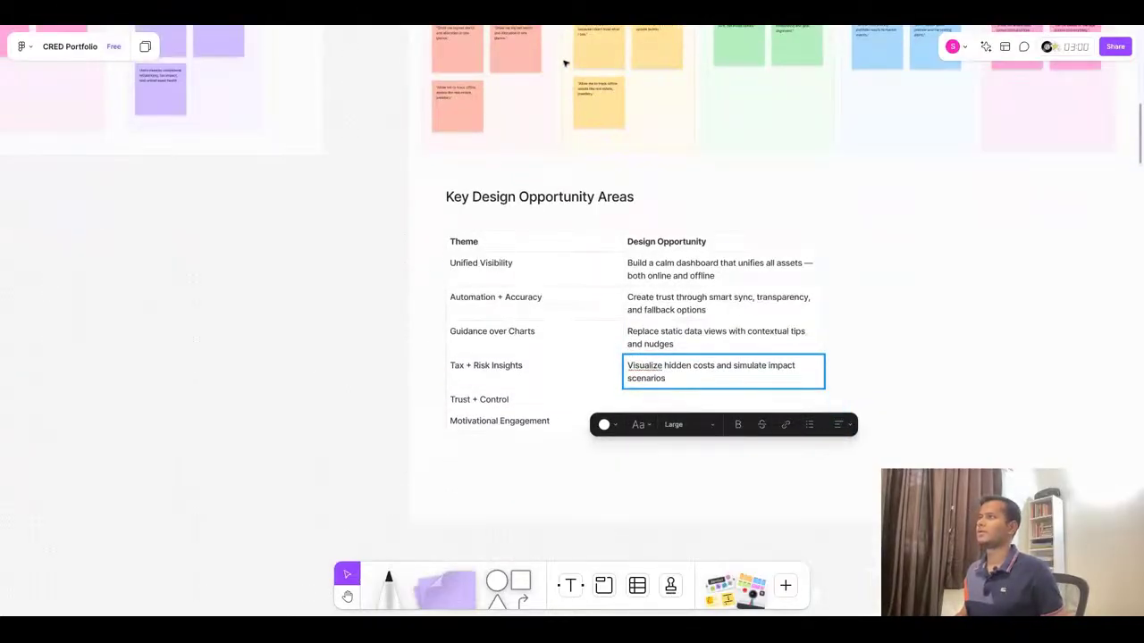
pyautogui.hotkey('alt', 'Tab')
pyautogui.click(572, 454)
pyautogui.tripleClick(571, 454)
pyautogui.hotkey('ctrl', 'c')
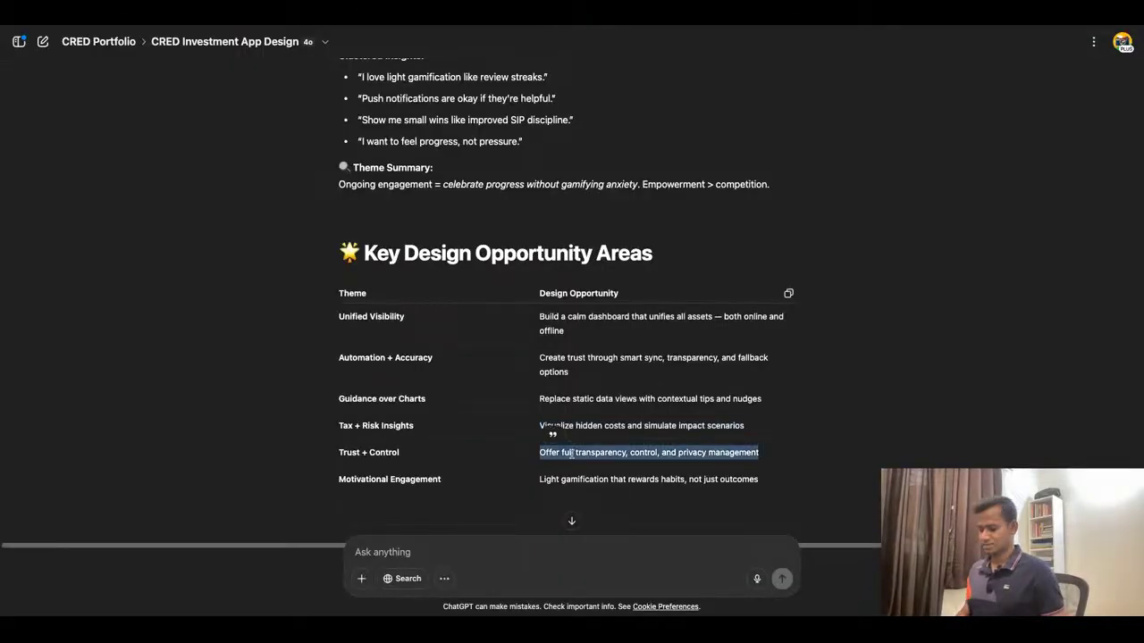
pyautogui.hotkey('alt', 'Tab')
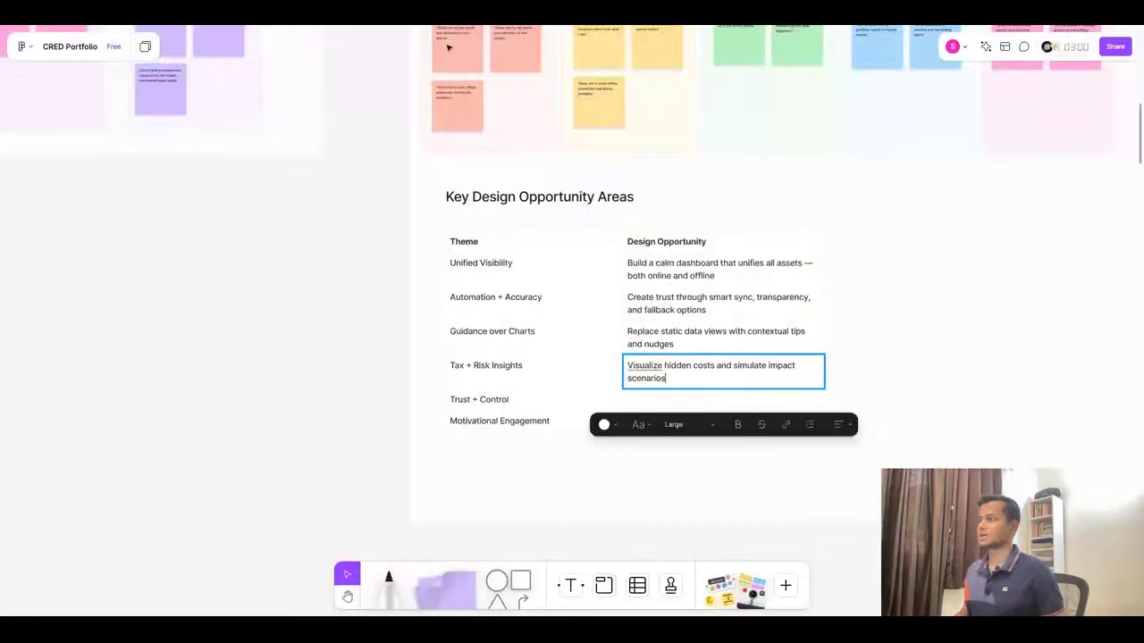
pyautogui.click(700, 394)
pyautogui.hotkey('ctrl', 'v')
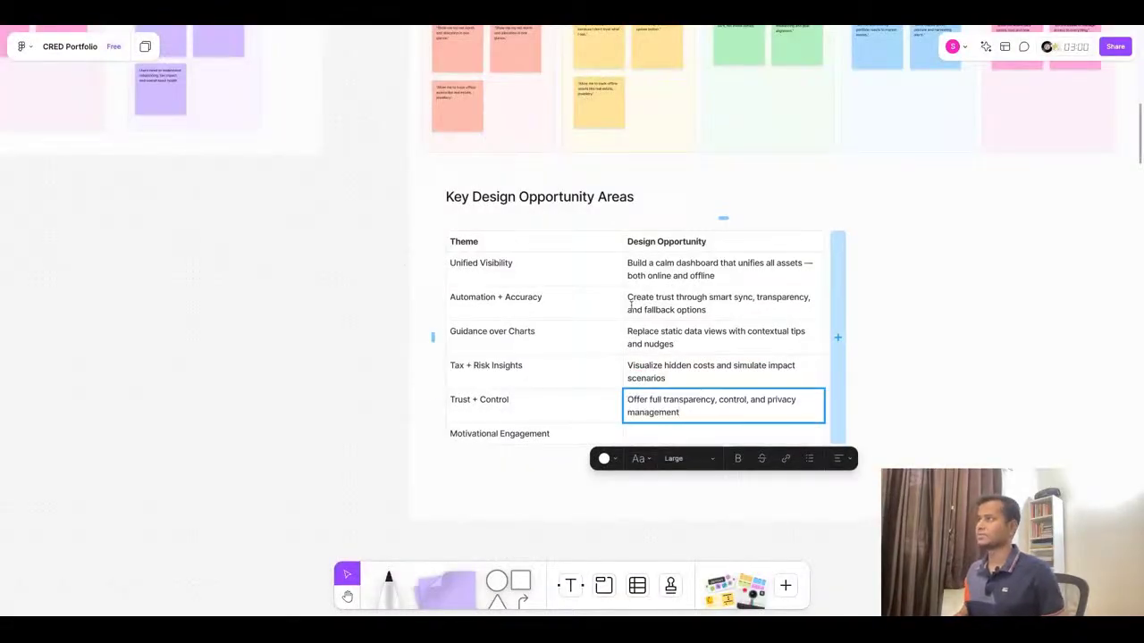
# Copy "Light gamification that rewards habits, not just outcomes" from ChatGPT into FigJam as the Motivational Engagement row's Design Opportunity
pyautogui.hotkey('alt', 'Tab')
pyautogui.tripleClick(623, 480)
pyautogui.hotkey('ctrl', 'c')
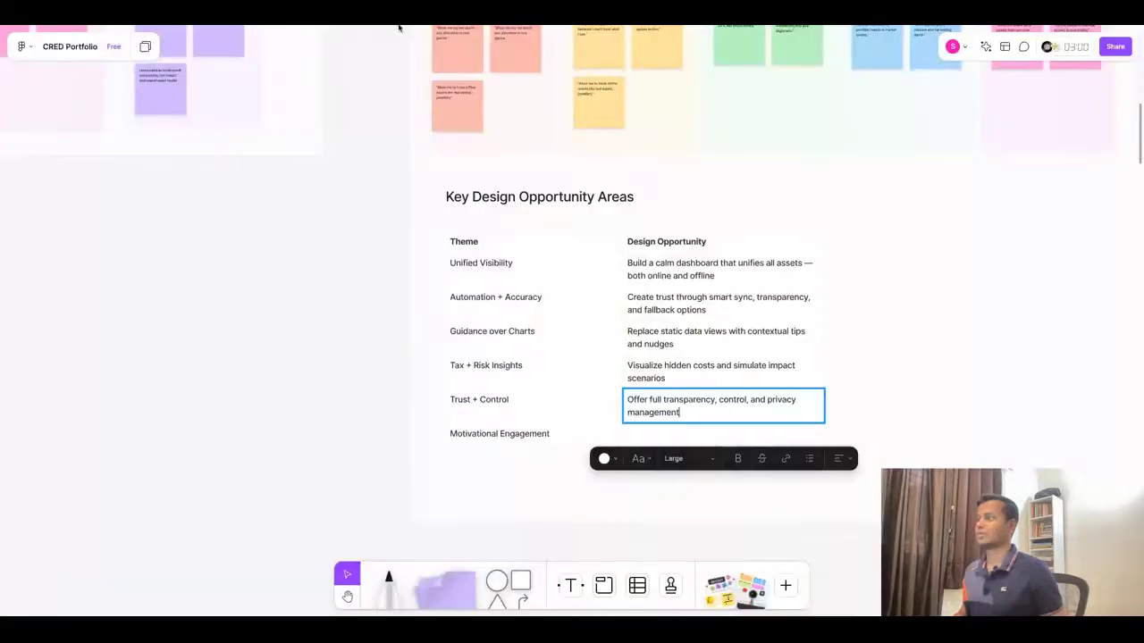
pyautogui.hotkey('alt', 'Tab')
pyautogui.click(708, 434)
pyautogui.hotkey('ctrl', 'v')
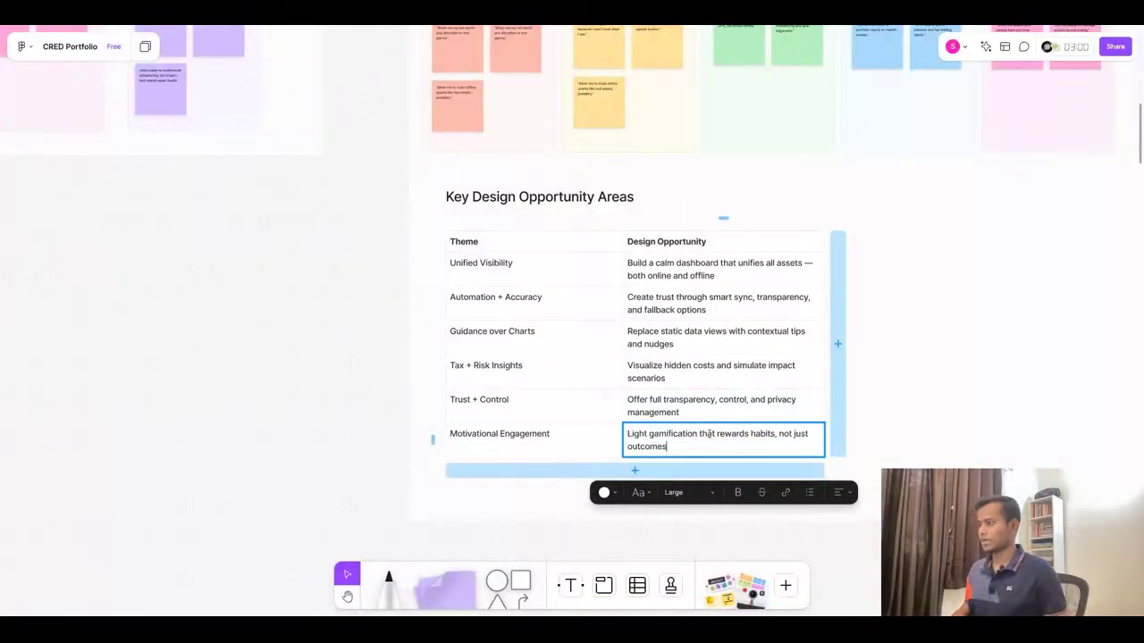
# Auto-fit the Design Opportunity column to its text so each entry sits on one line, and deselect the table
pyautogui.click(393, 327)
pyautogui.click(770, 241)
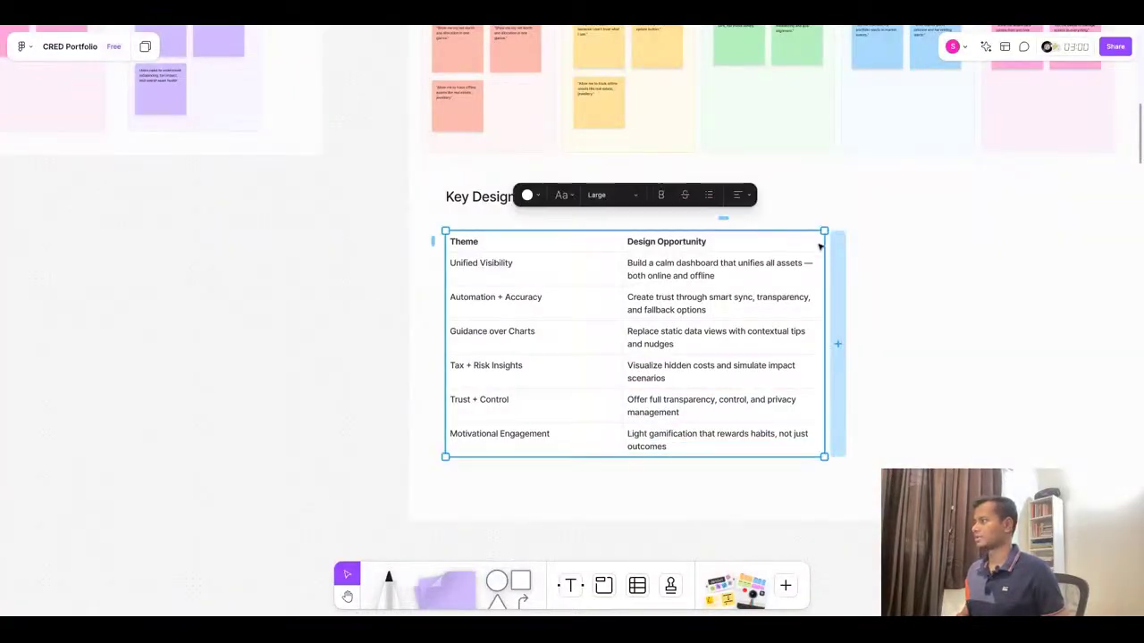
pyautogui.doubleClick(823, 242)
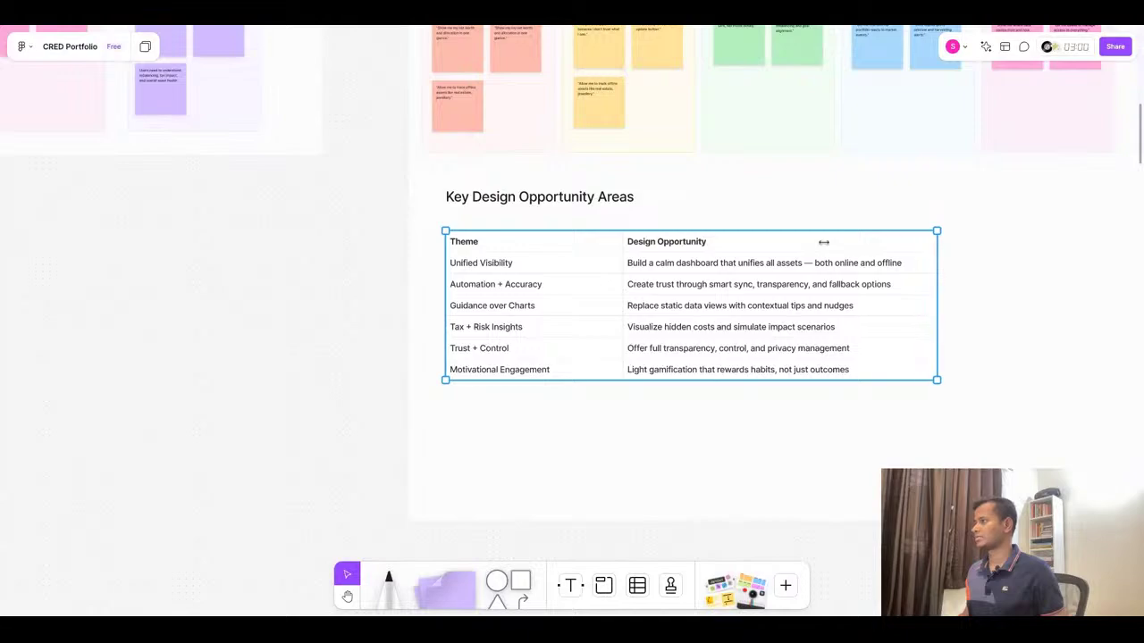
pyautogui.click(239, 285)
# Change the Affinitty Mapping section's color from white to the medium gray swatch and deselect it
pyautogui.scroll(-5, 239, 286)
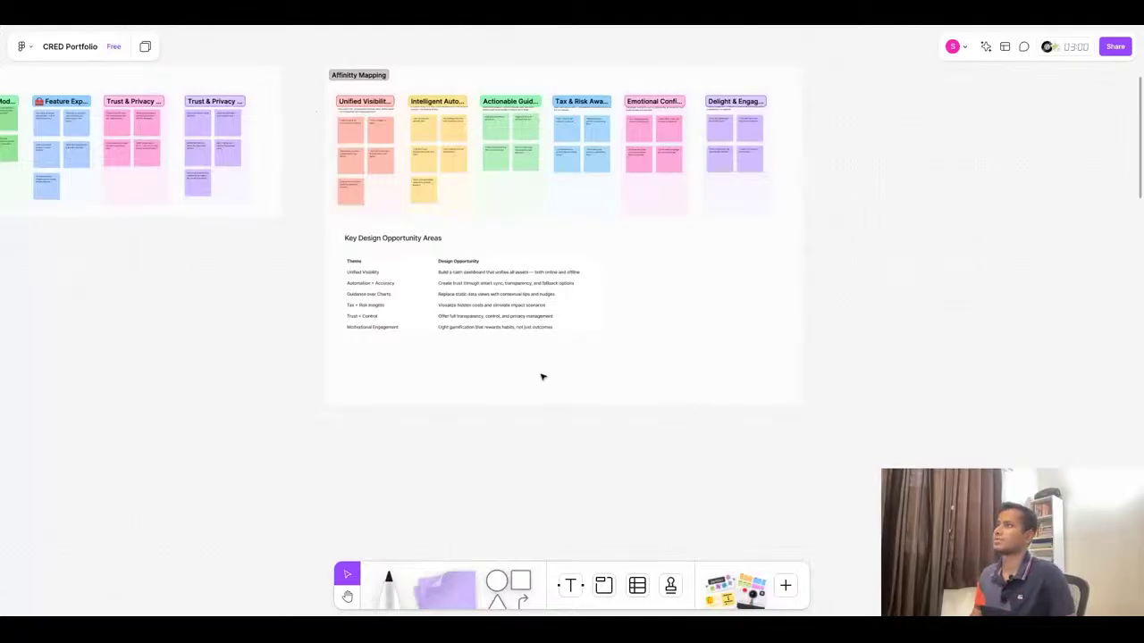
pyautogui.scroll(-3, 542, 377)
pyautogui.click(551, 163)
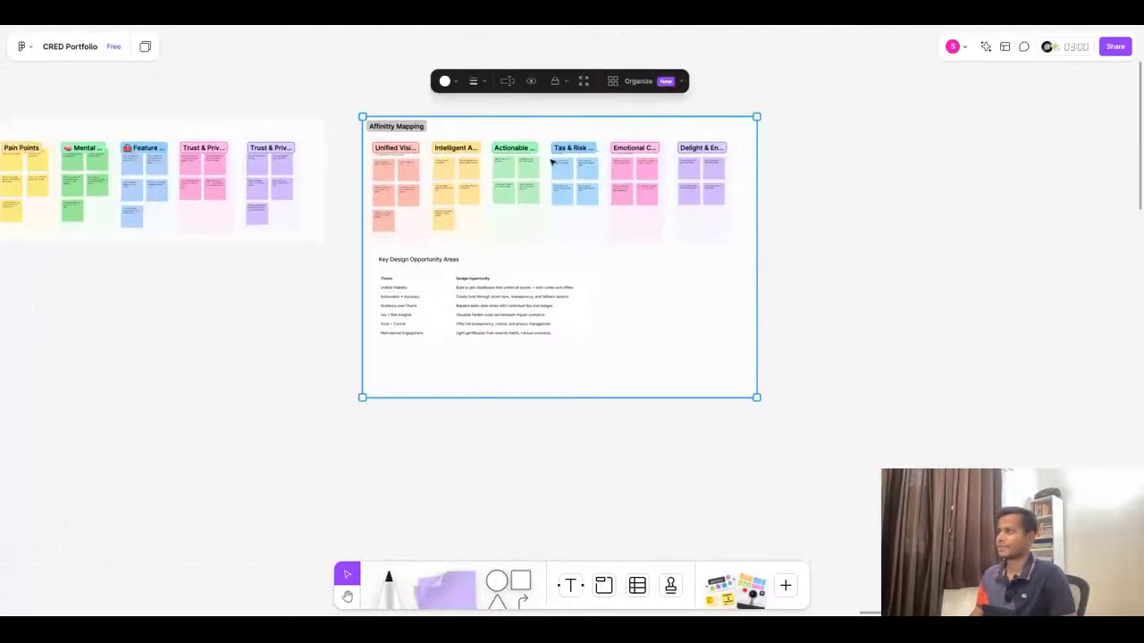
pyautogui.click(445, 81)
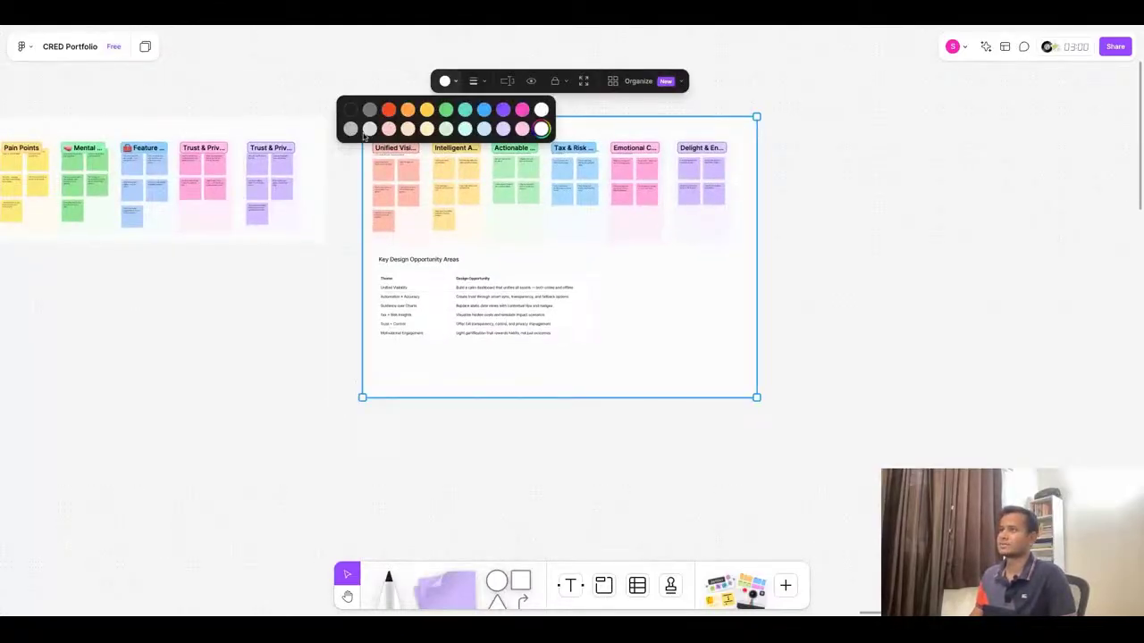
pyautogui.click(367, 131)
pyautogui.click(453, 84)
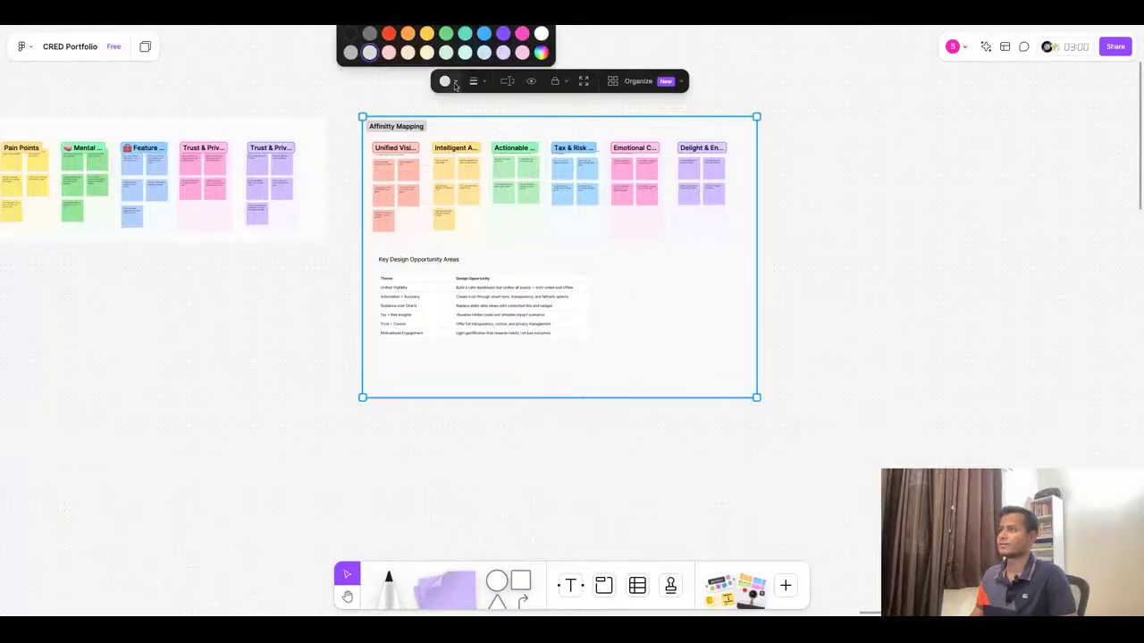
pyautogui.click(354, 55)
pyautogui.click(348, 320)
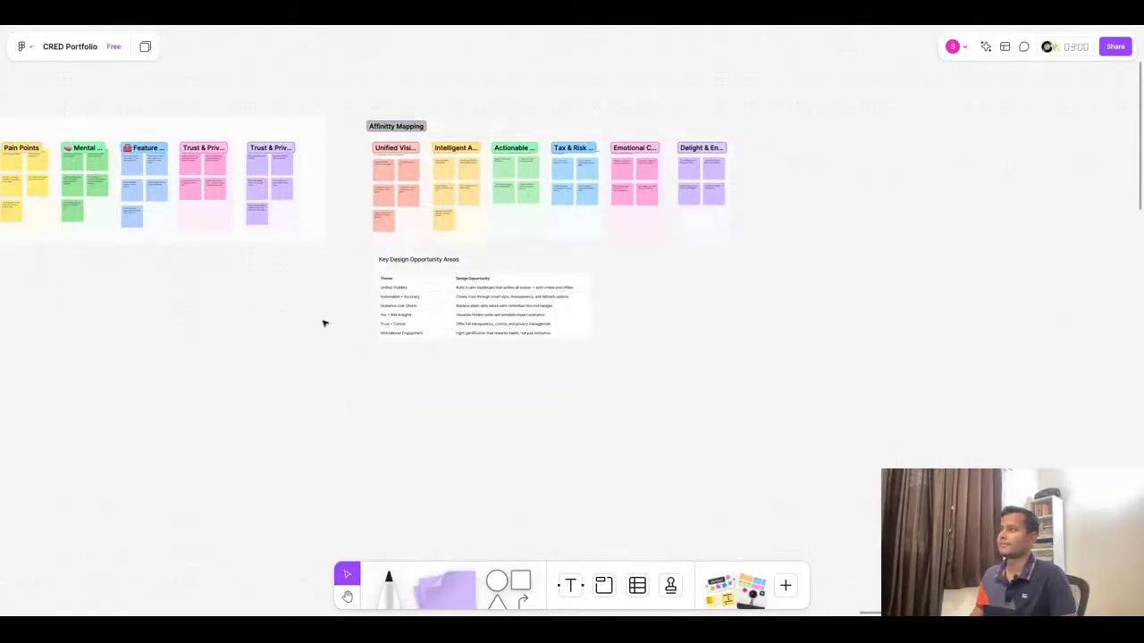
pyautogui.scroll(1, 324, 324)
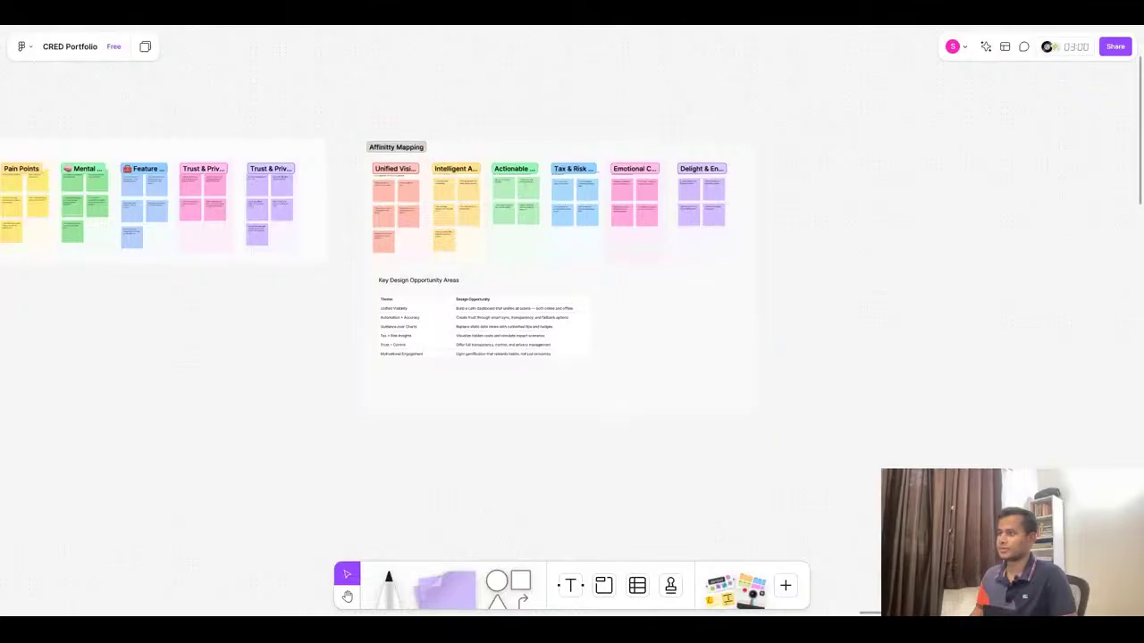
pyautogui.scroll(-3, 618, 379)
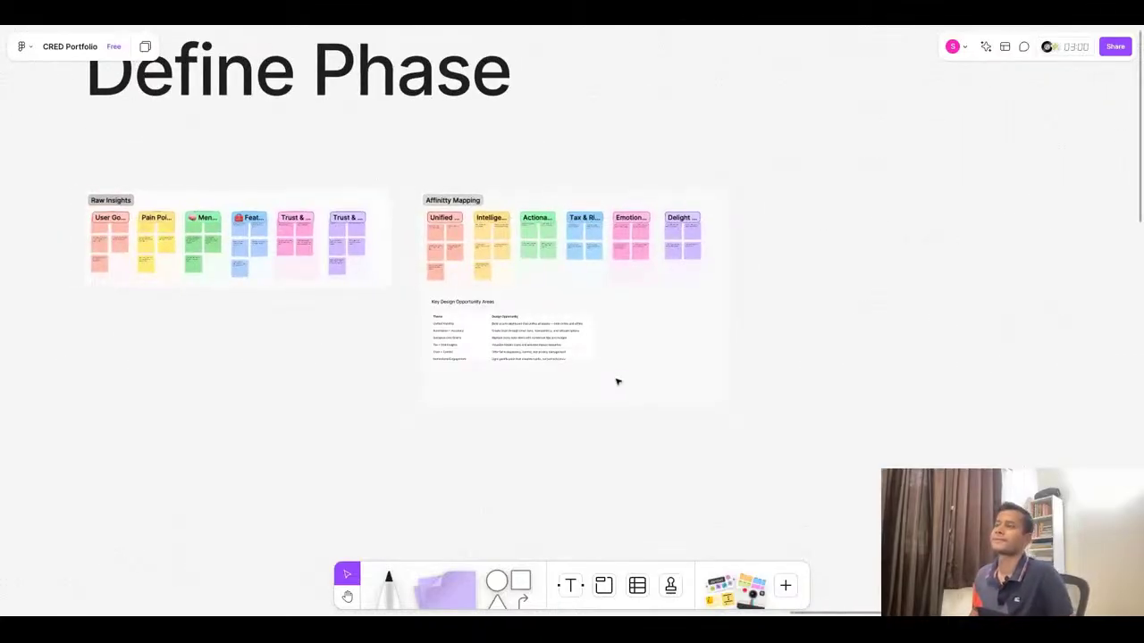
pyautogui.click(131, 201)
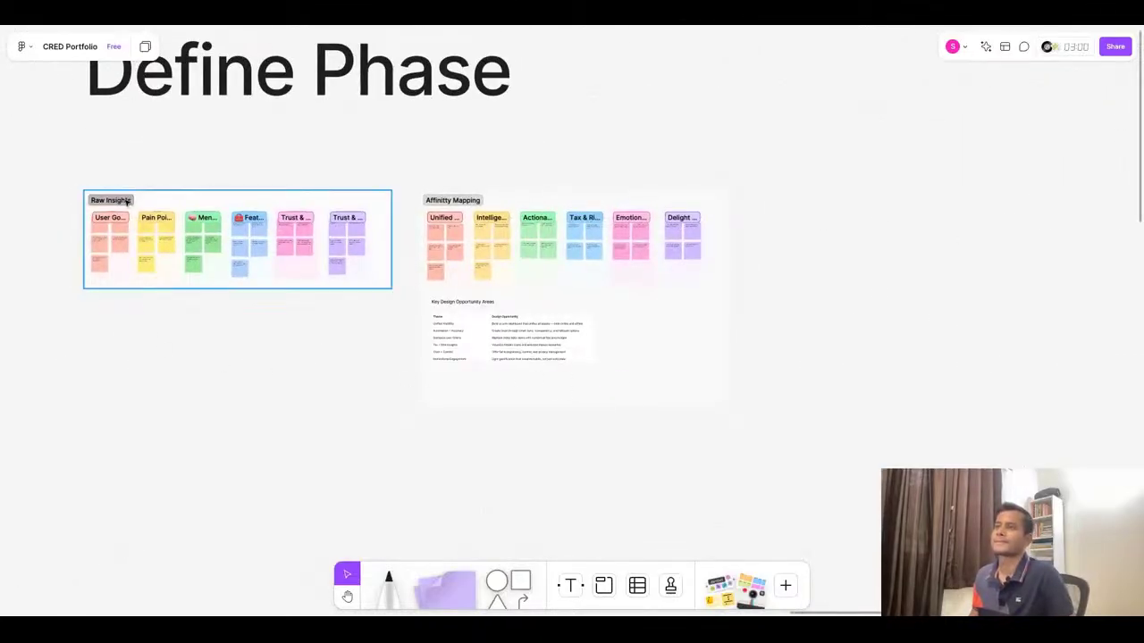
pyautogui.rightClick(130, 201)
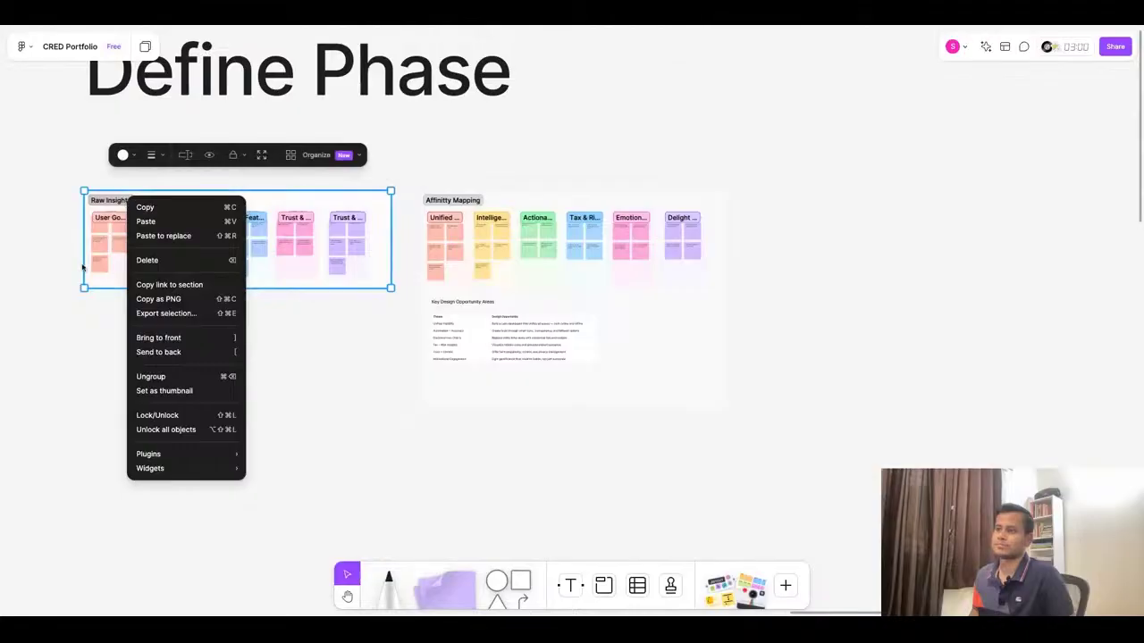
pyautogui.click(58, 234)
pyautogui.scroll(5, 57, 224)
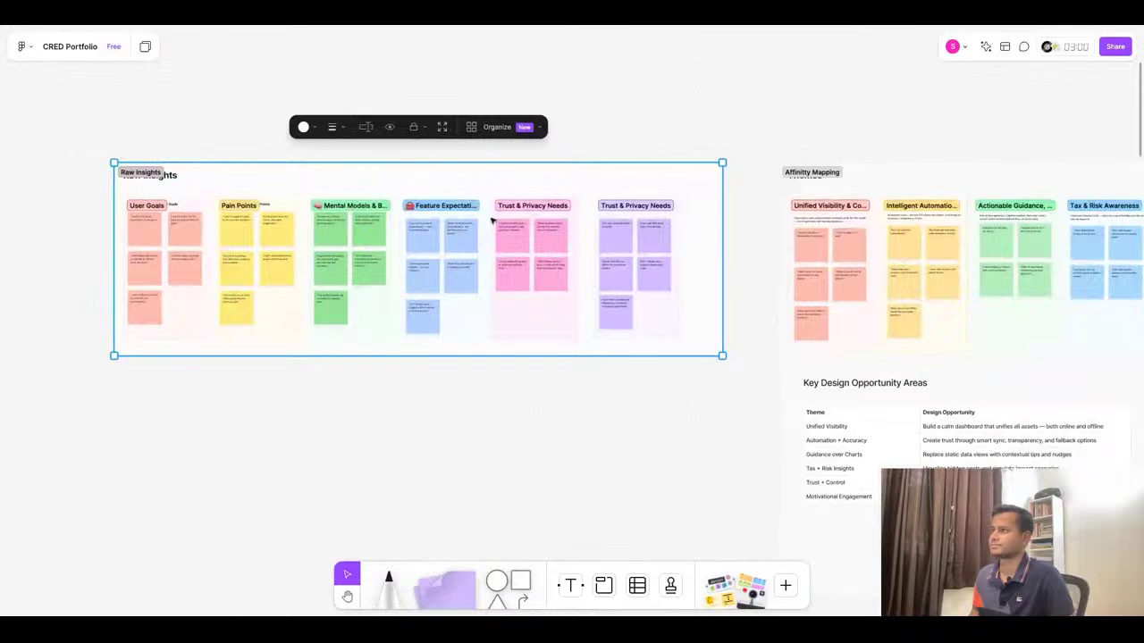
pyautogui.moveTo(62, 191); pyautogui.dragTo(741, 427)
pyautogui.moveTo(62, 191); pyautogui.dragTo(62, 191)
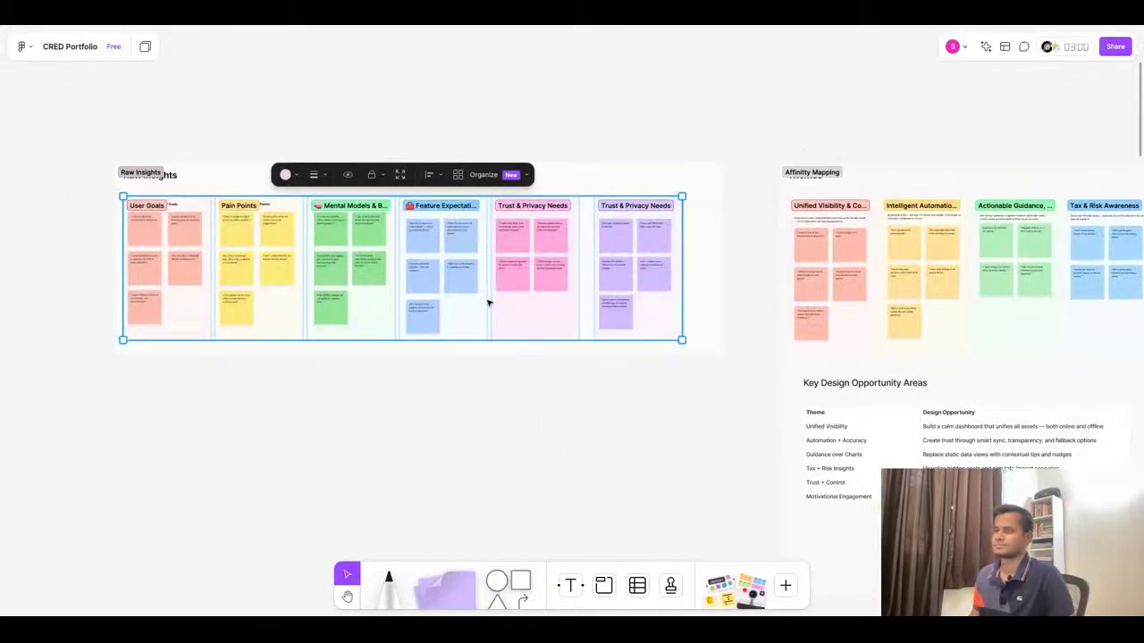
pyautogui.click(485, 439)
pyautogui.scroll(-6, 485, 439)
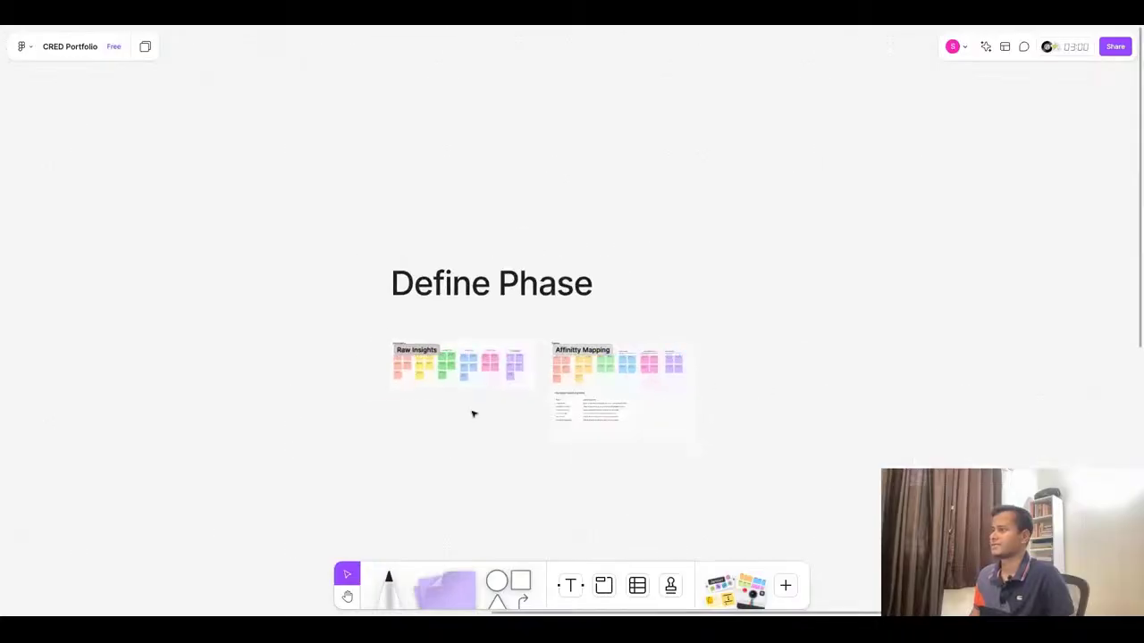
pyautogui.scroll(-5, 758, 263)
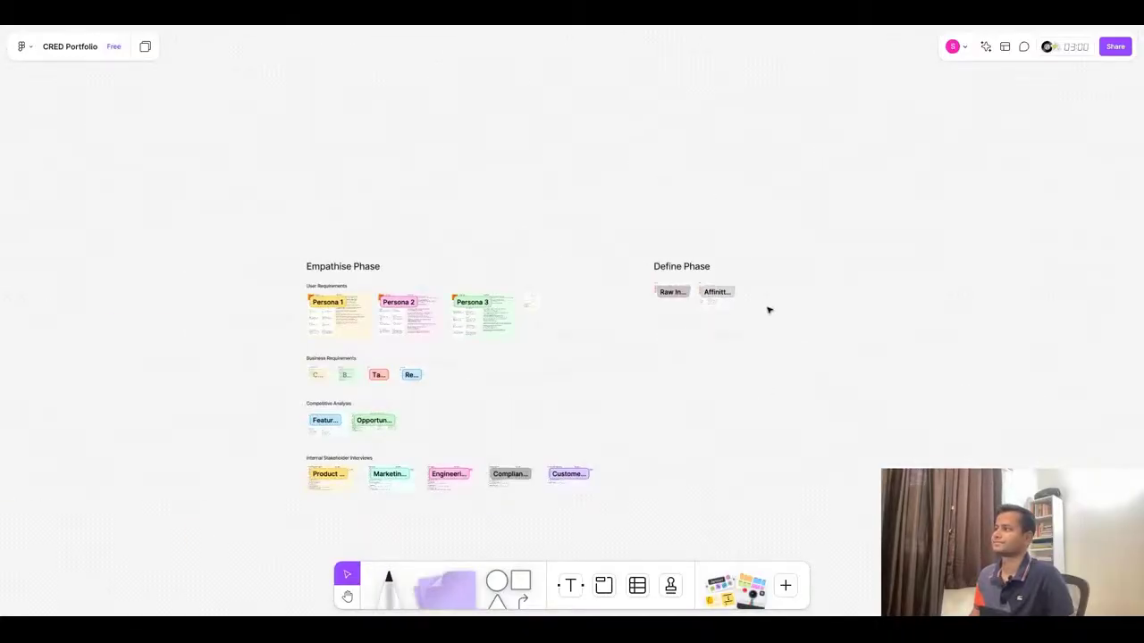
pyautogui.scroll(5, 766, 309)
# Switch to ChatGPT, reply "Okay let's do that." to its suggestion of mapping the themes against the 3 personas, and review the Persona × Design Theme Mapping answer
pyautogui.click(535, 28)
pyautogui.scroll(-3, 656, 253)
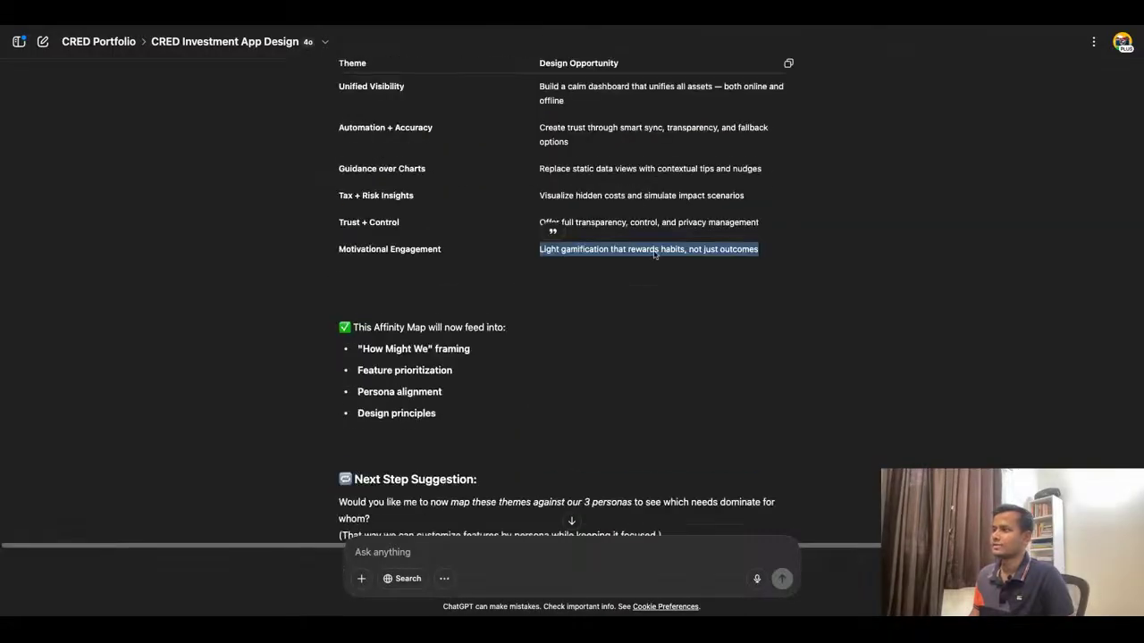
pyautogui.scroll(-2, 568, 350)
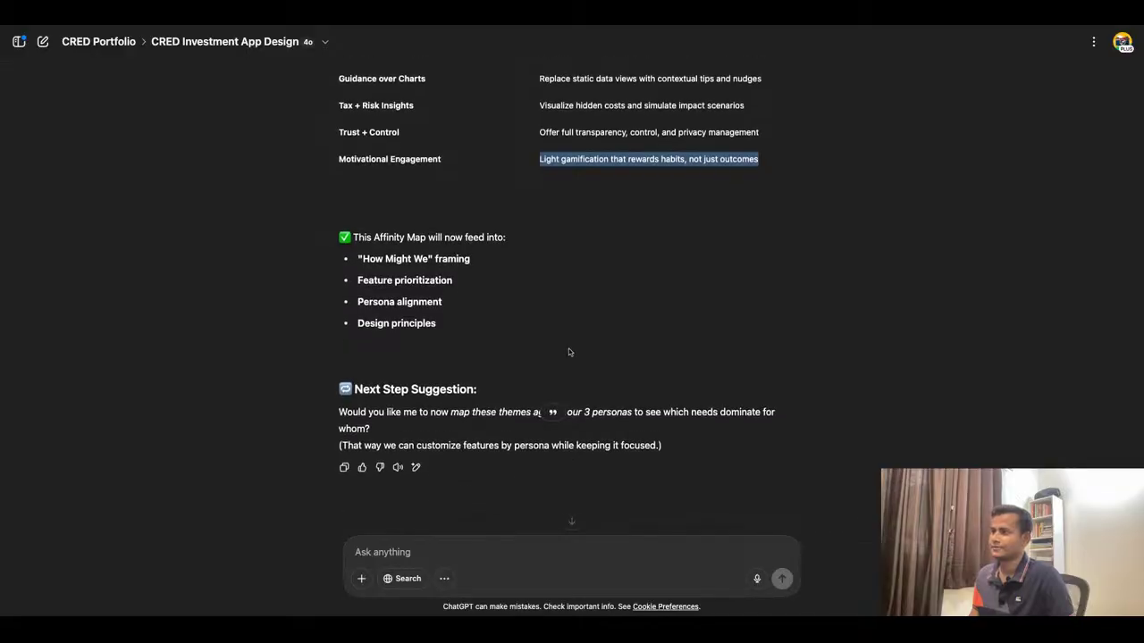
pyautogui.click(775, 322)
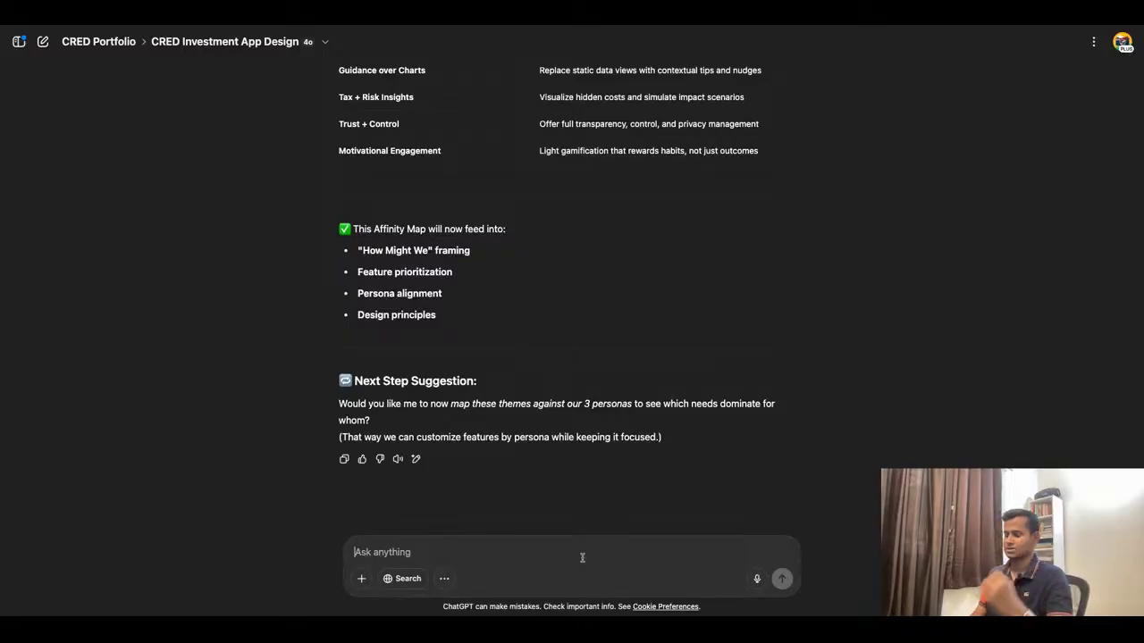
pyautogui.write("Okay let's do tha")
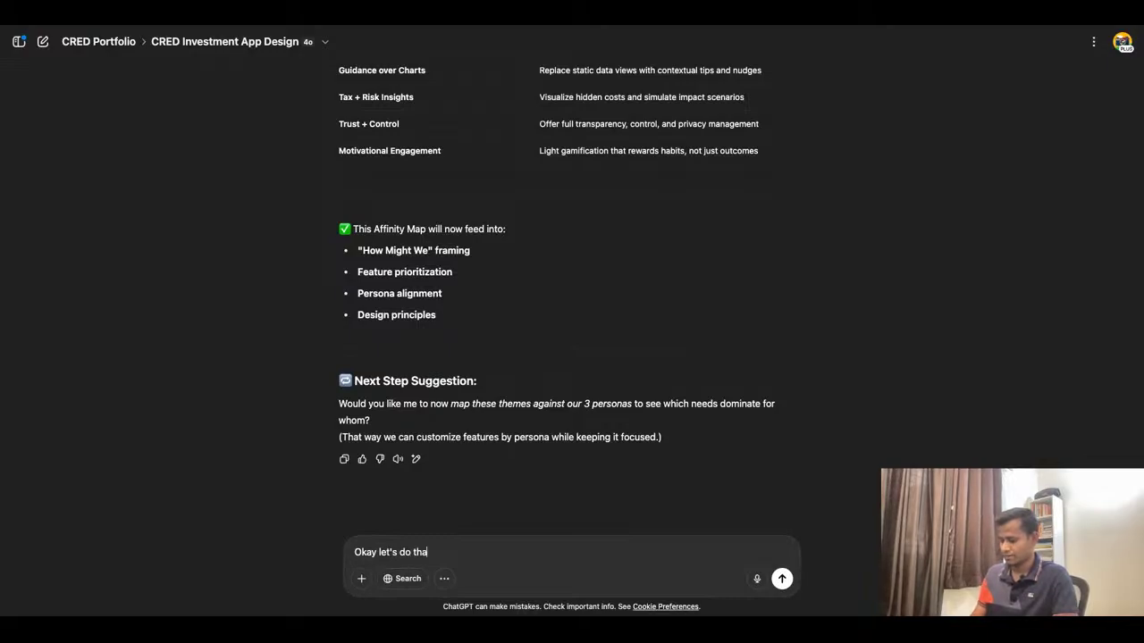
pyautogui.write('t.')
pyautogui.press('Return')
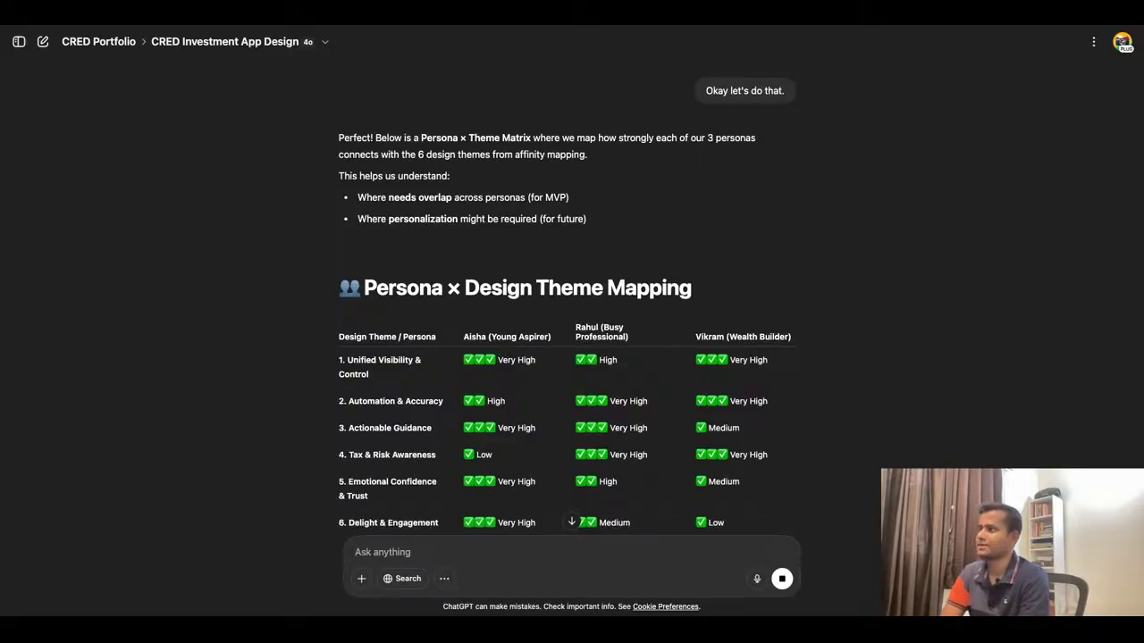
pyautogui.scroll(-10, 662, 343)
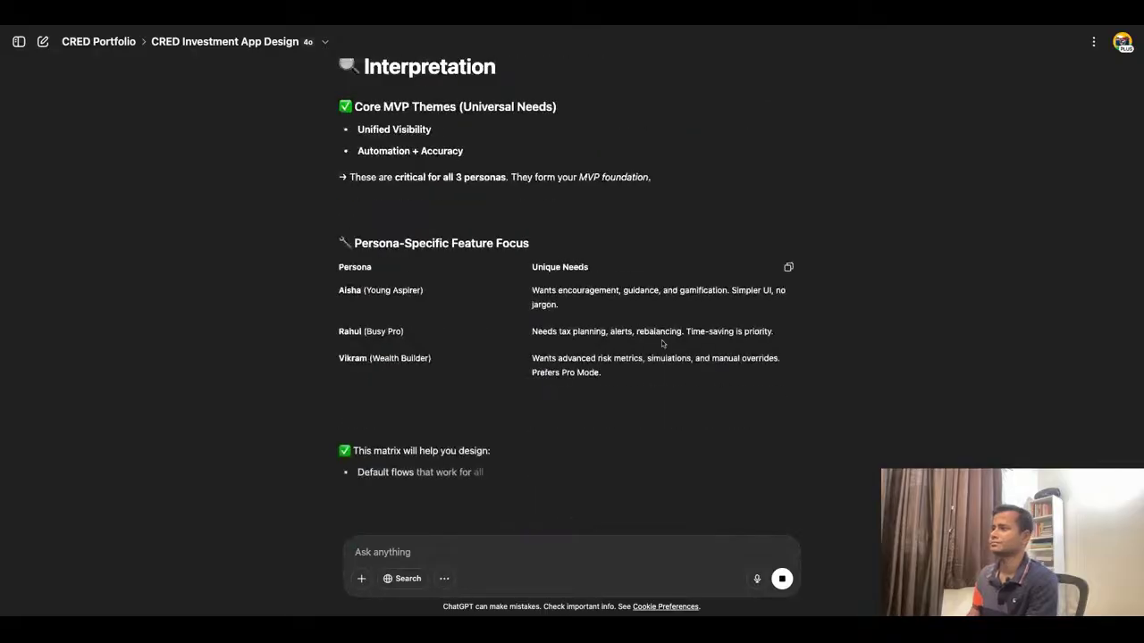
pyautogui.scroll(5, 662, 343)
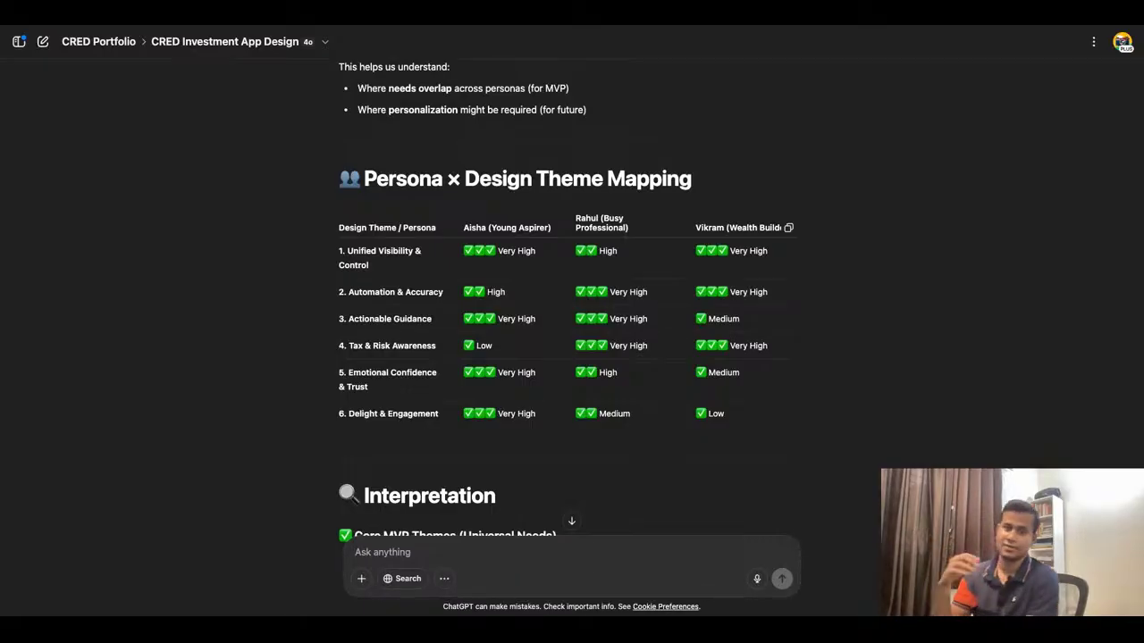
# Switch to FigJam and extend the Affinitty Mapping section downward to make room below the Key Design Opportunity Areas table
pyautogui.hotkey('ctrl', 'Tab')
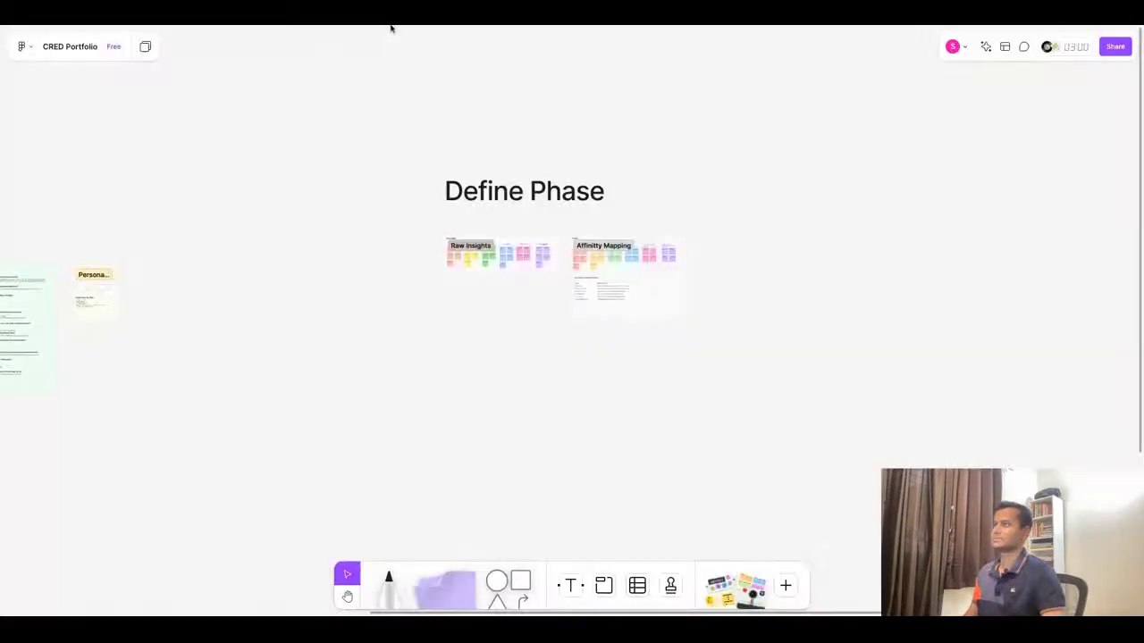
pyautogui.scroll(5, 638, 301)
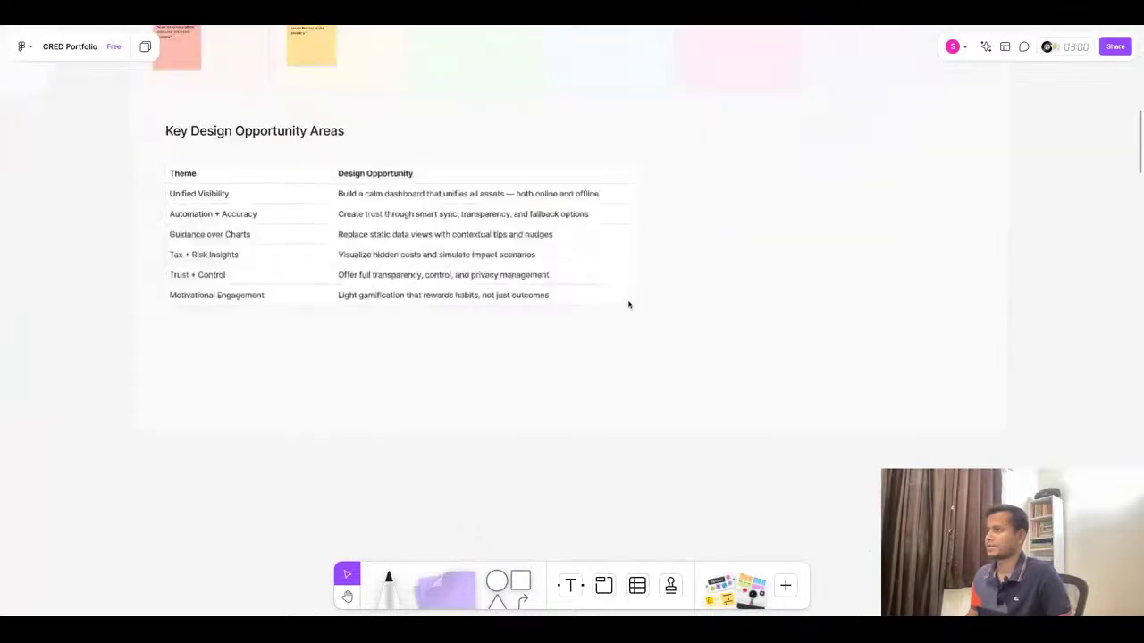
pyautogui.scroll(-3, 510, 313)
pyautogui.click(478, 317)
pyautogui.moveTo(470, 325); pyautogui.dragTo(469, 473)
pyautogui.scroll(5, 316, 225)
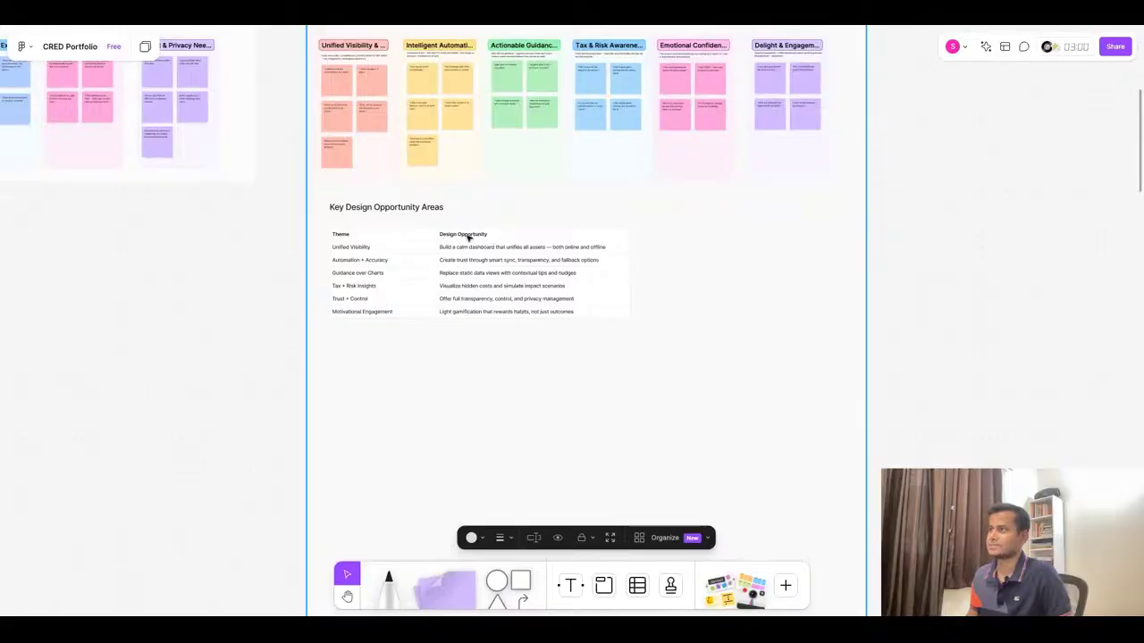
# Duplicate the Key Design Opportunity Areas heading below its table and replace the copy's text with "Persona × Design Theme Mapping" from ChatGPT
pyautogui.click(430, 207)
pyautogui.hotkey('ctrl', 'd')
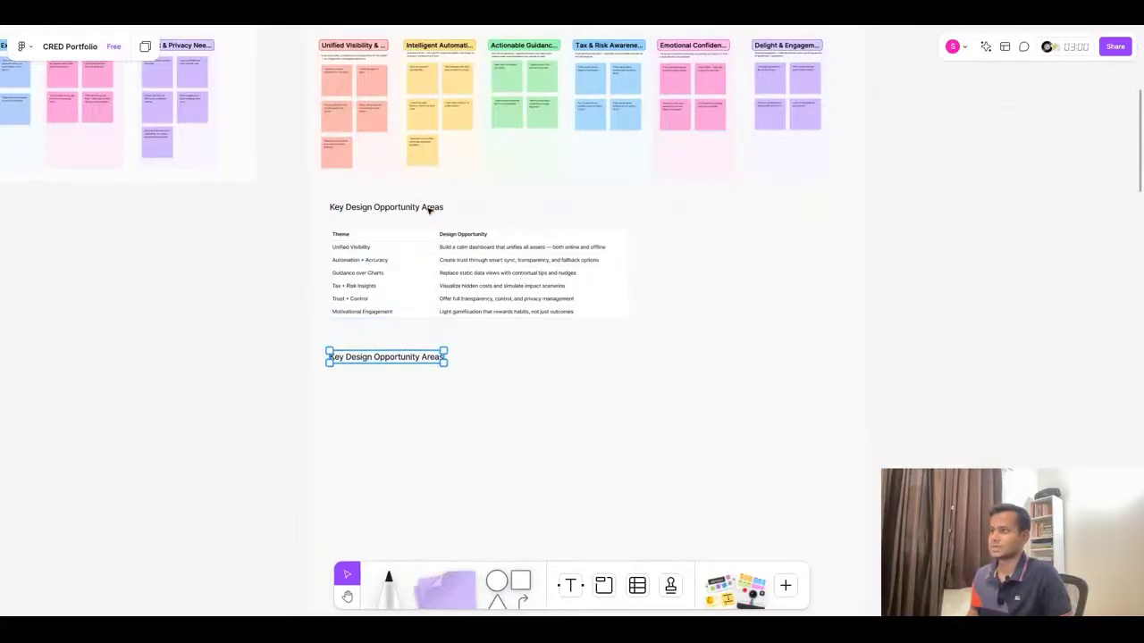
pyautogui.click(531, 16)
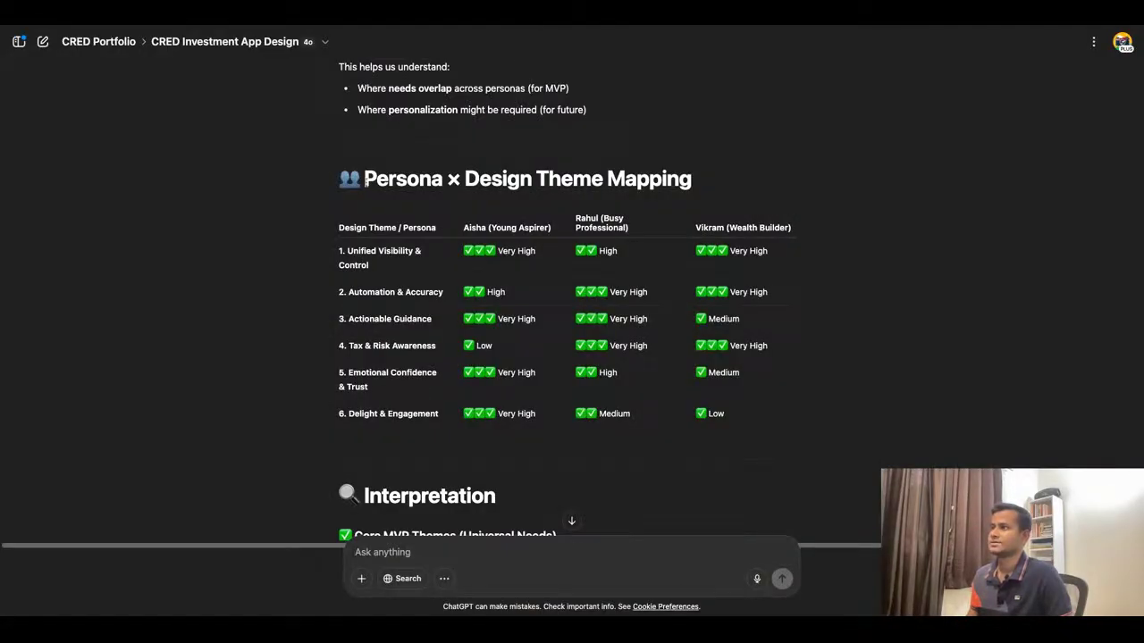
pyautogui.moveTo(365, 181); pyautogui.dragTo(691, 182)
pyautogui.hotkey('ctrl', 'c')
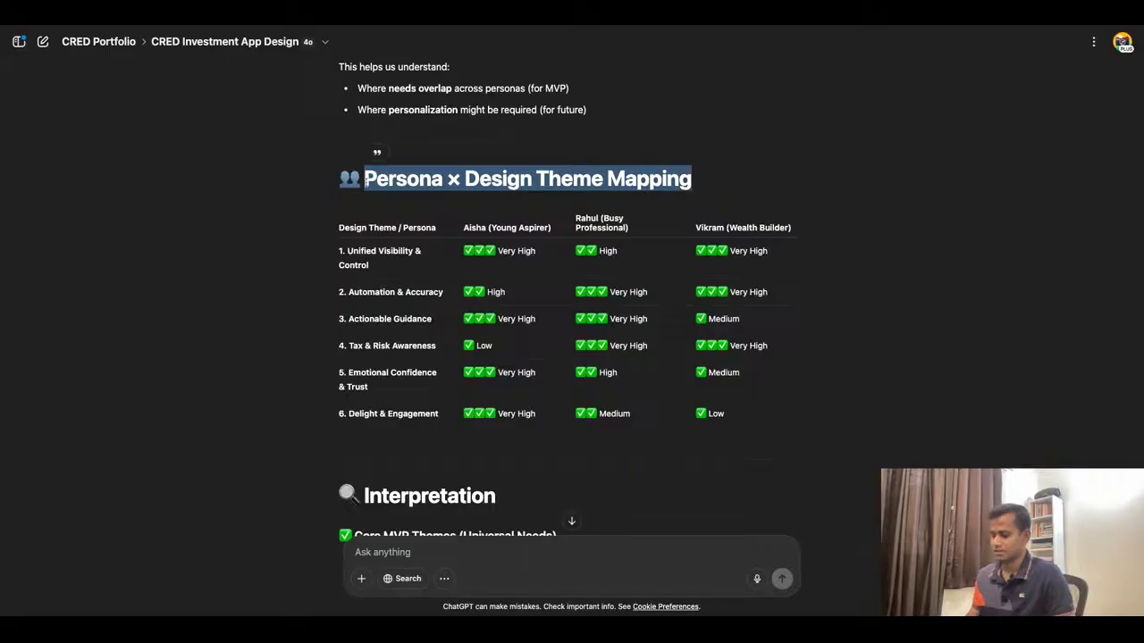
pyautogui.click(524, 27)
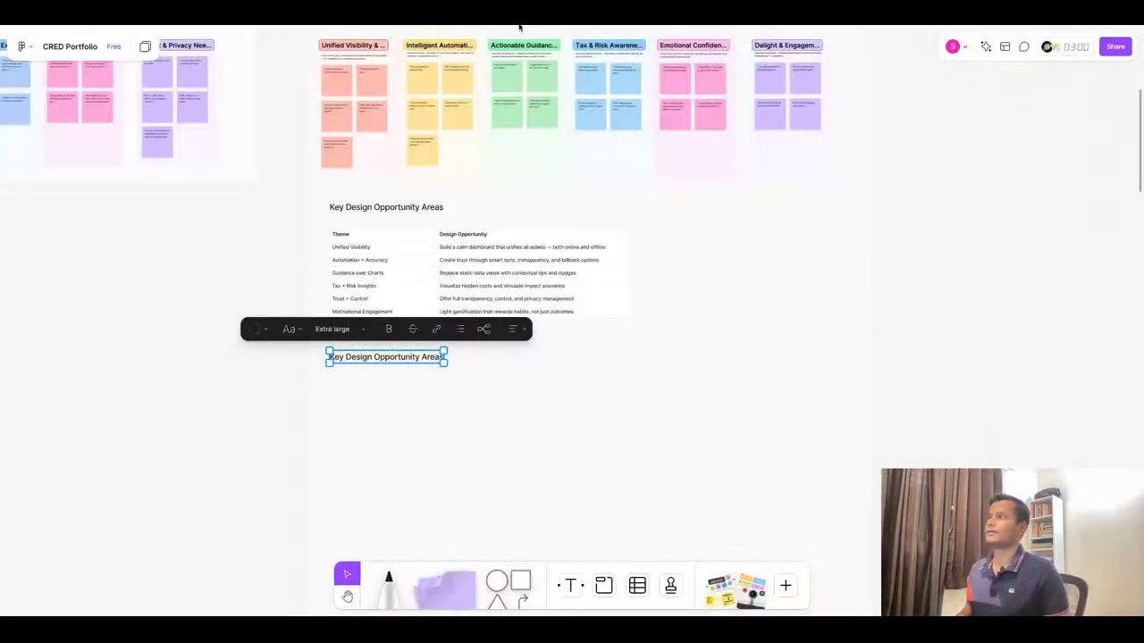
pyautogui.doubleClick(404, 357)
pyautogui.doubleClick(404, 357)
pyautogui.click(404, 356)
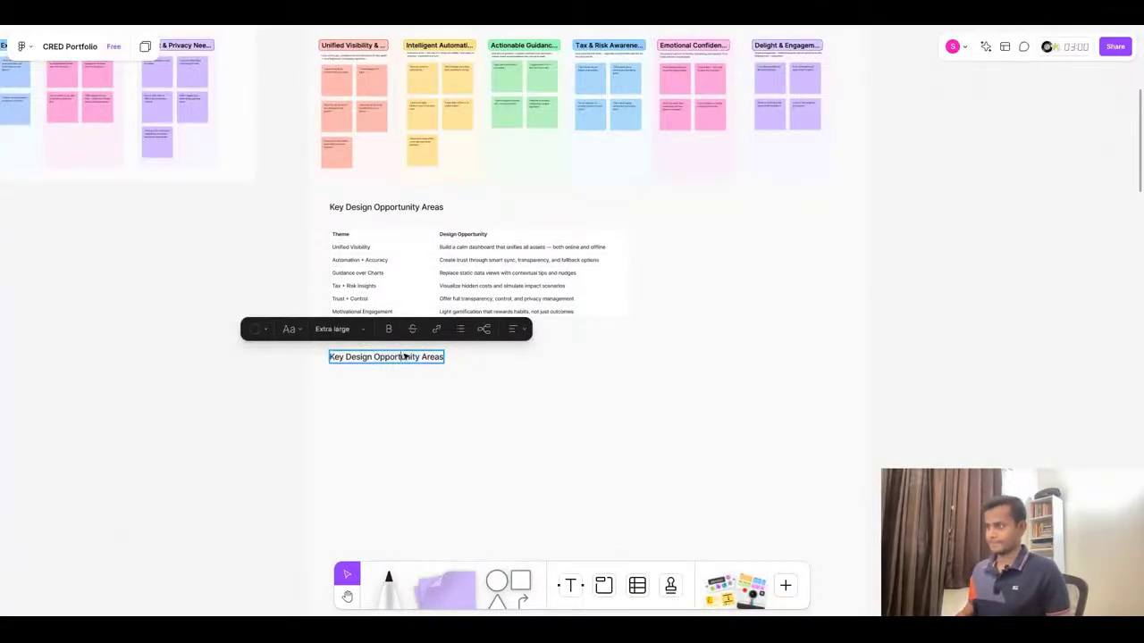
pyautogui.tripleClick(404, 356)
pyautogui.hotkey('ctrl', 'v')
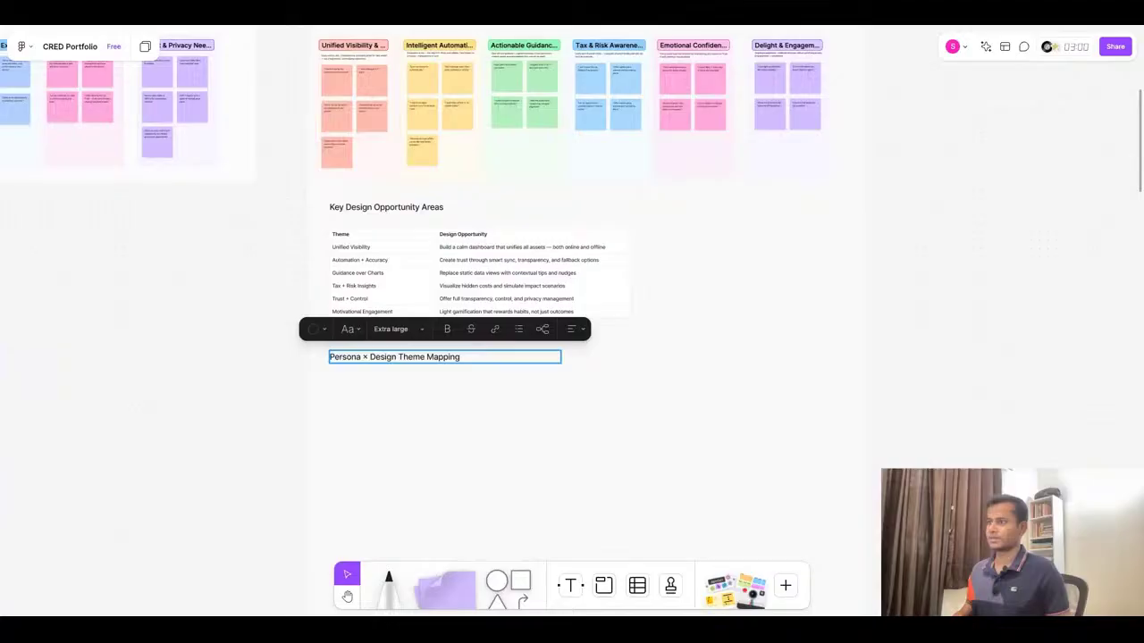
pyautogui.click(444, 407)
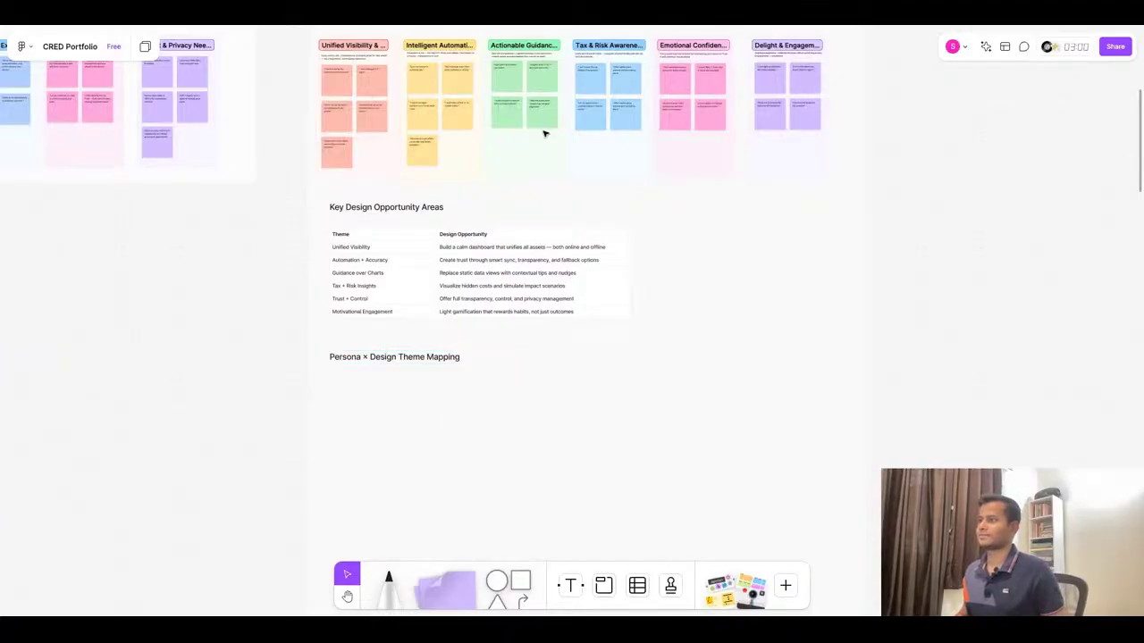
# Check the persona mapping table in ChatGPT, then insert a new table in FigJam under the Persona × Design Theme Mapping heading
pyautogui.press('super+Tab')
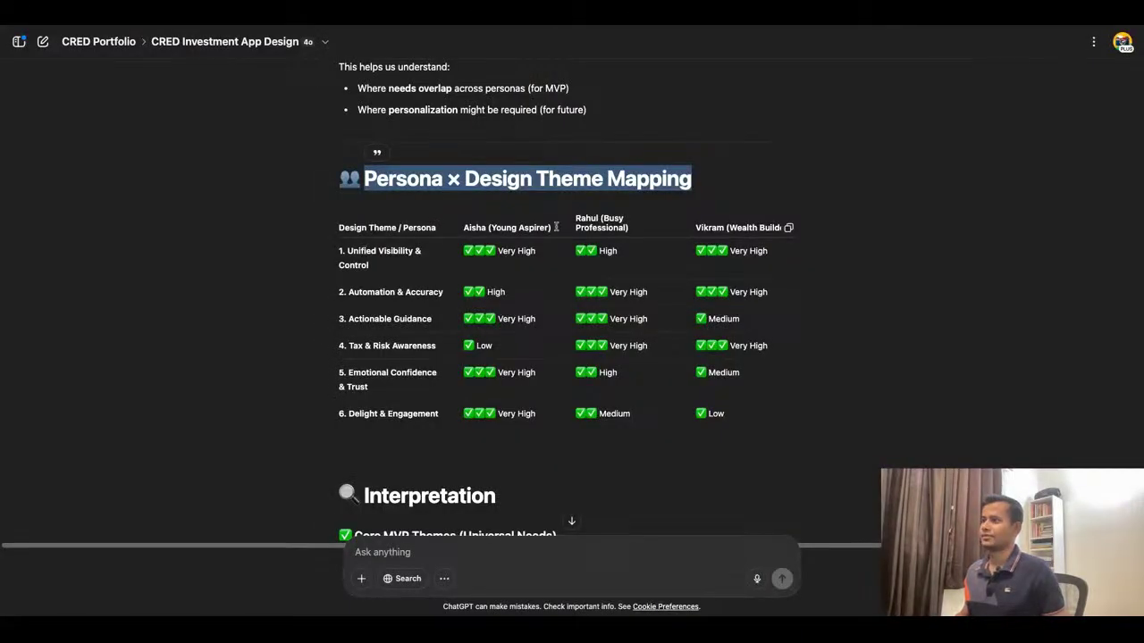
pyautogui.press('super+Tab')
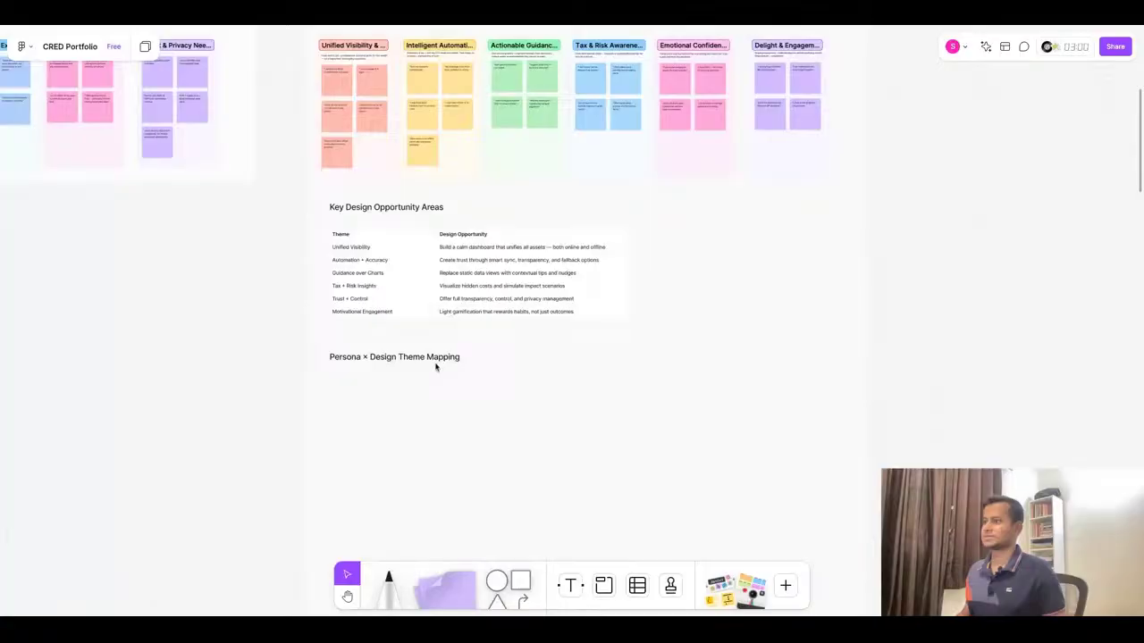
pyautogui.click(637, 585)
pyautogui.click(336, 377)
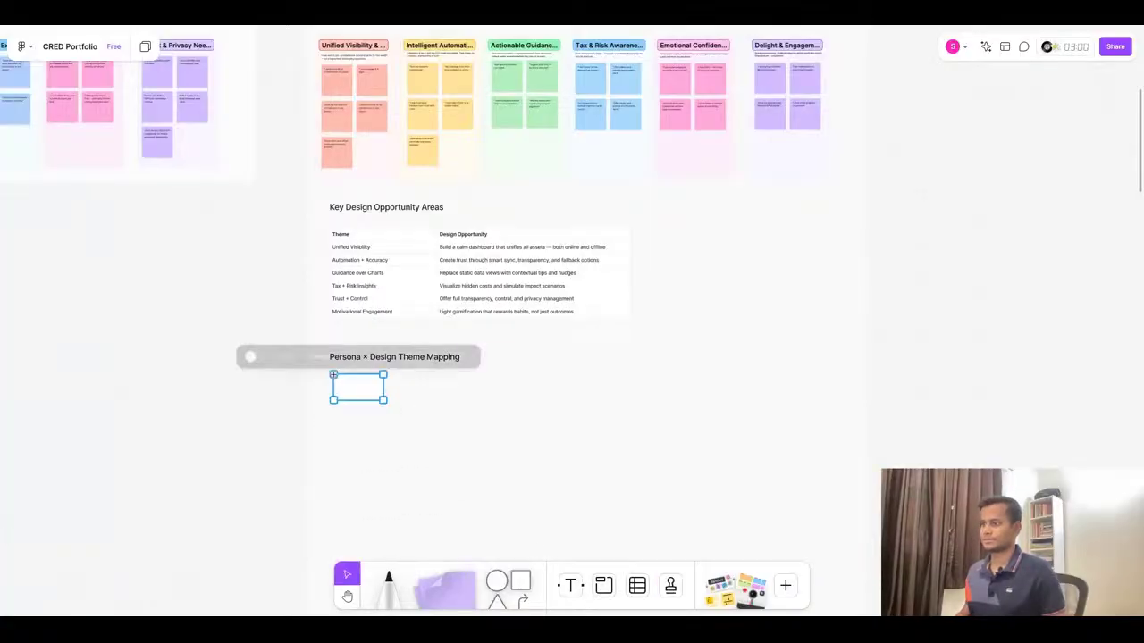
# Copy "Design Theme / Persona" from ChatGPT into the new FigJam table's first header cell and widen that column so the text fits on one line
pyautogui.press('super+Tab')
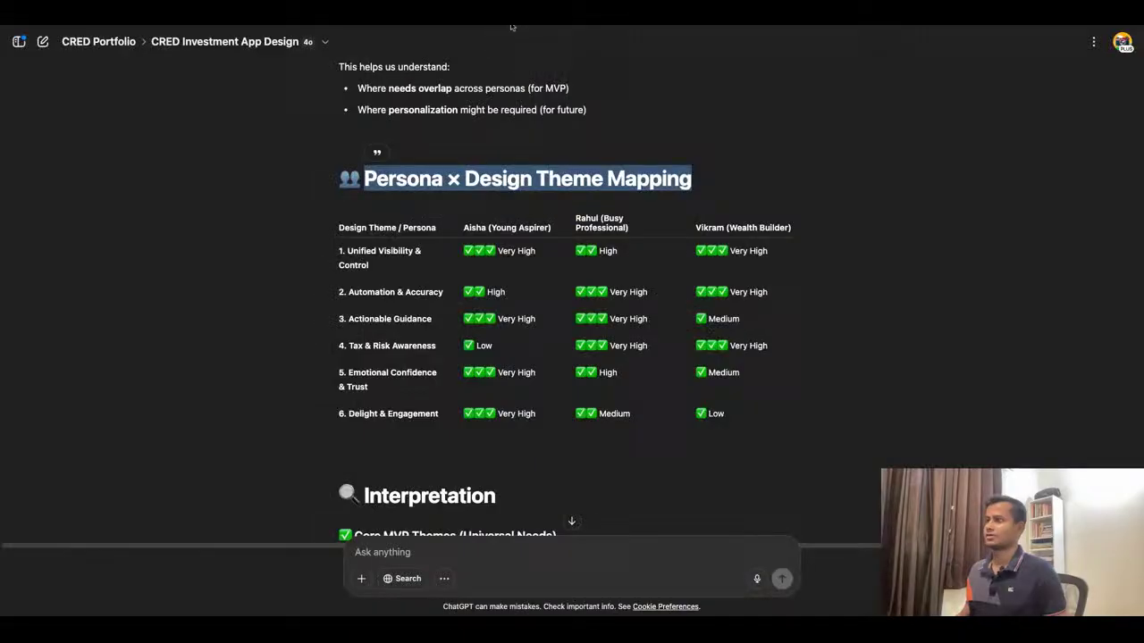
pyautogui.tripleClick(398, 229)
pyautogui.press('super+c')
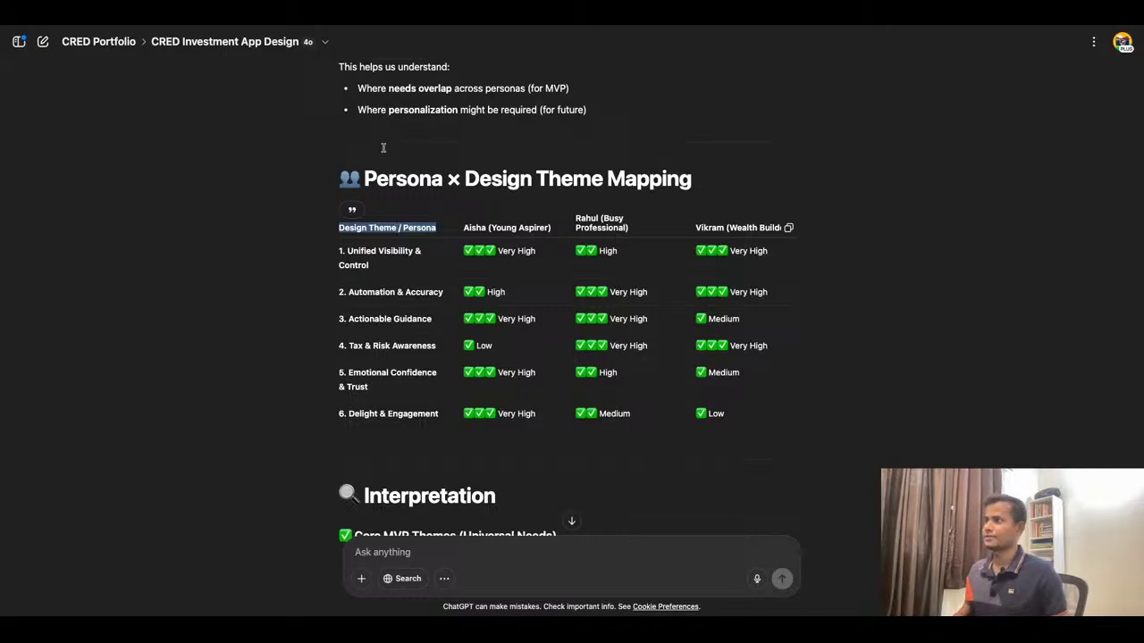
pyautogui.press('super+Tab')
pyautogui.click(330, 465)
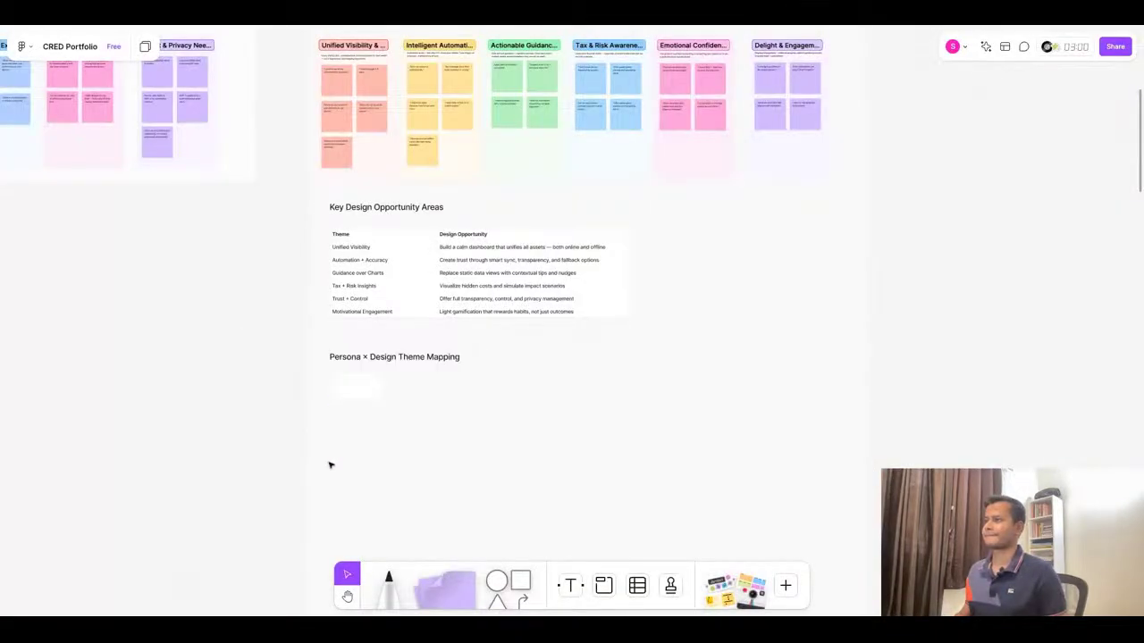
pyautogui.press('super+v')
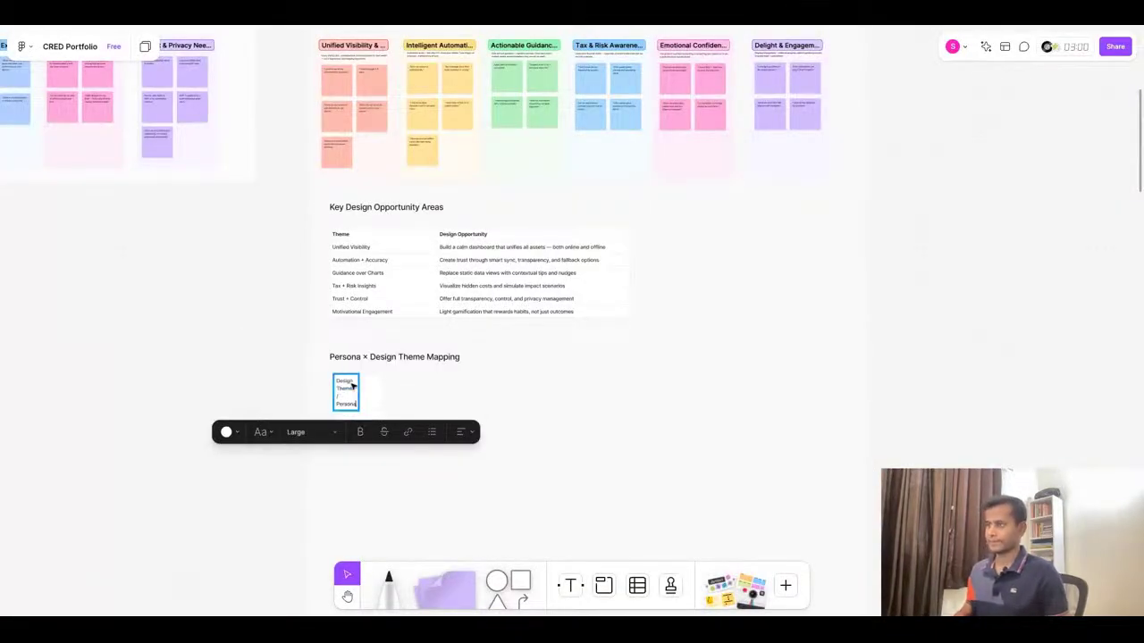
pyautogui.click(368, 478)
pyautogui.scroll(5, 327, 402)
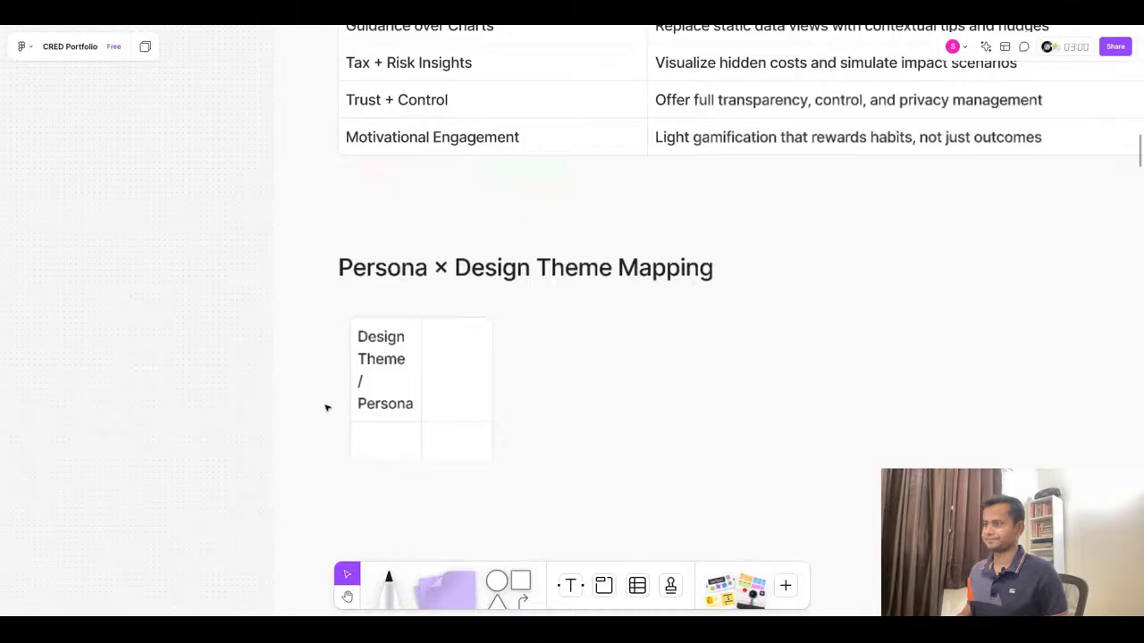
pyautogui.doubleClick(422, 345)
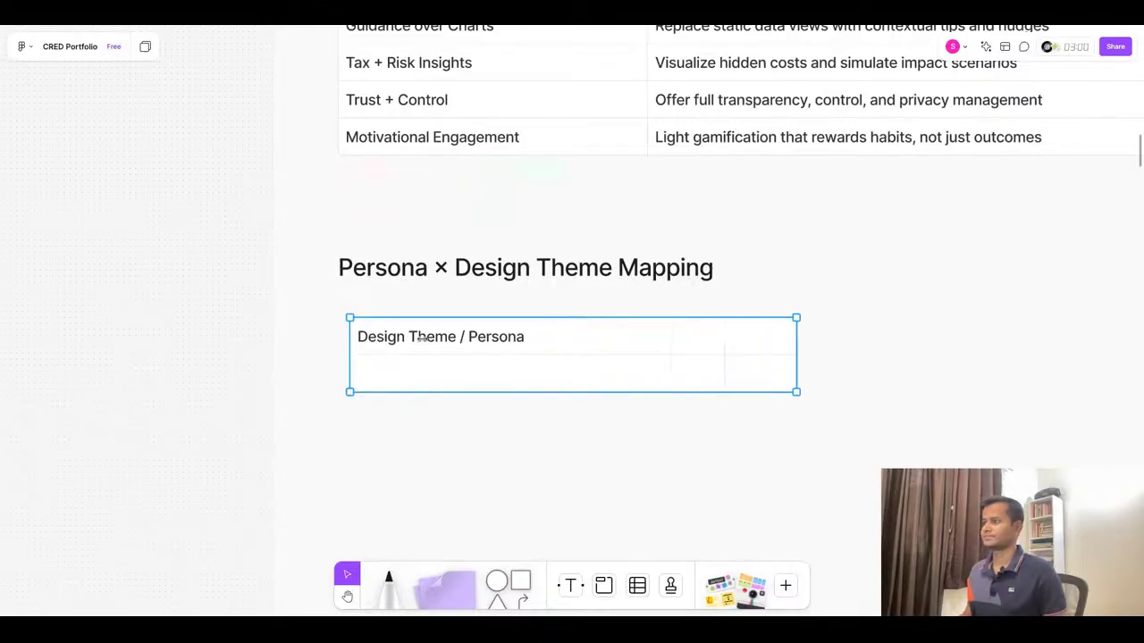
# Copy the Young Aspirer persona header from ChatGPT into the FigJam mapping table's second header cell and widen that column
pyautogui.press('super+Tab')
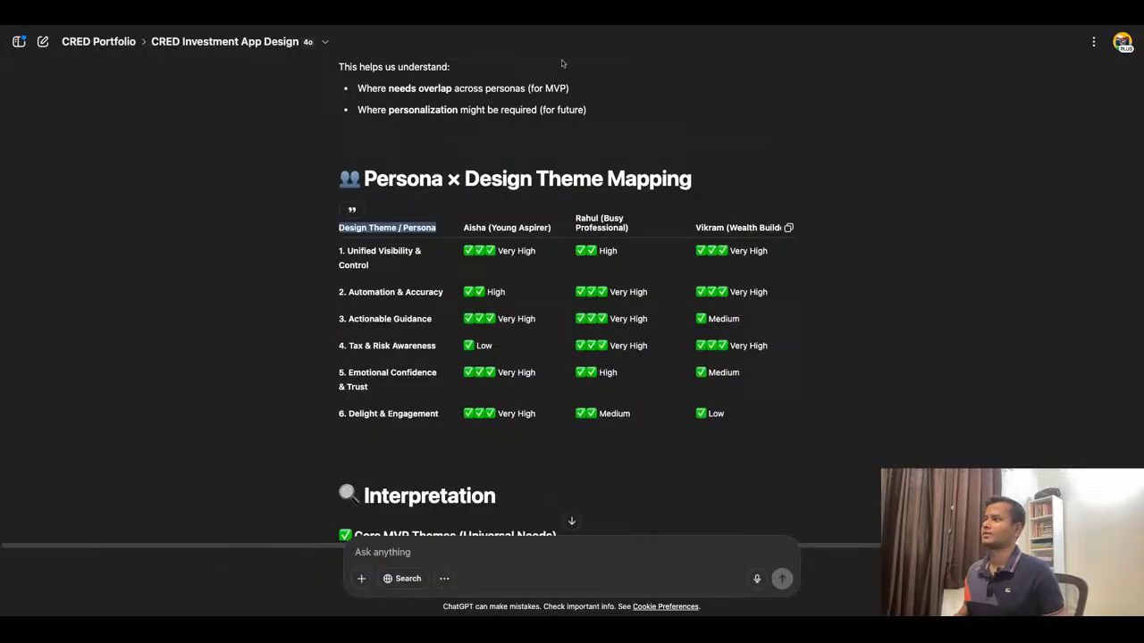
pyautogui.tripleClick(519, 228)
pyautogui.press('super+c')
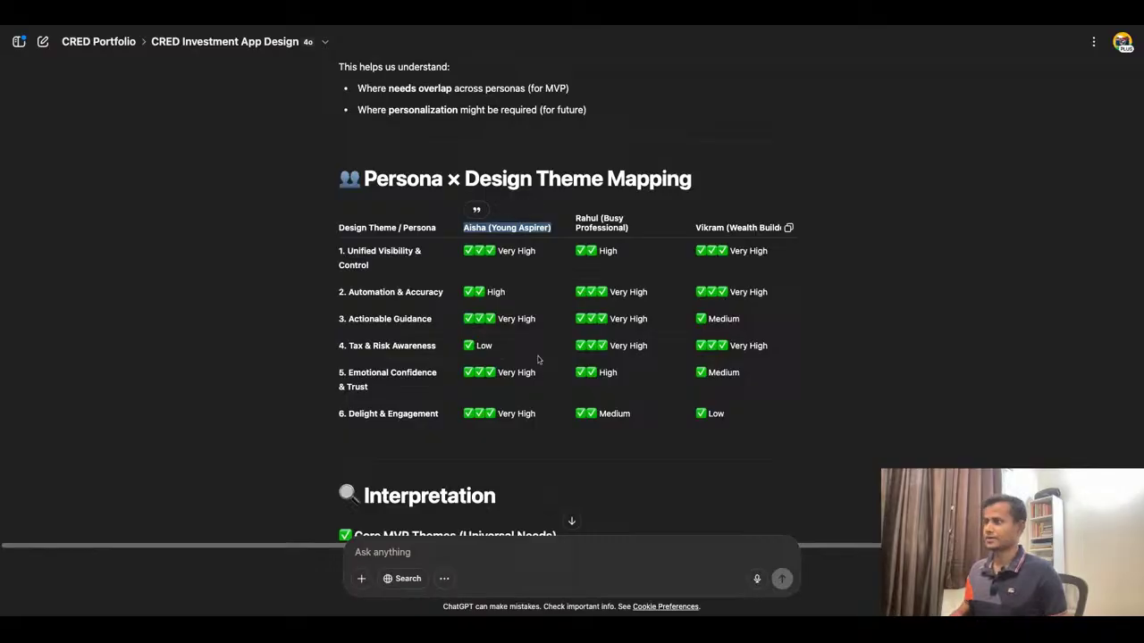
pyautogui.press('super+Tab')
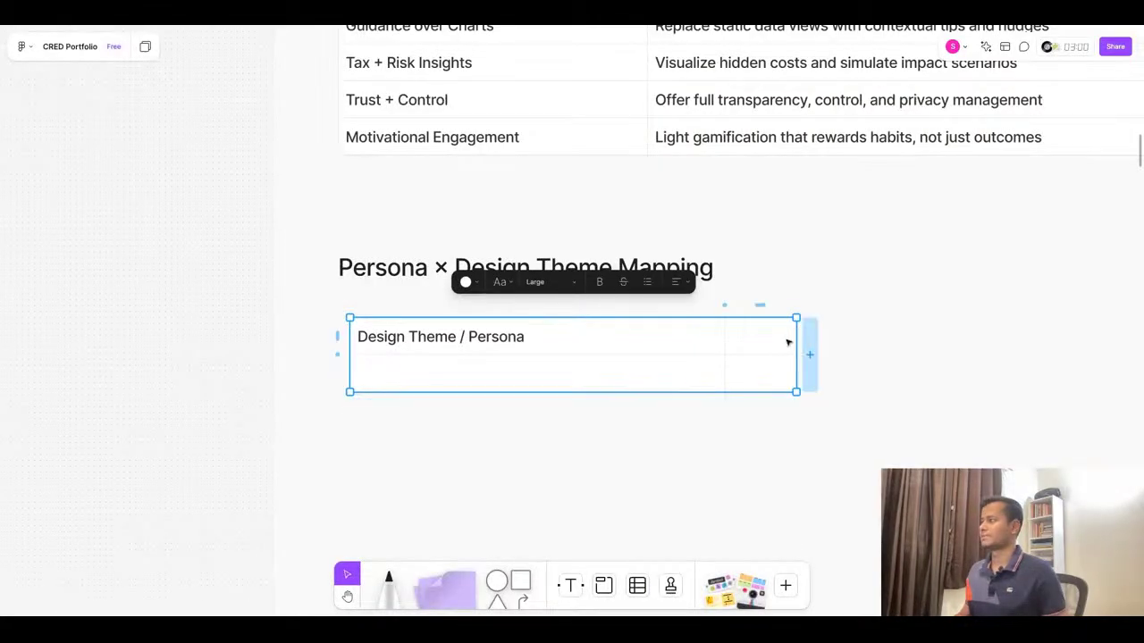
pyautogui.click(806, 348)
pyautogui.moveTo(796, 338); pyautogui.dragTo(1119, 338)
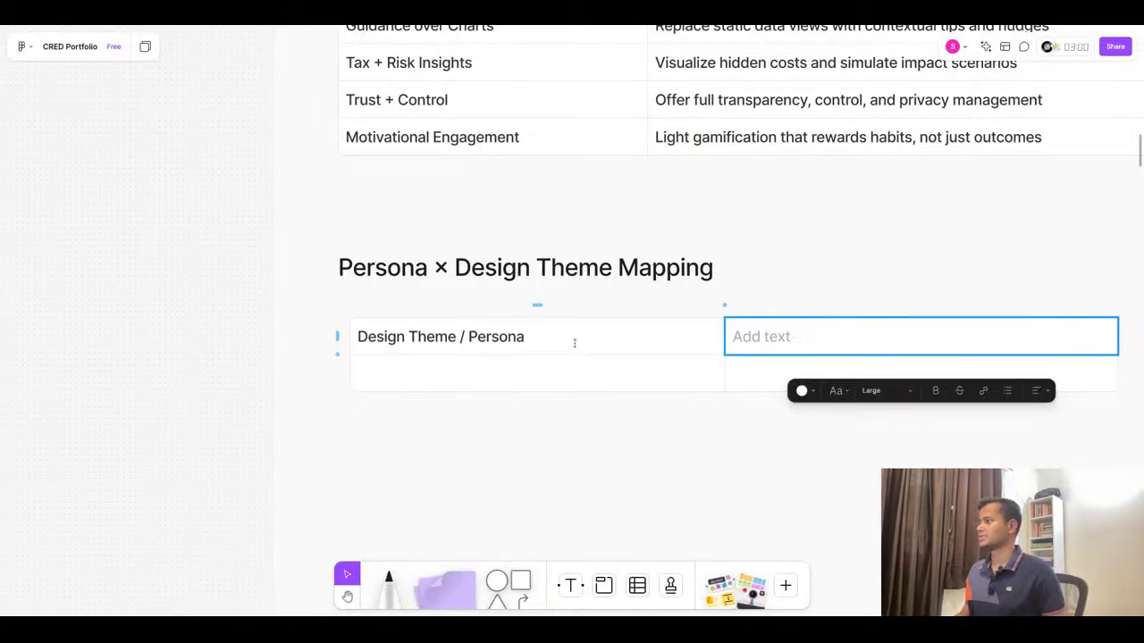
pyautogui.scroll(-10, 581, 355)
pyautogui.scroll(5, 588, 365)
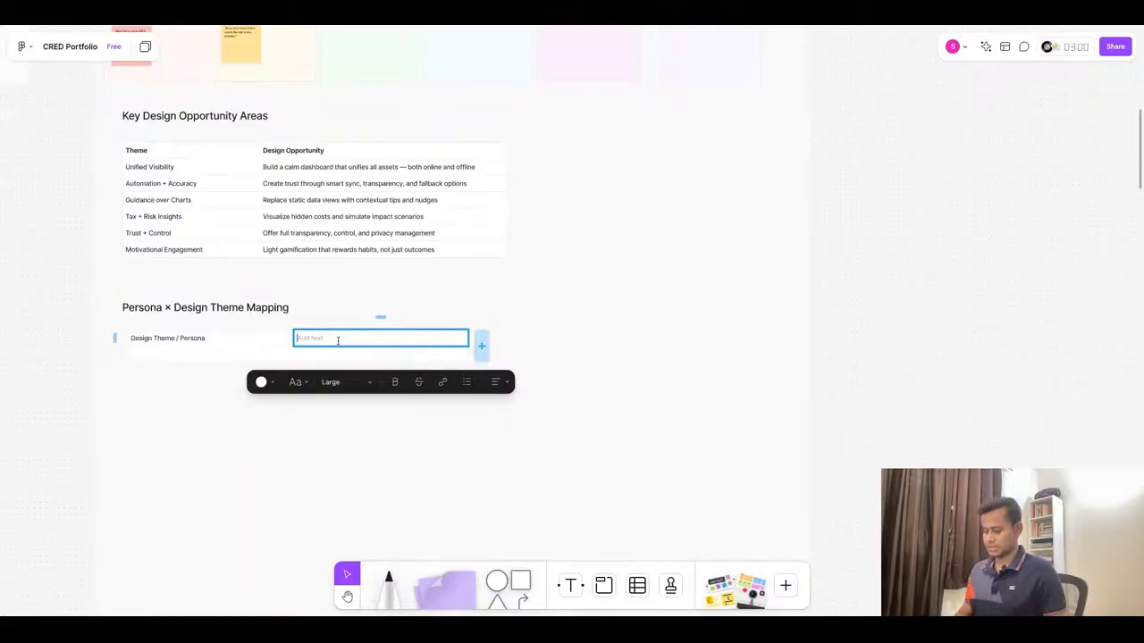
pyautogui.press('super+v')
pyautogui.click(644, 355)
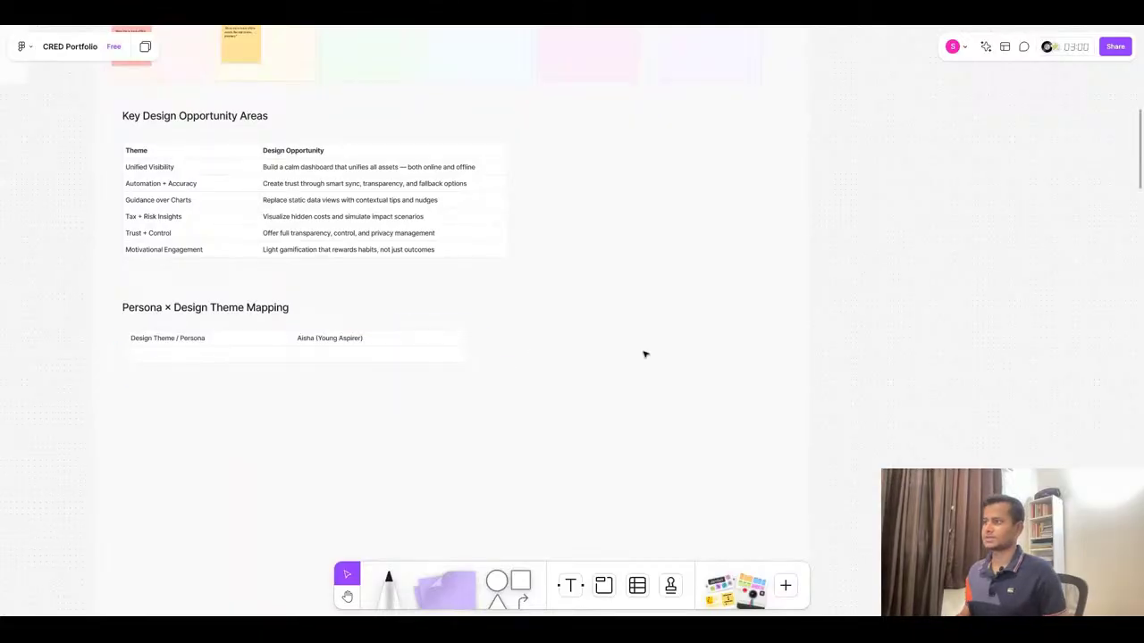
# Add a third column to the mapping table and fill its header with the Busy Professional persona copied from ChatGPT
pyautogui.click(391, 346)
pyautogui.click(486, 346)
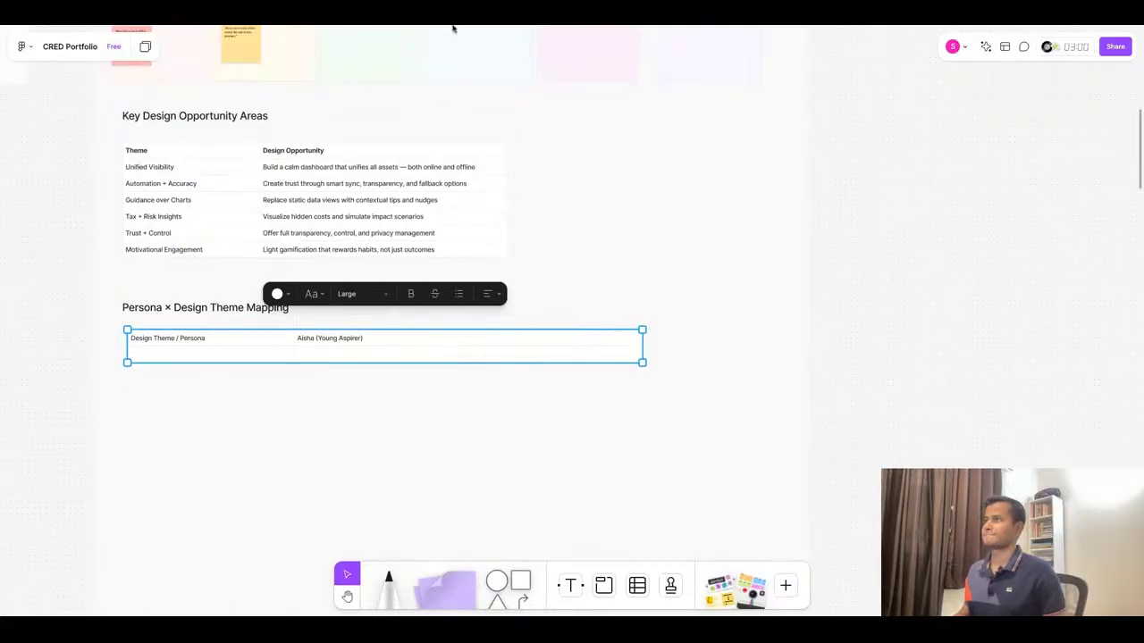
pyautogui.press('super+Tab')
pyautogui.tripleClick(594, 226)
pyautogui.press('super+c')
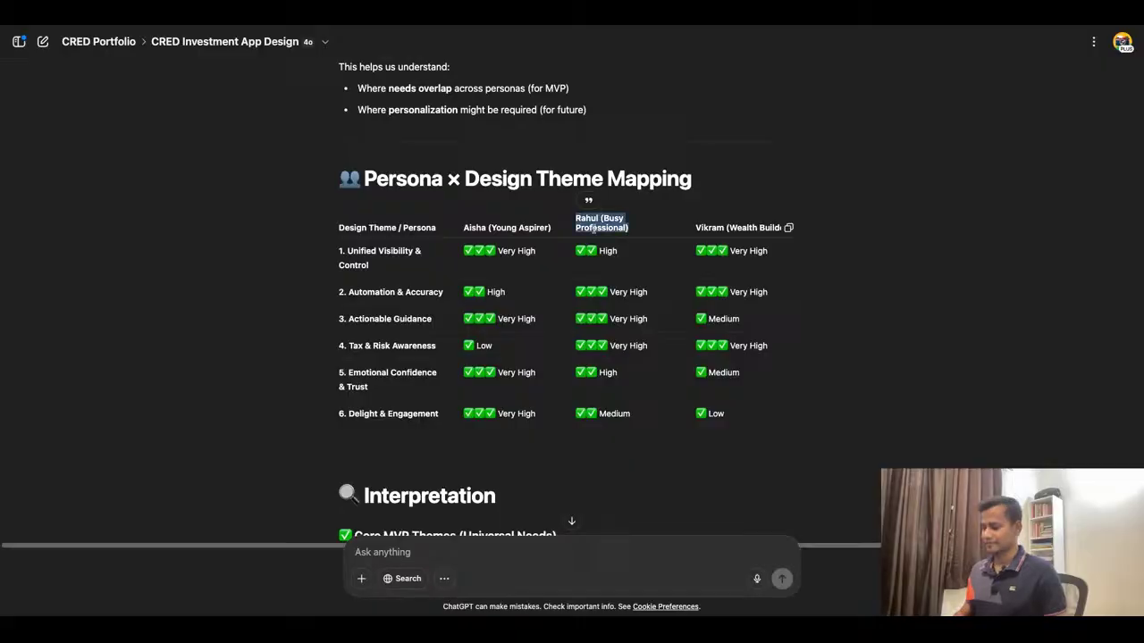
pyautogui.press('super+Tab')
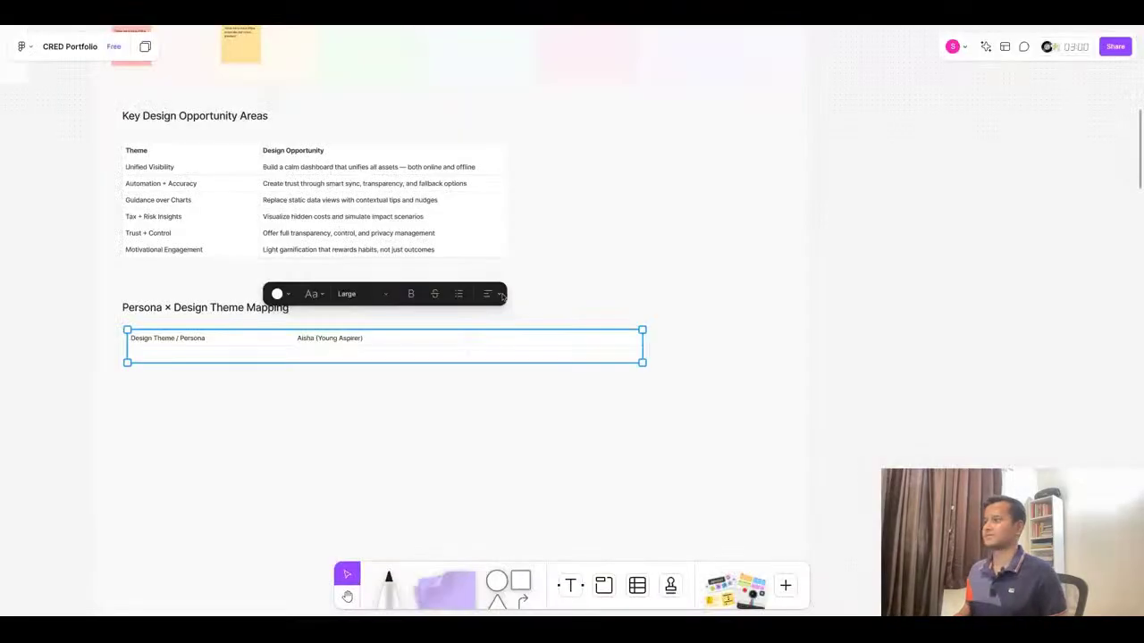
pyautogui.click(505, 339)
pyautogui.press('super+v')
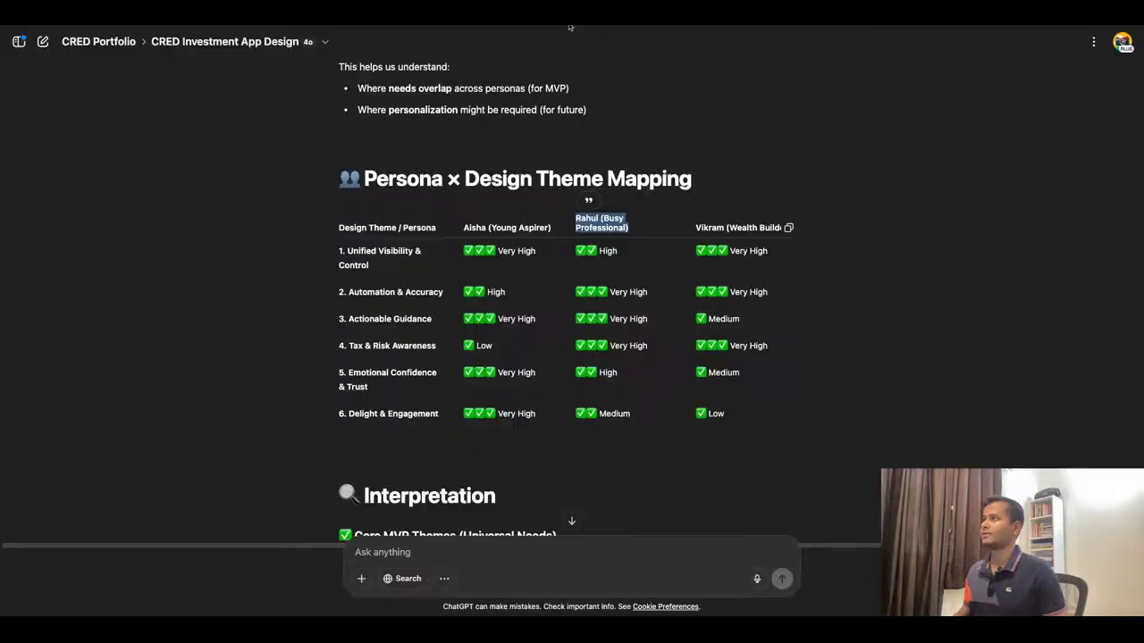
# Copy the Wealth Builder persona header from ChatGPT into the header cell of a new fourth column in the FigJam mapping table
pyautogui.press('super+Tab')
pyautogui.click(725, 246)
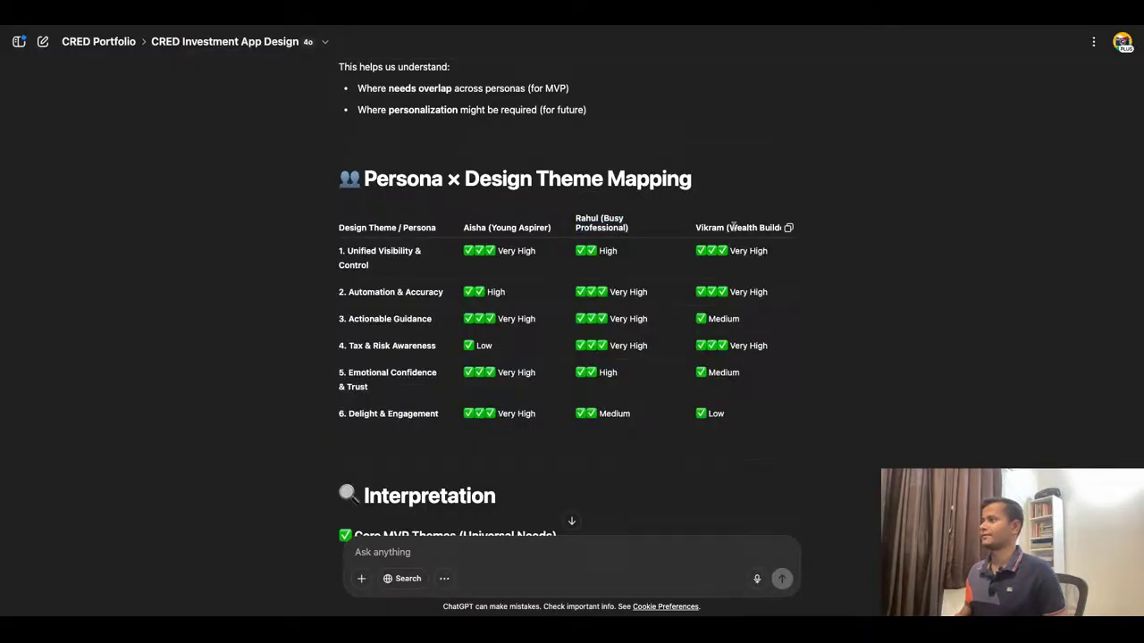
pyautogui.tripleClick(732, 227)
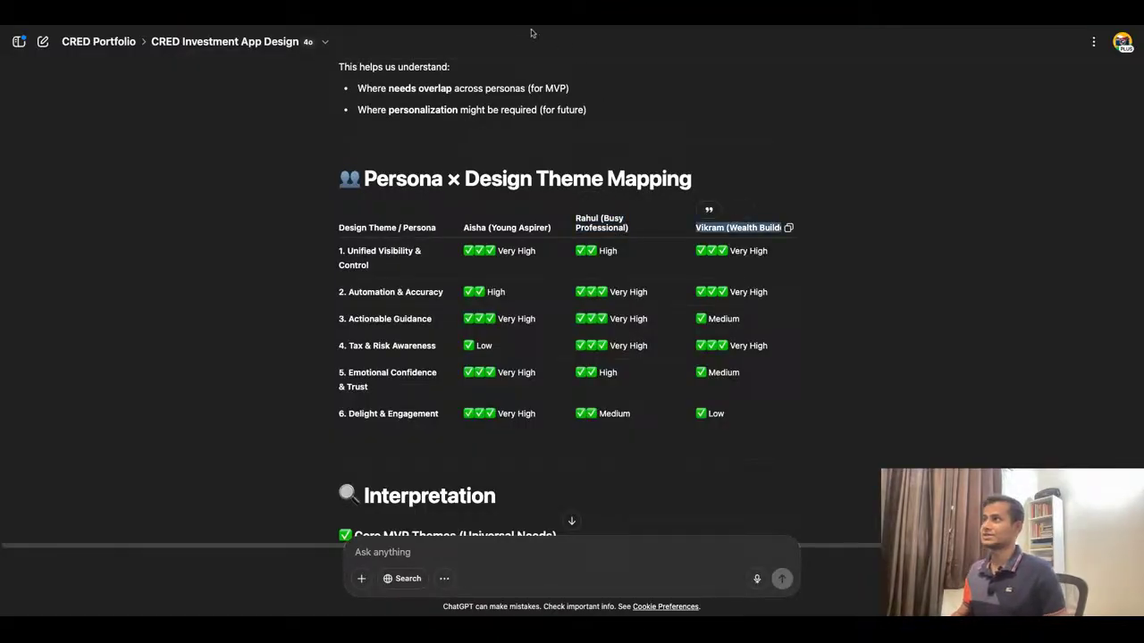
pyautogui.press('super+c')
pyautogui.press('super+Tab')
pyautogui.press('Tab')
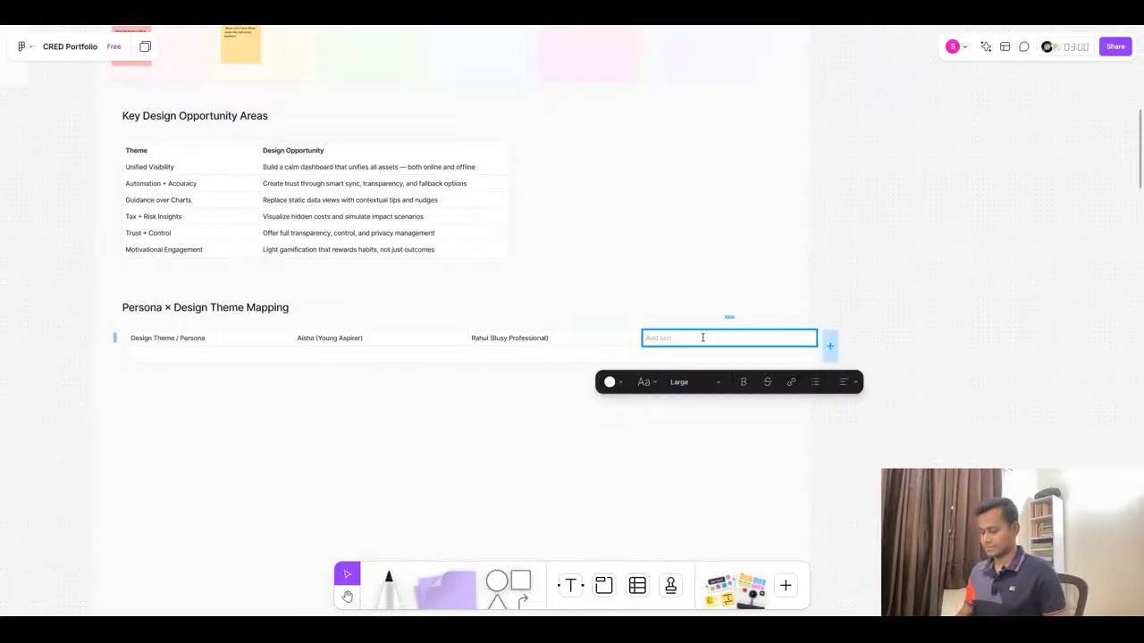
pyautogui.press('super+v')
pyautogui.click(572, 419)
# Narrow the Design Theme / Persona and Busy Professional columns and readjust the Young Aspirer column to a wider width
pyautogui.click(273, 342)
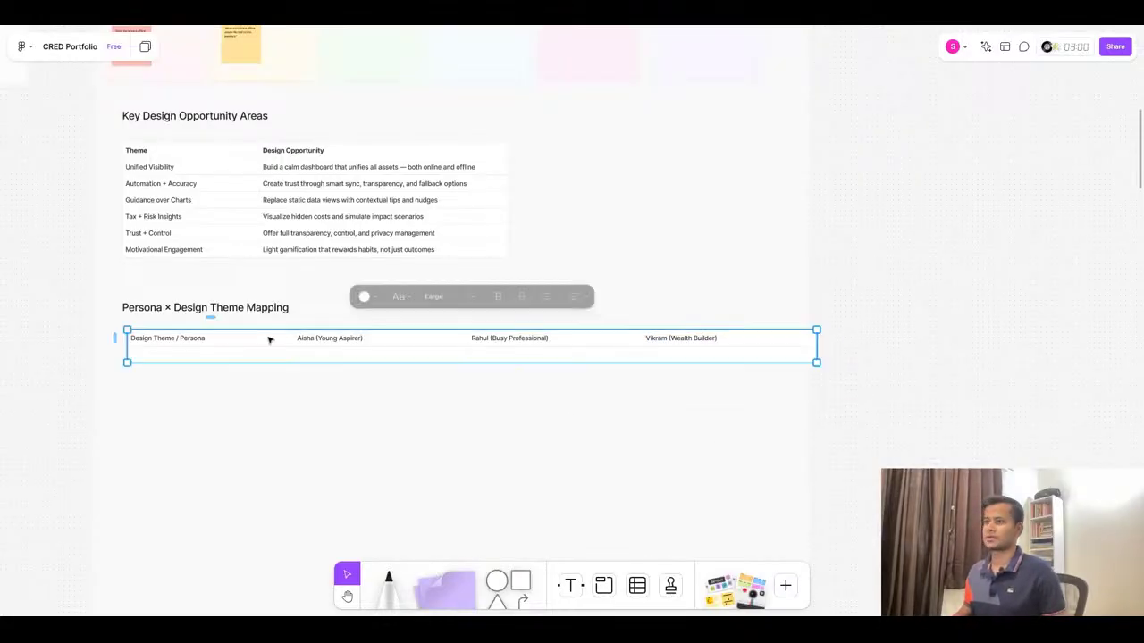
pyautogui.doubleClick(293, 342)
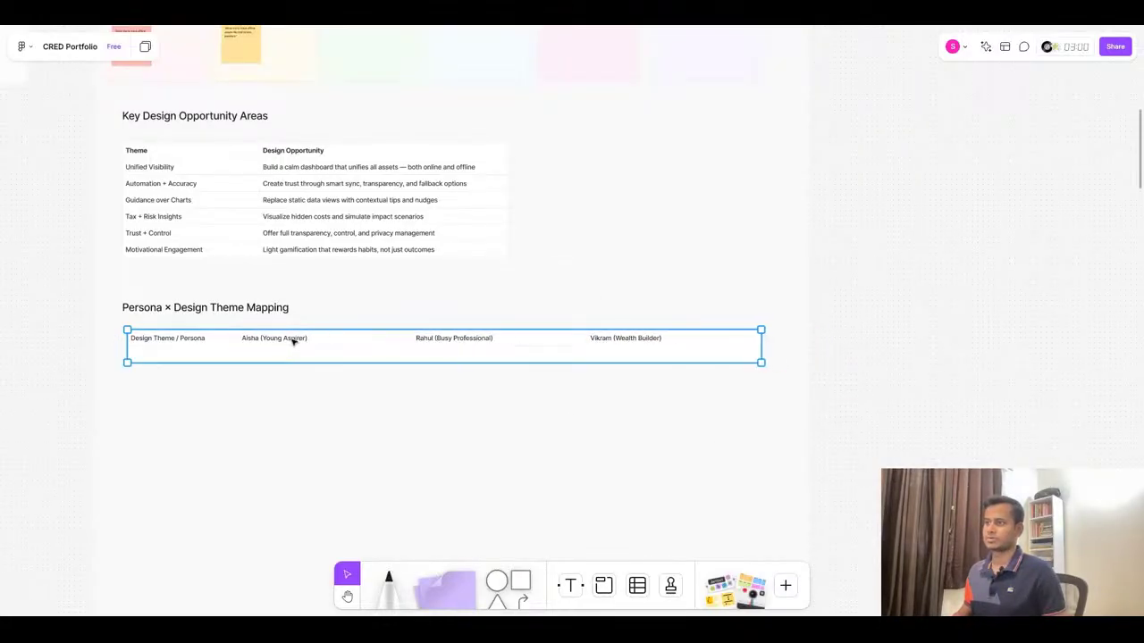
pyautogui.doubleClick(365, 335)
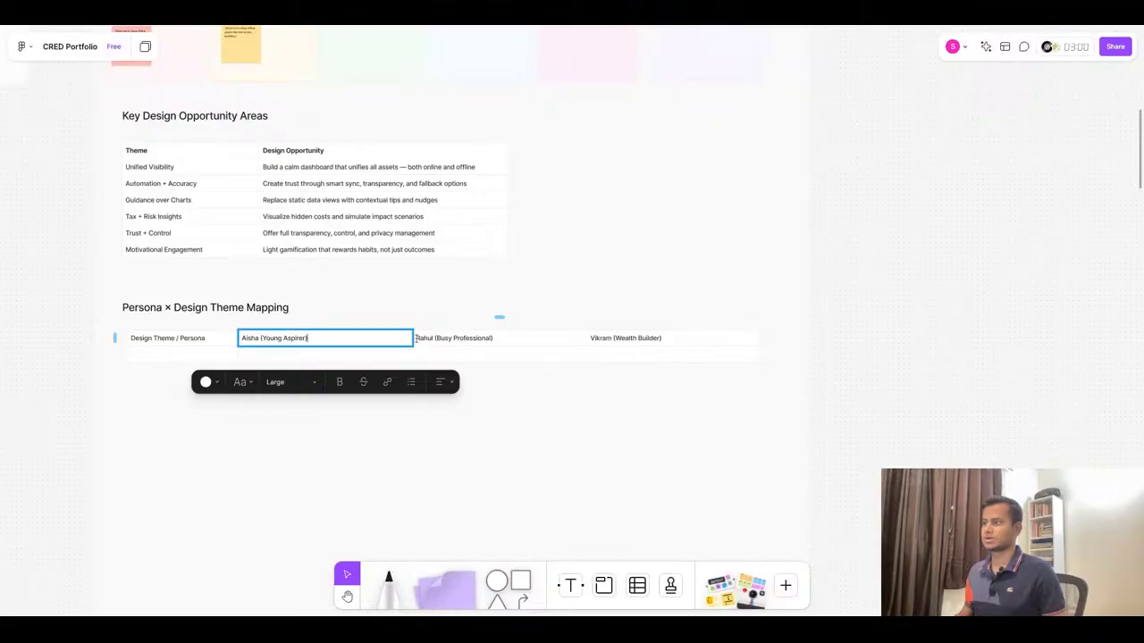
pyautogui.doubleClick(410, 338)
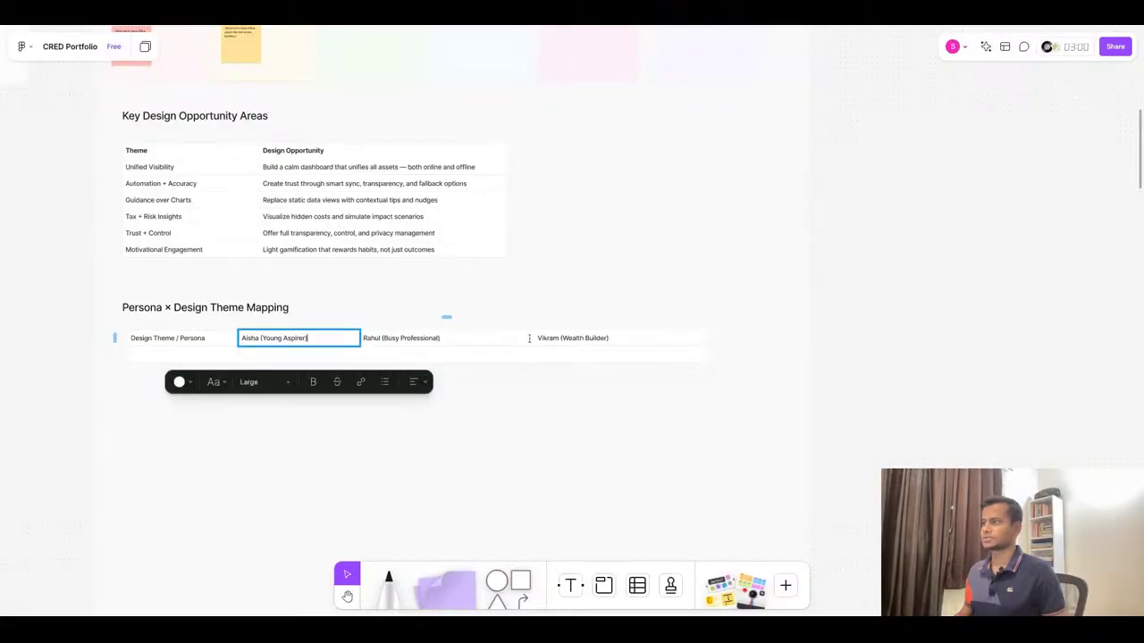
pyautogui.press('Tab')
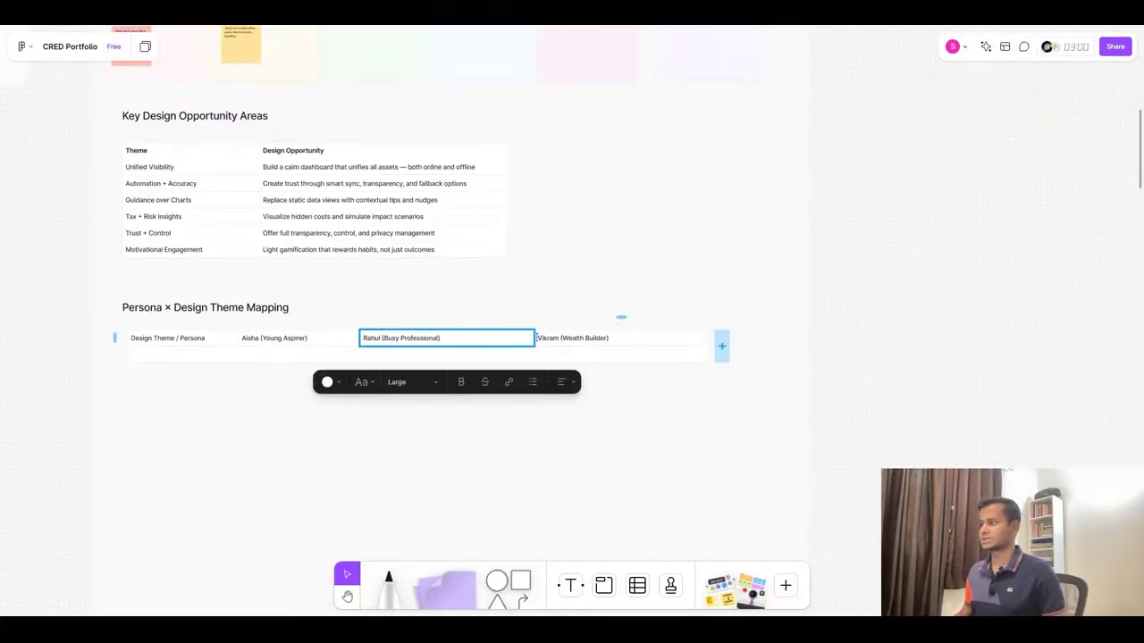
pyautogui.doubleClick(533, 338)
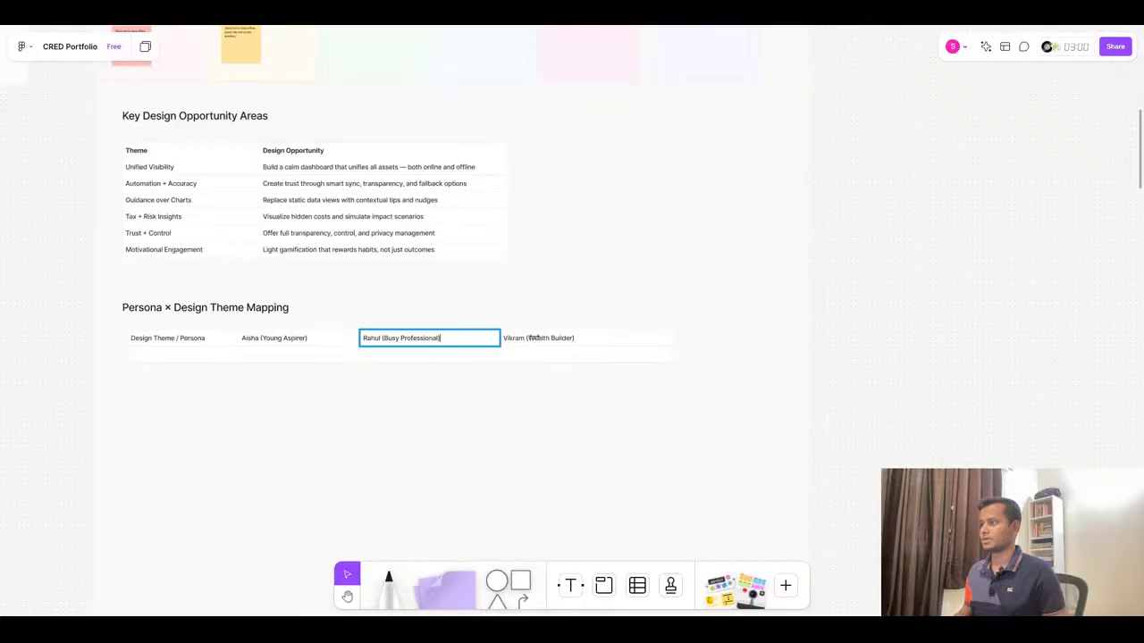
pyautogui.click(307, 338)
pyautogui.moveTo(361, 337); pyautogui.dragTo(414, 337)
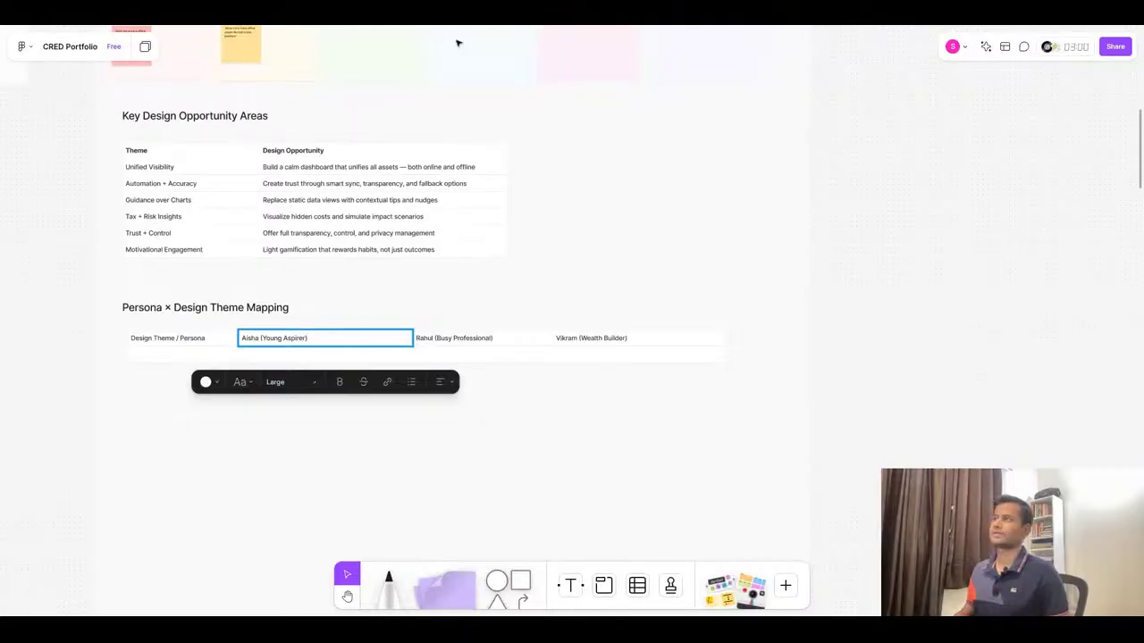
# Copy "1. Unified Visibility & Control" from ChatGPT into the first cell of the FigJam mapping table's second row
pyautogui.press('super+Tab')
pyautogui.tripleClick(386, 253)
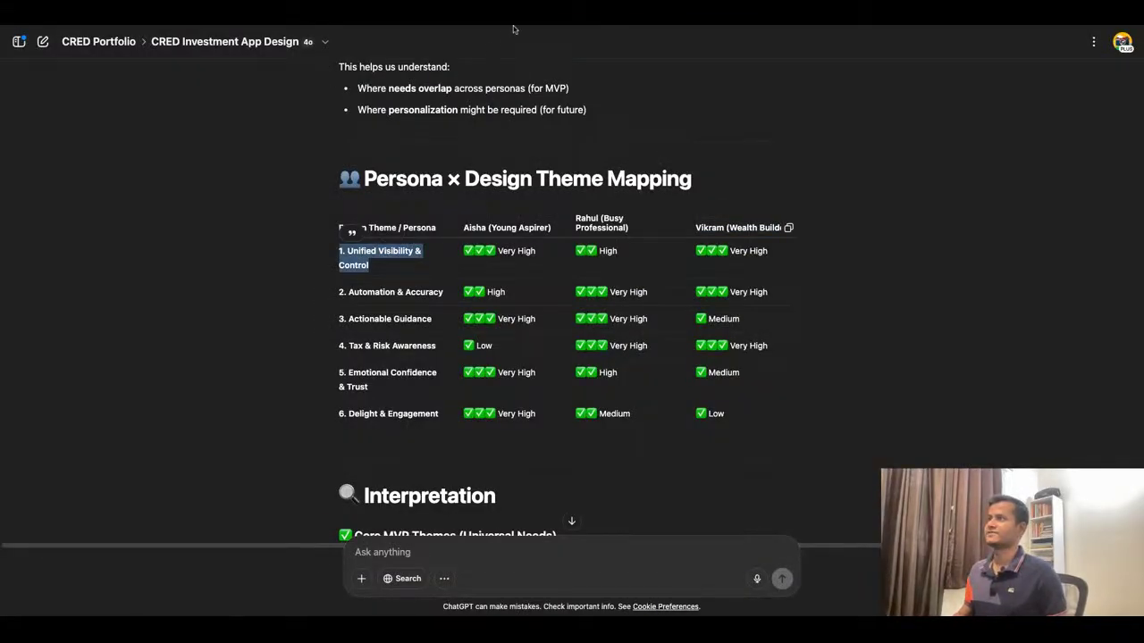
pyautogui.press('super+Tab')
pyautogui.click(173, 356)
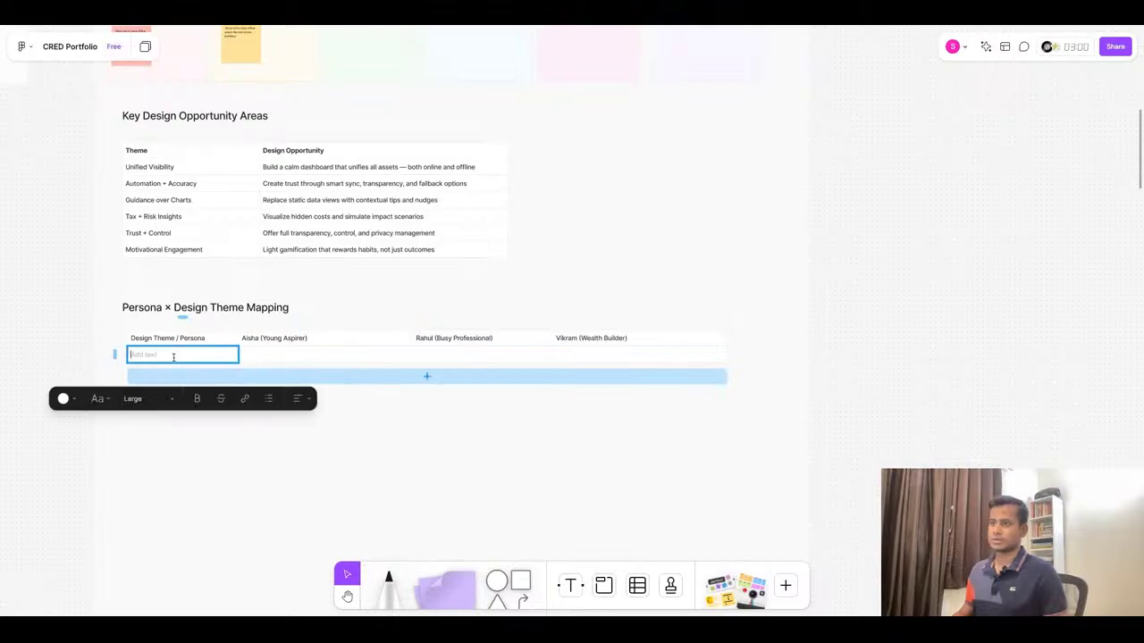
pyautogui.hotkey('ctrl', 'v')
pyautogui.click(152, 472)
pyautogui.scroll(3, 81, 388)
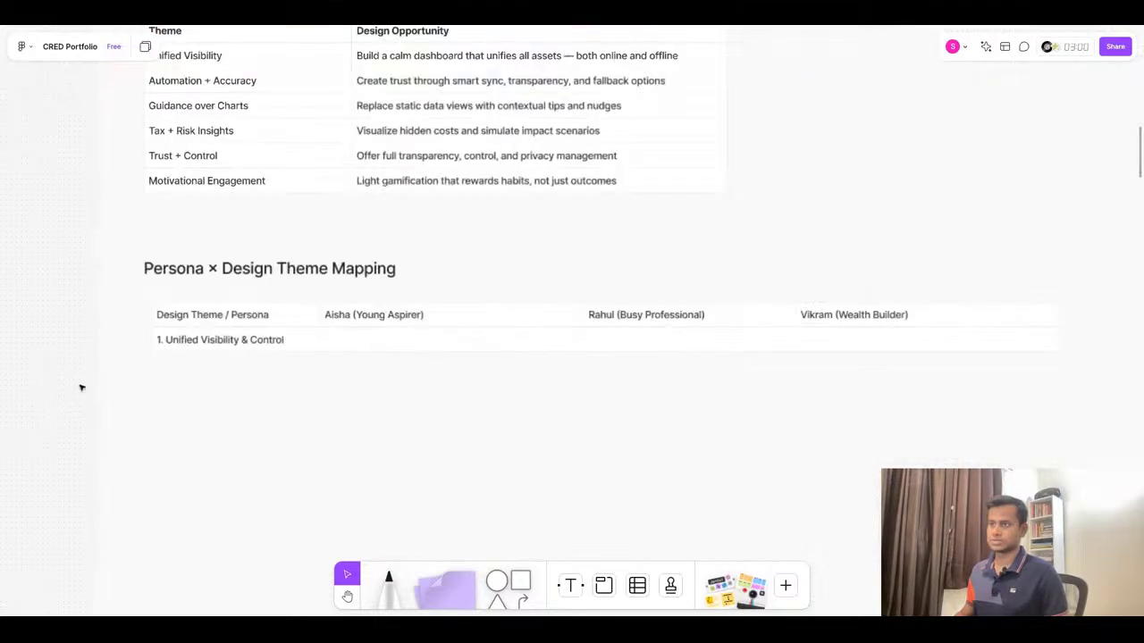
# Copy the Young Aspirer rating "✅✅✅ Very High" from ChatGPT into the Unified Visibility & Control row in FigJam
pyautogui.press('super+Tab')
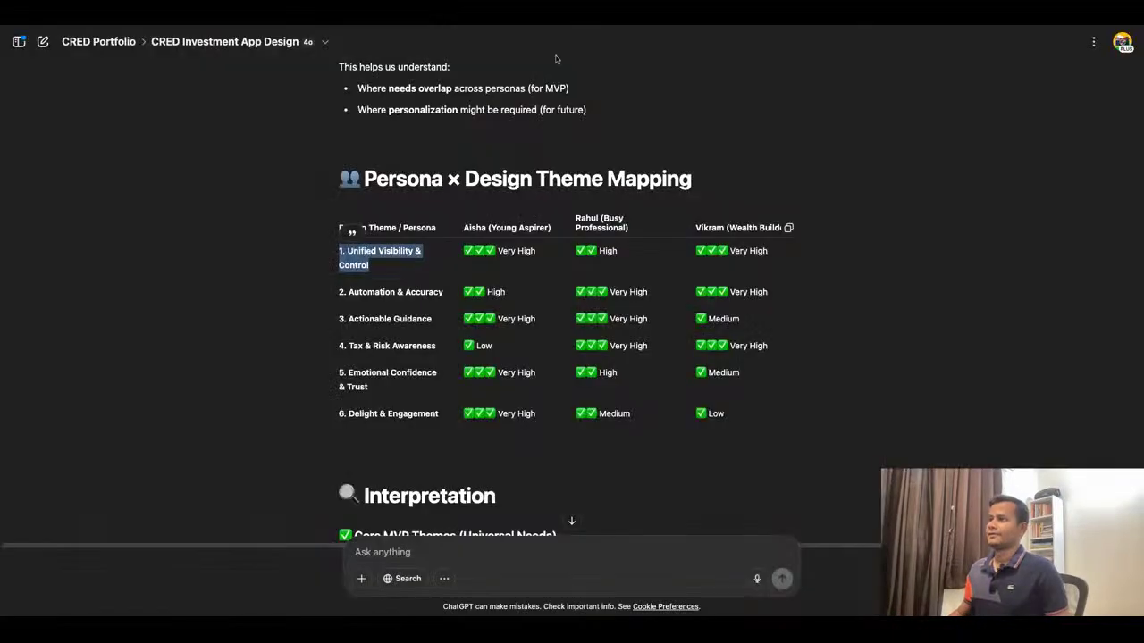
pyautogui.tripleClick(514, 254)
pyautogui.press('super+c')
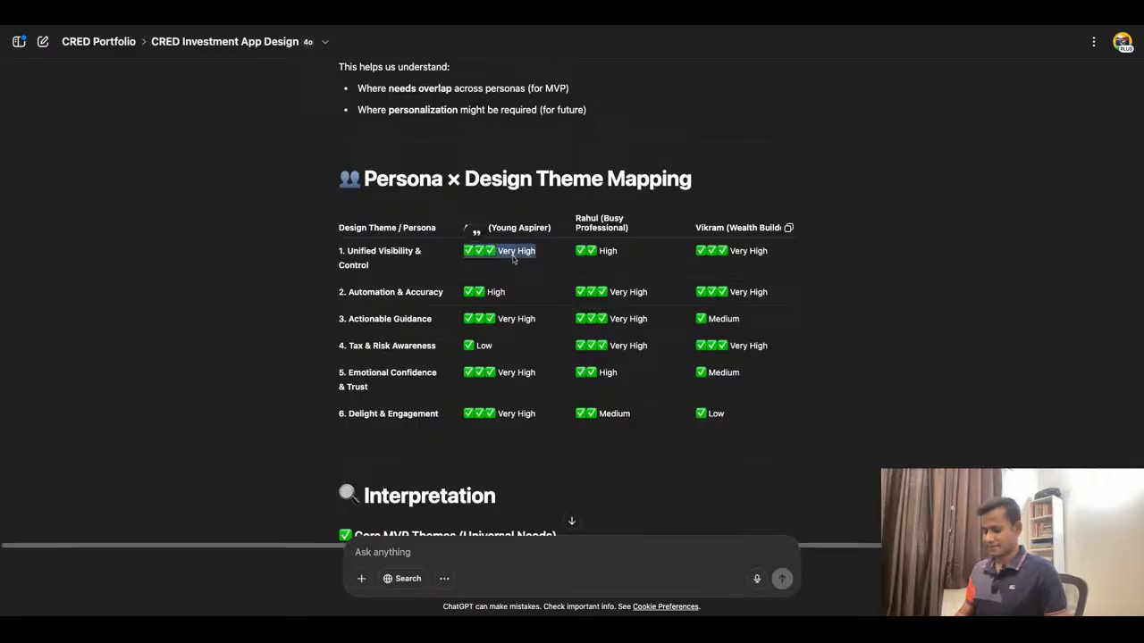
pyautogui.press('super+Tab')
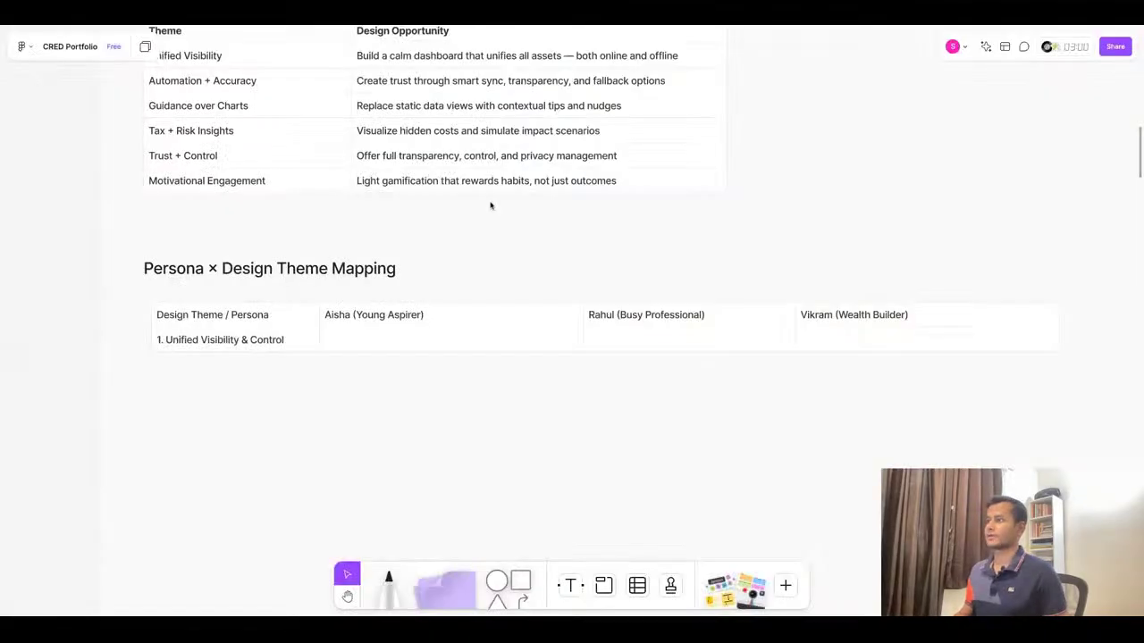
pyautogui.click(402, 347)
pyautogui.click(402, 347)
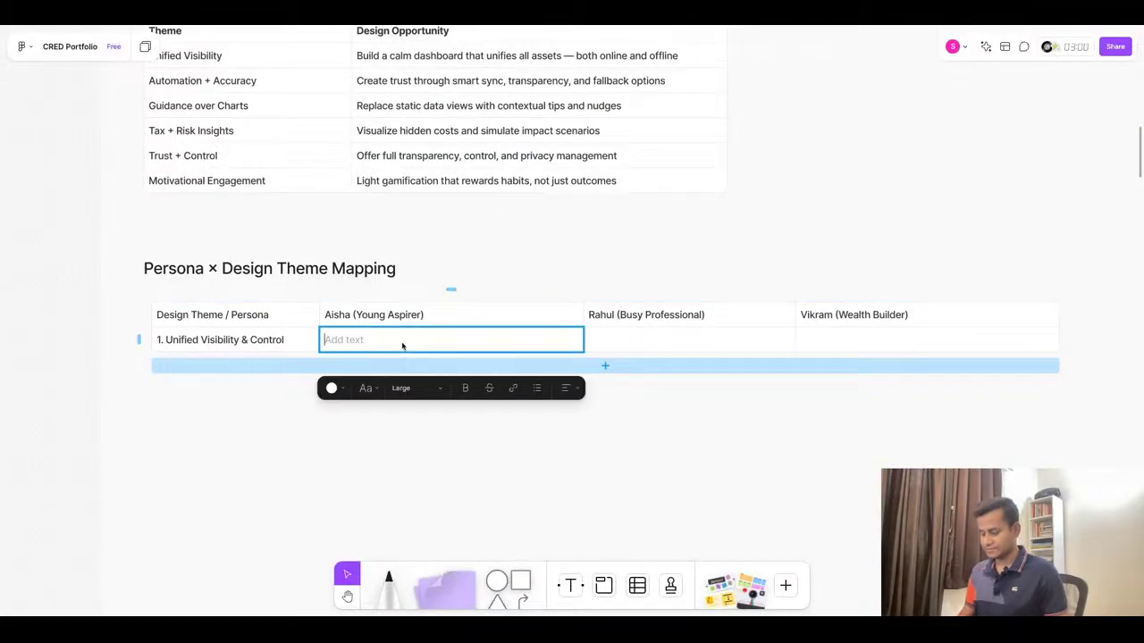
pyautogui.press('super+v')
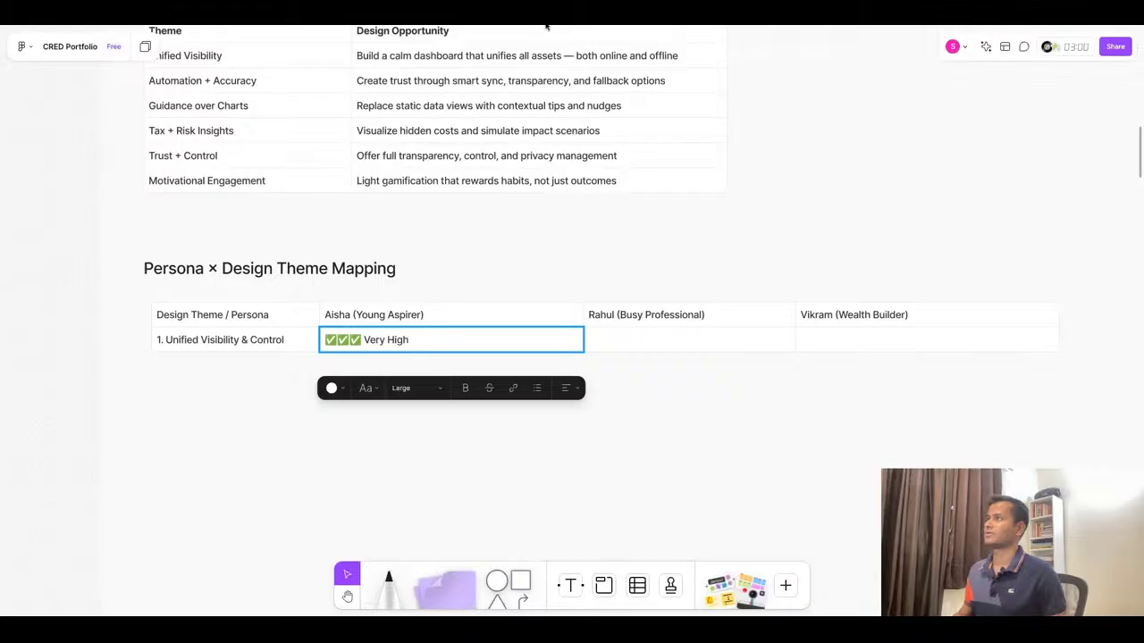
# Copy the Busy Professional rating "✅✅ High" from ChatGPT into the Unified Visibility & Control row in FigJam
pyautogui.press('super+Tab')
pyautogui.moveTo(575, 251); pyautogui.dragTo(618, 252)
pyautogui.hotkey('ctrl', 'c')
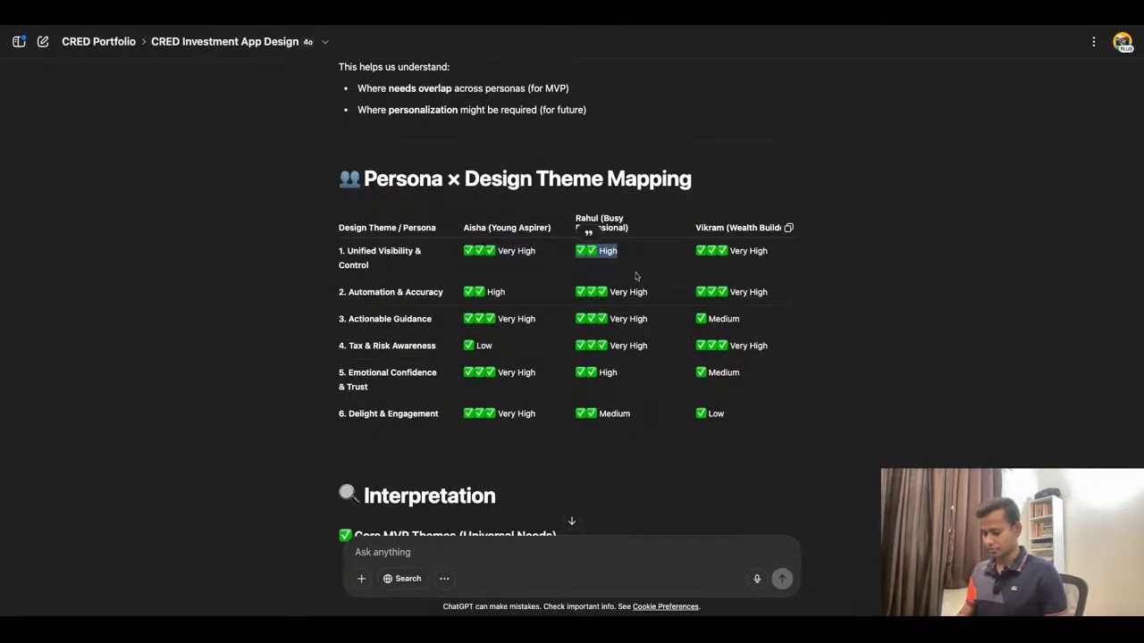
pyautogui.press('super+Tab')
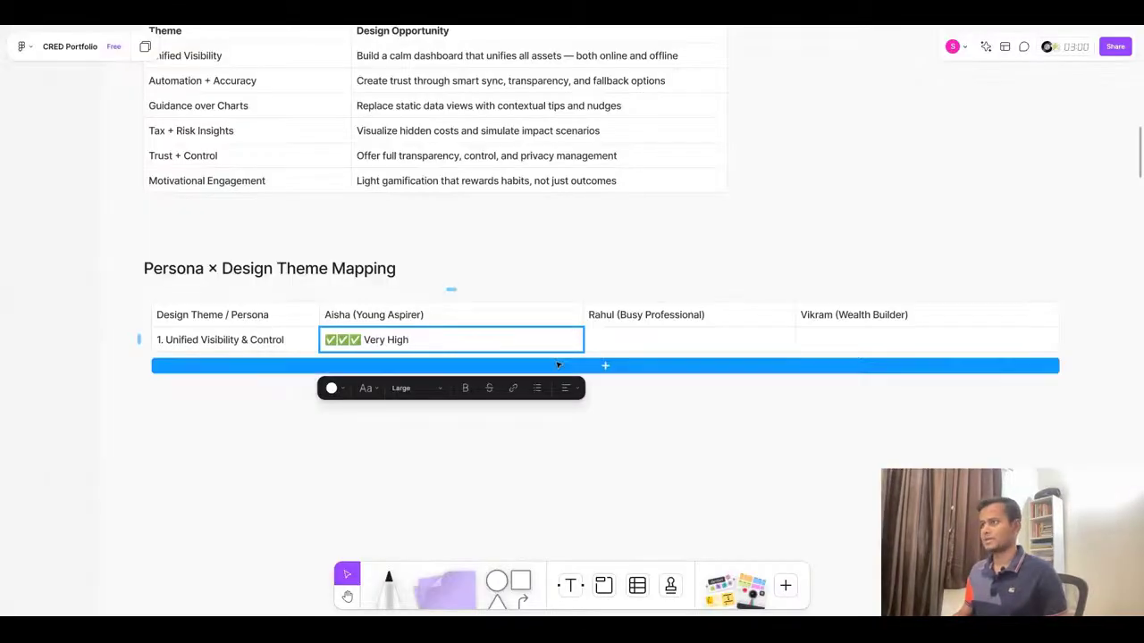
pyautogui.click(698, 340)
pyautogui.hotkey('ctrl', 'v')
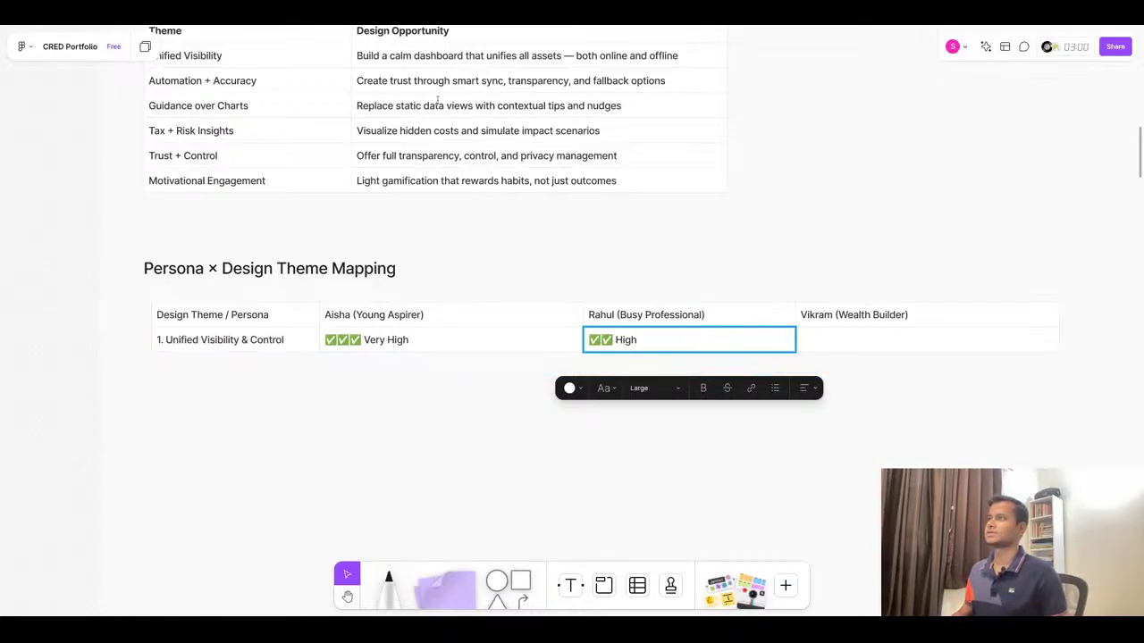
pyautogui.scroll(1, 473, 176)
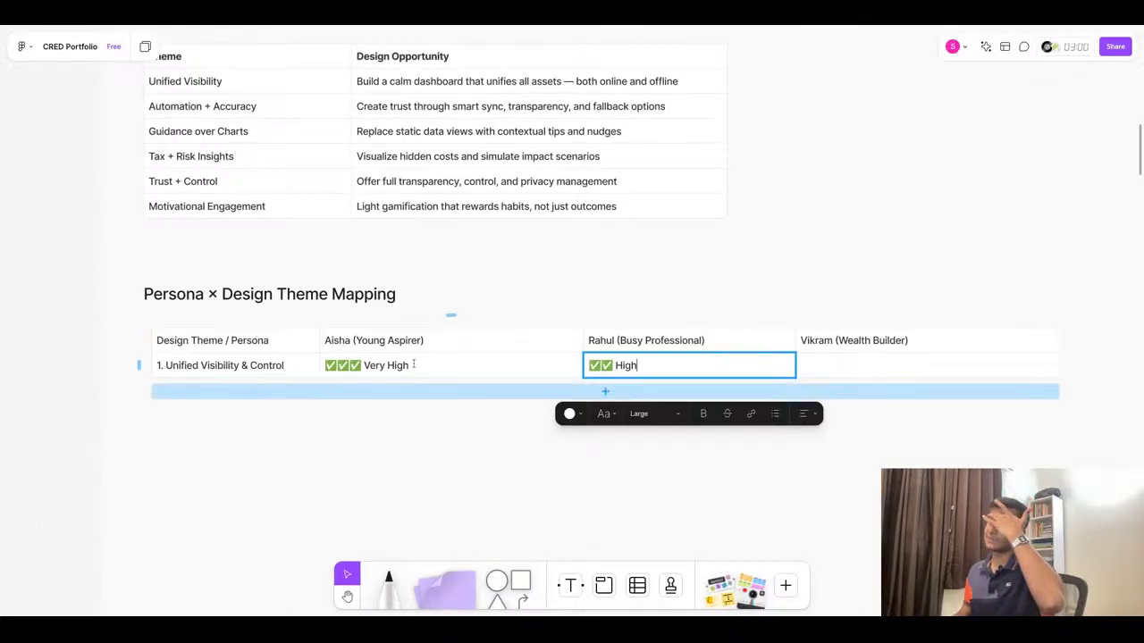
# Copy the Wealth Builder rating "✅✅✅ Very High" from ChatGPT into the Unified Visibility & Control row in FigJam
pyautogui.press('super+Tab')
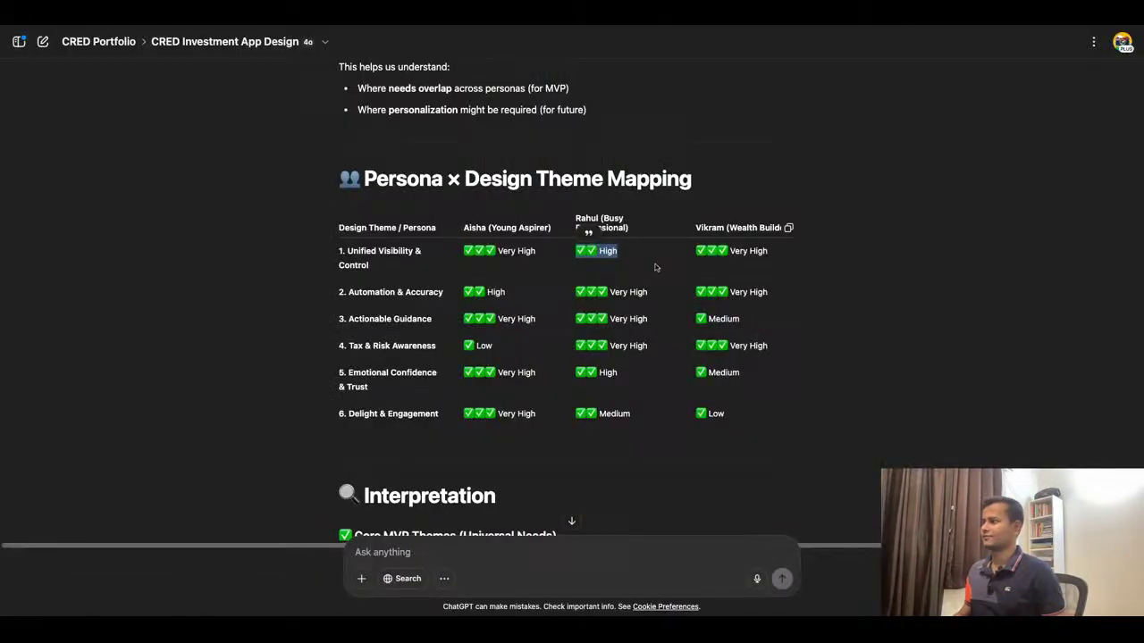
pyautogui.tripleClick(754, 253)
pyautogui.hotkey('ctrl', 'c')
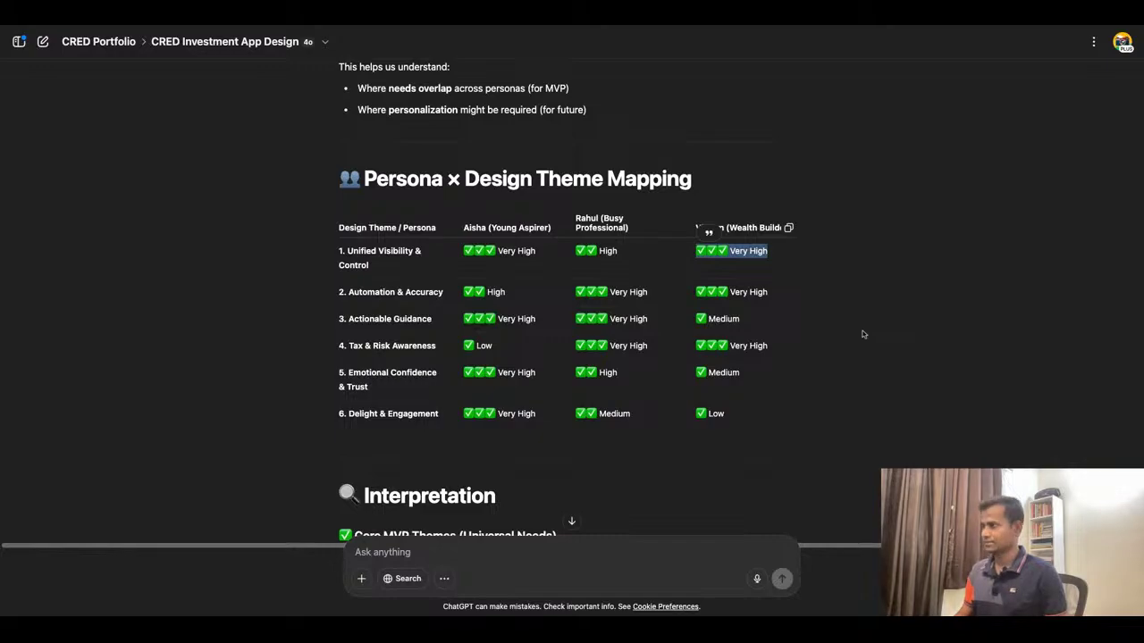
pyautogui.press('super+Tab')
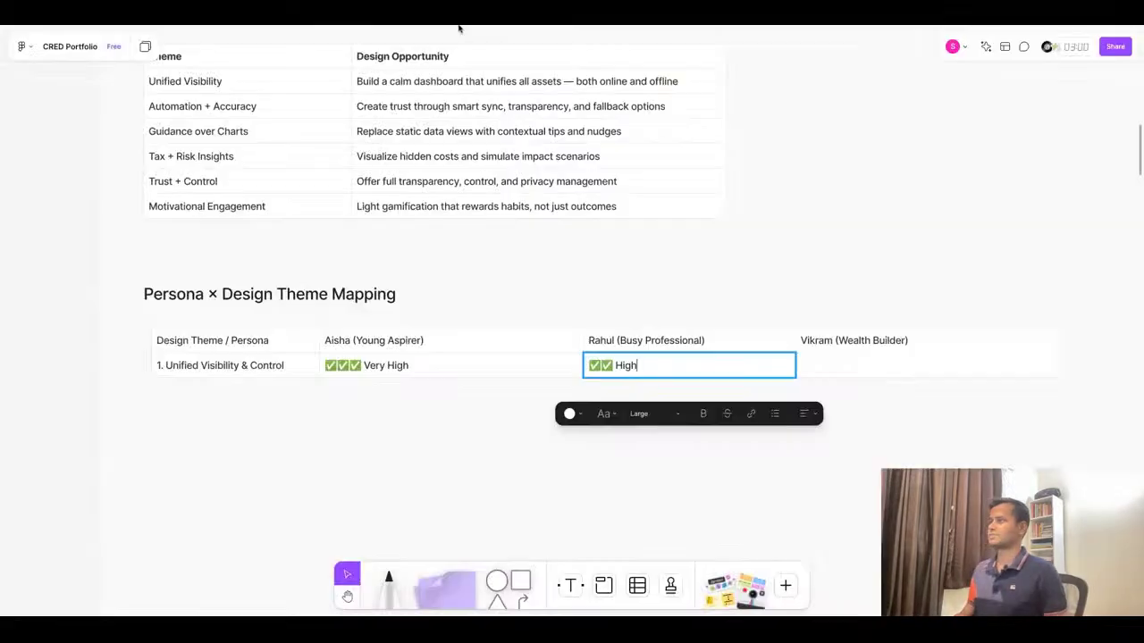
pyautogui.click(863, 365)
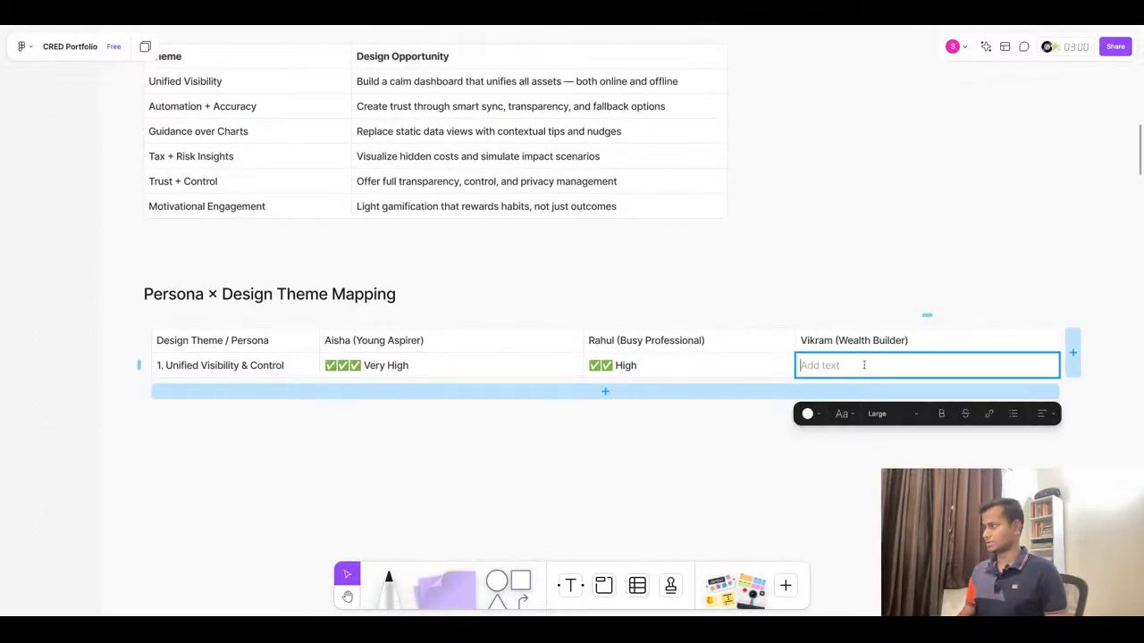
pyautogui.hotkey('ctrl', 'v')
pyautogui.click(518, 426)
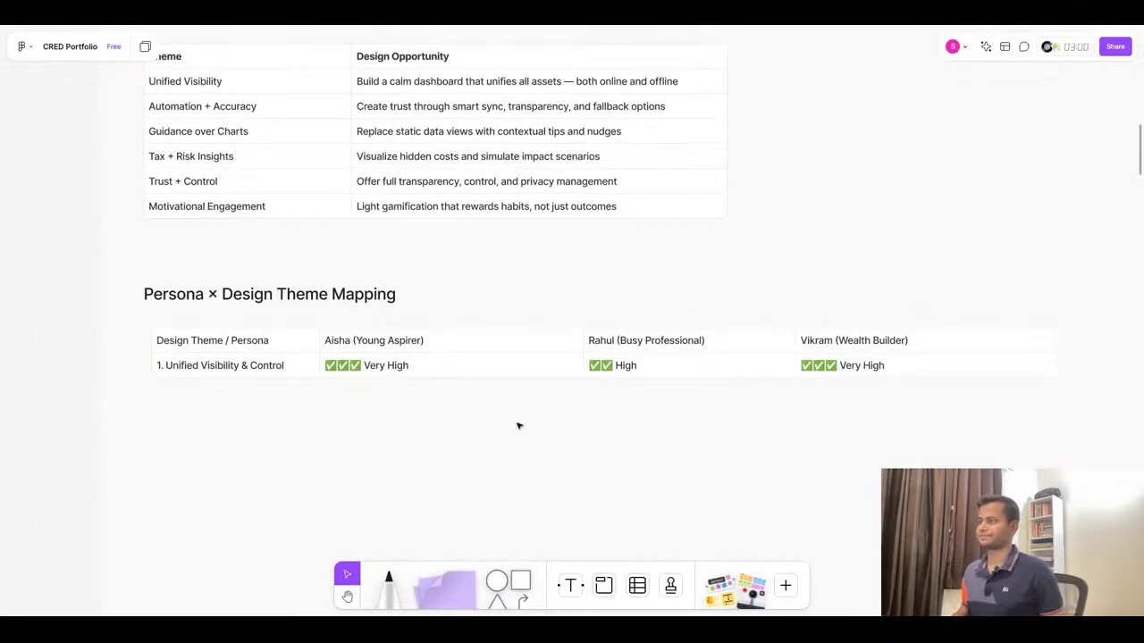
# Add a third row to the FigJam mapping table and copy "2. Automation & Accuracy" from ChatGPT into its first cell
pyautogui.click(595, 386)
pyautogui.click(606, 394)
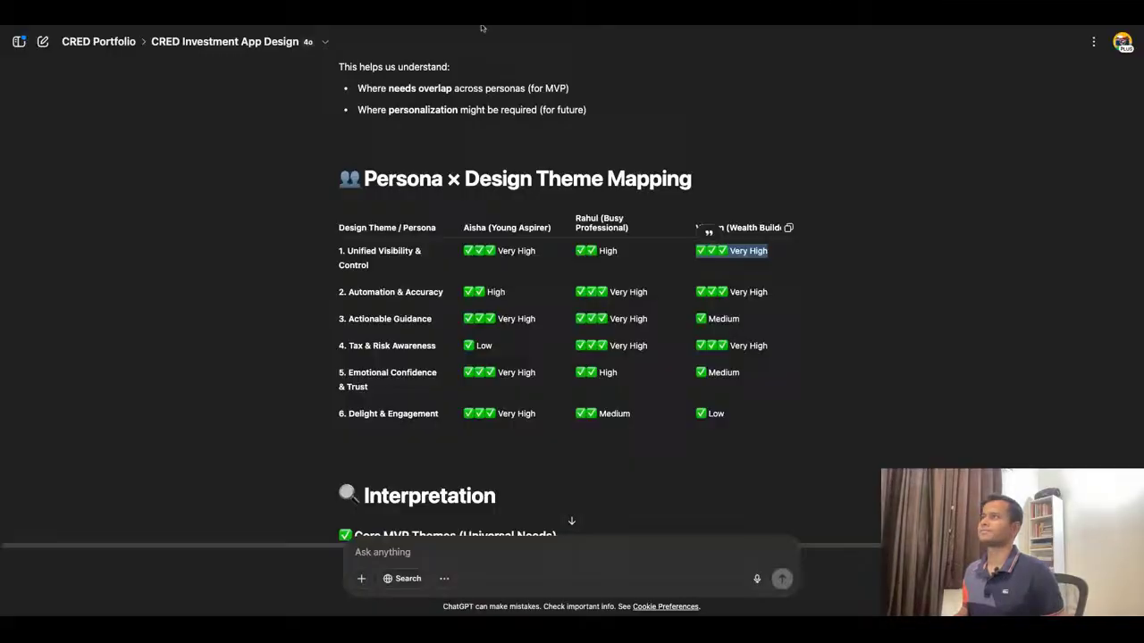
pyautogui.press('super+Tab')
pyautogui.tripleClick(412, 292)
pyautogui.press('super+c')
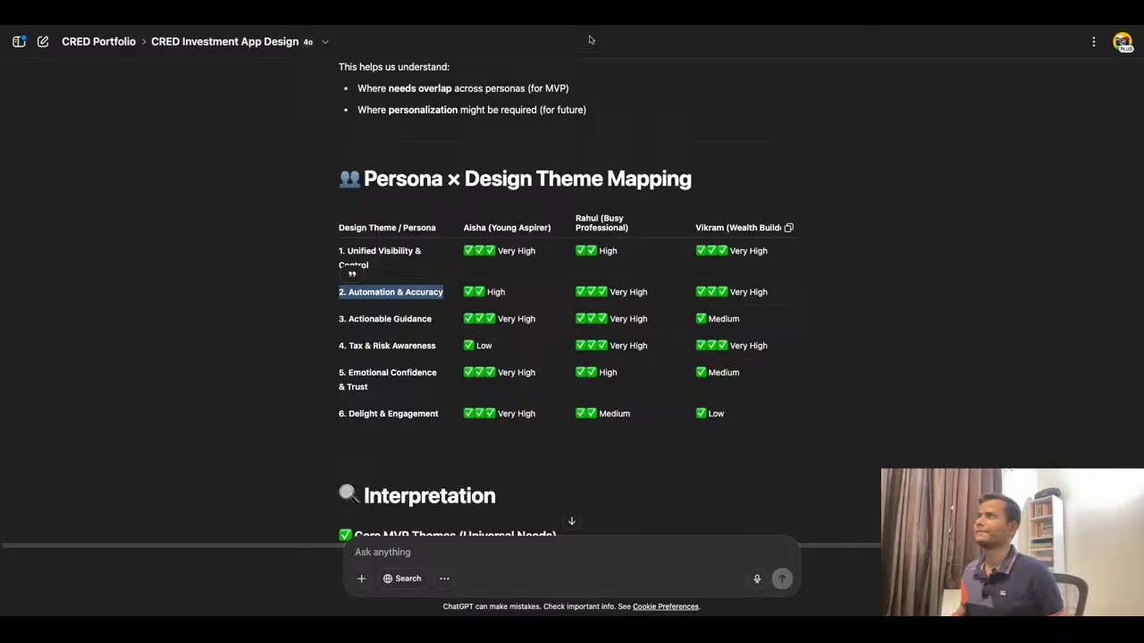
pyautogui.press('super+Tab')
pyautogui.click(228, 394)
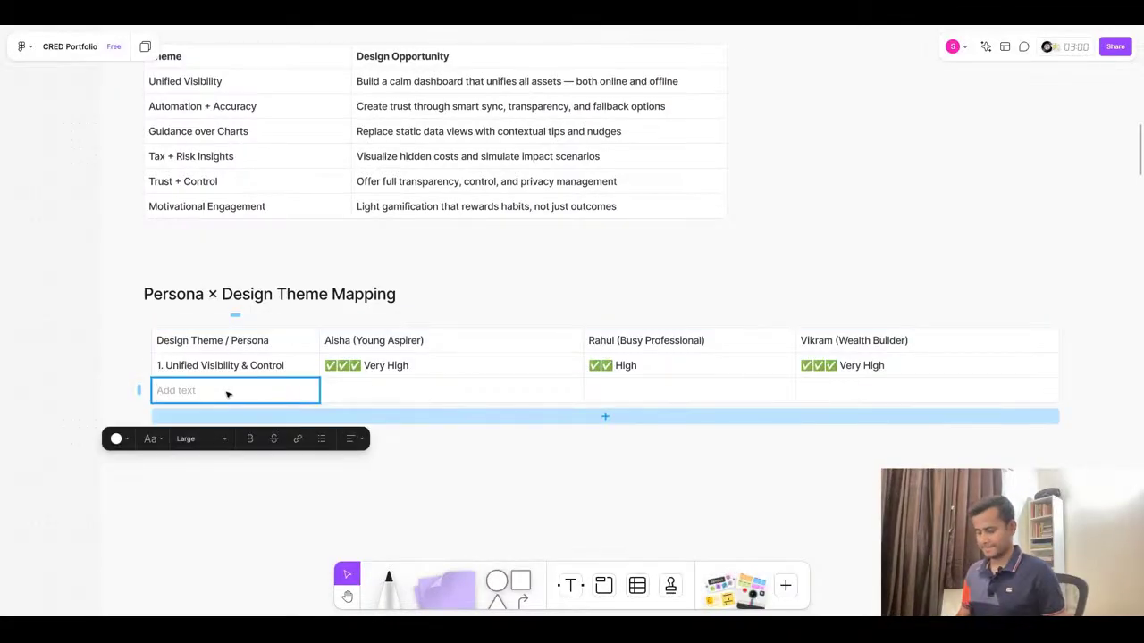
pyautogui.press('super+v')
# Copy the Young Aspirer rating "✅✅ High" from ChatGPT into the Automation & Accuracy row in FigJam
pyautogui.press('super+Tab')
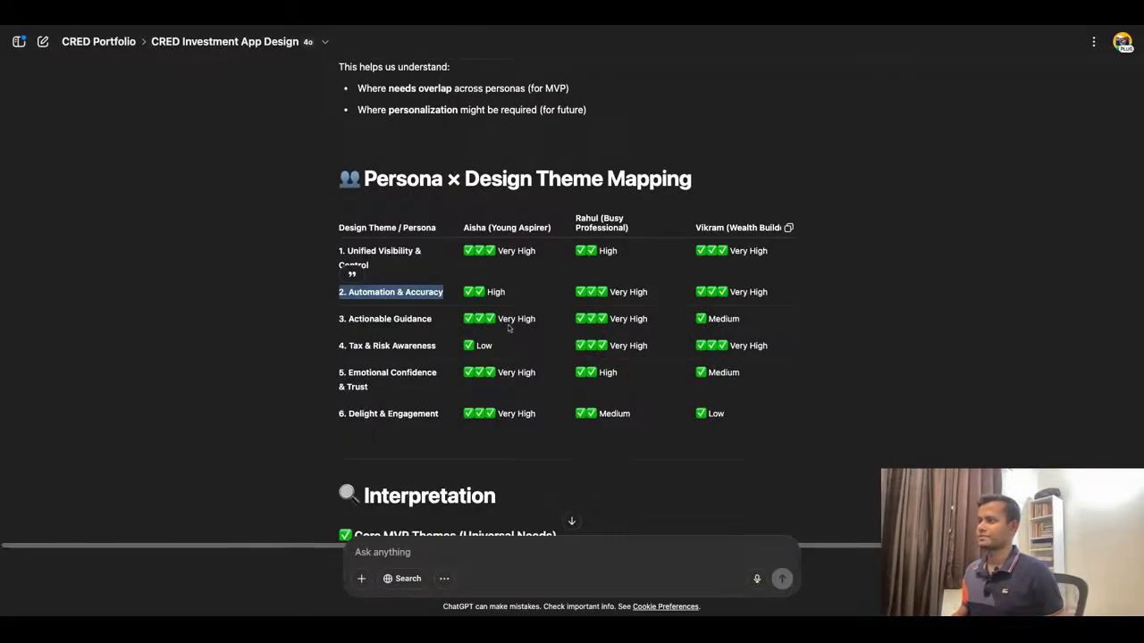
pyautogui.doubleClick(495, 292)
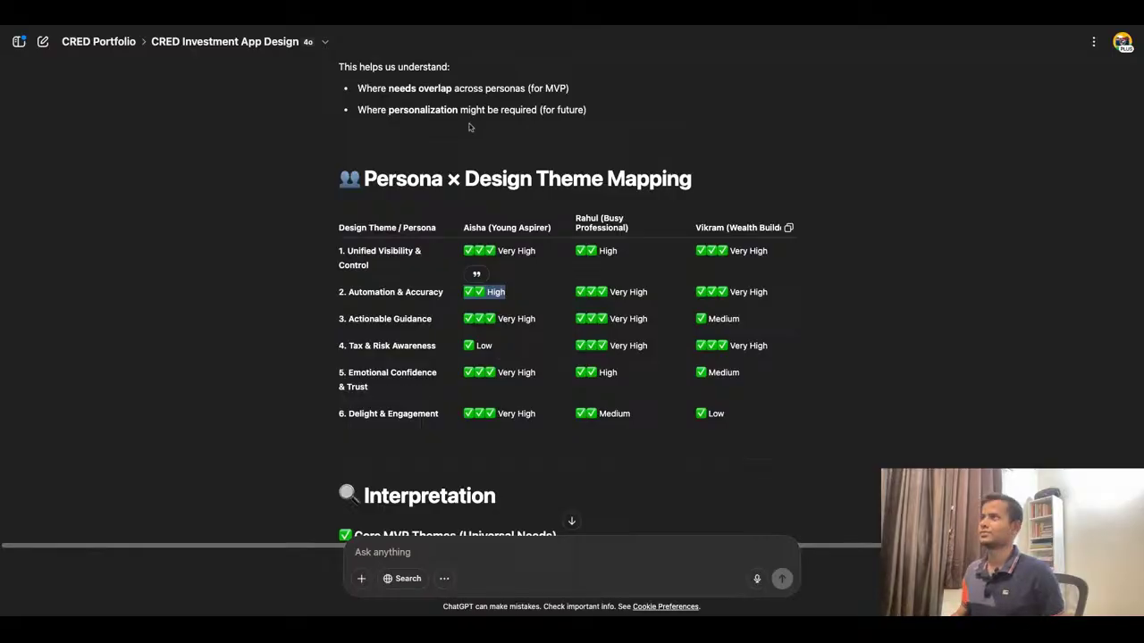
pyautogui.press('super+Tab')
pyautogui.click(435, 389)
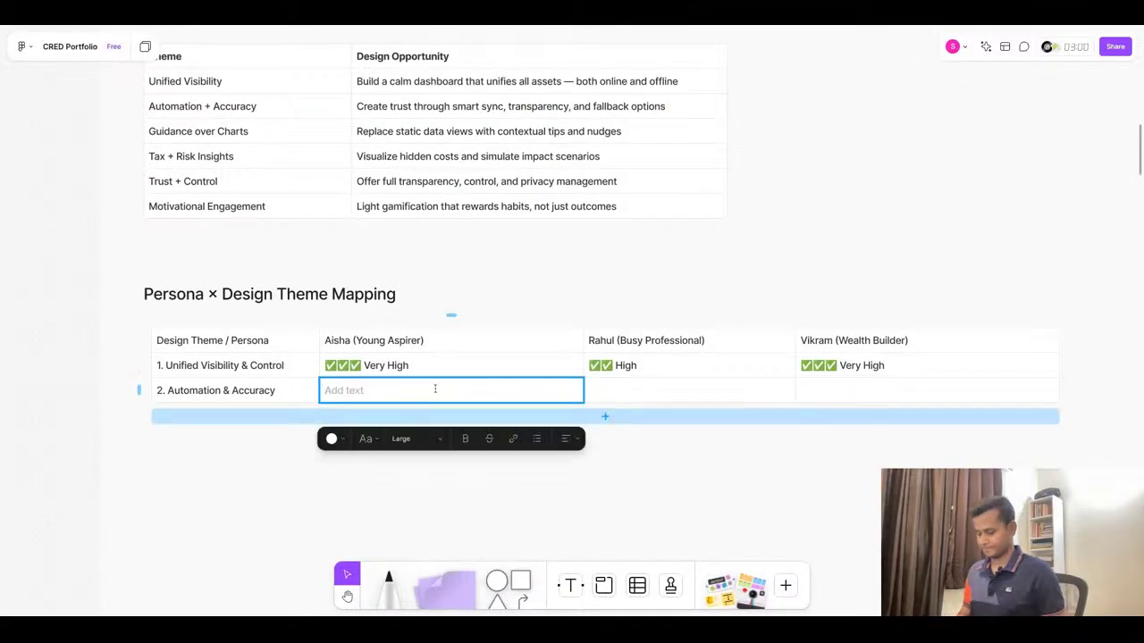
pyautogui.write('✅✅ High')
# Copy the Busy Professional rating "✅✅✅ Very High" for Automation & Accuracy from the ChatGPT mapping table
pyautogui.press('super+Tab')
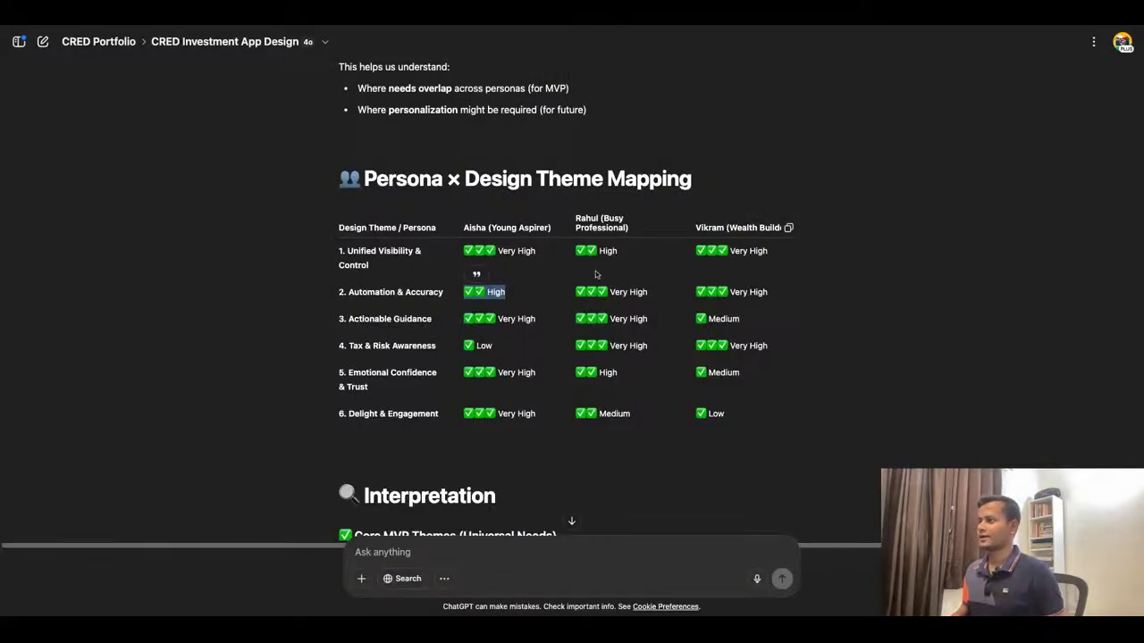
pyautogui.tripleClick(605, 288)
pyautogui.press('super+c')
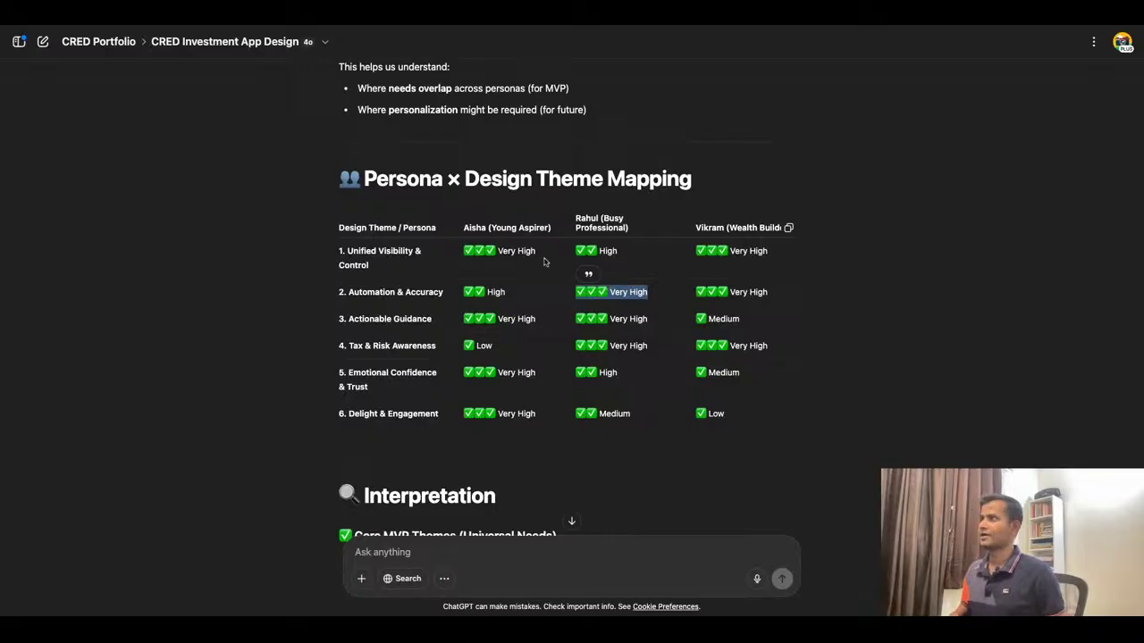
# Switch to the FigJam board and paste the copied "✅✅✅ Very High" into the Automation & Accuracy cell for the Busy Professional
pyautogui.press('super+Tab')
pyautogui.click(688, 391)
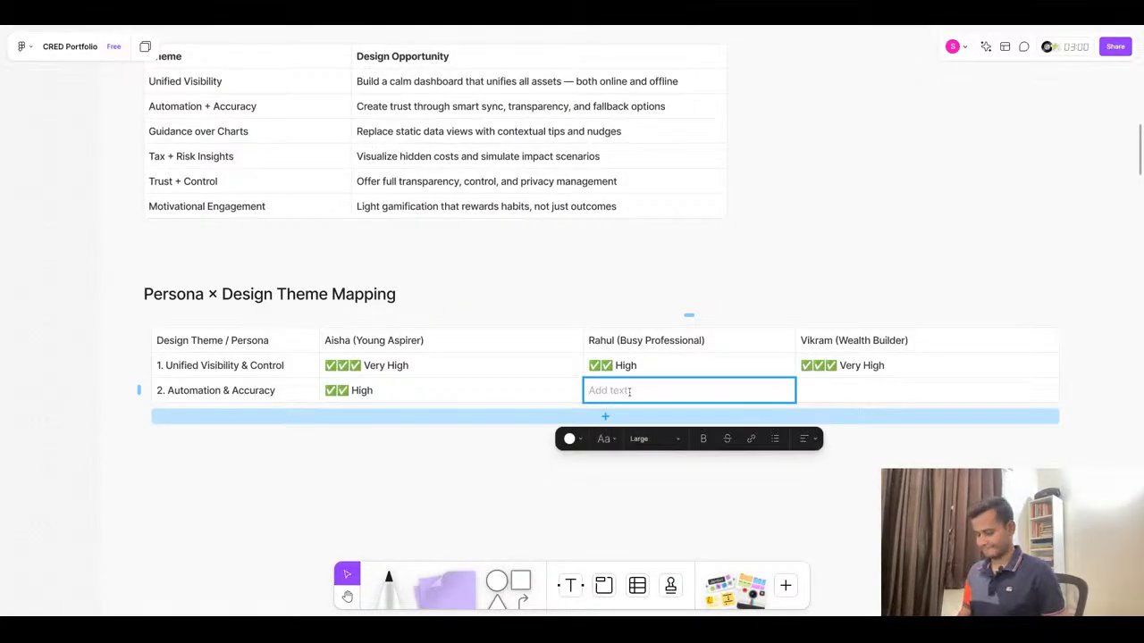
pyautogui.press('super+v')
# Copy the Wealth Builder's Automation & Accuracy rating, "✅✅✅ Very High", from the ChatGPT table into the matching FigJam cell
pyautogui.press('super+Tab')
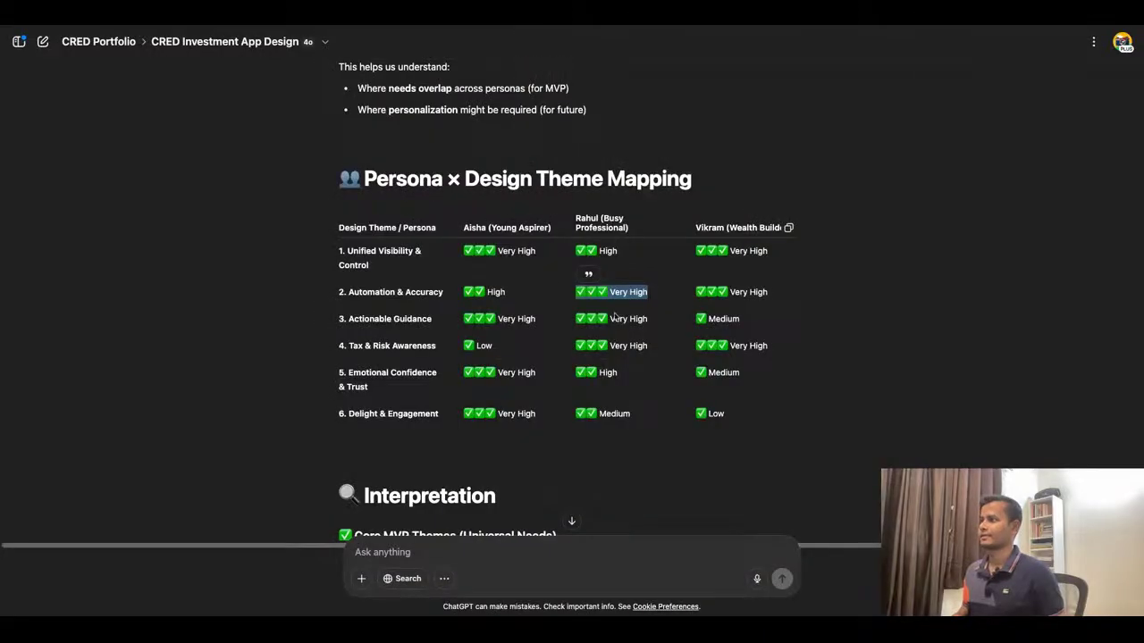
pyautogui.click(752, 292)
pyautogui.tripleClick(752, 291)
pyautogui.hotkey('ctrl', 'c')
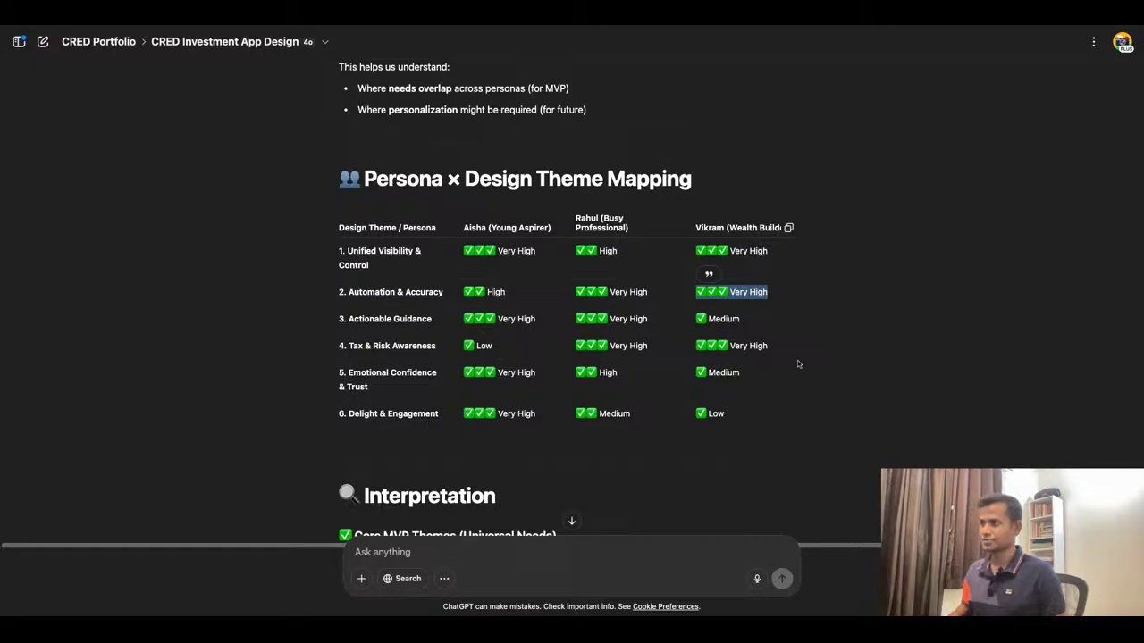
pyautogui.press('super+Tab')
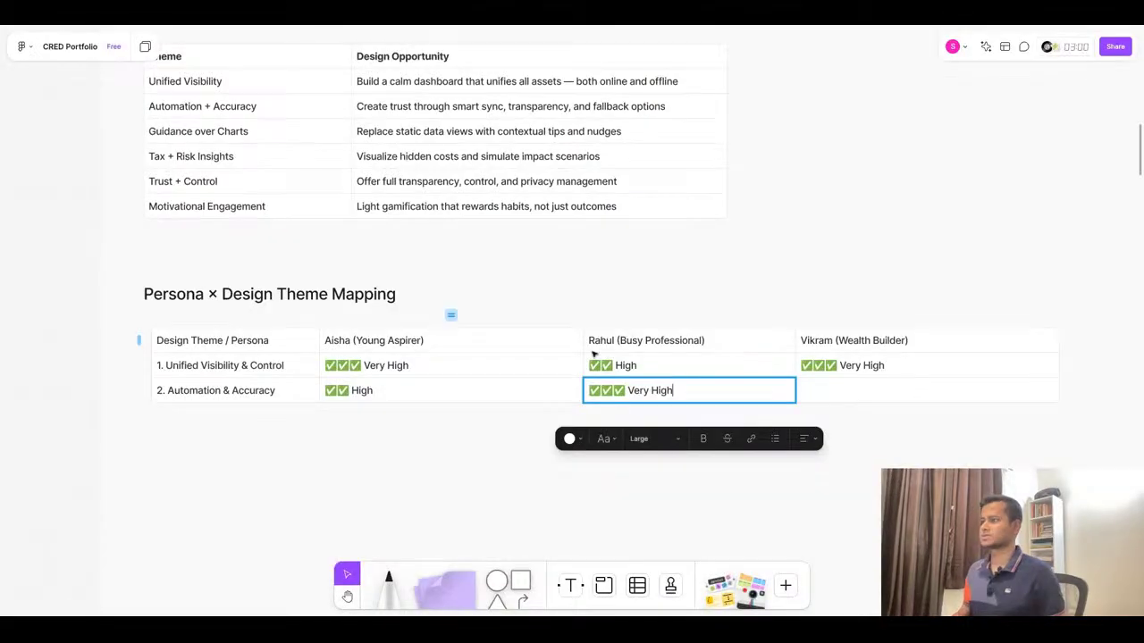
pyautogui.click(870, 388)
pyautogui.hotkey('ctrl', 'v')
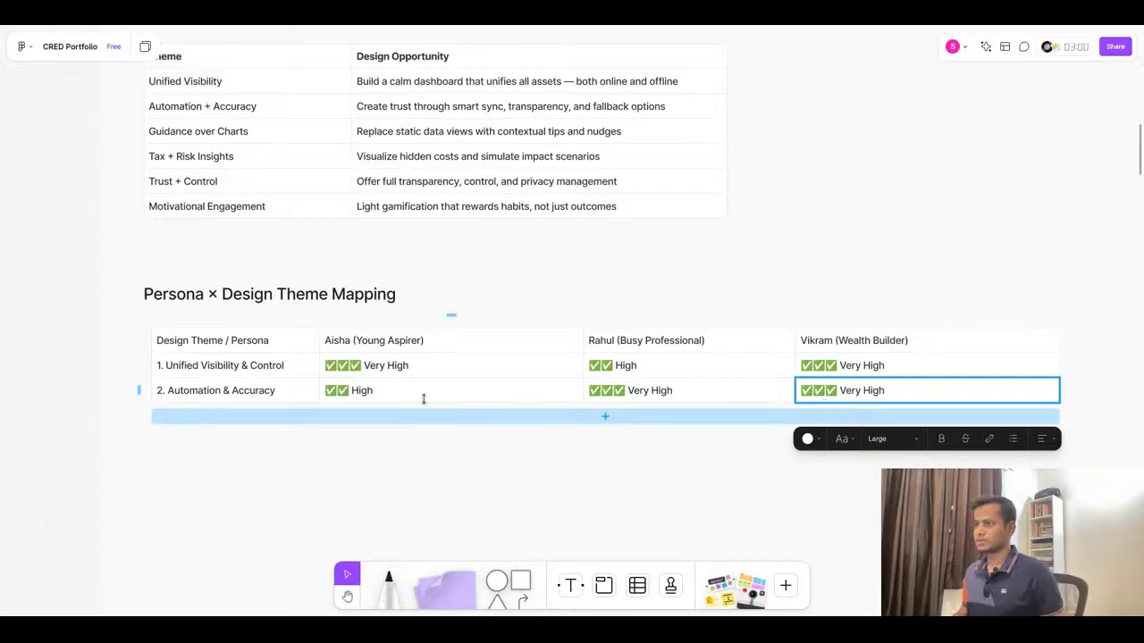
# Copy the theme label "3. Actionable Guidance" from the ChatGPT mapping table
pyautogui.press('super+Tab')
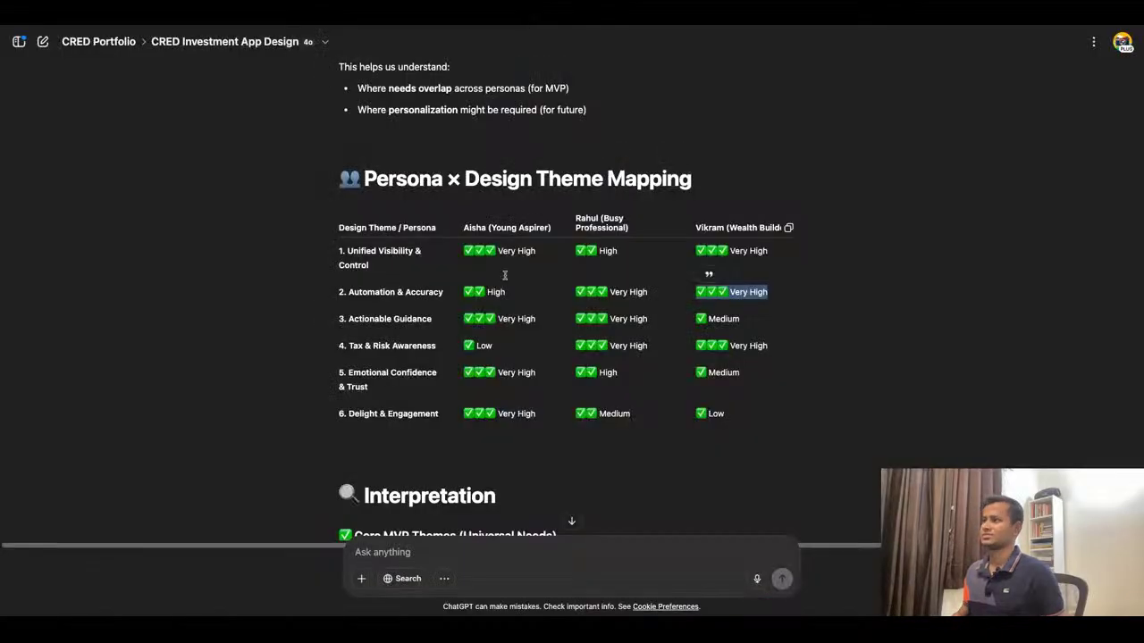
pyautogui.moveTo(432, 319); pyautogui.dragTo(339, 319)
pyautogui.hotkey('ctrl', 'c')
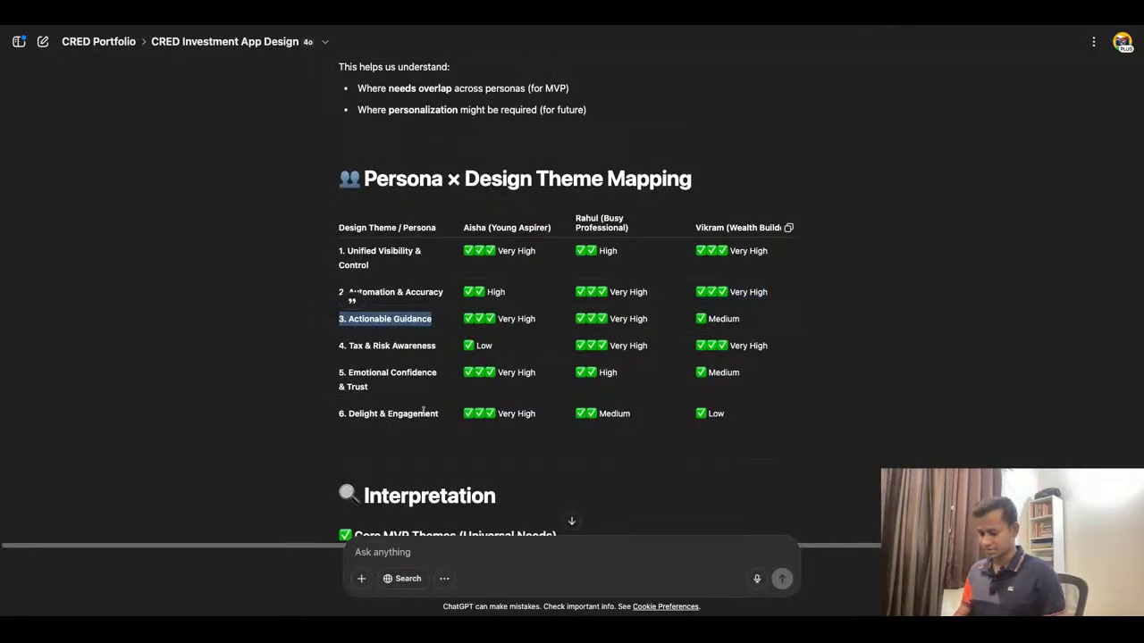
# Add five empty rows below Automation & Accuracy in the FigJam Persona × Design Theme Mapping table
pyautogui.press('super+Tab')
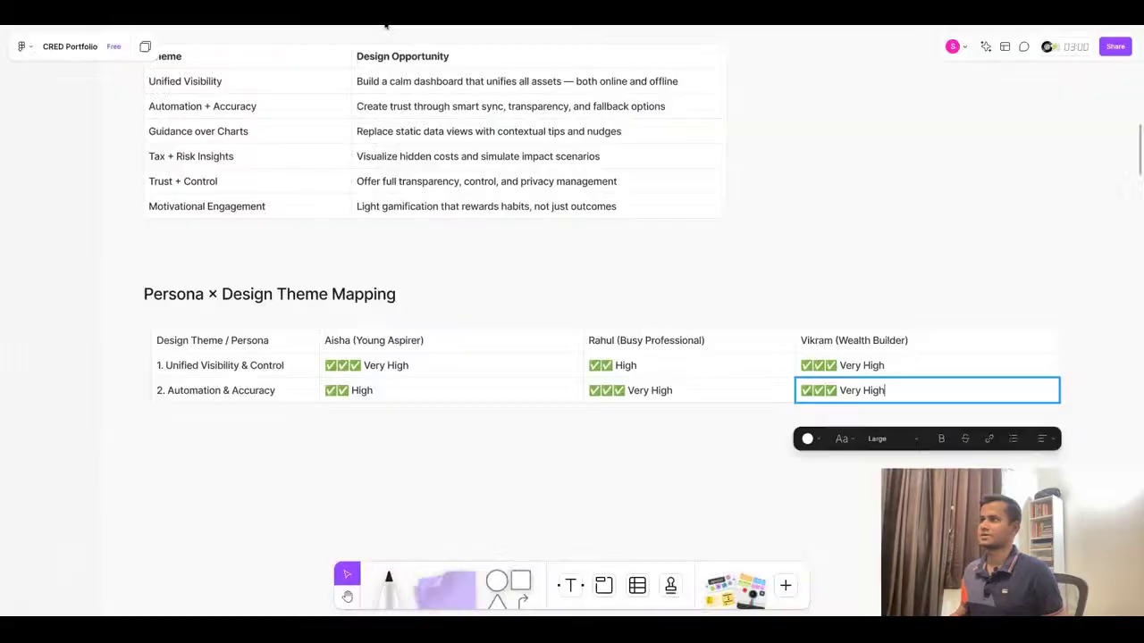
pyautogui.click(385, 416)
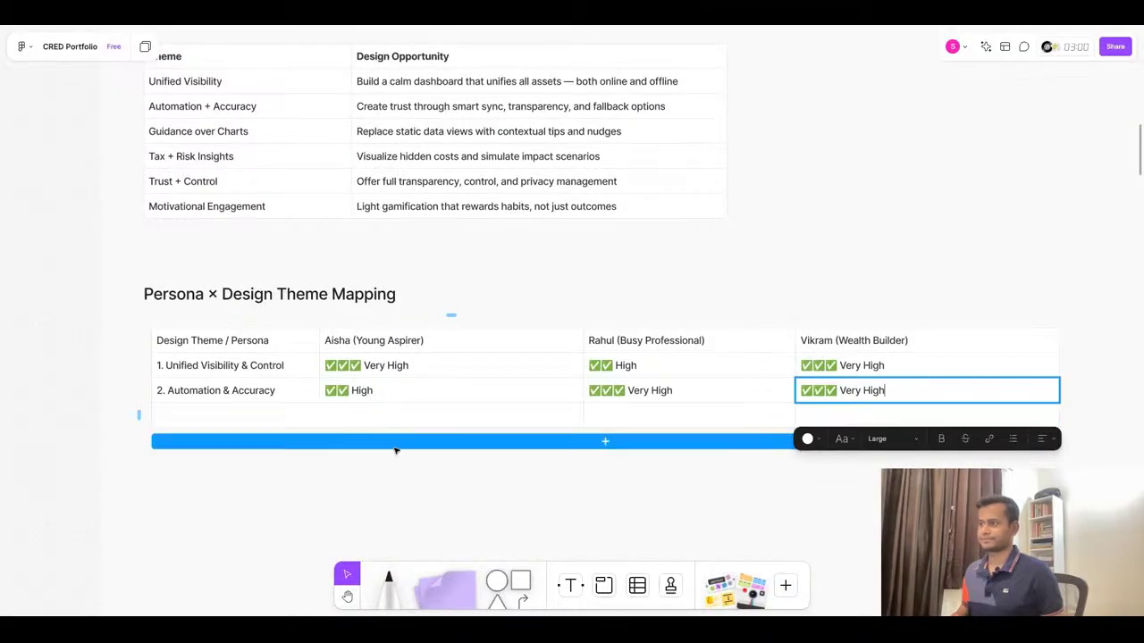
pyautogui.click(396, 441)
pyautogui.click(452, 466)
pyautogui.click(459, 488)
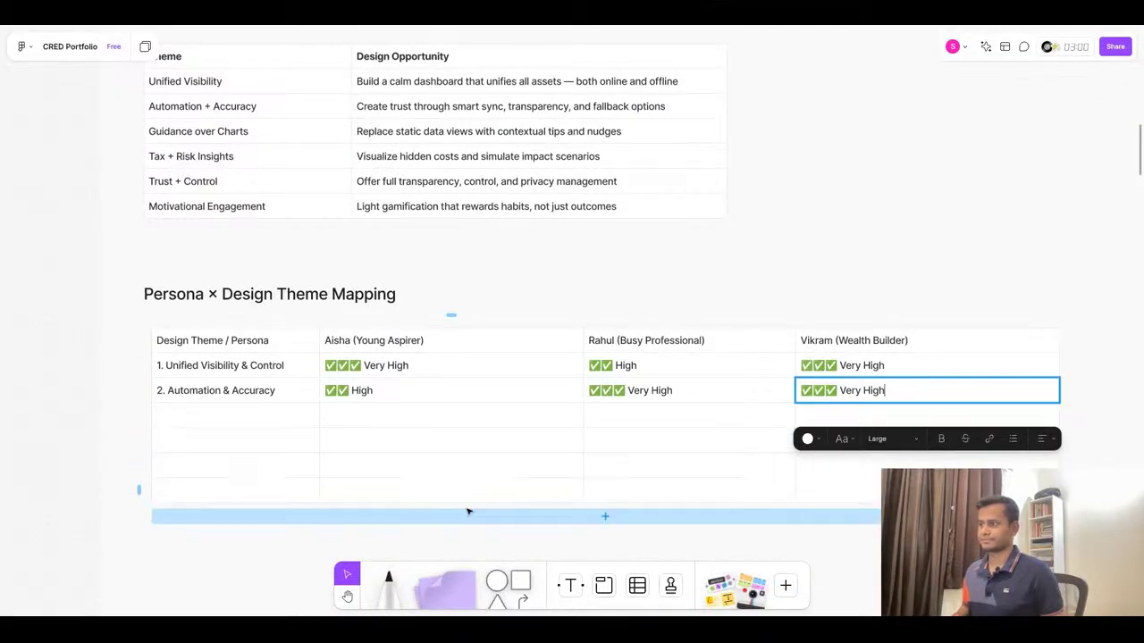
pyautogui.click(470, 516)
# Fill the first empty row with "3. Actionable Guidance" and the Young Aspirer rating "✅✅✅ Very High" copied from ChatGPT
pyautogui.click(267, 415)
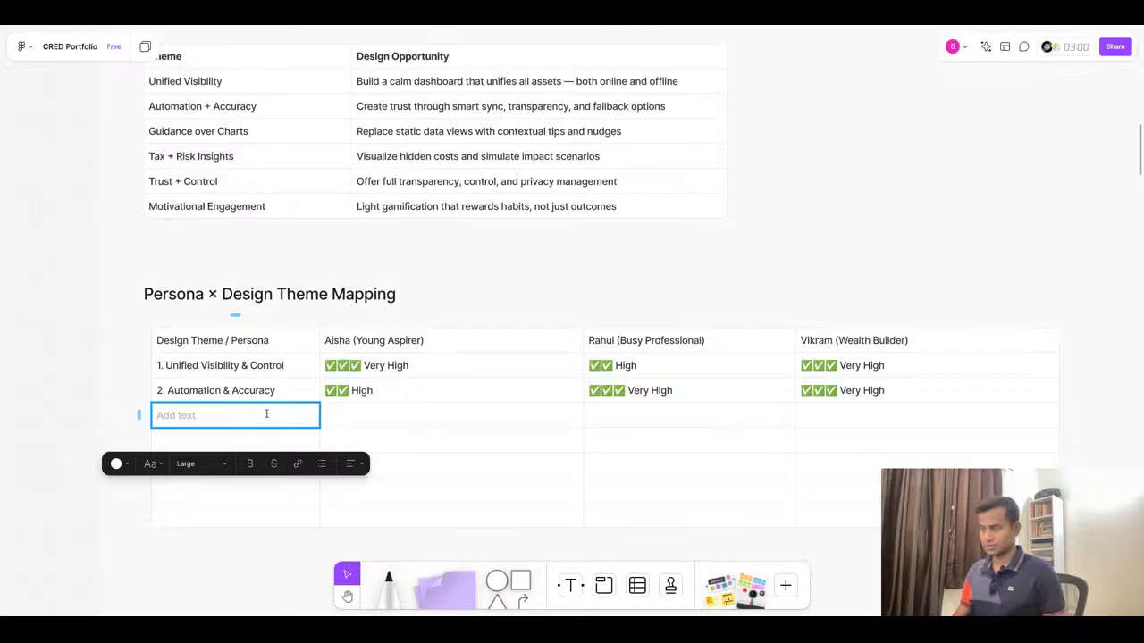
pyautogui.hotkey('ctrl', 'v')
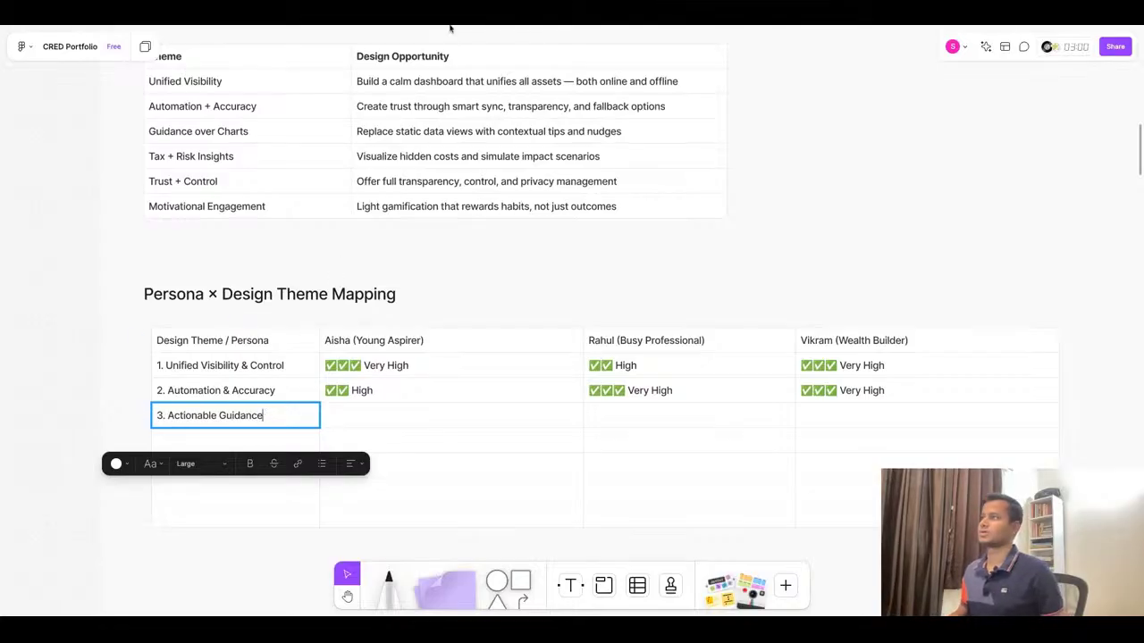
pyautogui.press('super+Tab')
pyautogui.moveTo(536, 319); pyautogui.dragTo(498, 323)
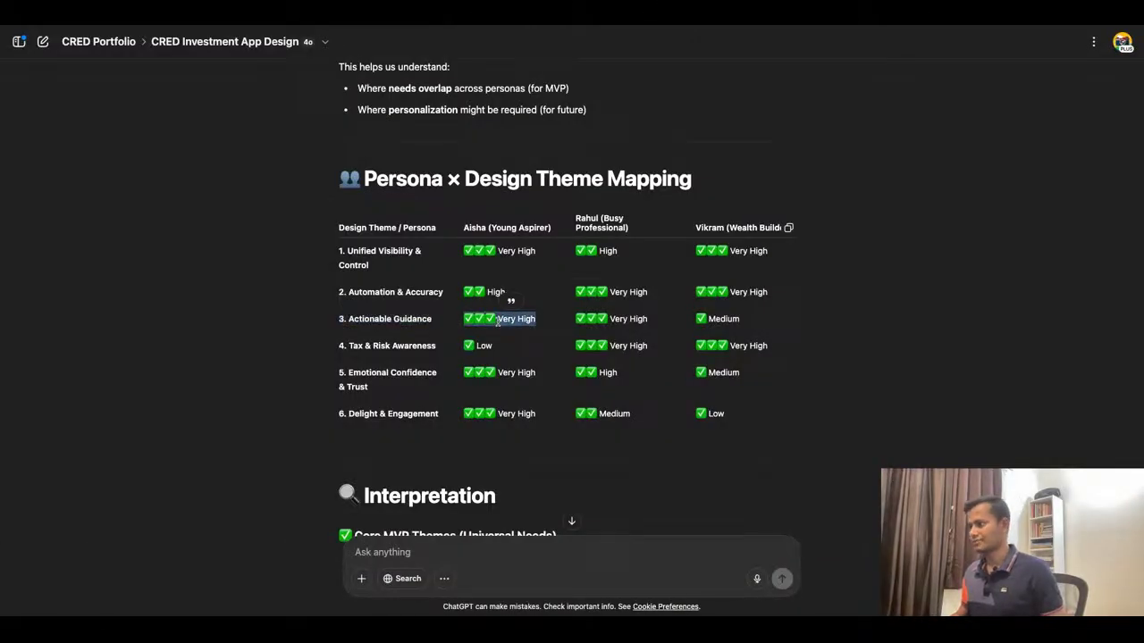
pyautogui.tripleClick(498, 321)
pyautogui.press('super+c')
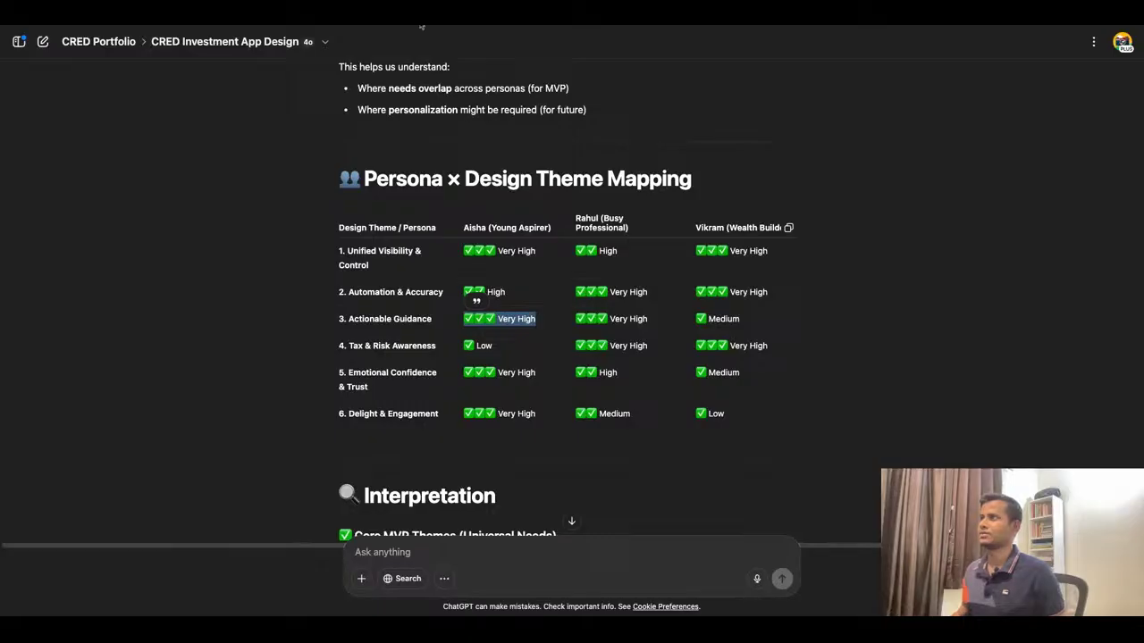
pyautogui.press('super+Tab')
pyautogui.click(414, 417)
pyautogui.press('super+v')
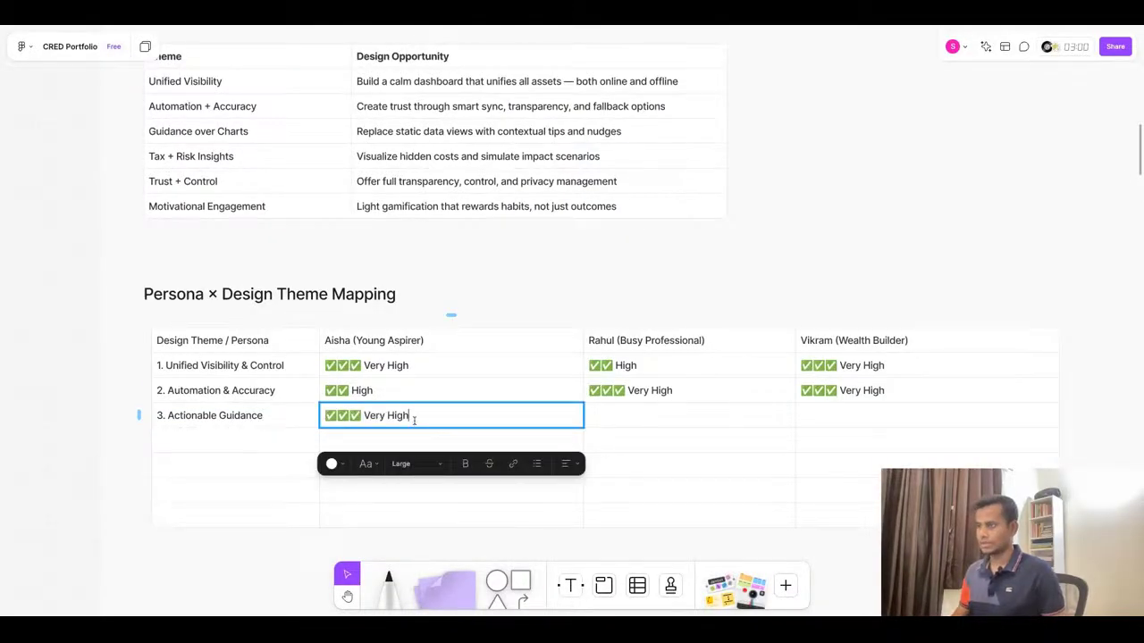
# Copy the Busy Professional's Actionable Guidance rating, "✅✅✅ Very High", from ChatGPT into the matching FigJam cell
pyautogui.press('super+Tab')
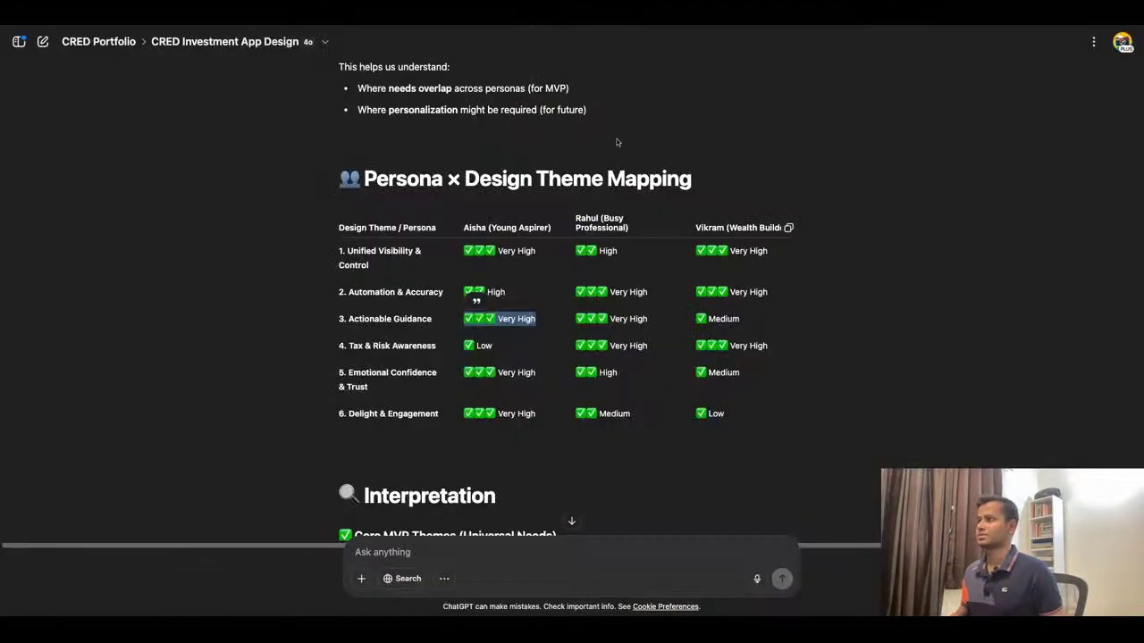
pyautogui.tripleClick(623, 314)
pyautogui.press('super+c')
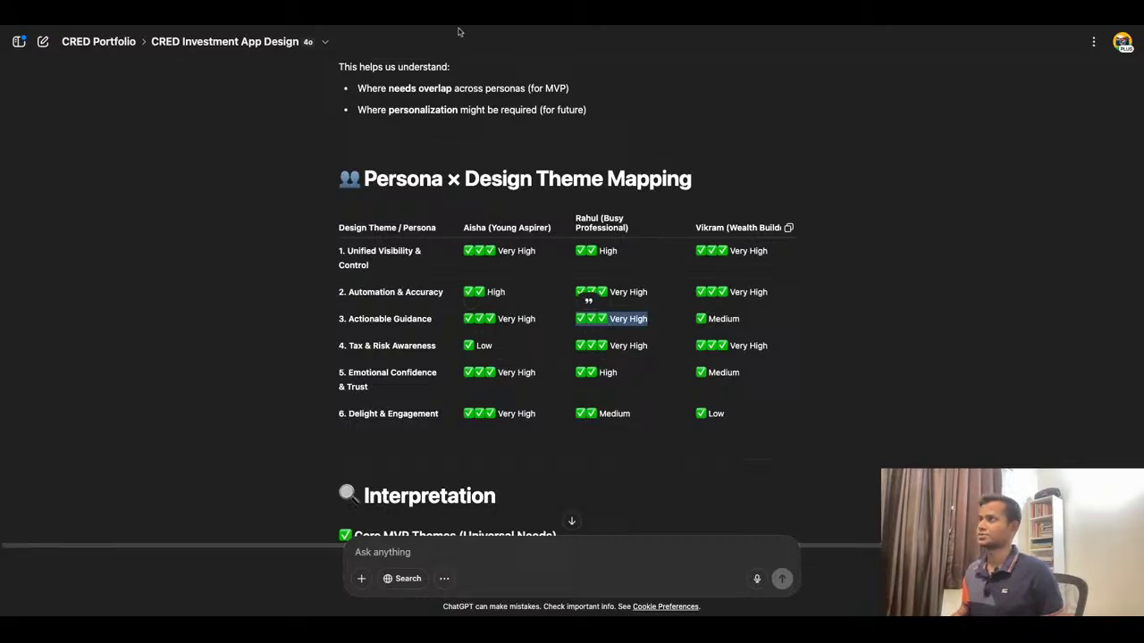
pyautogui.press('super+Tab')
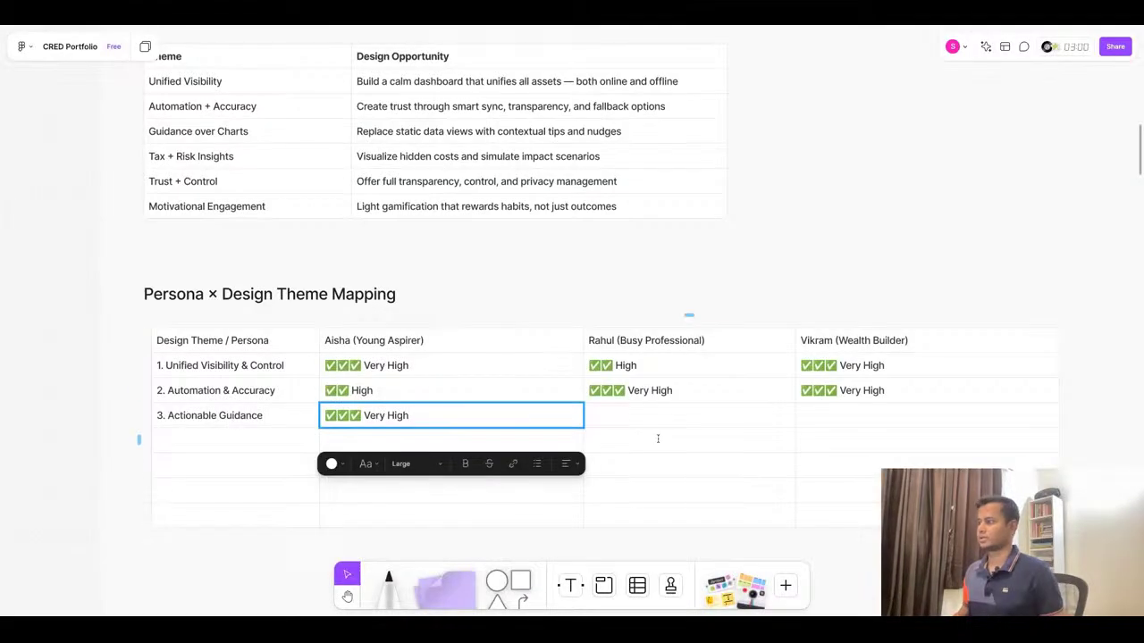
pyautogui.click(665, 390)
pyautogui.doubleClick(664, 415)
pyautogui.press('super+v')
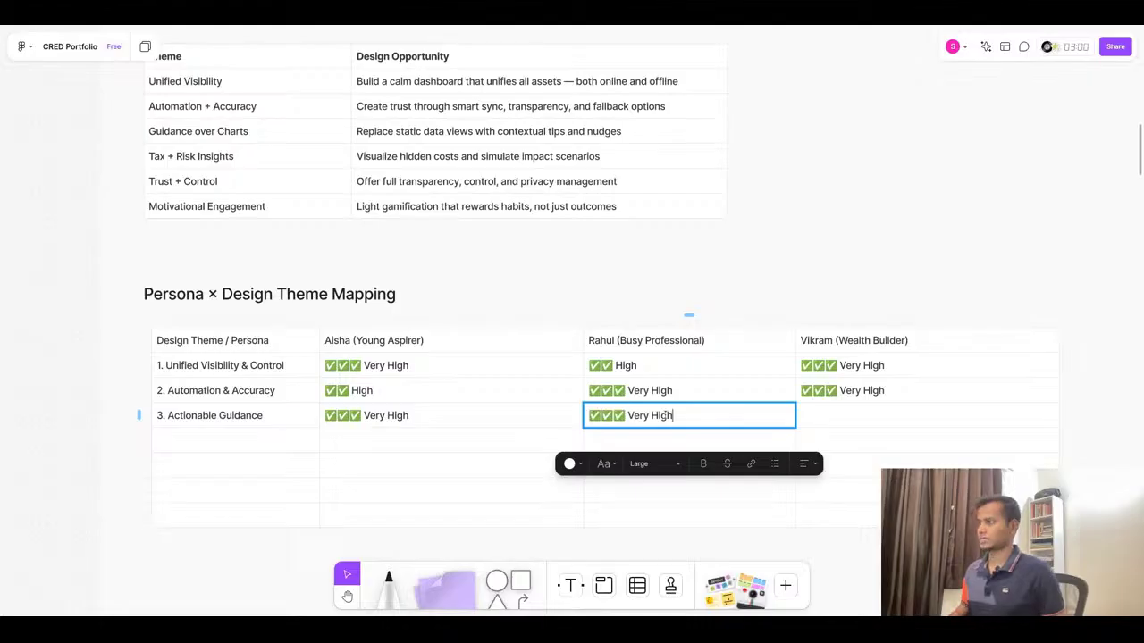
# Copy the Wealth Builder's Actionable Guidance rating, "✅ Medium", from ChatGPT into the matching FigJam cell
pyautogui.press('super+Tab')
pyautogui.moveTo(694, 319); pyautogui.dragTo(740, 319)
pyautogui.press('super+c')
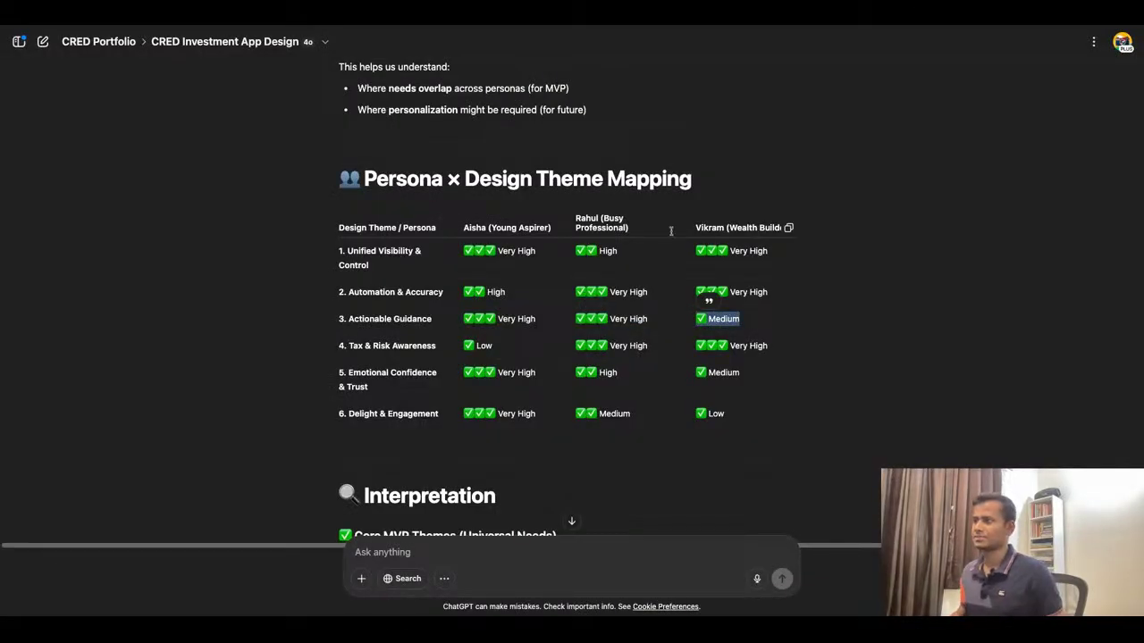
pyautogui.press('super+Tab')
pyautogui.click(860, 415)
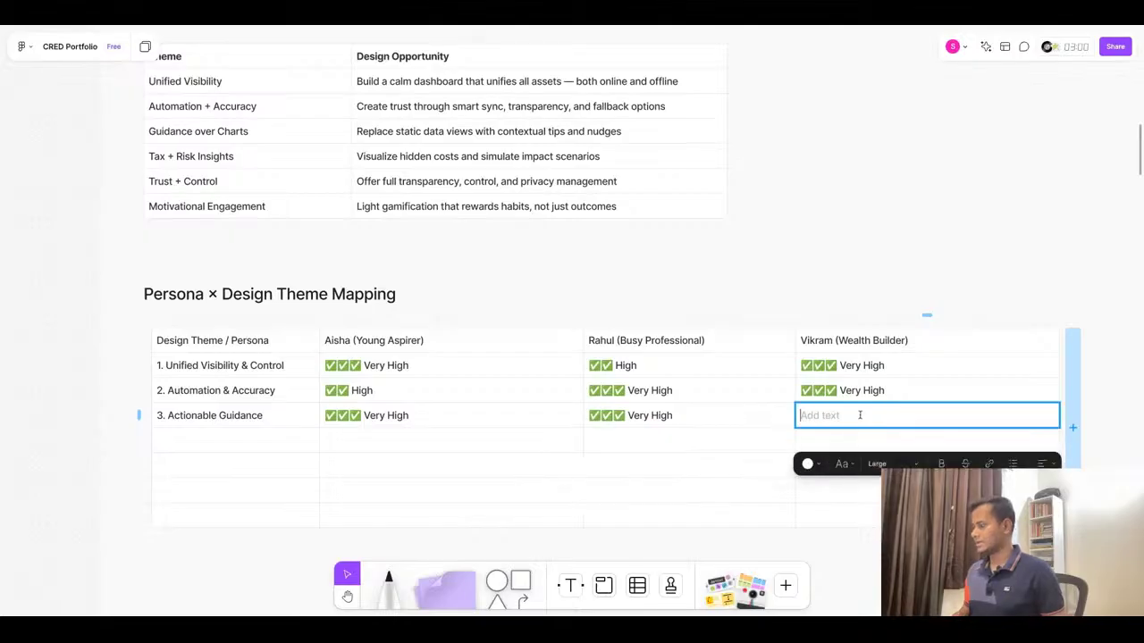
pyautogui.press('super+v')
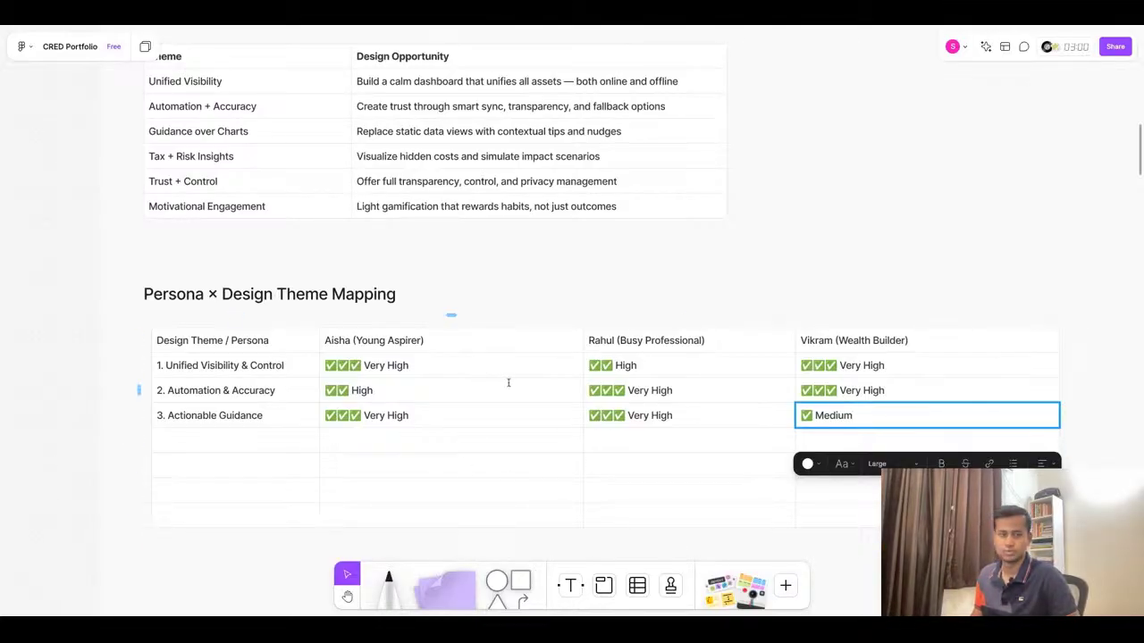
# Copy the label "4. Tax & Risk Awareness" from ChatGPT into the theme column of the next empty FigJam row
pyautogui.press('super+Tab')
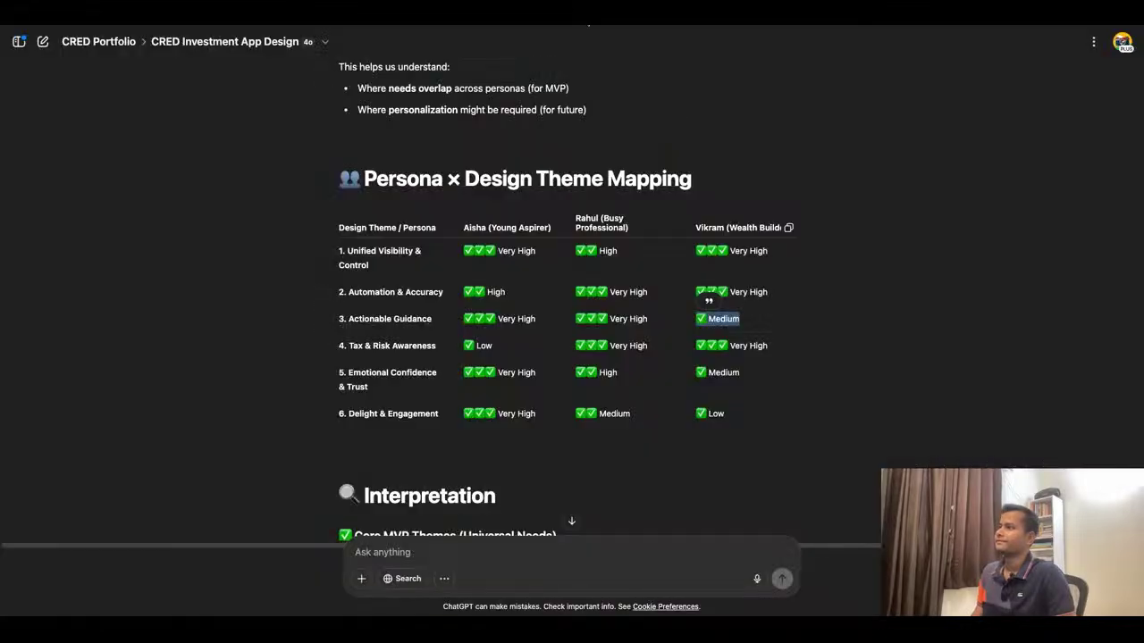
pyautogui.tripleClick(430, 346)
pyautogui.hotkey('ctrl', 'c')
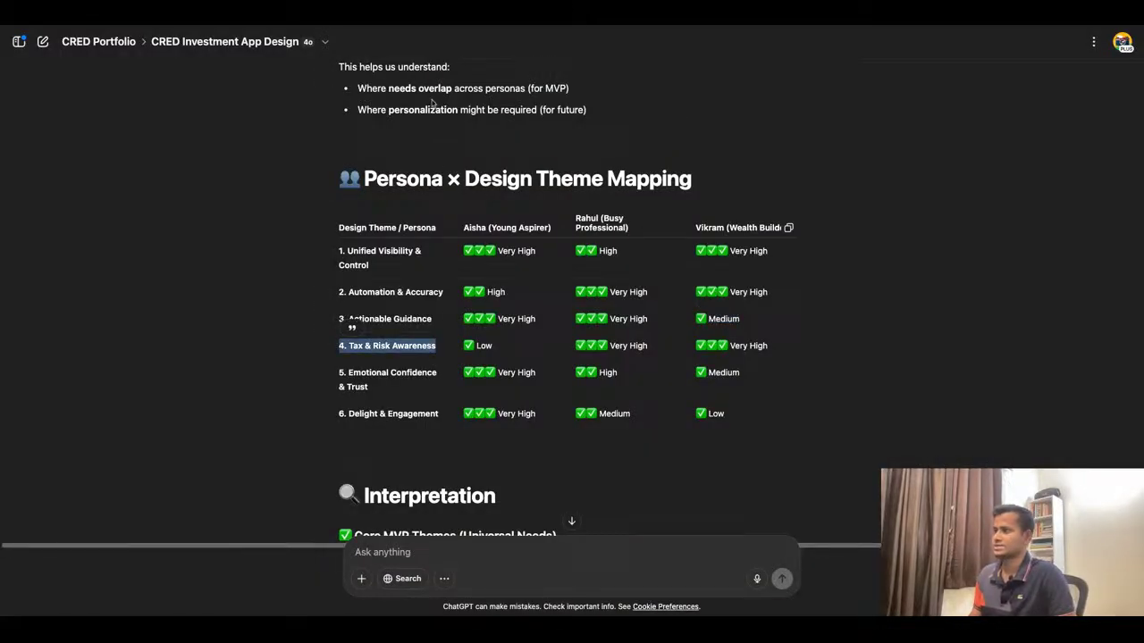
pyautogui.press('super+Tab')
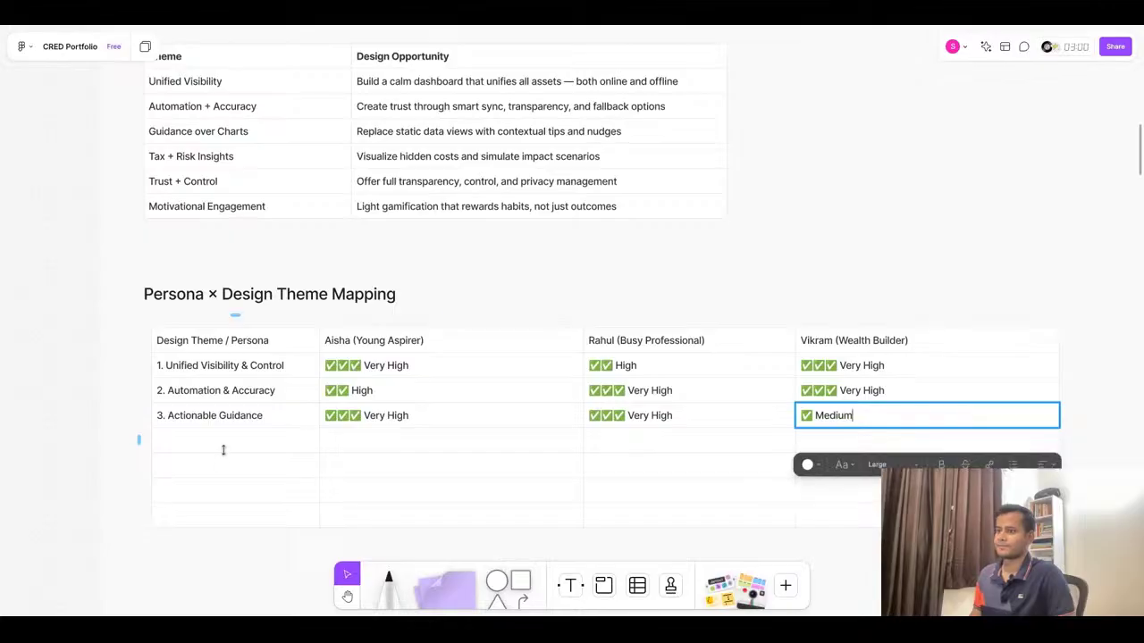
pyautogui.click(223, 447)
pyautogui.hotkey('ctrl', 'v')
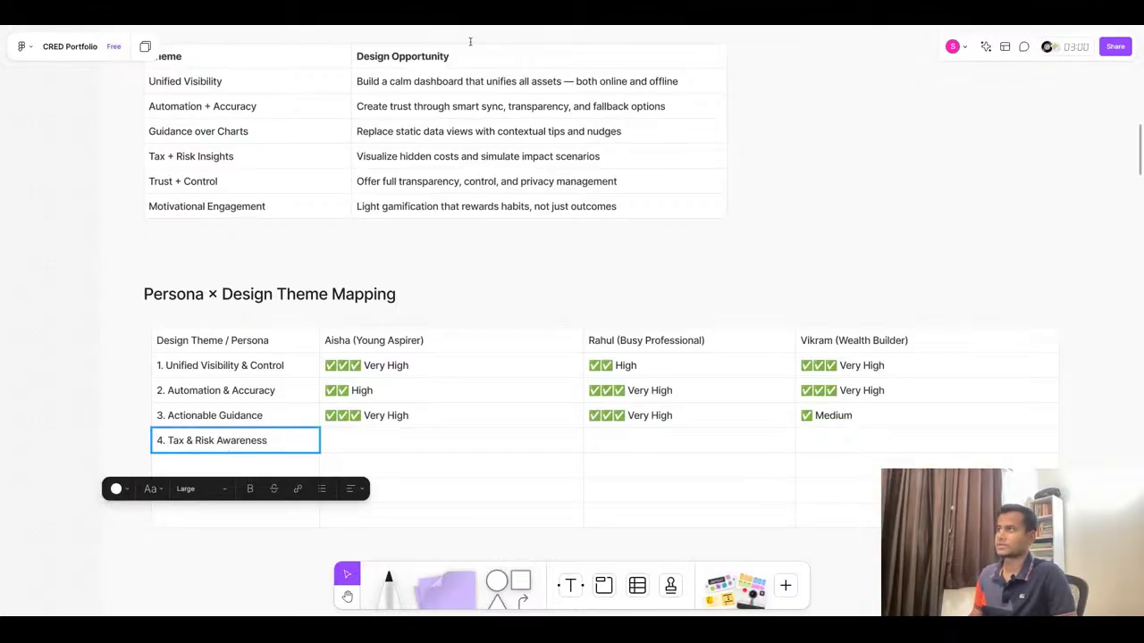
# Copy the Young Aspirer's Tax & Risk Awareness rating, "✅ Low", from ChatGPT into the matching FigJam cell
pyautogui.press('super+Tab')
pyautogui.tripleClick(484, 345)
pyautogui.hotkey('ctrl', 'c')
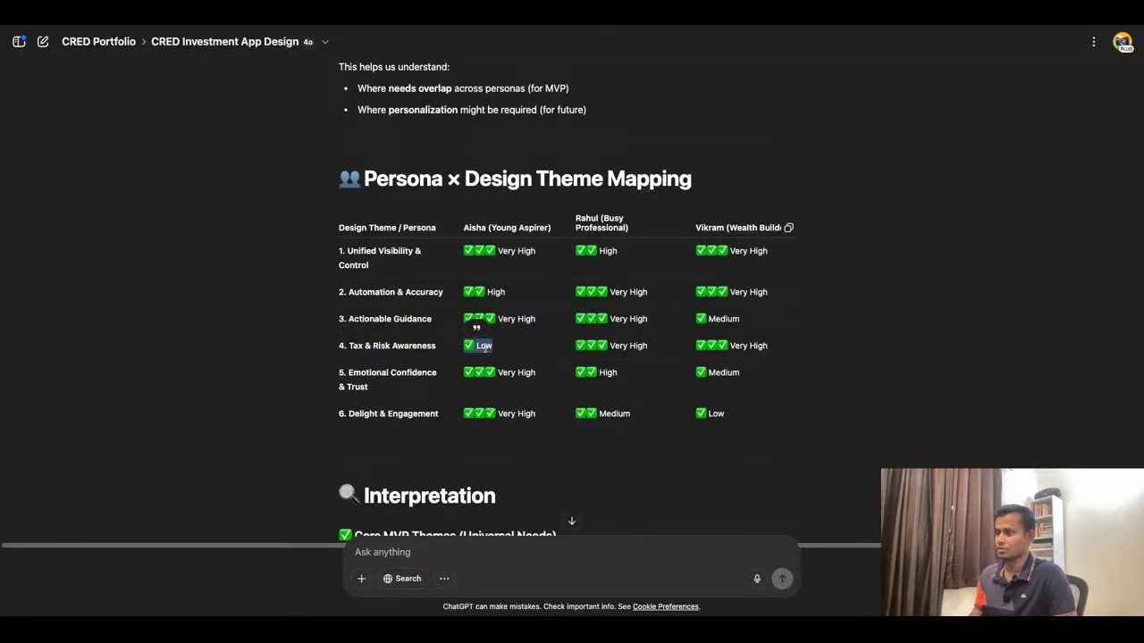
pyautogui.press('super+Tab')
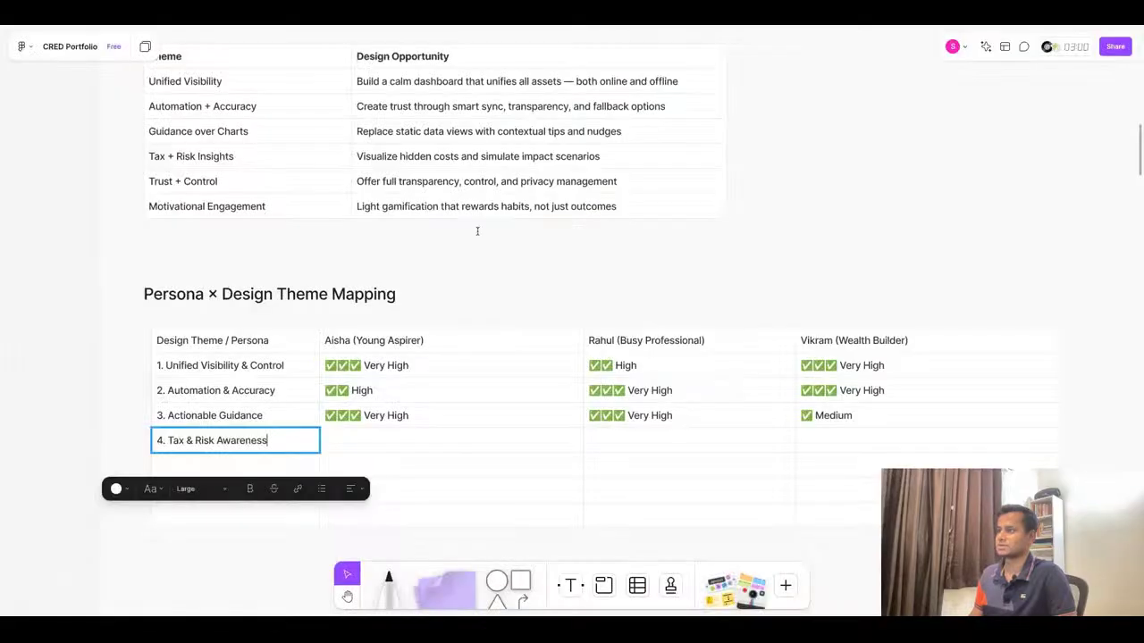
pyautogui.click(393, 437)
pyautogui.hotkey('ctrl', 'v')
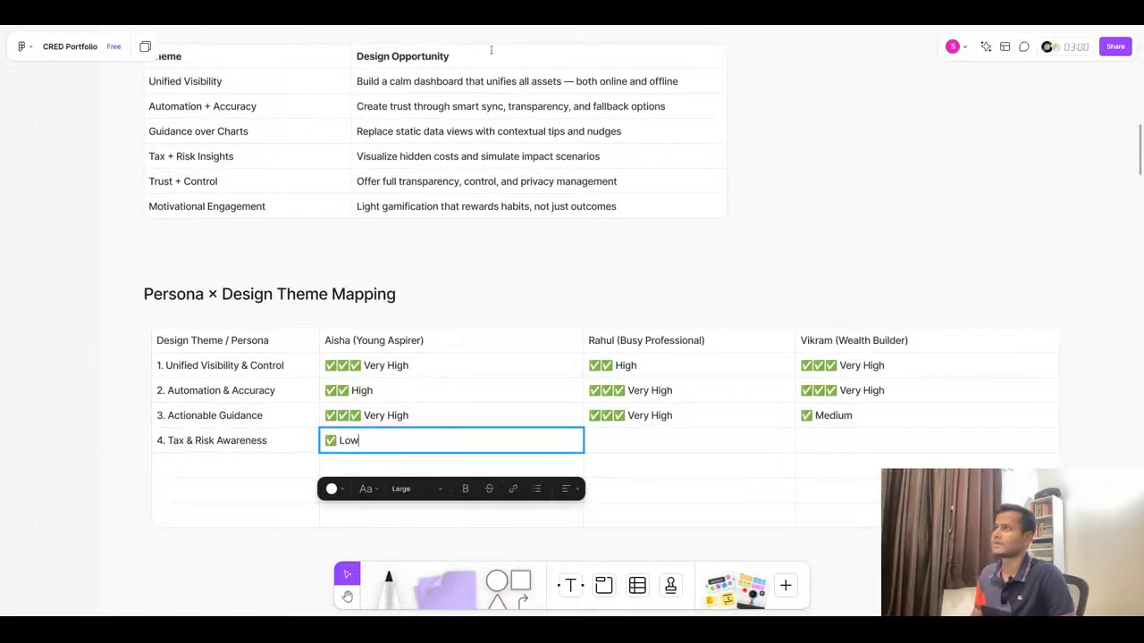
# Copy the Busy Professional's Tax & Risk Awareness rating, "✅✅✅ Very High", from ChatGPT into the matching FigJam cell
pyautogui.press('super+Tab')
pyautogui.tripleClick(612, 350)
pyautogui.hotkey('ctrl', 'c')
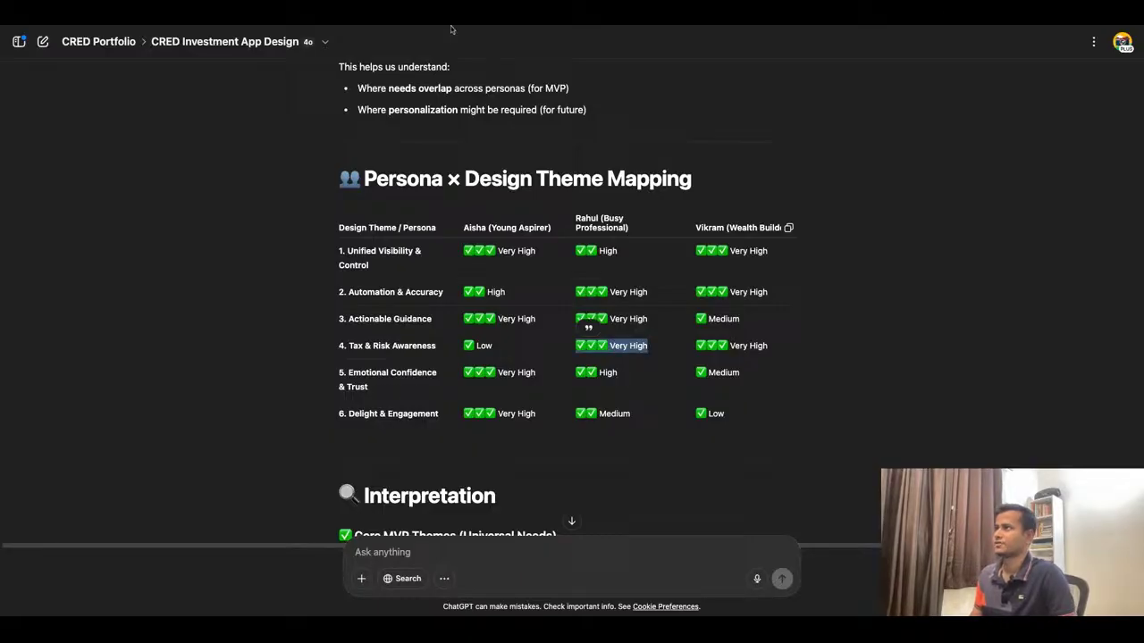
pyautogui.press('super+Tab')
pyautogui.click(633, 441)
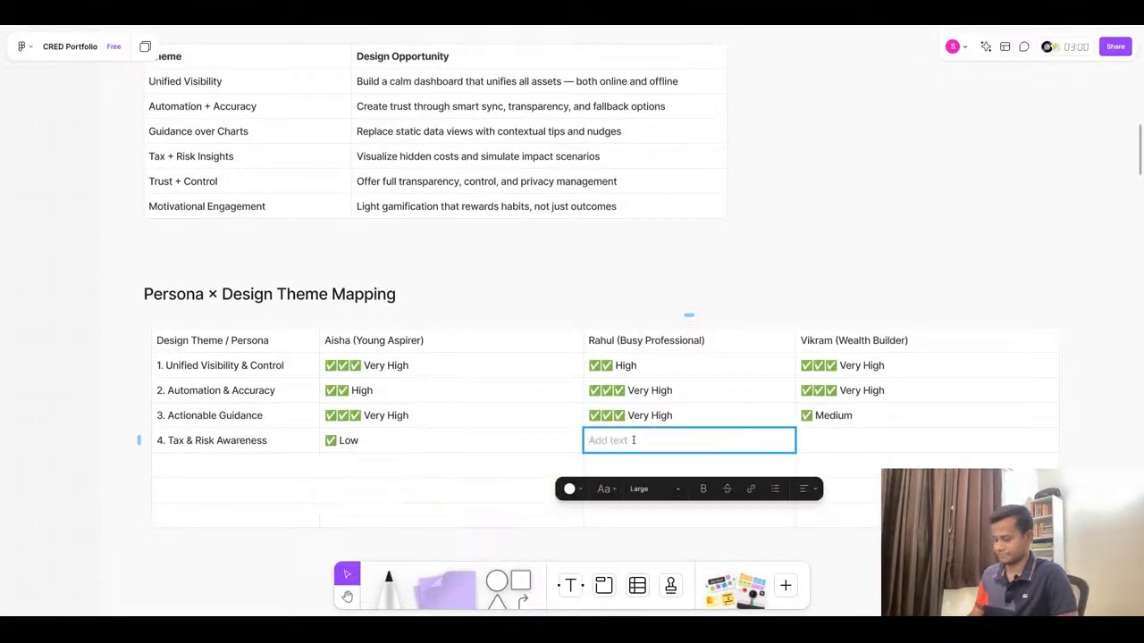
pyautogui.hotkey('ctrl', 'v')
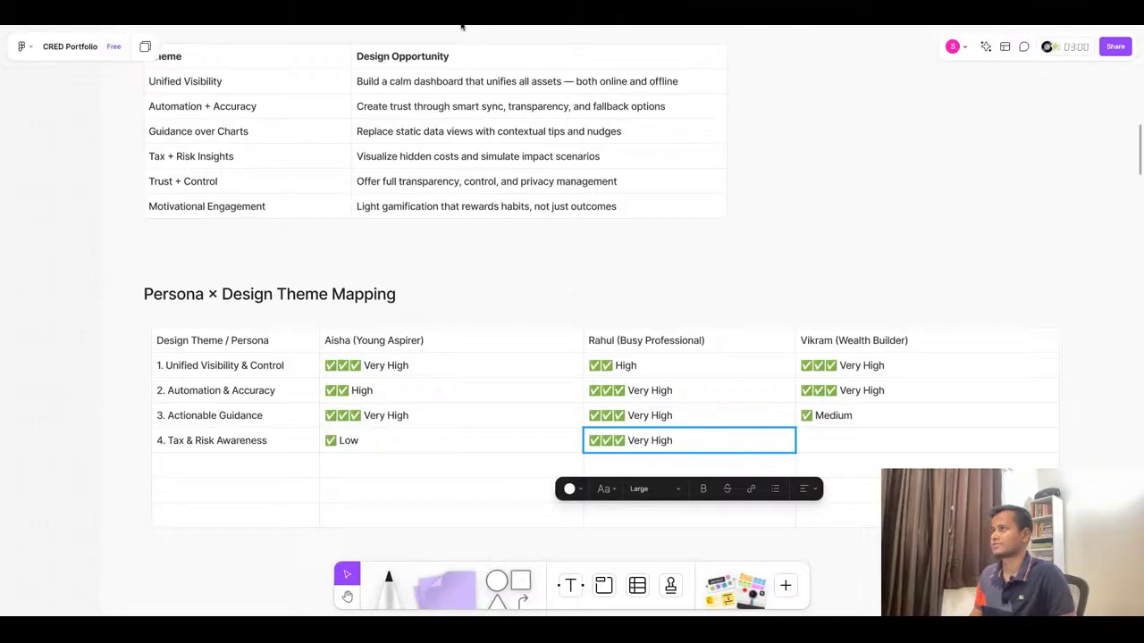
# Copy the Wealth Builder's Tax & Risk Awareness rating, "✅✅✅ Very High", from ChatGPT into the matching FigJam cell
pyautogui.press('super+Tab')
pyautogui.tripleClick(736, 348)
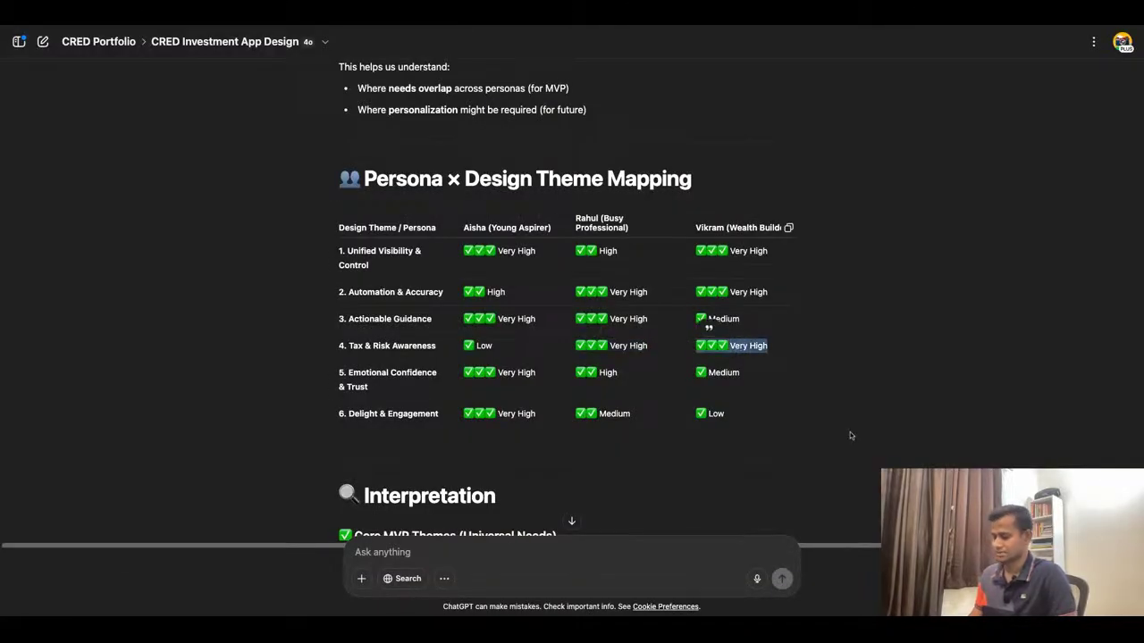
pyautogui.hotkey('ctrl', 'c')
pyautogui.press('super+Tab')
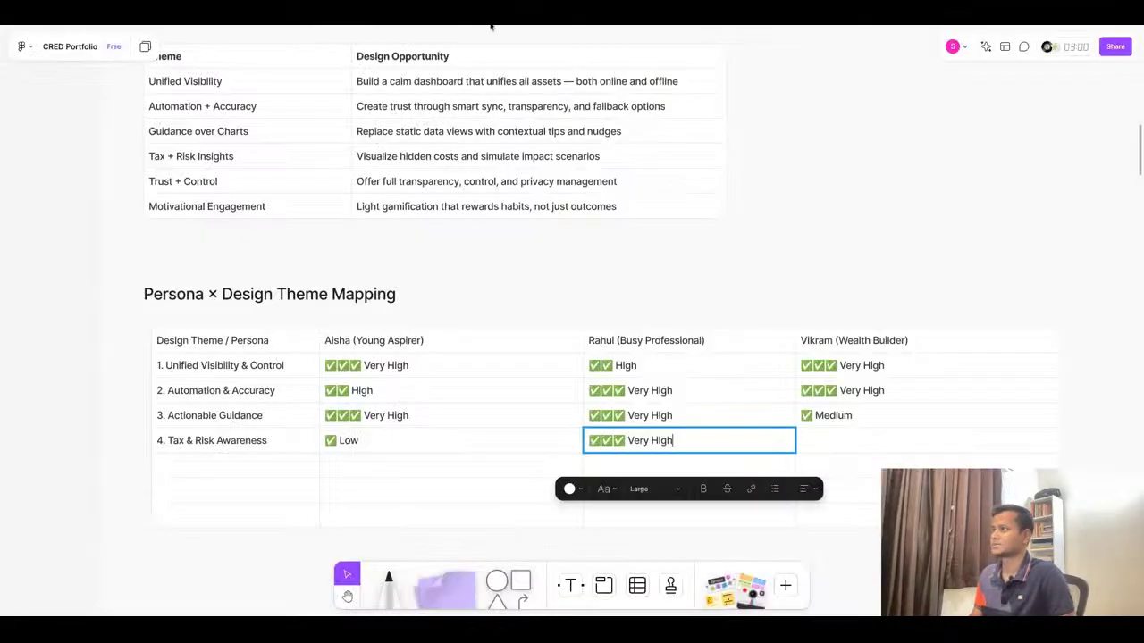
pyautogui.click(834, 438)
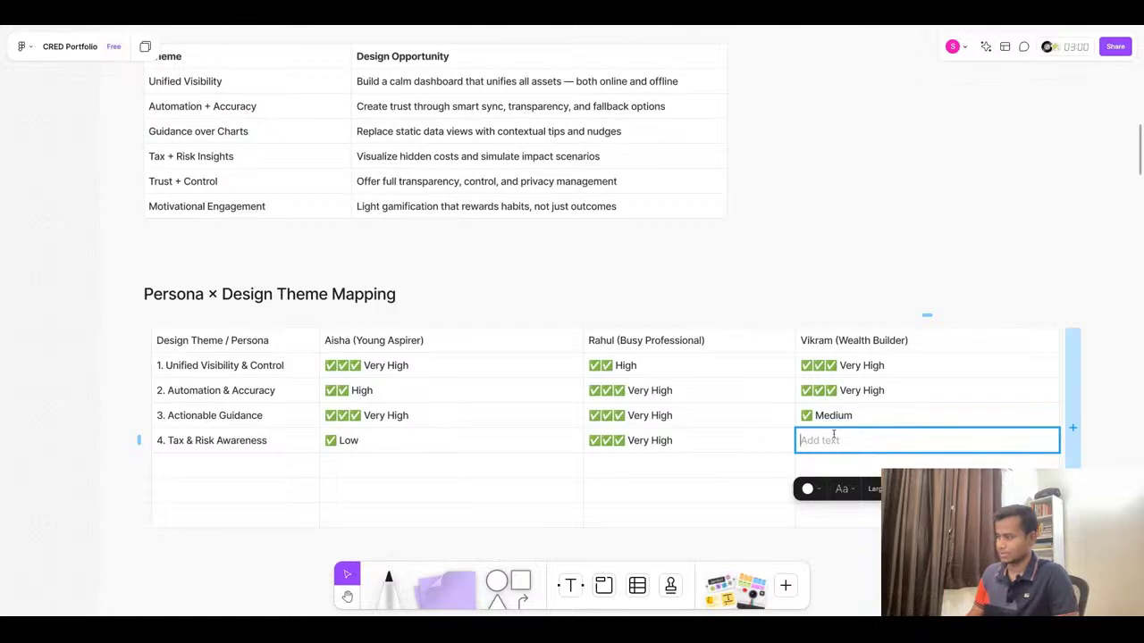
pyautogui.hotkey('ctrl', 'v')
# Copy the label "5. Emotional Confidence & Trust" from ChatGPT into the theme column of the next empty FigJam row
pyautogui.press('super+Tab')
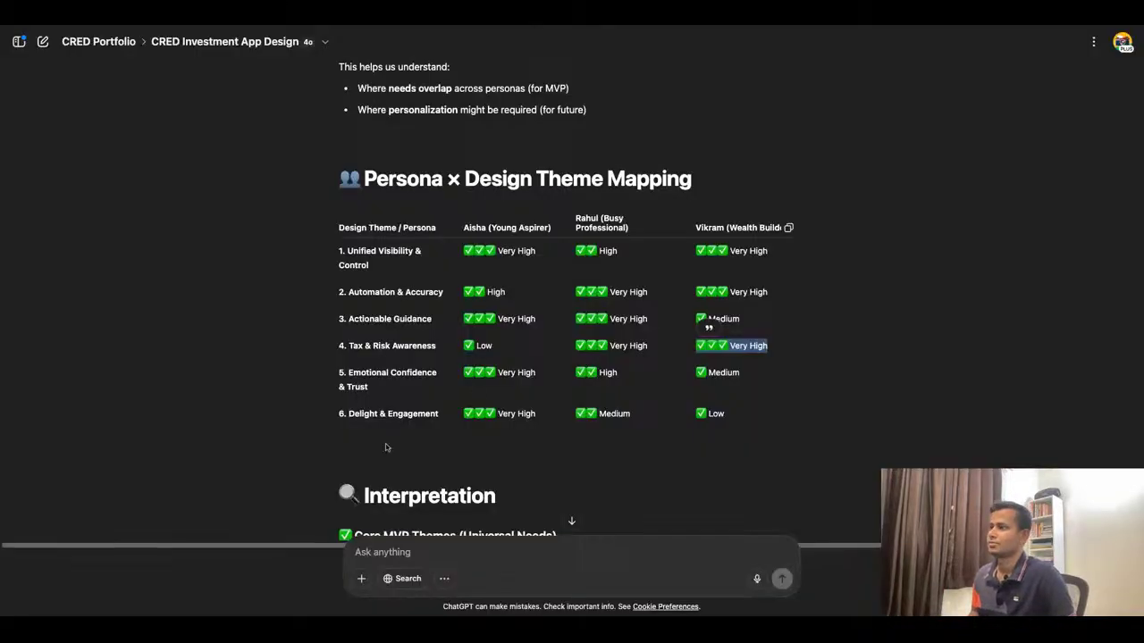
pyautogui.tripleClick(385, 379)
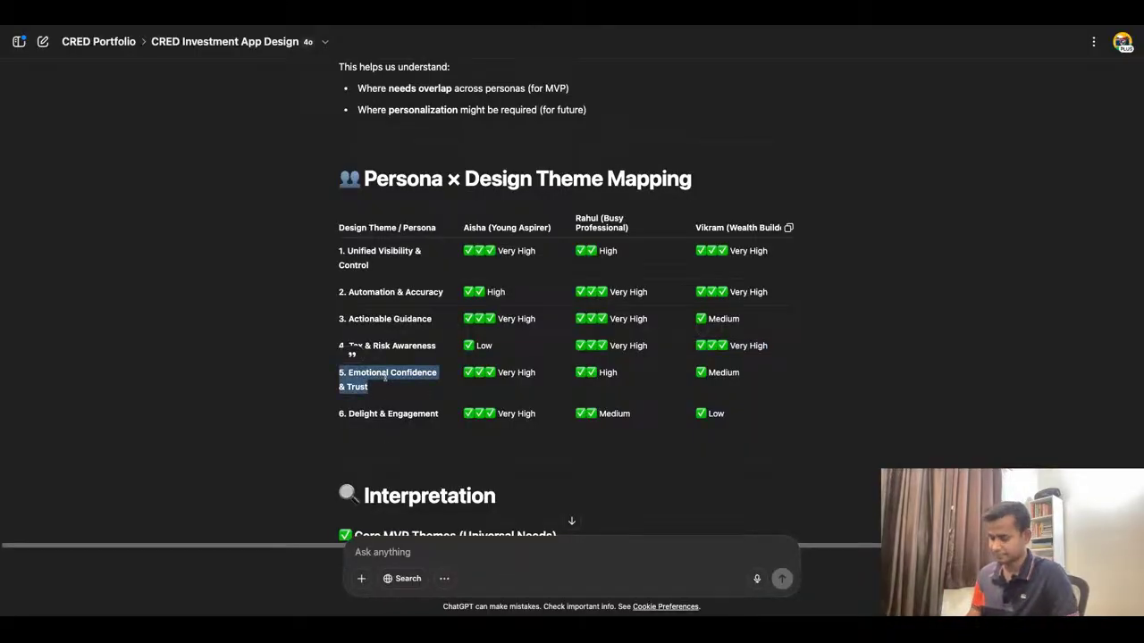
pyautogui.press('super+Tab')
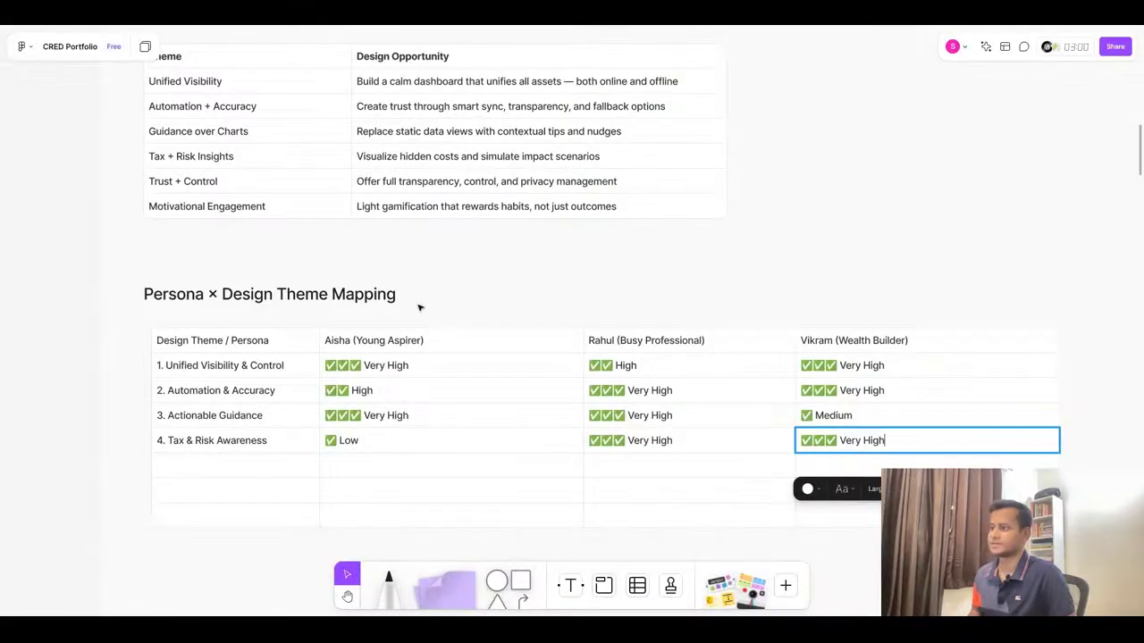
pyautogui.click(246, 465)
pyautogui.press('super+v')
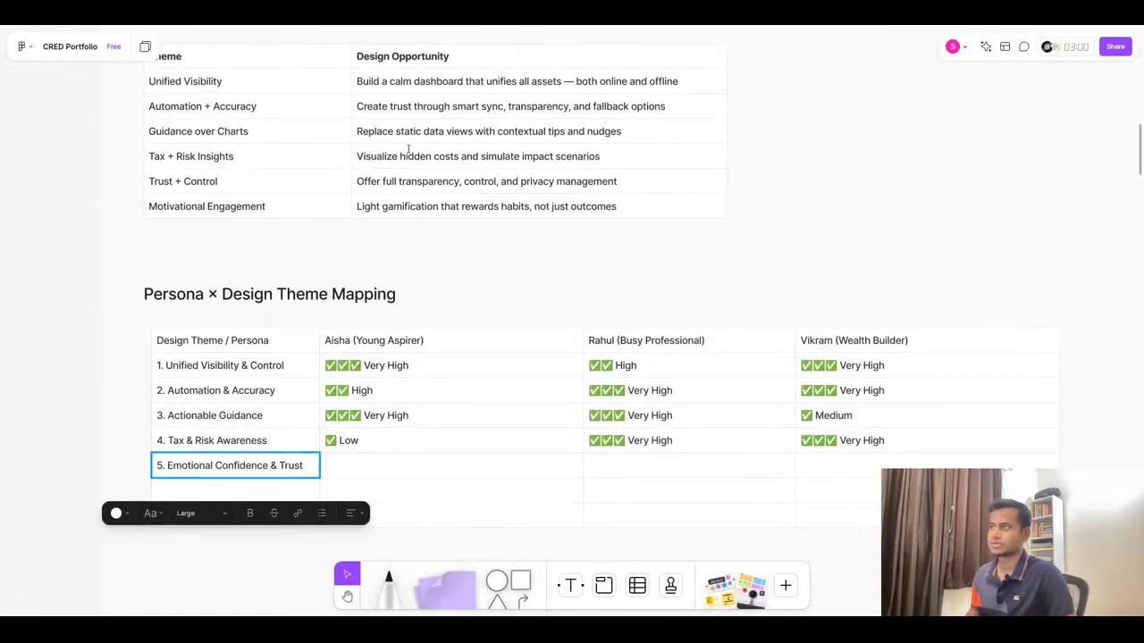
# Copy the Young Aspirer's Emotional Confidence & Trust rating, "✅✅✅ Very High", from ChatGPT into the matching FigJam cell
pyautogui.press('super+Tab')
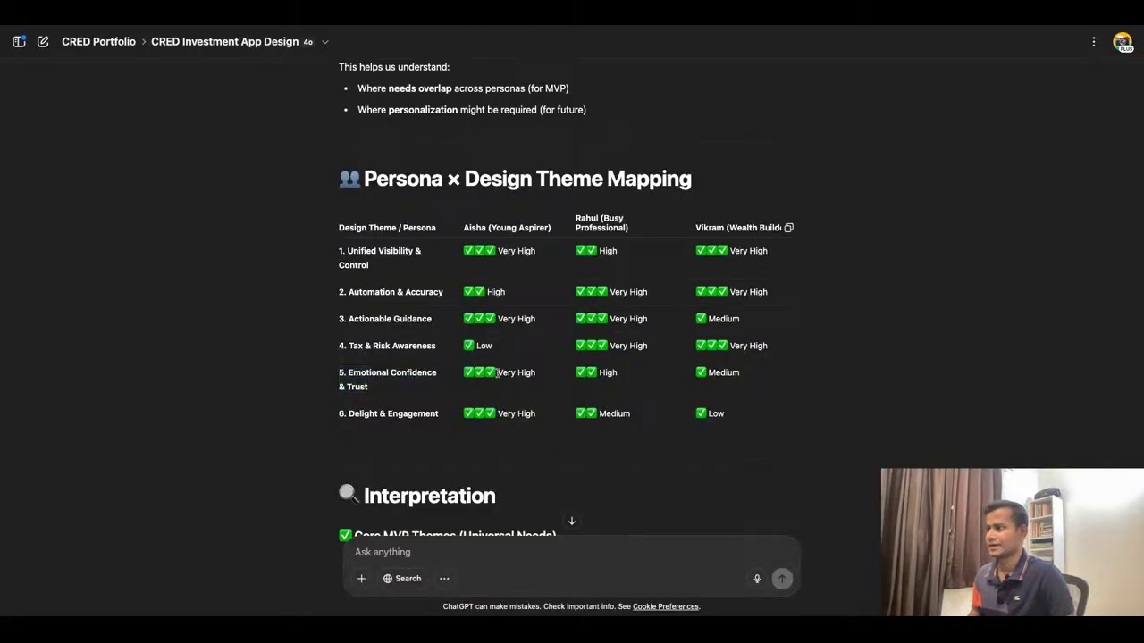
pyautogui.tripleClick(500, 373)
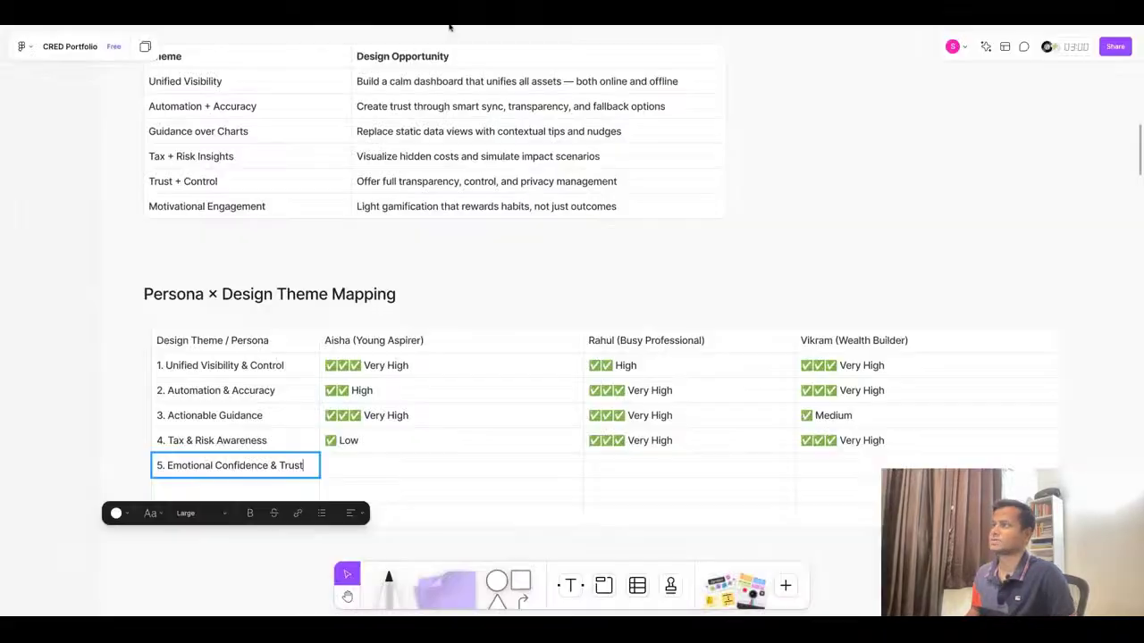
pyautogui.press('super+Tab')
pyautogui.click(445, 463)
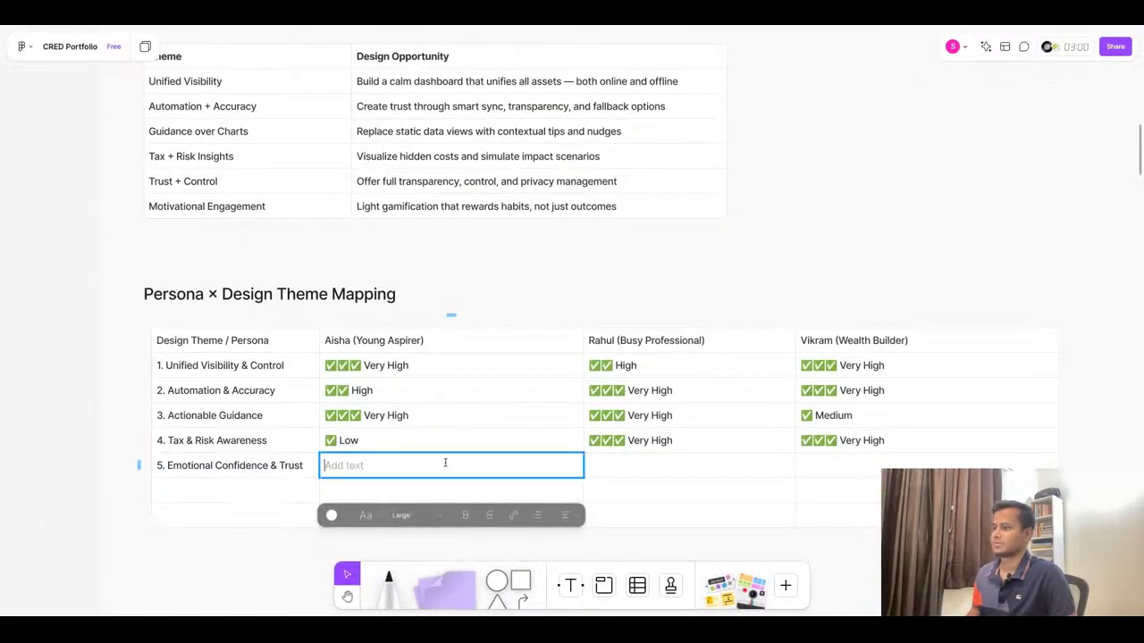
pyautogui.press('super+v')
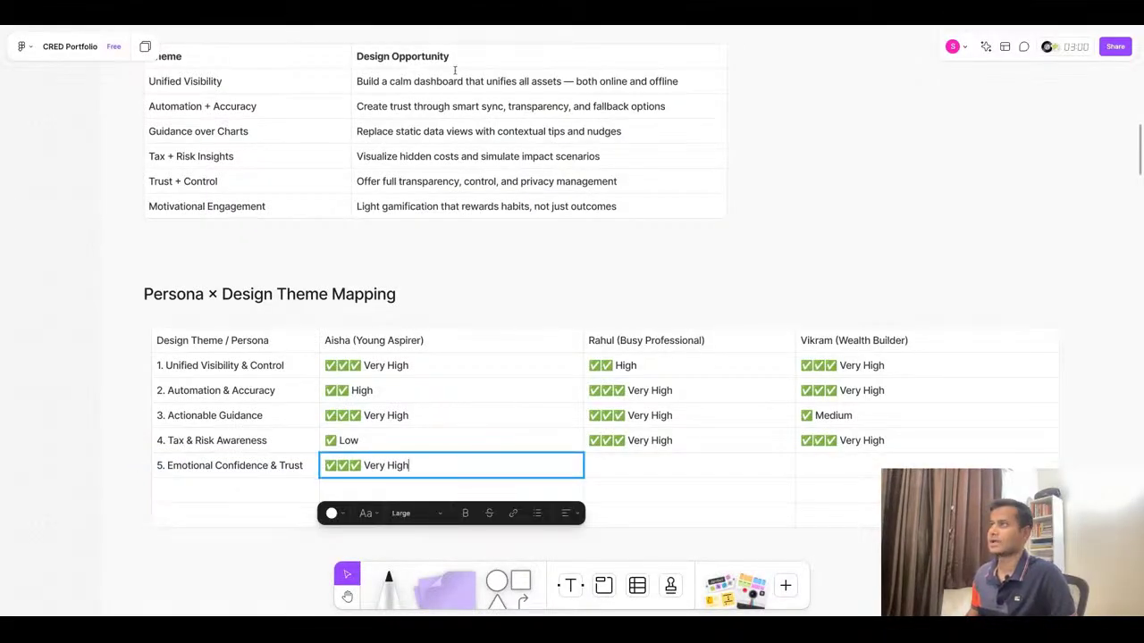
# Copy the Busy Professional's Emotional Confidence & Trust rating, "✅✅ High", from ChatGPT into the matching FigJam cell
pyautogui.press('super+Tab')
pyautogui.tripleClick(626, 378)
pyautogui.press('super+c')
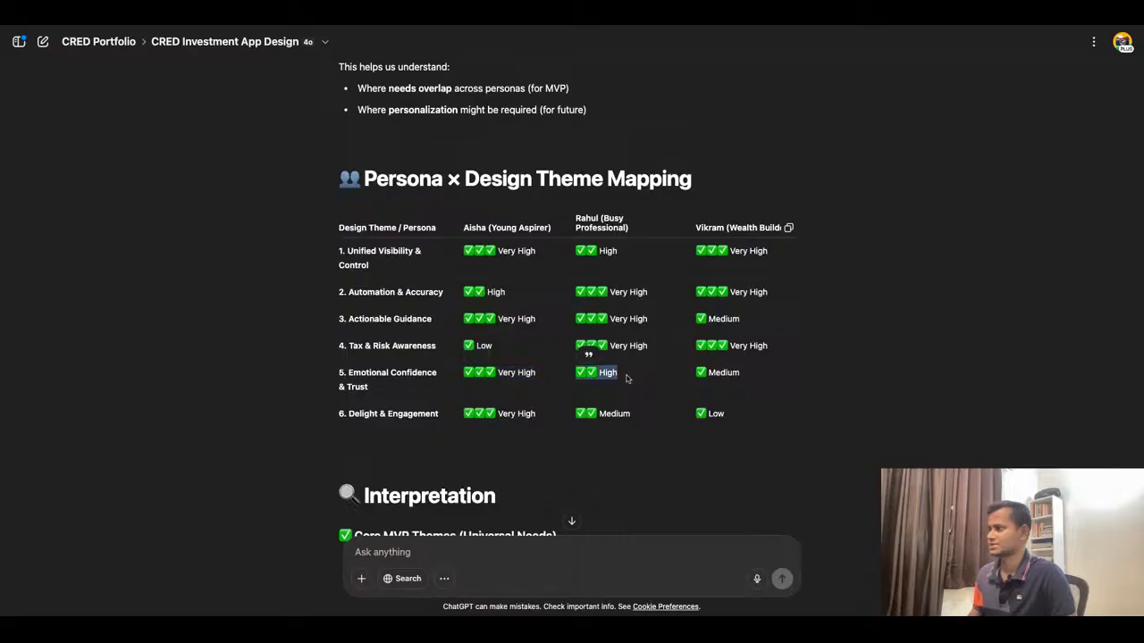
pyautogui.press('super+Tab')
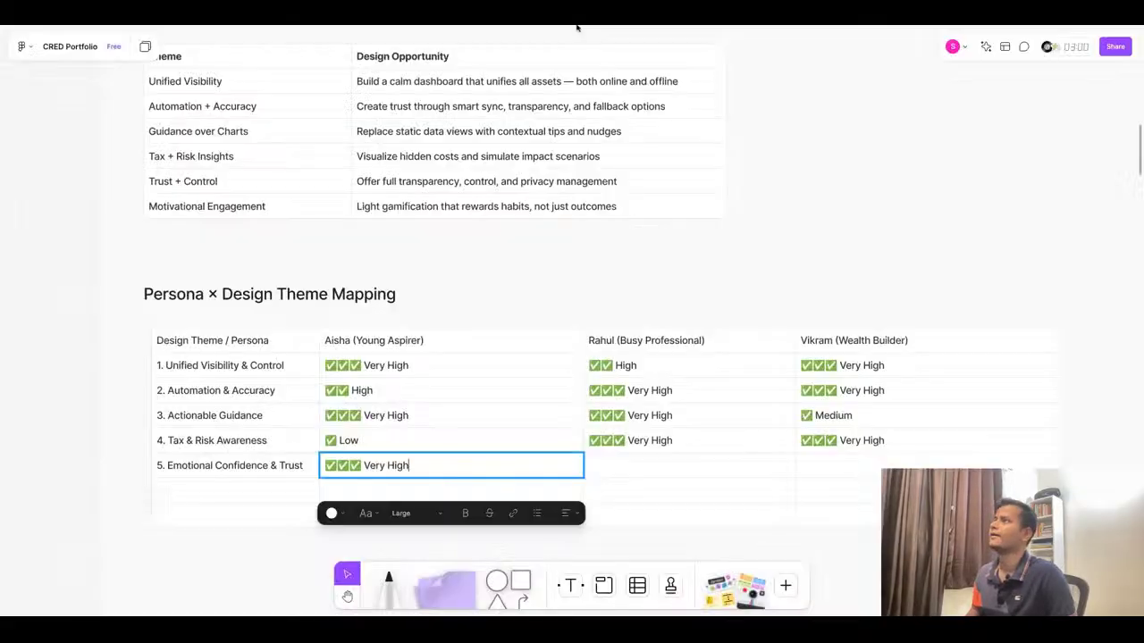
pyautogui.click(658, 468)
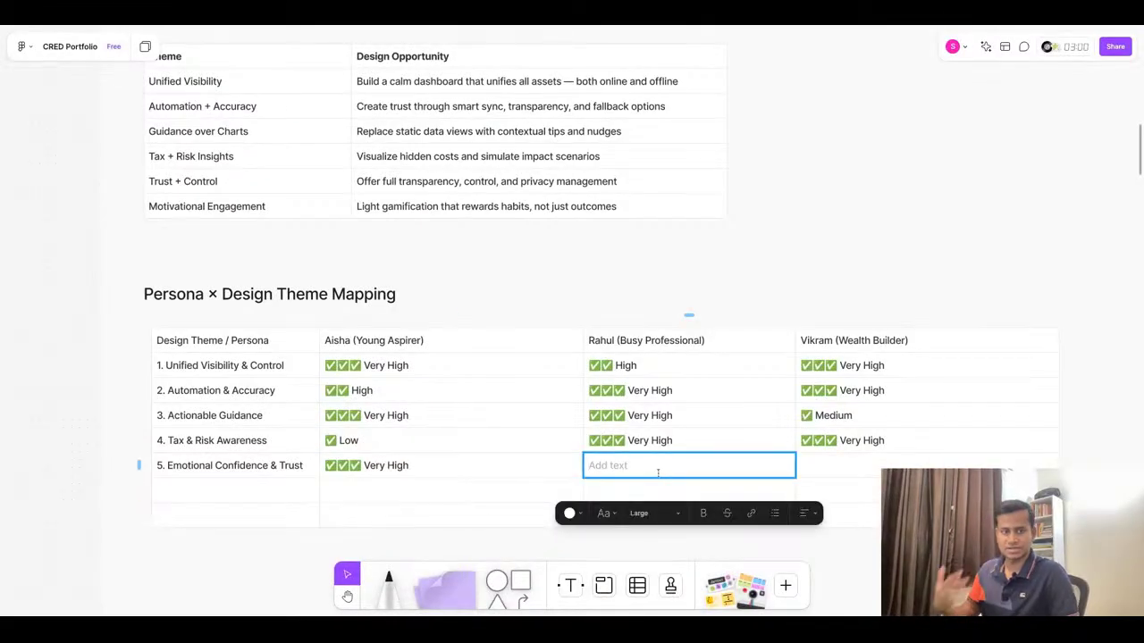
pyautogui.press('super+v')
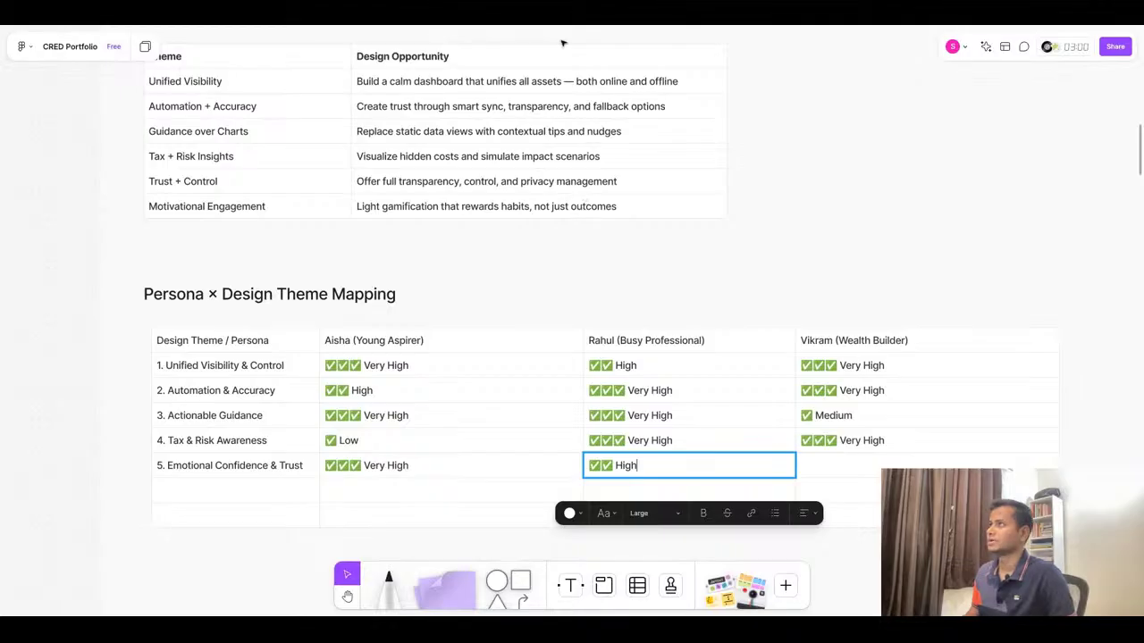
# Copy the Wealth Builder's Emotional Confidence & Trust rating, "✅ Medium", from ChatGPT into the matching FigJam cell
pyautogui.press('super+Tab')
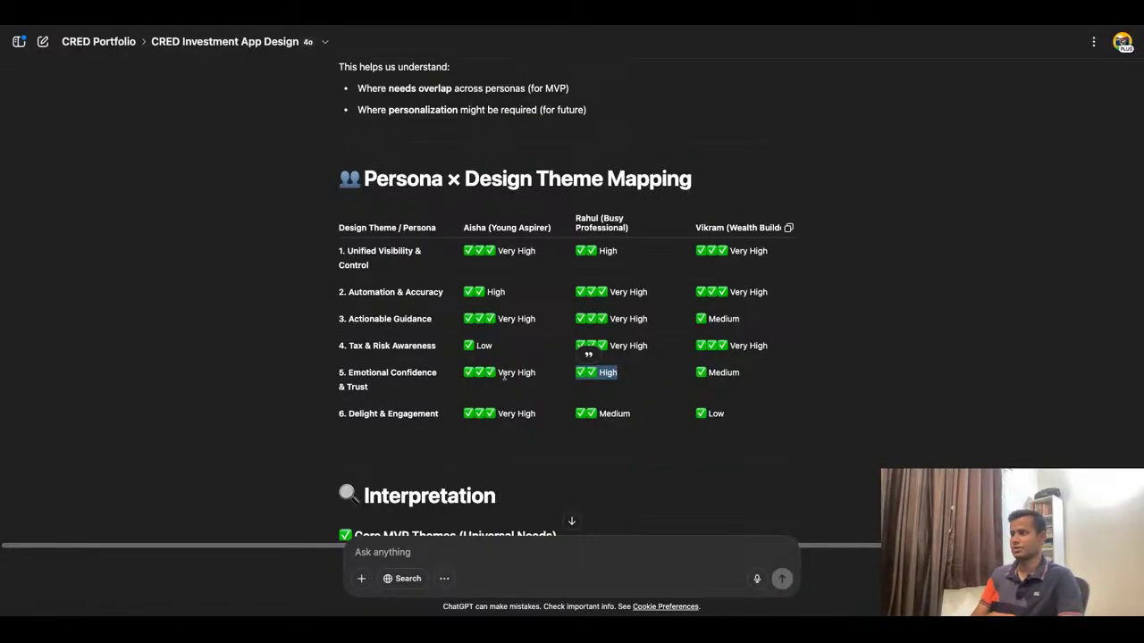
pyautogui.tripleClick(710, 371)
pyautogui.hotkey('ctrl', 'c')
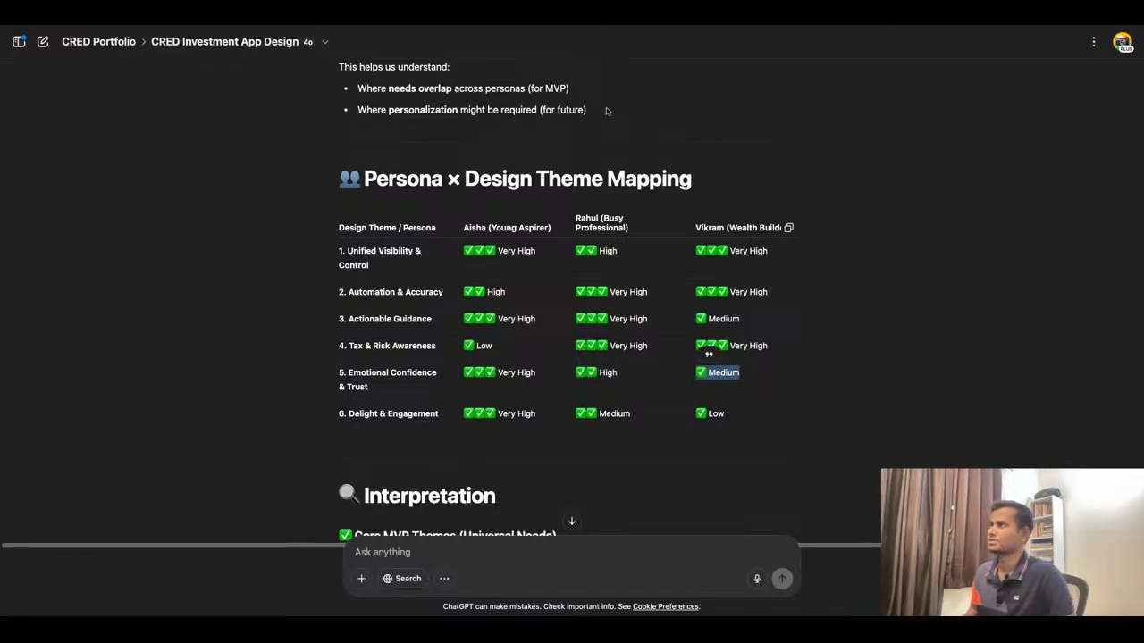
pyautogui.press('super+Tab')
pyautogui.click(840, 466)
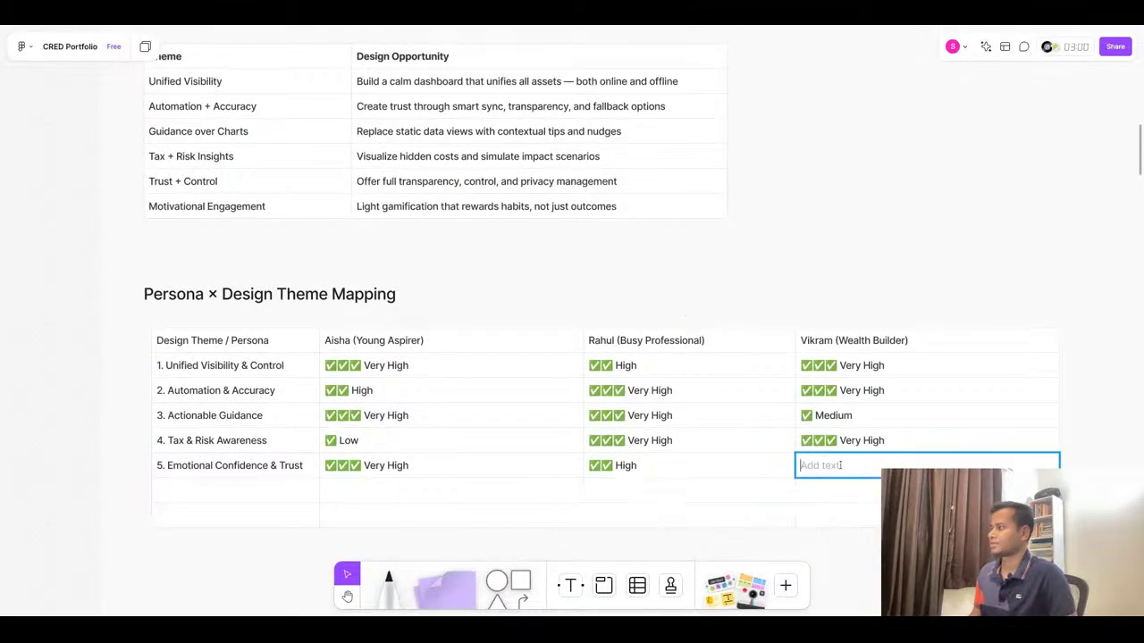
pyautogui.hotkey('ctrl', 'v')
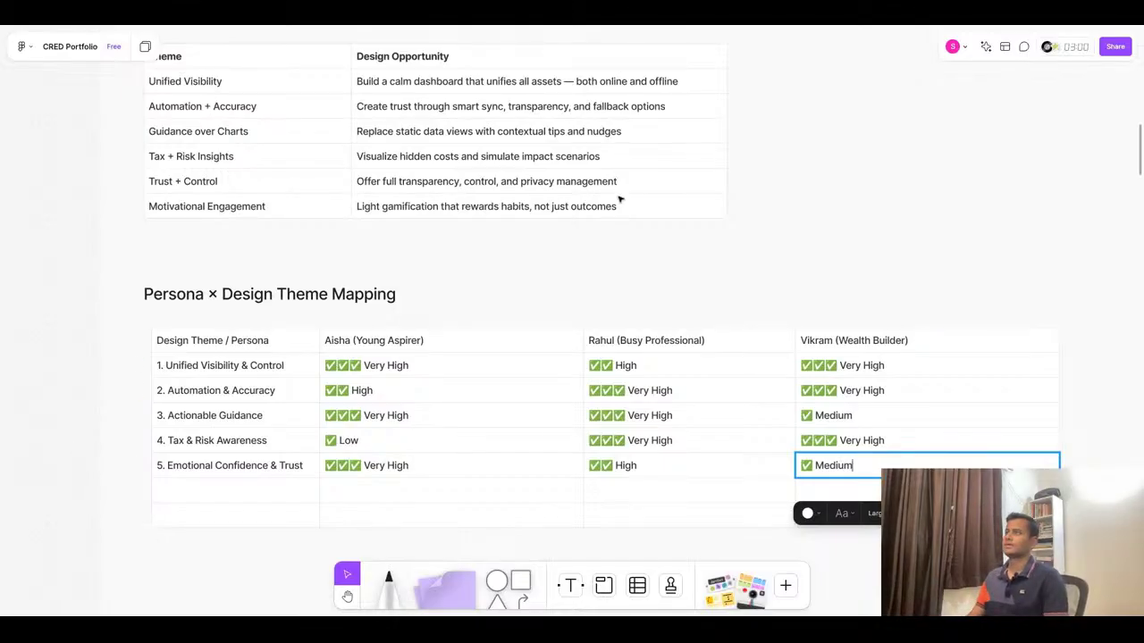
# Copy the label "6. Delight & Engagement" from ChatGPT into the theme column of the next empty FigJam row
pyautogui.hotkey('alt', 'Tab')
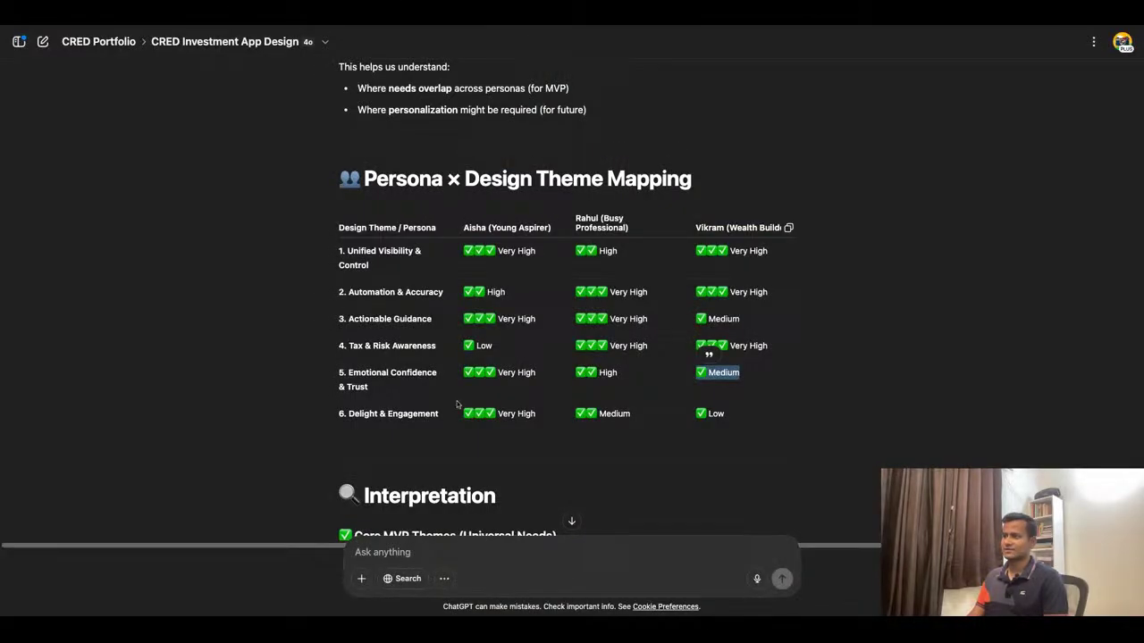
pyautogui.tripleClick(415, 416)
pyautogui.hotkey('ctrl', 'c')
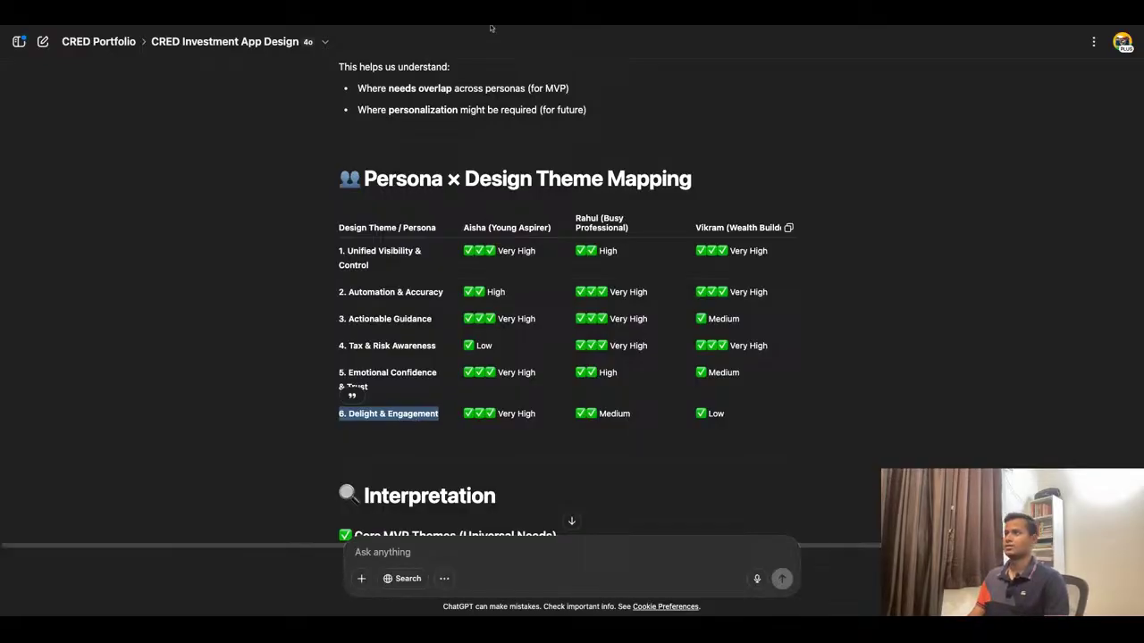
pyautogui.hotkey('alt', 'Tab')
pyautogui.click(245, 490)
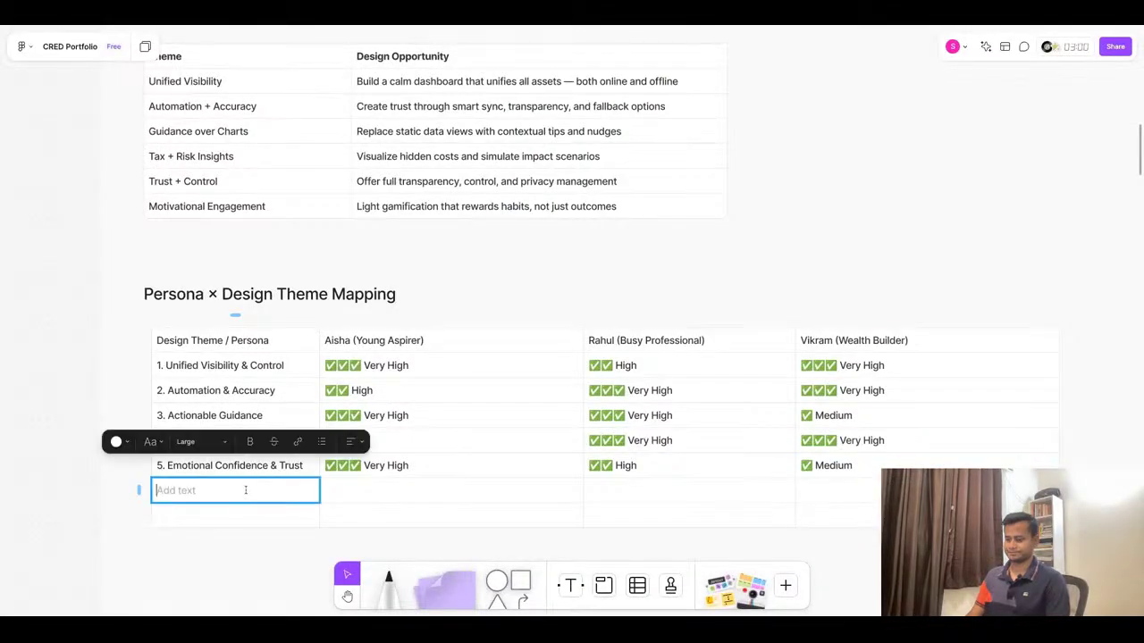
pyautogui.hotkey('ctrl', 'v')
# Copy the Young Aspirer's Delight & Engagement rating, "✅✅✅ Very High", from ChatGPT into the matching FigJam cell
pyautogui.hotkey('alt', 'Tab')
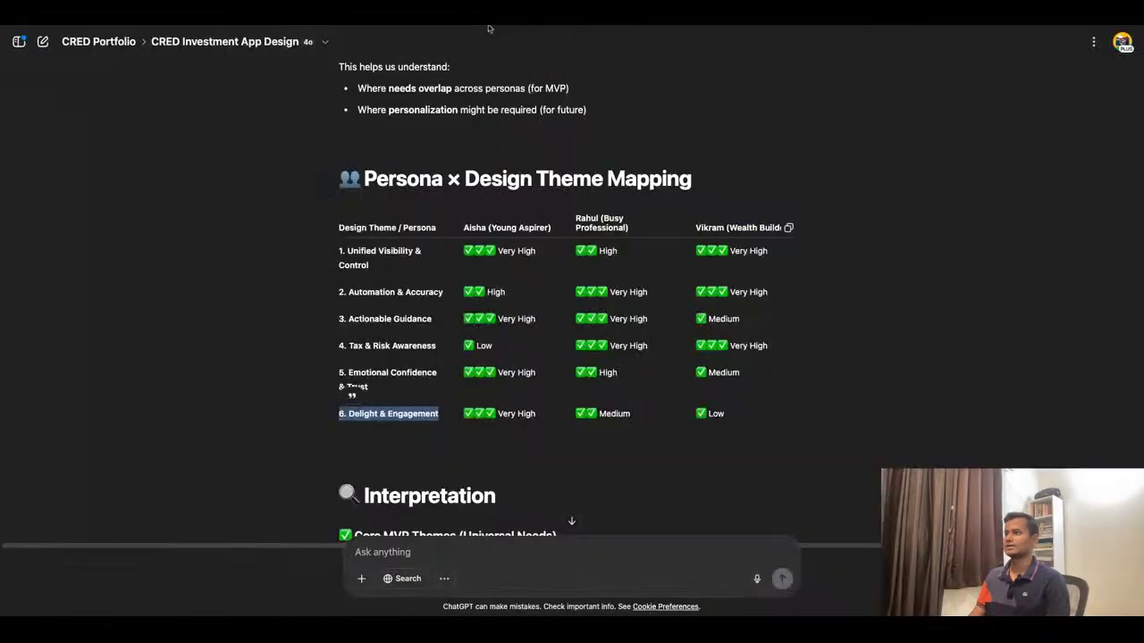
pyautogui.tripleClick(474, 427)
pyautogui.hotkey('ctrl', 'c')
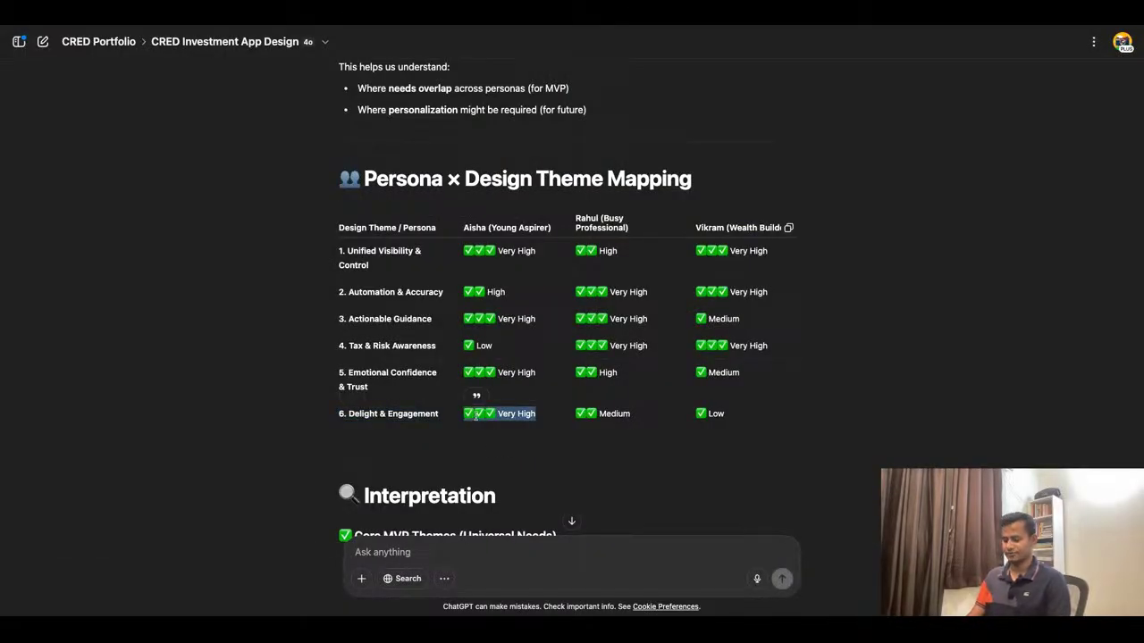
pyautogui.hotkey('alt', 'Tab')
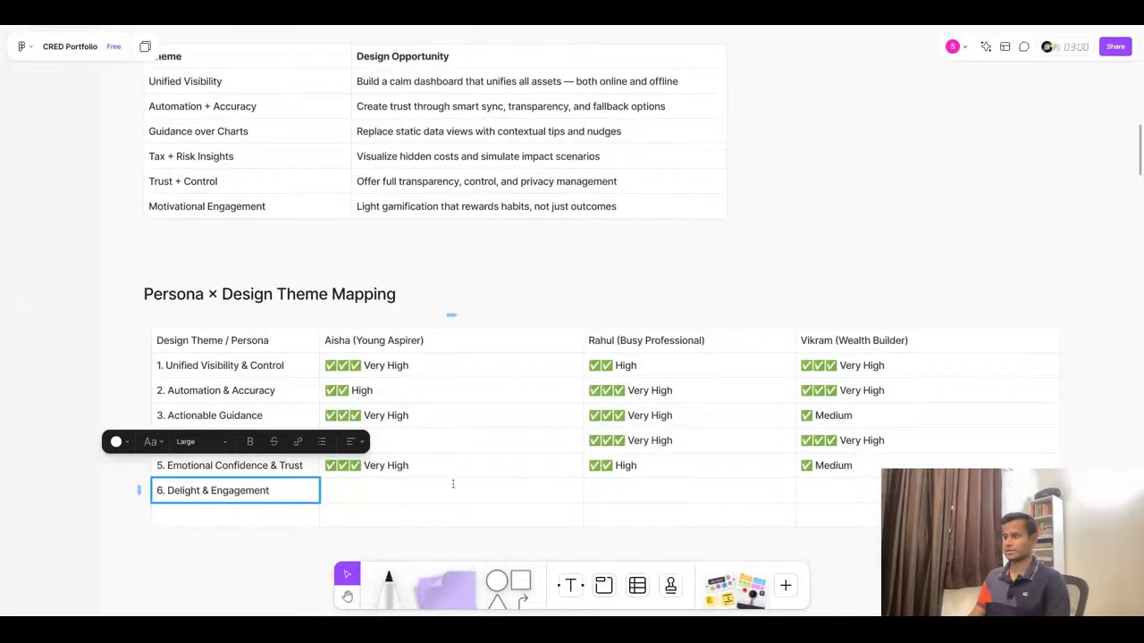
pyautogui.click(418, 492)
pyautogui.hotkey('ctrl', 'v')
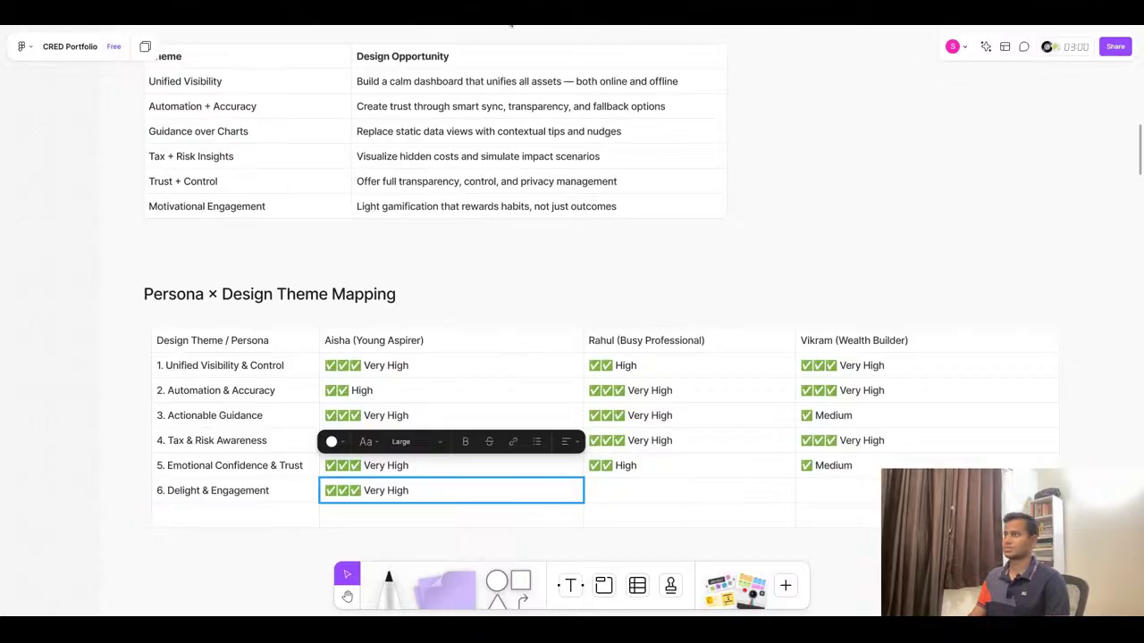
# Copy the Busy Professional's Delight & Engagement rating, "✅✅ Medium", from ChatGPT into the matching FigJam cell
pyautogui.hotkey('alt', 'Tab')
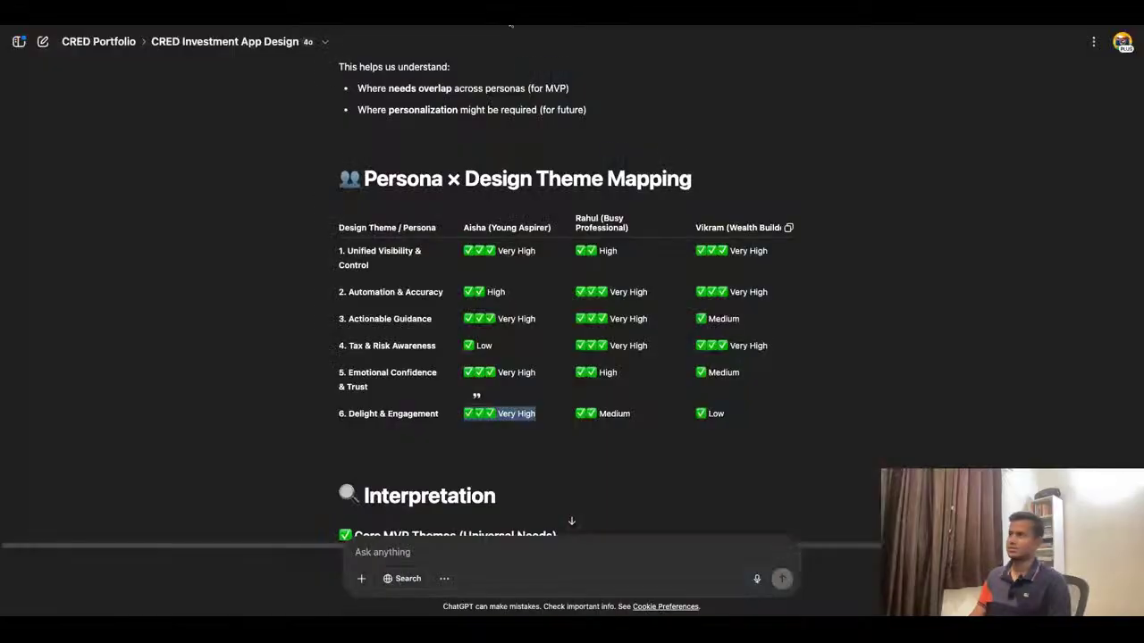
pyautogui.tripleClick(602, 412)
pyautogui.hotkey('ctrl', 'c')
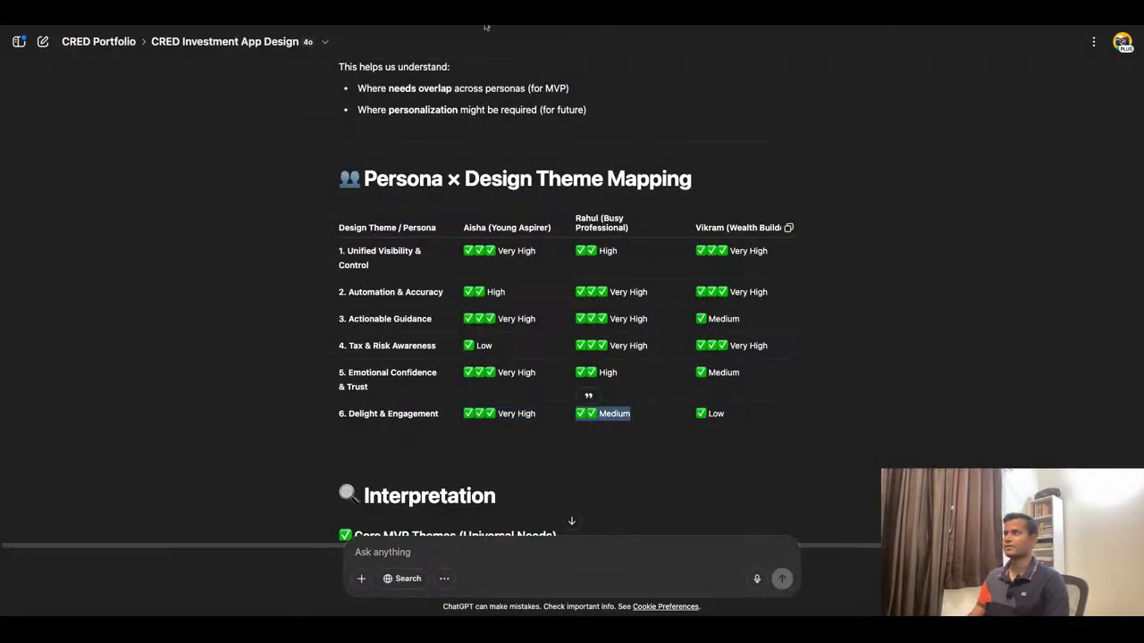
pyautogui.hotkey('alt', 'Tab')
pyautogui.press('Tab')
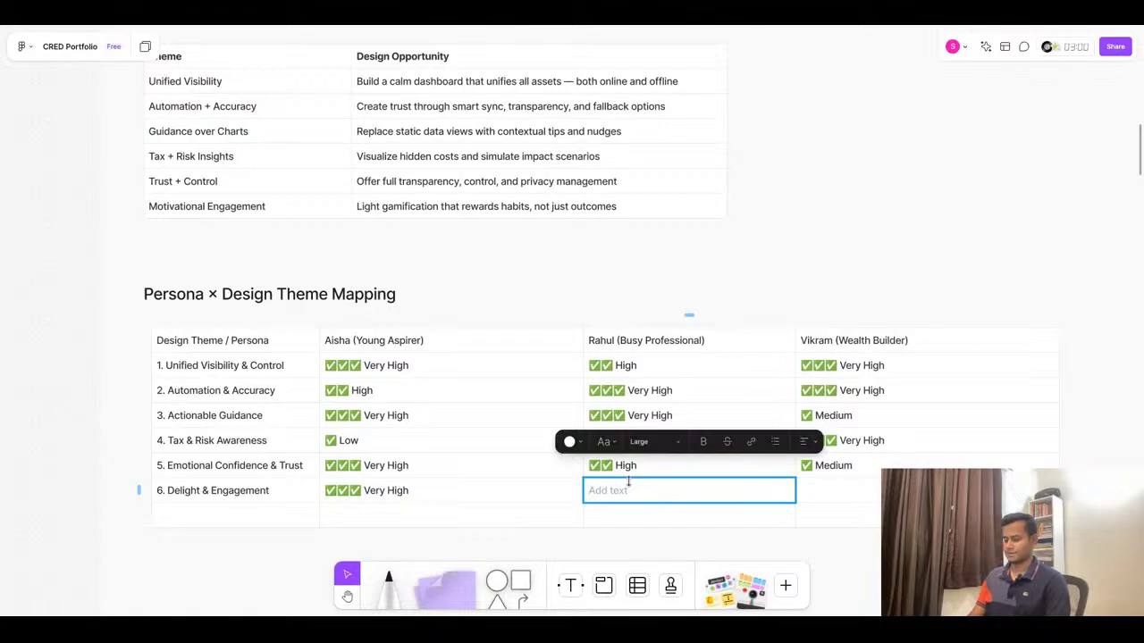
pyautogui.hotkey('ctrl', 'v')
# Copy the Wealth Builder's Delight & Engagement rating, "✅ Low", from ChatGPT into the matching FigJam cell and finish editing the table
pyautogui.hotkey('alt', 'Tab')
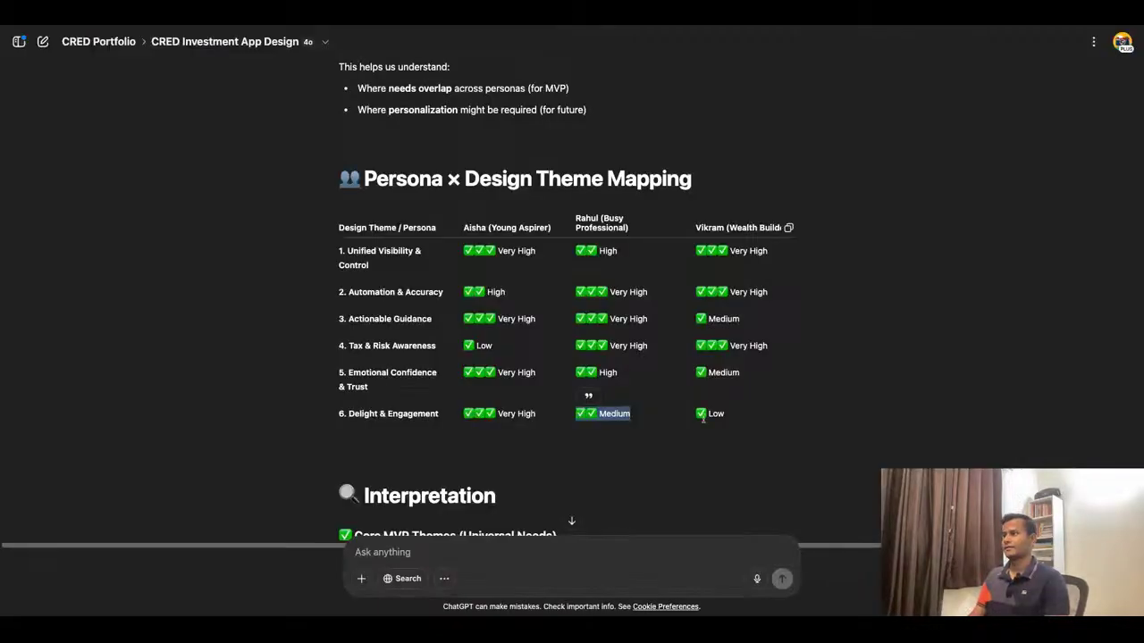
pyautogui.tripleClick(739, 412)
pyautogui.hotkey('ctrl', 'c')
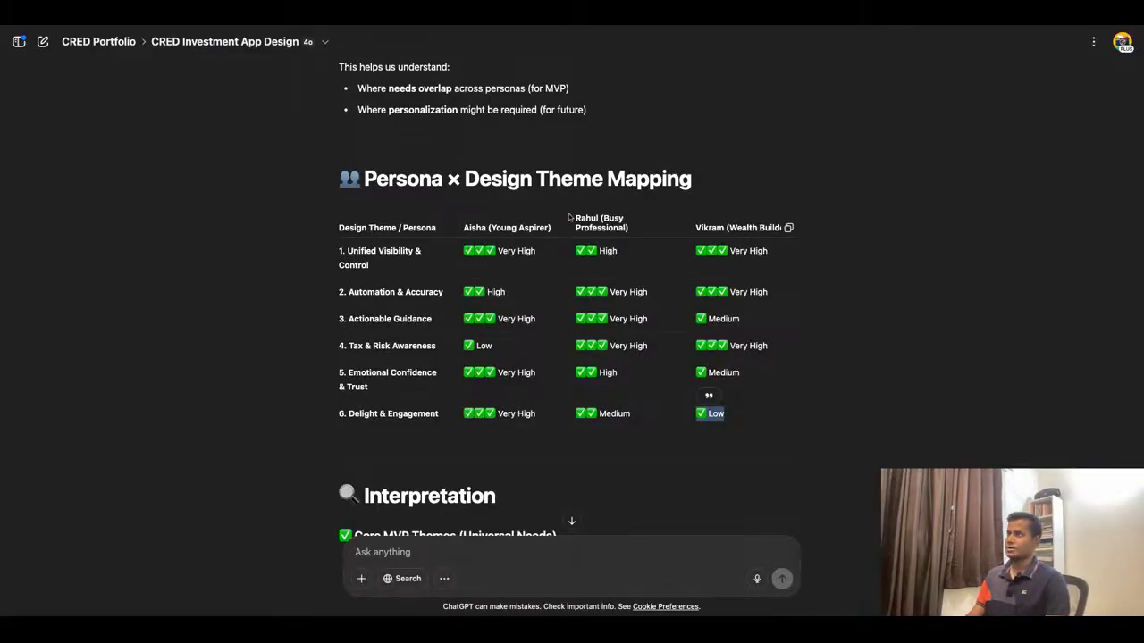
pyautogui.hotkey('alt', 'Tab')
pyautogui.press('Tab')
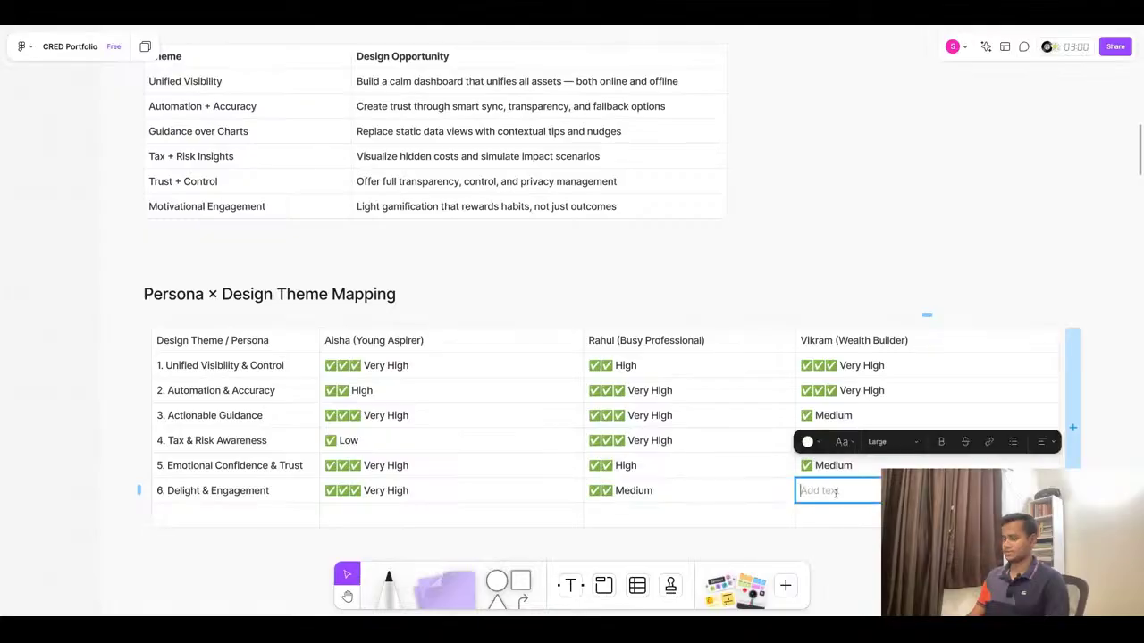
pyautogui.hotkey('ctrl', 'v')
pyautogui.click(826, 281)
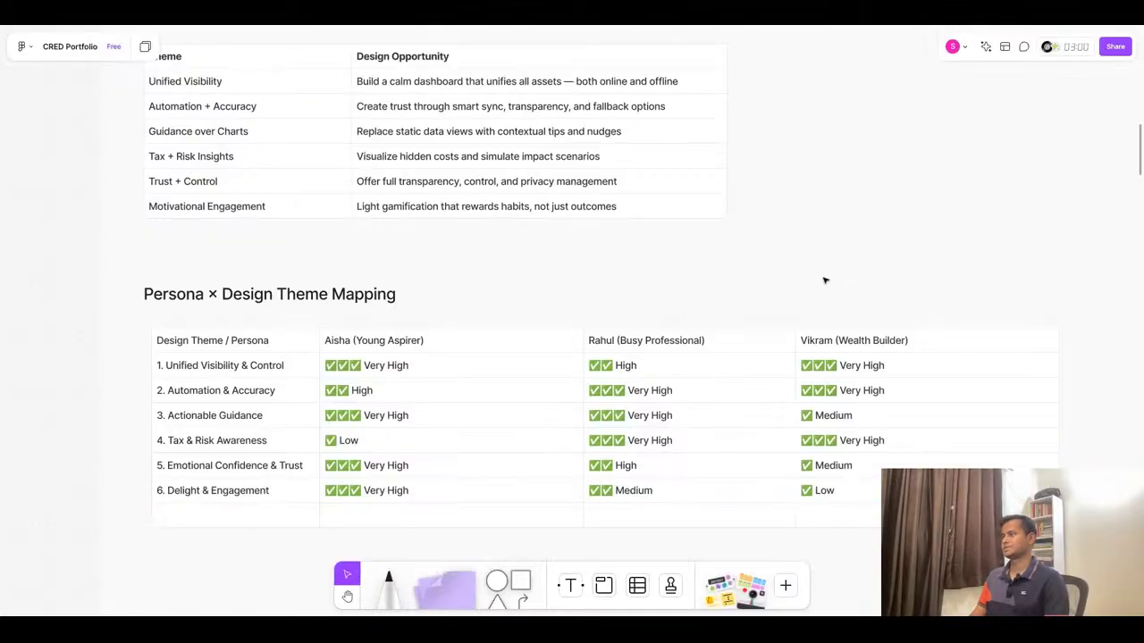
# Delete the empty last row below "6. Delight & Engagement" from the Persona × Design Theme Mapping table
pyautogui.click(213, 520)
pyautogui.moveTo(212, 520); pyautogui.dragTo(878, 509)
pyautogui.press('BackSpace')
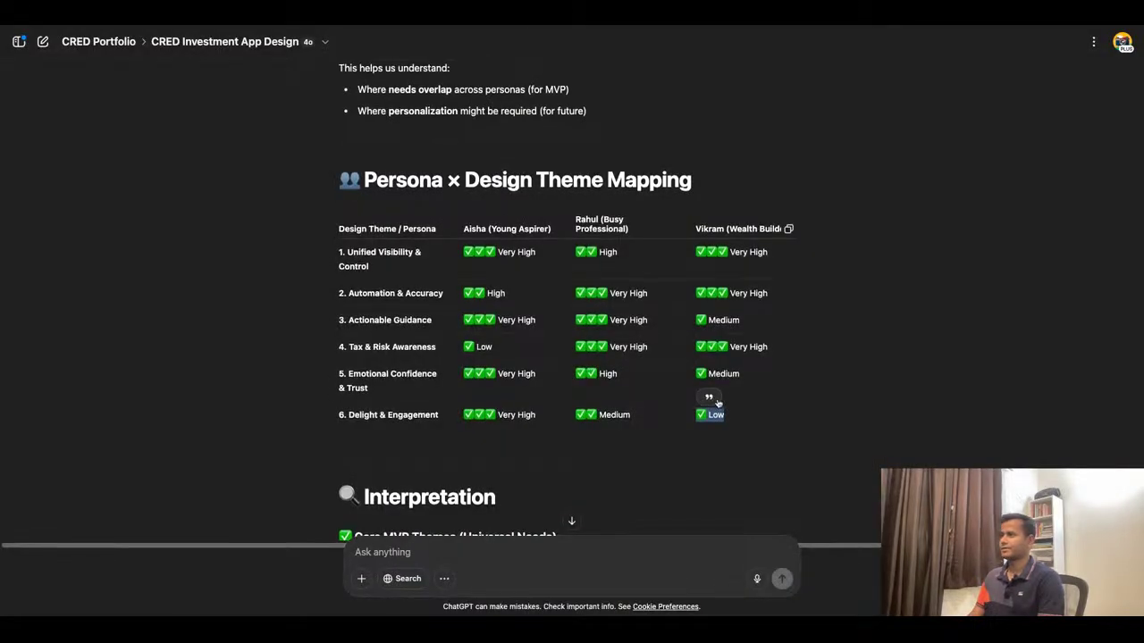
pyautogui.scroll(2, 717, 404)
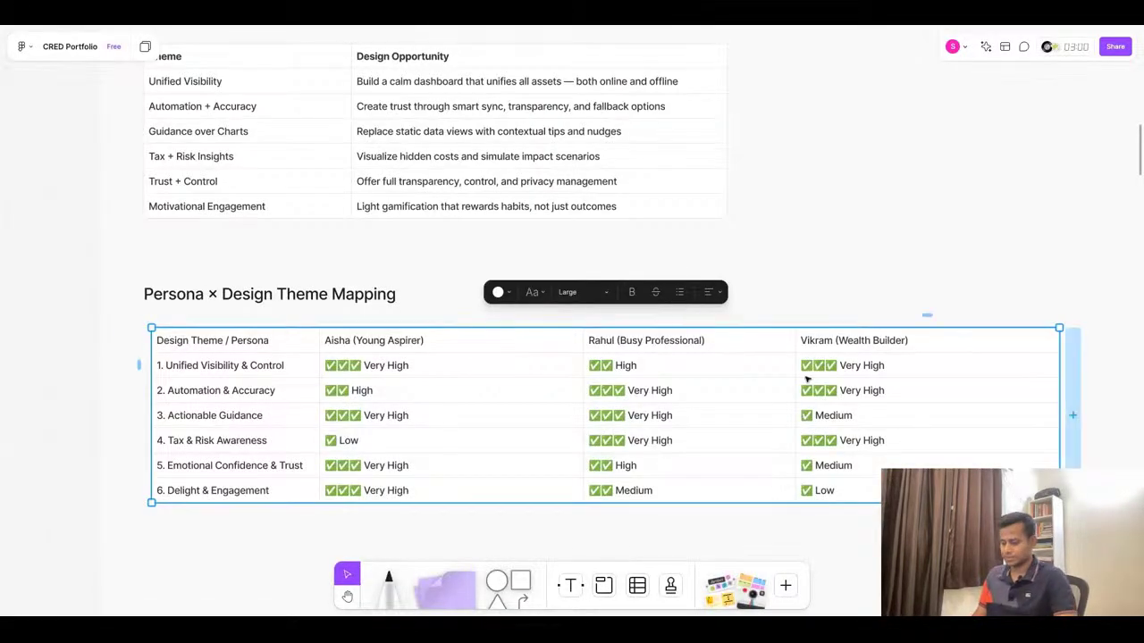
# Switch to ChatGPT and review the Affinity Mapping insight clusters above the Persona × Design Theme Mapping table
pyautogui.scroll(-5, 804, 377)
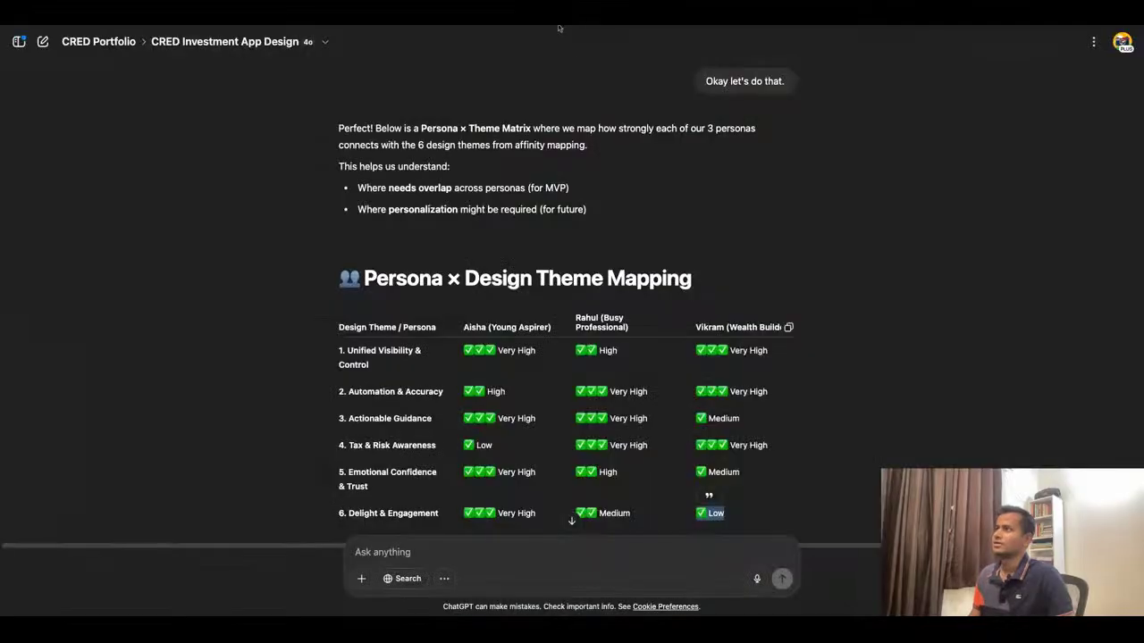
pyautogui.scroll(10, 637, 369)
pyautogui.scroll(6, 636, 368)
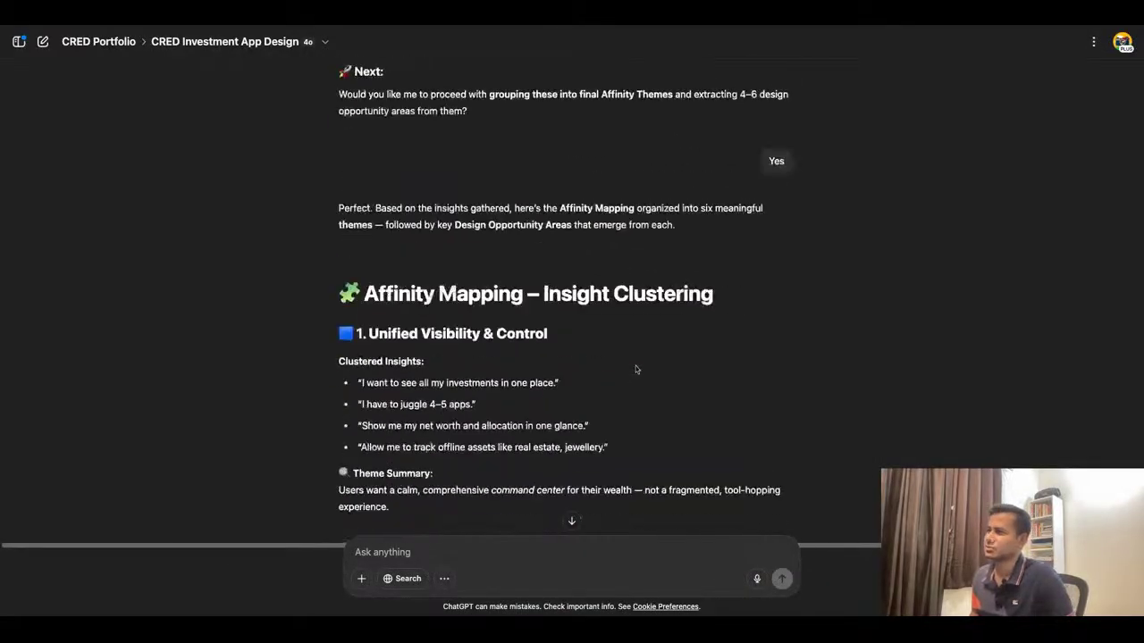
pyautogui.scroll(-6, 475, 267)
pyautogui.scroll(-5, 475, 267)
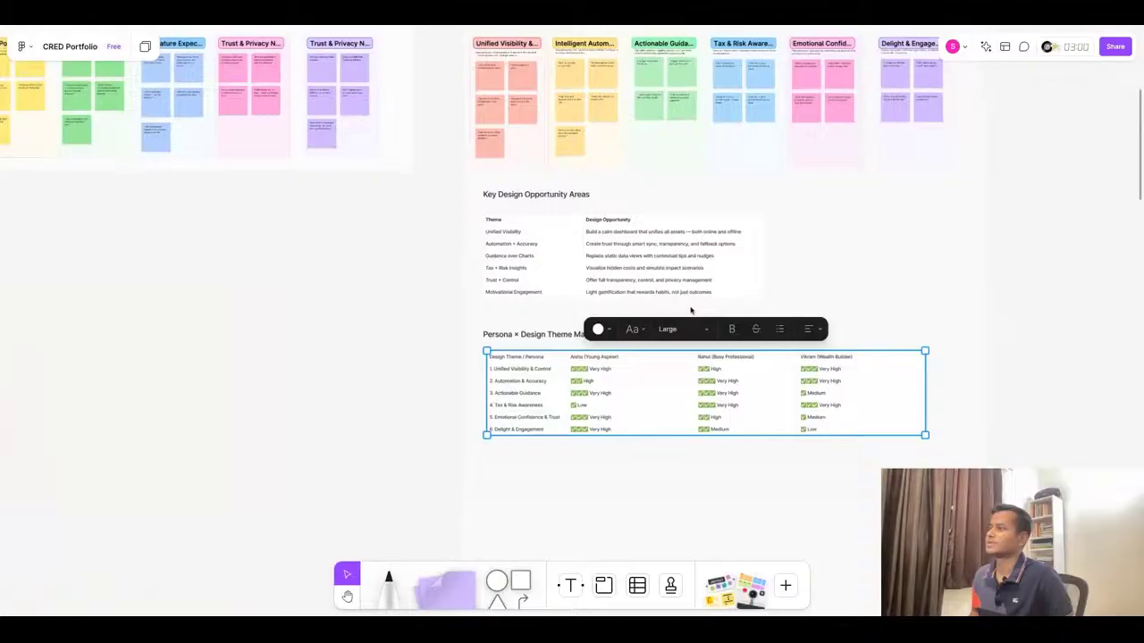
pyautogui.scroll(-5, 690, 310)
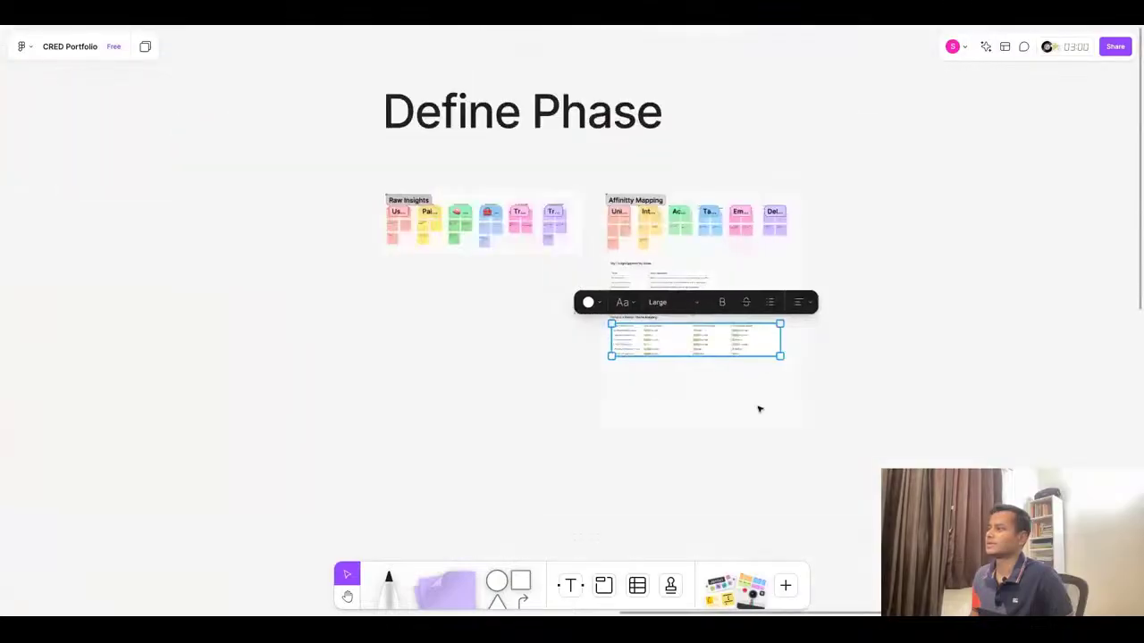
pyautogui.hscroll(-5, 757, 408)
pyautogui.scroll(5, 253, 301)
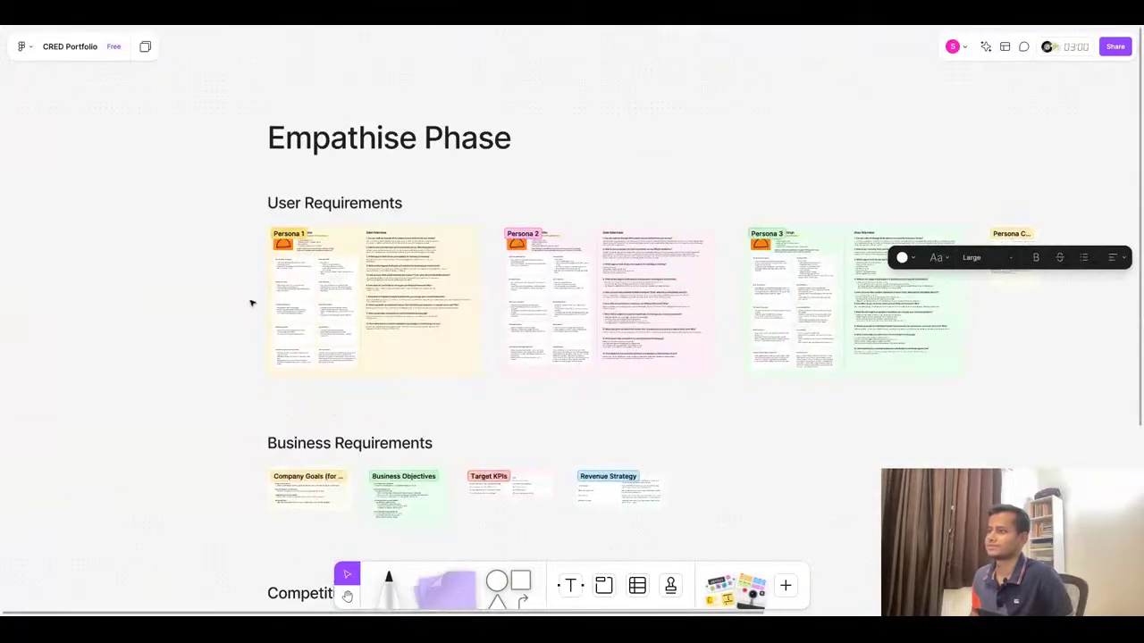
pyautogui.scroll(-2, 250, 265)
pyautogui.scroll(5, 679, 288)
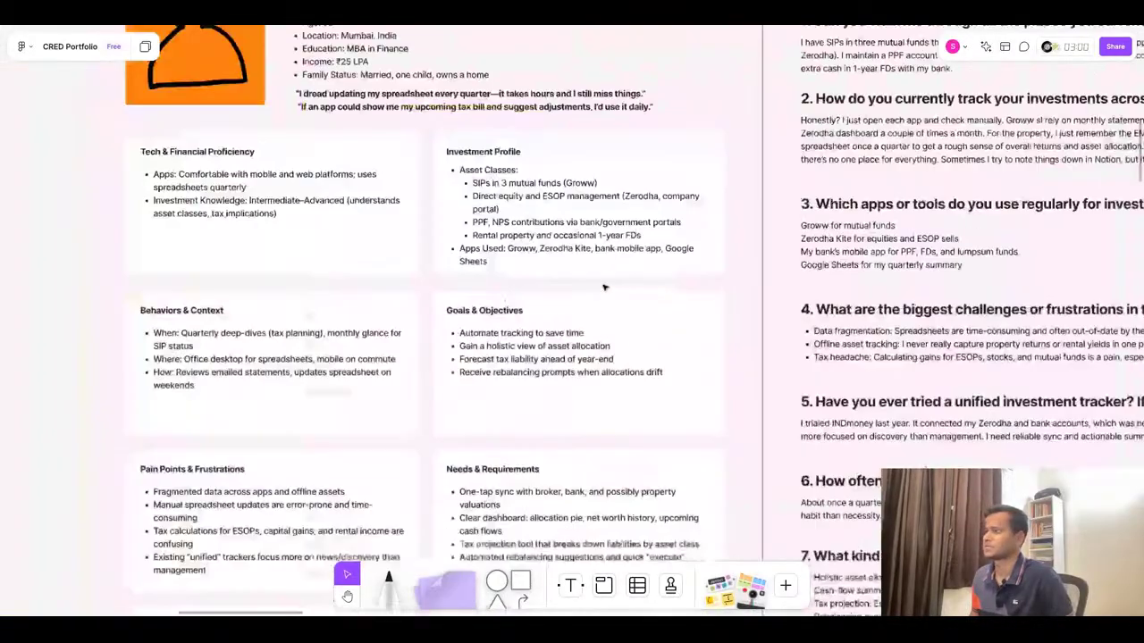
pyautogui.scroll(5, 601, 283)
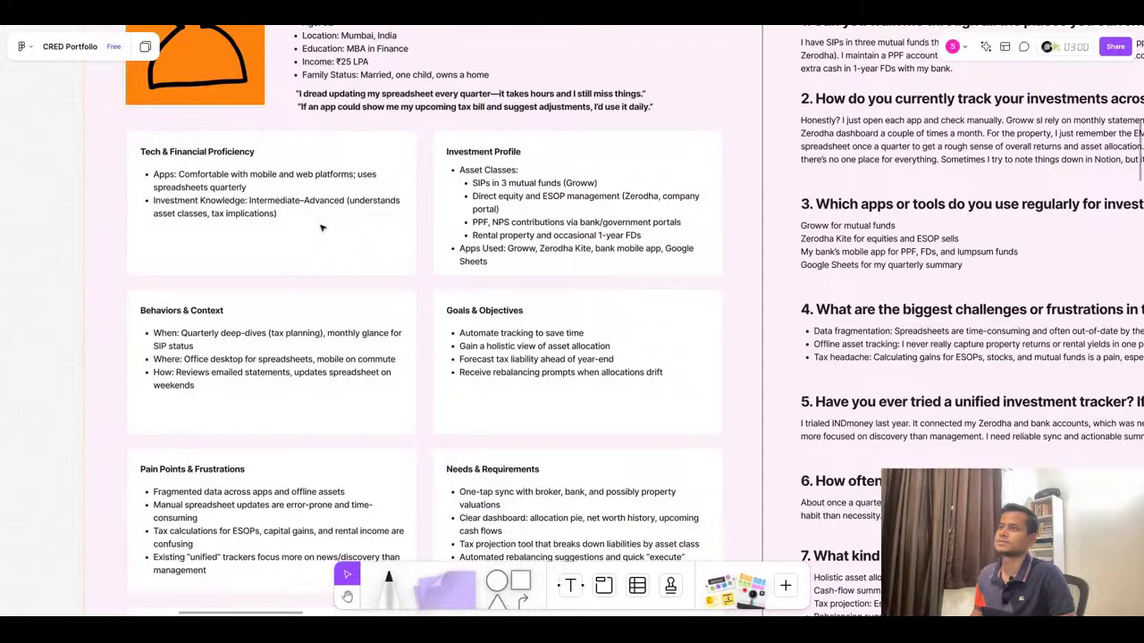
pyautogui.scroll(-5, 322, 227)
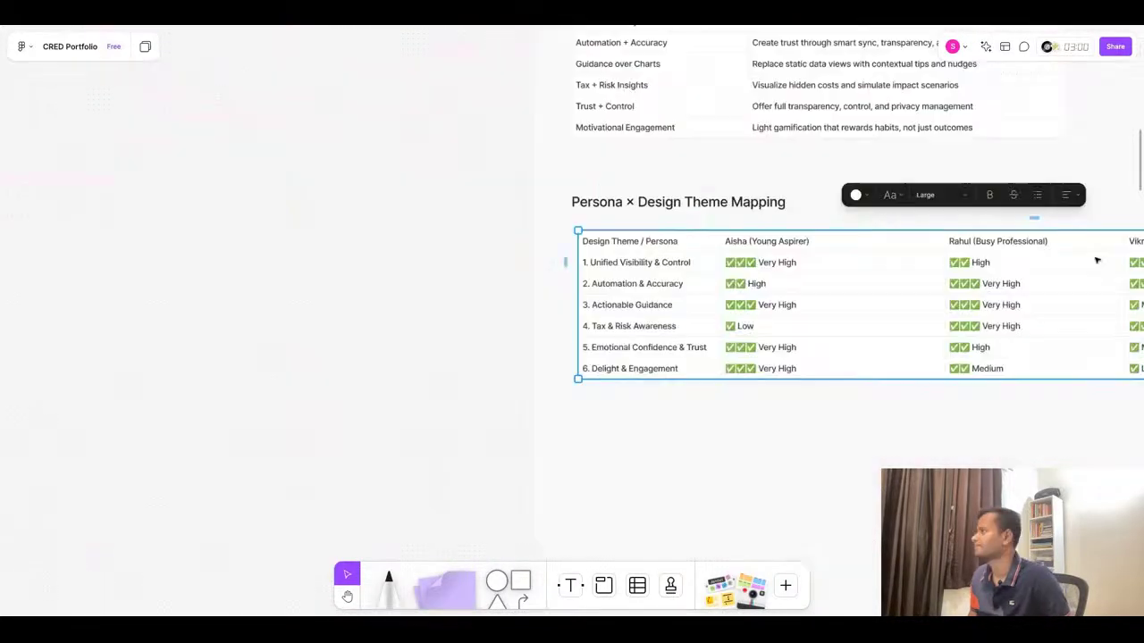
pyautogui.scroll(2, 1098, 258)
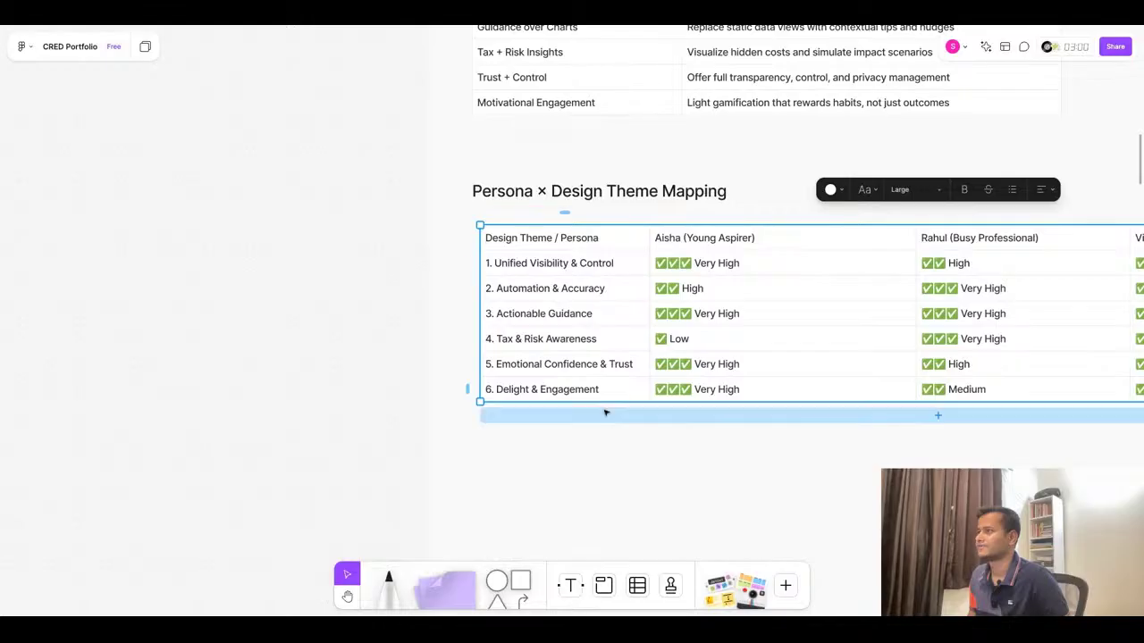
pyautogui.scroll(-5, 605, 411)
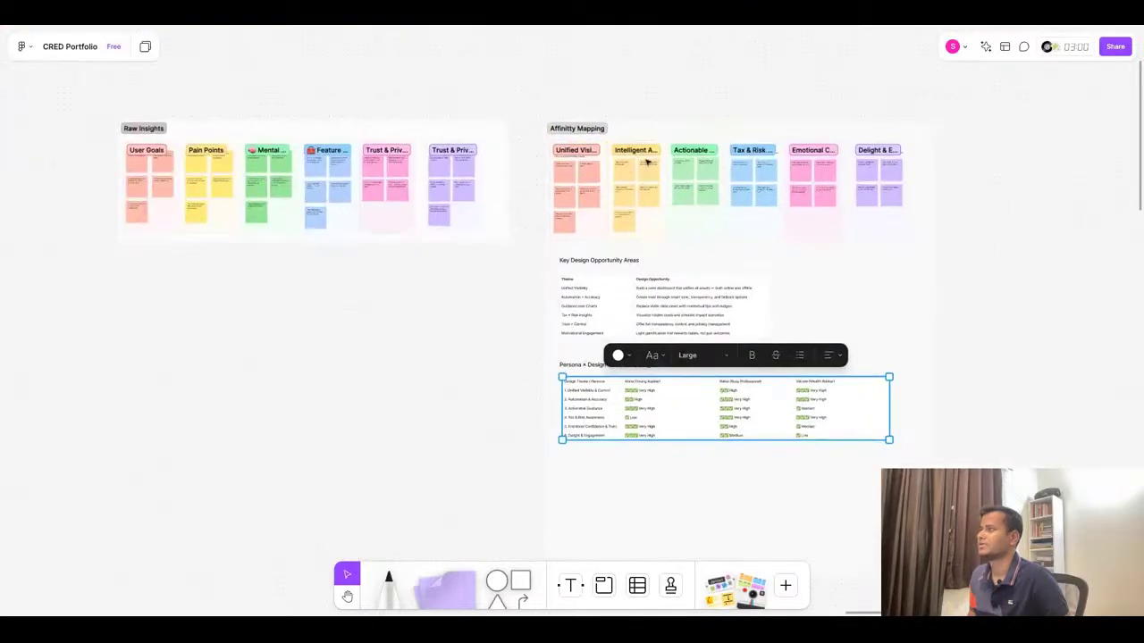
# Delete the duplicate "Show me my net worth" sticky under Unified Visibility & Control and move the "Allow me to track offline assets" sticky into its place
pyautogui.scroll(5, 586, 157)
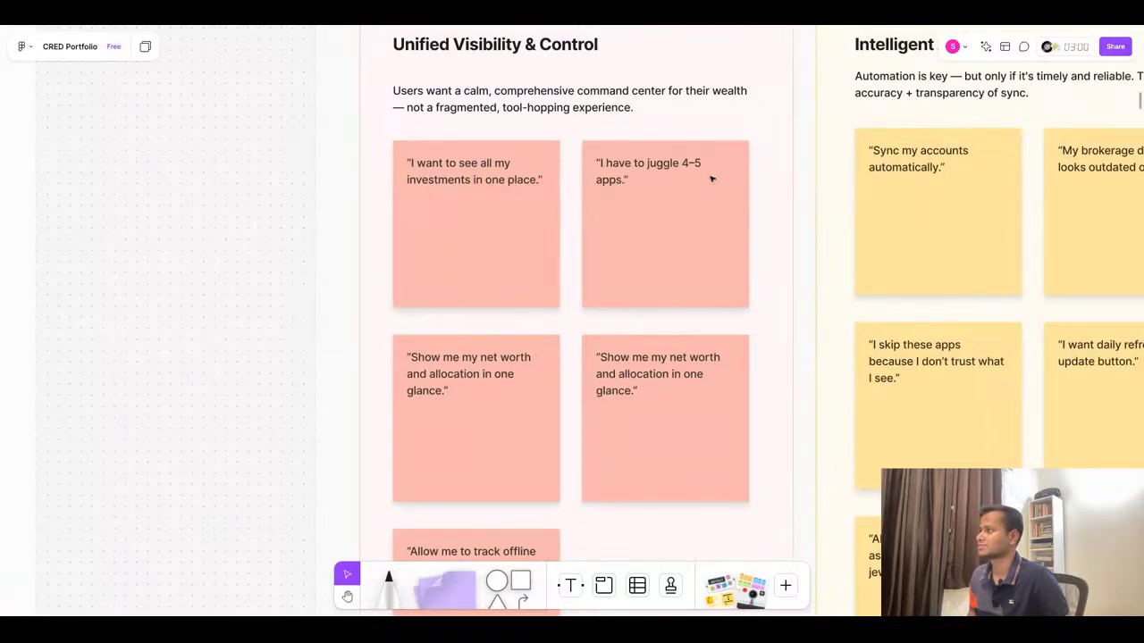
pyautogui.scroll(-2, 683, 263)
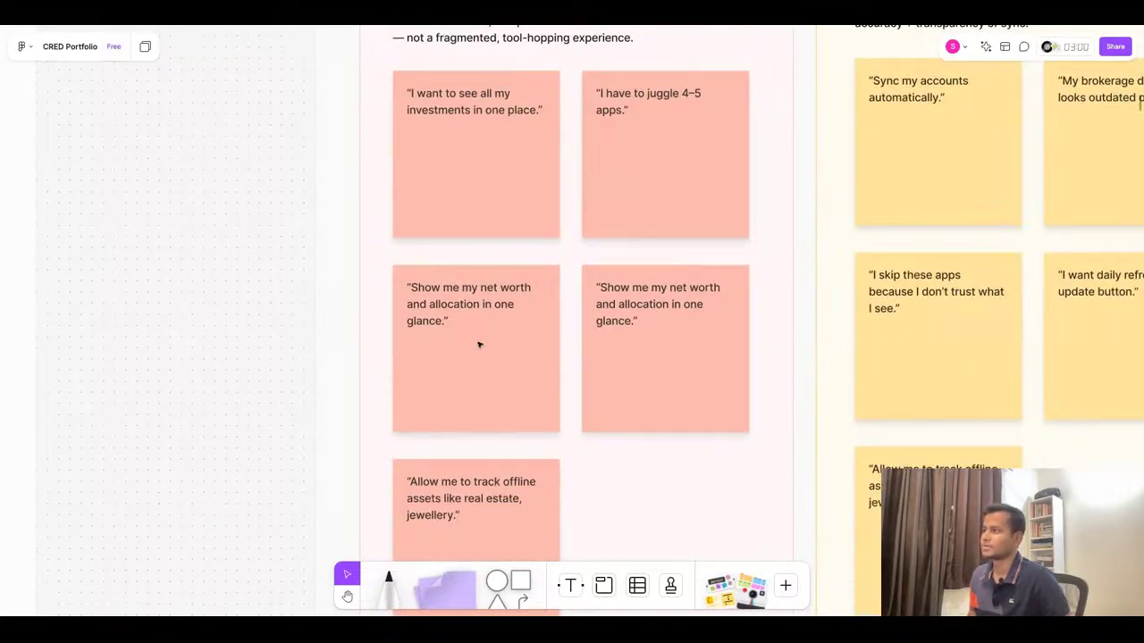
pyautogui.click(676, 321)
pyautogui.press('Delete')
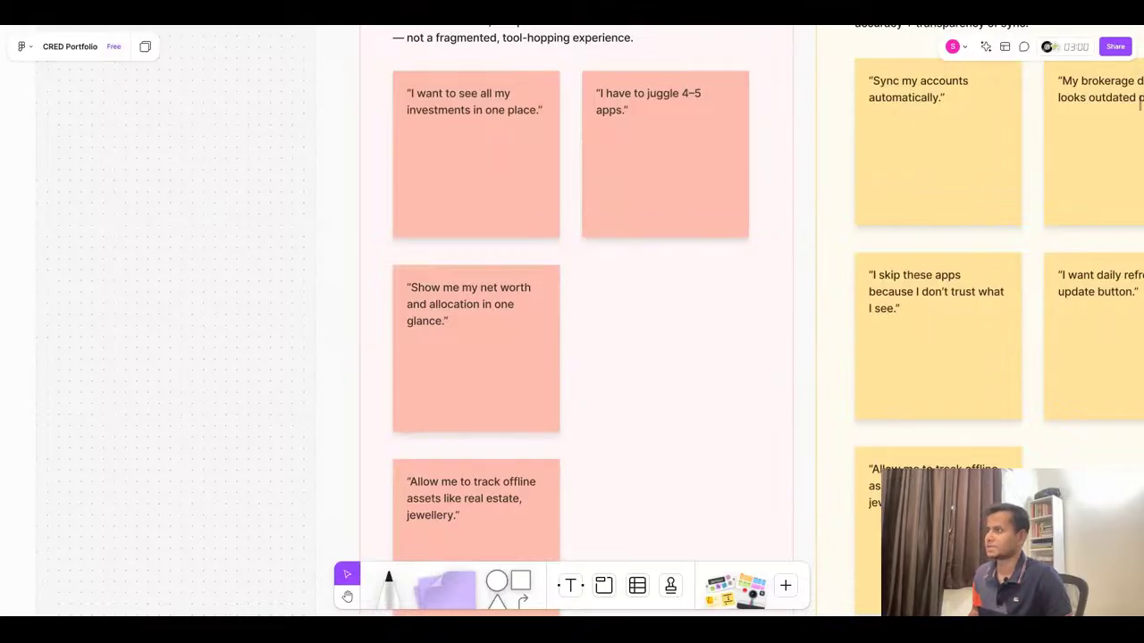
pyautogui.click(456, 531)
pyautogui.moveTo(455, 532); pyautogui.dragTo(644, 335)
pyautogui.click(684, 370)
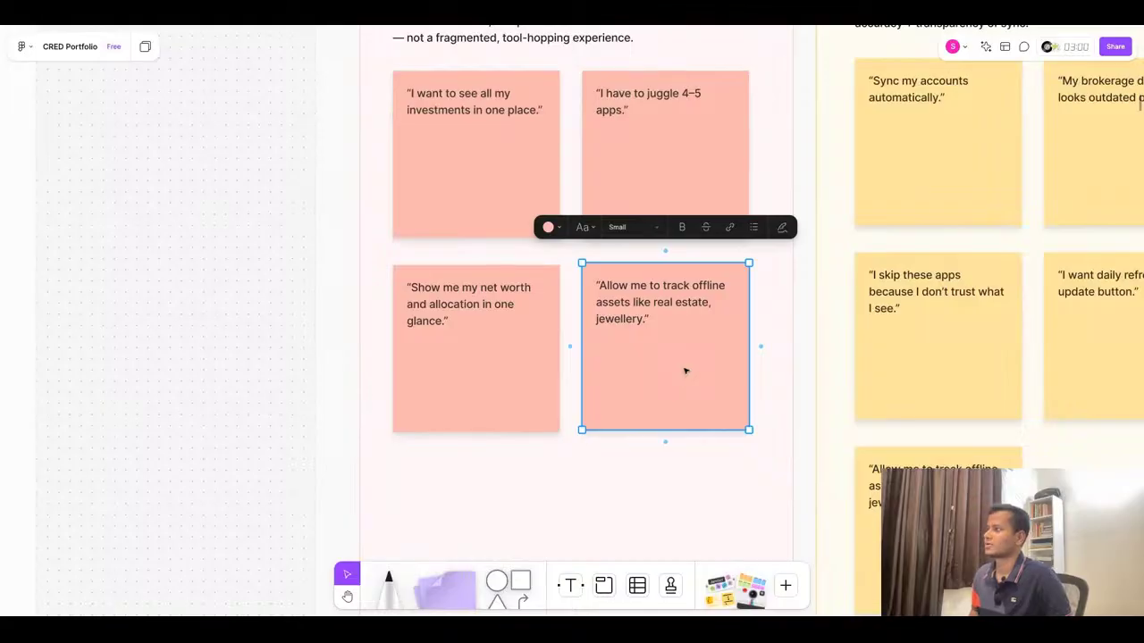
# Examine the Persona 2 (Busy Professional) profile, including the investment profile, goals and pain points, to judge the persona's need for unified visibility
pyautogui.scroll(-10, 683, 347)
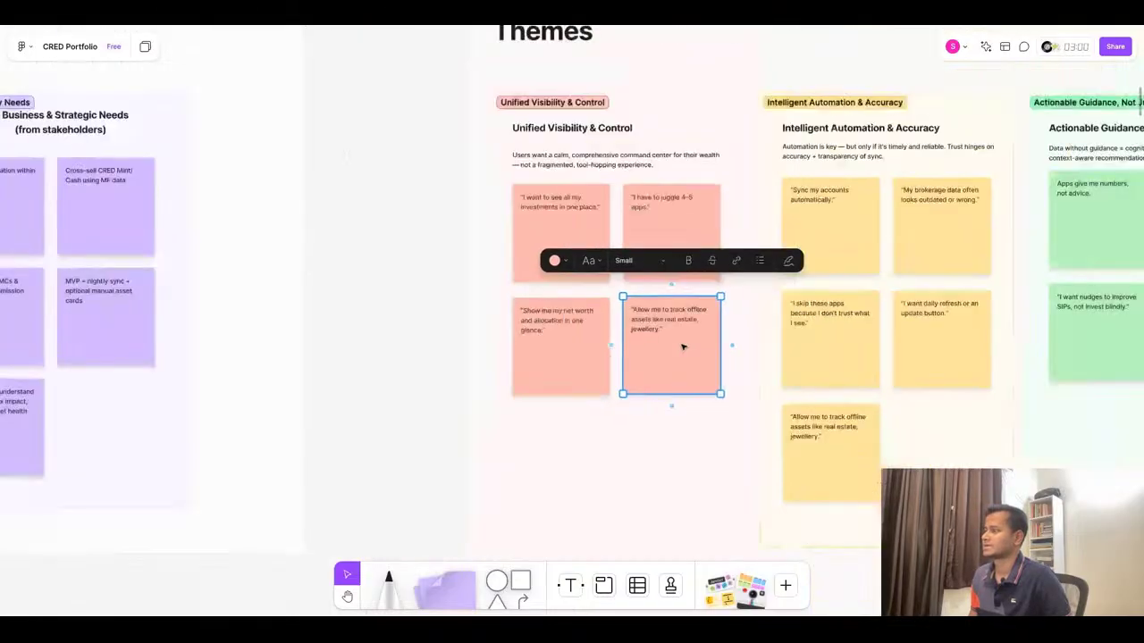
pyautogui.scroll(-10, 676, 344)
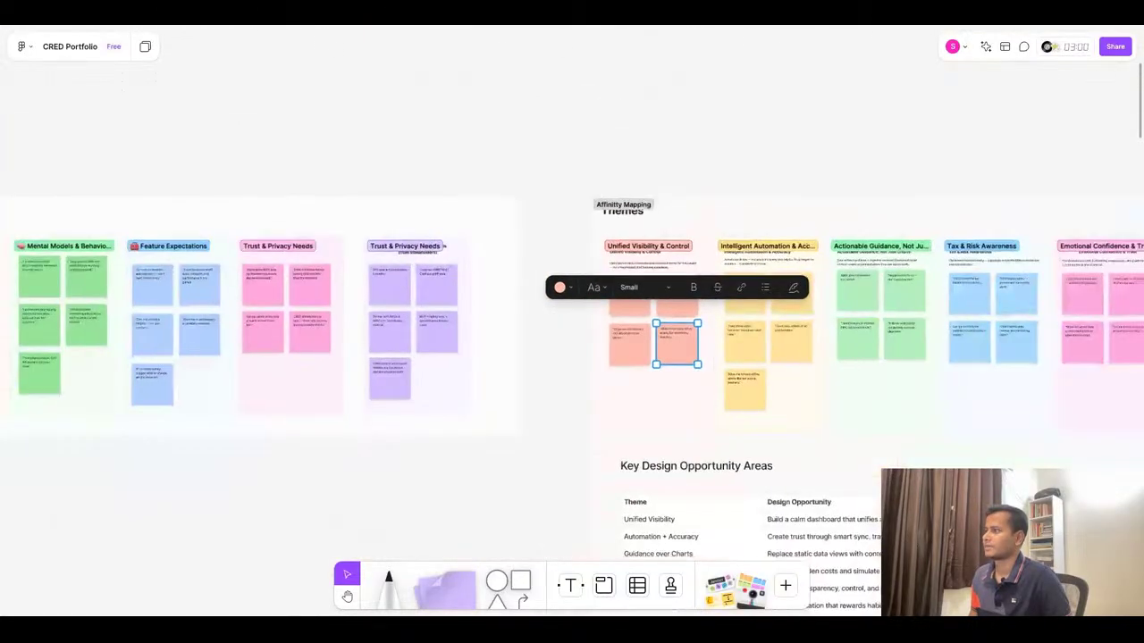
pyautogui.scroll(10, 444, 349)
pyautogui.scroll(-10, 444, 349)
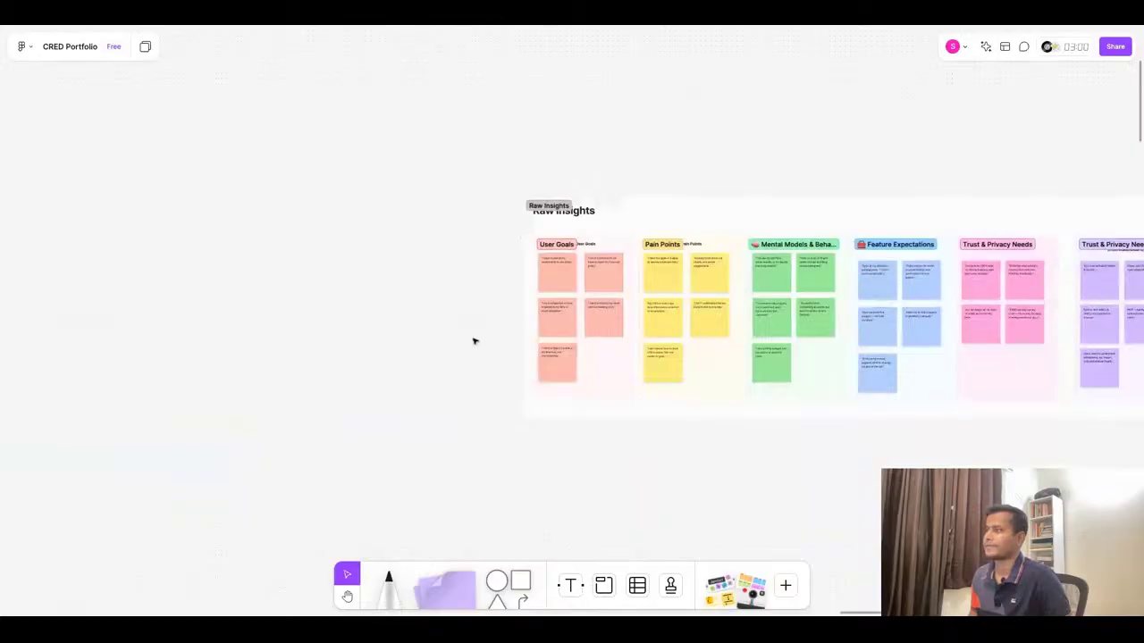
pyautogui.scroll(5, 143, 382)
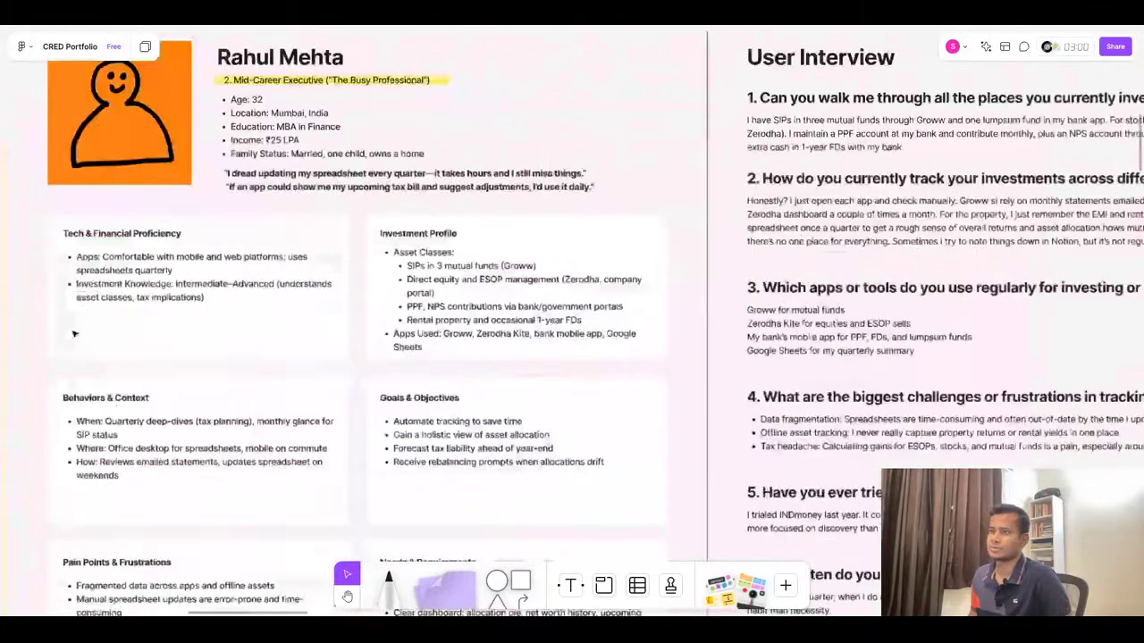
pyautogui.scroll(-5, 413, 277)
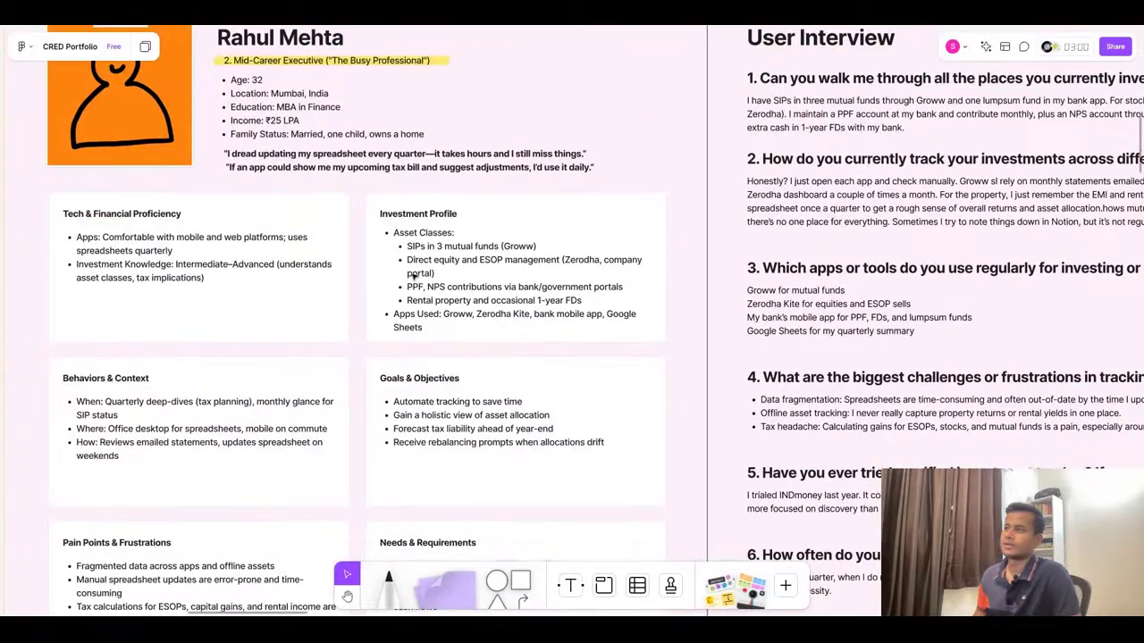
pyautogui.scroll(3, 515, 278)
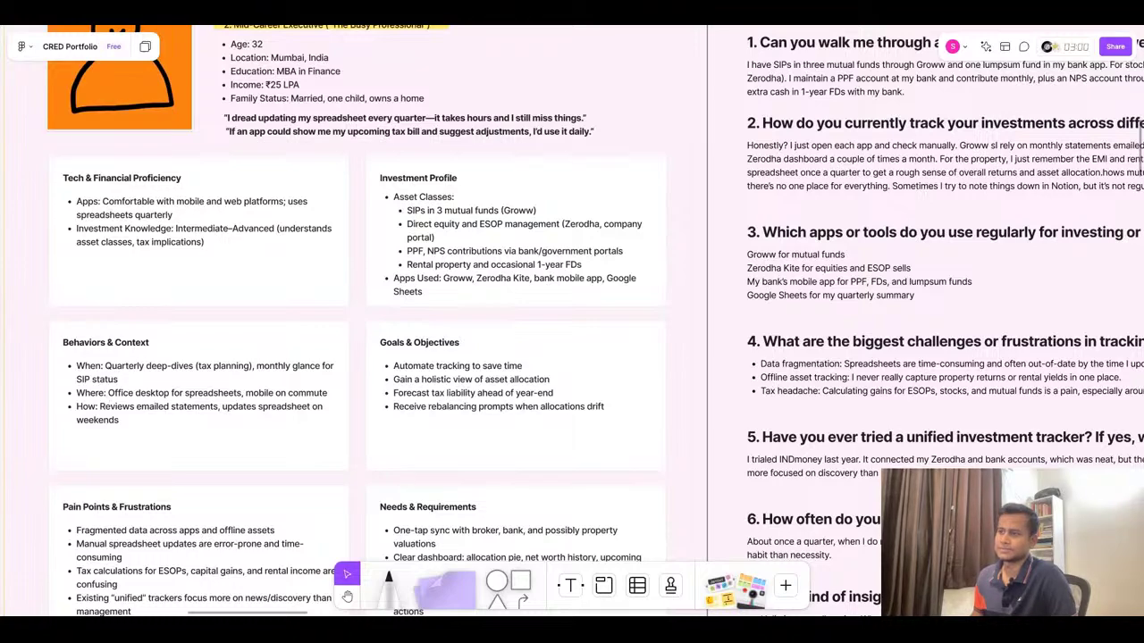
pyautogui.scroll(-2, 572, 322)
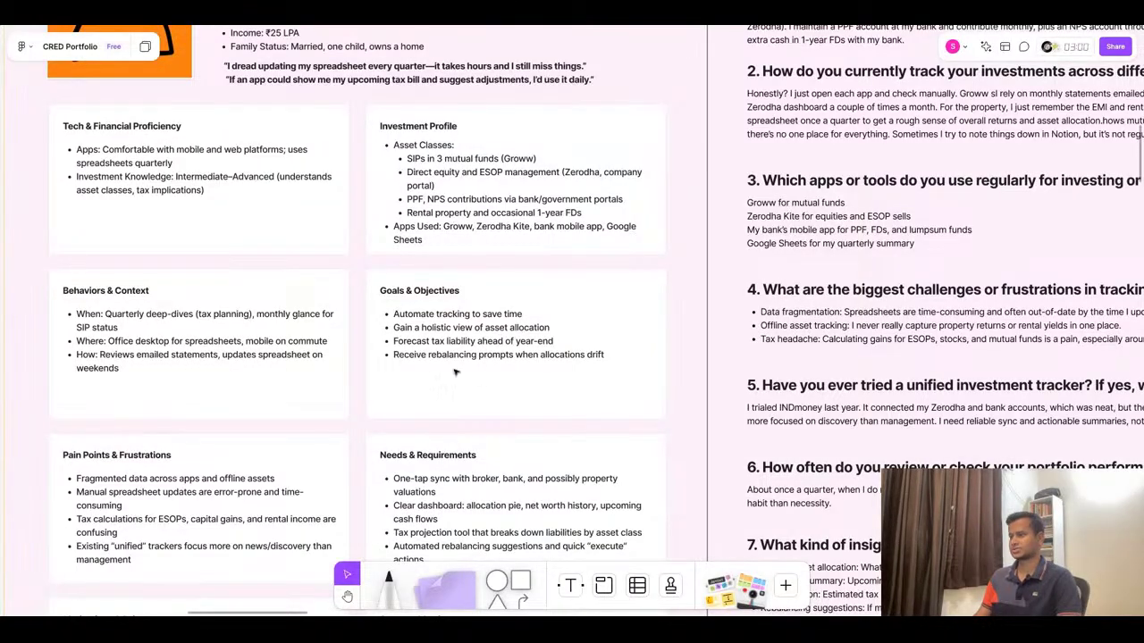
pyautogui.scroll(-10, 404, 355)
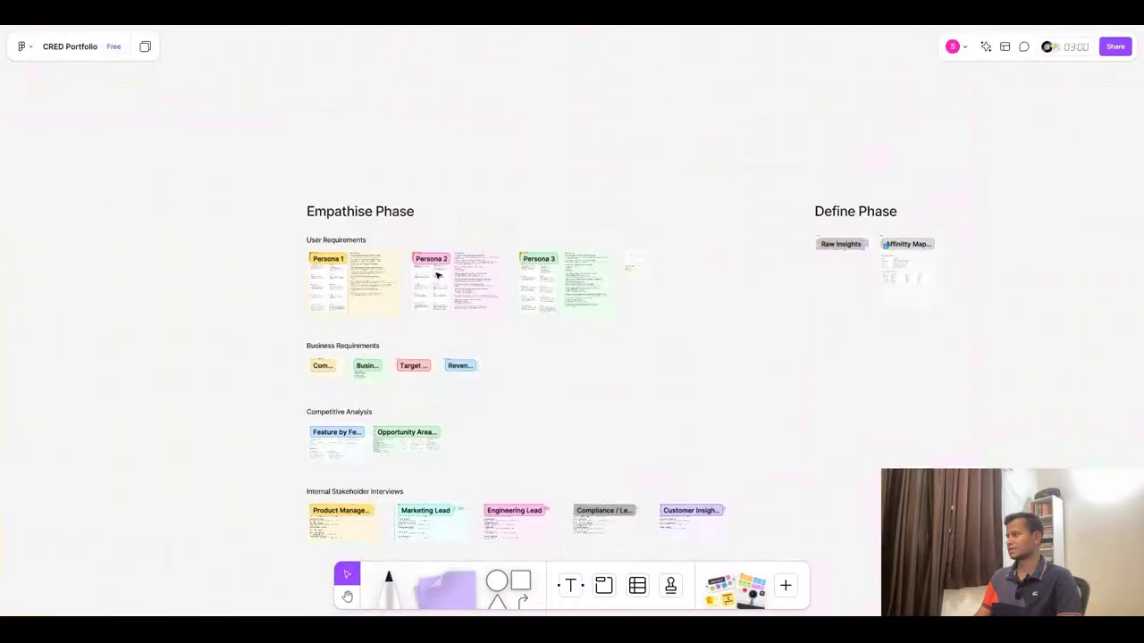
# Change the Busy Professional's Unified Visibility & Control rating in the mapping table to "✅✅✅ Very High" and finish editing the cell
pyautogui.click(965, 248)
pyautogui.scroll(10, 964, 248)
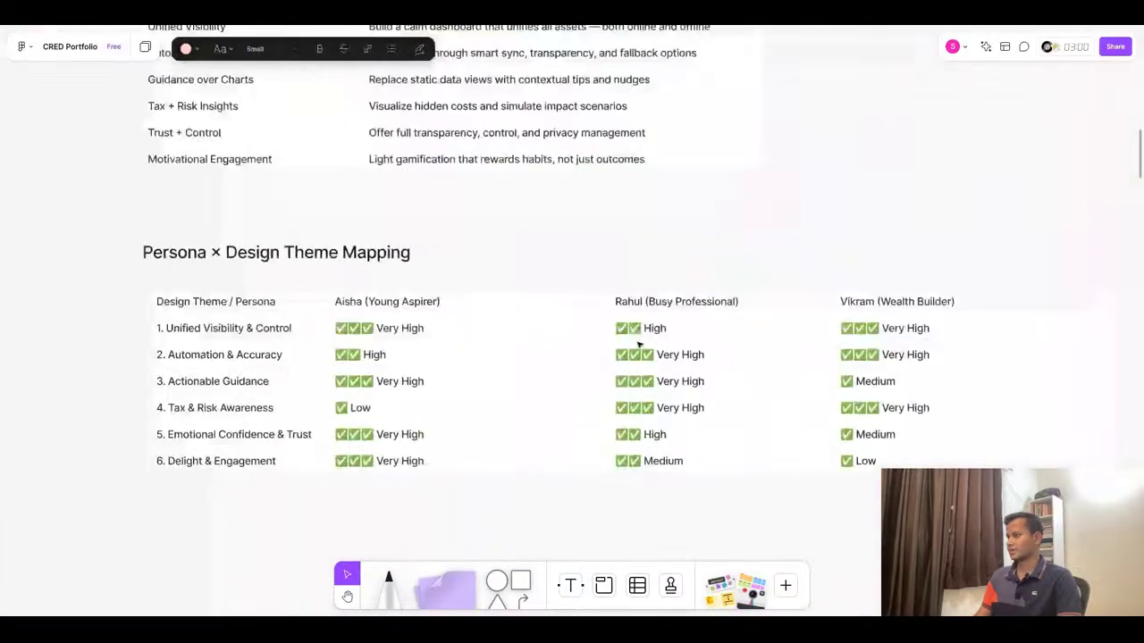
pyautogui.click(645, 331)
pyautogui.click(644, 329)
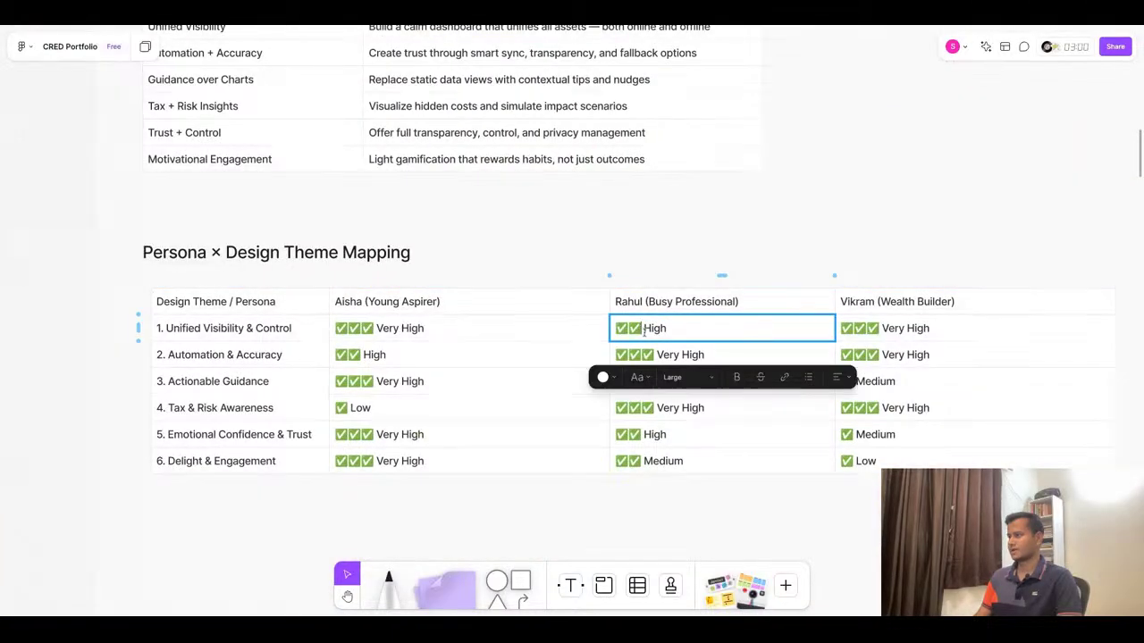
pyautogui.hotkey('shift', 'Left')
pyautogui.hotkey('ctrl', 'c')
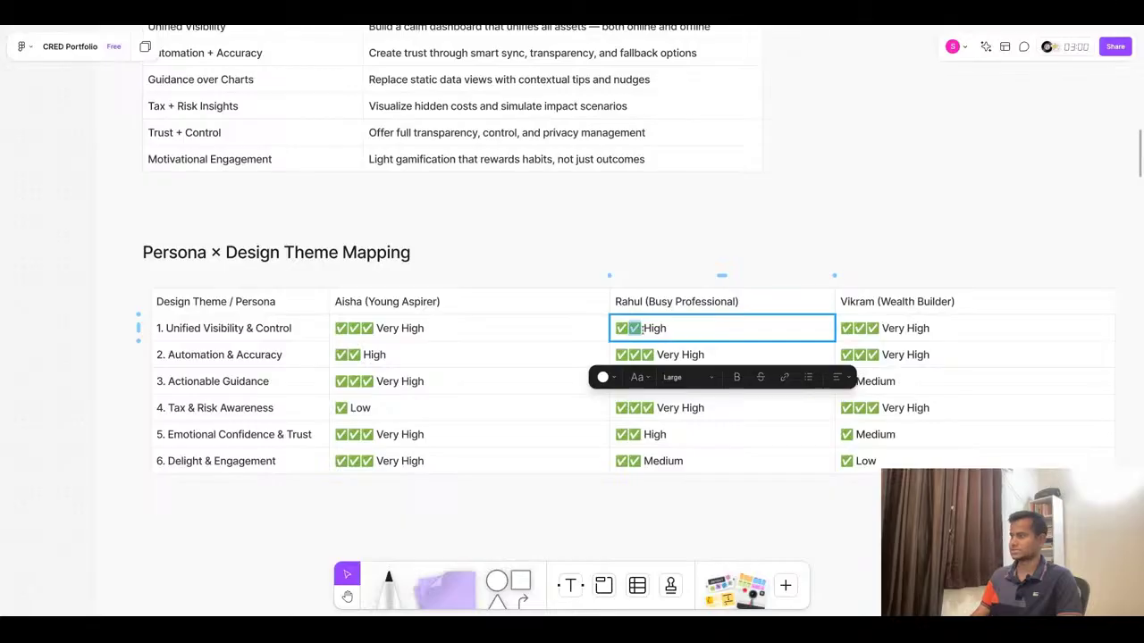
pyautogui.press('Right')
pyautogui.press('Delete')
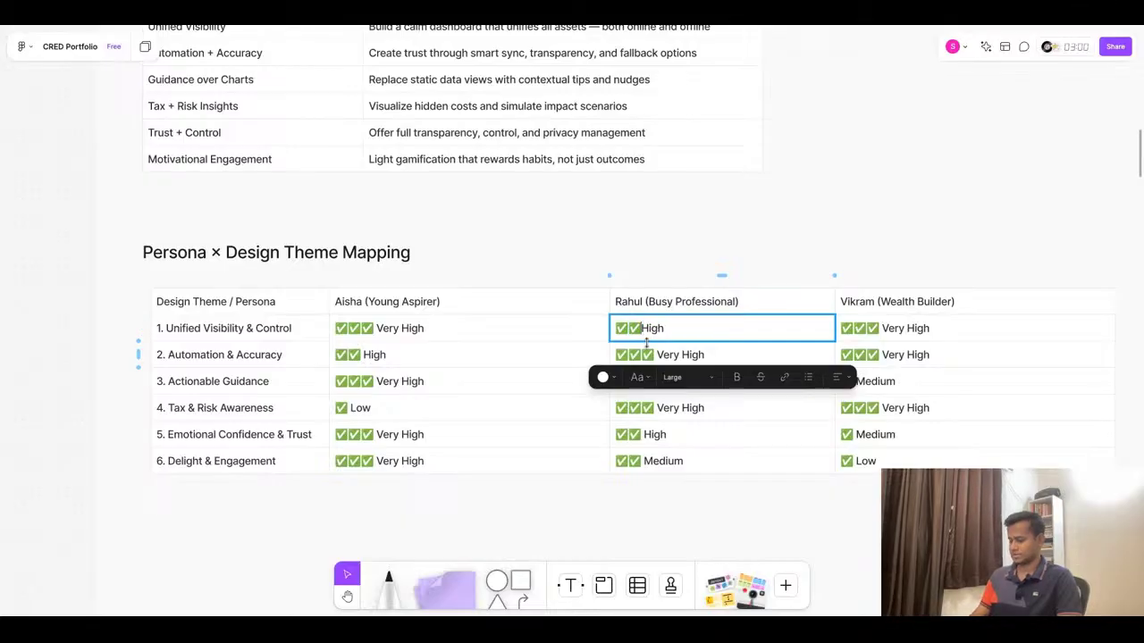
pyautogui.hotkey('ctrl', 'v')
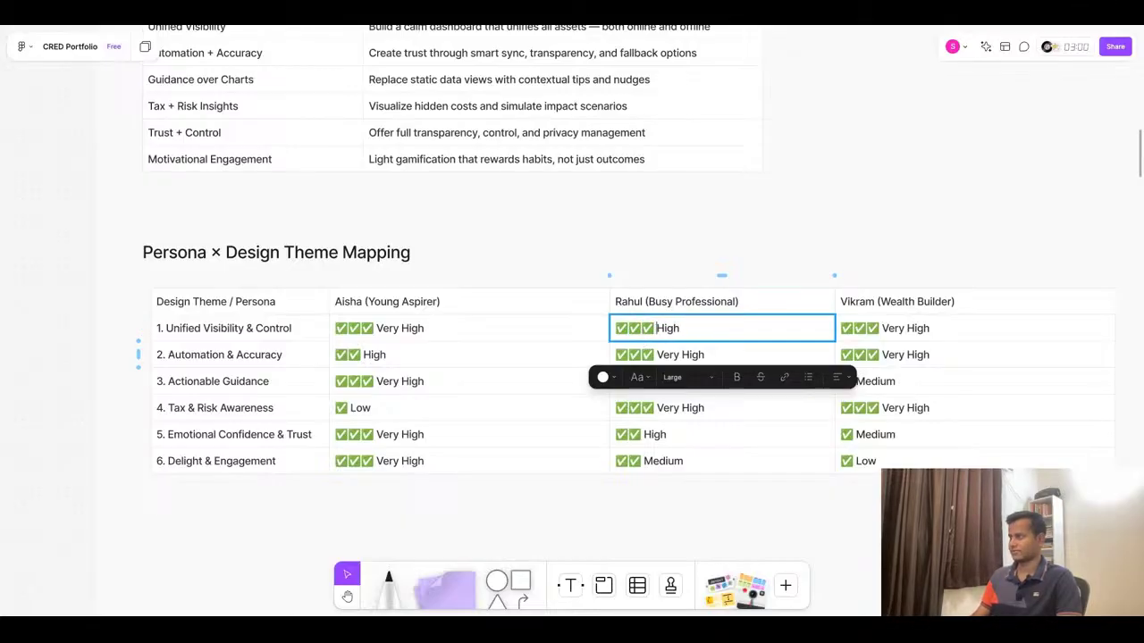
pyautogui.write('Very')
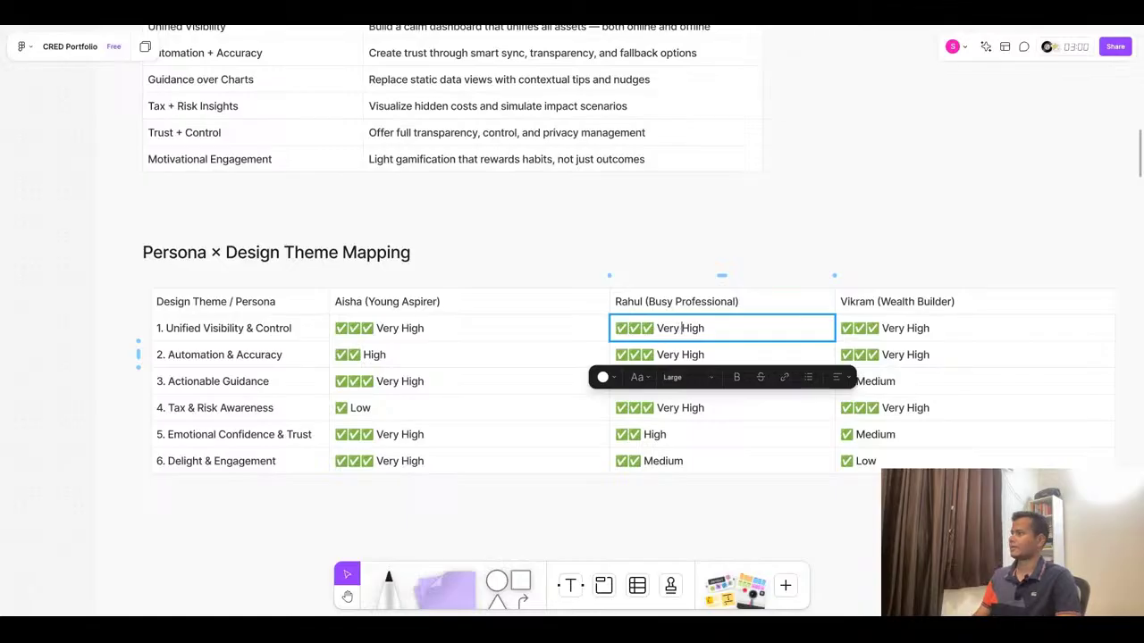
pyautogui.click(724, 508)
# Switch to ChatGPT and read the Interpretation section below the mapping table, covering the Core MVP Themes and Persona-Specific Feature Focus
pyautogui.scroll(-5, 616, 257)
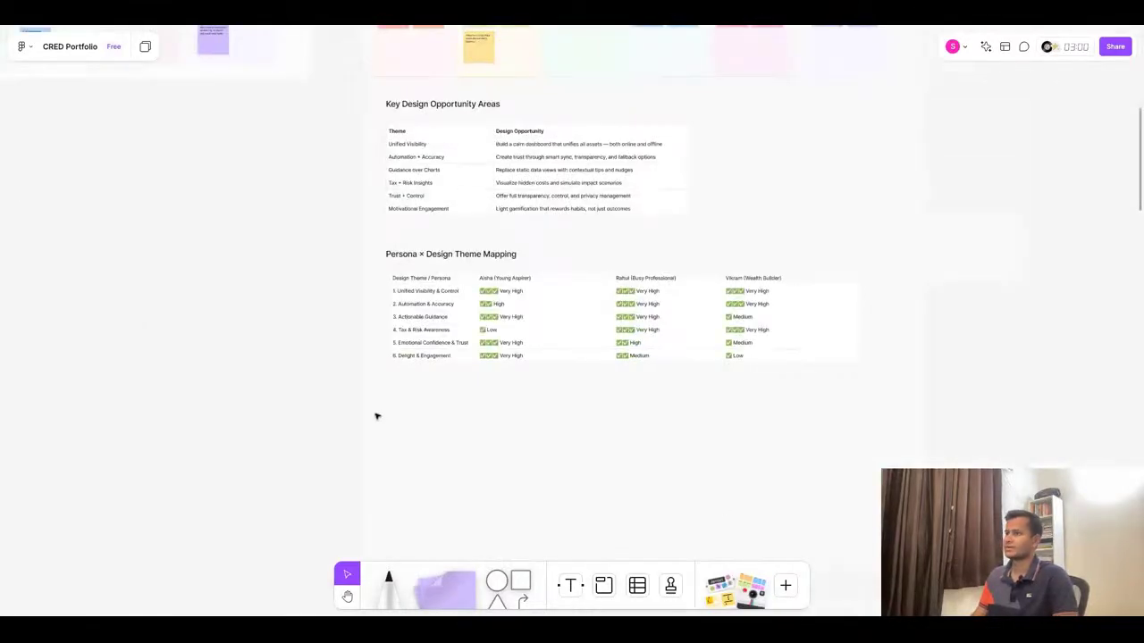
pyautogui.press('super+Tab')
pyautogui.scroll(-3, 615, 340)
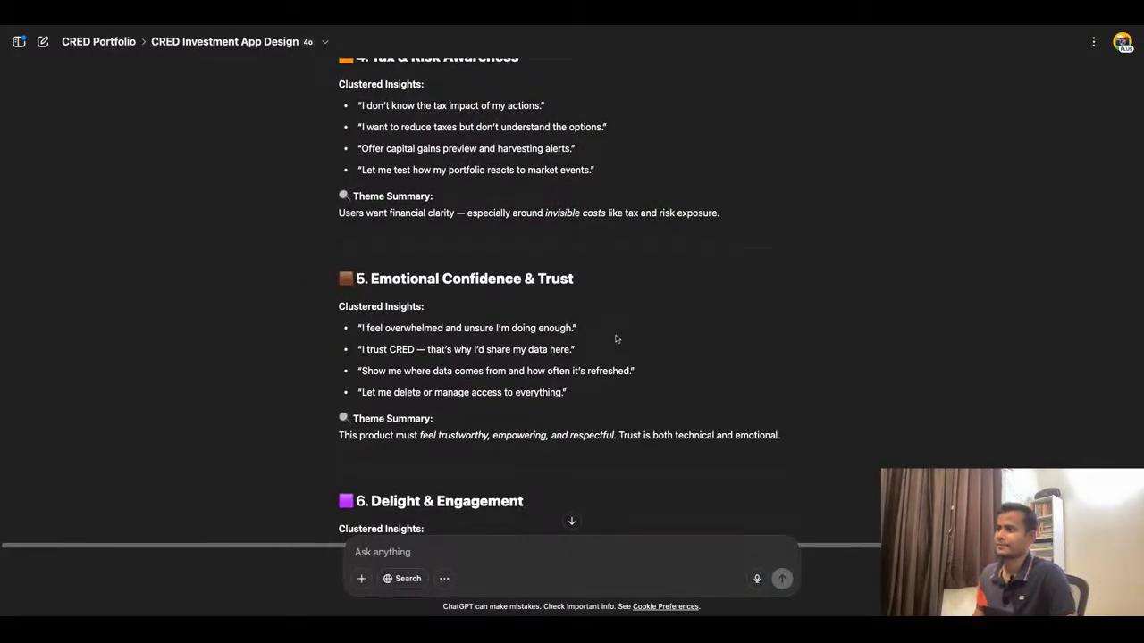
pyautogui.scroll(-15, 615, 340)
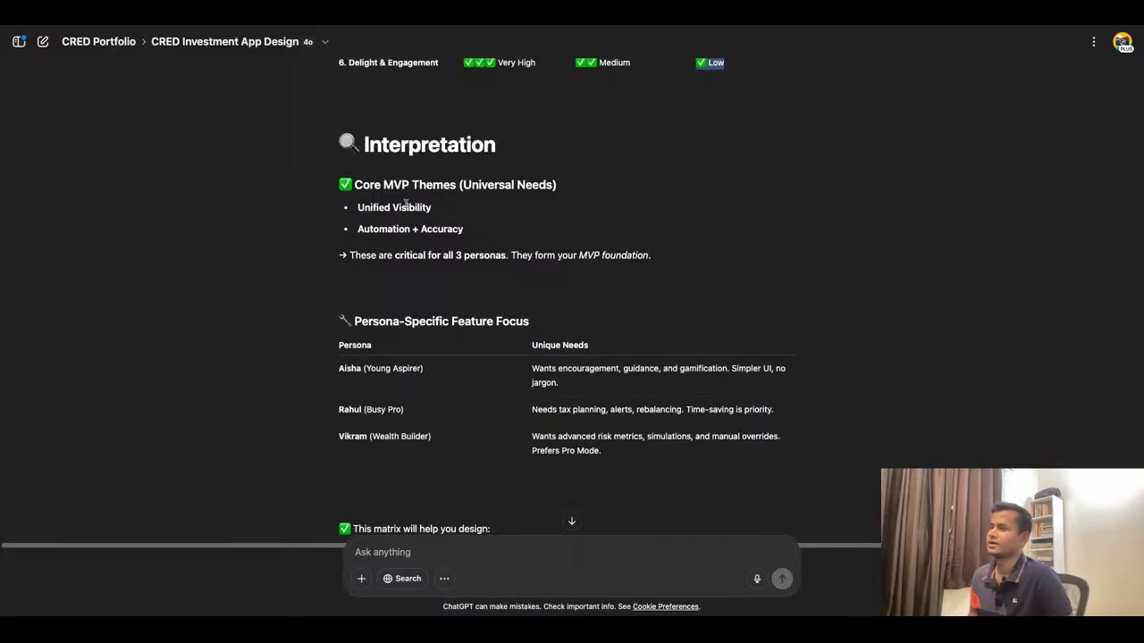
pyautogui.scroll(-5, 577, 283)
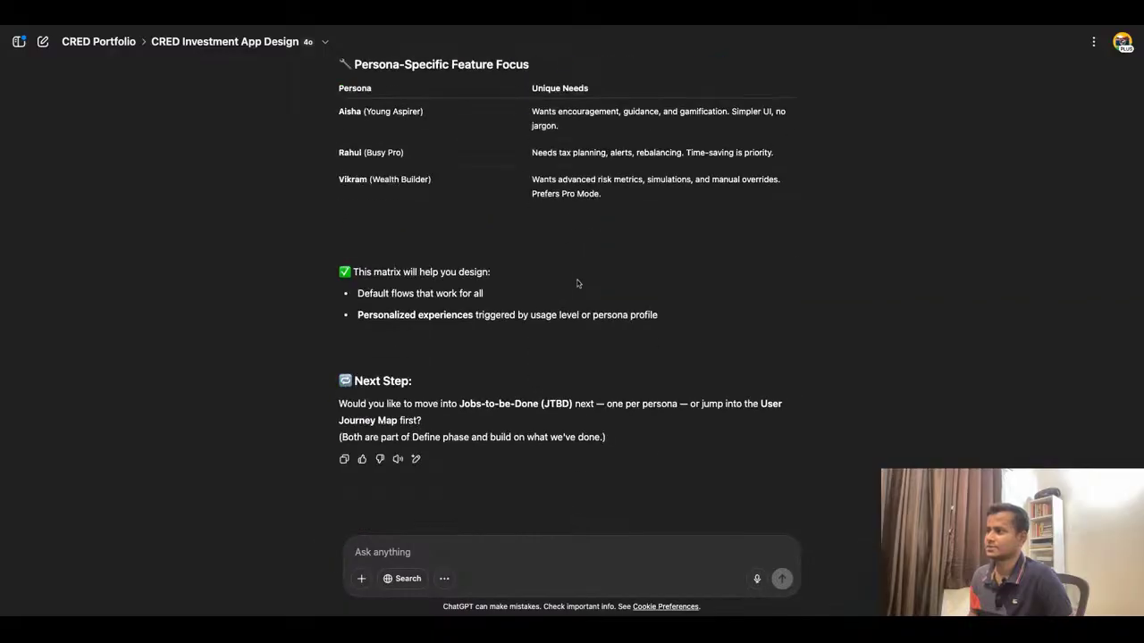
pyautogui.scroll(10, 577, 283)
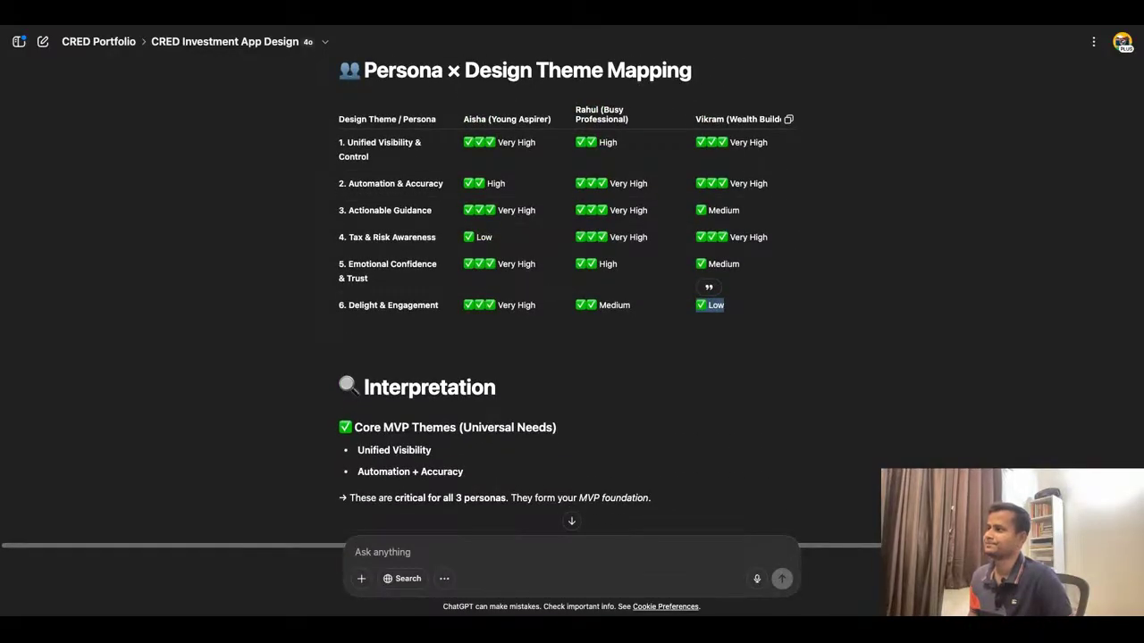
pyautogui.scroll(-3, 470, 308)
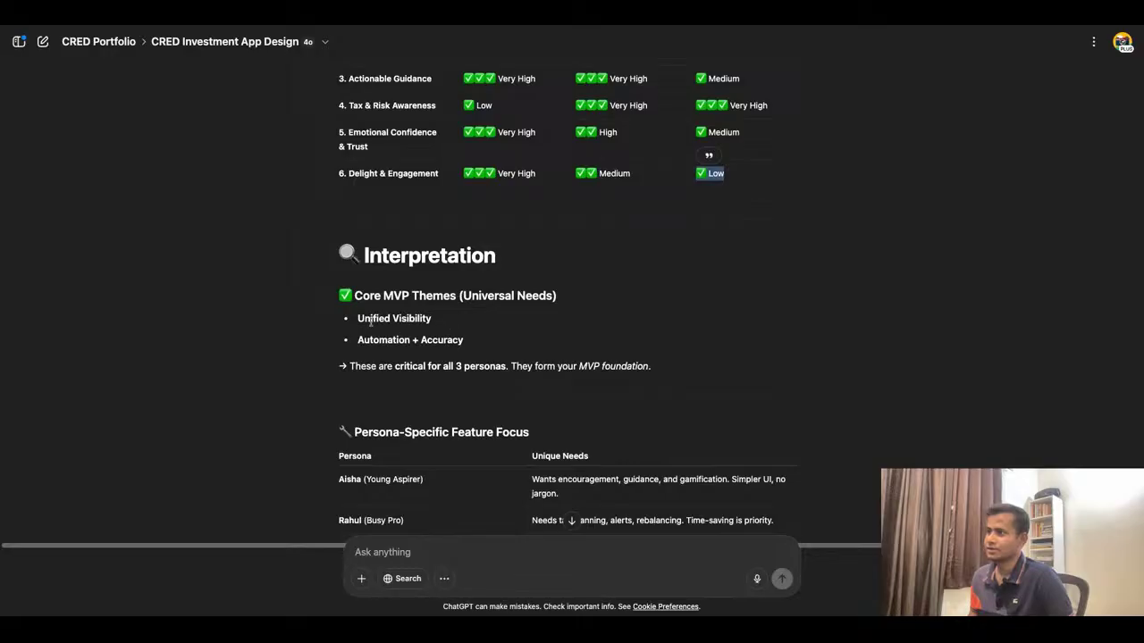
pyautogui.moveTo(361, 319); pyautogui.dragTo(463, 340)
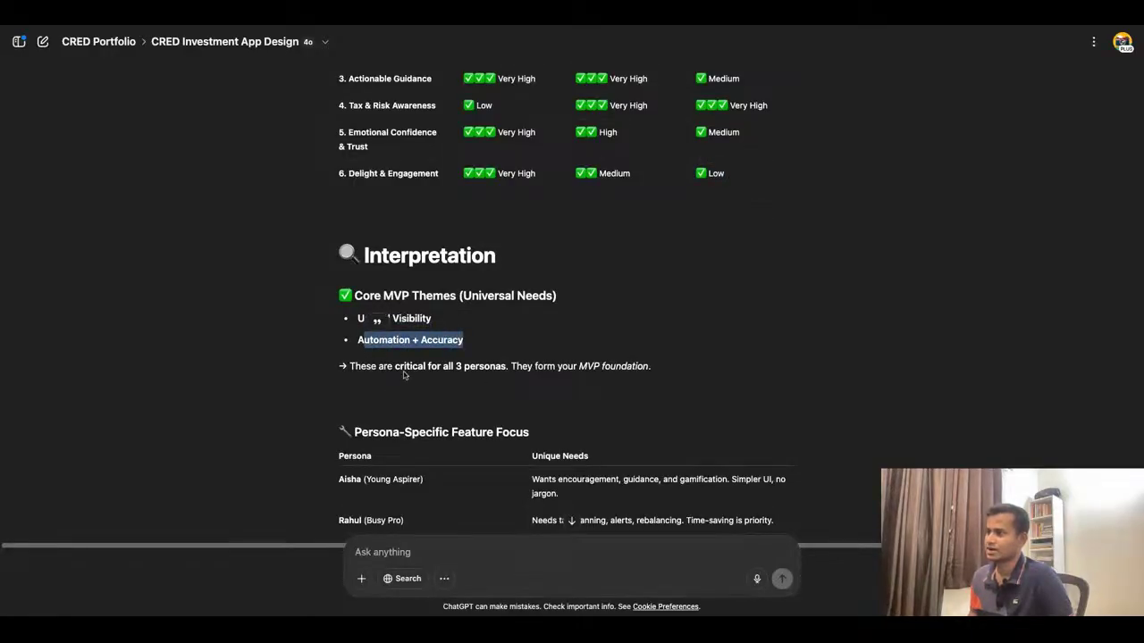
# Read the Persona-Specific Feature Focus table and the proposed next step at the end of ChatGPT's reply
pyautogui.scroll(-5, 497, 370)
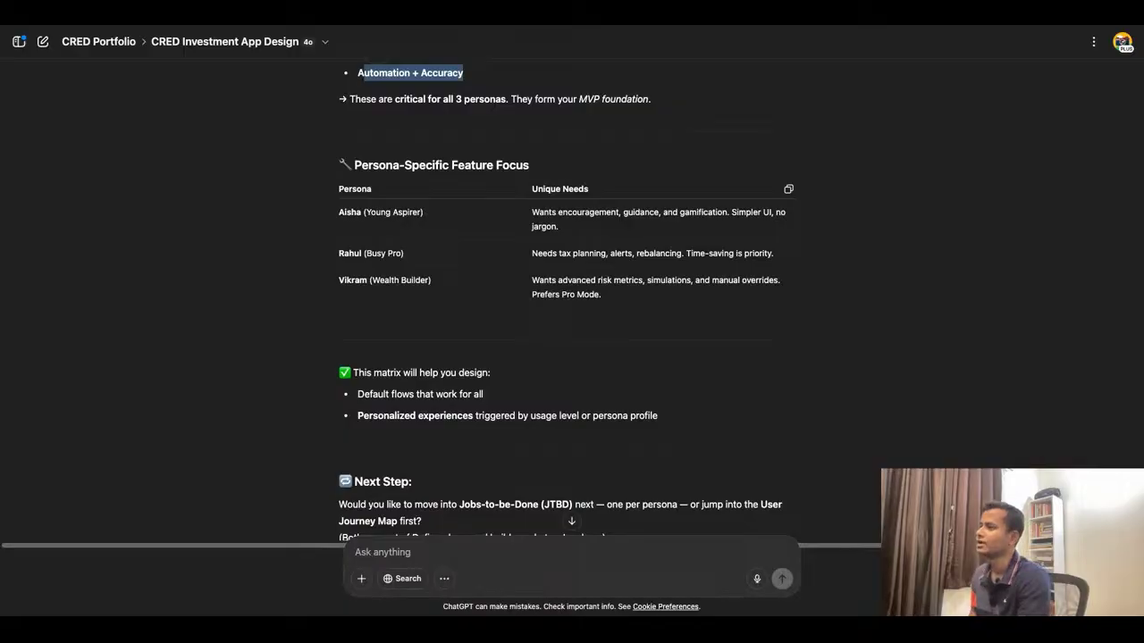
pyautogui.scroll(-1, 565, 299)
pyautogui.scroll(-3, 566, 298)
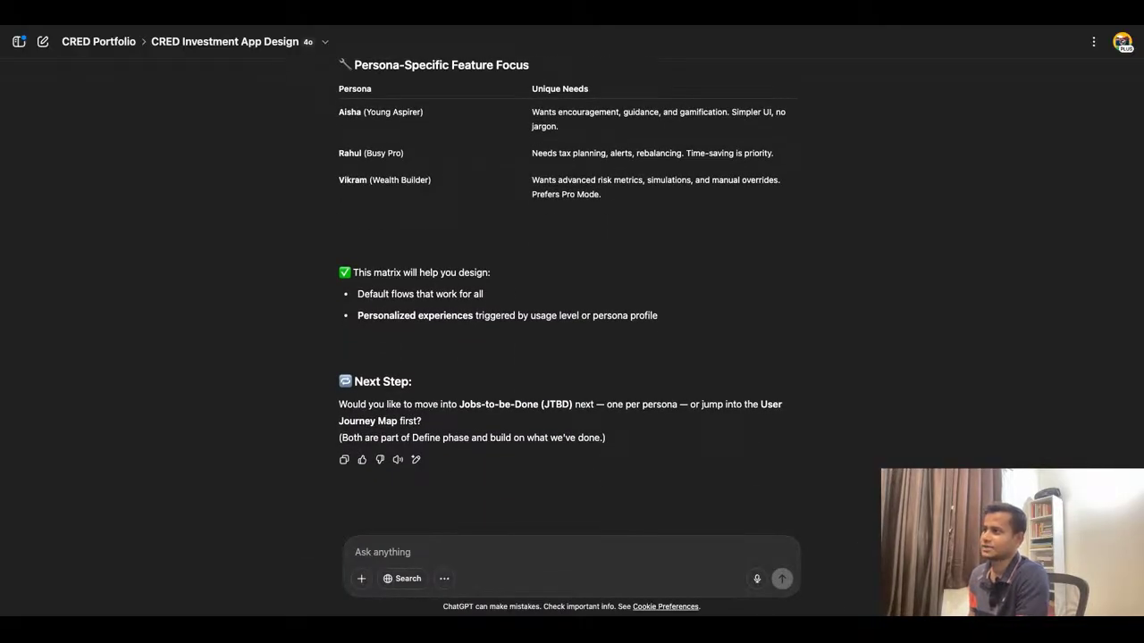
pyautogui.scroll(-1, 486, 307)
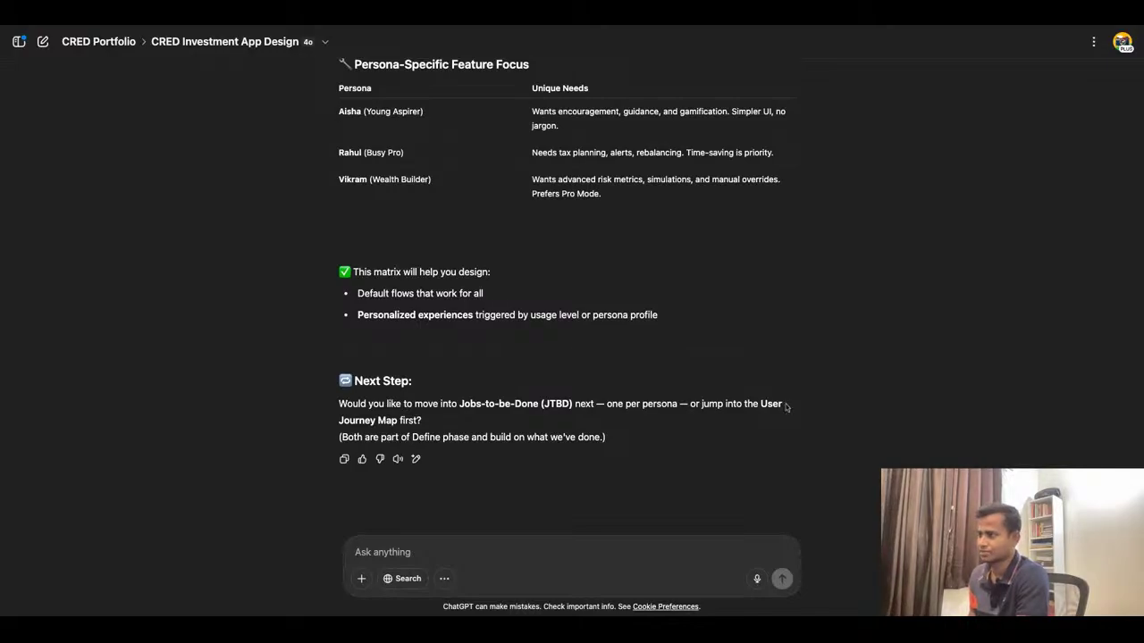
# Look back through the ChatGPT conversation for the Define phase outline, covering affinity mapping, user personas and Jobs-to-be-Done
pyautogui.scroll(20, 787, 407)
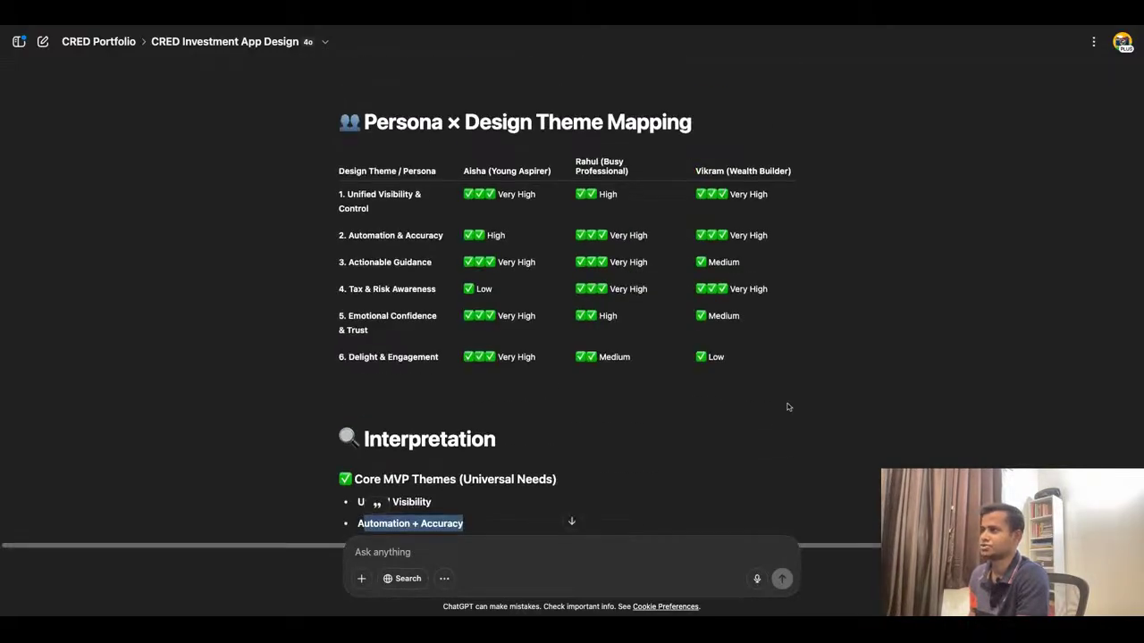
pyautogui.scroll(20, 572, 295)
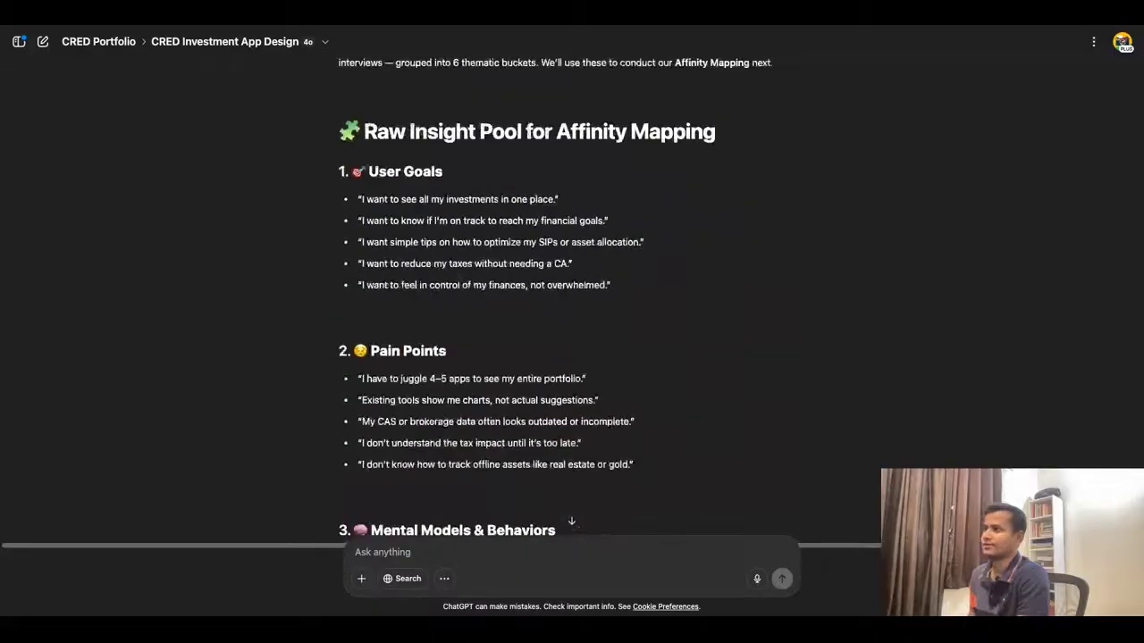
pyautogui.scroll(20, 572, 295)
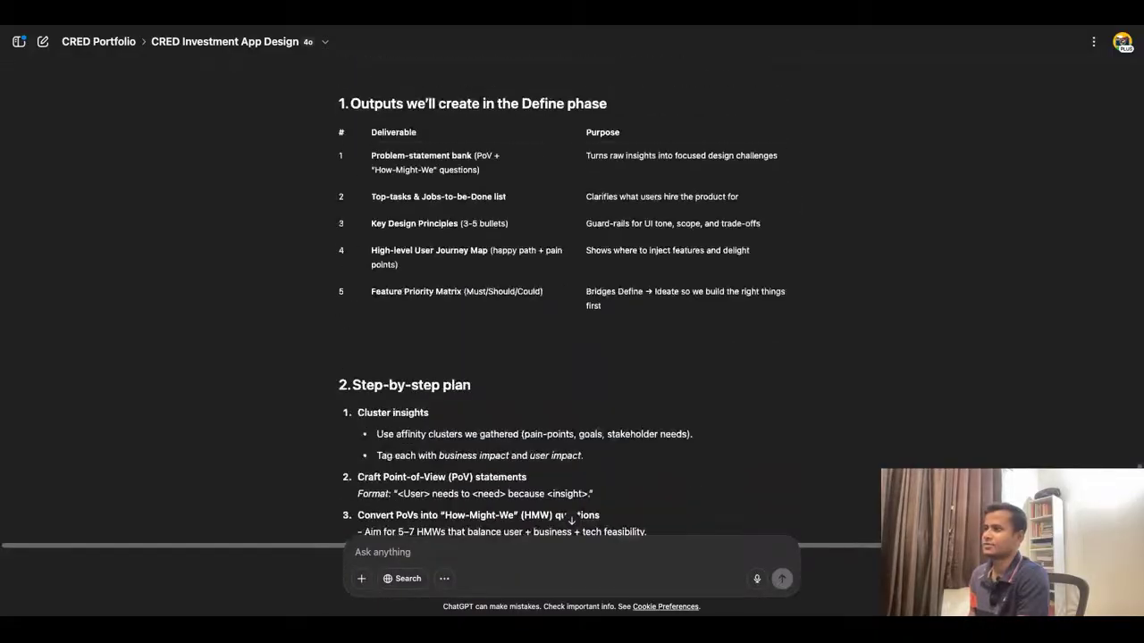
pyautogui.scroll(20, 571, 295)
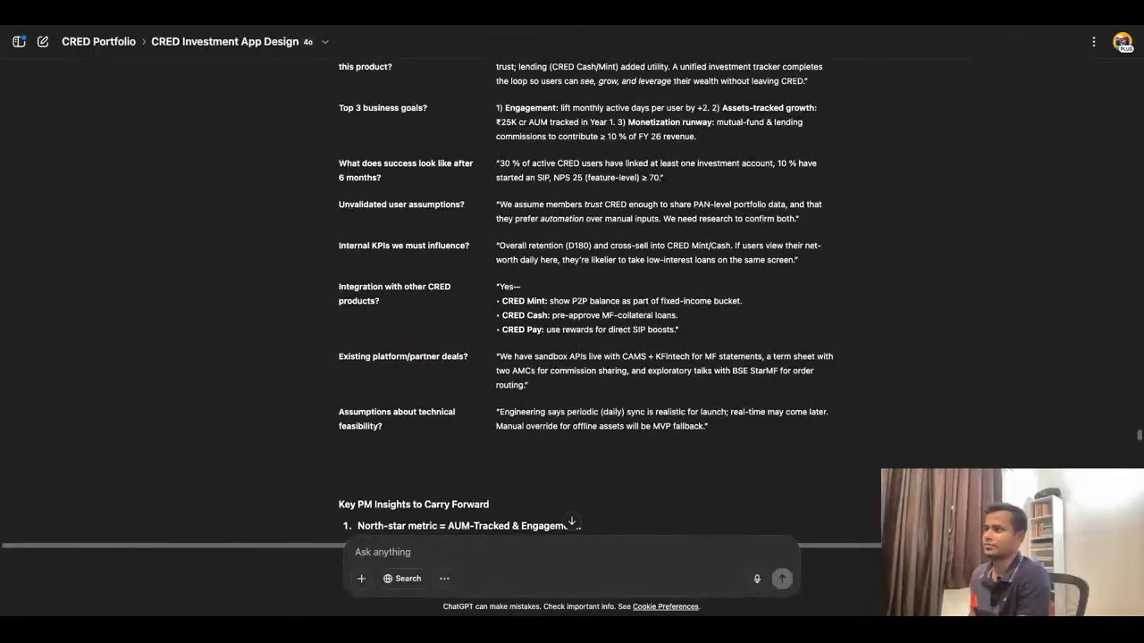
pyautogui.scroll(-20, 572, 295)
pyautogui.scroll(-10, 766, 377)
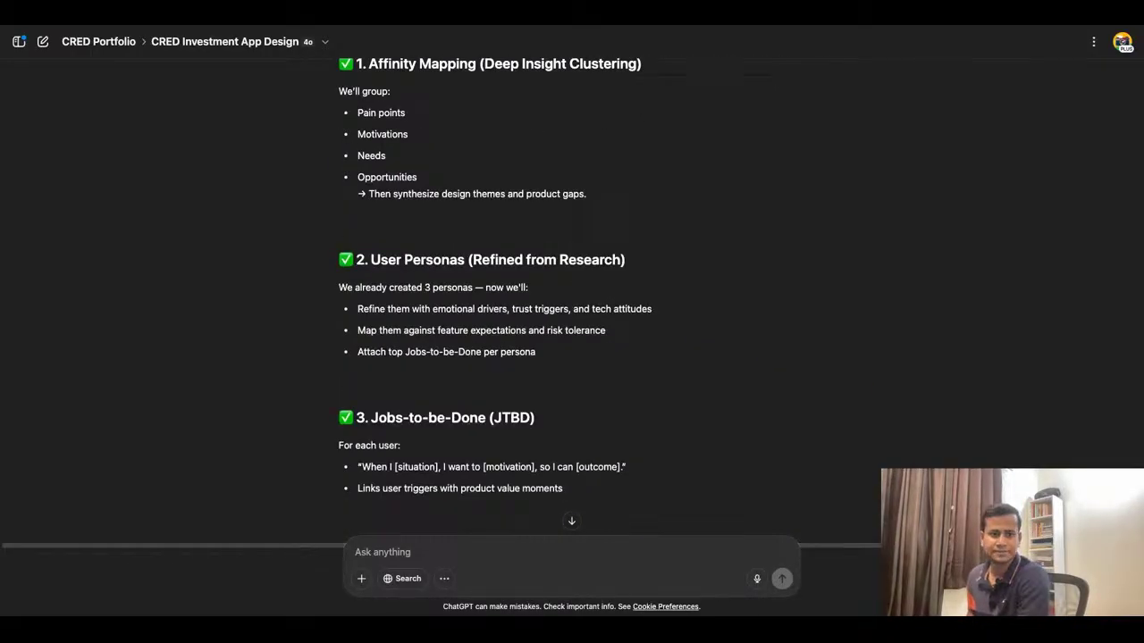
pyautogui.scroll(3, 706, 306)
pyautogui.scroll(-4, 706, 306)
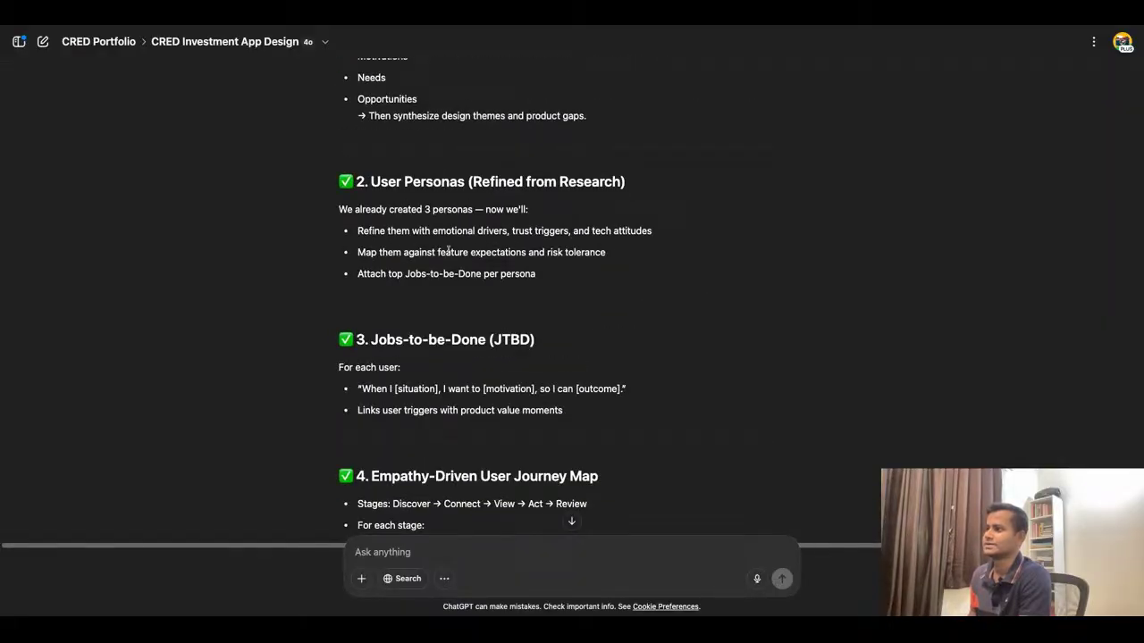
# Review the clustered insight themes, design opportunities and Persona × Design Theme Mapping, down to the suggested next step
pyautogui.scroll(-20, 547, 304)
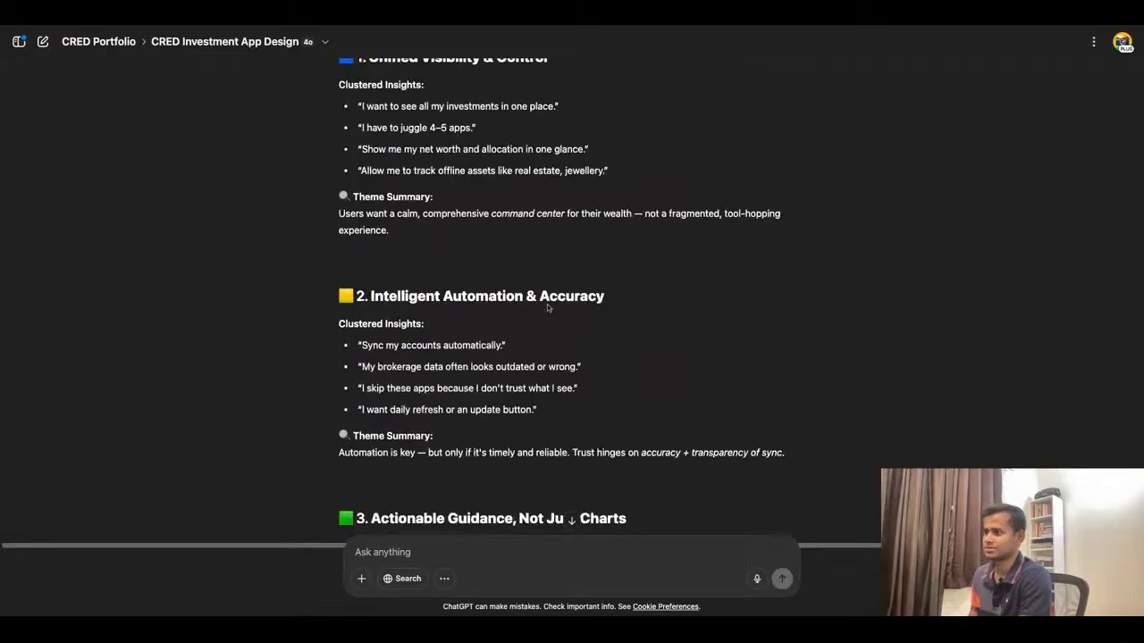
pyautogui.scroll(-15, 547, 304)
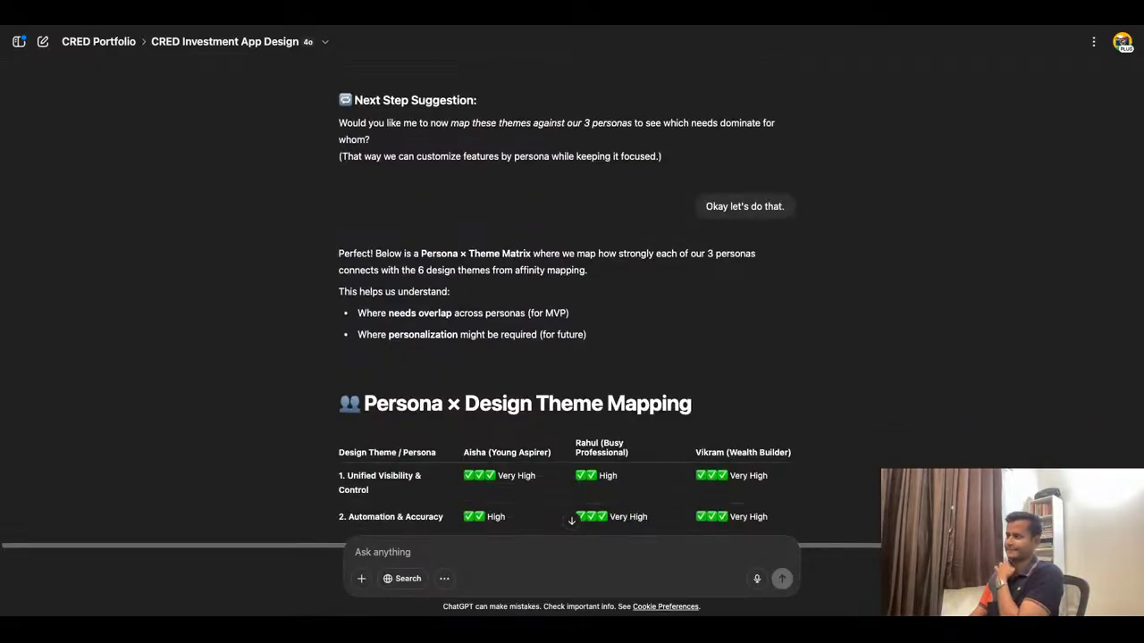
pyautogui.scroll(4, 376, 322)
pyautogui.scroll(-1, 502, 332)
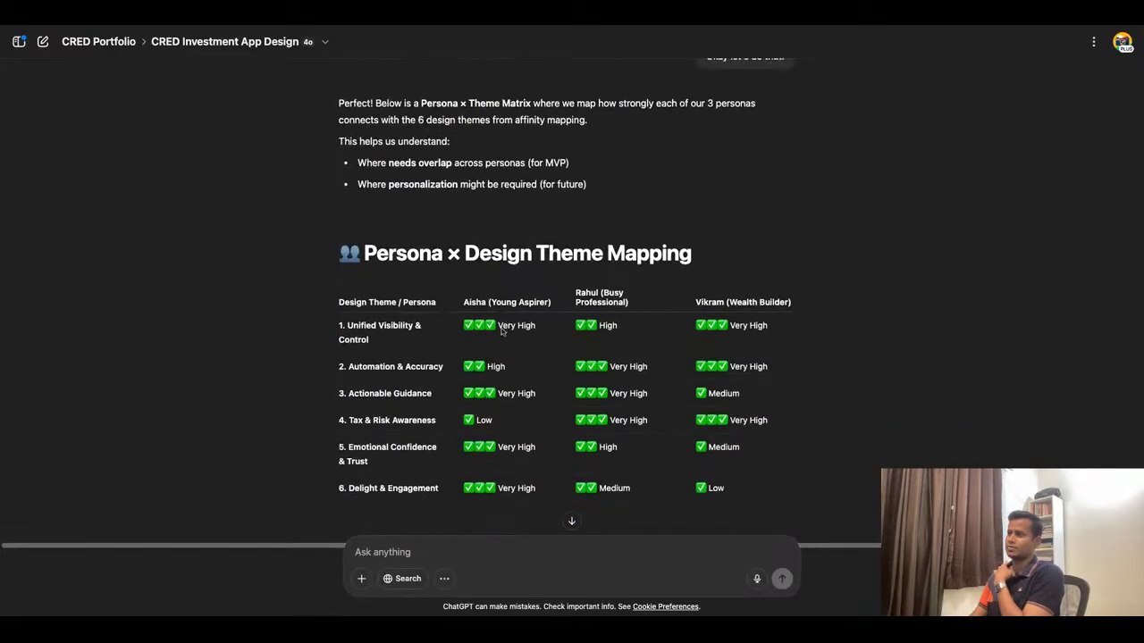
pyautogui.scroll(10, 559, 300)
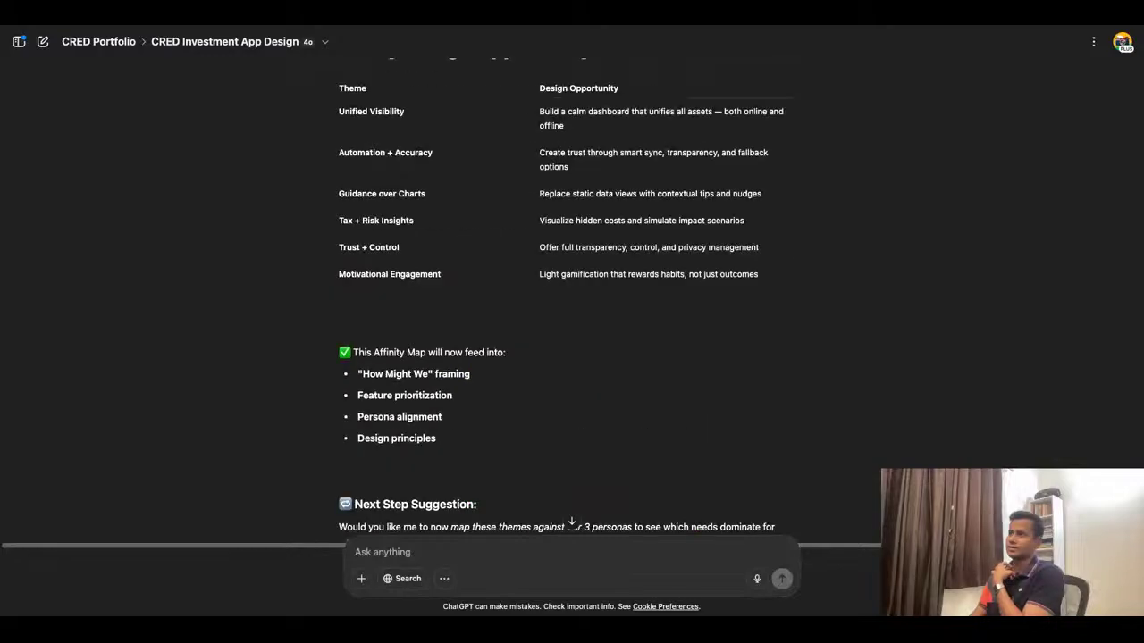
pyautogui.scroll(-10, 502, 357)
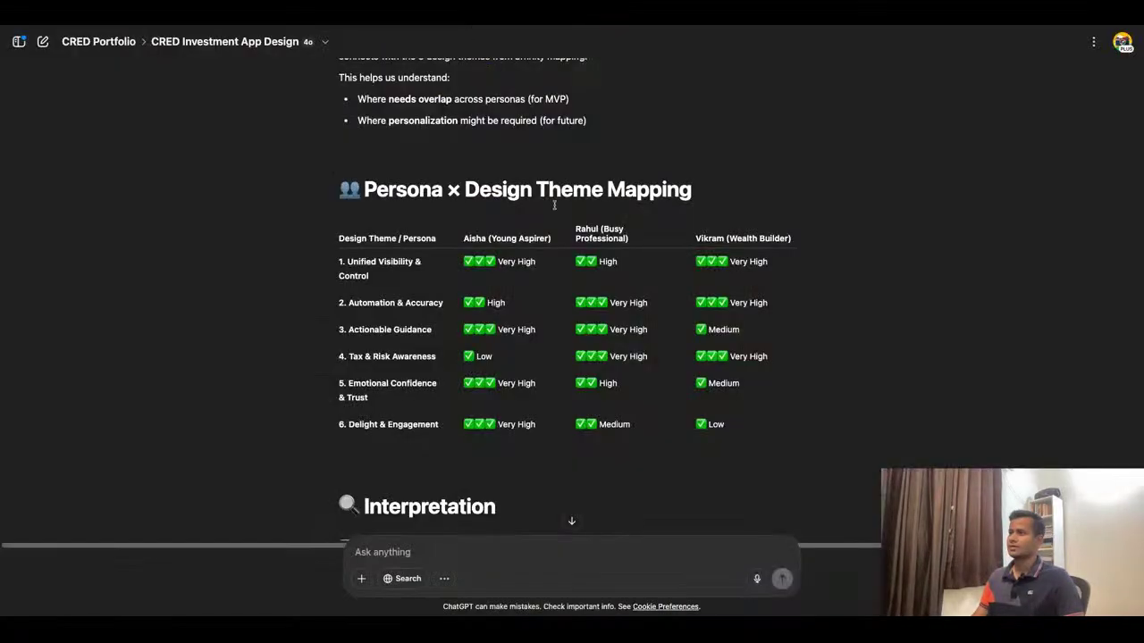
pyautogui.scroll(-10, 554, 208)
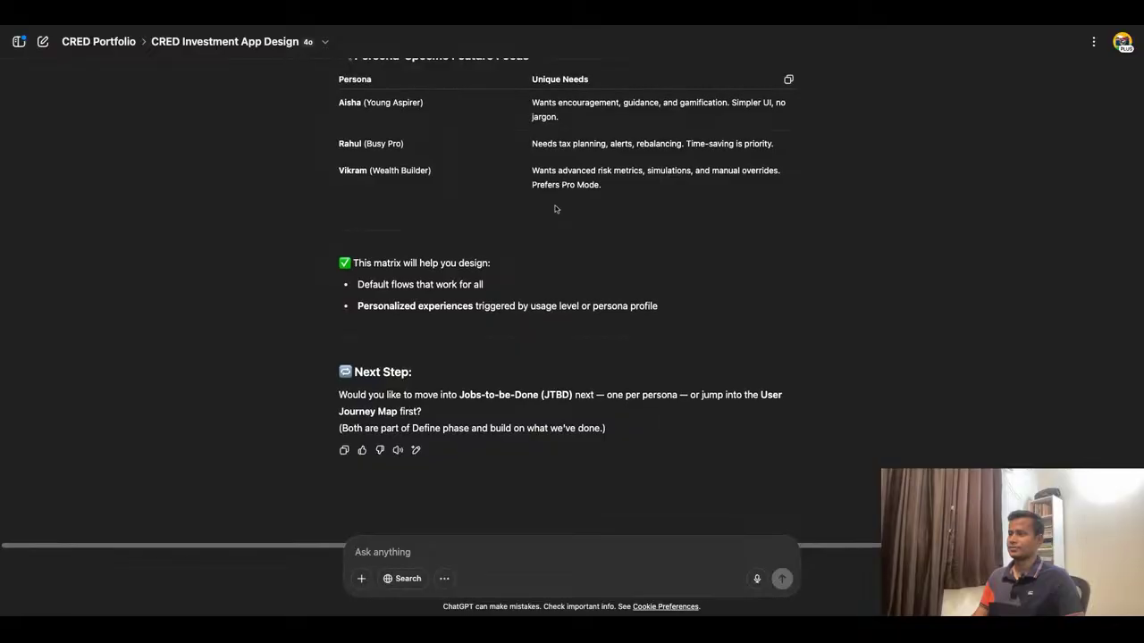
# Return to the Define phase outline and read it from Jobs-to-be-Done through the User Journey Map, How Might We statements and Design Principles
pyautogui.scroll(15, 553, 208)
pyautogui.scroll(10, 554, 295)
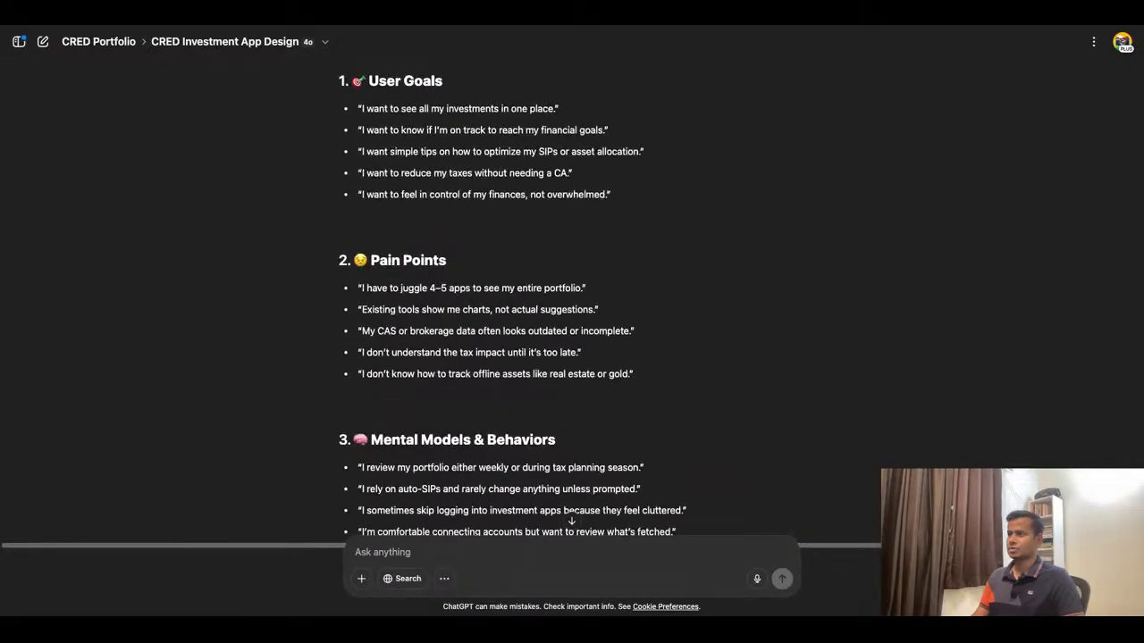
pyautogui.scroll(10, 554, 295)
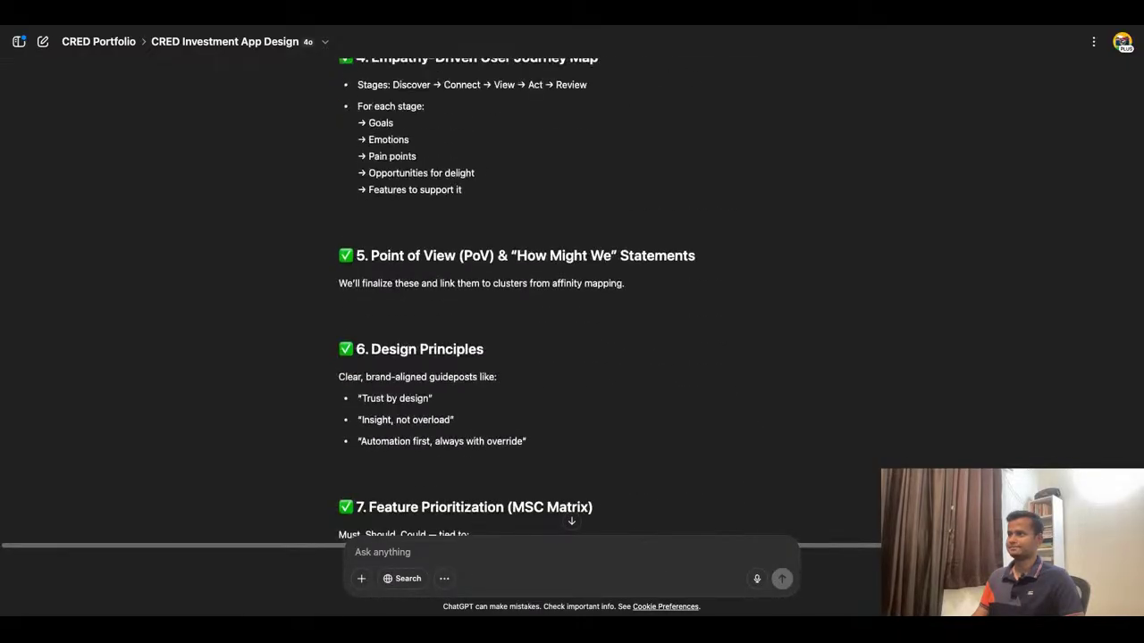
pyautogui.scroll(-1, 554, 295)
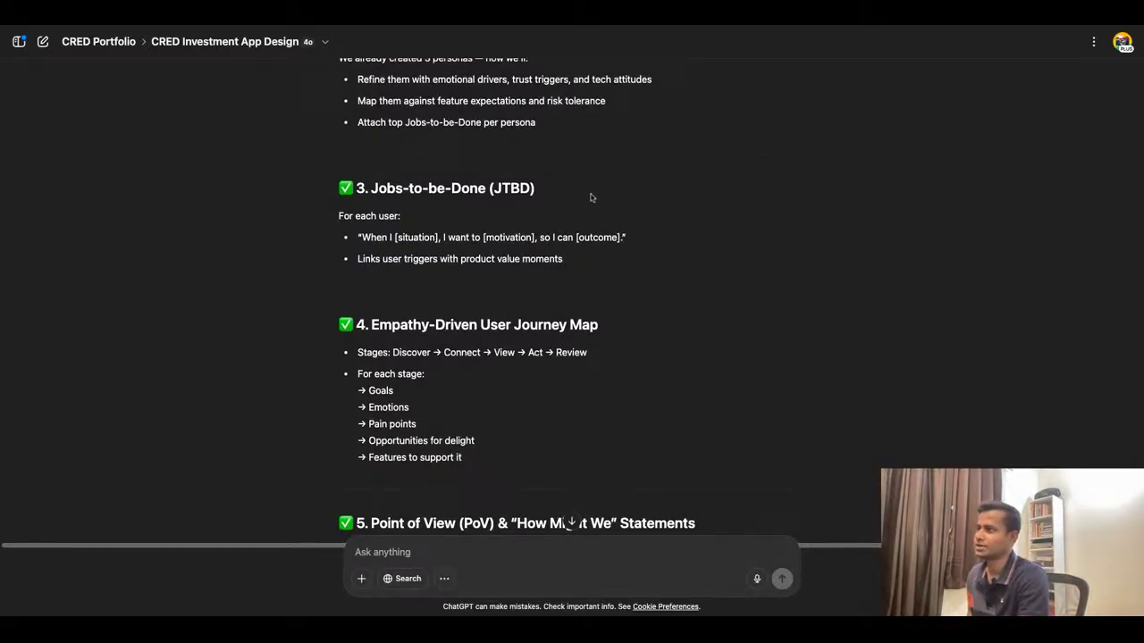
pyautogui.scroll(-2, 591, 319)
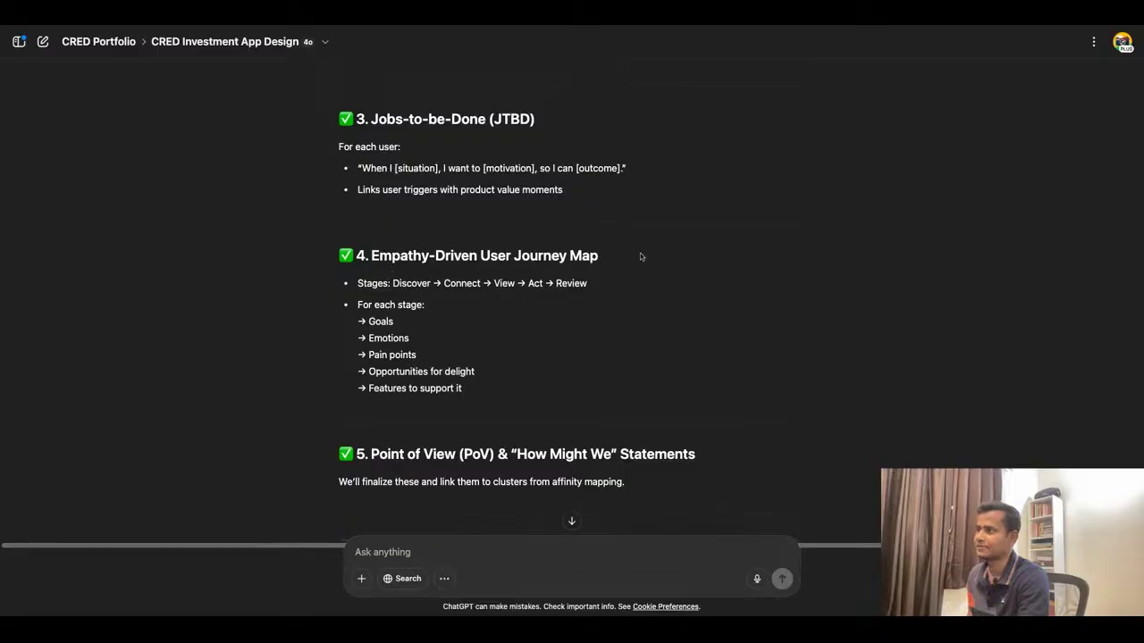
pyautogui.scroll(-2, 568, 312)
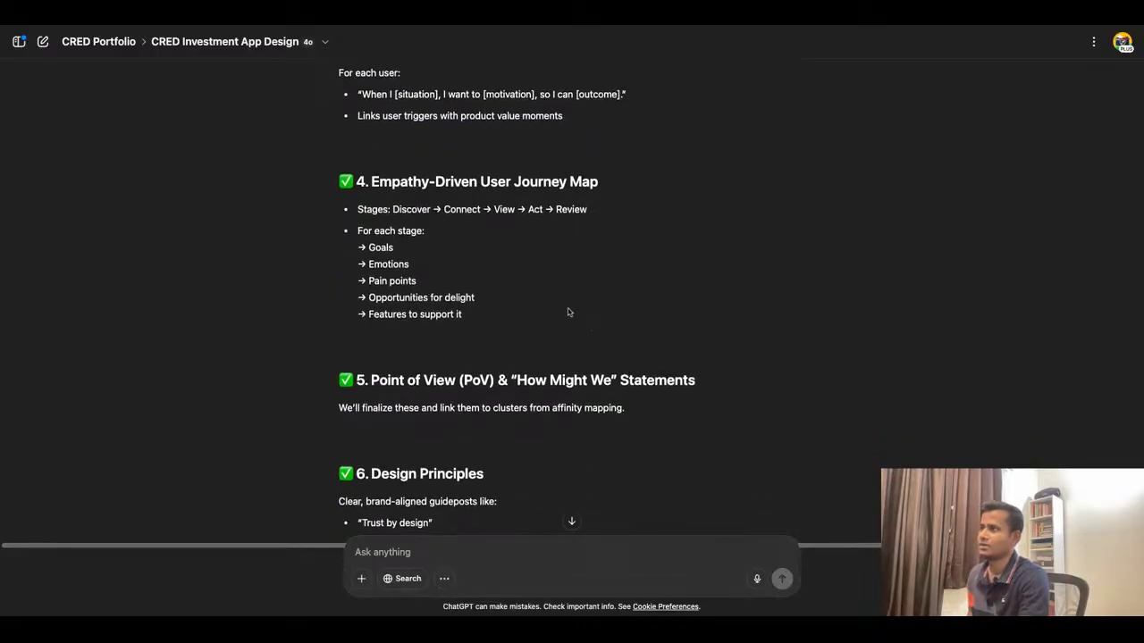
pyautogui.scroll(-2, 390, 320)
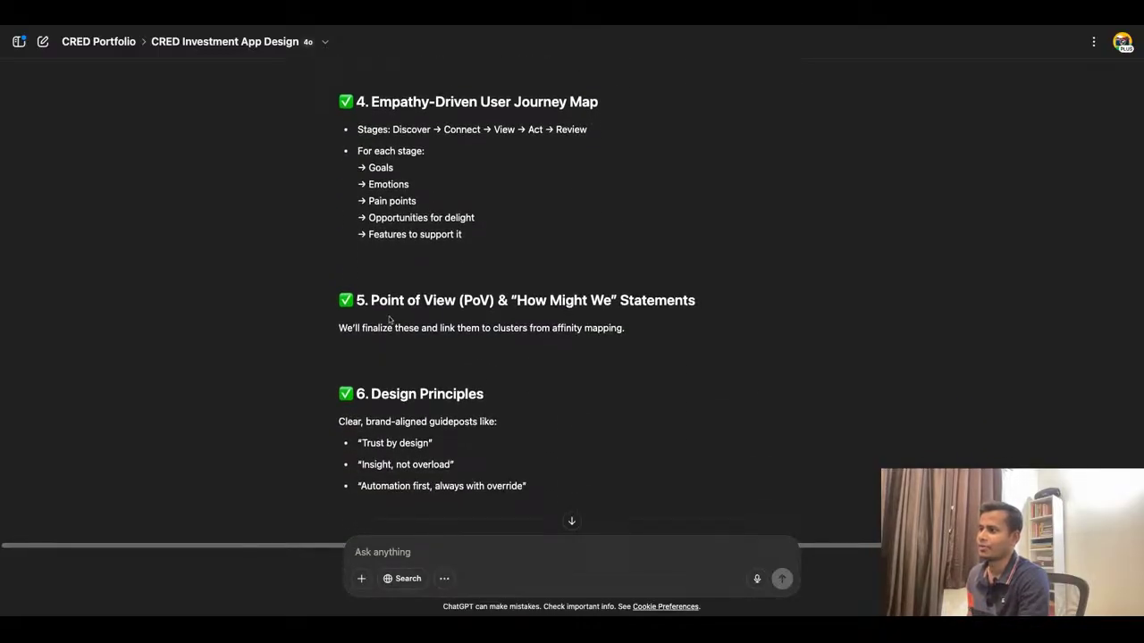
pyautogui.scroll(-1, 551, 384)
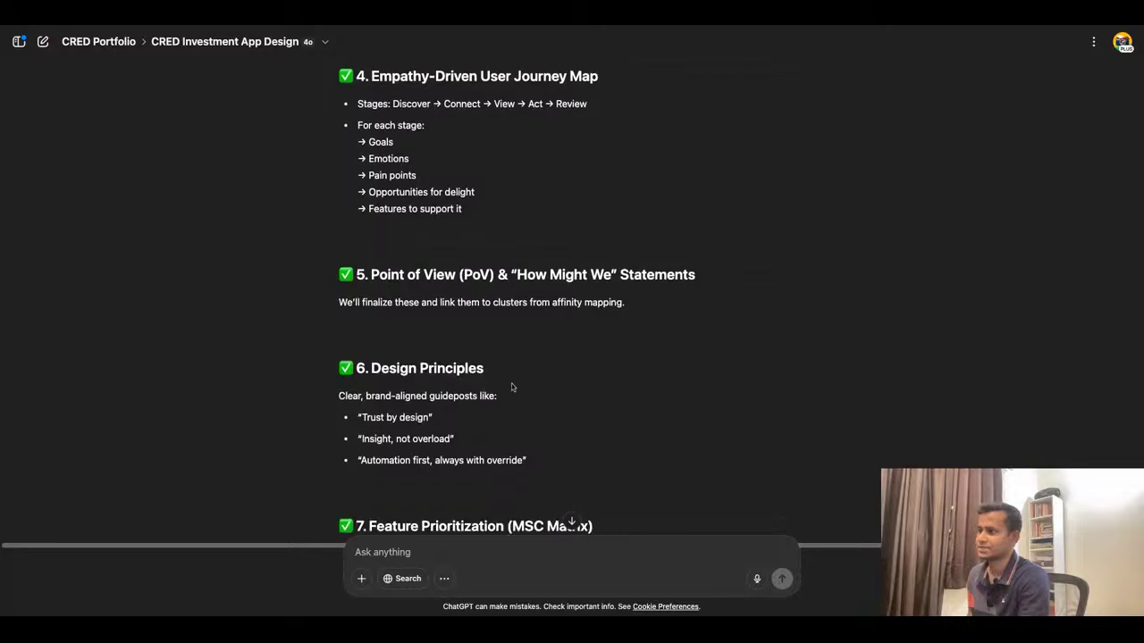
pyautogui.scroll(-2, 499, 427)
# Recheck the order of the User Personas, Jobs-to-be-Done and Empathy-Driven User Journey Map sections in the Define phase outline
pyautogui.scroll(15, 611, 350)
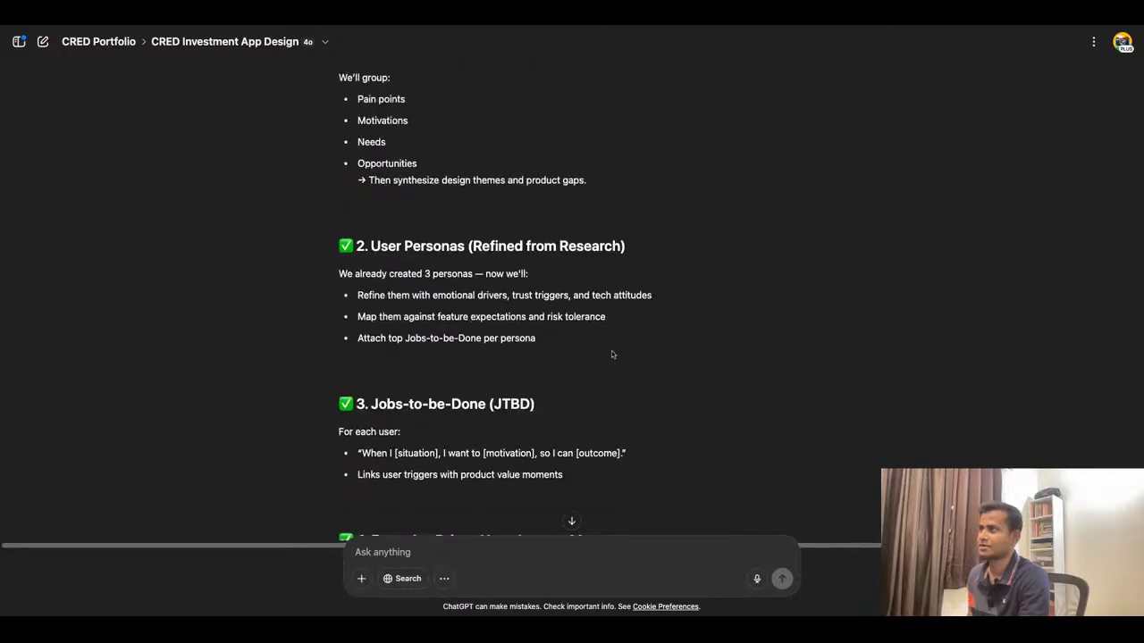
pyautogui.scroll(-3, 611, 350)
pyautogui.scroll(-3, 611, 352)
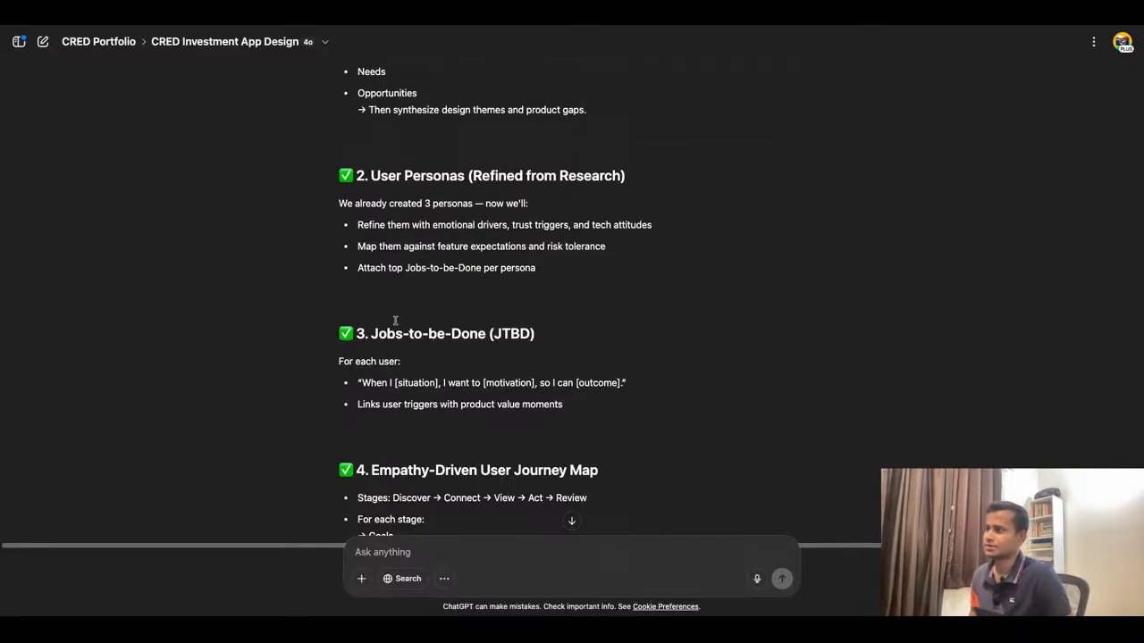
pyautogui.scroll(-1, 465, 358)
pyautogui.scroll(-5, 473, 359)
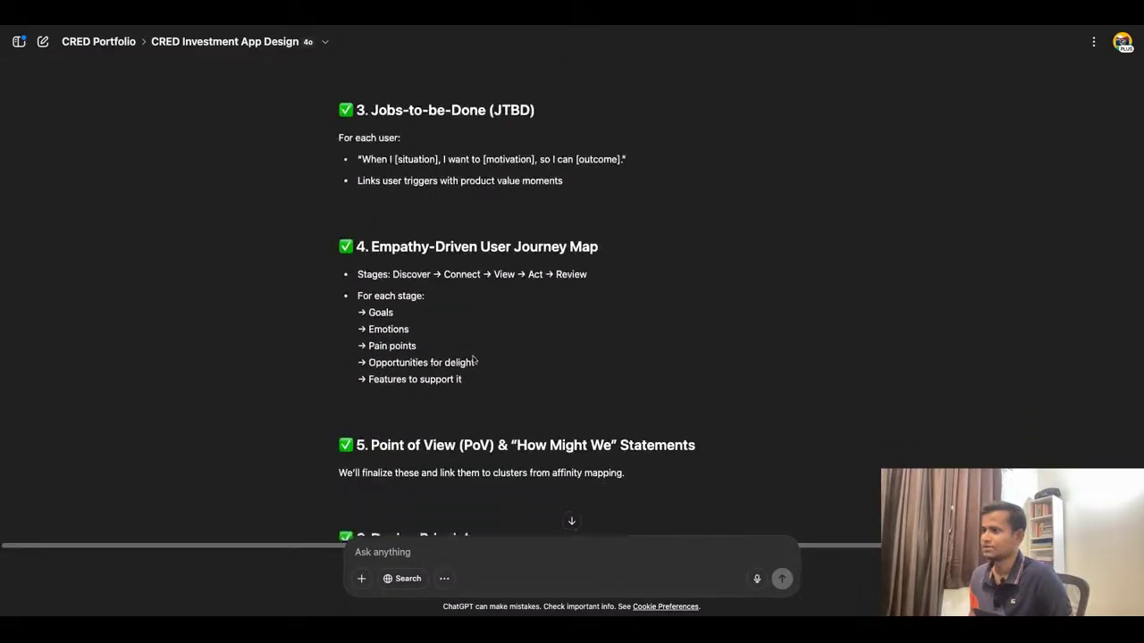
pyautogui.moveTo(372, 242); pyautogui.dragTo(614, 296)
pyautogui.click(733, 329)
pyautogui.scroll(1, 511, 151)
# Send ChatGPT the reply "Yes, Let's jump to JTBD" at the end of the conversation
pyautogui.scroll(-20, 511, 151)
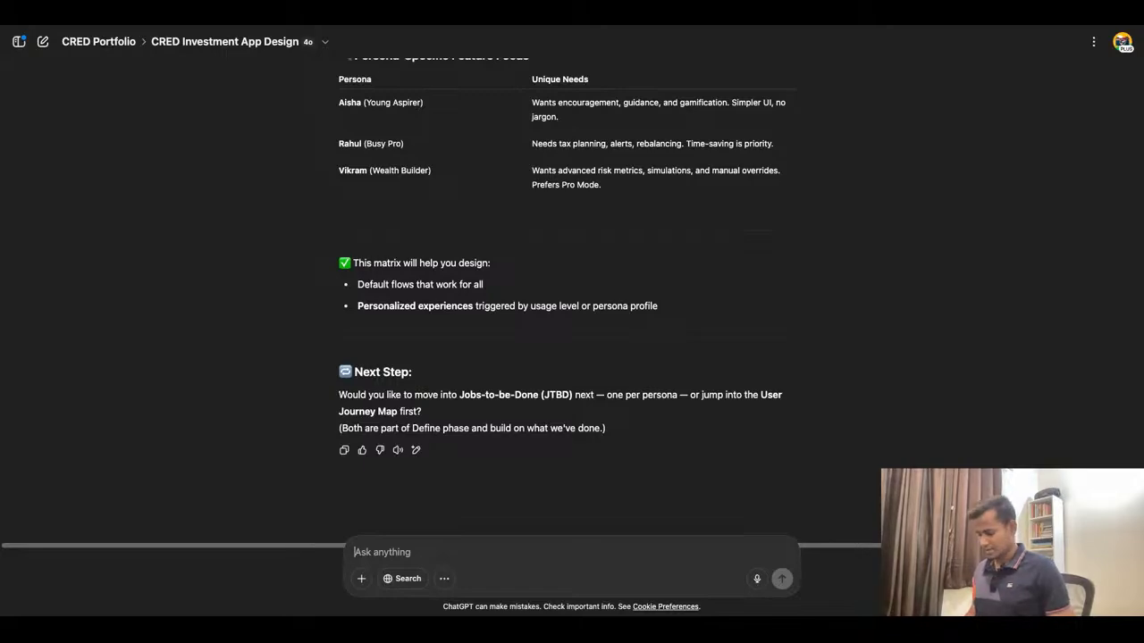
pyautogui.write("Yes, Let's jump to")
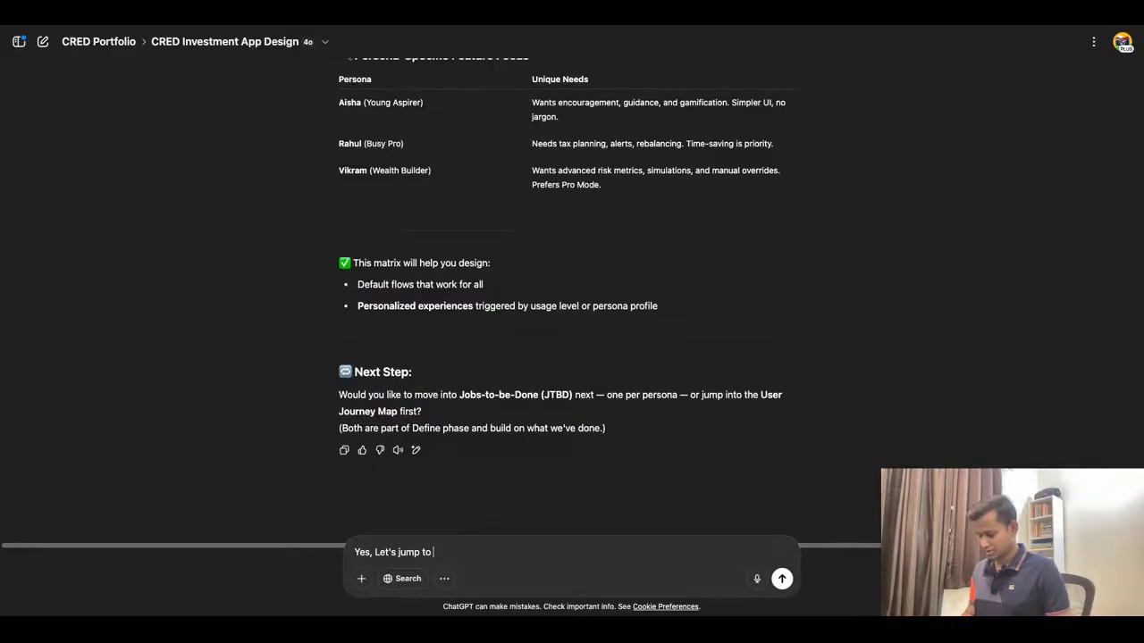
pyautogui.write('JTBD')
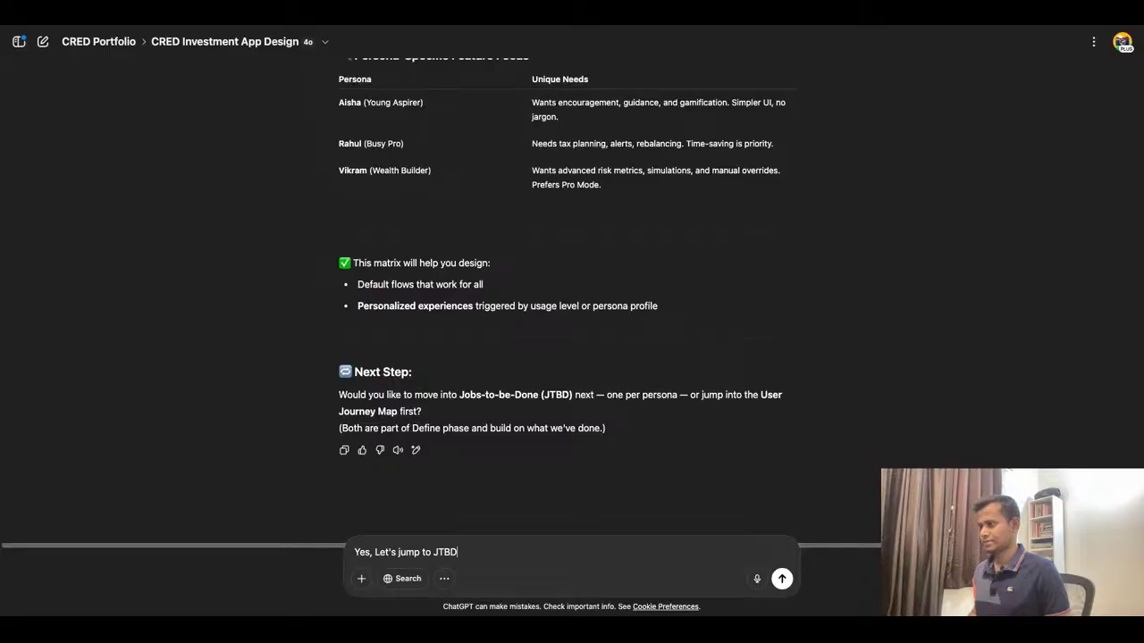
pyautogui.press('Return')
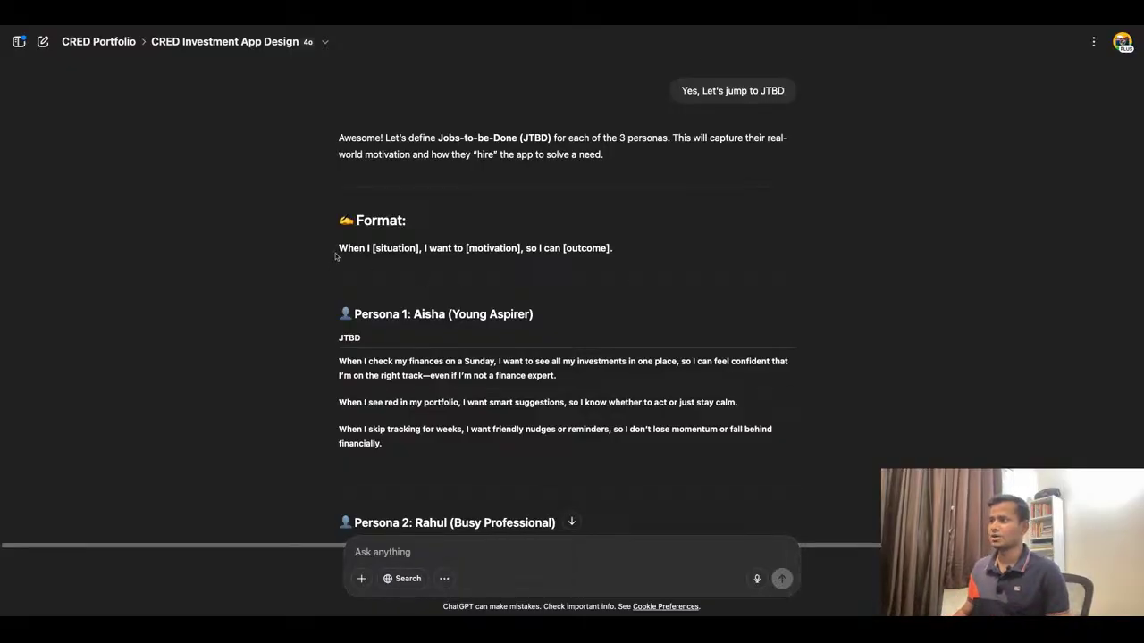
# Read the Jobs-to-be-Done format of situation, motivation and outcome, and examine the three statements for Persona 1, the Young Aspirer
pyautogui.moveTo(371, 250); pyautogui.dragTo(563, 249)
pyautogui.doubleClick(492, 249)
pyautogui.doubleClick(572, 249)
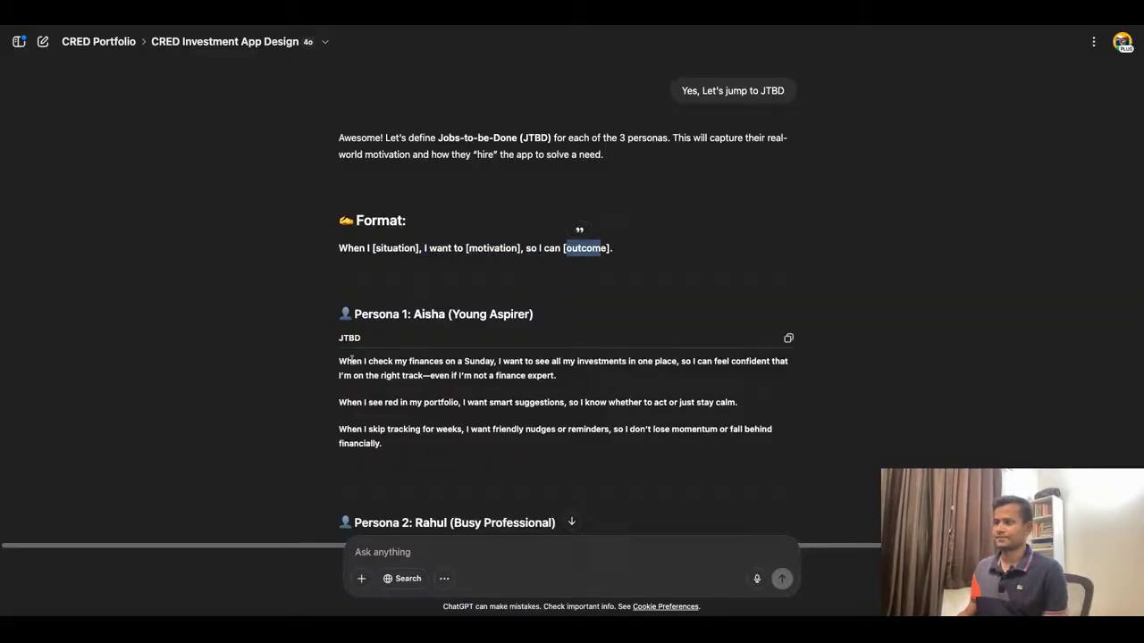
pyautogui.scroll(-1, 390, 376)
pyautogui.scroll(-1, 389, 375)
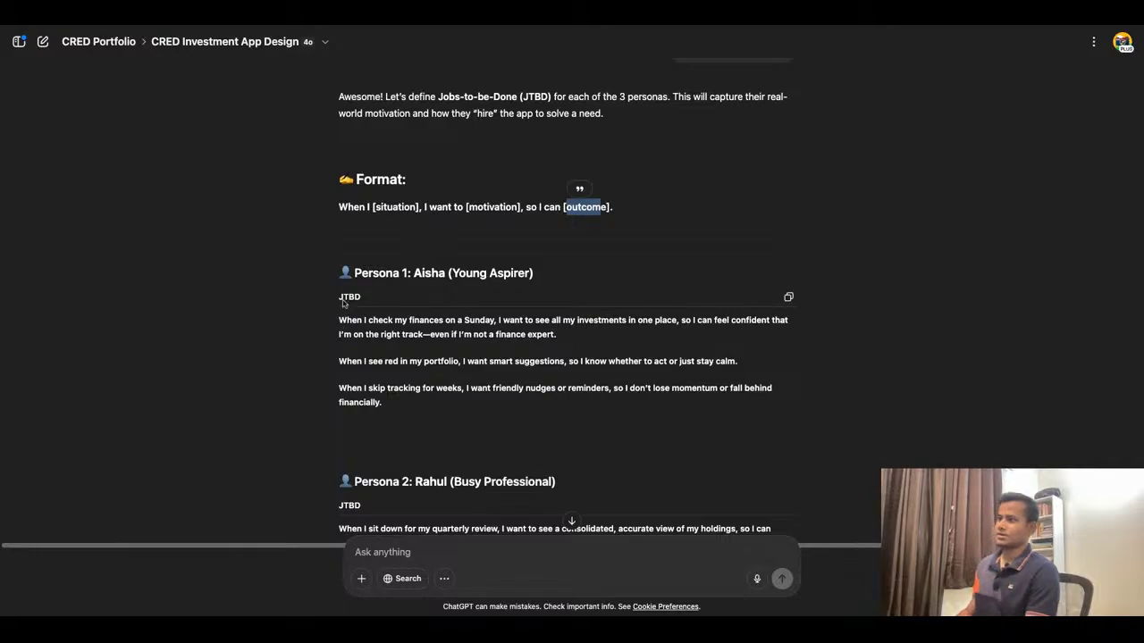
pyautogui.moveTo(340, 319); pyautogui.dragTo(556, 334)
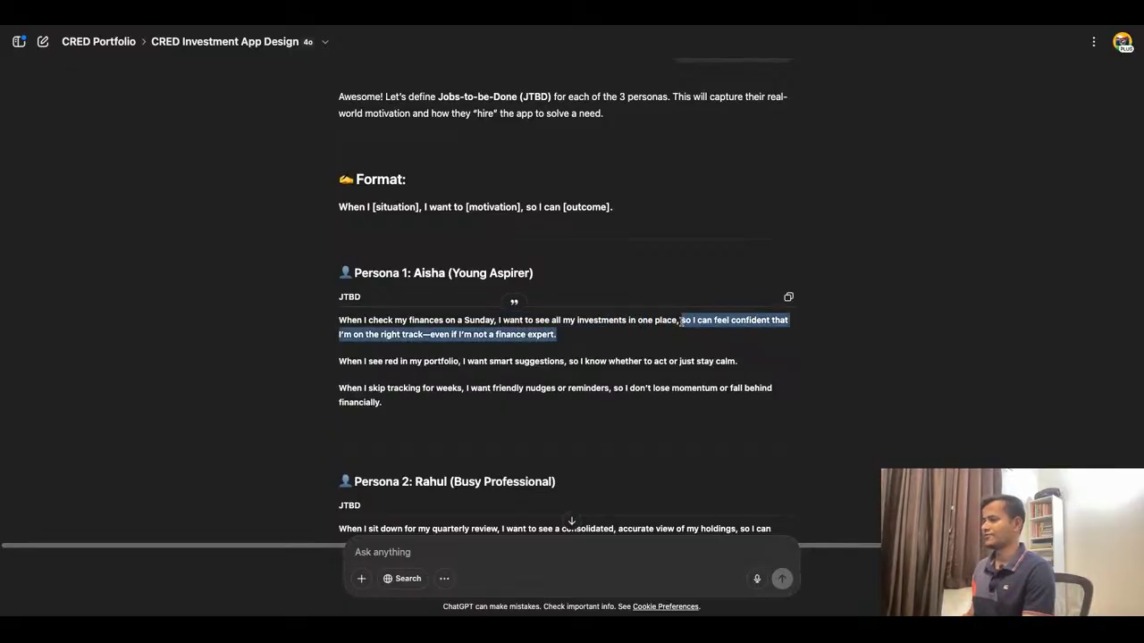
pyautogui.click(442, 337)
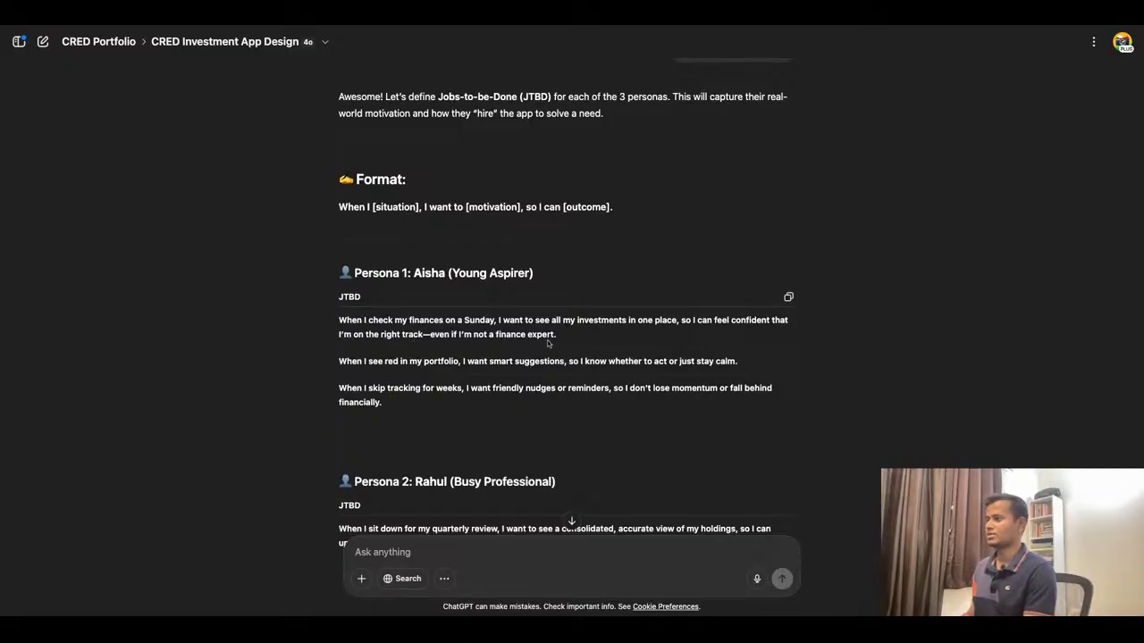
pyautogui.scroll(-1, 549, 343)
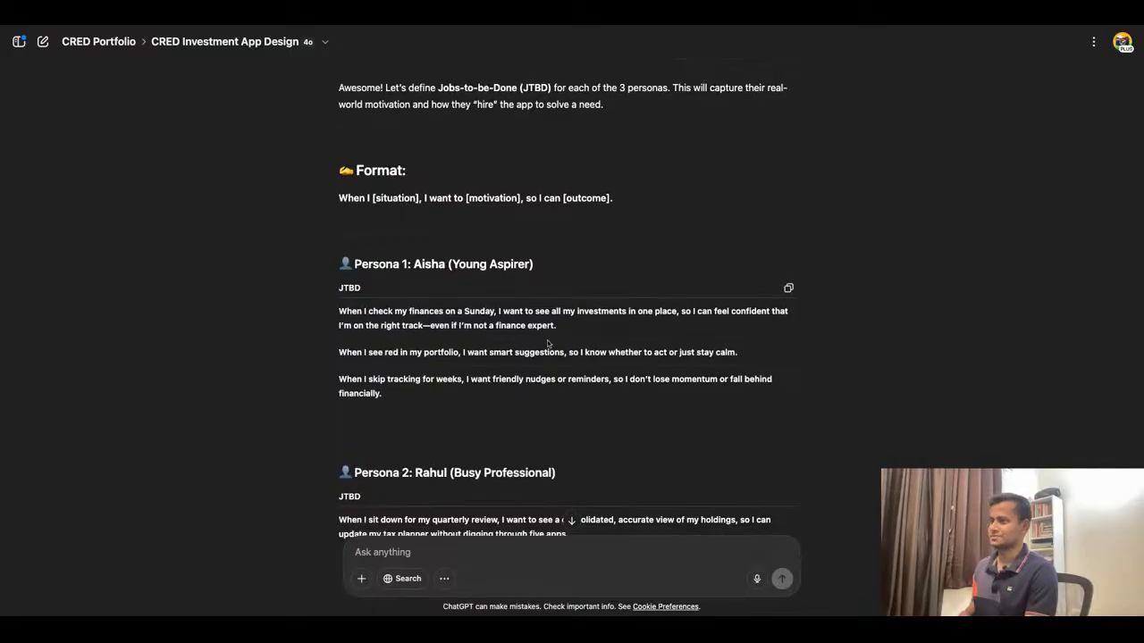
pyautogui.moveTo(335, 337); pyautogui.dragTo(353, 244)
pyautogui.click(341, 344)
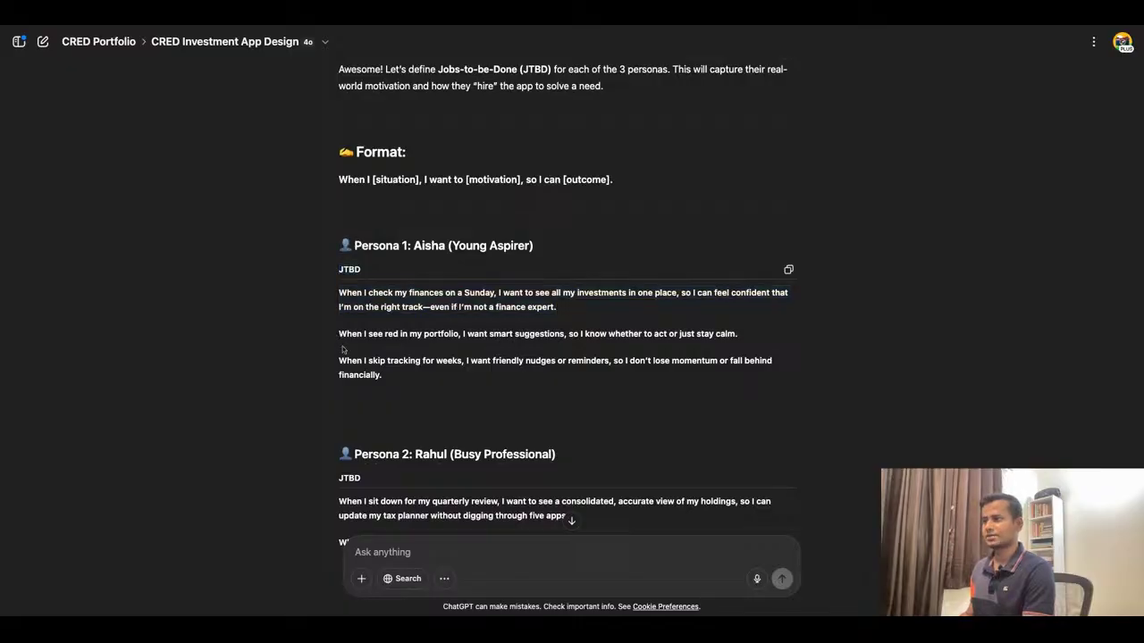
pyautogui.moveTo(340, 346); pyautogui.dragTo(737, 334)
pyautogui.click(469, 343)
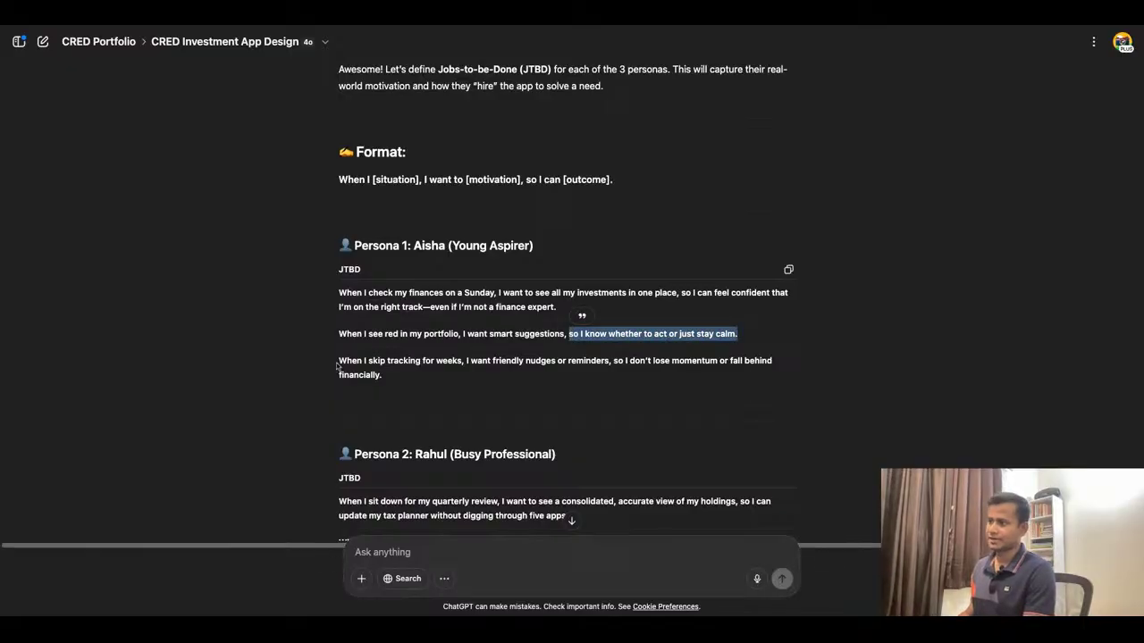
pyautogui.moveTo(338, 292); pyautogui.dragTo(383, 375)
pyautogui.click(460, 384)
pyautogui.click(382, 375)
# Read the Jobs-to-be-Done statements for Persona 2, the Busy Professional, and Persona 3, the Wealth Builder
pyautogui.scroll(-4, 566, 303)
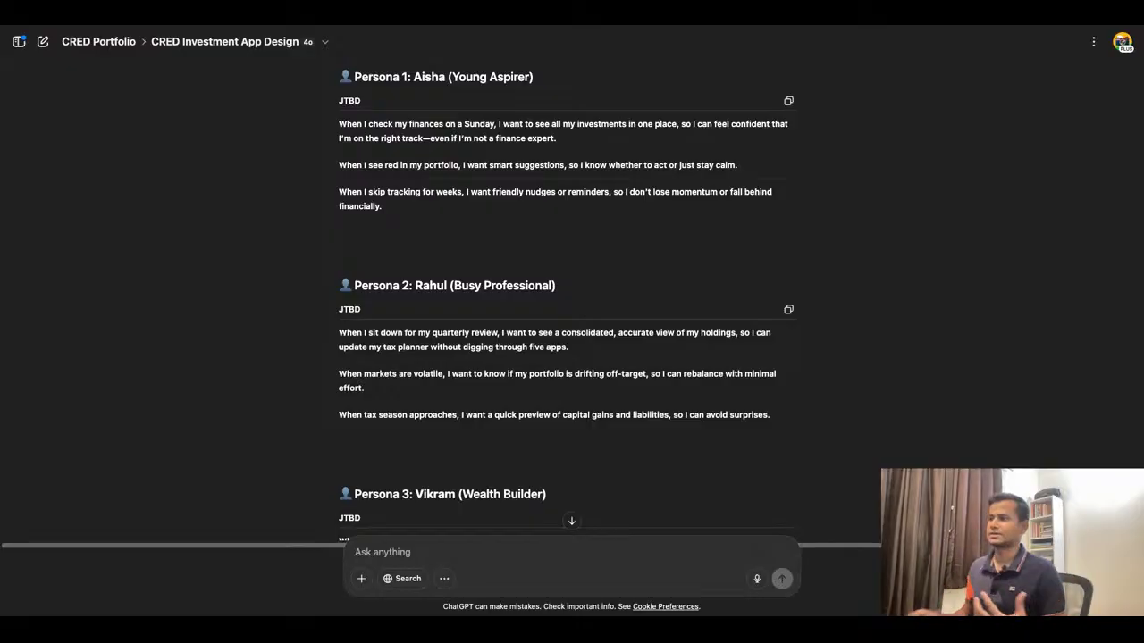
pyautogui.scroll(-1, 534, 290)
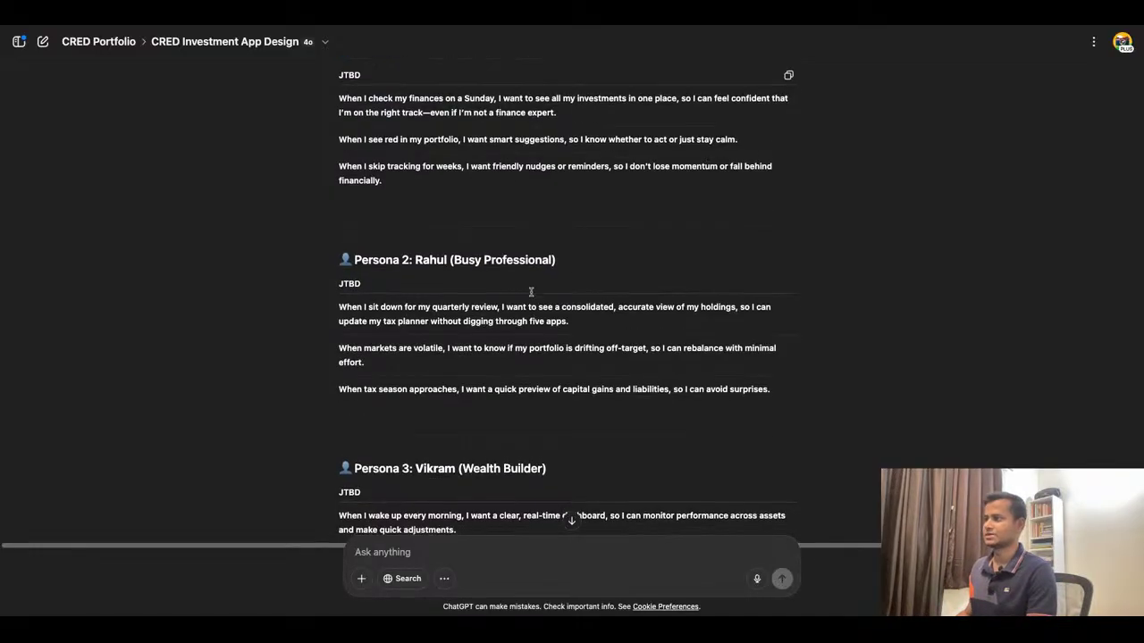
pyautogui.scroll(-1, 678, 261)
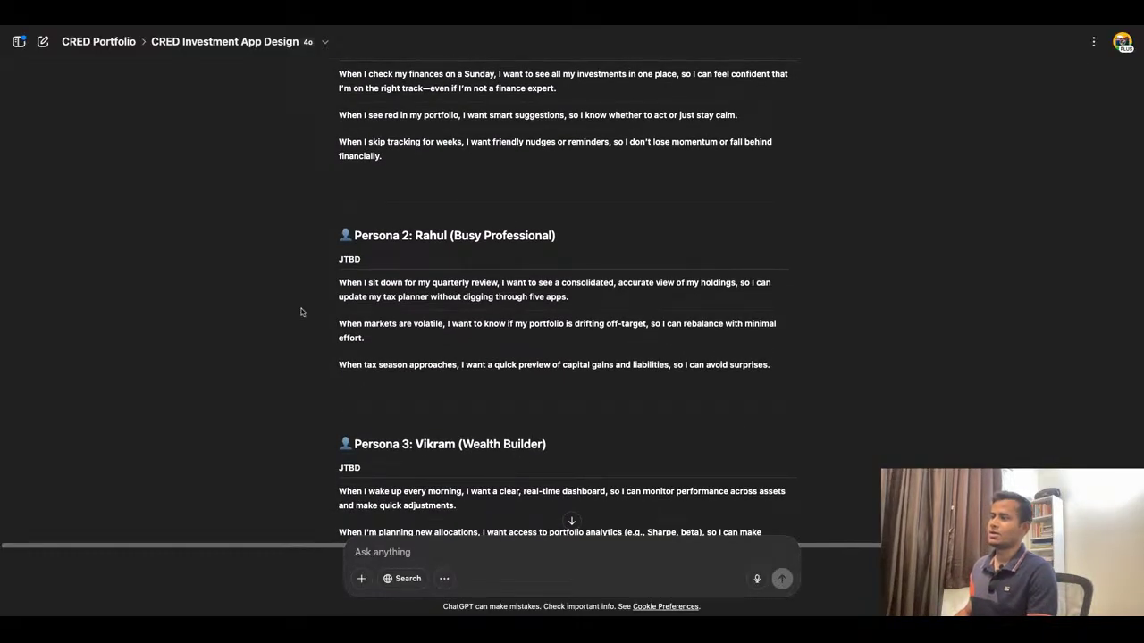
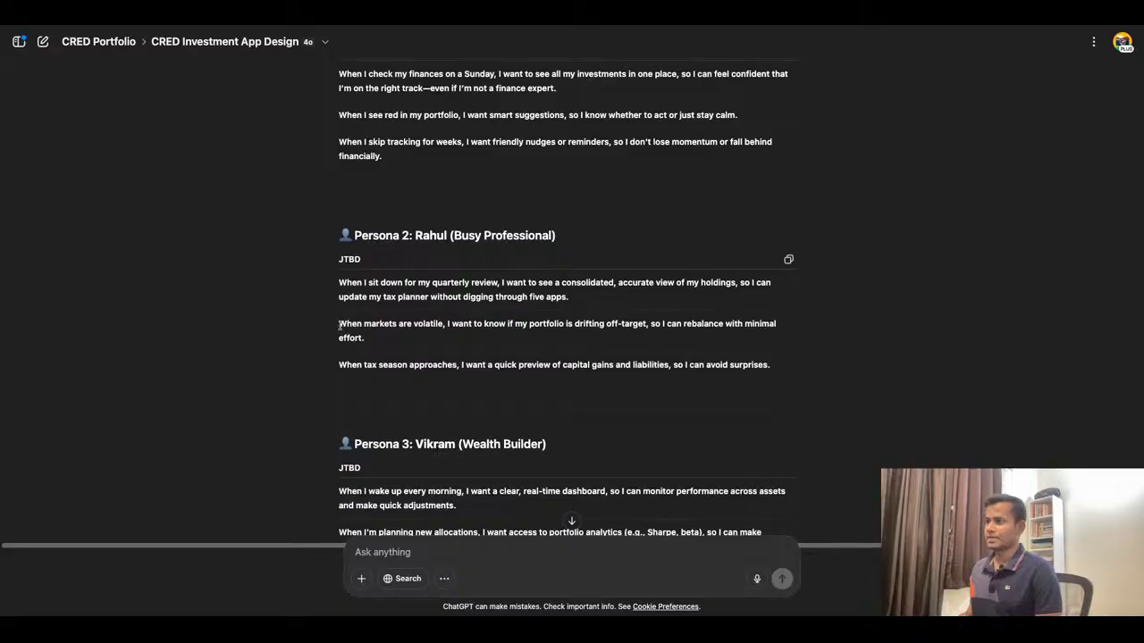
pyautogui.moveTo(339, 324); pyautogui.dragTo(458, 324)
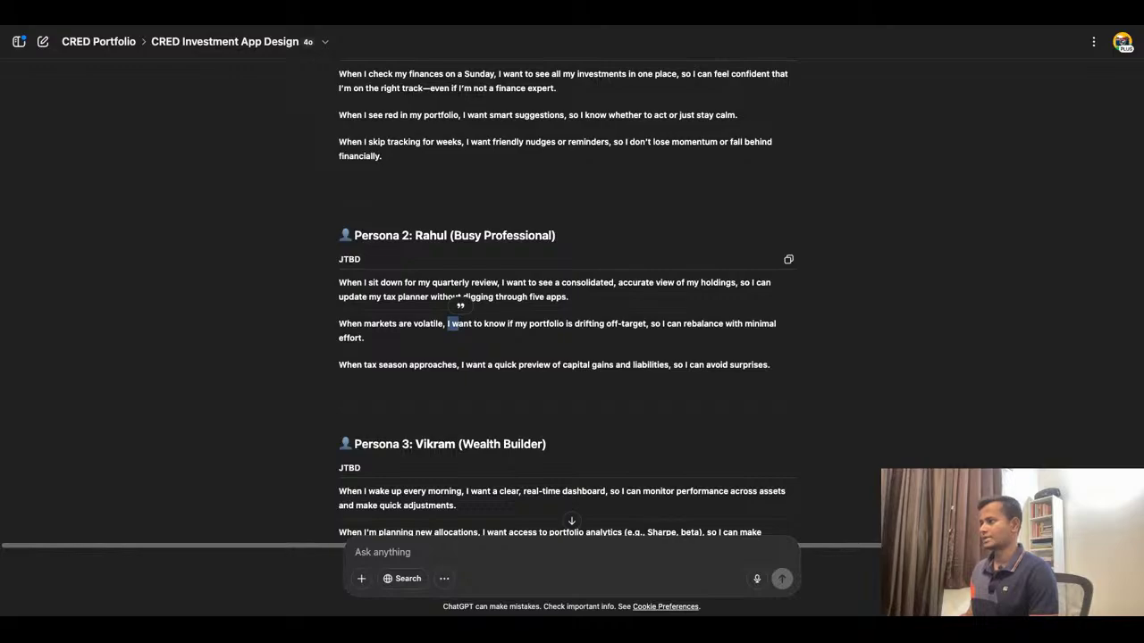
pyautogui.click(598, 354)
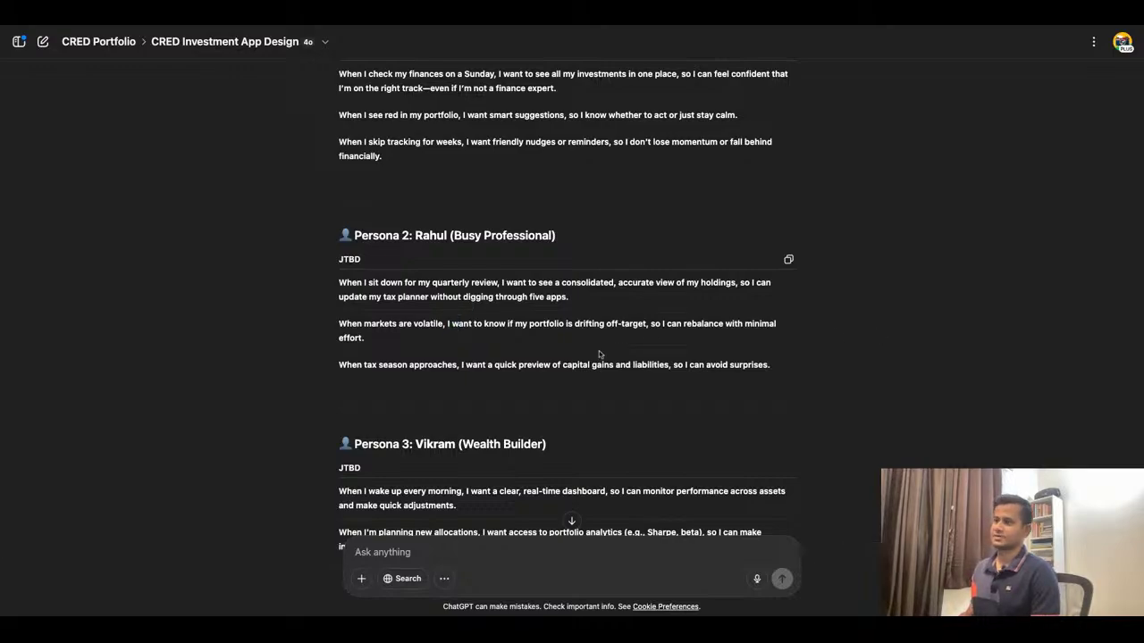
pyautogui.scroll(-1, 598, 354)
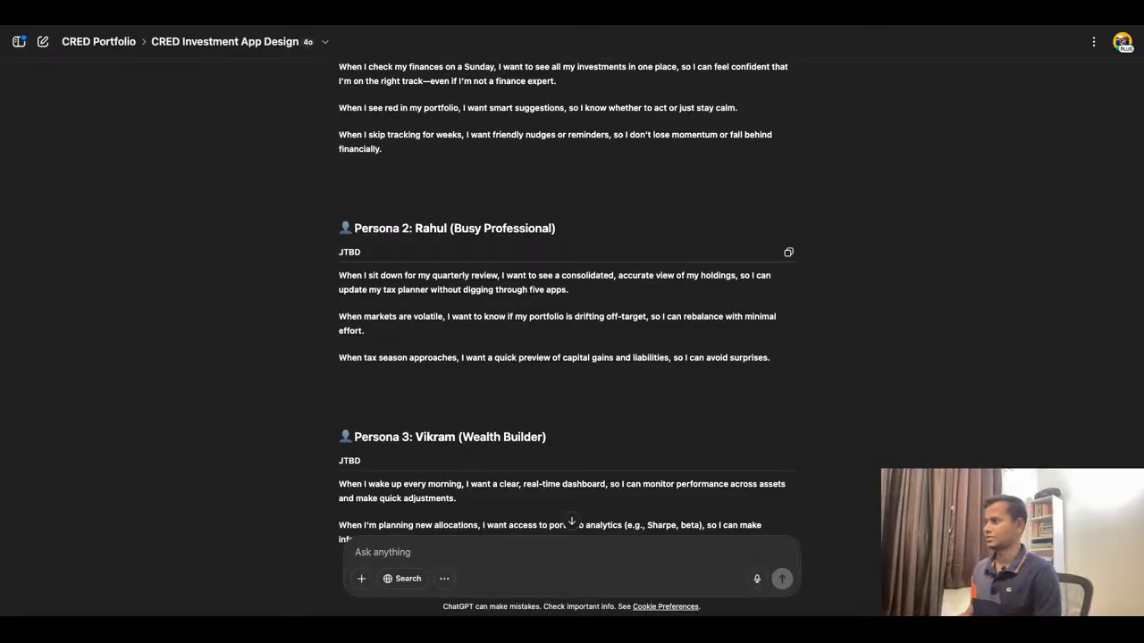
pyautogui.scroll(-1, 566, 302)
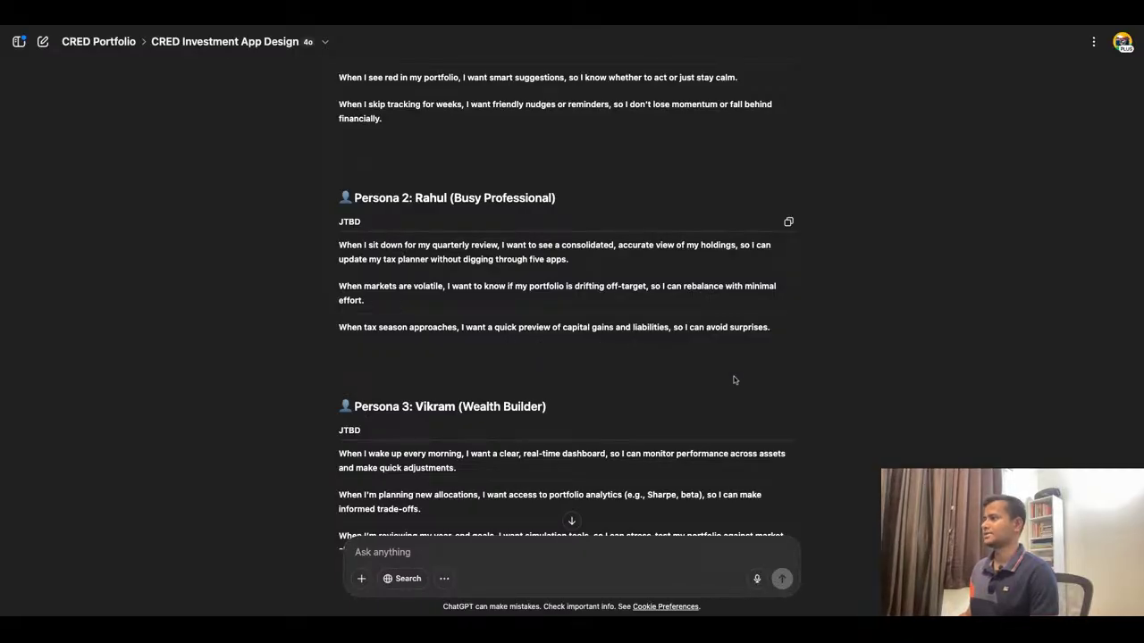
pyautogui.scroll(-2, 757, 359)
pyautogui.scroll(-3, 759, 357)
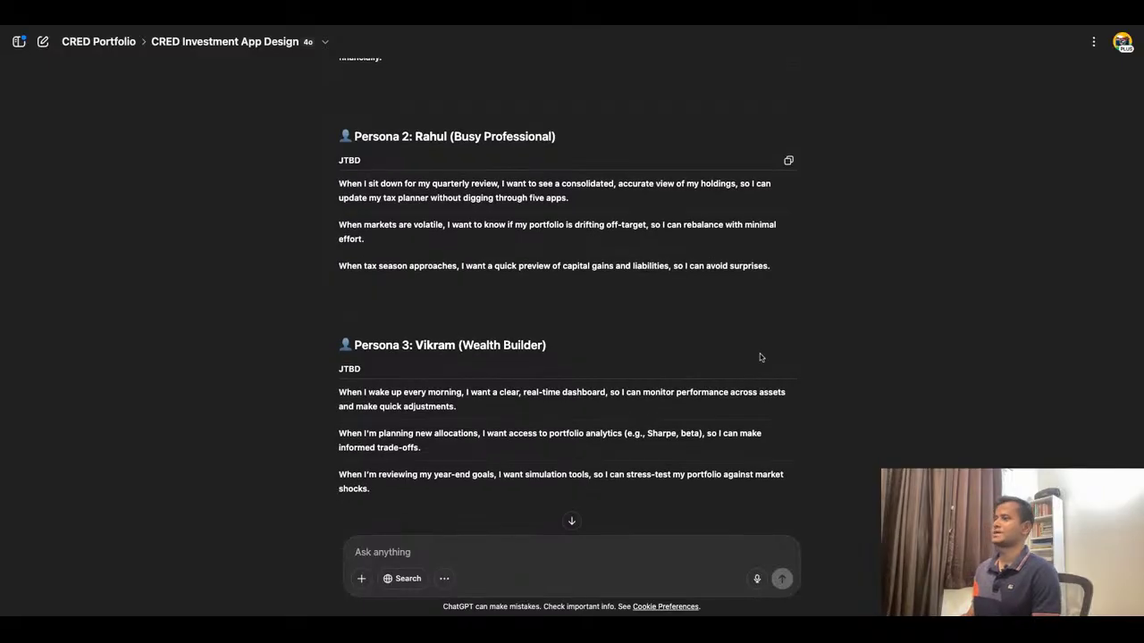
pyautogui.scroll(-2, 494, 341)
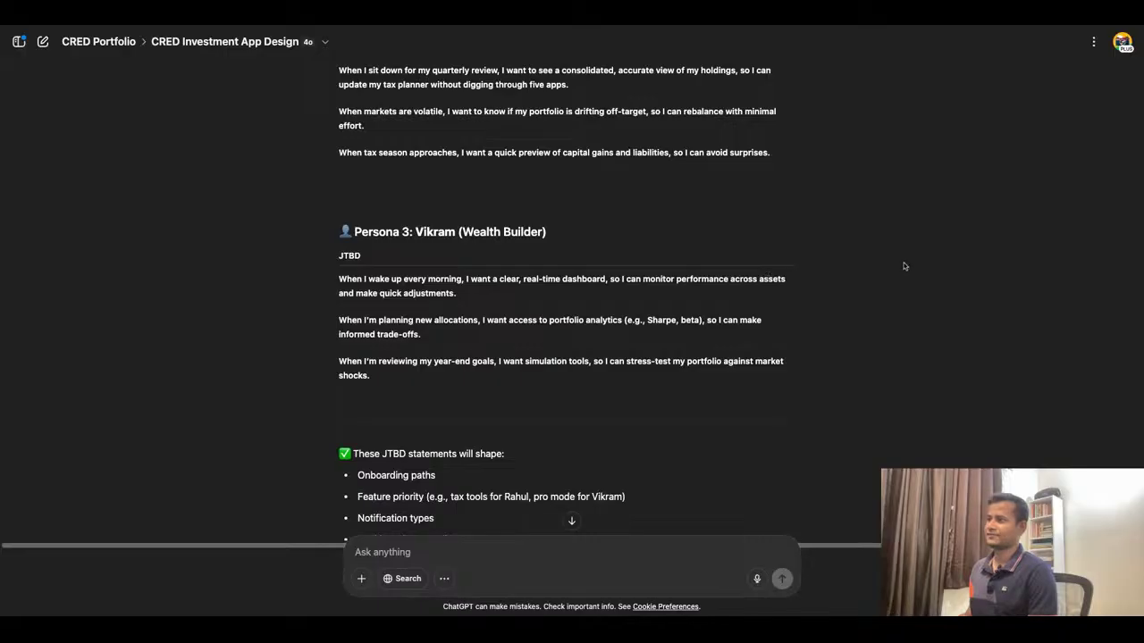
pyautogui.scroll(-2, 902, 264)
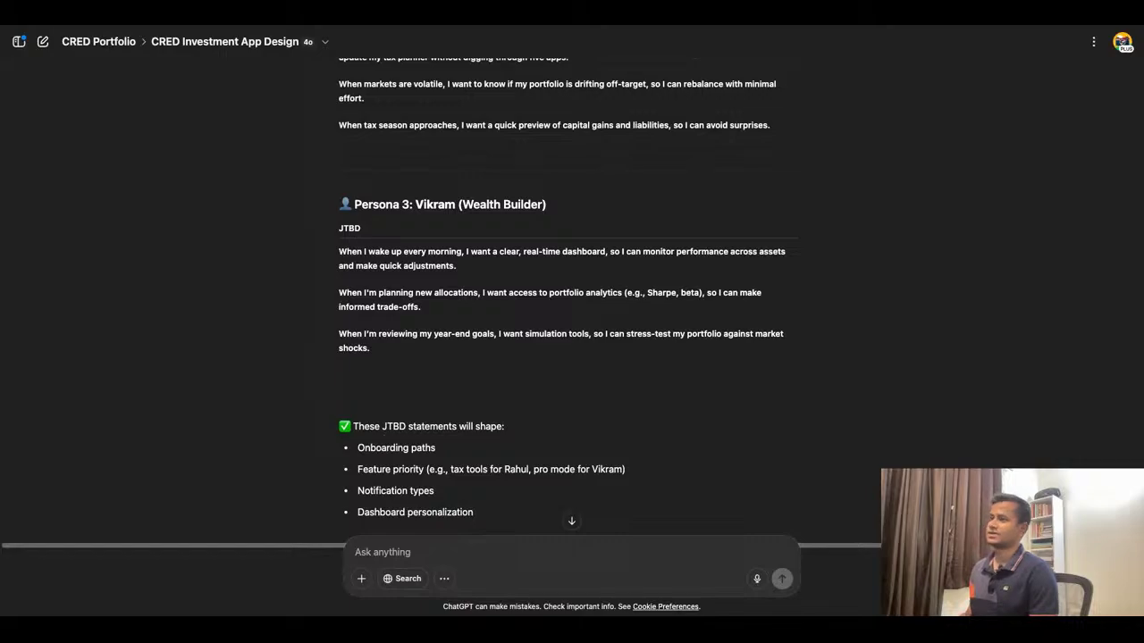
pyautogui.scroll(-3, 827, 264)
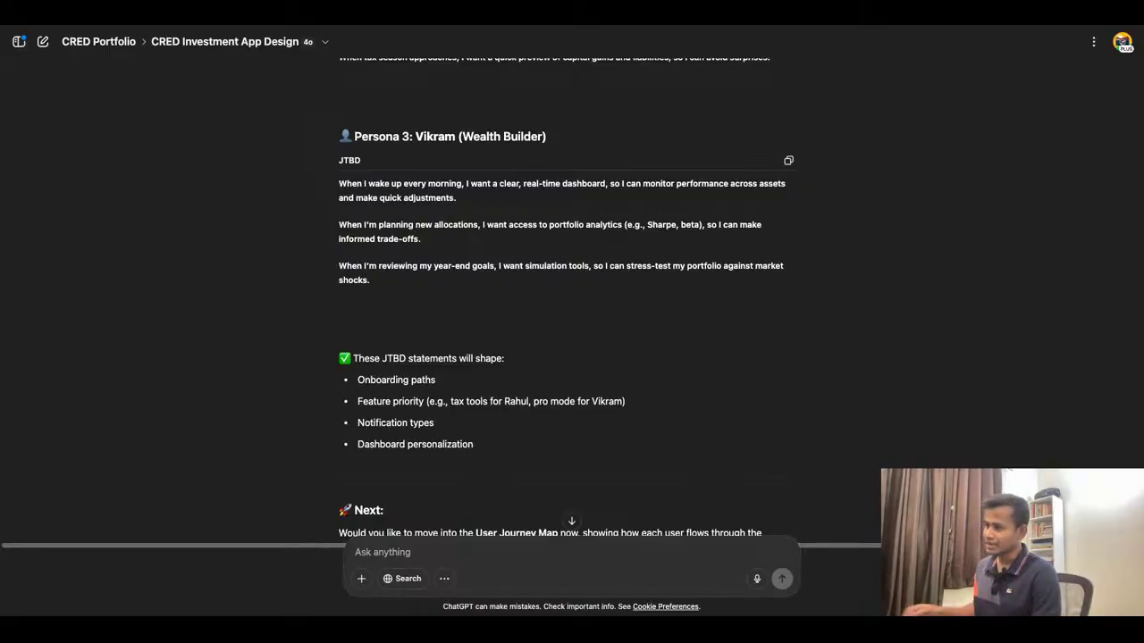
# Examine what the JTBD statements will shape and the suggested next step, and look back over the persona statements up to the format
pyautogui.scroll(-1, 545, 308)
pyautogui.scroll(-2, 545, 307)
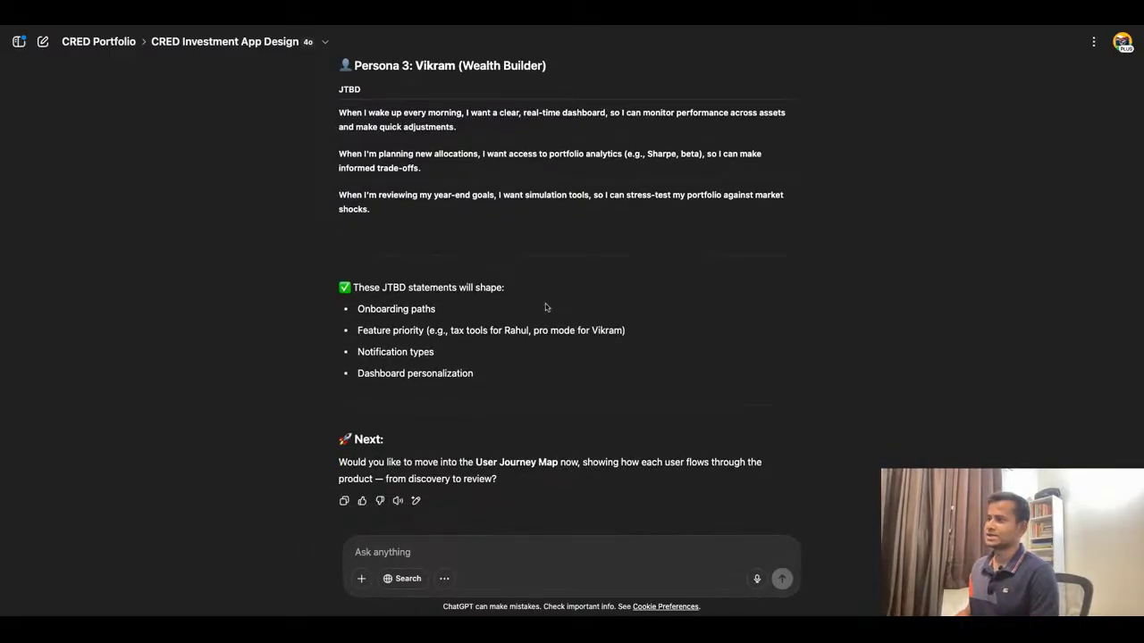
pyautogui.moveTo(364, 309); pyautogui.dragTo(432, 313)
pyautogui.moveTo(362, 332); pyautogui.dragTo(615, 331)
pyautogui.click(445, 332)
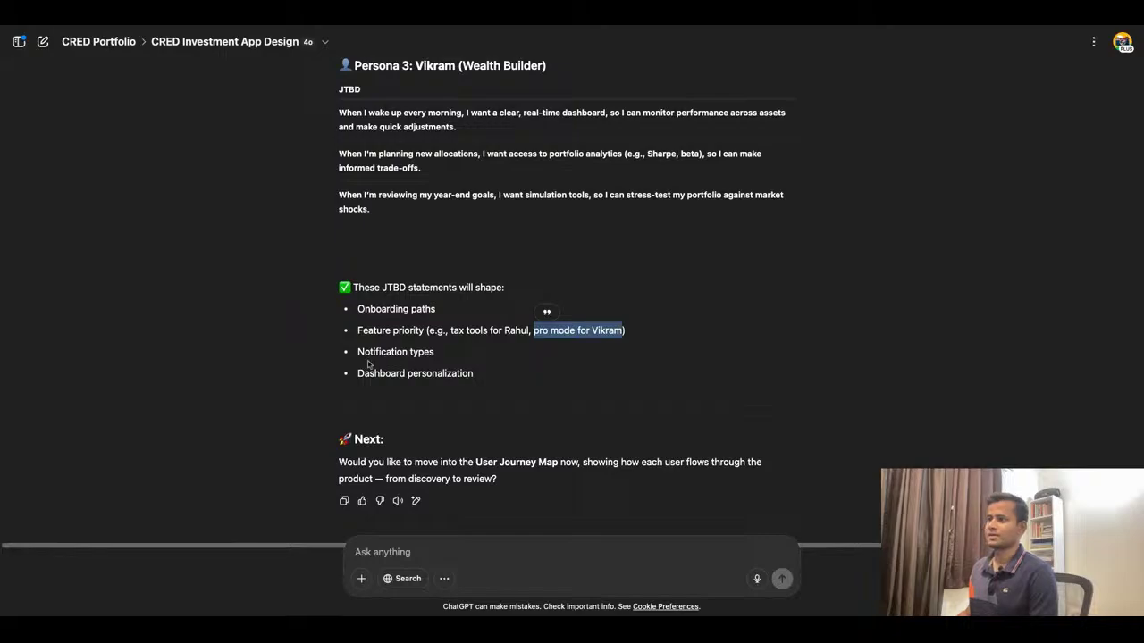
pyautogui.moveTo(358, 352); pyautogui.dragTo(433, 352)
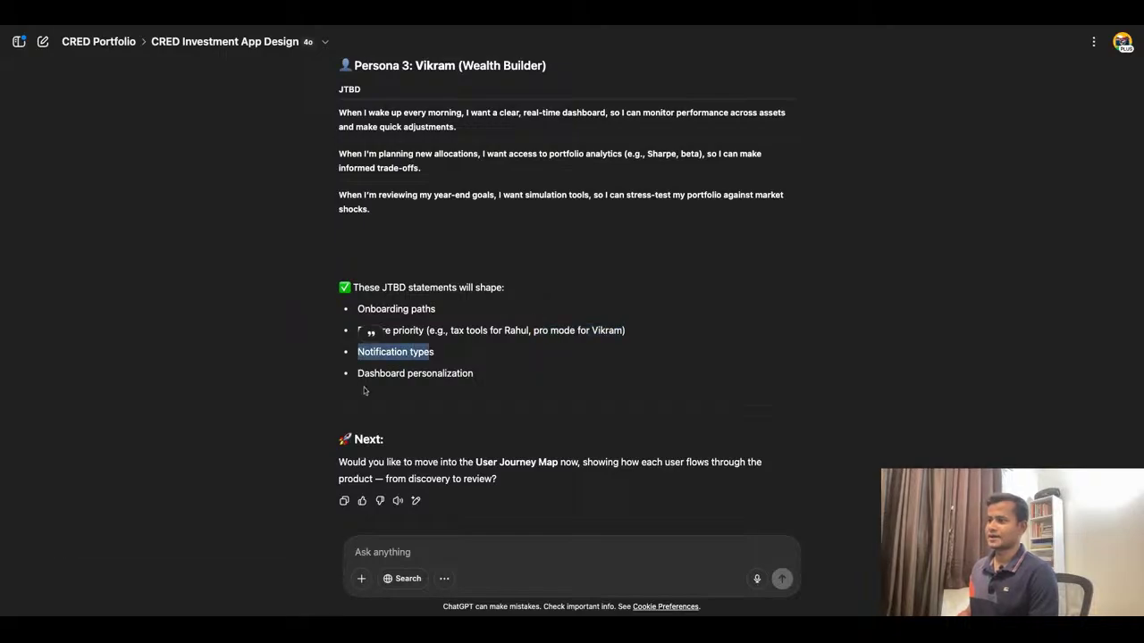
pyautogui.moveTo(358, 374); pyautogui.dragTo(475, 374)
pyautogui.click(580, 402)
pyautogui.scroll(-1, 579, 401)
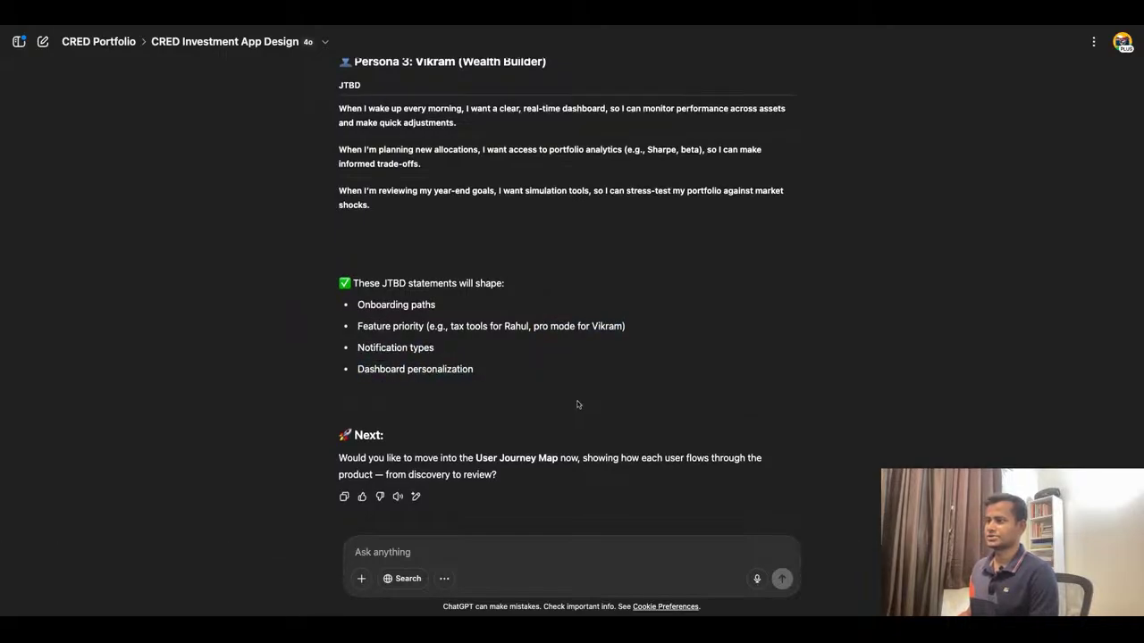
pyautogui.scroll(10, 577, 405)
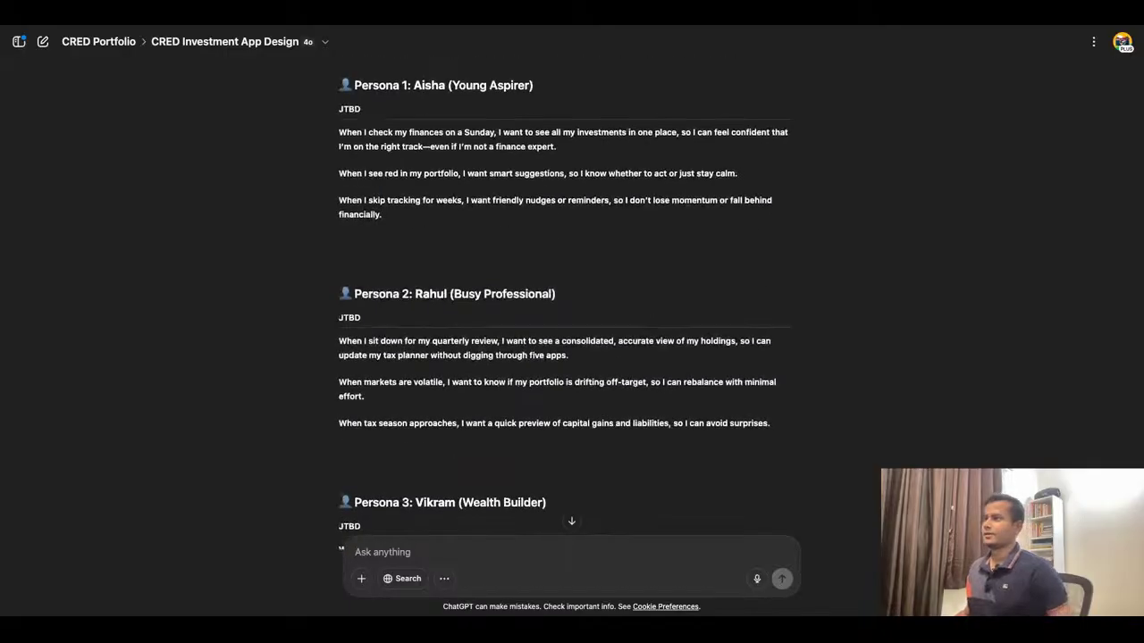
pyautogui.scroll(3, 483, 206)
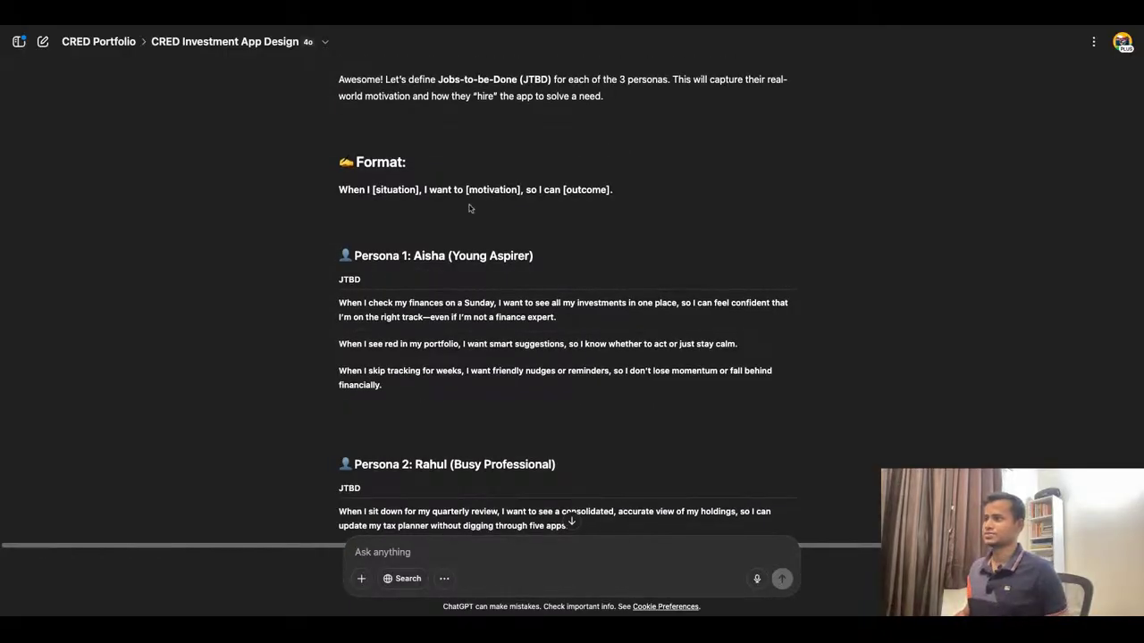
# Switch to the CRED Portfolio board in FigJam, shorten the Affinity Mapping section to fit its content and colour it light red
pyautogui.press('super+Tab')
pyautogui.scroll(-5, 470, 245)
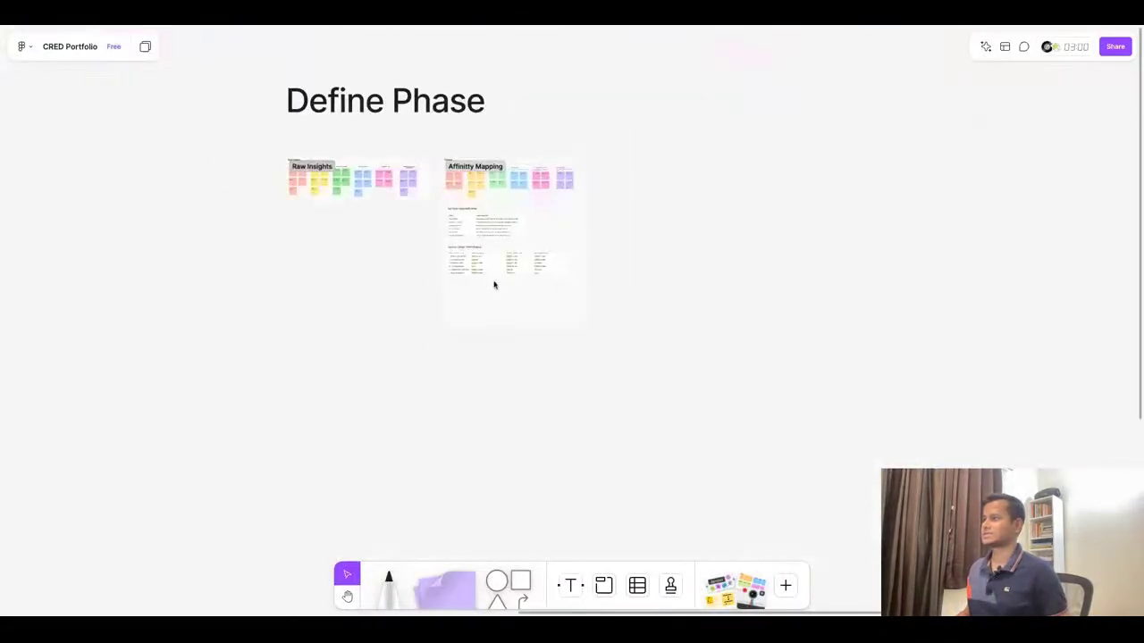
pyautogui.click(486, 302)
pyautogui.moveTo(483, 326); pyautogui.dragTo(483, 284)
pyautogui.click(399, 123)
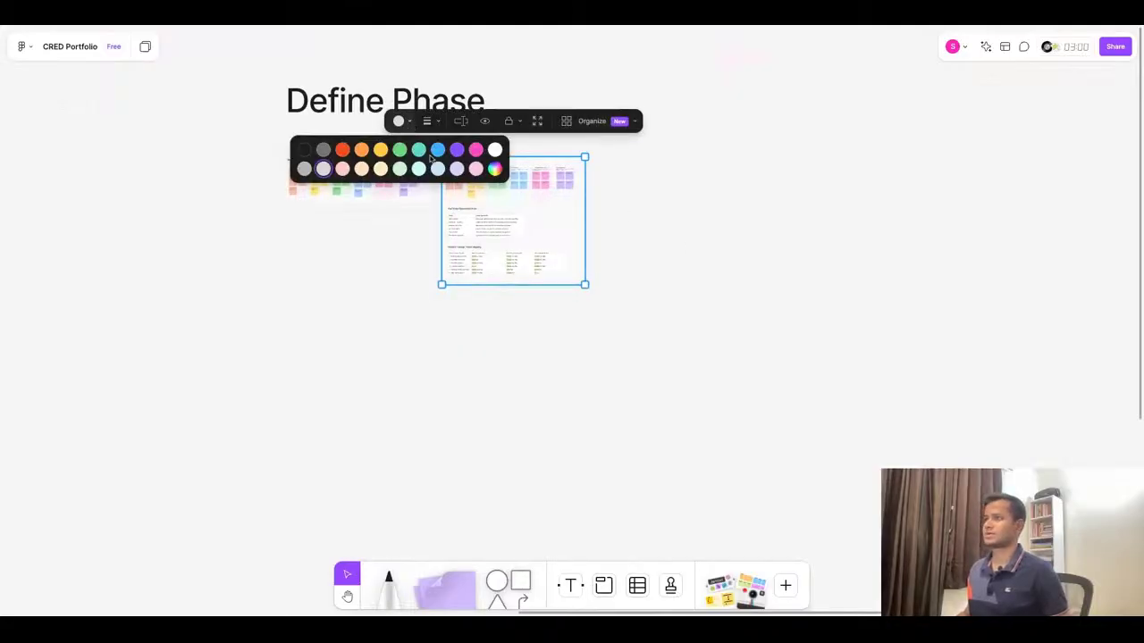
pyautogui.click(344, 170)
pyautogui.click(387, 256)
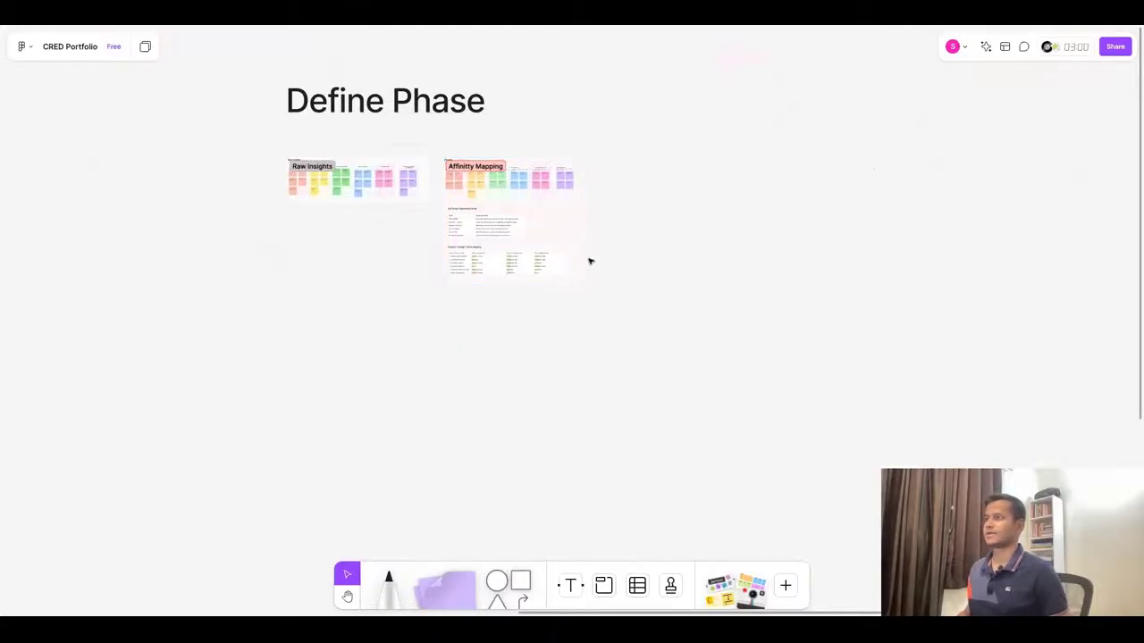
# Draw a new section as tall as the Affinity Mapping section and place it below Raw Insights, aligned with its edge
pyautogui.scroll(5, 462, 225)
pyautogui.scroll(-5, 347, 207)
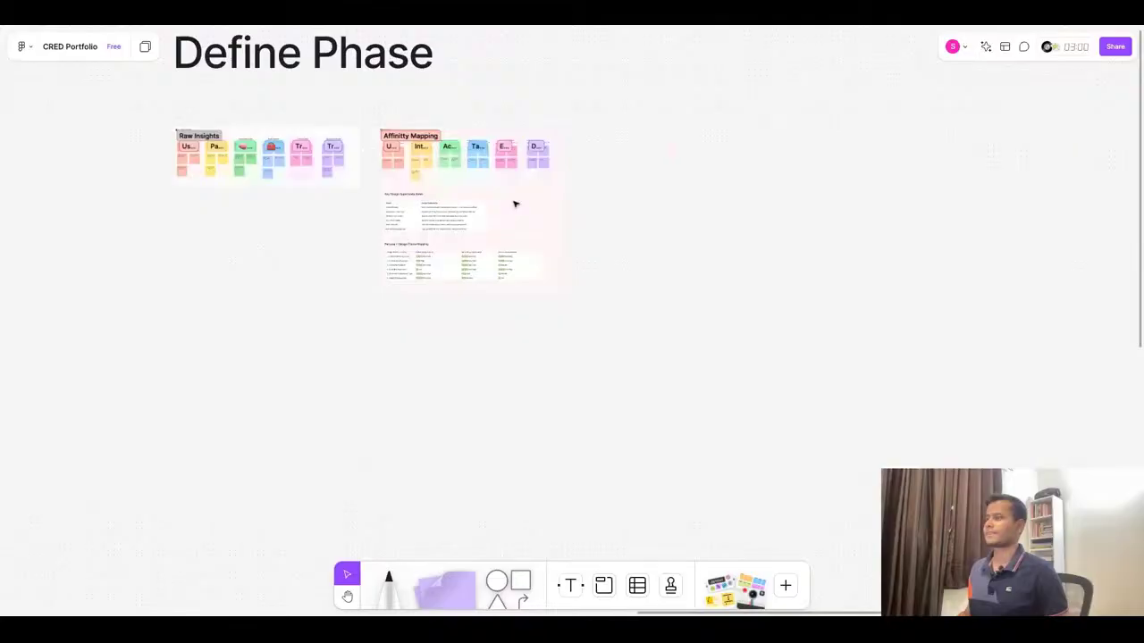
pyautogui.scroll(3, 734, 184)
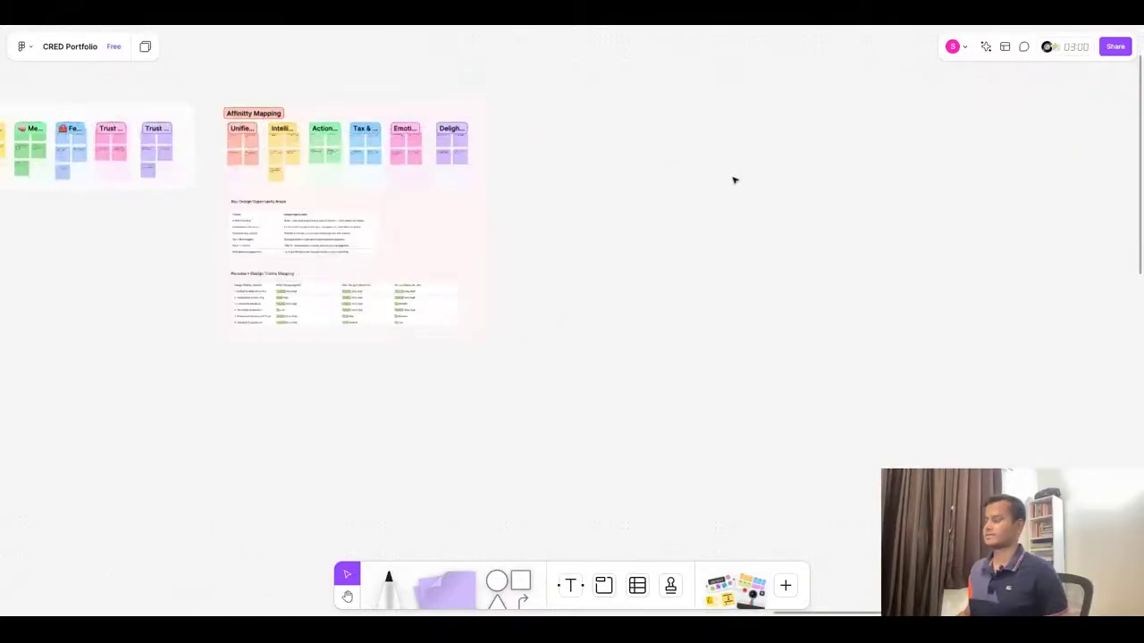
pyautogui.click(604, 590)
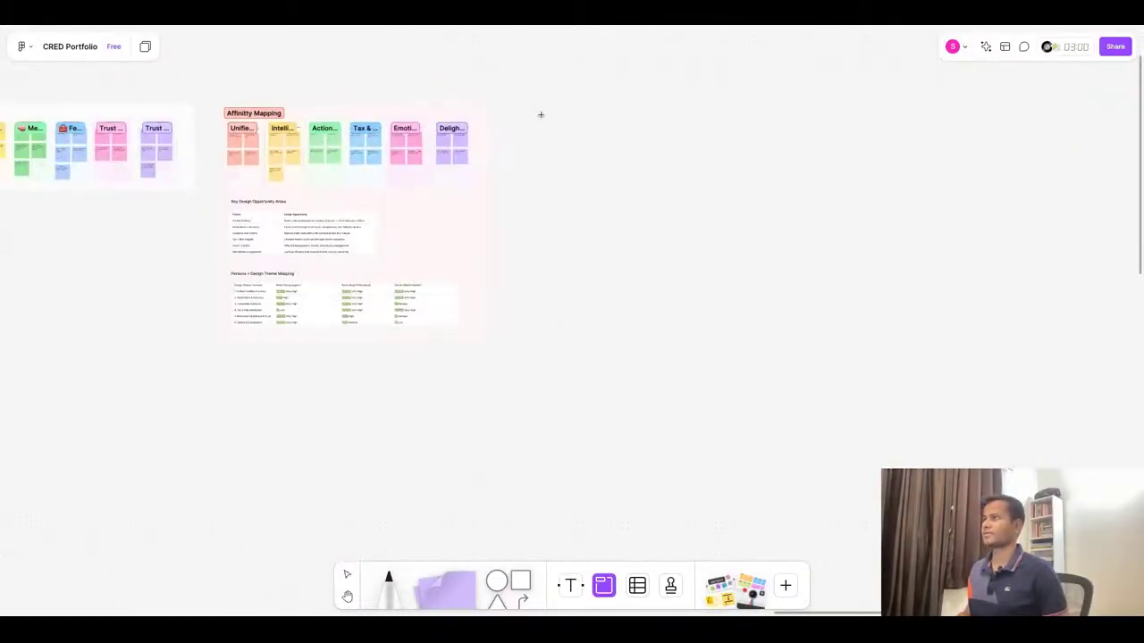
pyautogui.moveTo(539, 107); pyautogui.dragTo(971, 344)
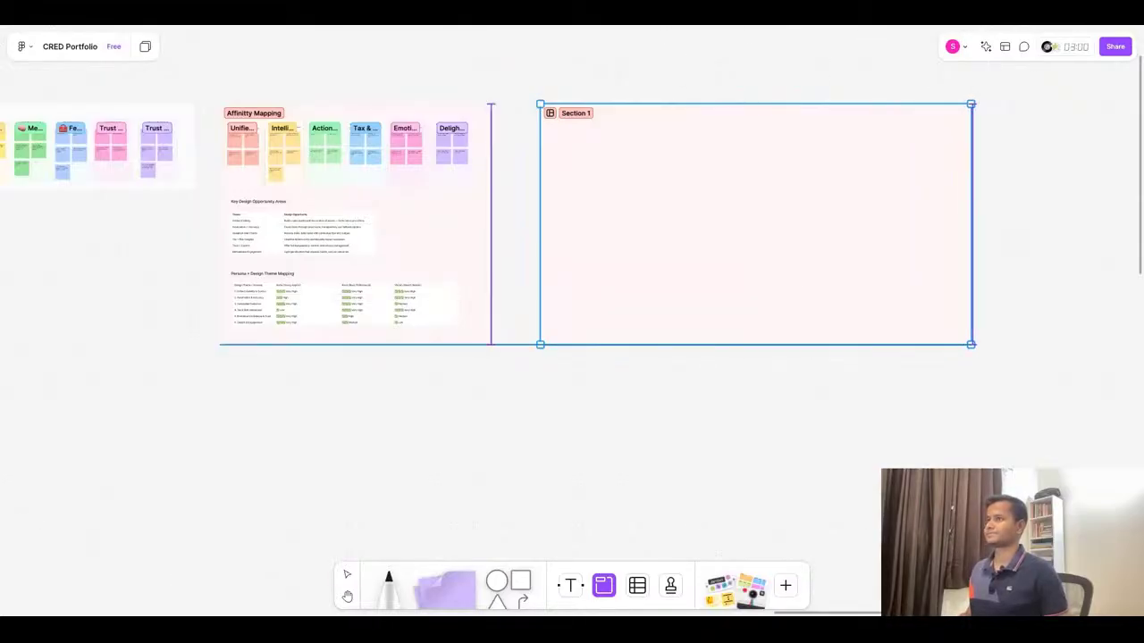
pyautogui.scroll(-5, 802, 268)
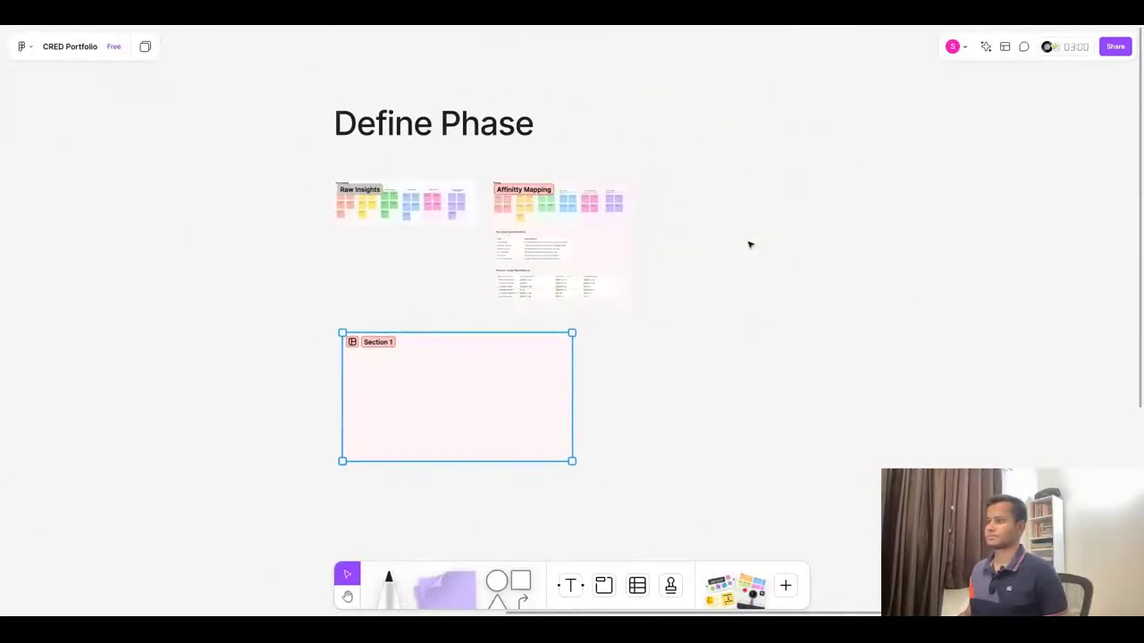
pyautogui.moveTo(366, 375); pyautogui.dragTo(355, 368)
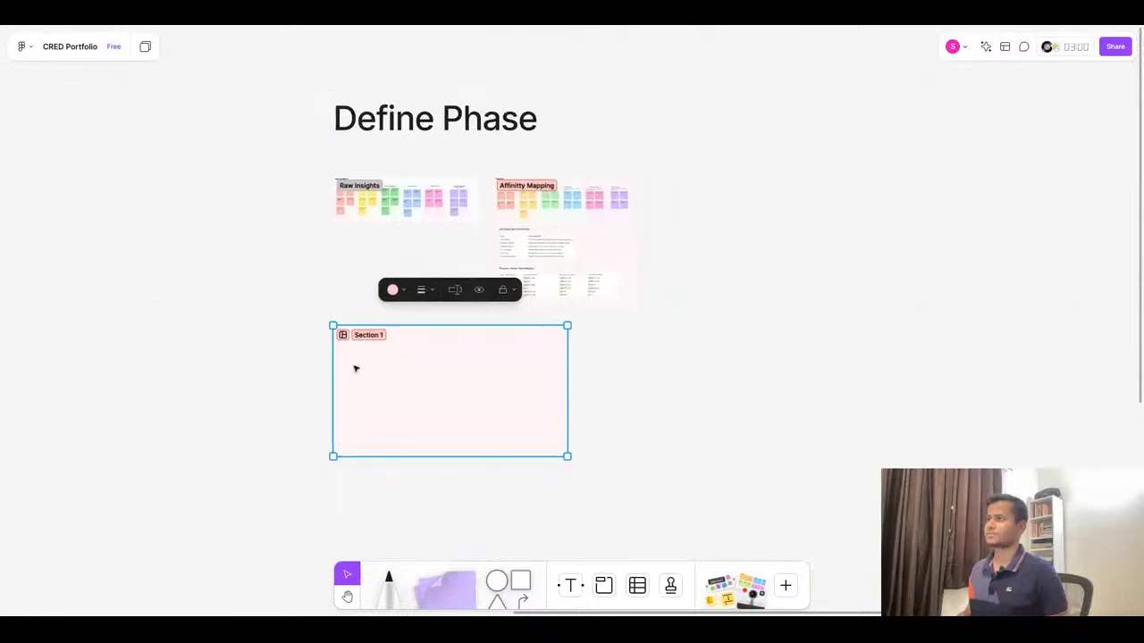
# Rename the new section as "Jobs to Be Done Statements", checking the JTBD wording in the ChatGPT conversation
pyautogui.scroll(5, 355, 368)
pyautogui.click(274, 350)
pyautogui.click(354, 282)
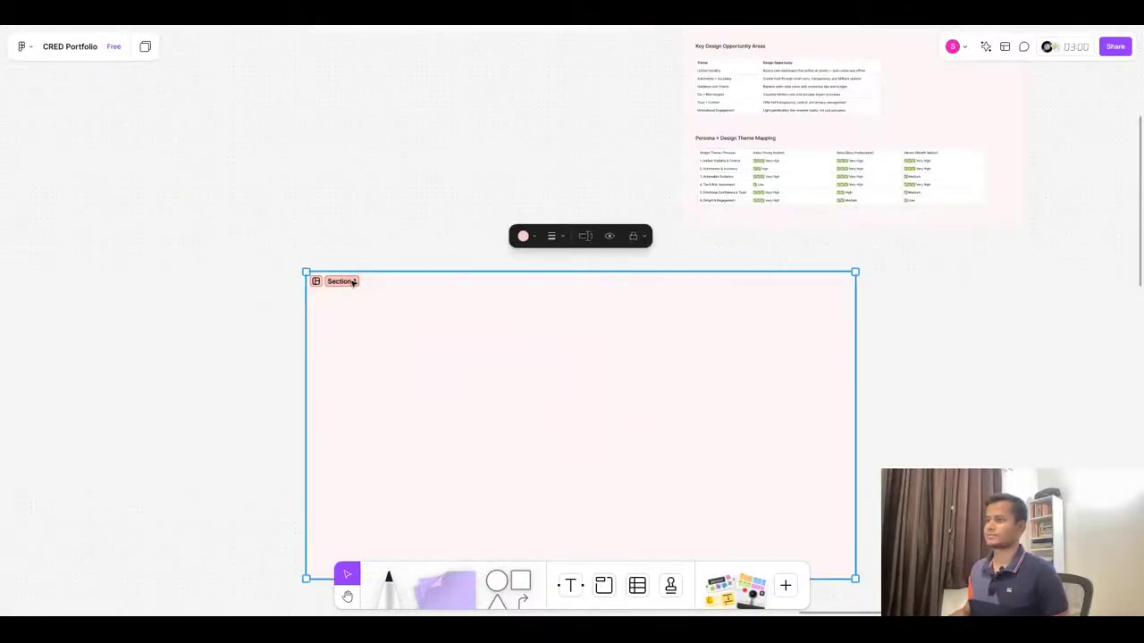
pyautogui.press('super+Tab')
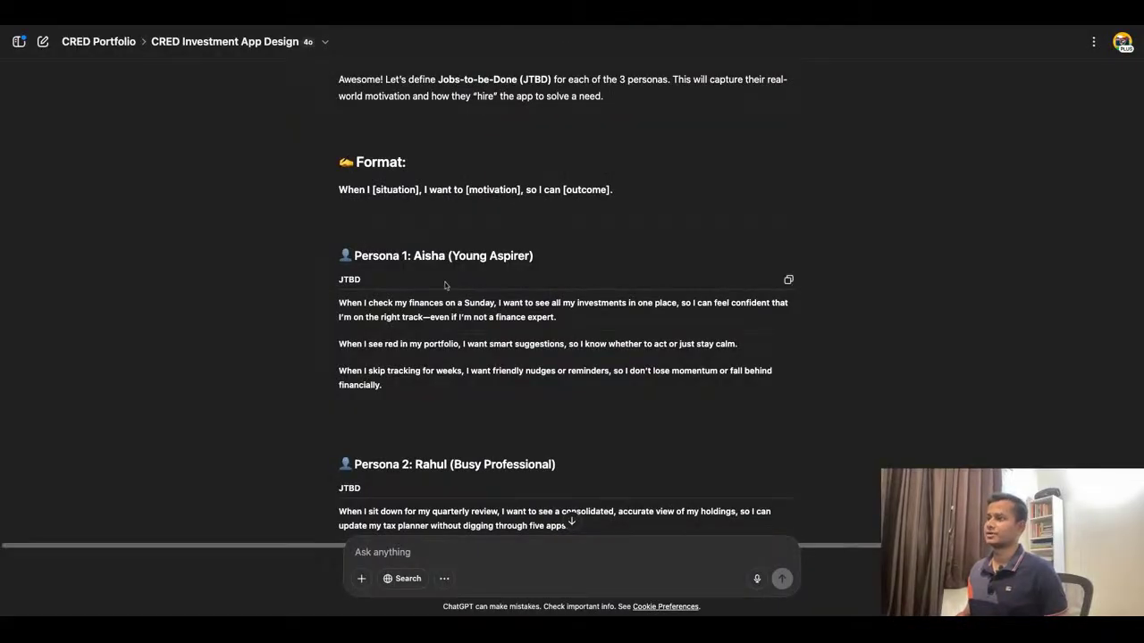
pyautogui.scroll(2, 516, 255)
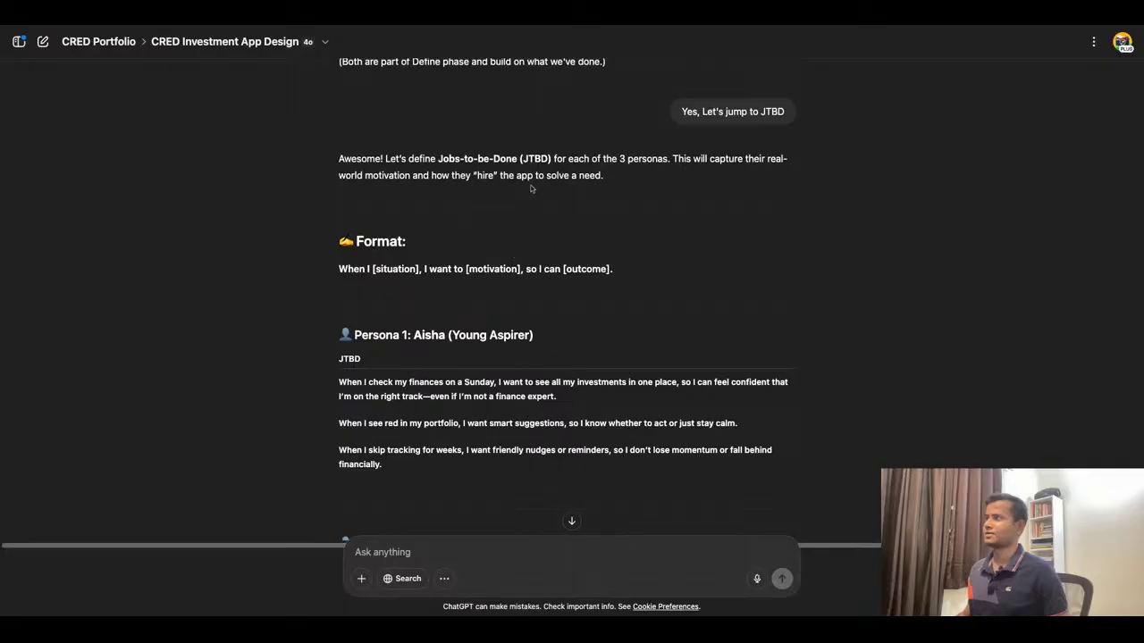
pyautogui.press('super+Tab')
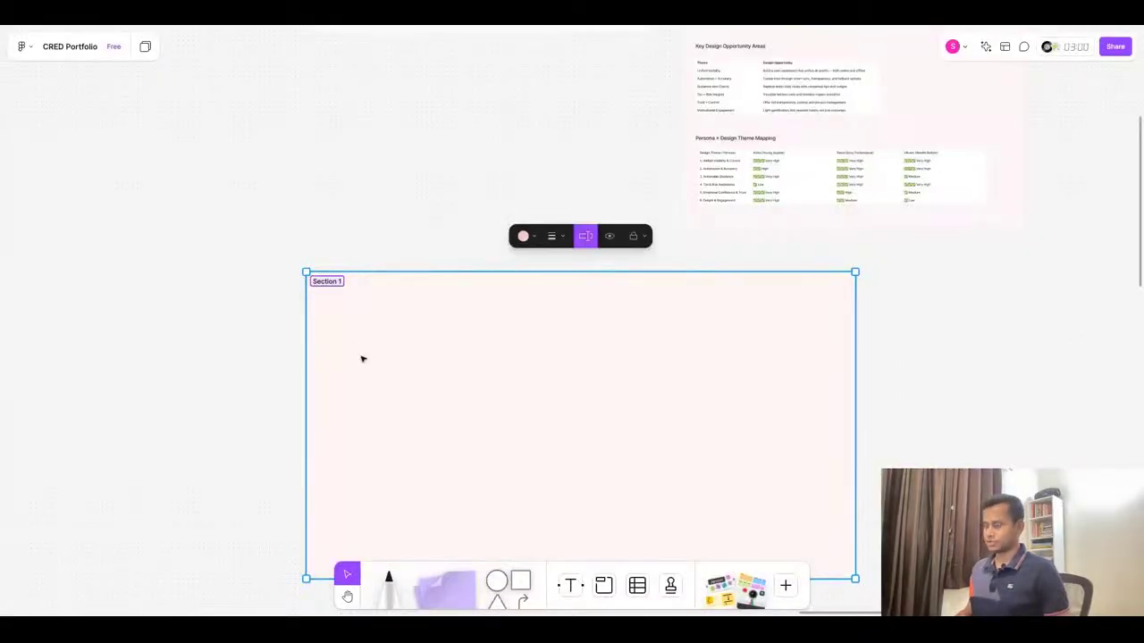
pyautogui.write('JT')
pyautogui.write('s t')
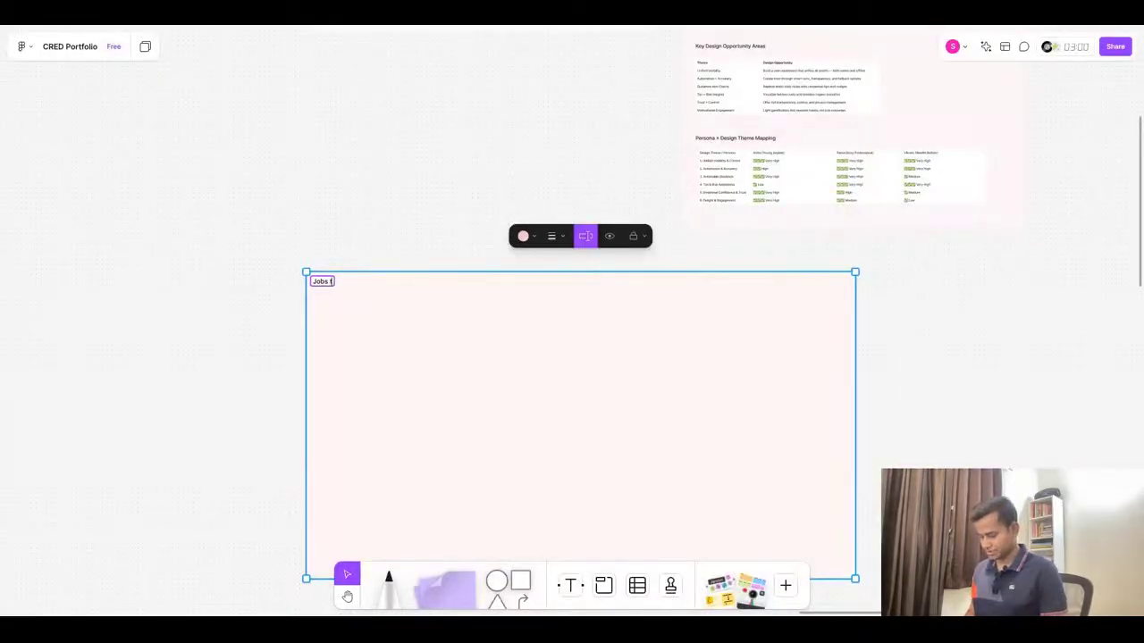
pyautogui.write('o Be Done Statements')
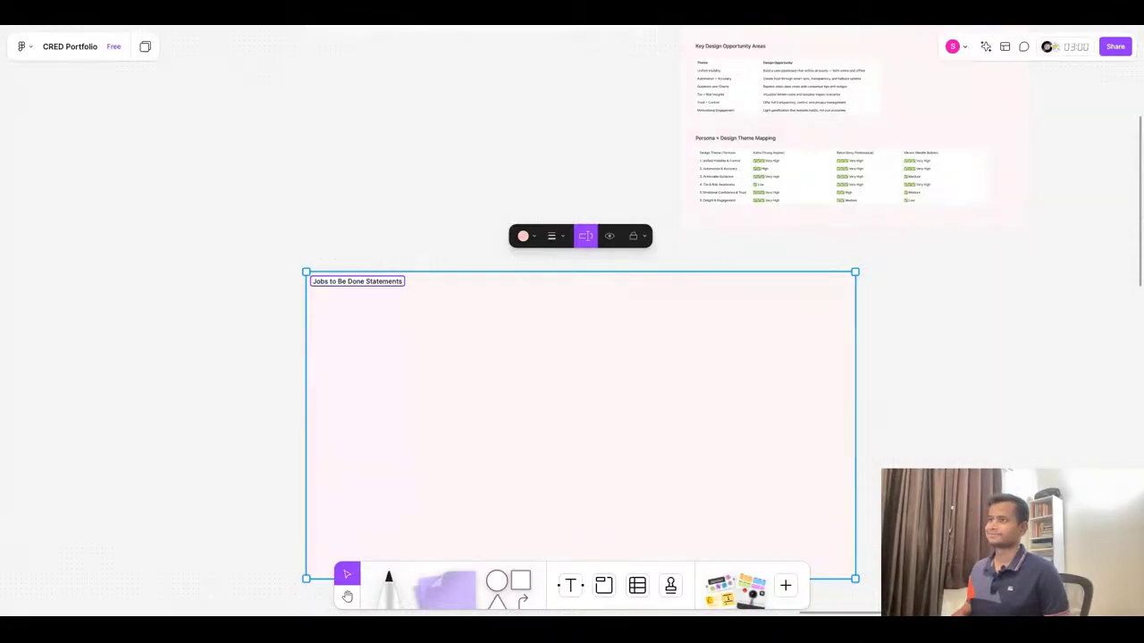
pyautogui.press('Escape')
pyautogui.scroll(3, 334, 381)
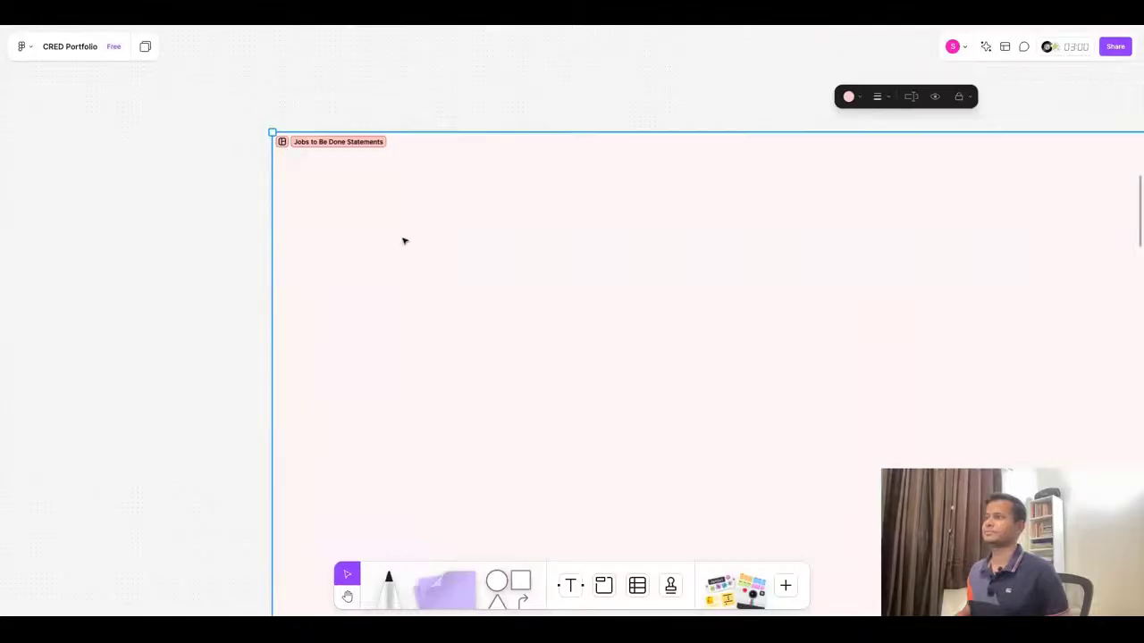
pyautogui.click(281, 141)
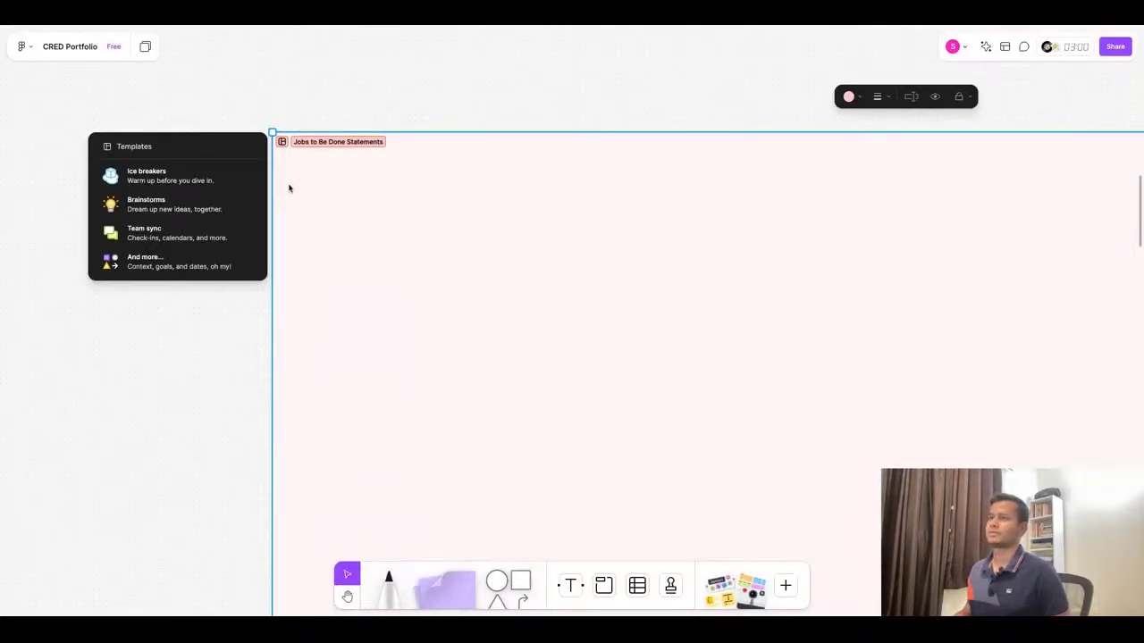
# Copy the Persona 1 (Young Aspirer) heading from ChatGPT and paste it as text at the start of the Jobs to Be Done Statements section
pyautogui.press('super+Tab')
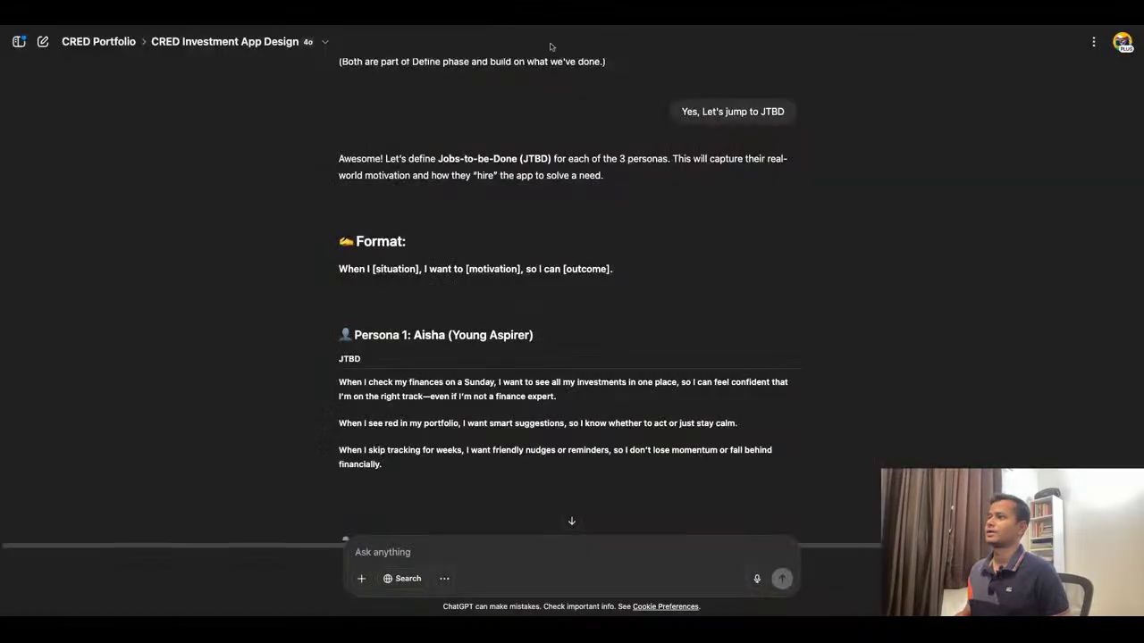
pyautogui.scroll(-1, 401, 312)
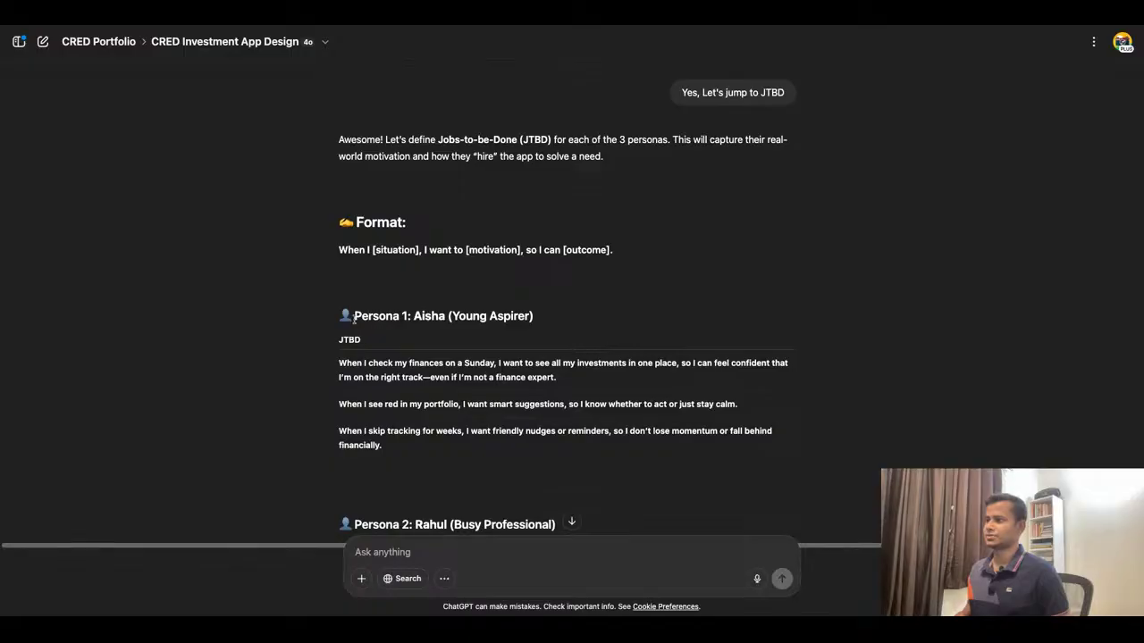
pyautogui.tripleClick(355, 319)
pyautogui.press('super+c')
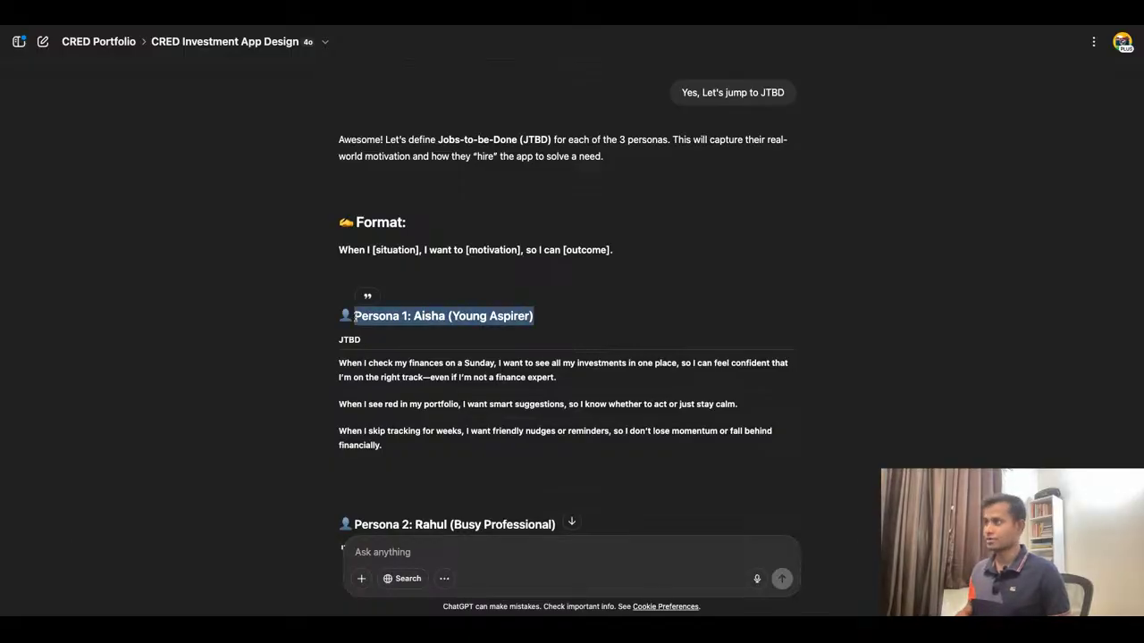
pyautogui.press('super+Tab')
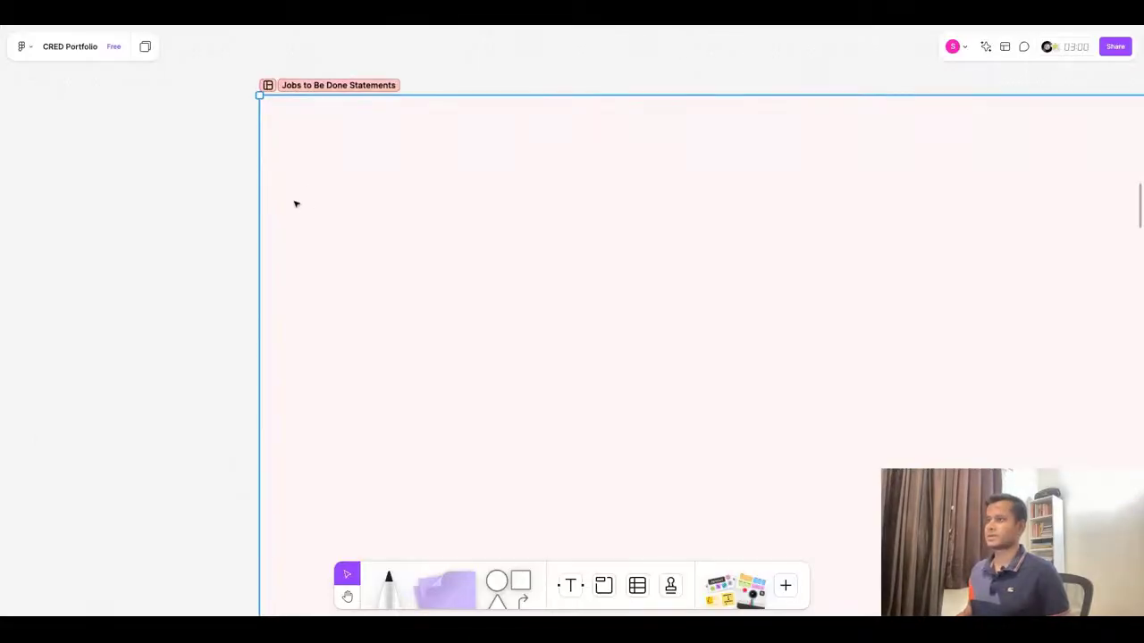
pyautogui.press('t')
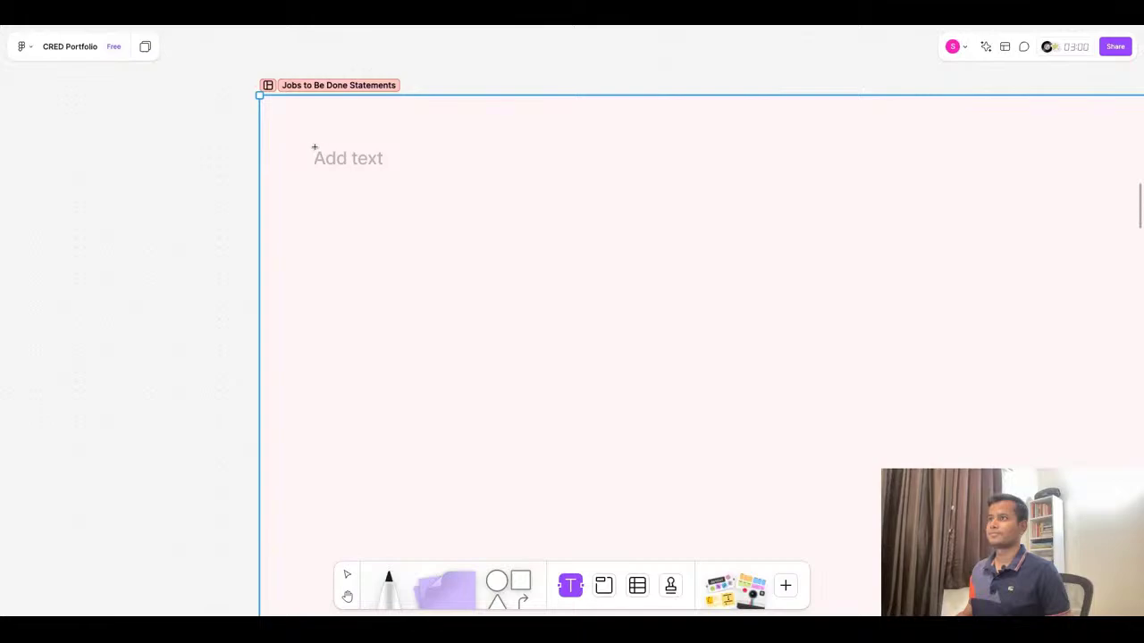
pyautogui.click(312, 148)
pyautogui.press('super+v')
pyautogui.press('Escape')
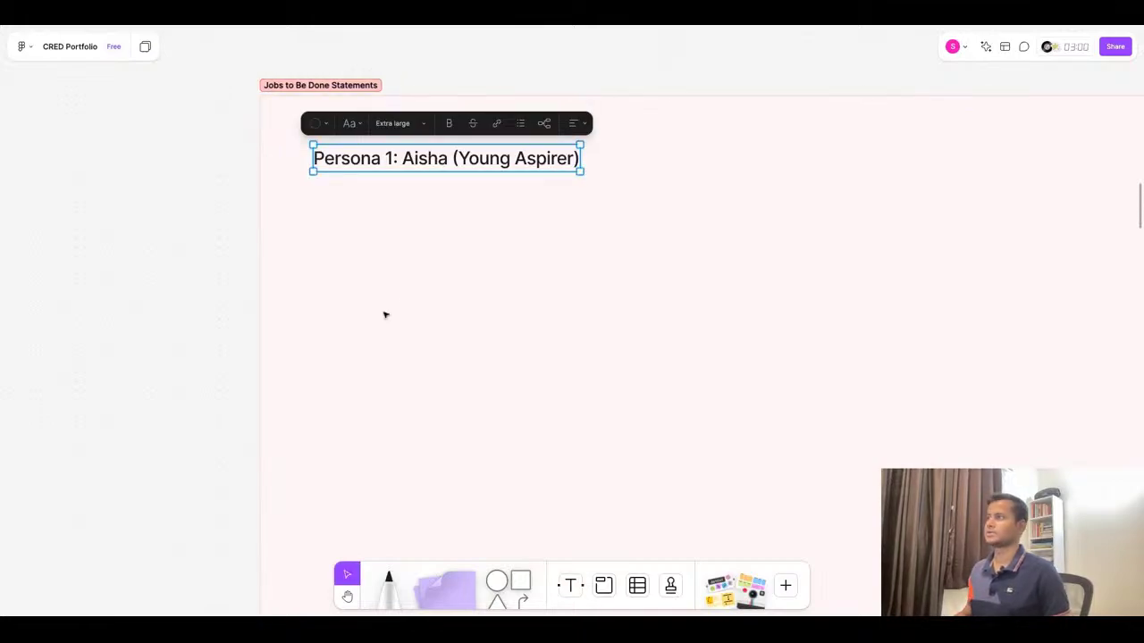
# Copy the three JTBD statements of Persona 1 from ChatGPT and paste them as a text block beneath the persona heading in FigJam
pyautogui.press('super+Tab')
pyautogui.scroll(-1, 393, 429)
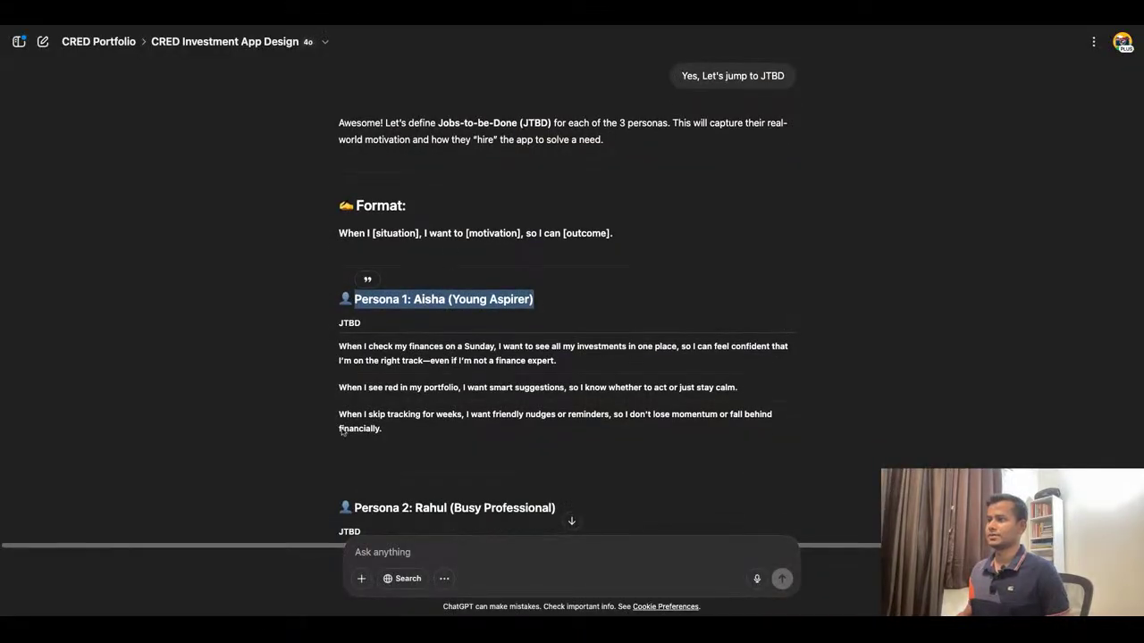
pyautogui.click(391, 436)
pyautogui.moveTo(391, 436); pyautogui.dragTo(339, 344)
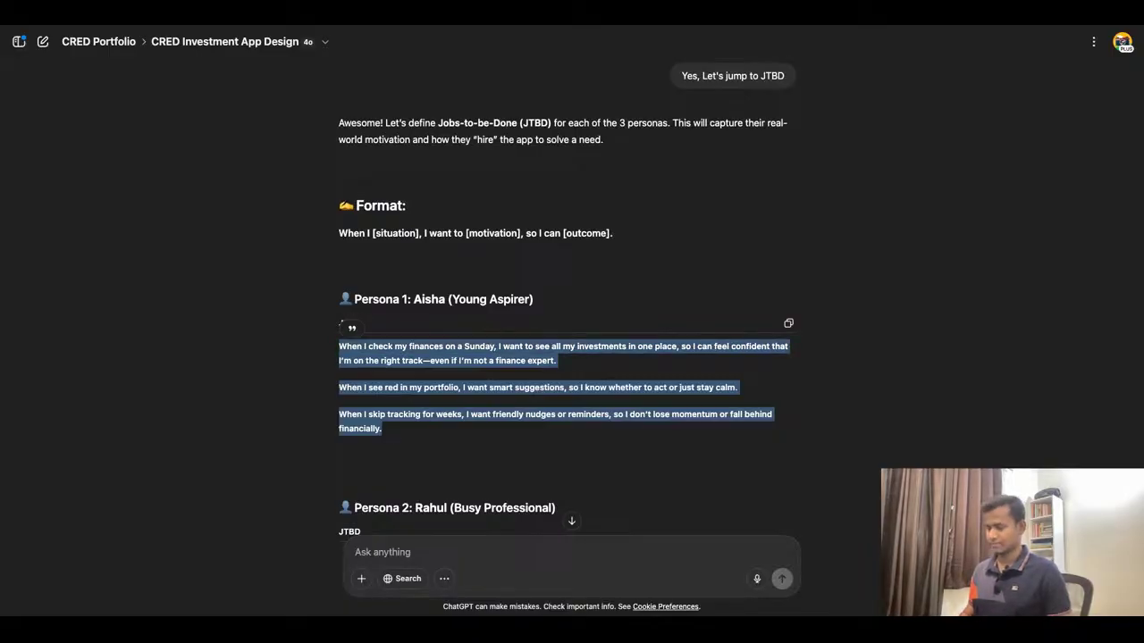
pyautogui.hotkey('ctrl', 'Tab')
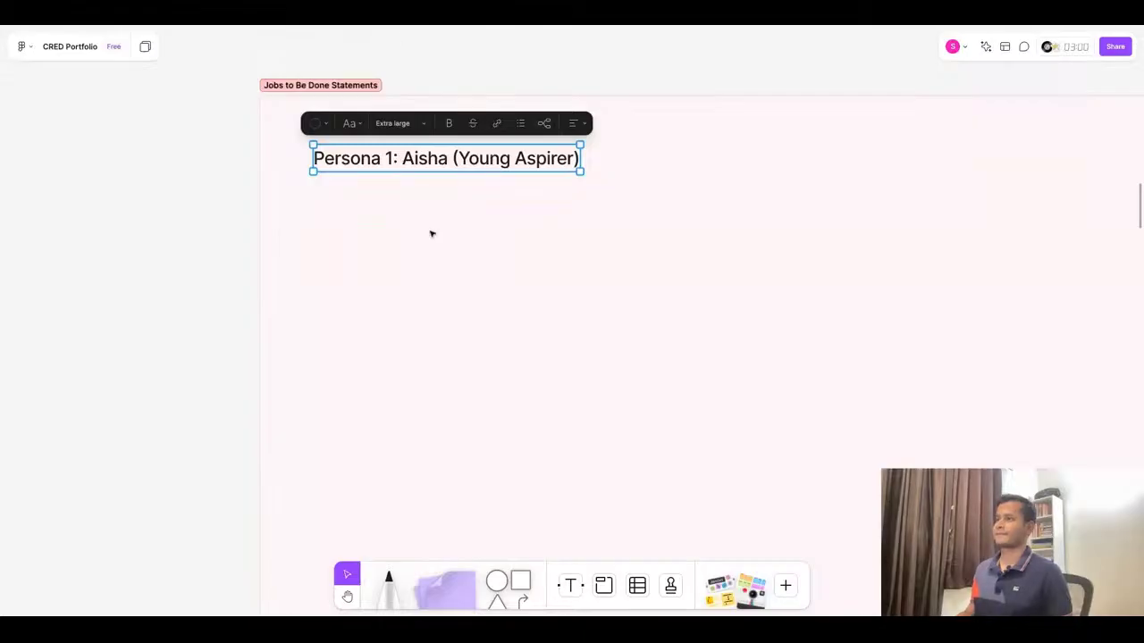
pyautogui.click(430, 233)
pyautogui.press('t')
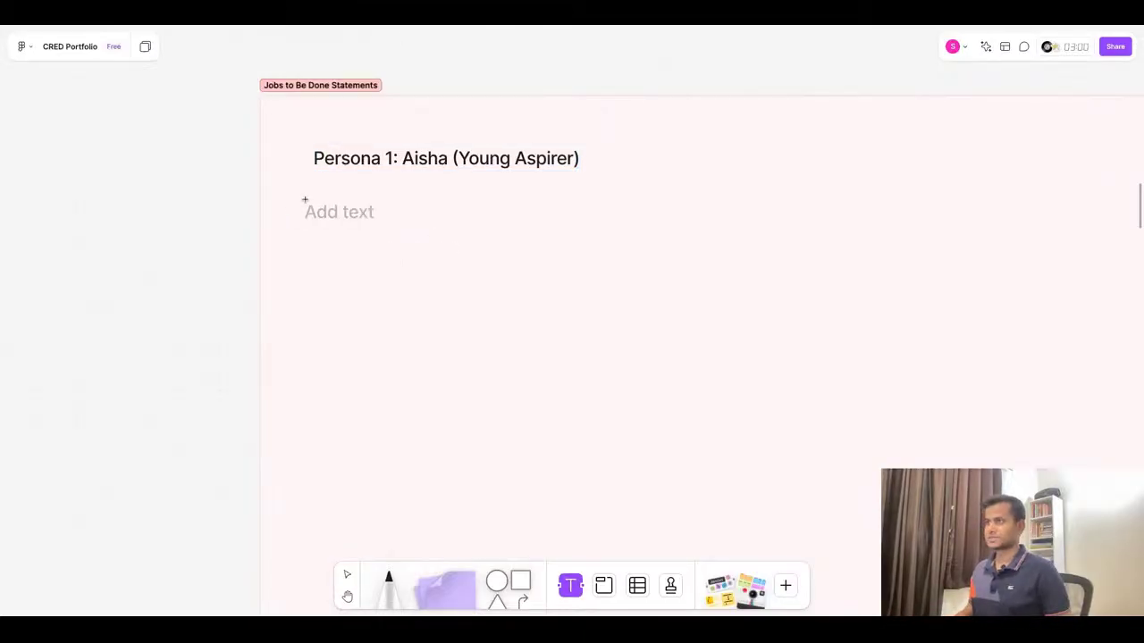
pyautogui.click(313, 201)
pyautogui.write('When I check my finances on a Sunday, I want to see all my investments in one place, so I can feel confident that I’m on the right track—even if I’m not a finance expert.When I see red in my portfolio, I want smart suggestions, so I know whether to act or just stay calm.When I skip tracking for weeks, I want friendly nudges or reminders, so I don’t lose momentum or fall behind financially.')
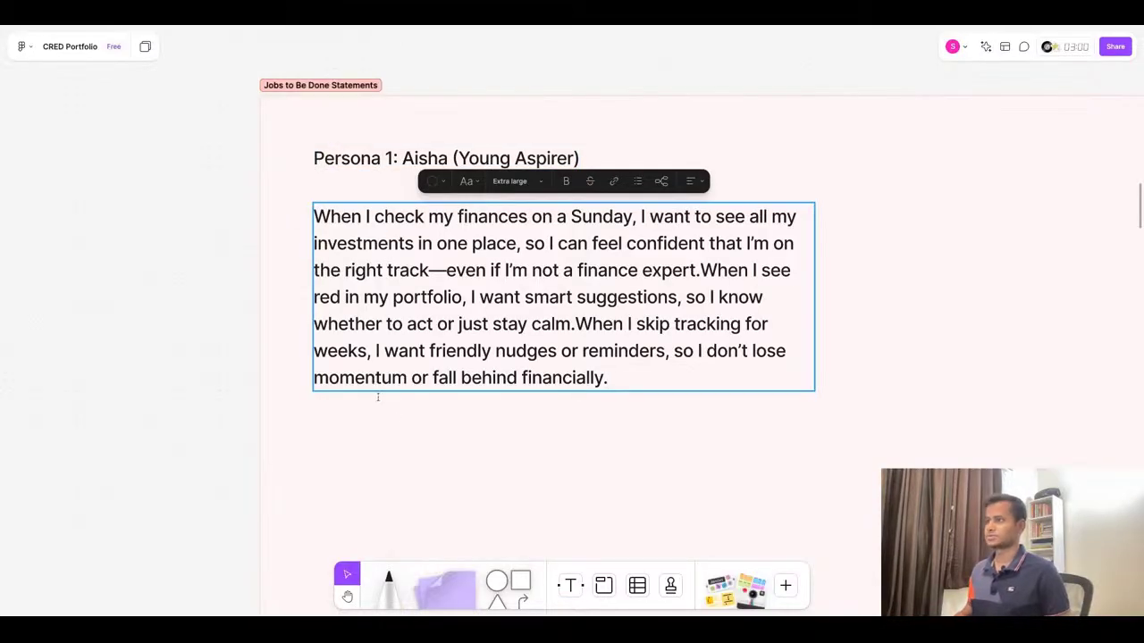
pyautogui.press('Escape')
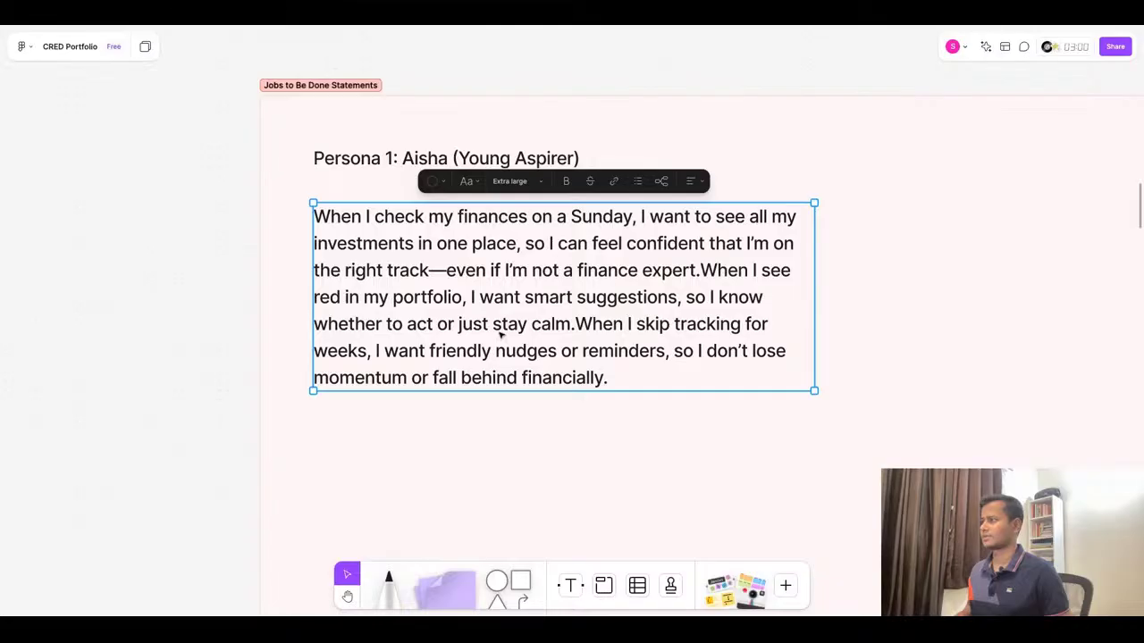
# Split the pasted Persona 1 text into three separate statements with a blank line between them
pyautogui.click(704, 275)
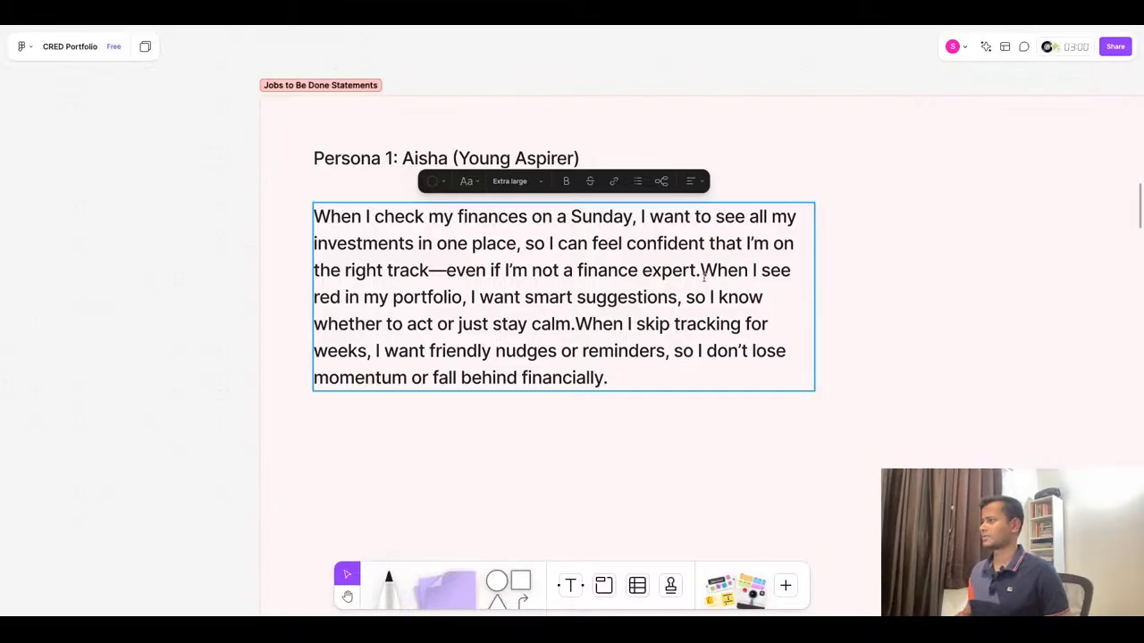
pyautogui.press('Return')
pyautogui.press('Return')
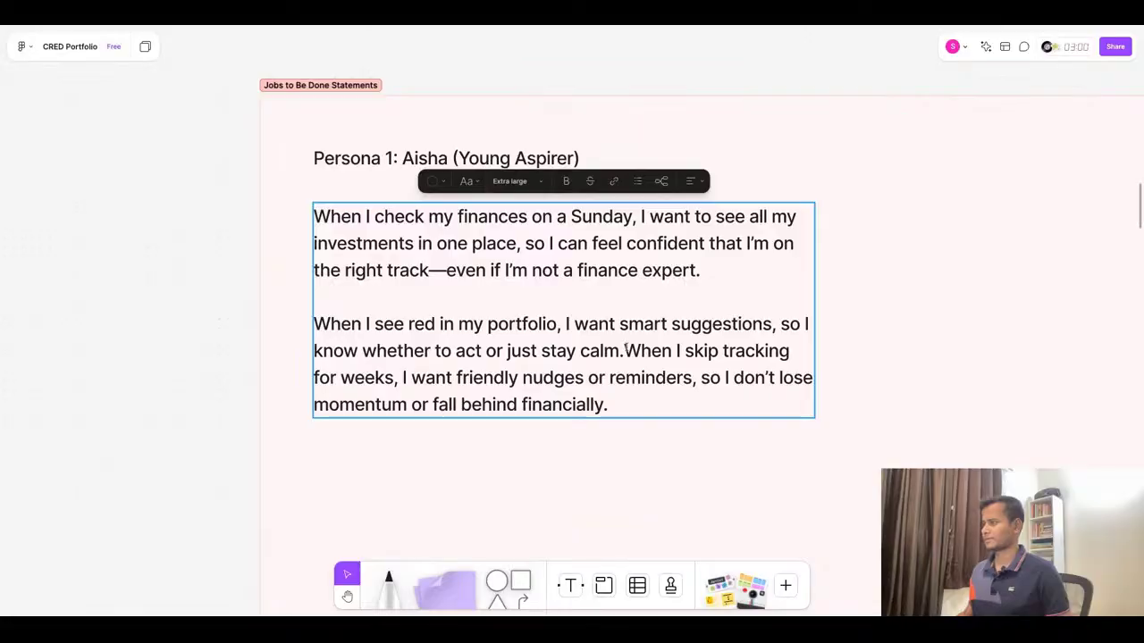
pyautogui.click(624, 350)
pyautogui.press('Return')
pyautogui.press('Return')
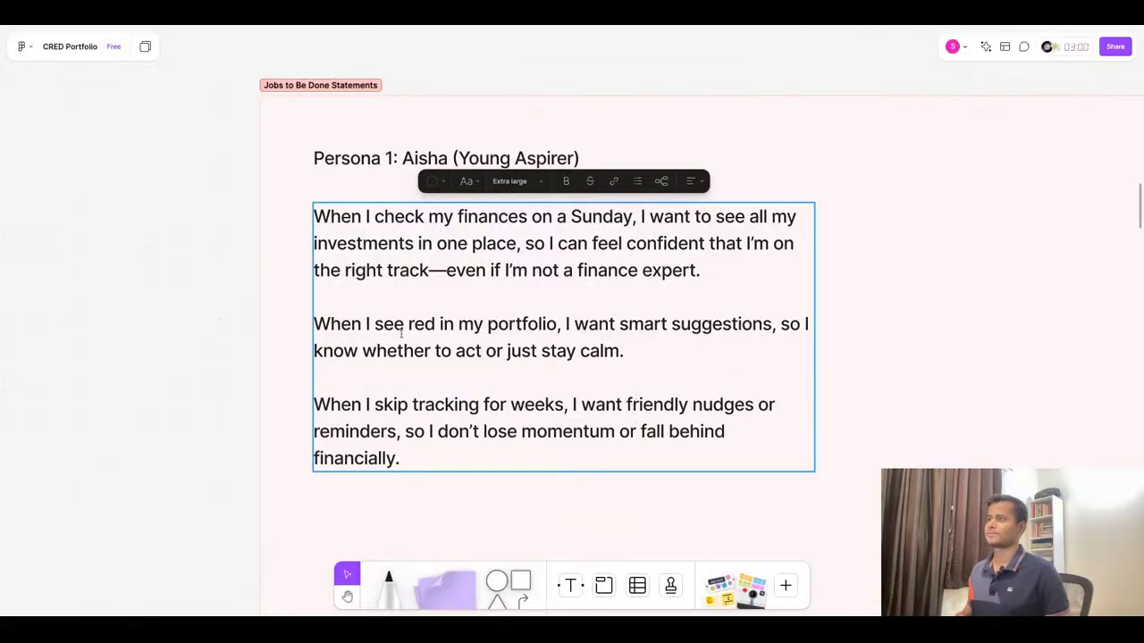
pyautogui.press('Escape')
# Format the Persona 1 statements as a bulleted list and remove the bullets from the blank lines between them
pyautogui.scroll(-5, 233, 255)
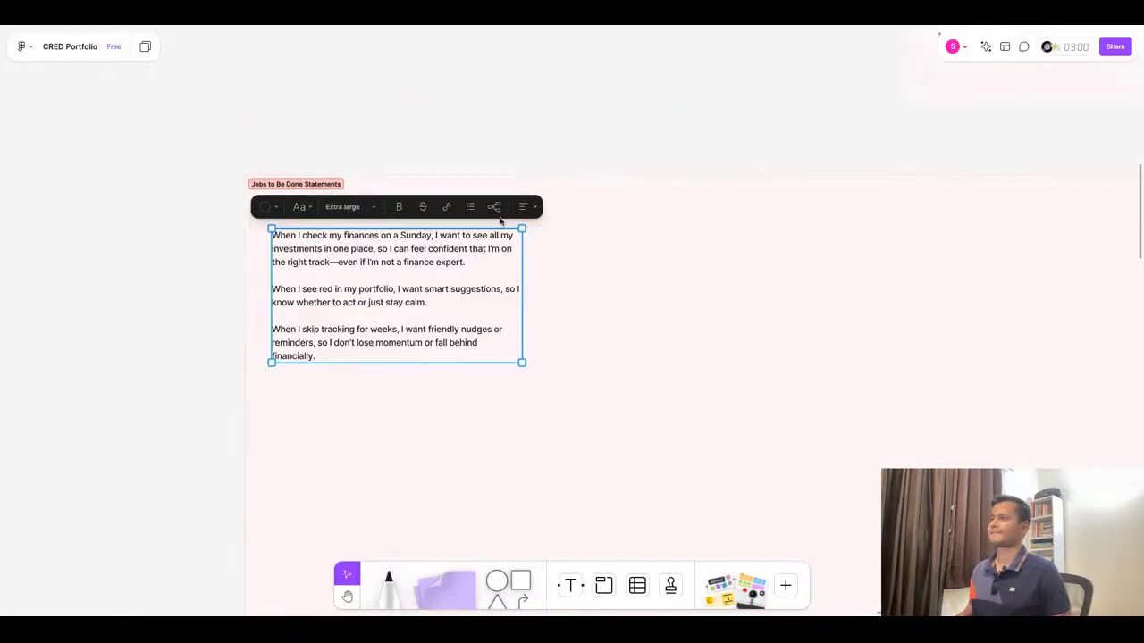
pyautogui.click(475, 209)
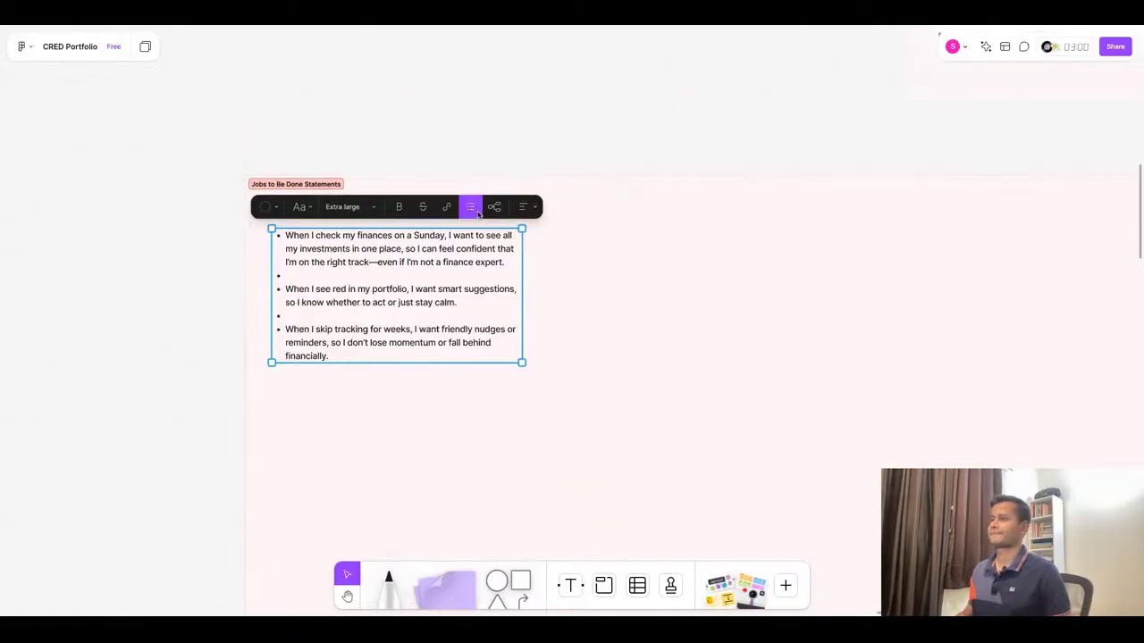
pyautogui.doubleClick(287, 283)
pyautogui.click(320, 273)
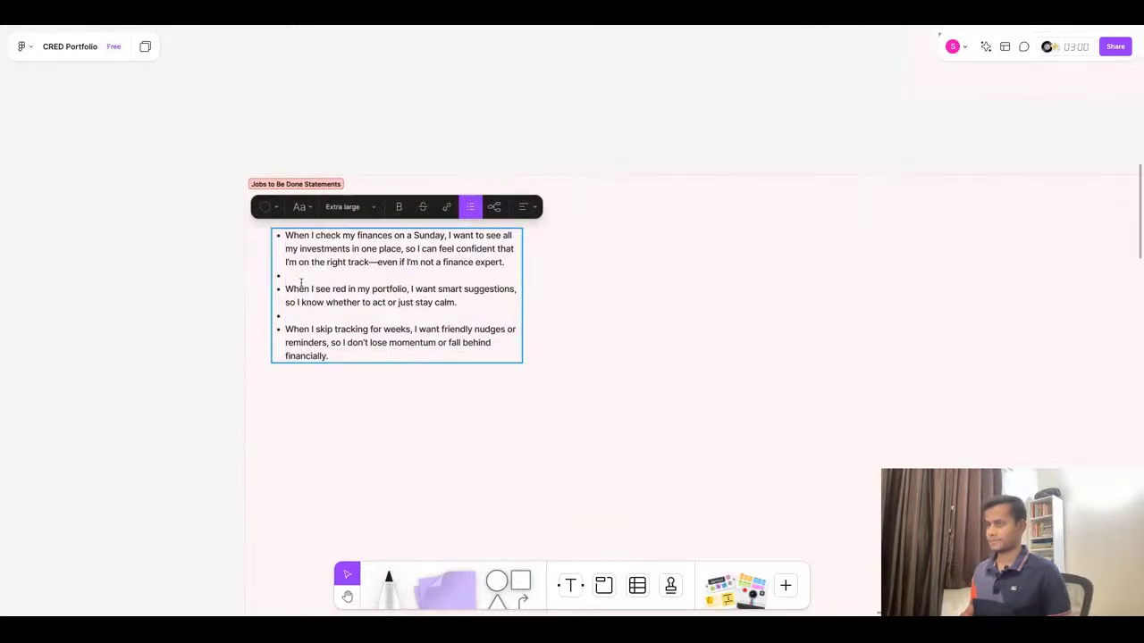
pyautogui.press('BackSpace')
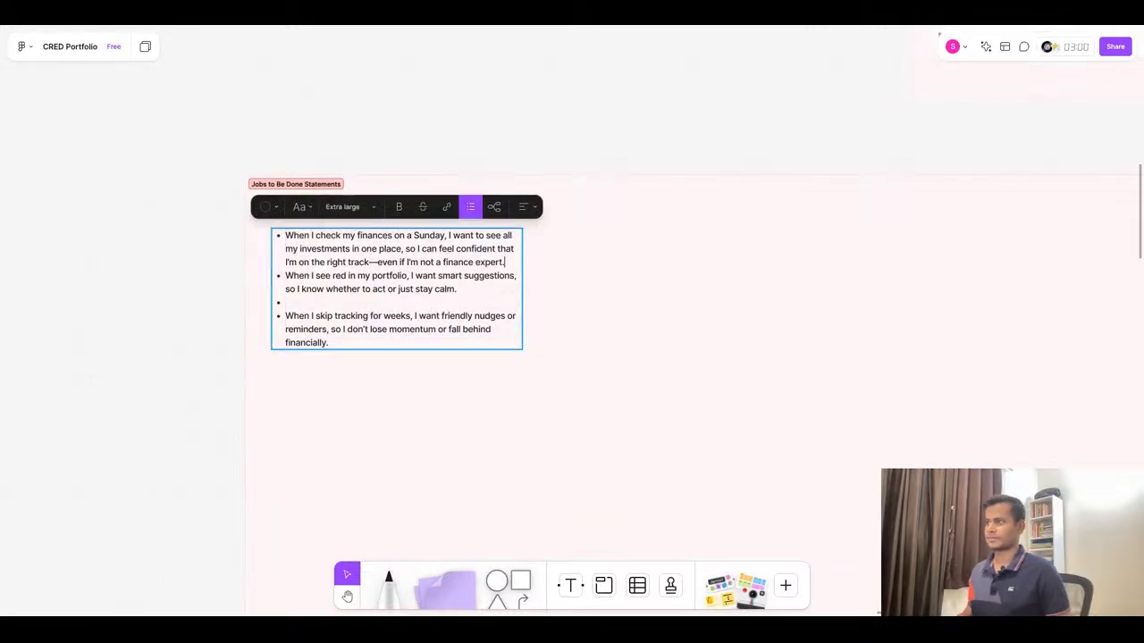
pyautogui.press('Return')
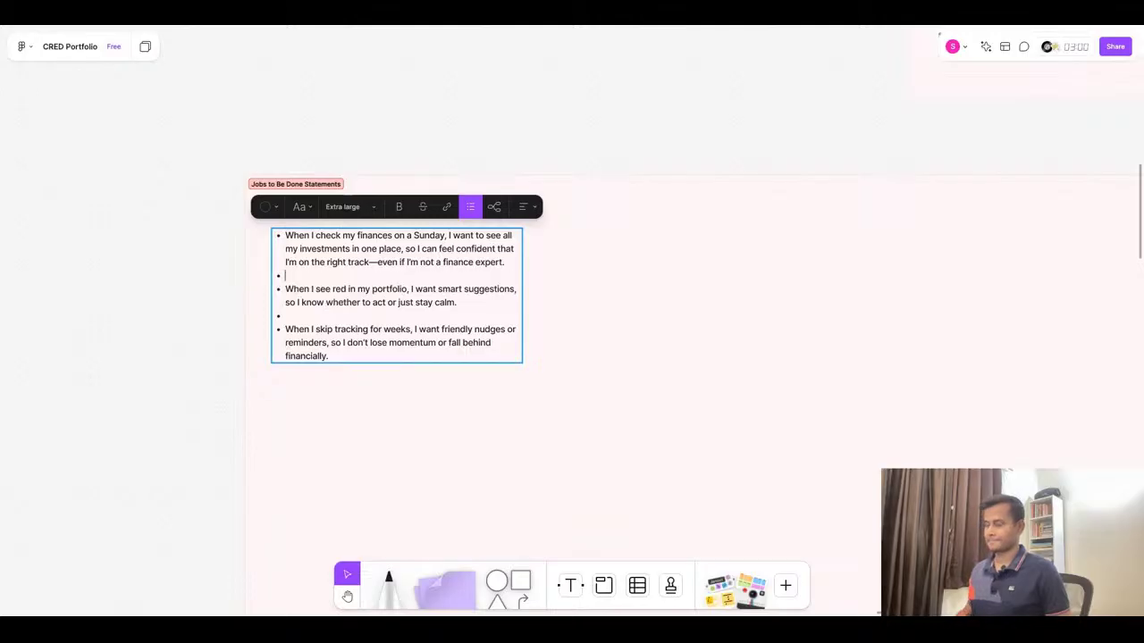
pyautogui.press('BackSpace')
pyautogui.click(300, 315)
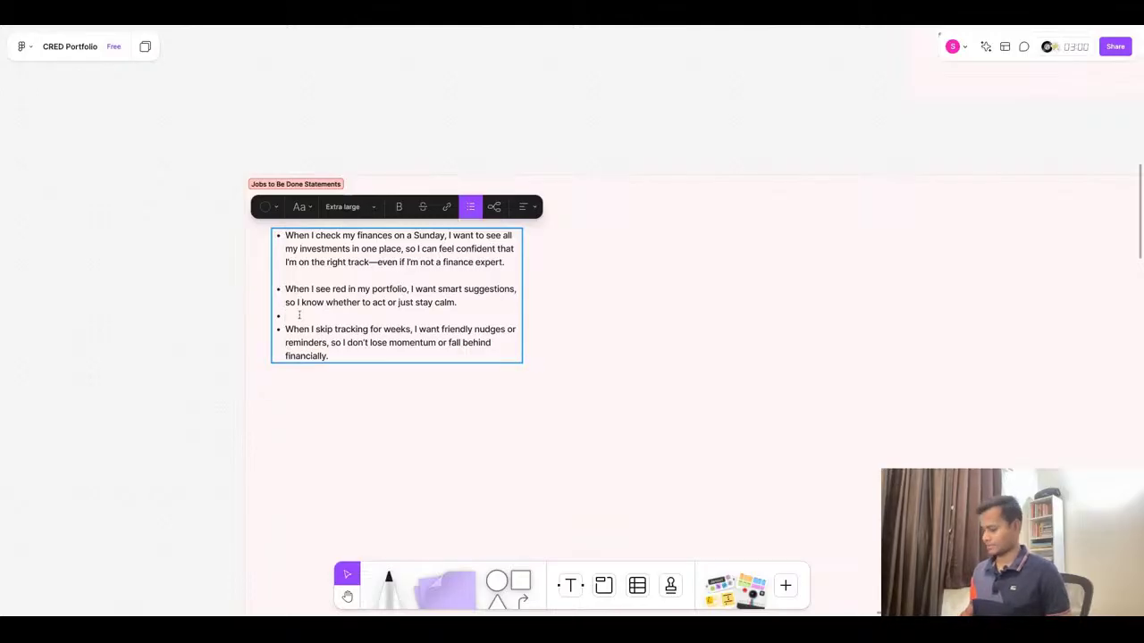
pyautogui.press('BackSpace')
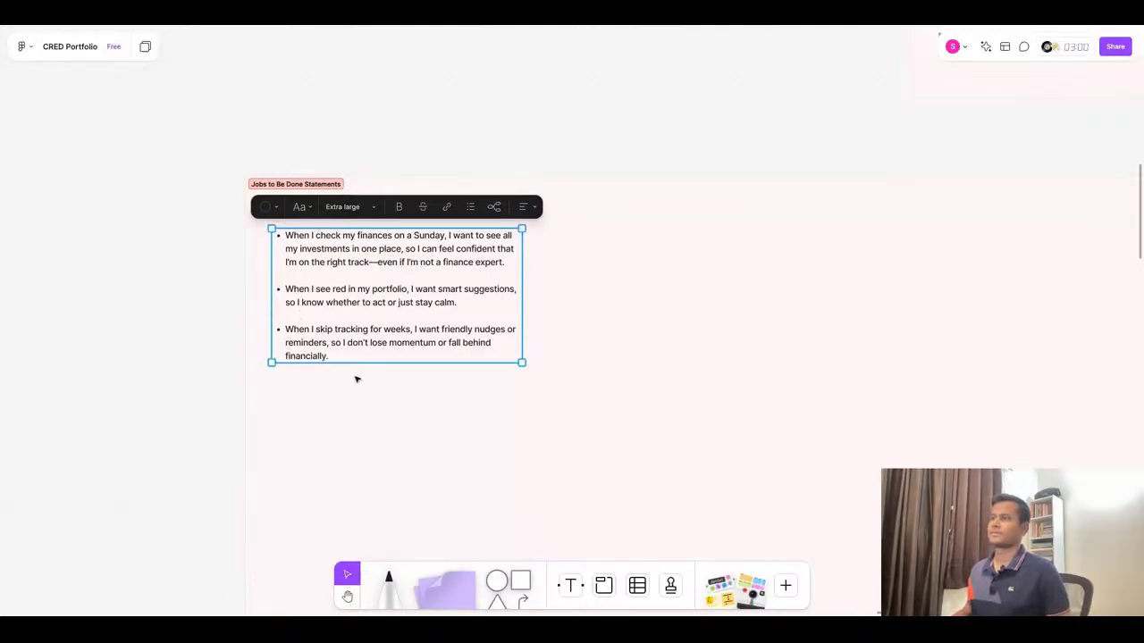
# Widen the Persona 1 statements block so that each bulleted statement fits on two lines
pyautogui.scroll(-3, 355, 377)
pyautogui.press('Escape')
pyautogui.click(507, 292)
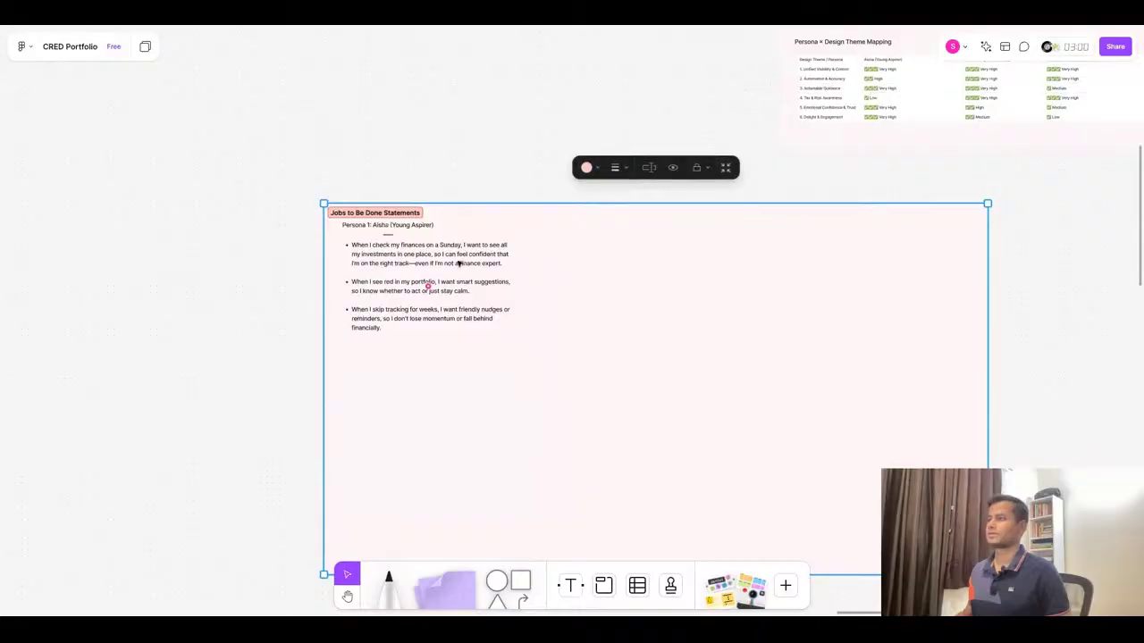
pyautogui.click(506, 277)
pyautogui.moveTo(515, 273); pyautogui.dragTo(595, 273)
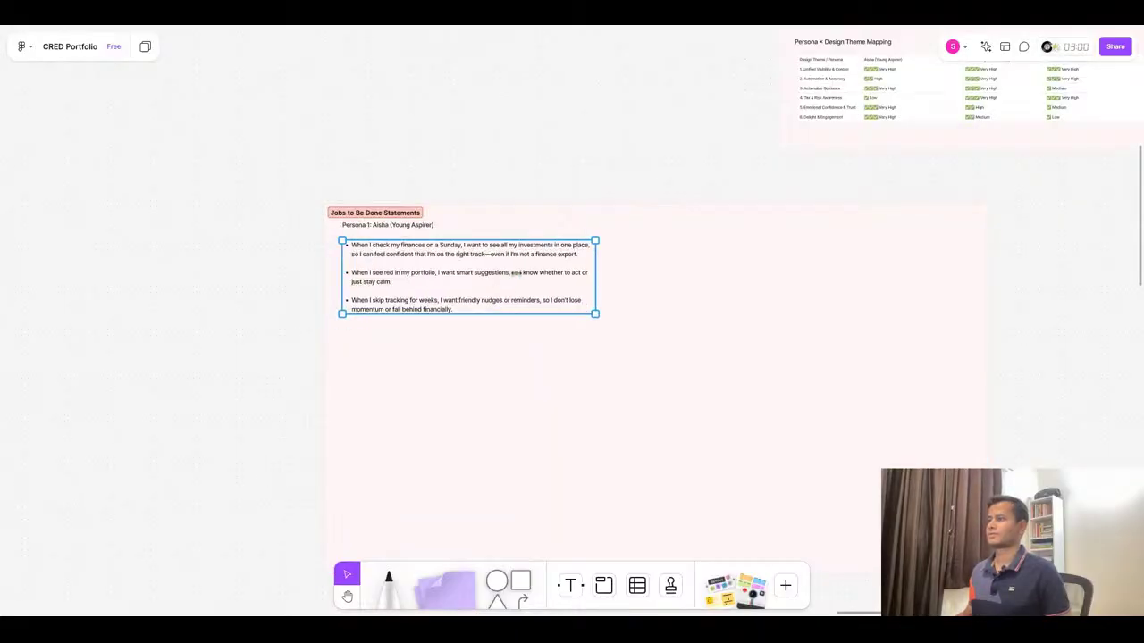
pyautogui.click(489, 356)
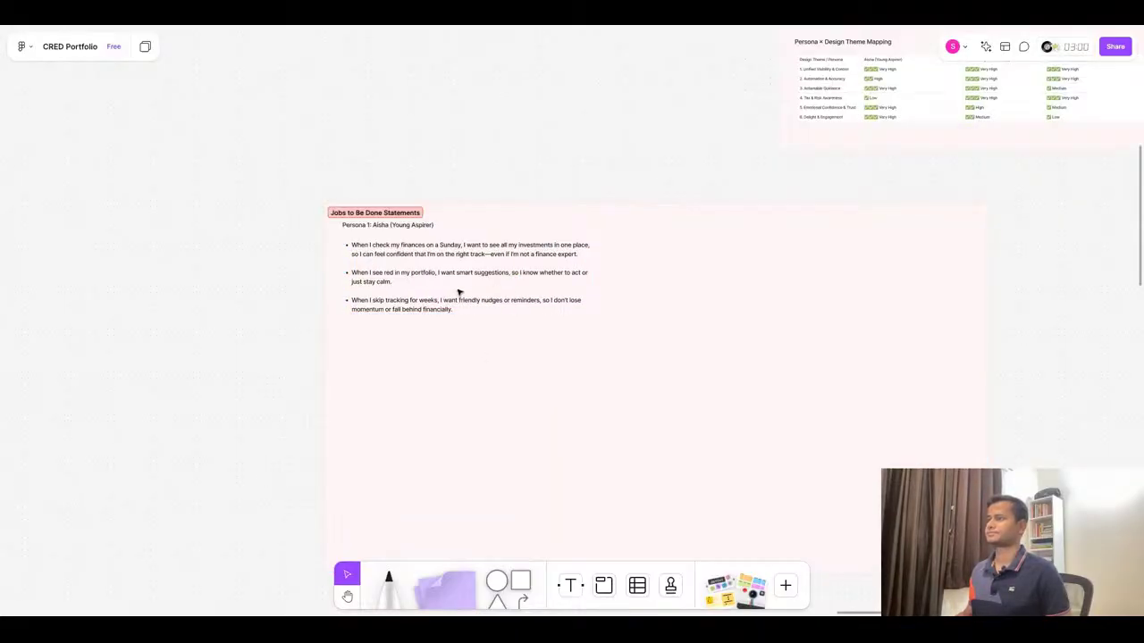
# Make the Persona 1 heading bold in the Jobs to Be Done Statements section
pyautogui.scroll(-3, 458, 292)
pyautogui.scroll(4, 462, 331)
pyautogui.click(414, 249)
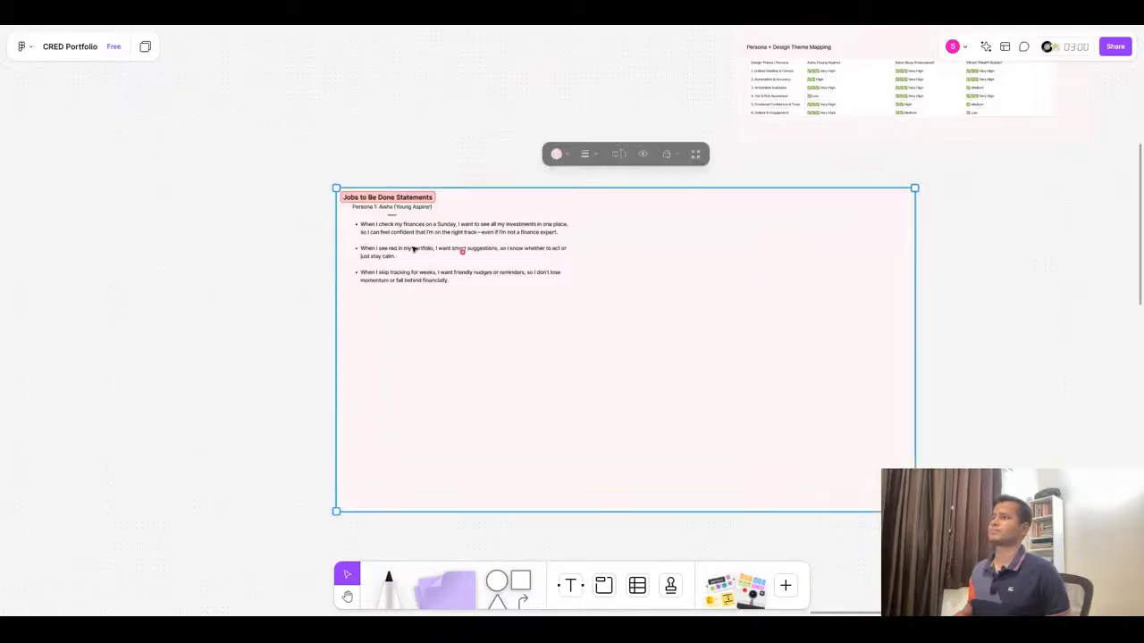
pyautogui.click(407, 240)
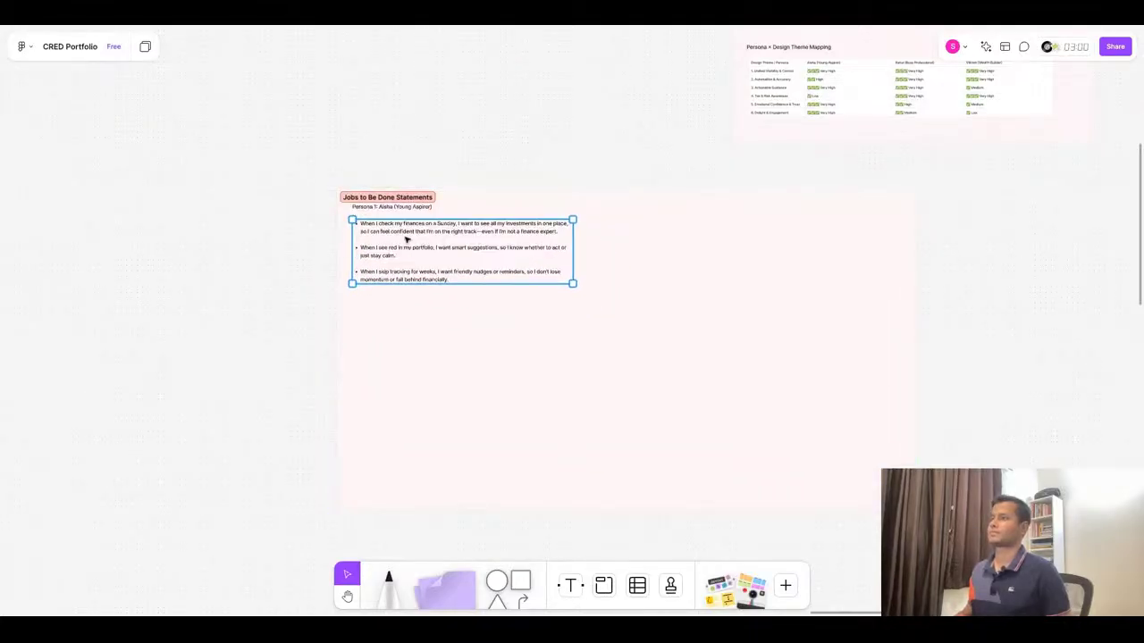
pyautogui.scroll(3, 395, 189)
pyautogui.click(409, 186)
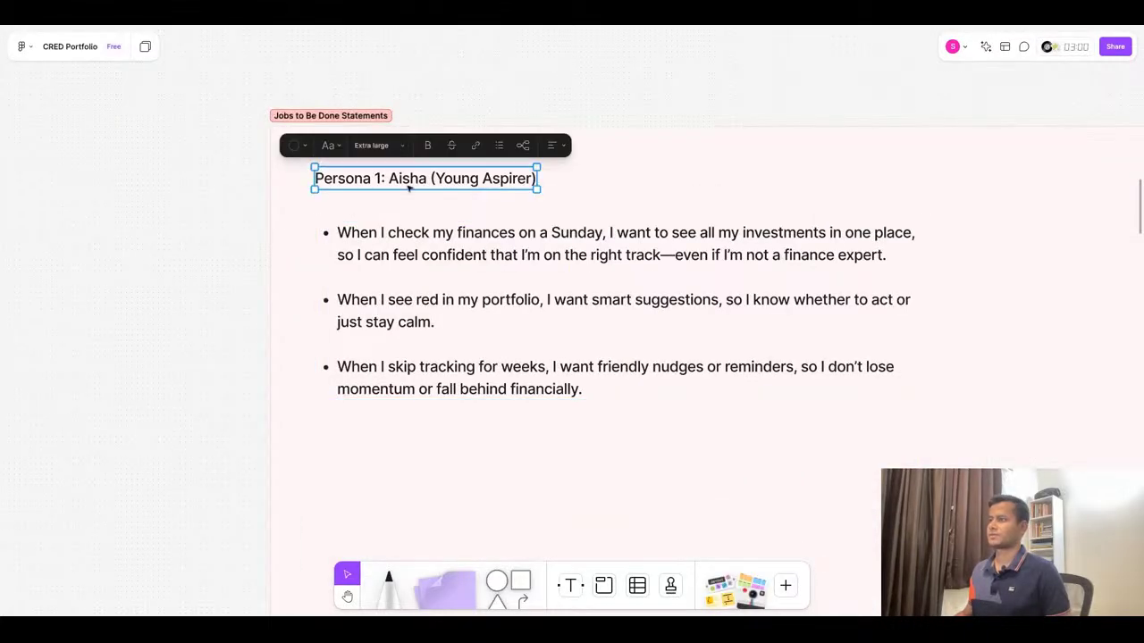
pyautogui.click(427, 145)
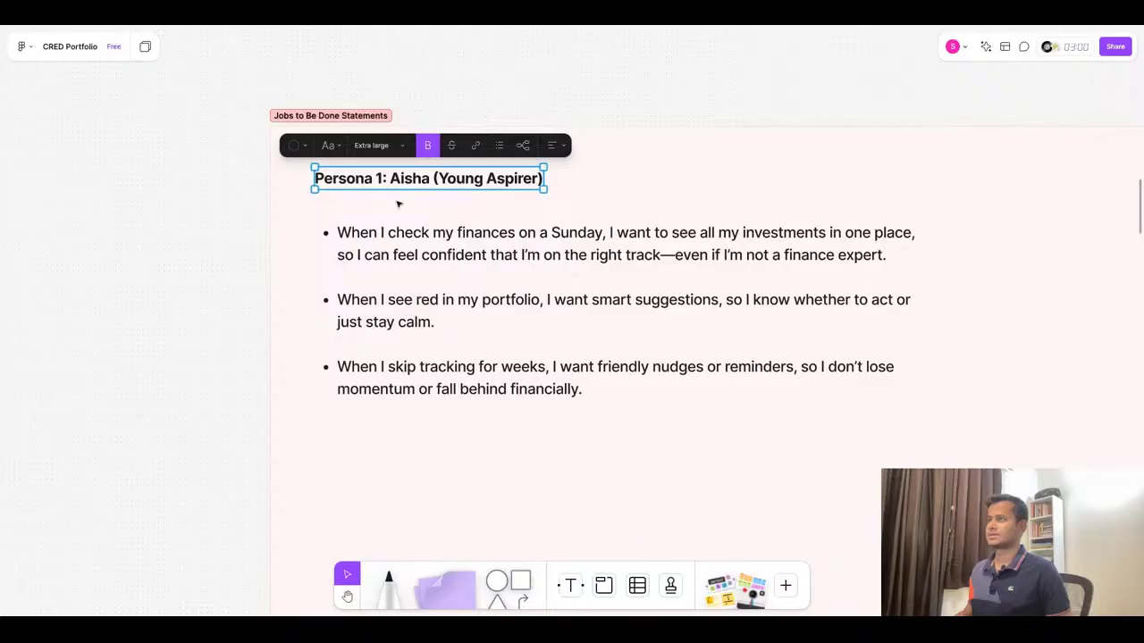
# Set the text size of all three Persona 1 statements to Large
pyautogui.click(400, 255)
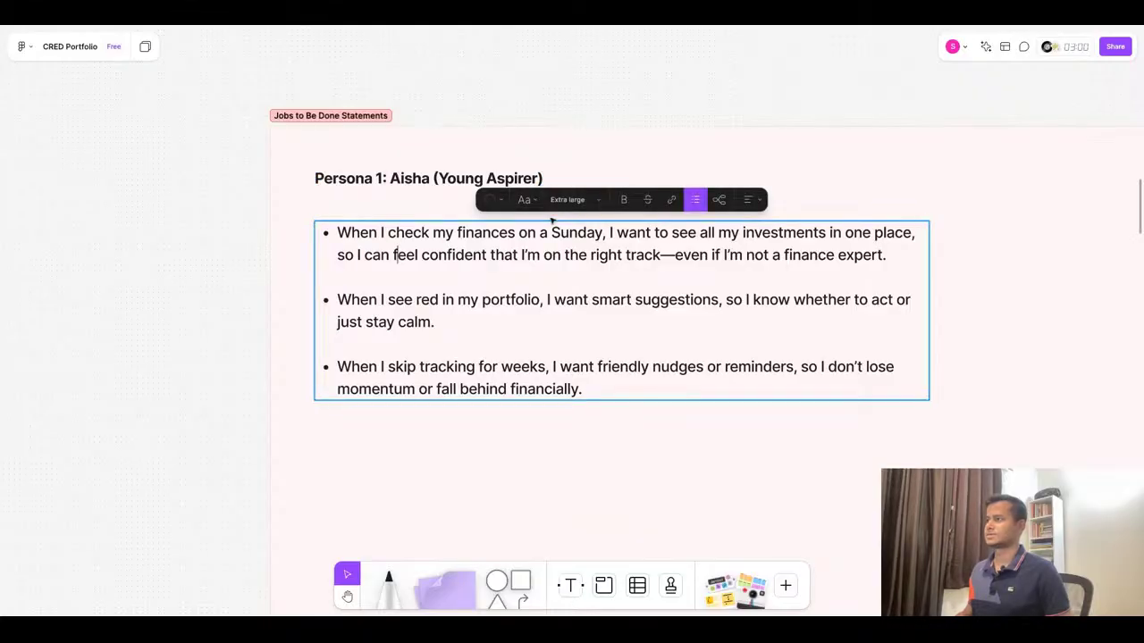
pyautogui.click(573, 204)
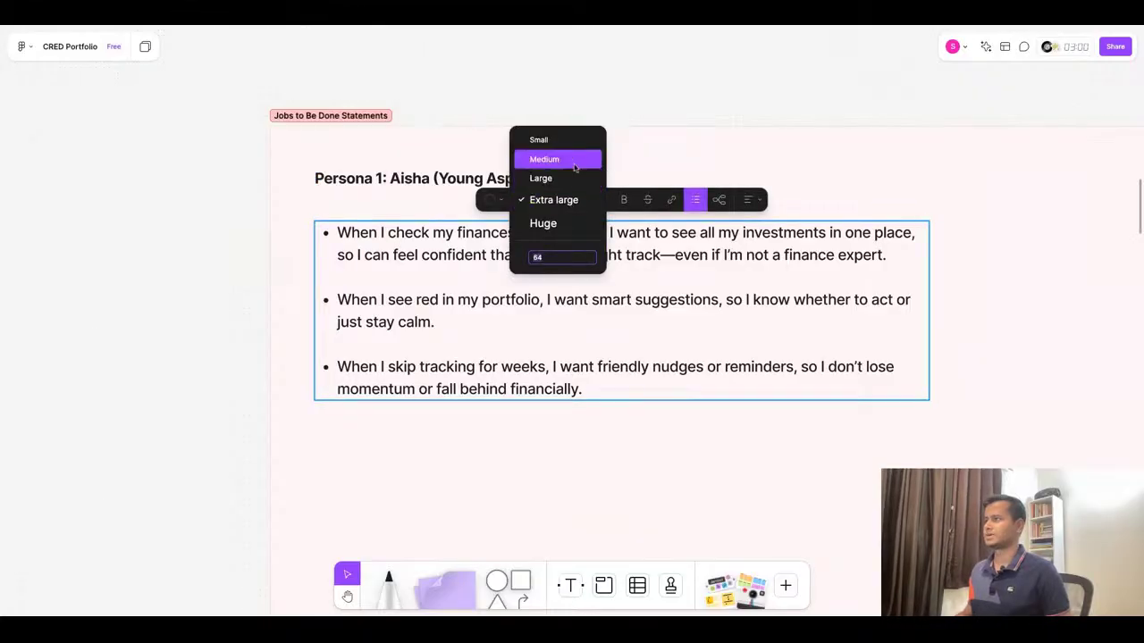
pyautogui.click(571, 179)
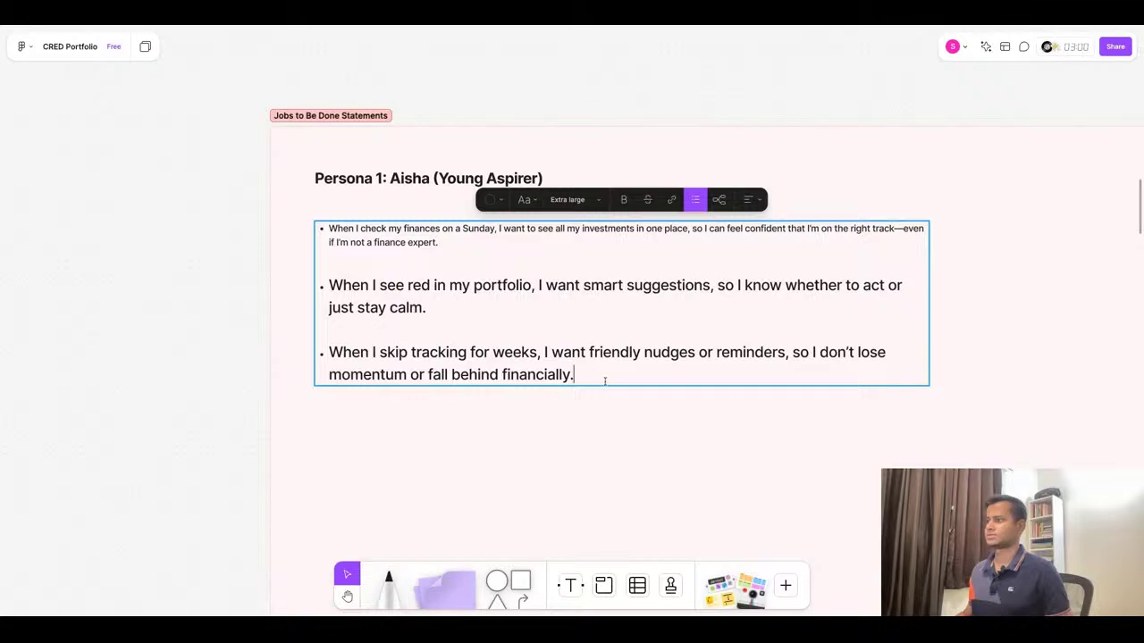
pyautogui.hotkey('shift', 'Up')
pyautogui.hotkey('shift', 'Up')
pyautogui.hotkey('shift', 'Up')
pyautogui.hotkey('shift', 'Up')
pyautogui.hotkey('shift', 'Home')
pyautogui.click(568, 200)
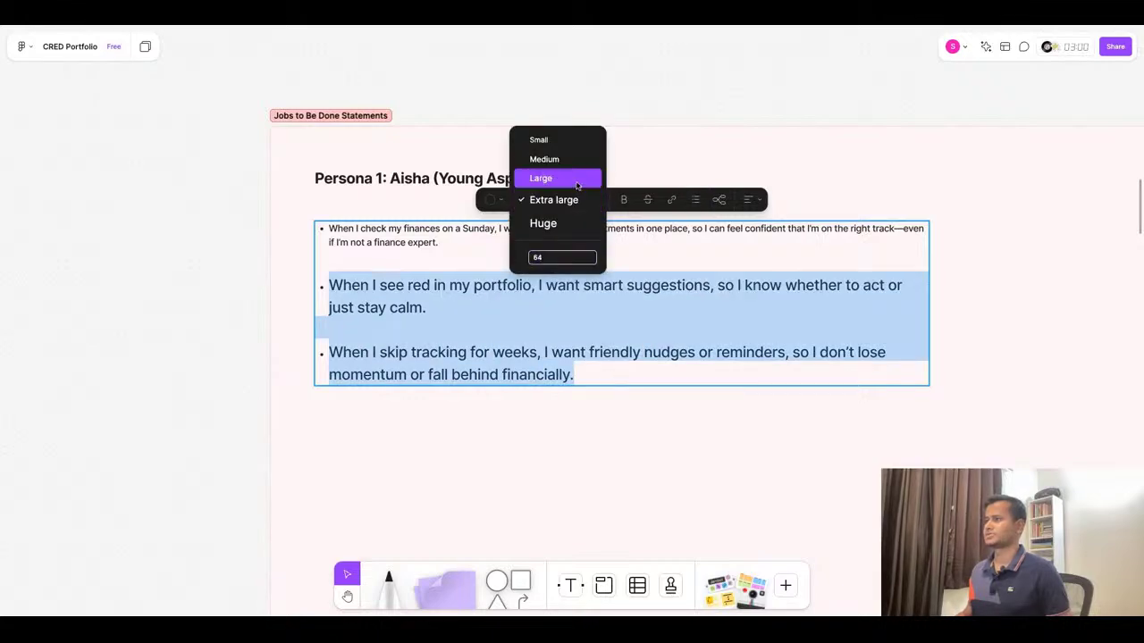
pyautogui.click(545, 176)
pyautogui.press('Escape')
pyautogui.press('Escape')
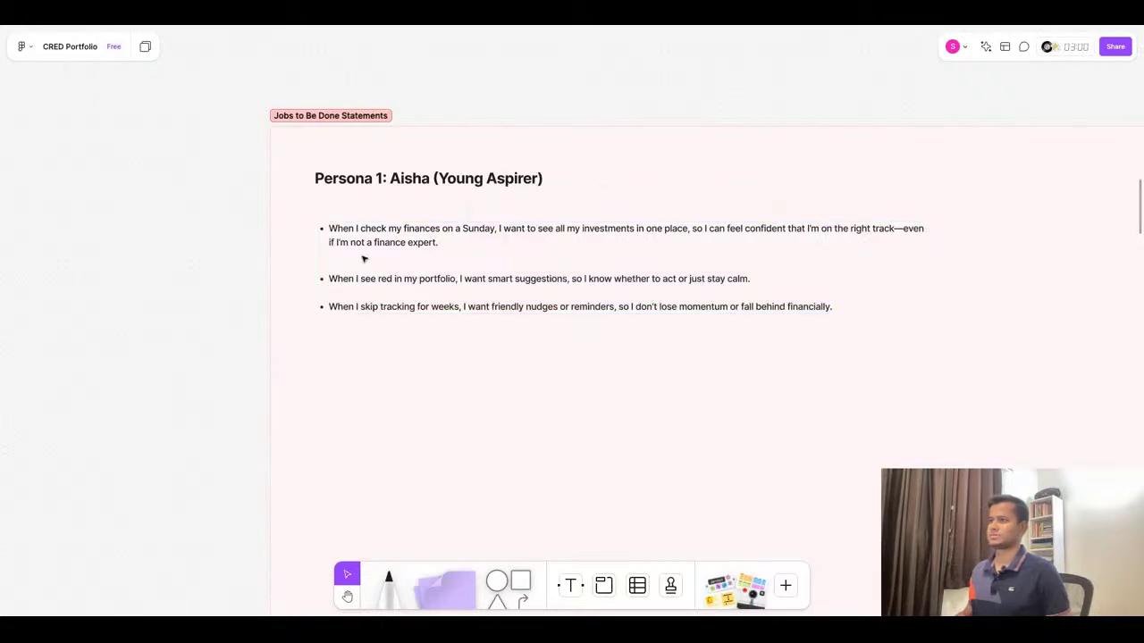
# Replace the oversized blank line between the first and second statements with one that matches the Large text spacing
pyautogui.doubleClick(364, 259)
pyautogui.click(361, 258)
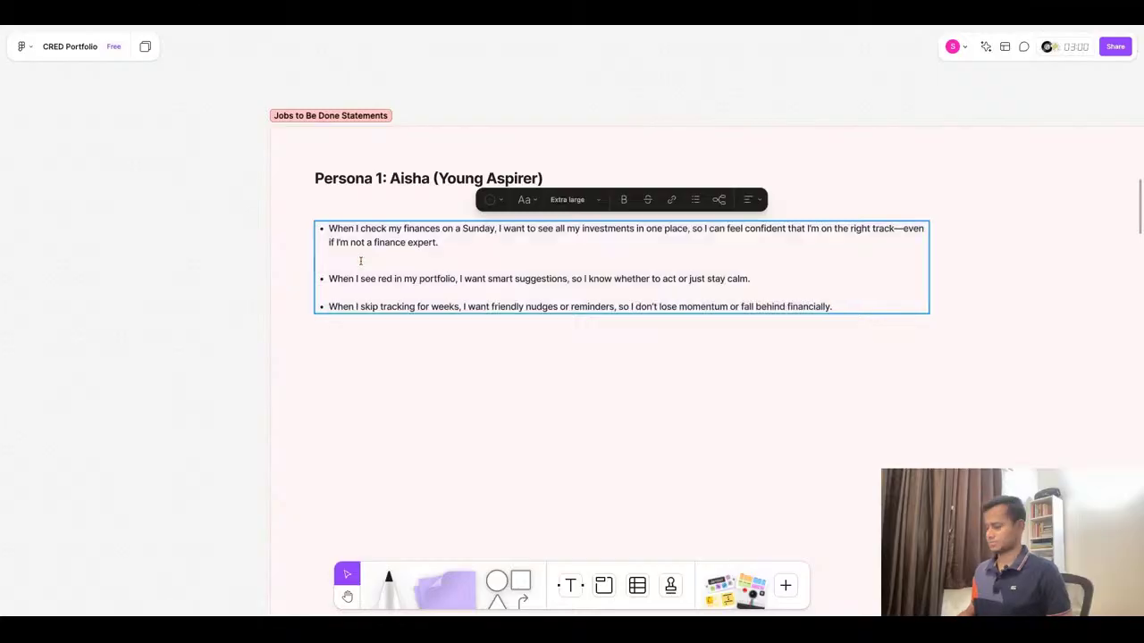
pyautogui.press('BackSpace')
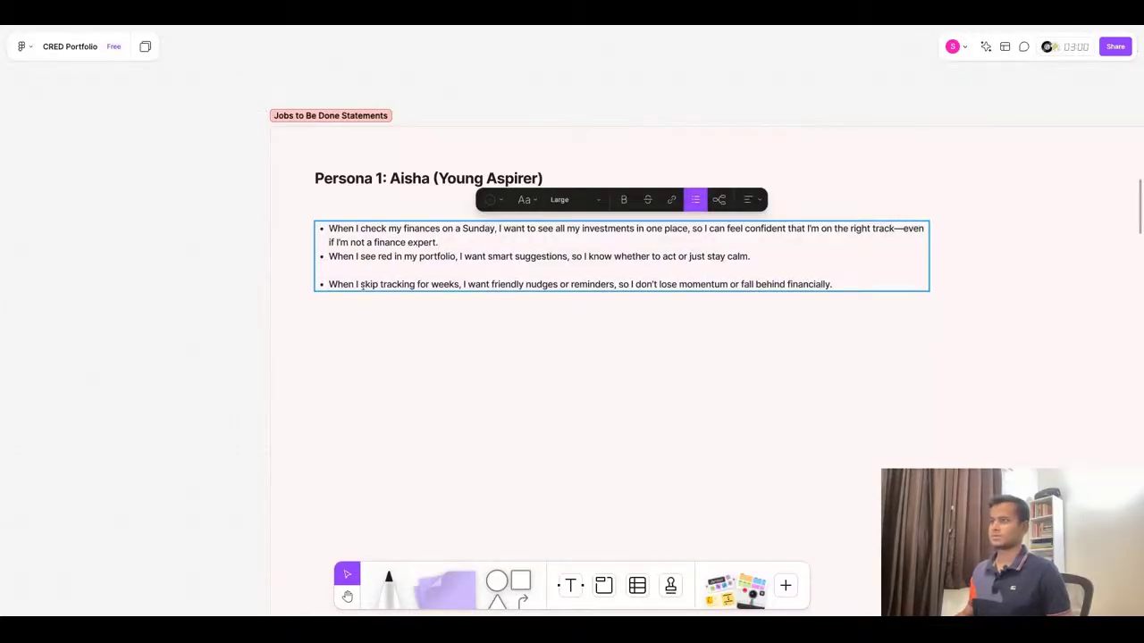
pyautogui.click(363, 273)
pyautogui.click(479, 242)
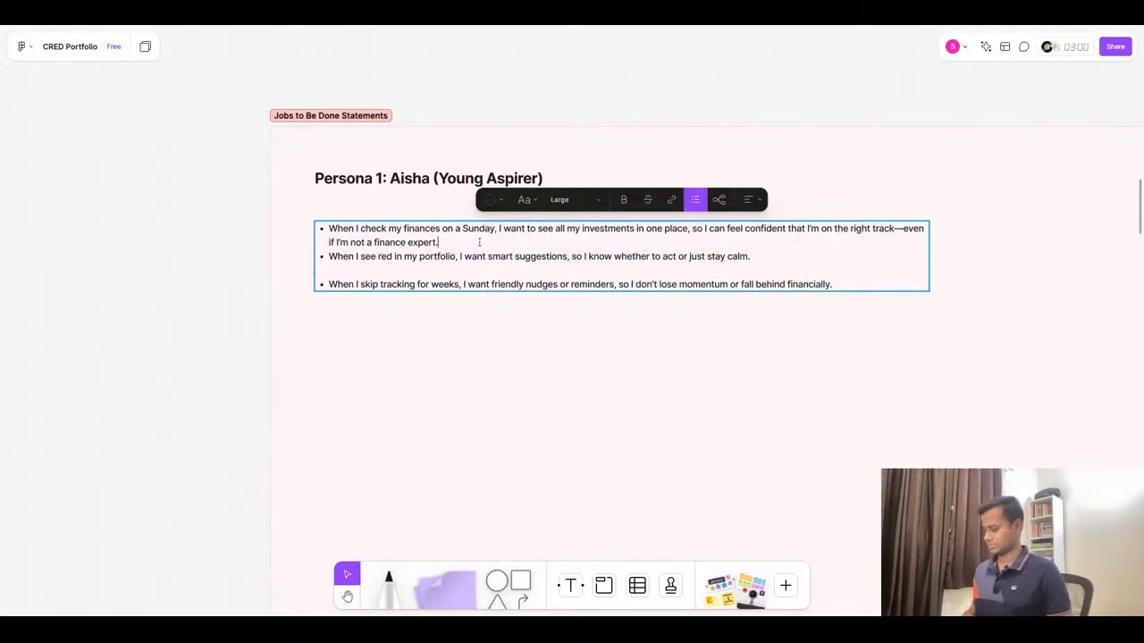
pyautogui.press('Return')
pyautogui.press('BackSpace')
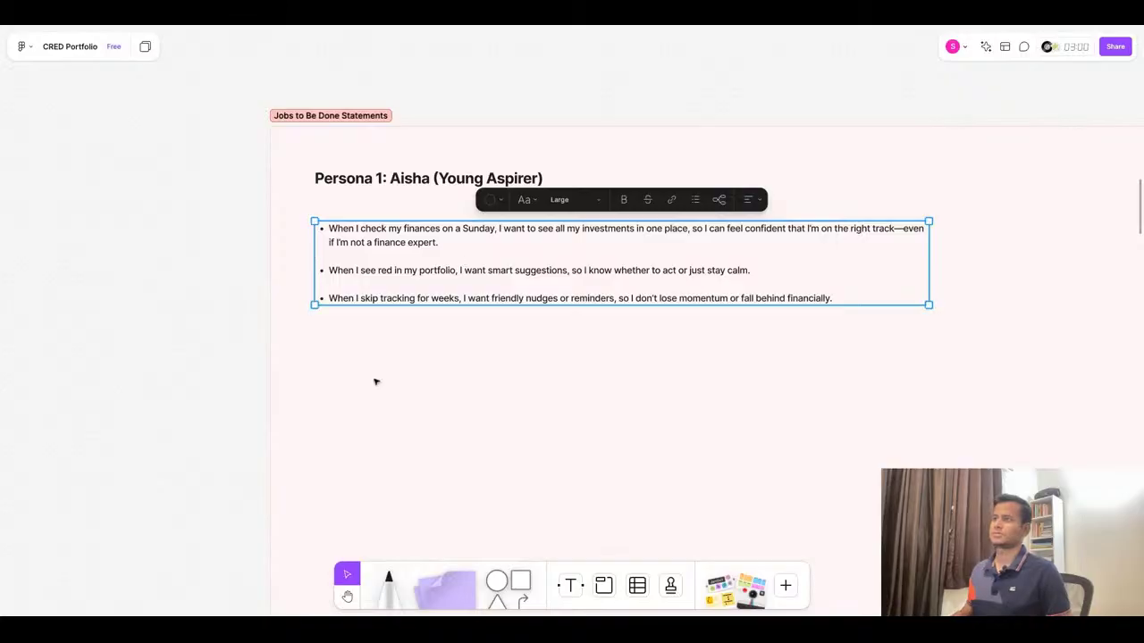
pyautogui.click(376, 381)
# Narrow the Persona 1 statements block so the first statement wraps onto three lines, and place it closer beneath the heading
pyautogui.scroll(-3, 375, 381)
pyautogui.click(585, 307)
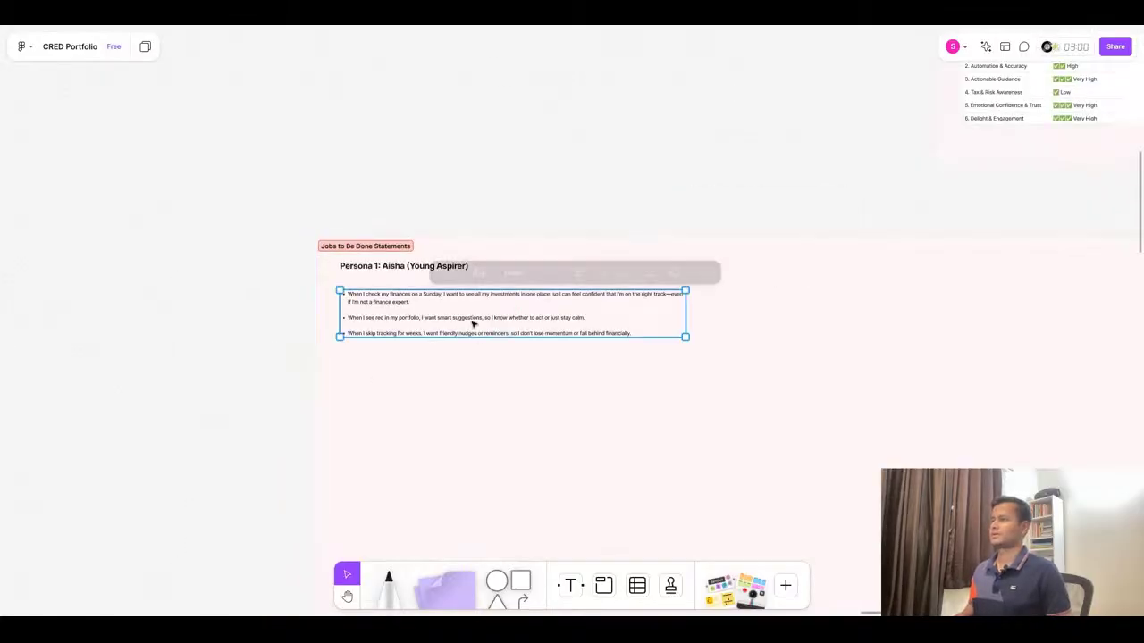
pyautogui.moveTo(687, 311); pyautogui.dragTo(508, 312)
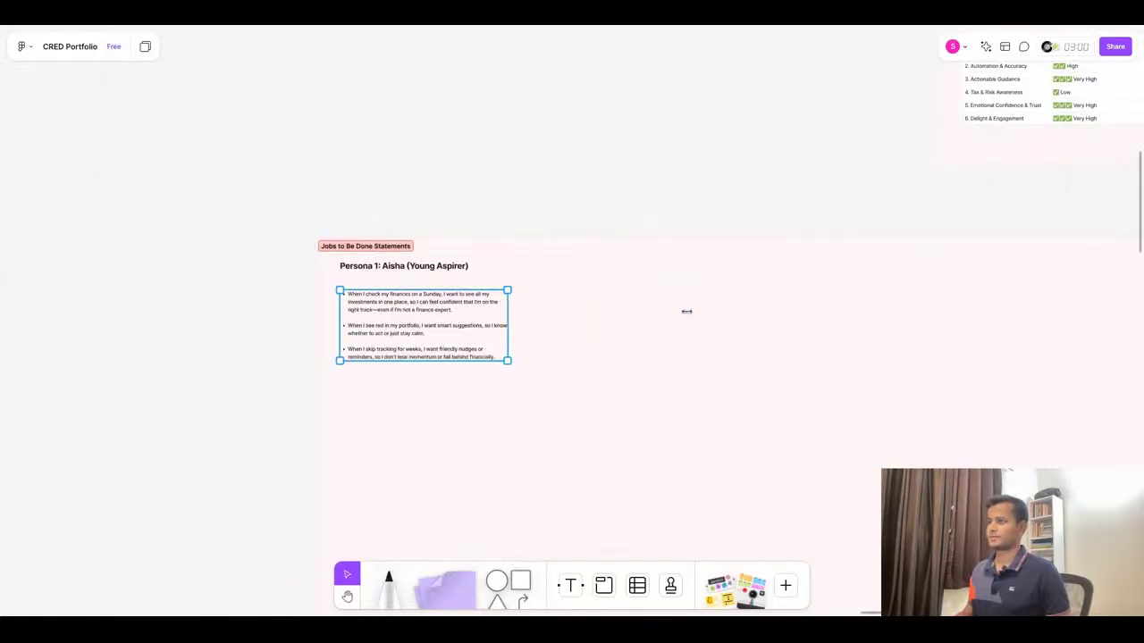
pyautogui.scroll(2, 358, 323)
pyautogui.scroll(3, 355, 322)
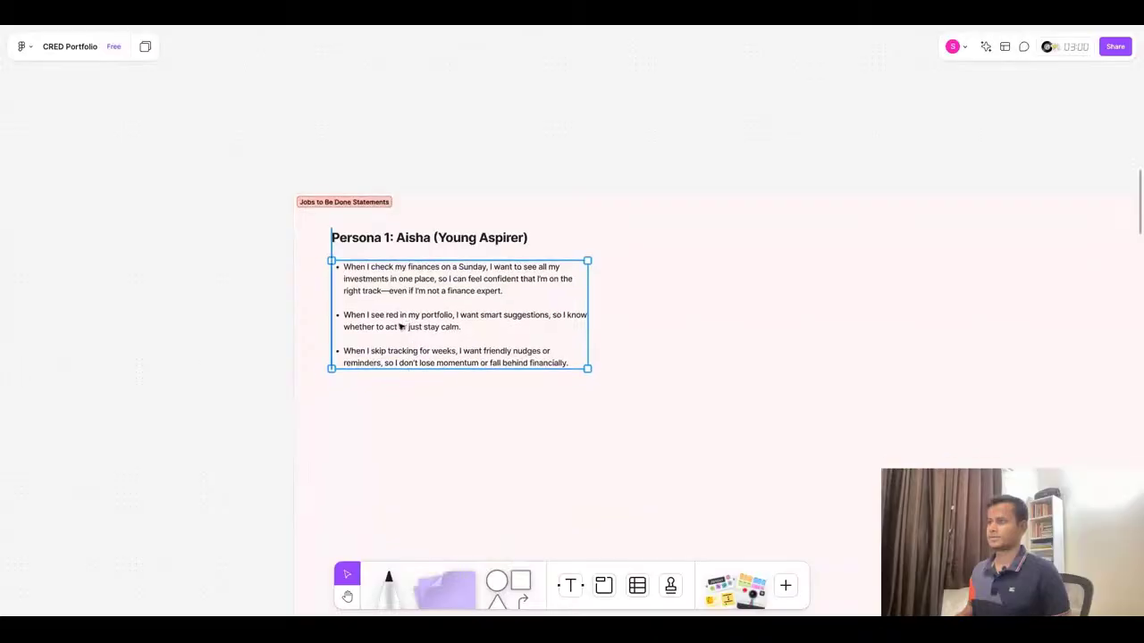
pyautogui.click(417, 459)
pyautogui.scroll(-1, 415, 460)
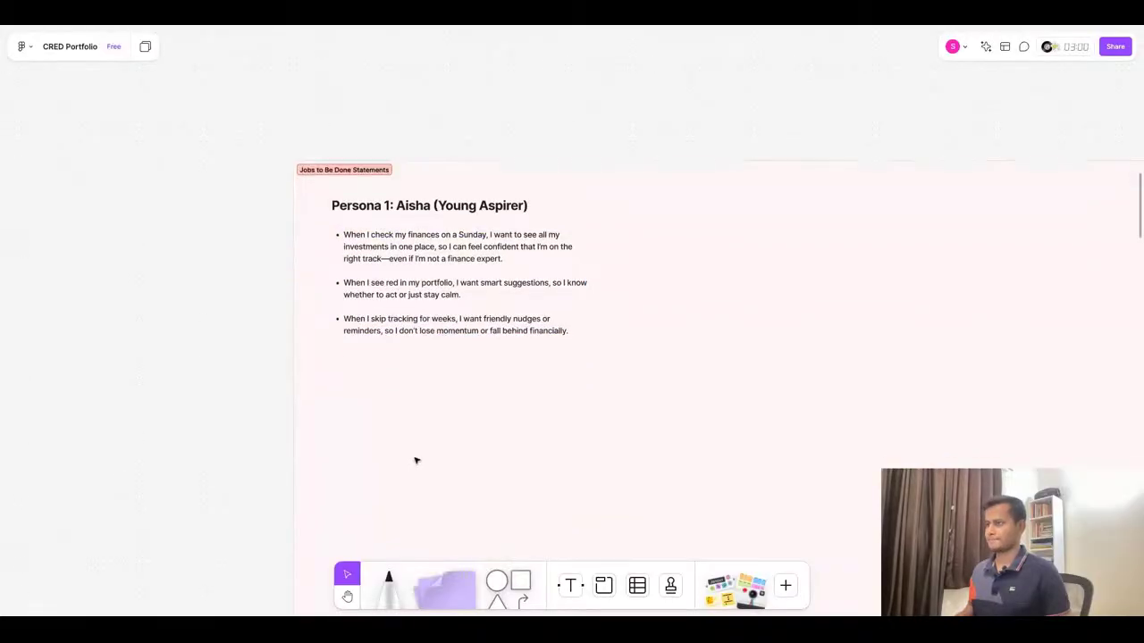
# Enclose the Persona 1 heading and statements in a new section, and offset it from the parent section's upper-left corner
pyautogui.moveTo(321, 199); pyautogui.dragTo(623, 420)
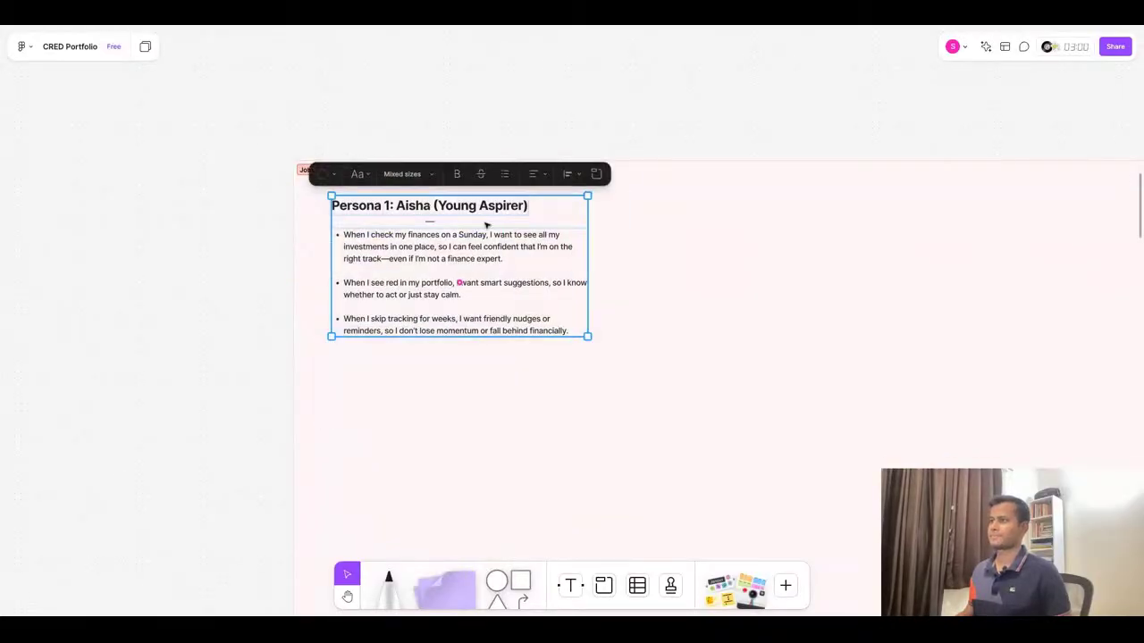
pyautogui.click(596, 174)
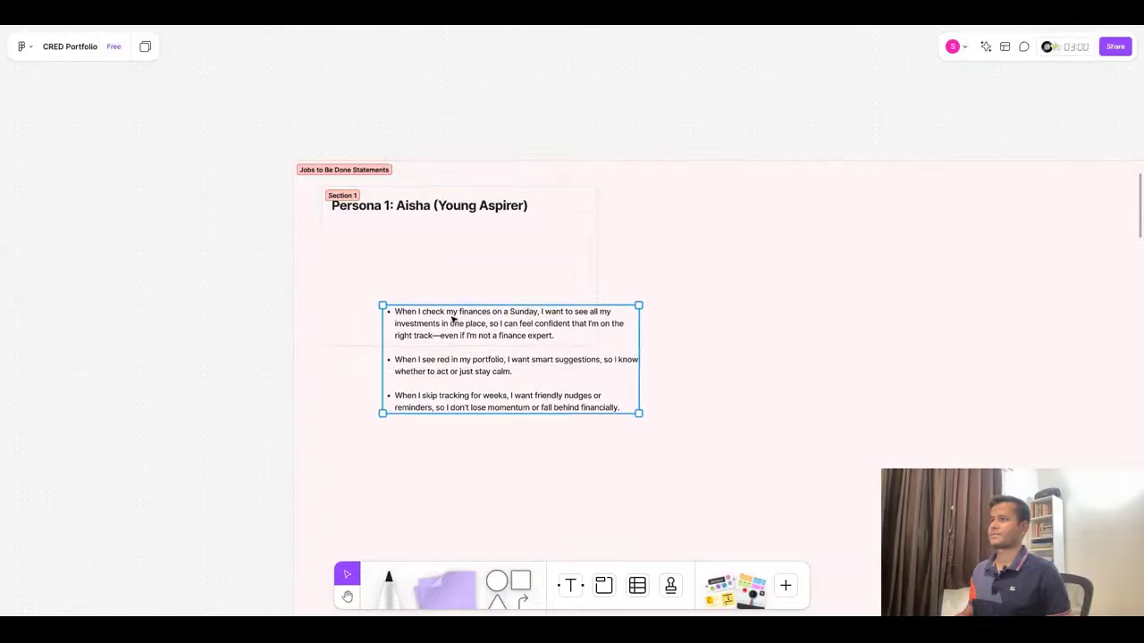
pyautogui.moveTo(453, 319); pyautogui.dragTo(449, 312)
pyautogui.click(657, 252)
pyautogui.moveTo(561, 205); pyautogui.dragTo(587, 236)
pyautogui.scroll(-5, 530, 284)
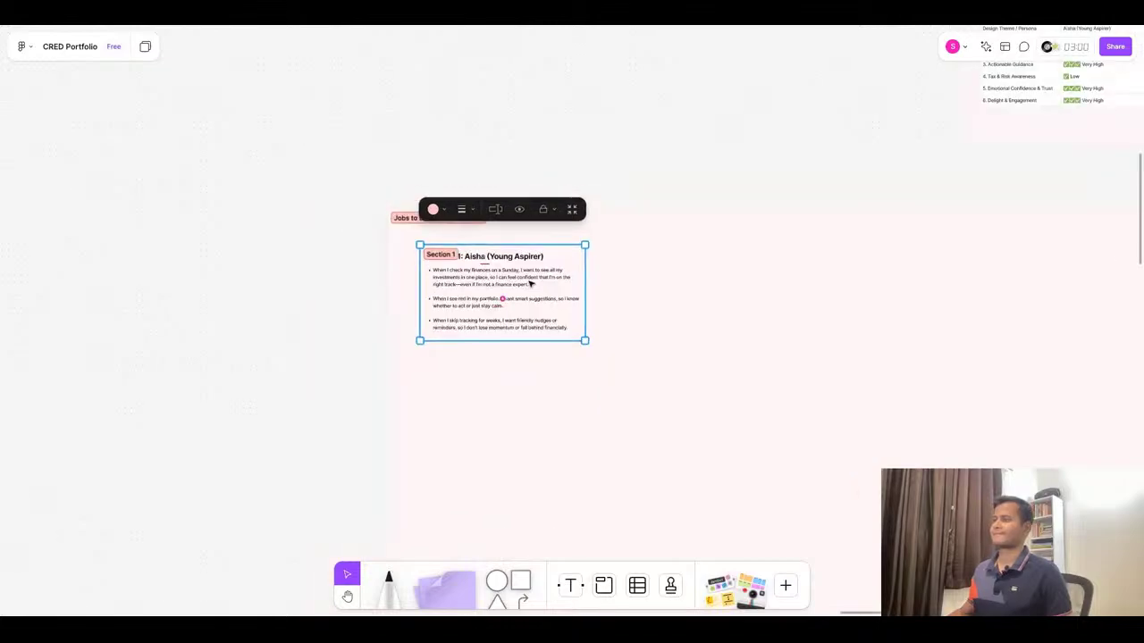
# Set the fill of the new section around the Persona 1 content to white
pyautogui.scroll(3, 598, 347)
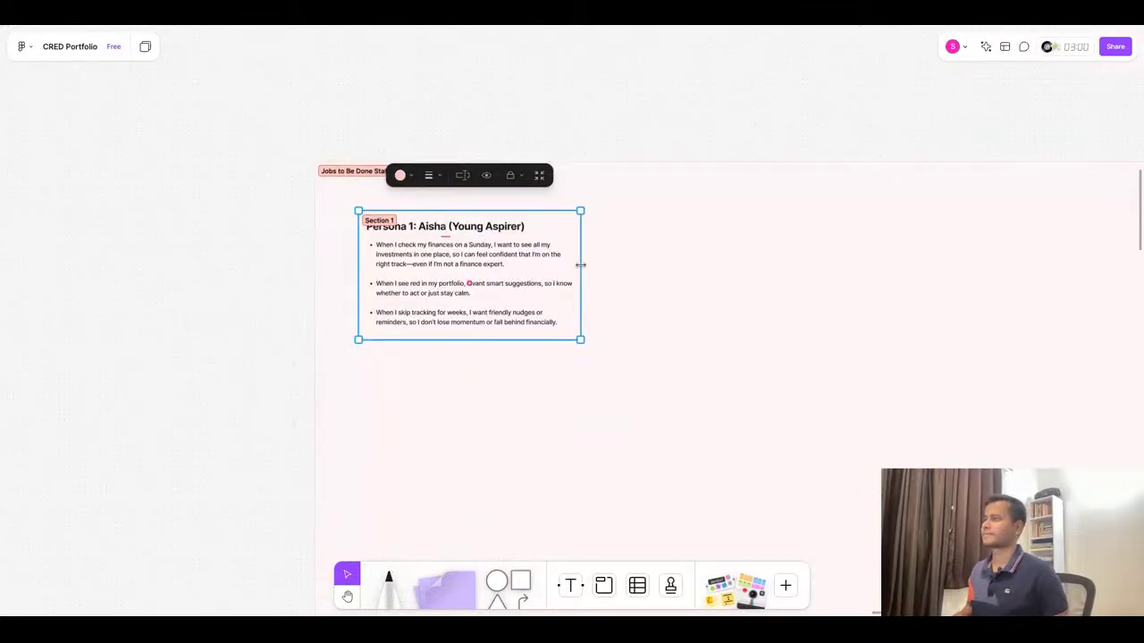
pyautogui.click(400, 175)
pyautogui.click(322, 149)
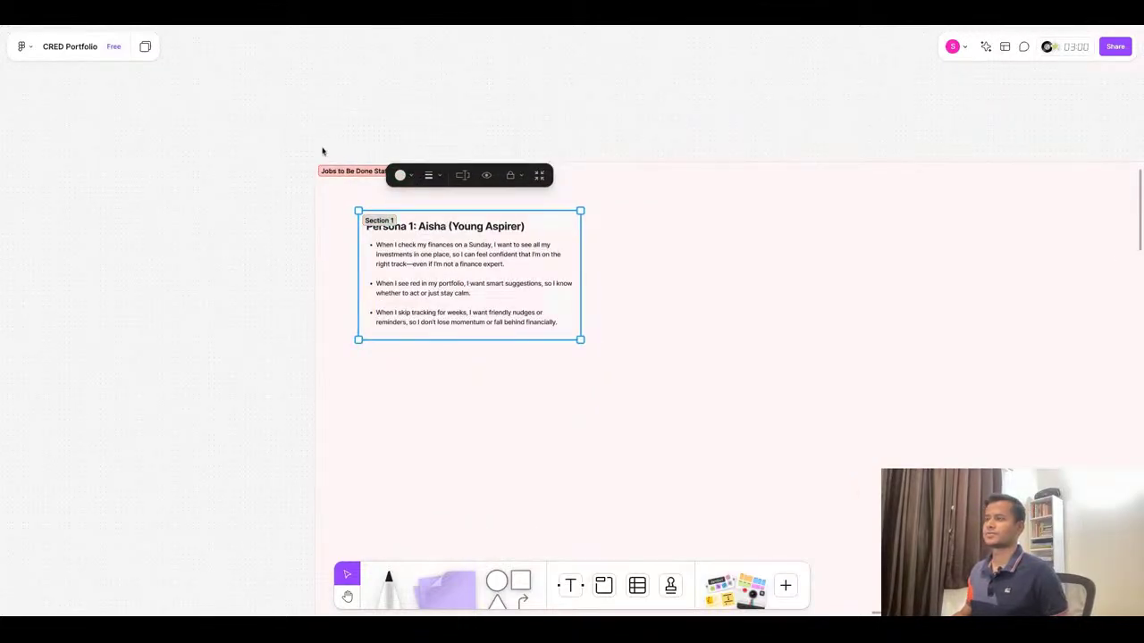
pyautogui.click(408, 178)
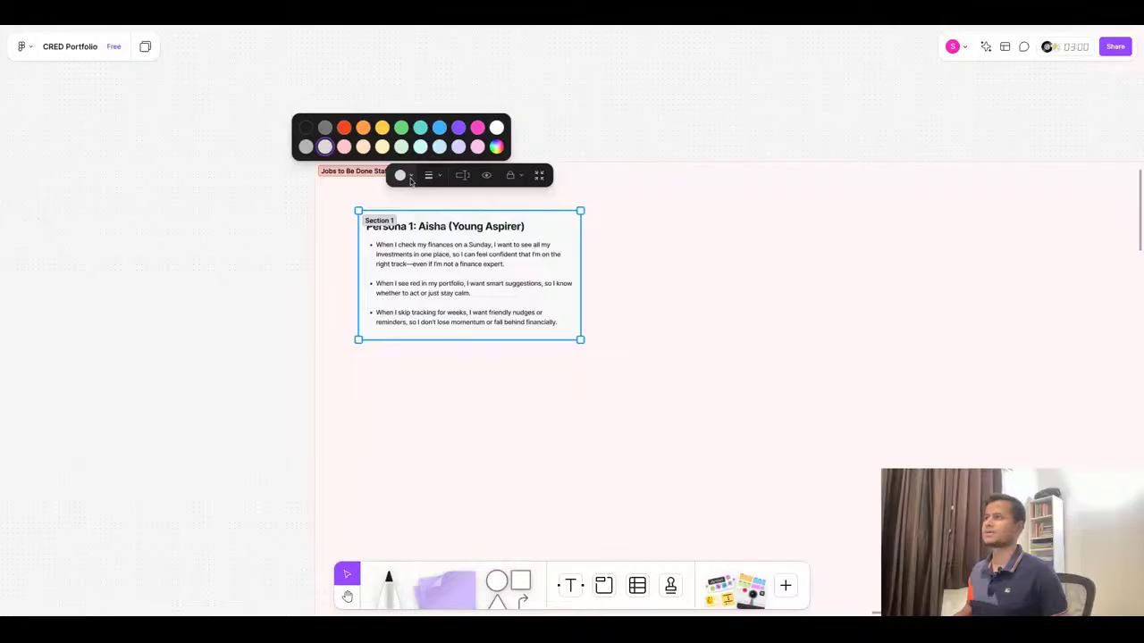
pyautogui.click(502, 130)
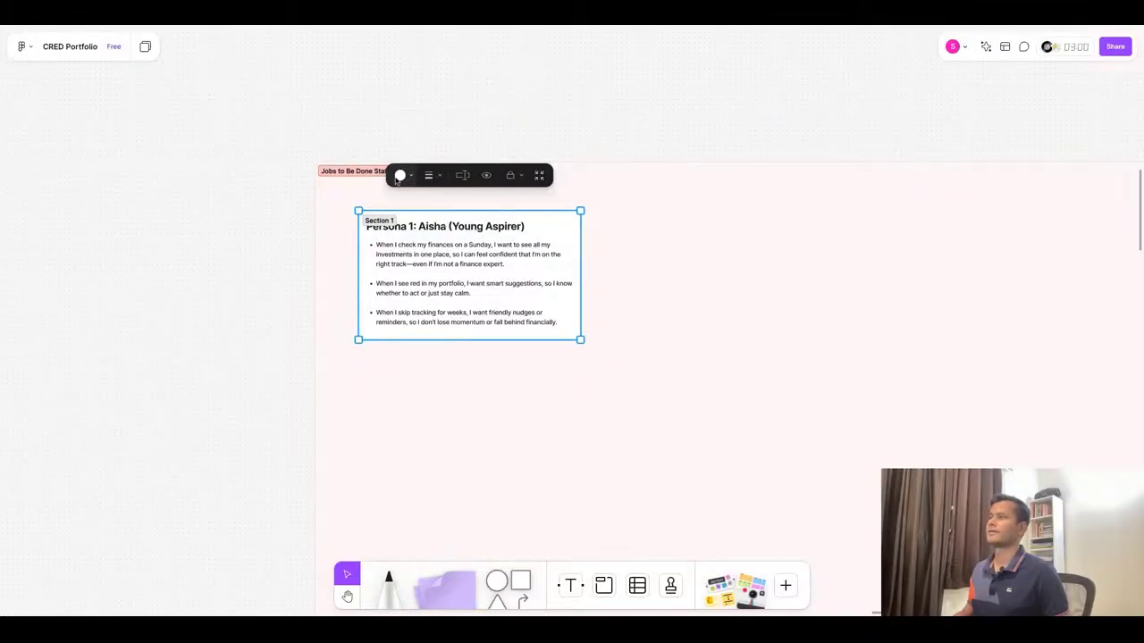
pyautogui.click(400, 175)
pyautogui.click(499, 126)
pyautogui.press('Escape')
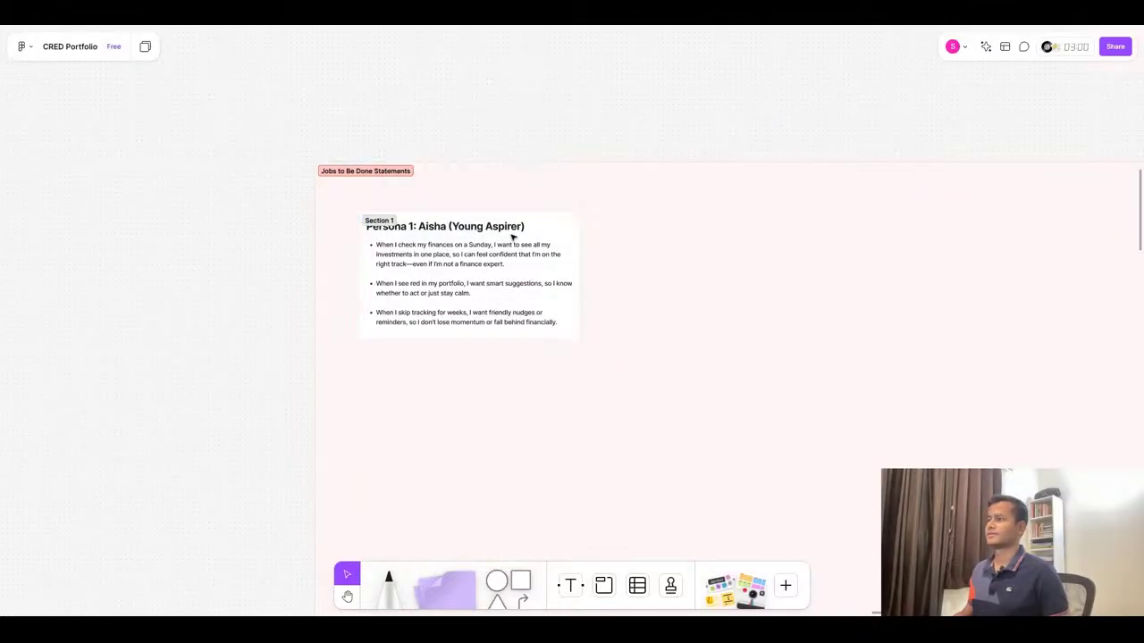
# Extend the white section well below the last Persona 1 statement
pyautogui.scroll(-3, 536, 268)
pyautogui.click(471, 278)
pyautogui.moveTo(471, 276); pyautogui.dragTo(471, 411)
# Rename the white section as Persona 1
pyautogui.scroll(5, 406, 195)
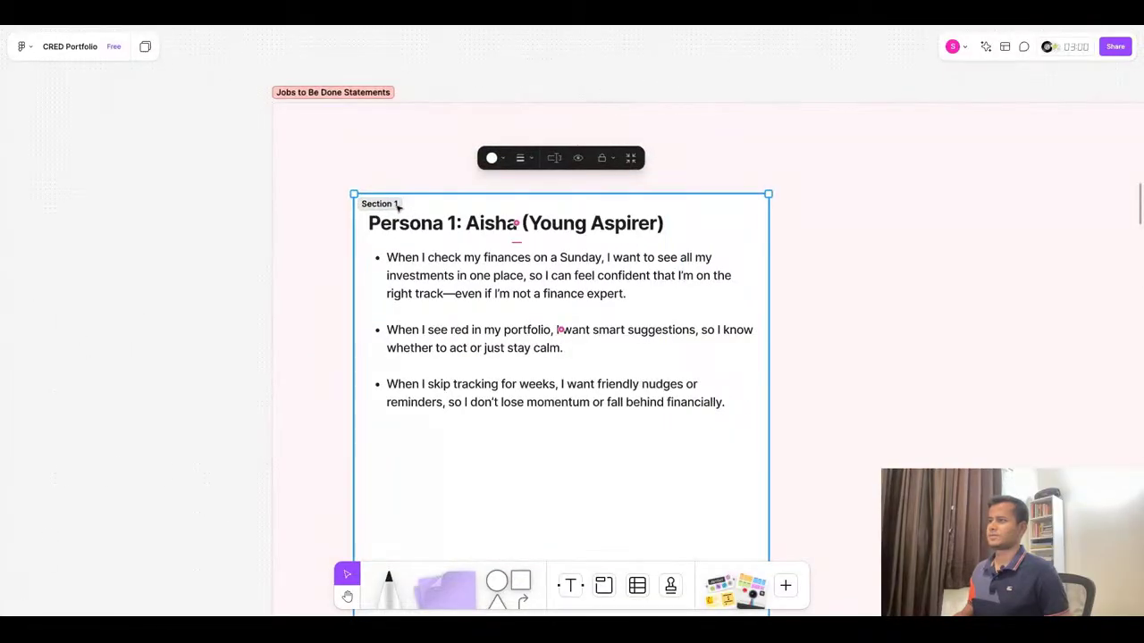
pyautogui.doubleClick(398, 204)
pyautogui.write('Pe')
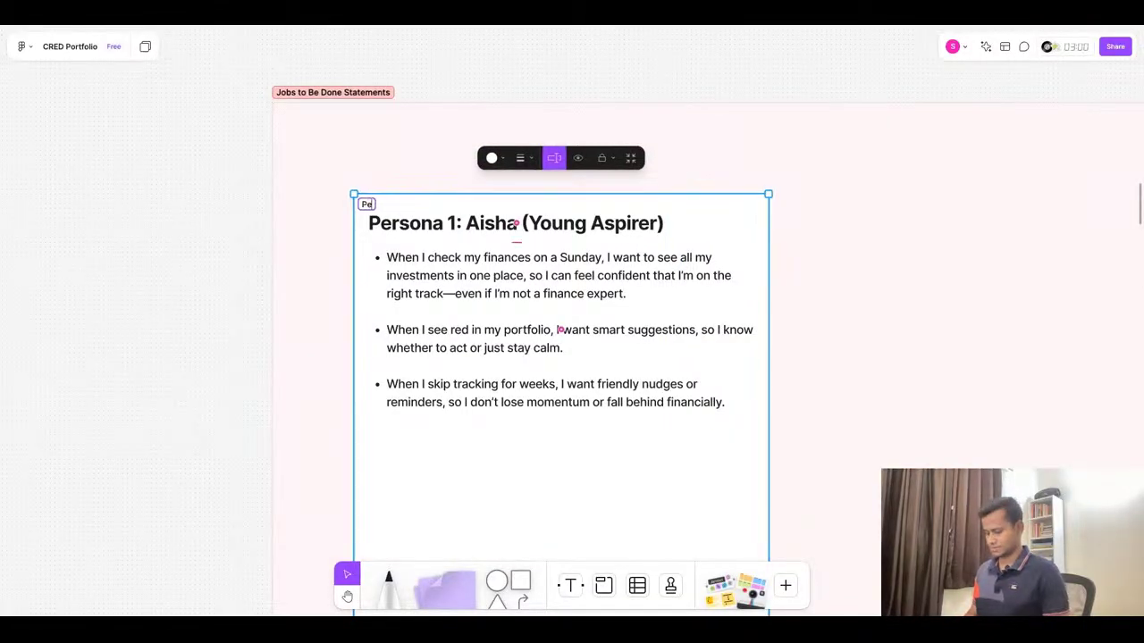
pyautogui.write('rsona 1')
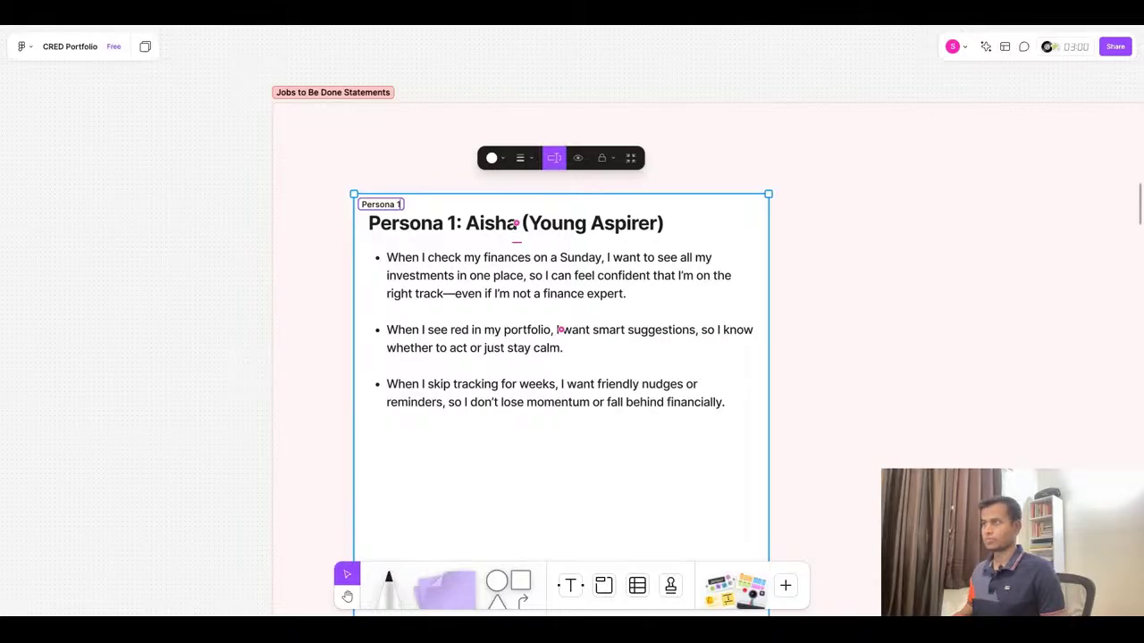
pyautogui.click(308, 277)
# Shorten the Persona 1 section so that it ends just below its last statement
pyautogui.scroll(-3, 354, 233)
pyautogui.click(464, 401)
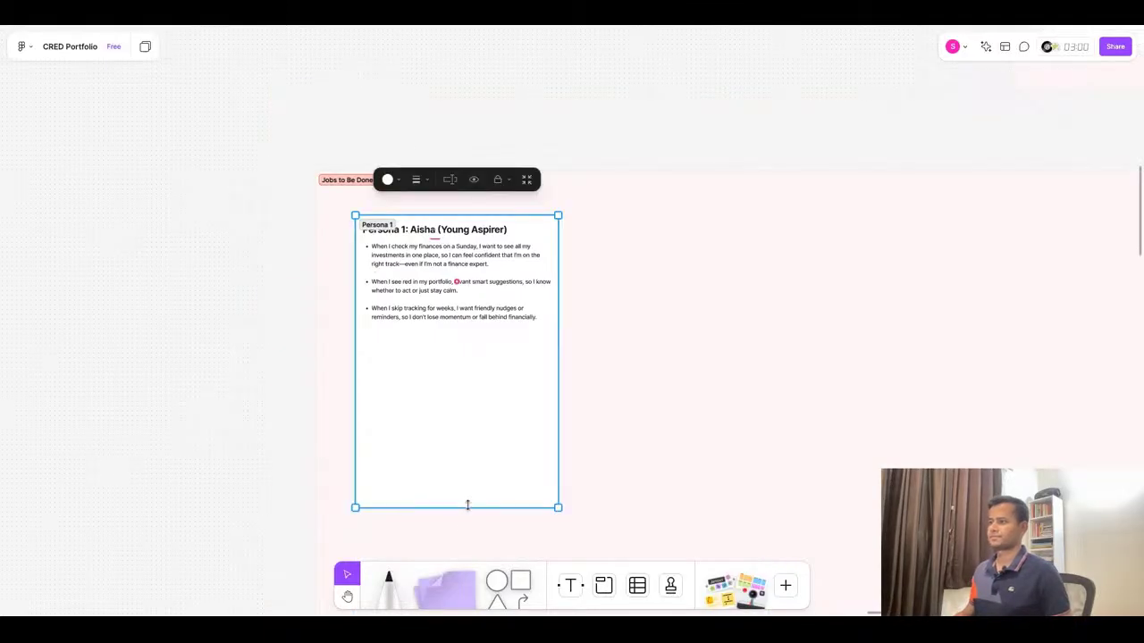
pyautogui.moveTo(467, 504); pyautogui.dragTo(467, 334)
pyautogui.scroll(-3, 366, 361)
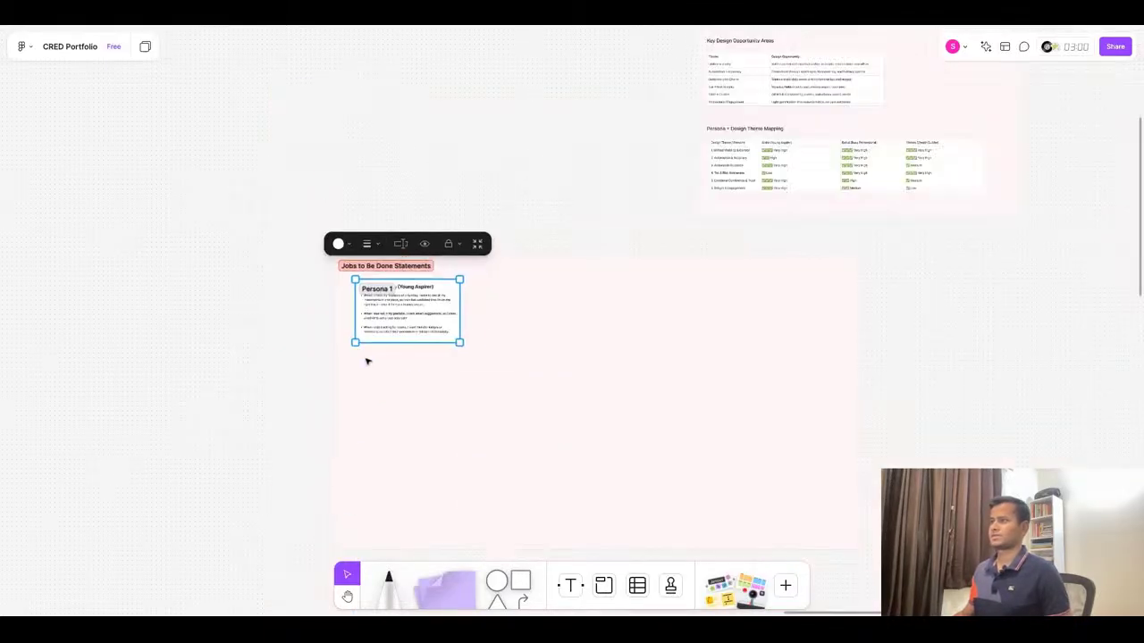
pyautogui.scroll(1, 399, 363)
pyautogui.hotkey('ctrl', 'd')
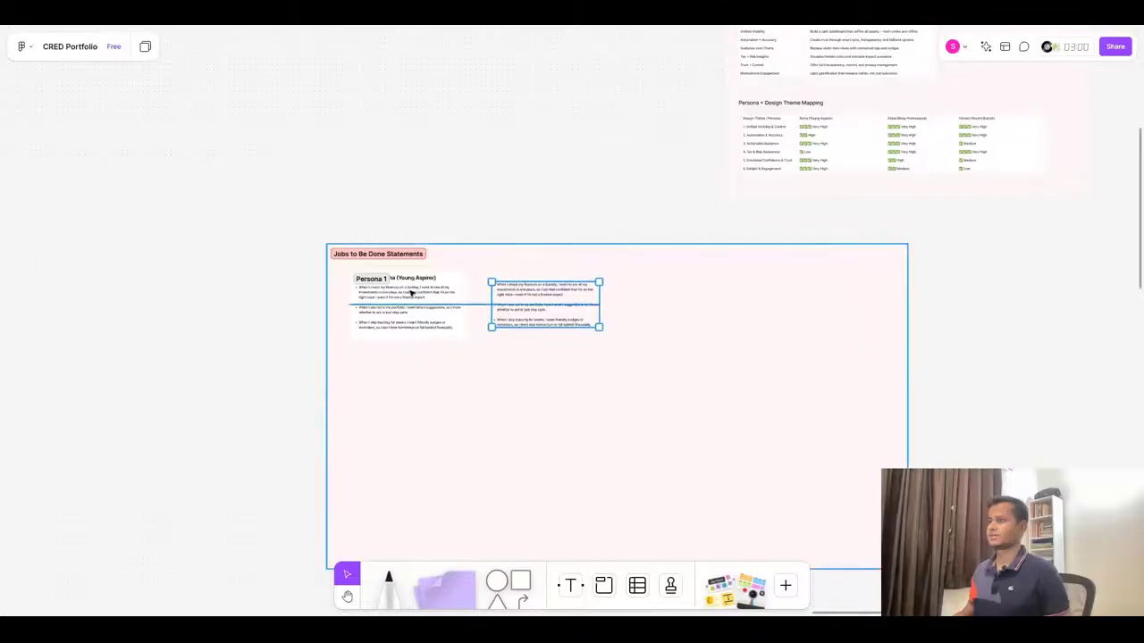
pyautogui.hotkey('ctrl', 'z')
pyautogui.click(539, 381)
# Duplicate the whole Persona 1 section to create a matching card beside it for Persona 2
pyautogui.scroll(2, 465, 286)
pyautogui.click(446, 278)
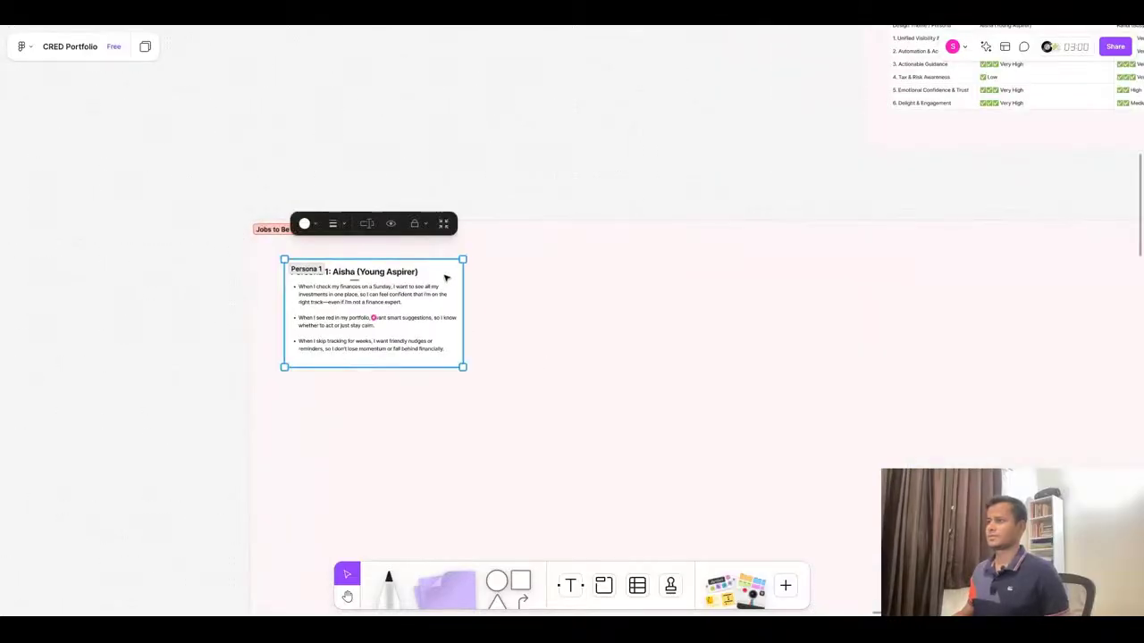
pyautogui.hotkey('ctrl', 'd')
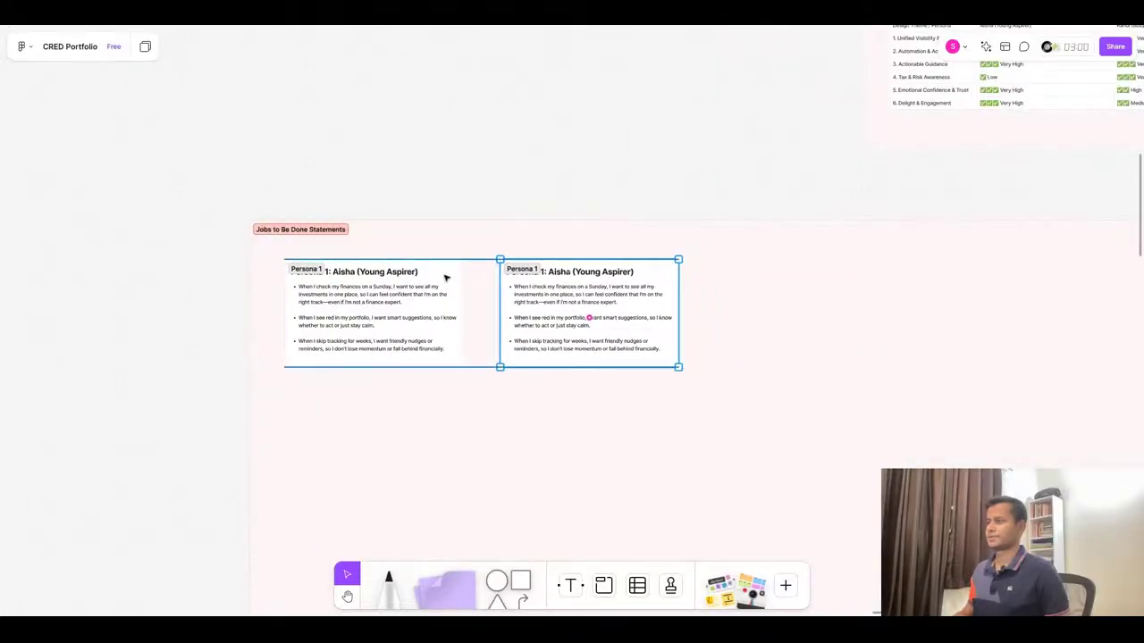
pyautogui.hscroll(2, 684, 291)
pyautogui.scroll(2, 684, 291)
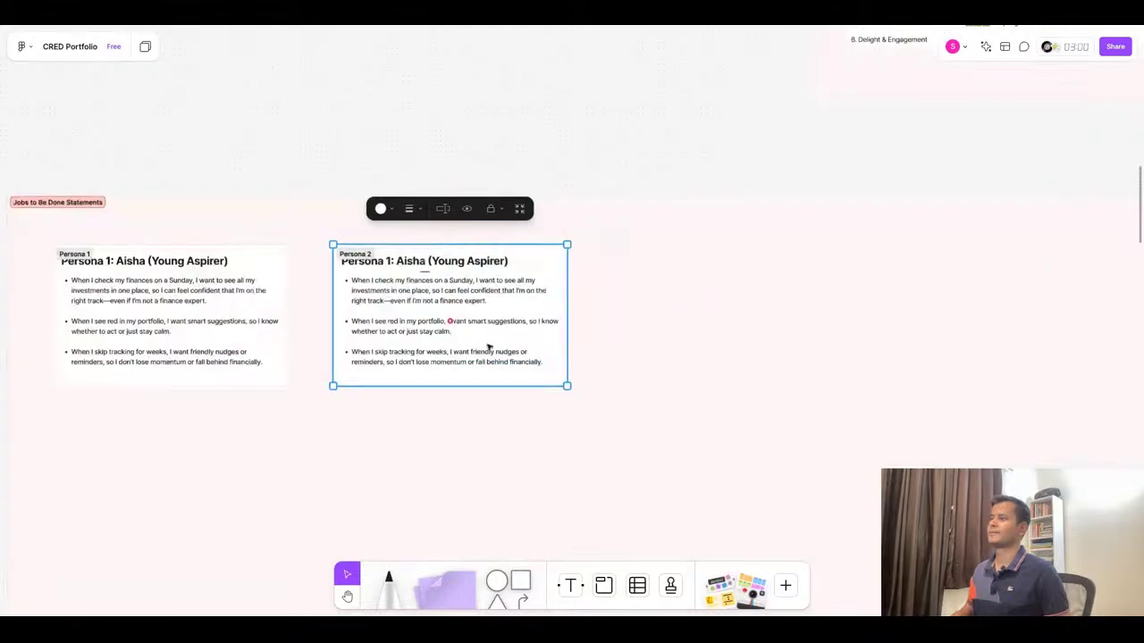
pyautogui.scroll(2, 455, 344)
# Replace the second card's heading with ChatGPT's Persona 2 (Busy Professional) heading, without the emoji, and widen the section past the heading
pyautogui.press('super+Tab')
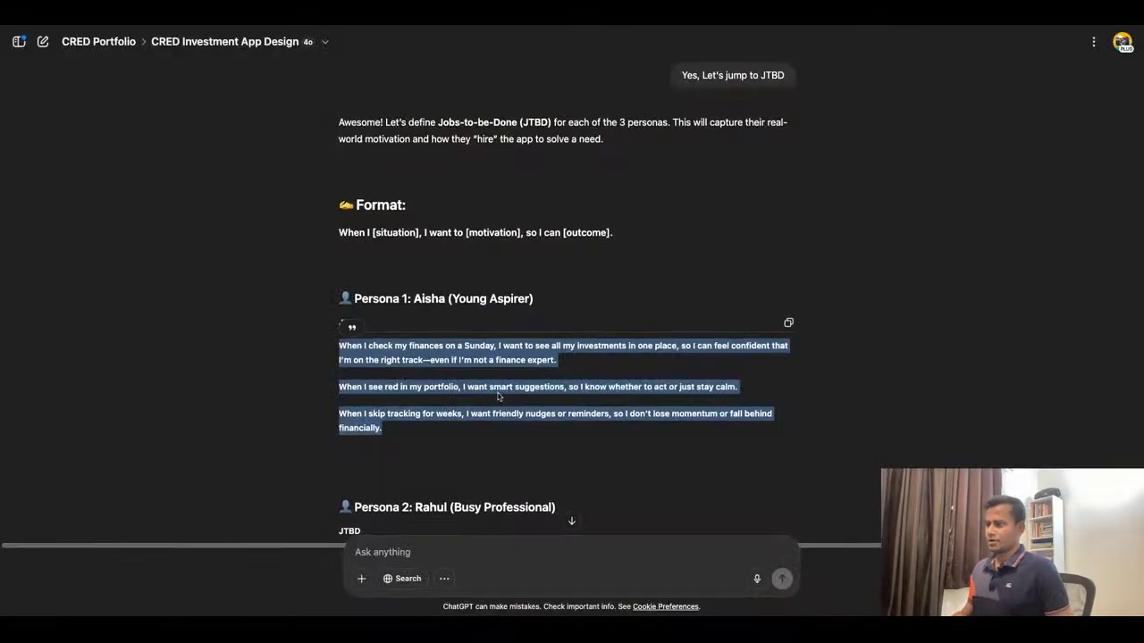
pyautogui.scroll(-3, 498, 396)
pyautogui.tripleClick(452, 314)
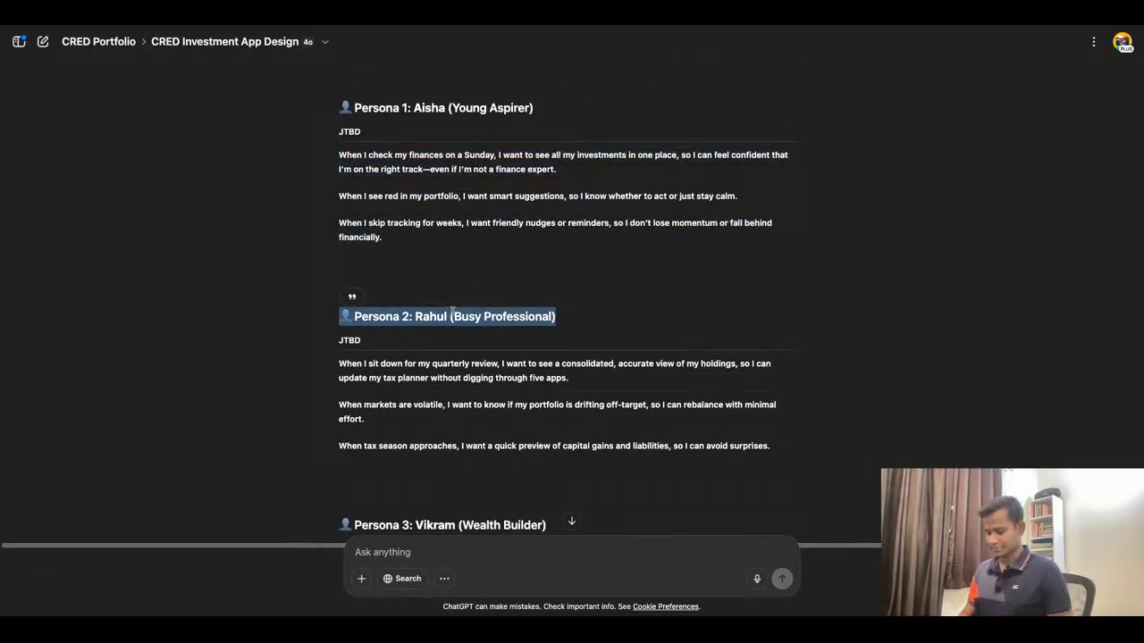
pyautogui.press('super+Tab')
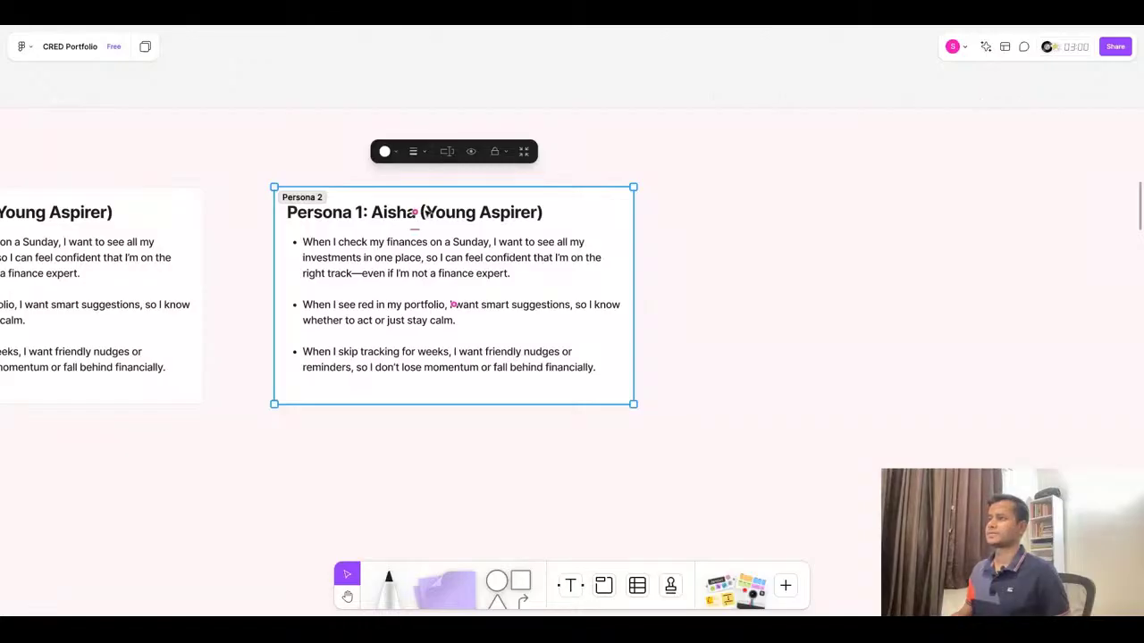
pyautogui.doubleClick(427, 212)
pyautogui.write('👤 Persona 2: Rahul (Busy Professional)')
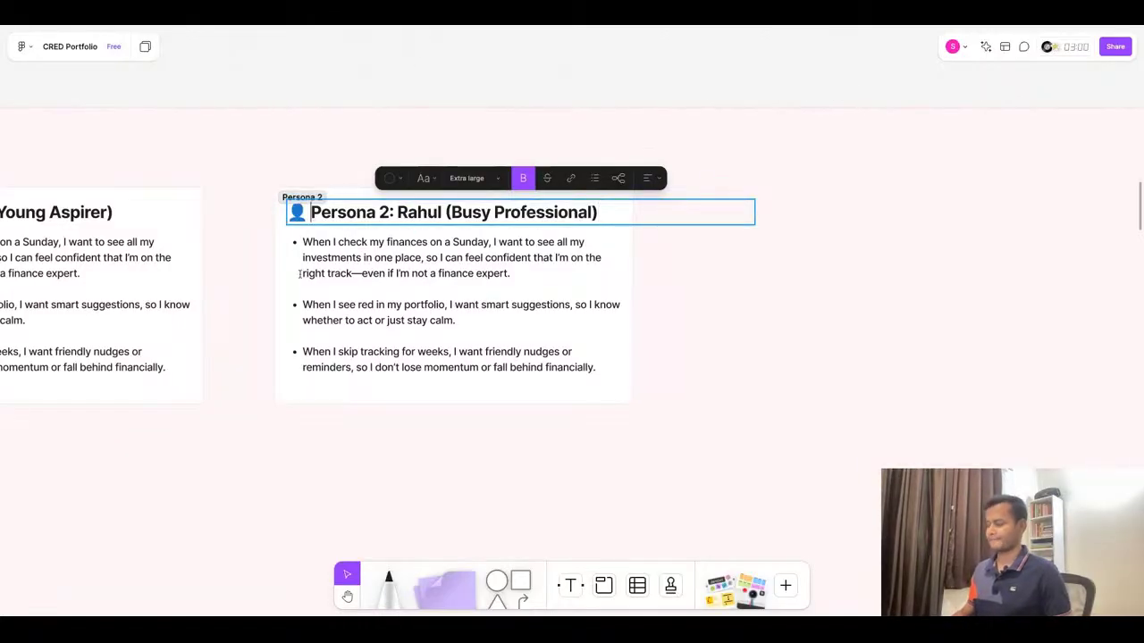
pyautogui.press('BackSpace')
pyautogui.press('Escape')
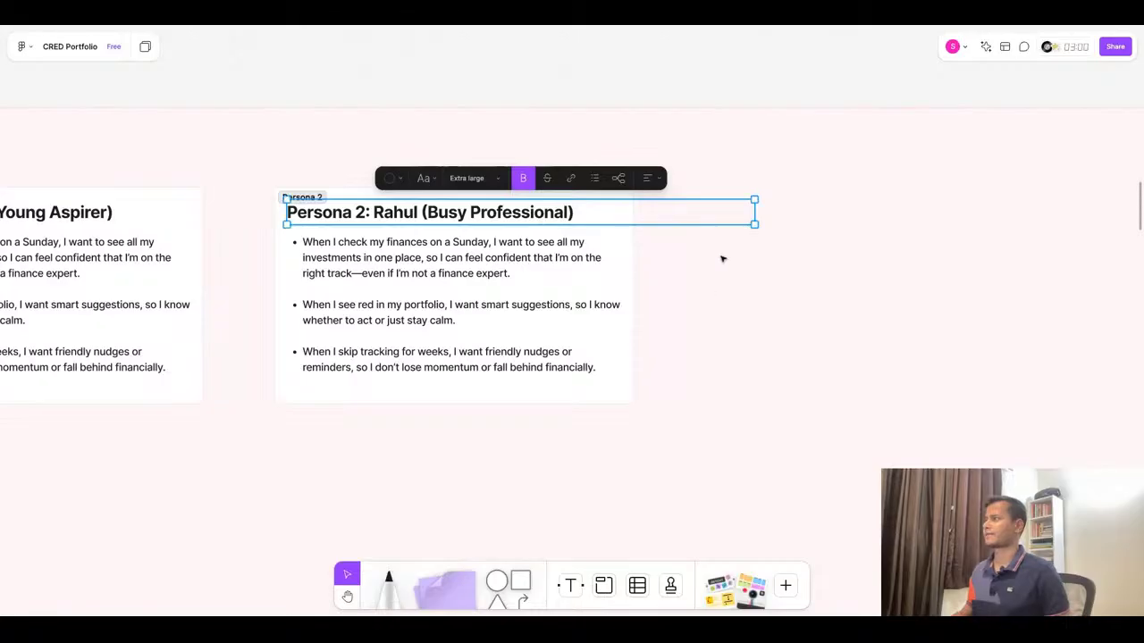
pyautogui.press('Escape')
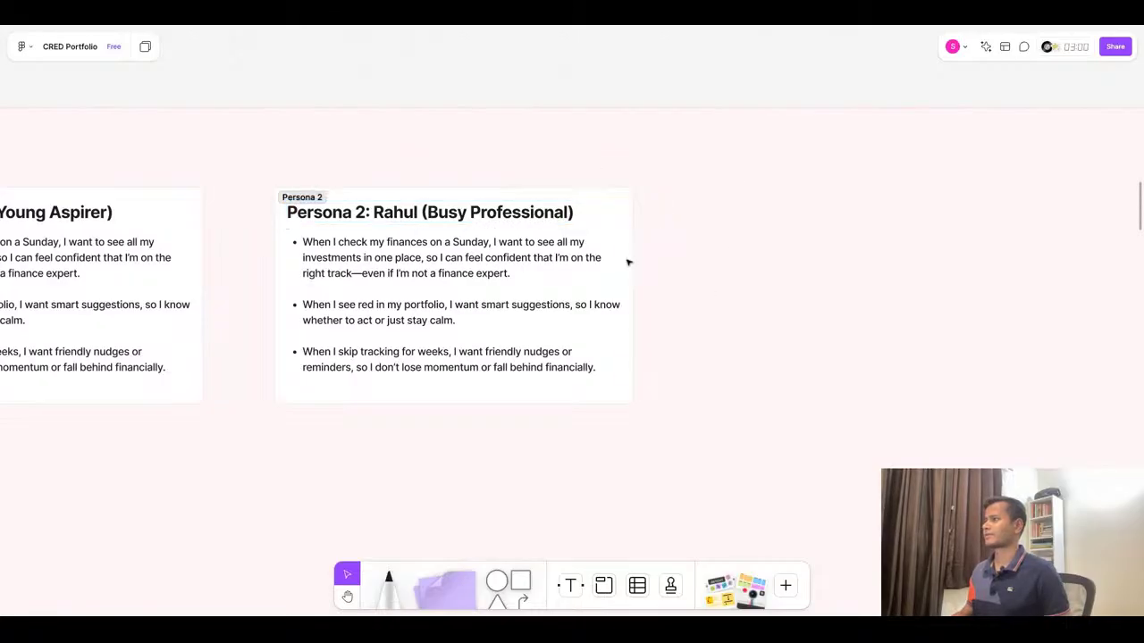
pyautogui.click(633, 266)
pyautogui.moveTo(633, 265); pyautogui.dragTo(704, 266)
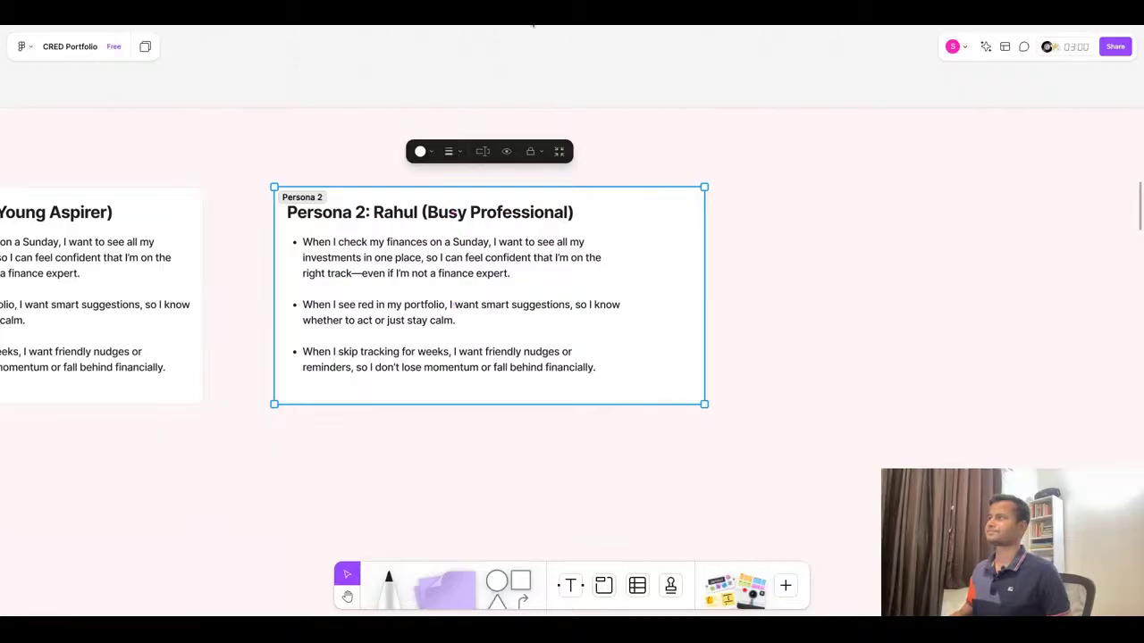
# Replace the first bullet of the Persona 2 card with ChatGPT's statement about the quarterly review and consolidated holdings view
pyautogui.press('super+Tab')
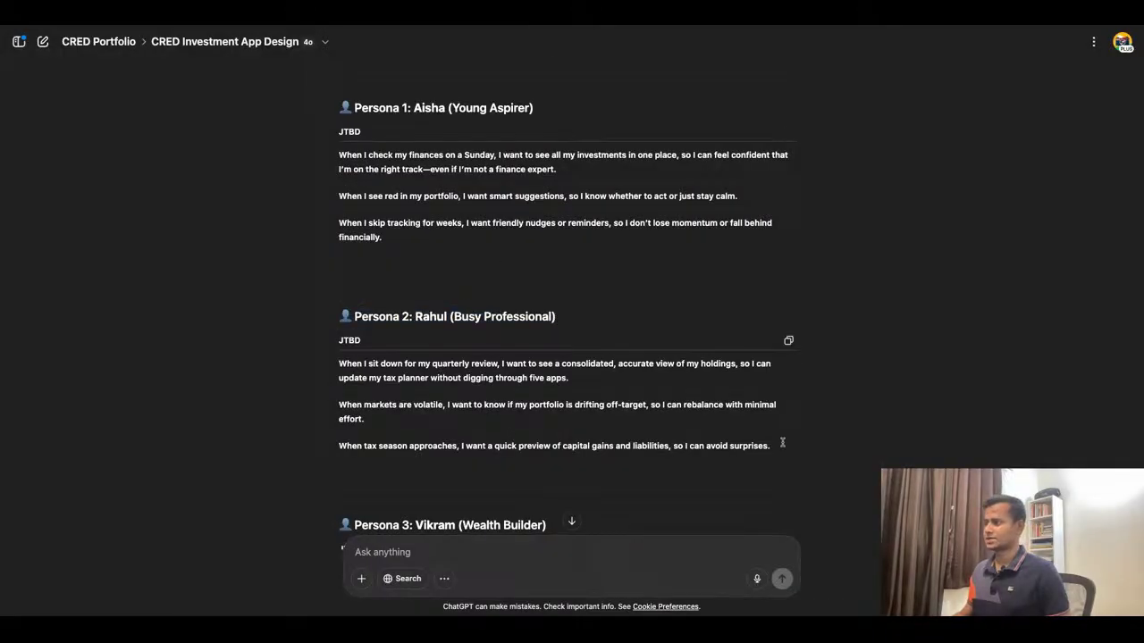
pyautogui.tripleClick(476, 381)
pyautogui.hotkey('ctrl', 'c')
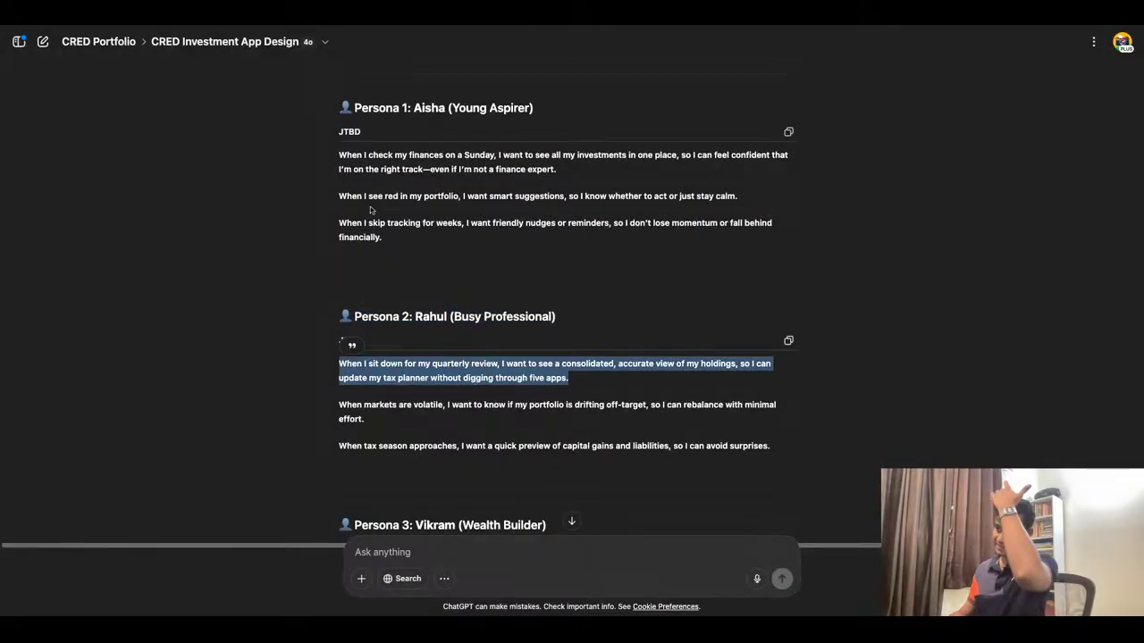
pyautogui.press('super+Tab')
pyautogui.tripleClick(444, 257)
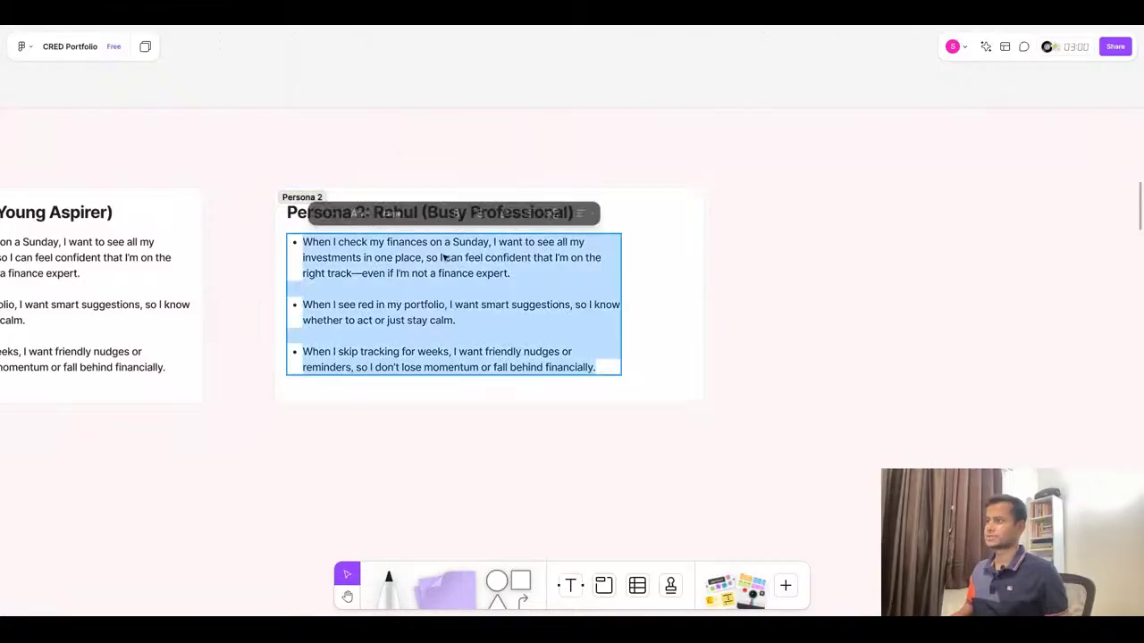
pyautogui.hotkey('ctrl', 'v')
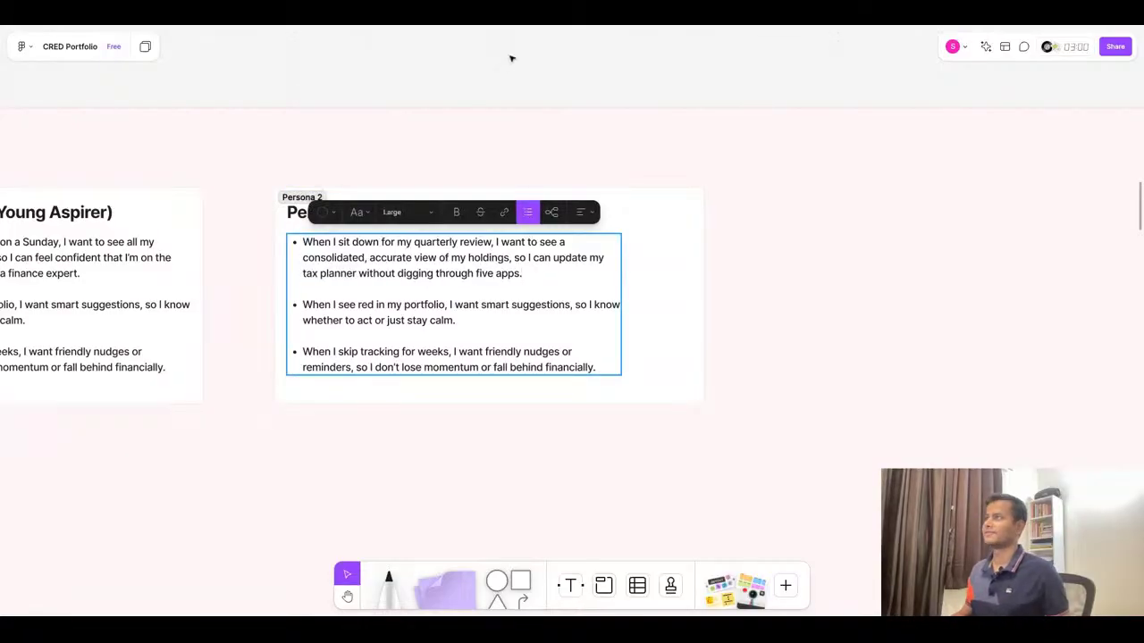
# Replace the second bullet of the Persona 2 card with ChatGPT's statement about volatile markets and rebalancing with minimal effort
pyautogui.press('super+Tab')
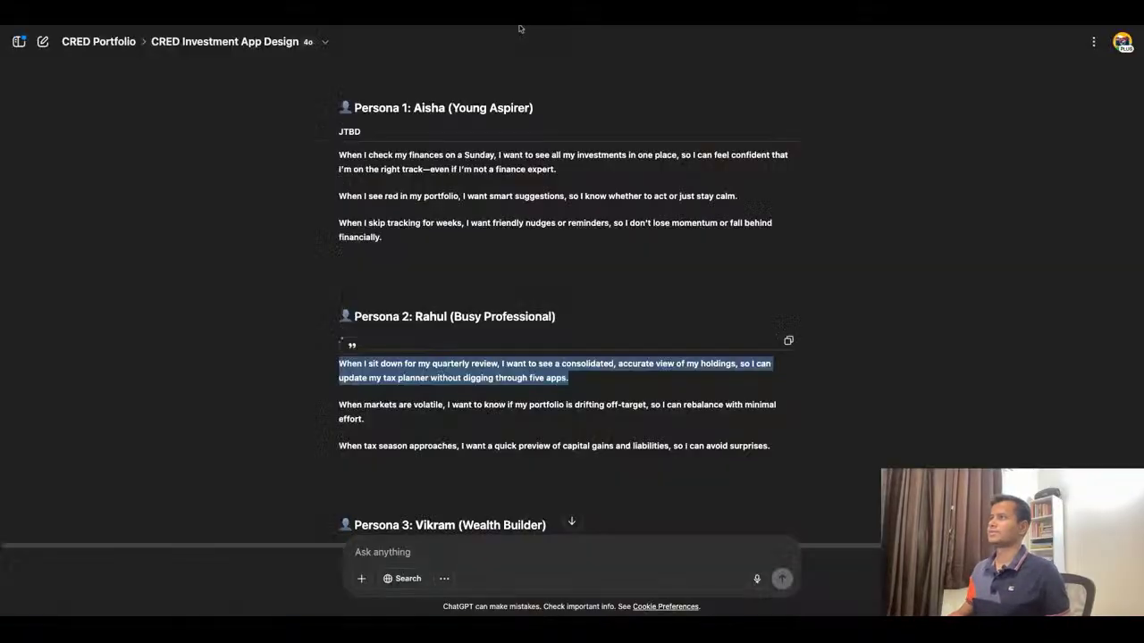
pyautogui.tripleClick(492, 410)
pyautogui.press('super+c')
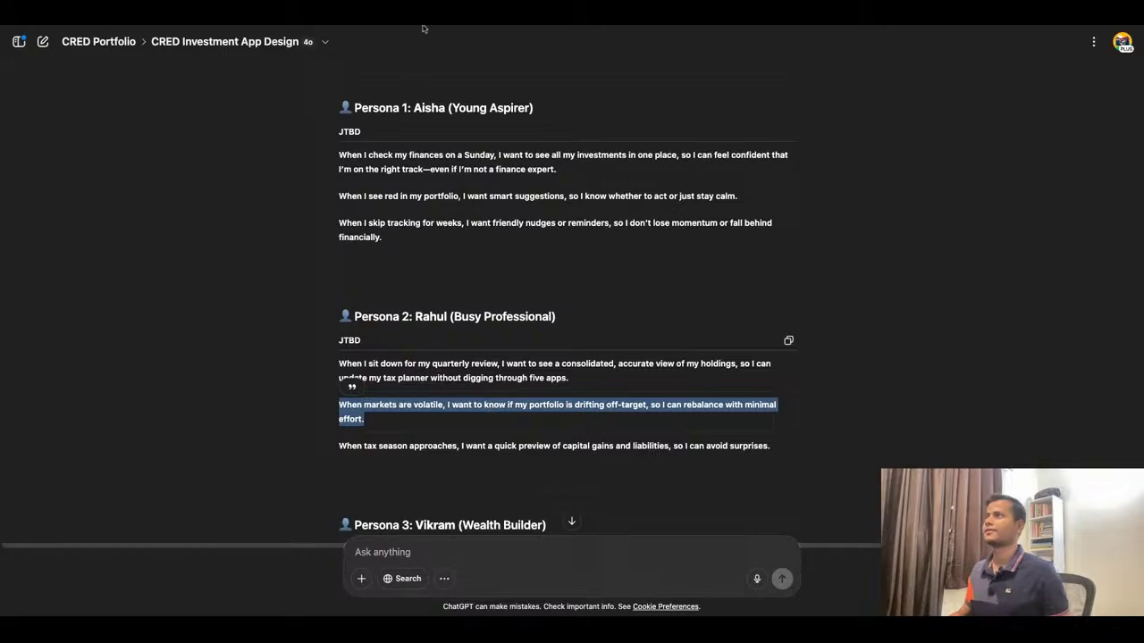
pyautogui.press('super+Tab')
pyautogui.tripleClick(439, 305)
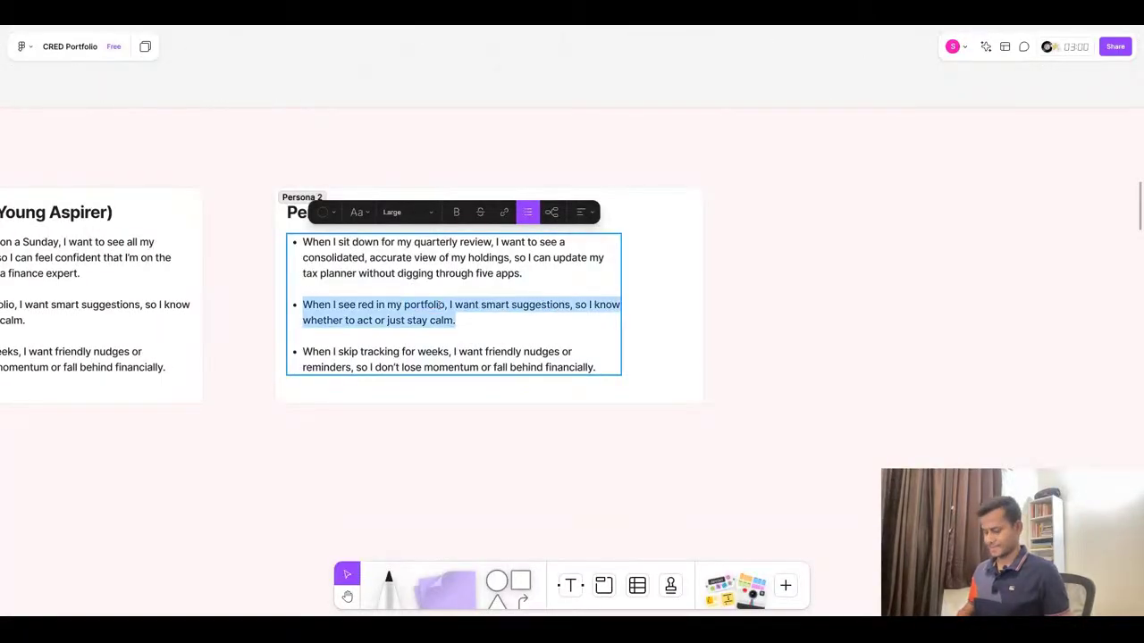
pyautogui.press('super+v')
# Replace the third bullet of the Persona 2 card with ChatGPT's statement about tax season and previewing capital gains and liabilities
pyautogui.press('super+Tab')
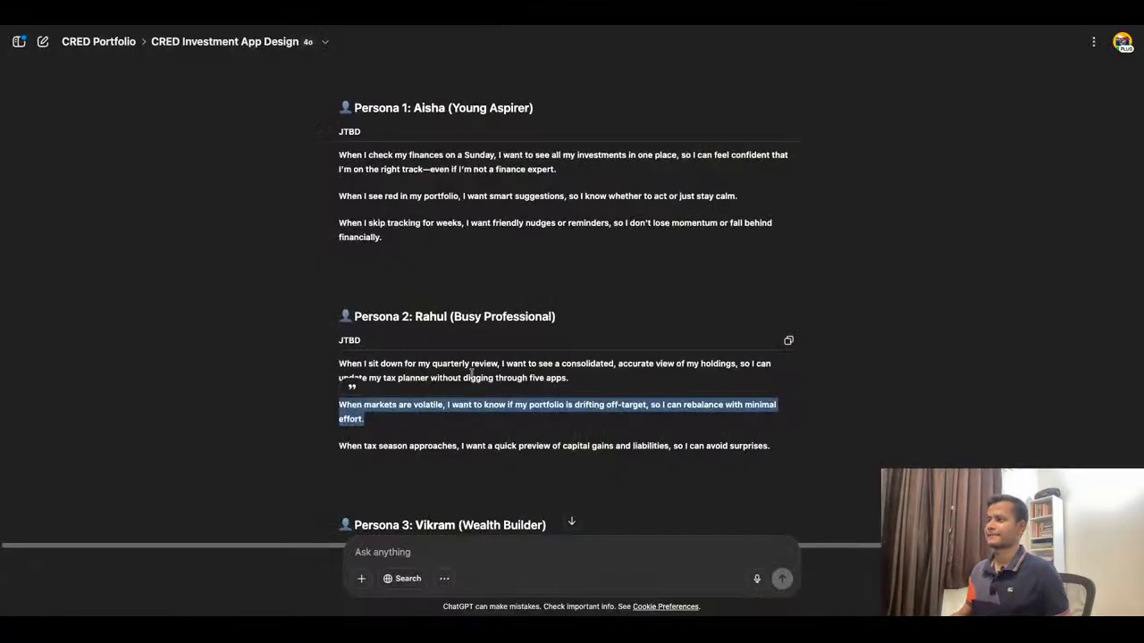
pyautogui.tripleClick(456, 444)
pyautogui.hotkey('ctrl', 'c')
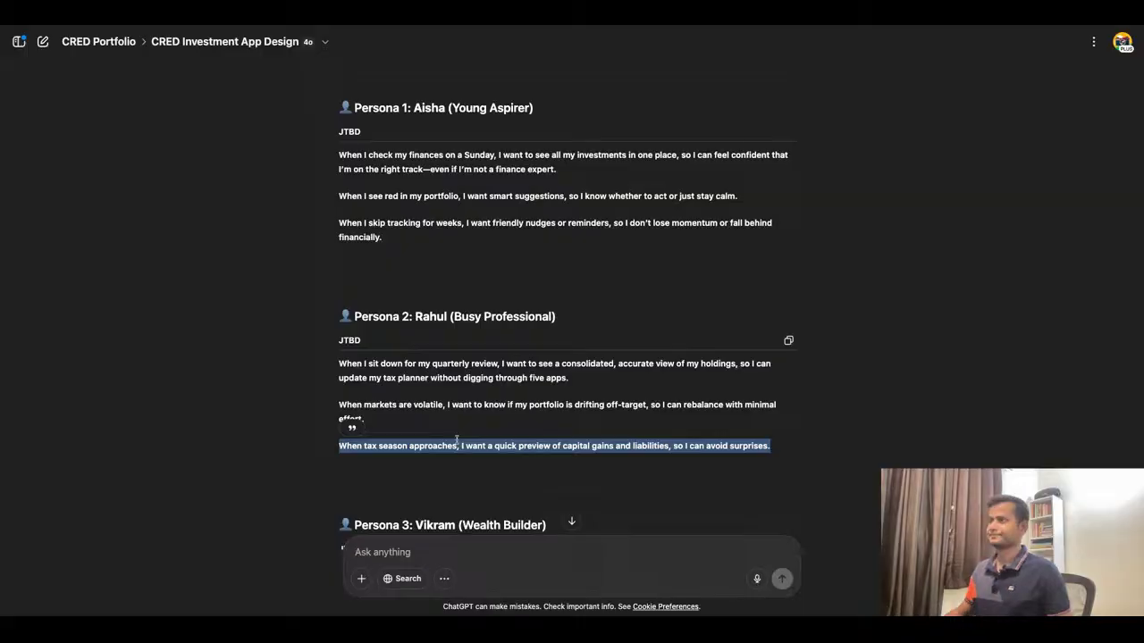
pyautogui.press('super+Tab')
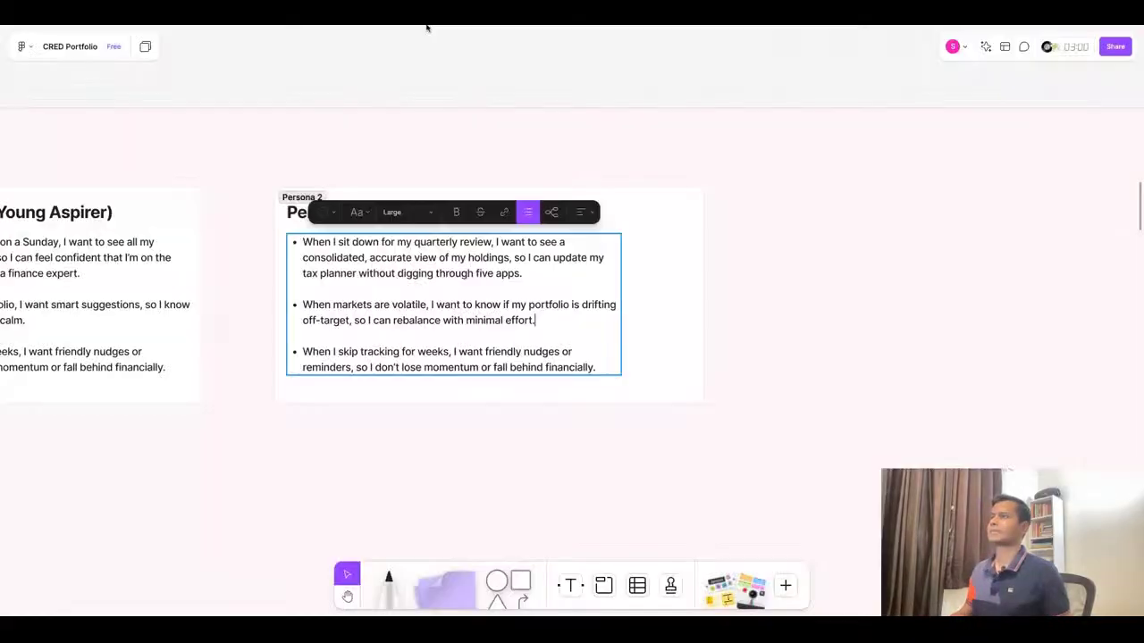
pyautogui.tripleClick(452, 352)
pyautogui.hotkey('ctrl', 'v')
pyautogui.click(498, 491)
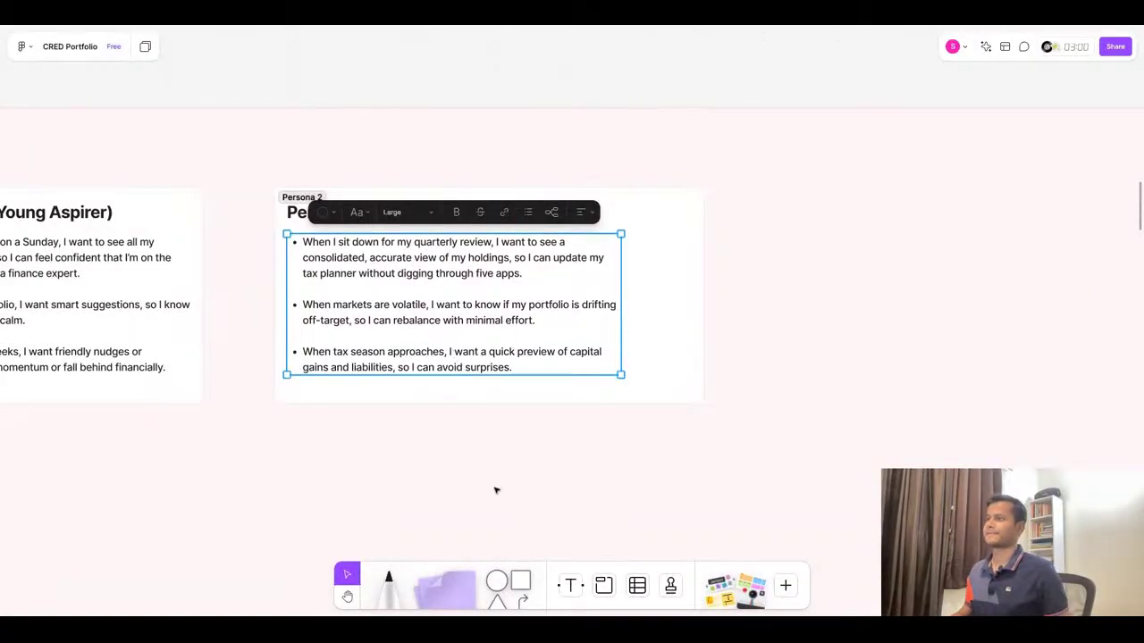
pyautogui.click(497, 489)
# Duplicate the whole Persona 2 section beside itself to create a matching card for Persona 3
pyautogui.scroll(-3, 414, 334)
pyautogui.moveTo(479, 267); pyautogui.dragTo(836, 266)
pyautogui.scroll(5, 1020, 267)
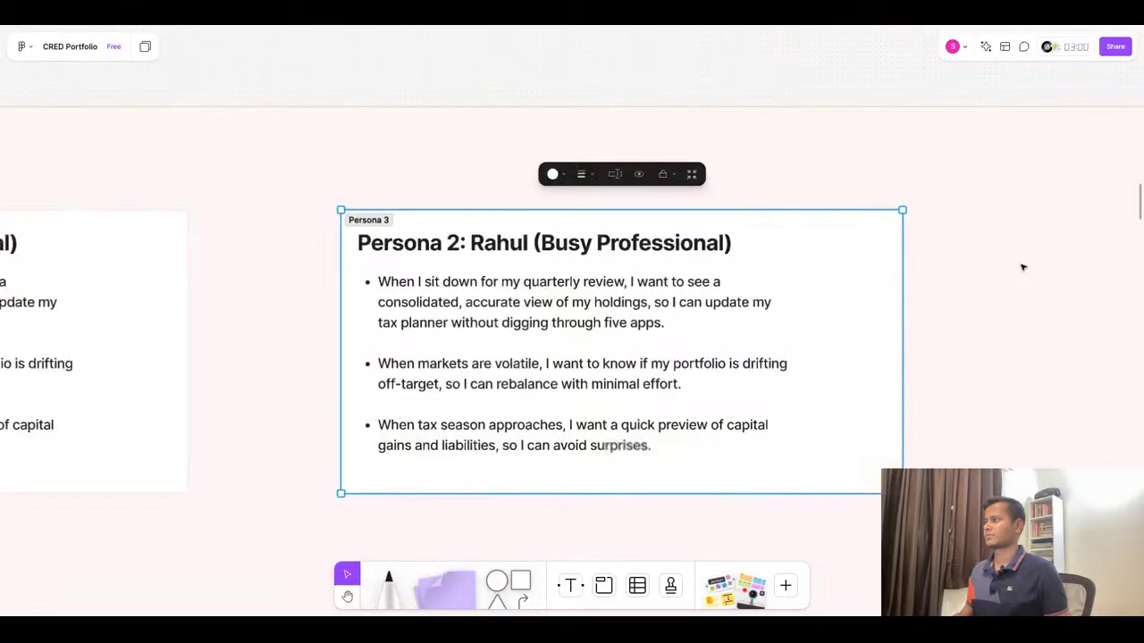
# Replace the third card's heading with ChatGPT's Persona 3 (Wealth Builder) heading, leaving out the emoji
pyautogui.press('super+Tab')
pyautogui.scroll(-5, 572, 313)
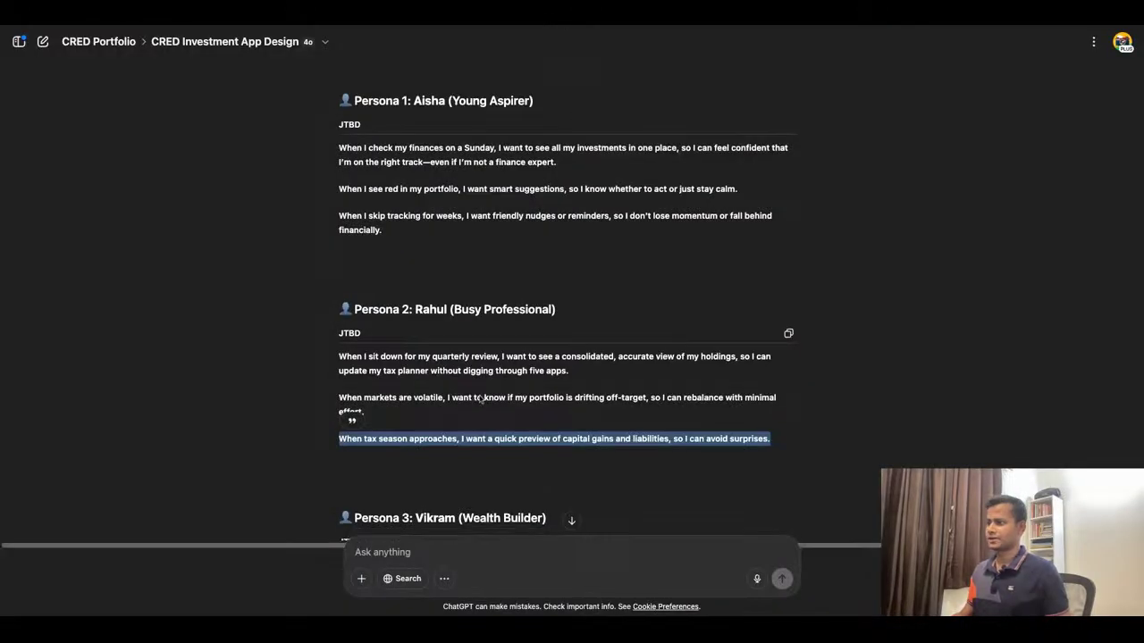
pyautogui.doubleClick(461, 288)
pyautogui.tripleClick(464, 286)
pyautogui.press('super+c')
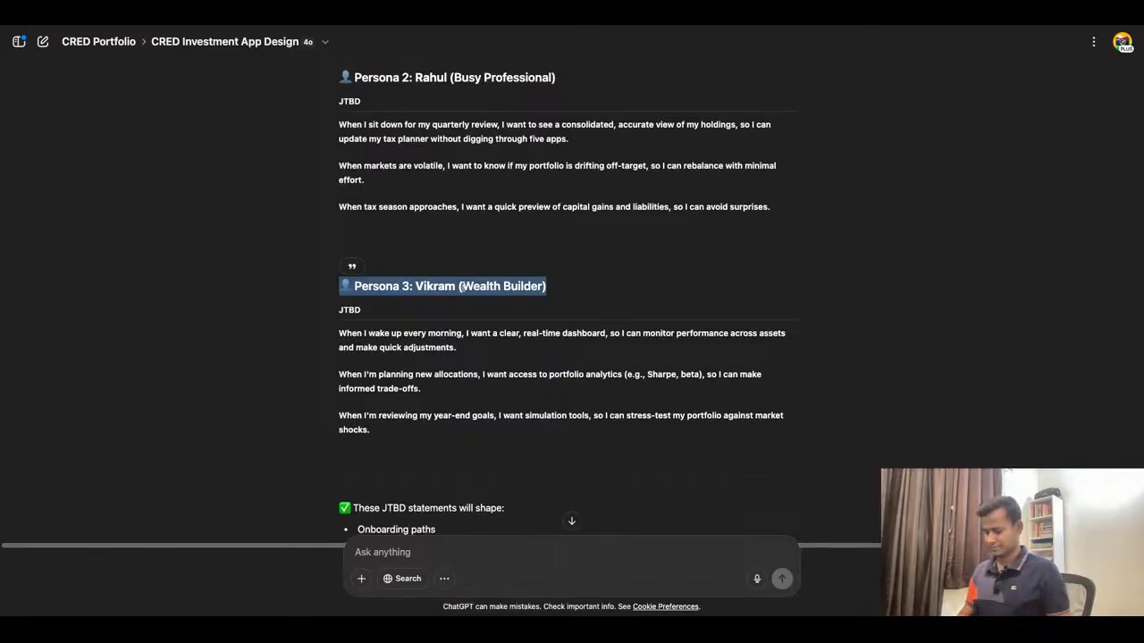
pyautogui.press('super+Tab')
pyautogui.tripleClick(438, 246)
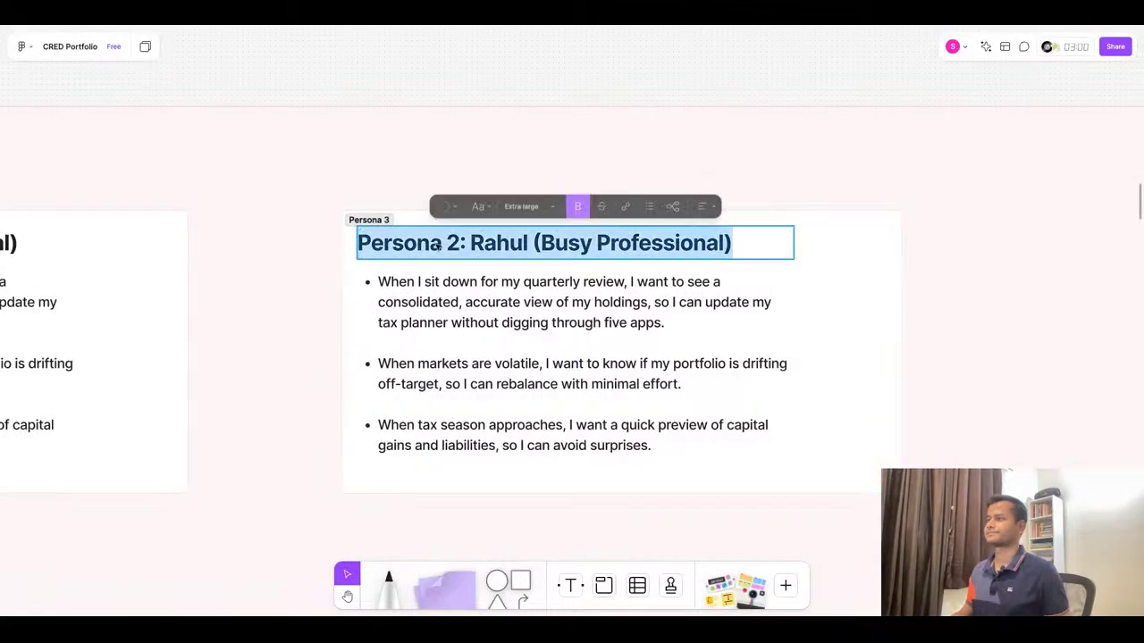
pyautogui.press('super+v')
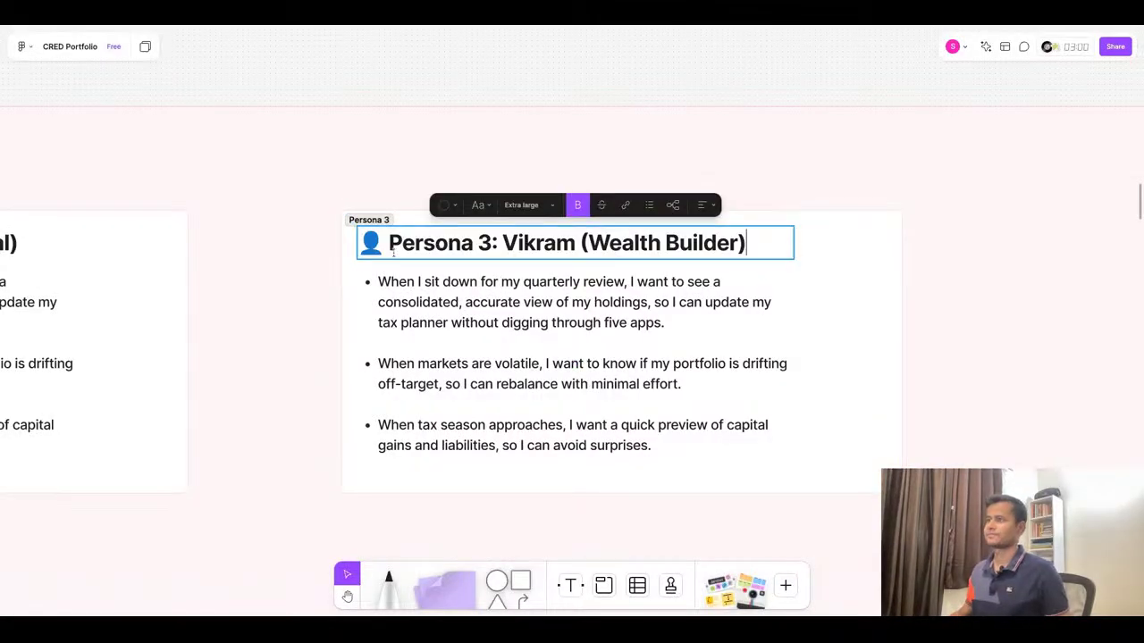
pyautogui.click(392, 253)
pyautogui.press('BackSpace')
pyautogui.press('BackSpace')
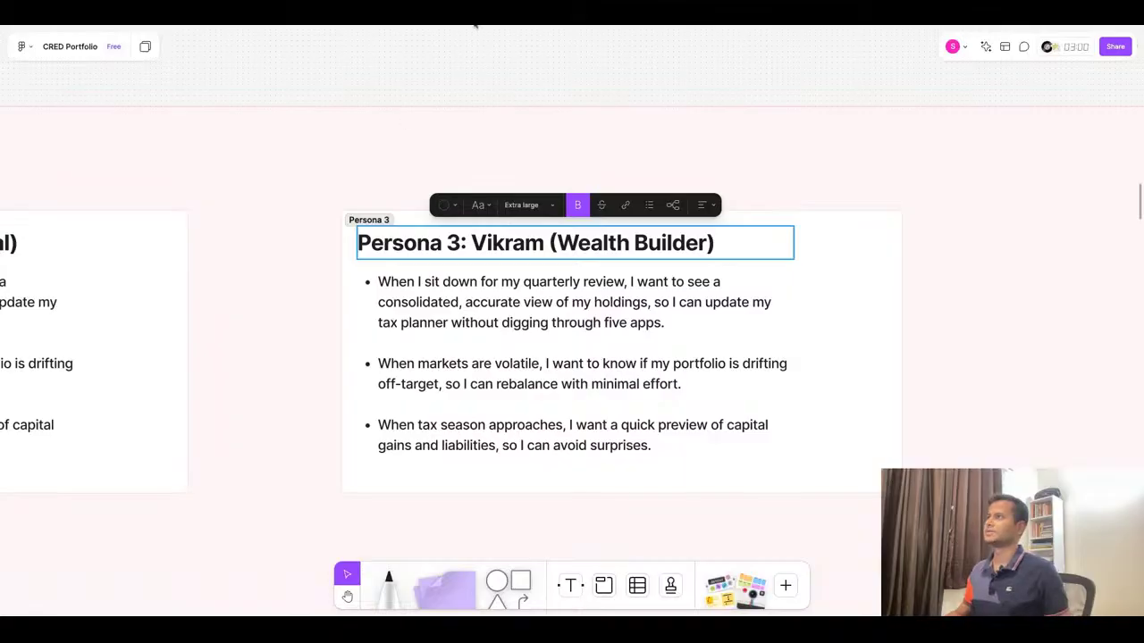
# Replace the first bullet of the Persona 3 card with ChatGPT's statement about waking up to a clear, real-time dashboard
pyautogui.press('super+Tab')
pyautogui.click(373, 343)
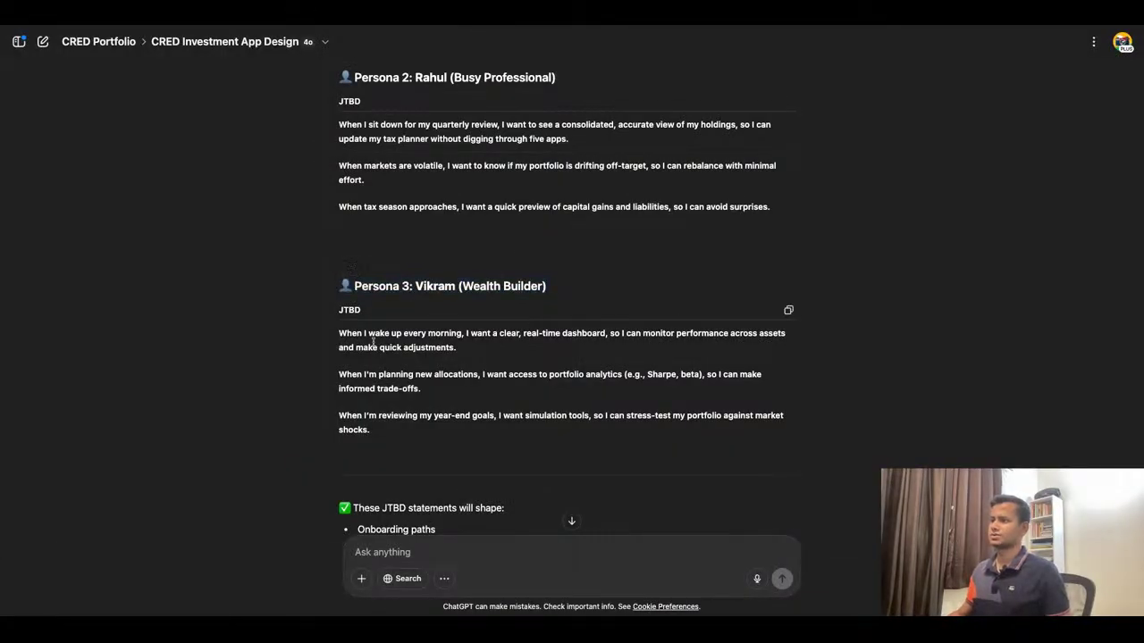
pyautogui.moveTo(500, 356); pyautogui.dragTo(475, 343)
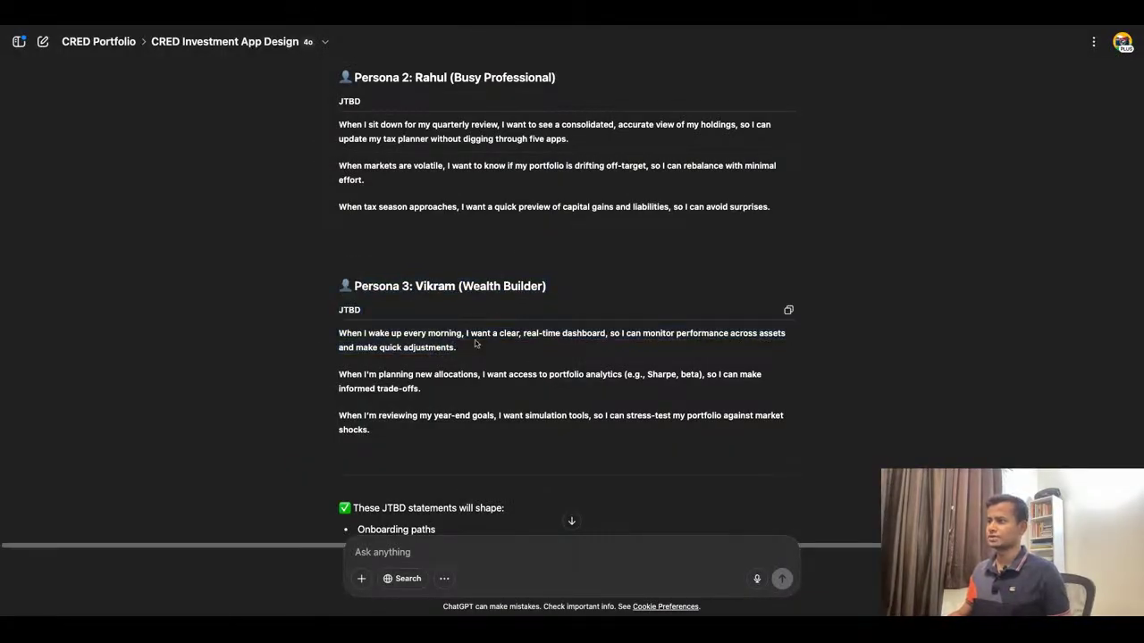
pyautogui.tripleClick(475, 336)
pyautogui.press('super+c')
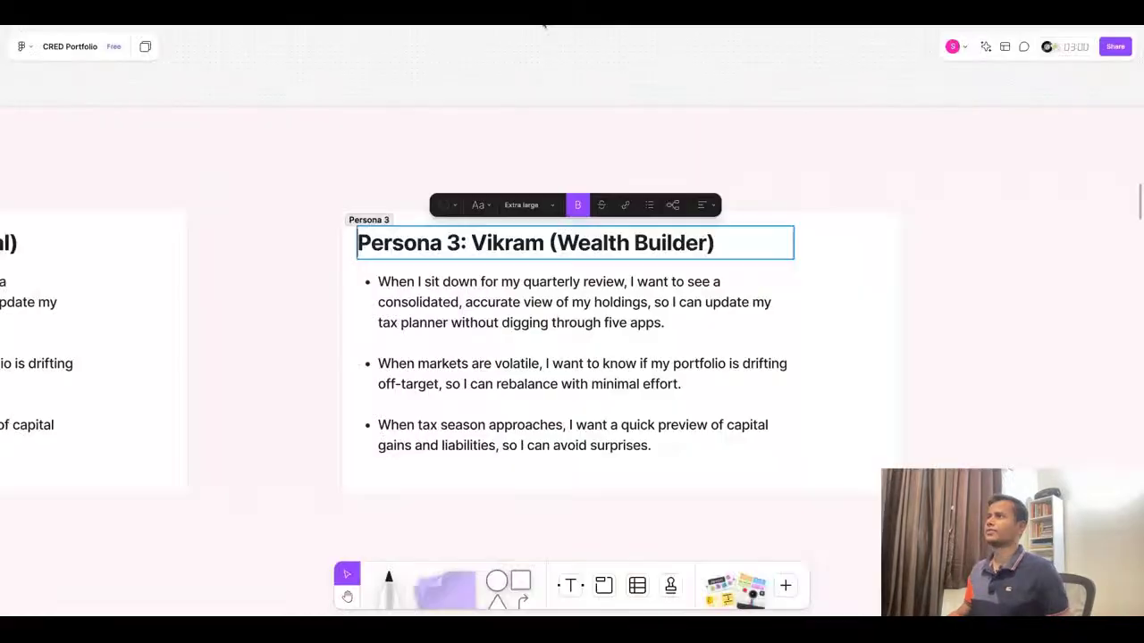
pyautogui.press('super+Tab')
pyautogui.doubleClick(508, 296)
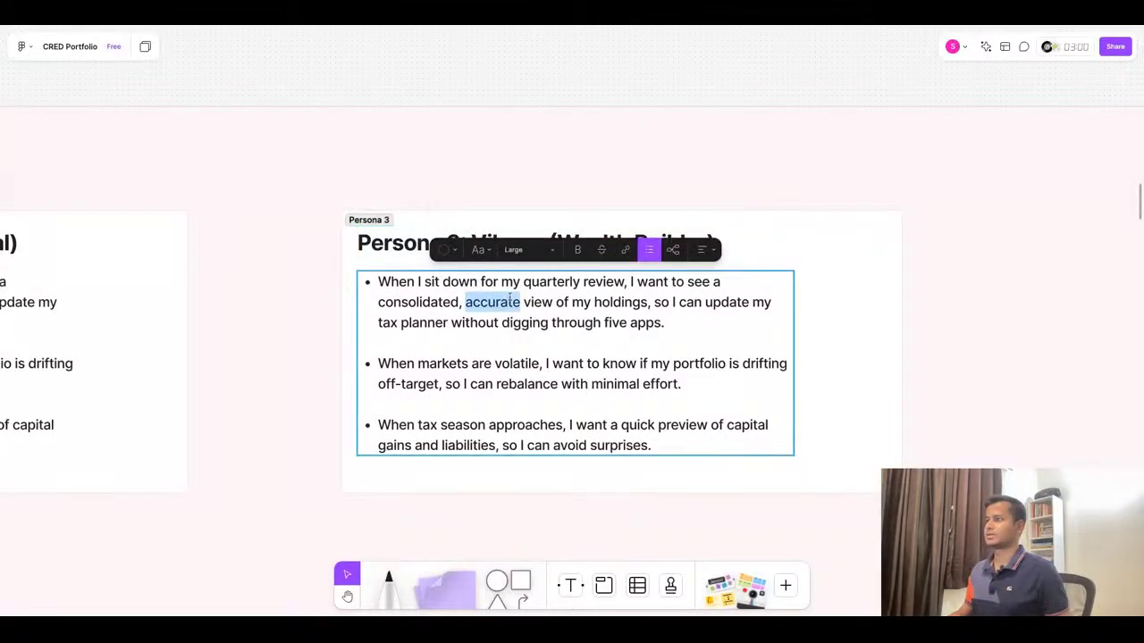
pyautogui.tripleClick(508, 296)
pyautogui.press('super+v')
# Replace the second bullet of the Persona 3 card with ChatGPT's statement about planning new allocations with portfolio analytics
pyautogui.press('super+Tab')
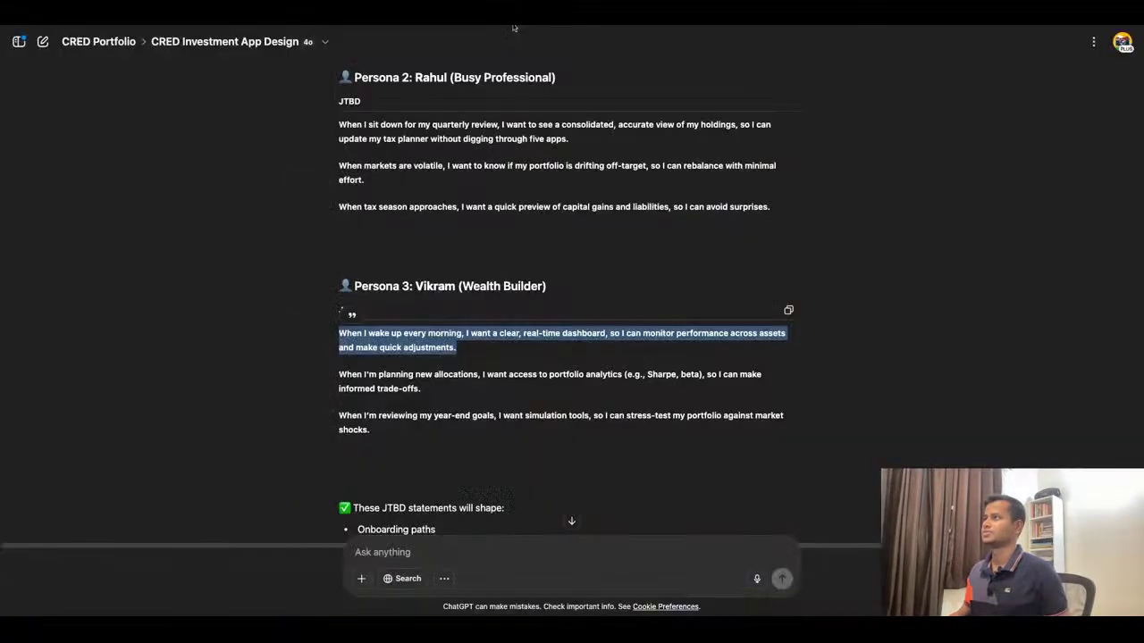
pyautogui.tripleClick(449, 375)
pyautogui.press('super+c')
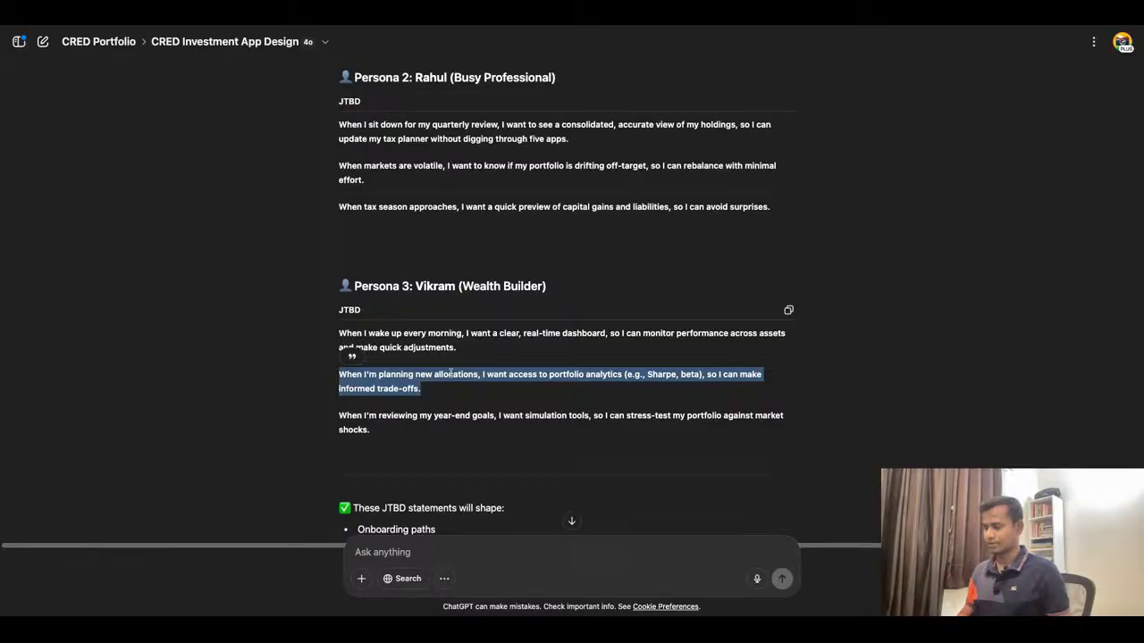
pyautogui.press('super+Tab')
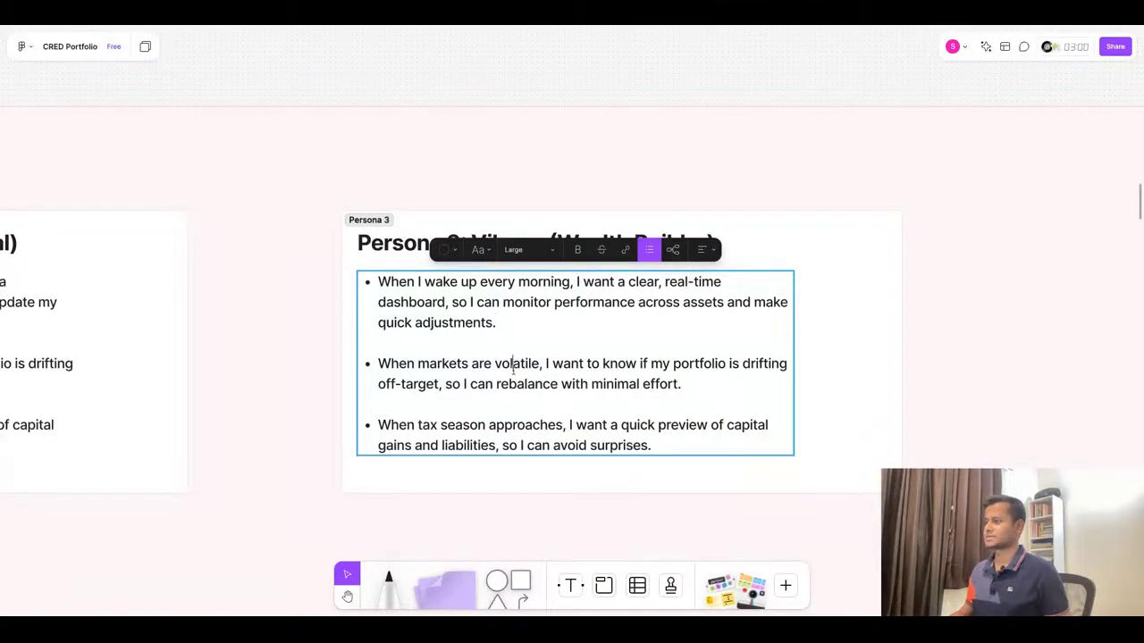
pyautogui.tripleClick(514, 369)
pyautogui.press('super+v')
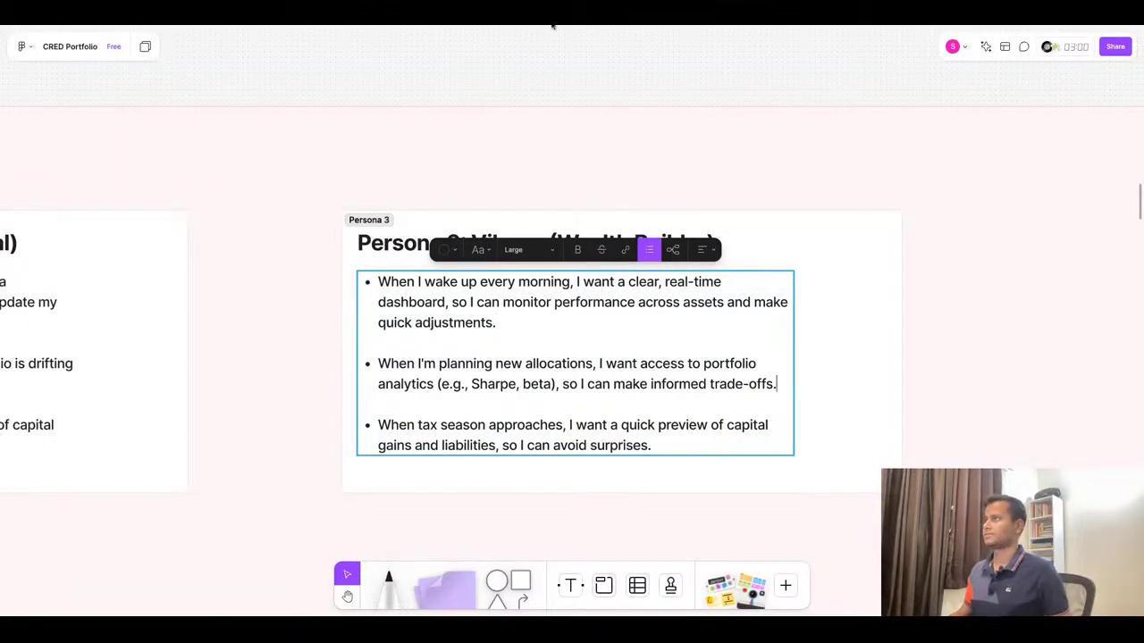
# Replace the third bullet of the Persona 3 card with ChatGPT's statement about year-end goals and simulation tools for stress-testing
pyautogui.press('super+Tab')
pyautogui.tripleClick(499, 415)
pyautogui.press('super+c')
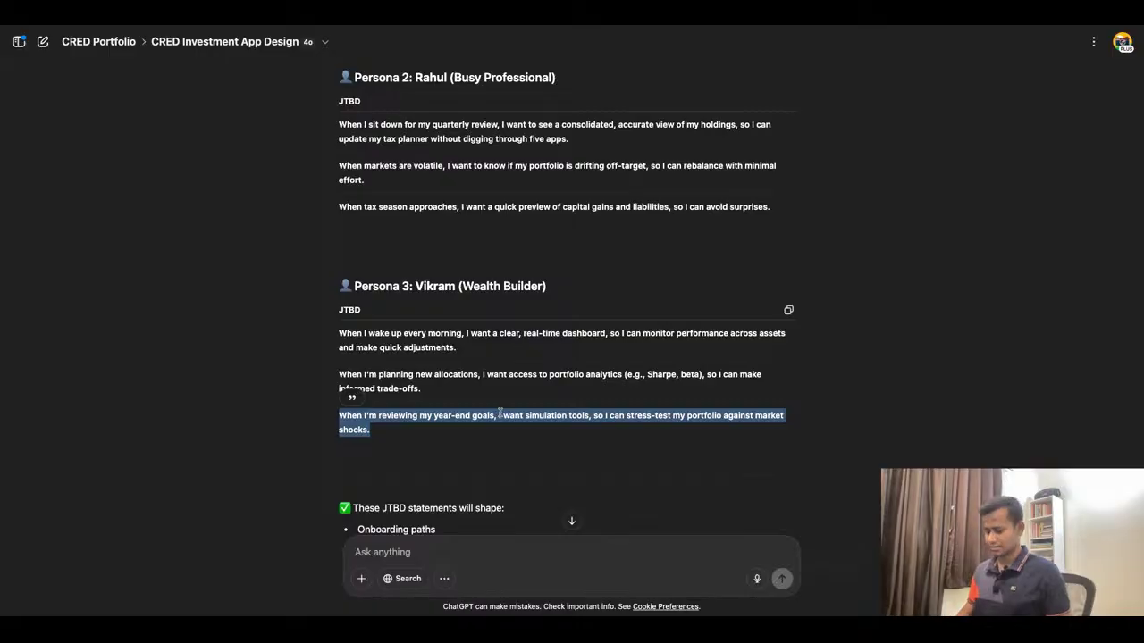
pyautogui.press('super+Tab')
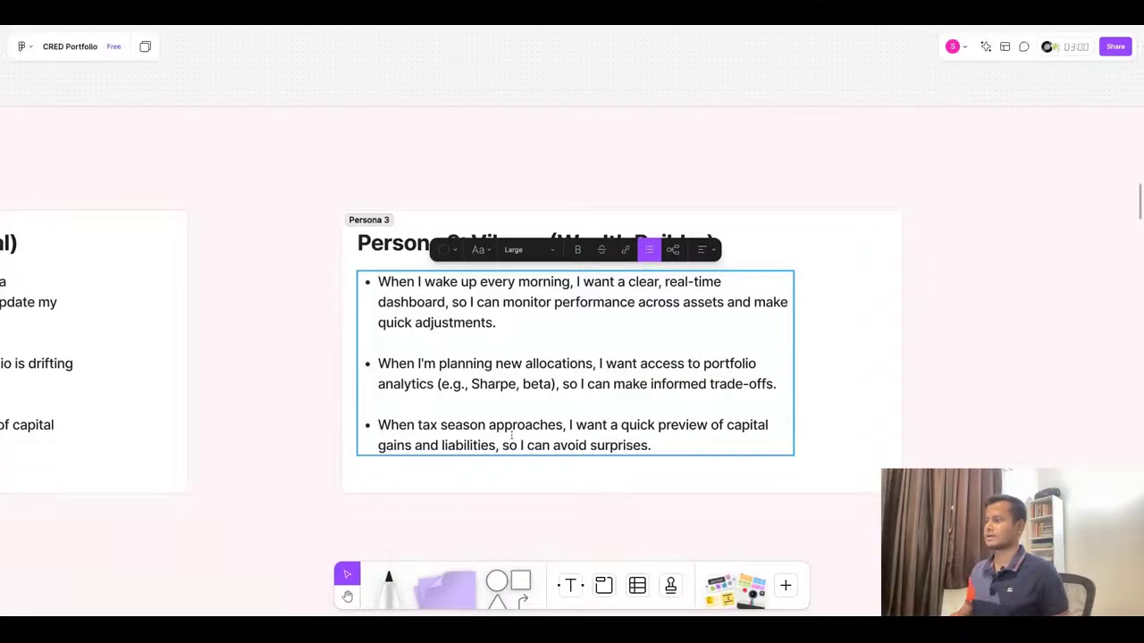
pyautogui.tripleClick(512, 435)
pyautogui.press('super+v')
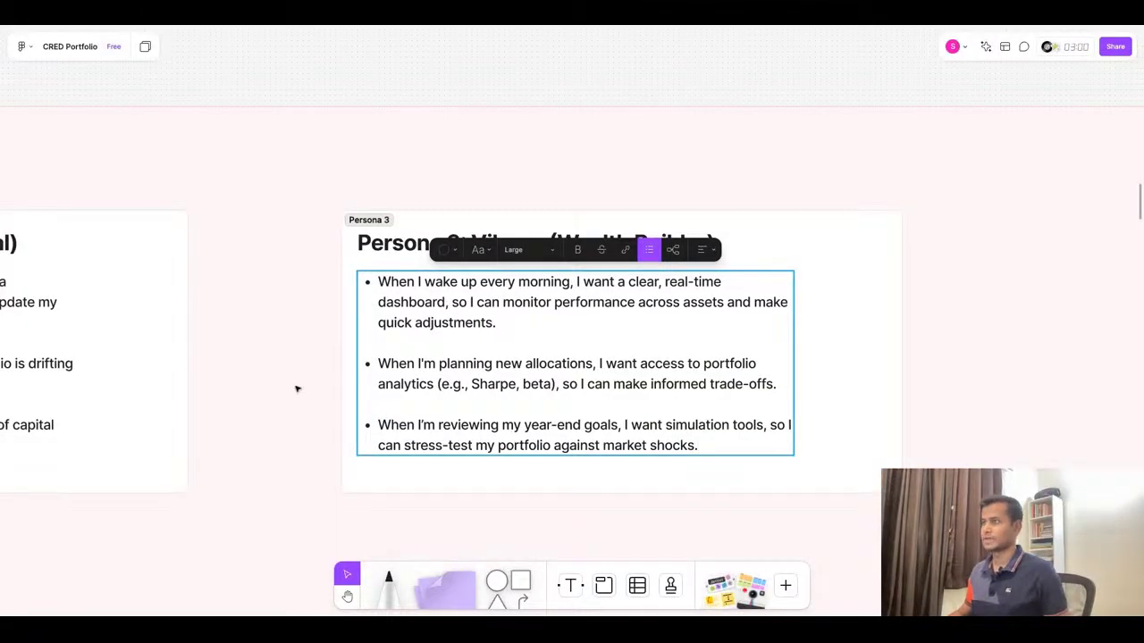
# Shorten the Jobs to Be Done Statements section so its lower edge sits just below the three persona cards
pyautogui.press('Escape')
pyautogui.press('Escape')
pyautogui.scroll(-3, 332, 264)
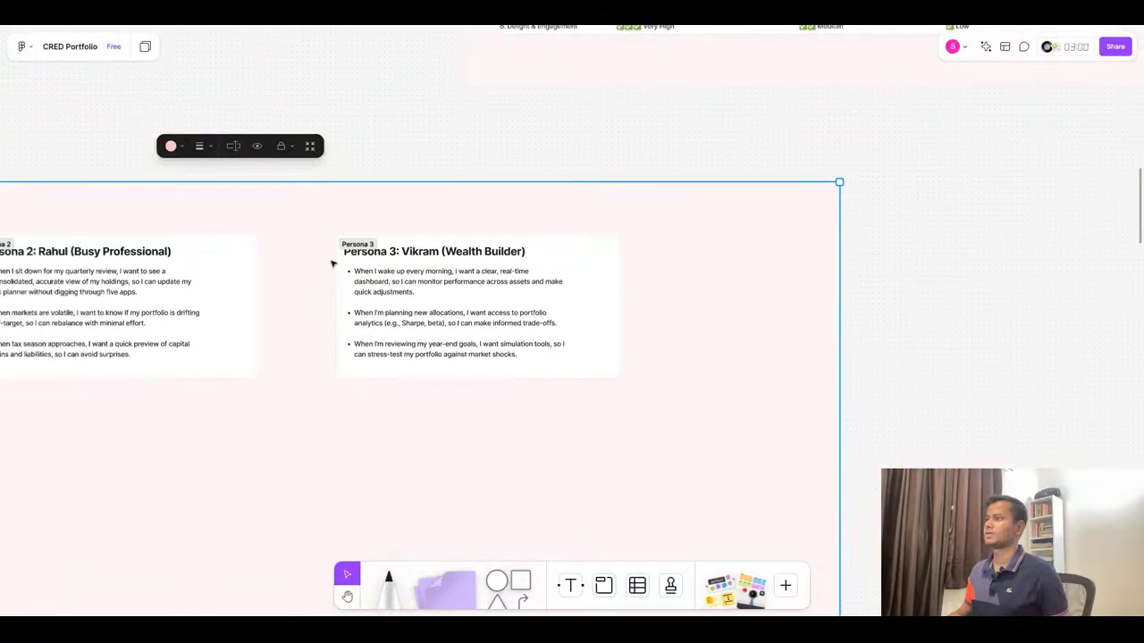
pyautogui.scroll(-5, 333, 263)
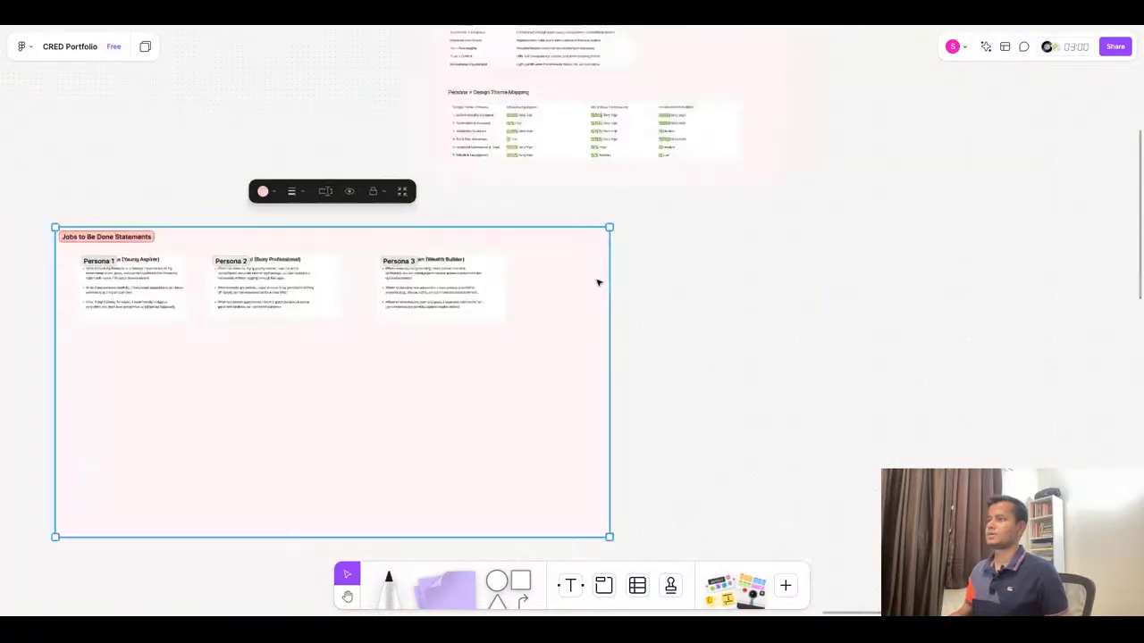
pyautogui.doubleClick(457, 388)
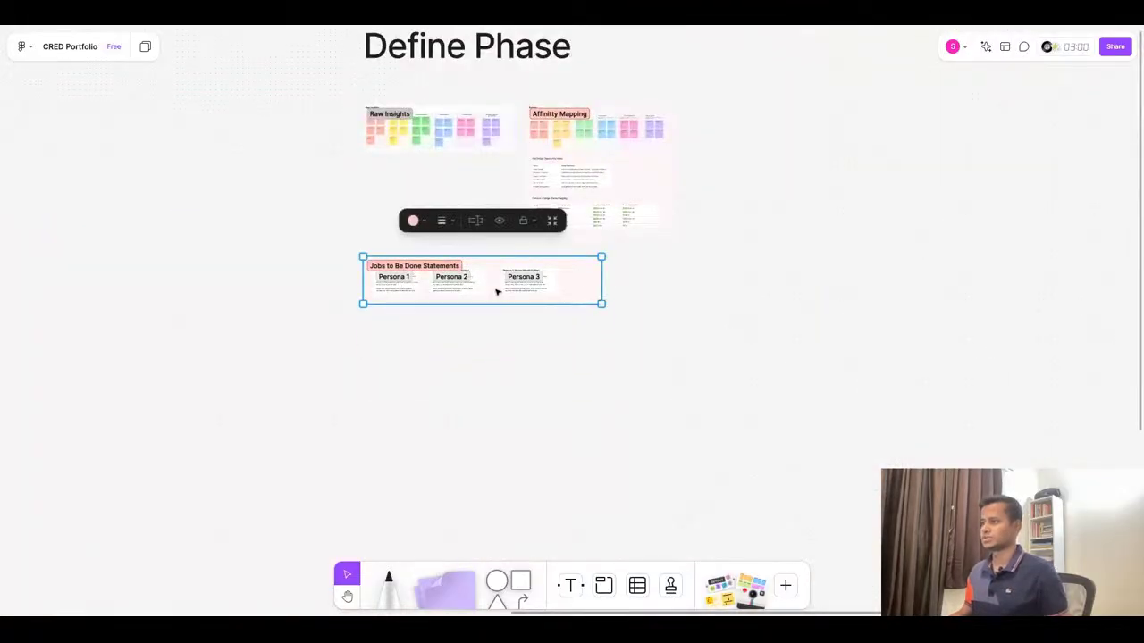
# Shift the Persona 3 card closer to the Persona 2 card to even out the spacing between the cards
pyautogui.scroll(5, 495, 292)
pyautogui.click(561, 273)
pyautogui.click(659, 281)
pyautogui.click(661, 276)
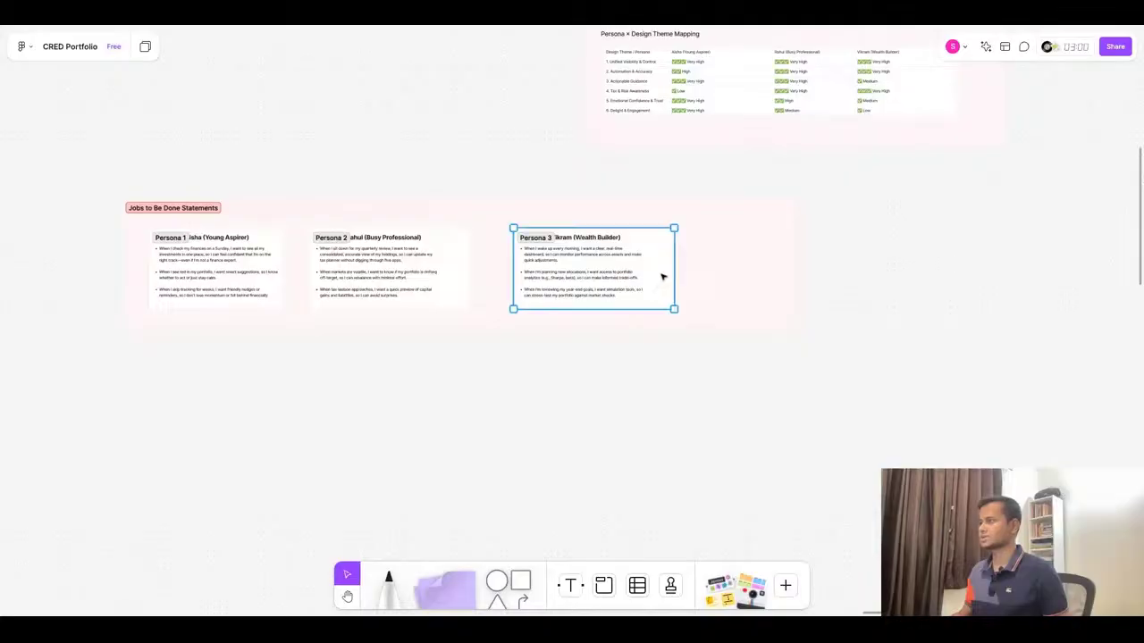
pyautogui.hotkey('shift', 'Left')
pyautogui.hotkey('shift', 'Left')
pyautogui.hotkey('shift', 'Left')
pyautogui.hotkey('shift', 'Right')
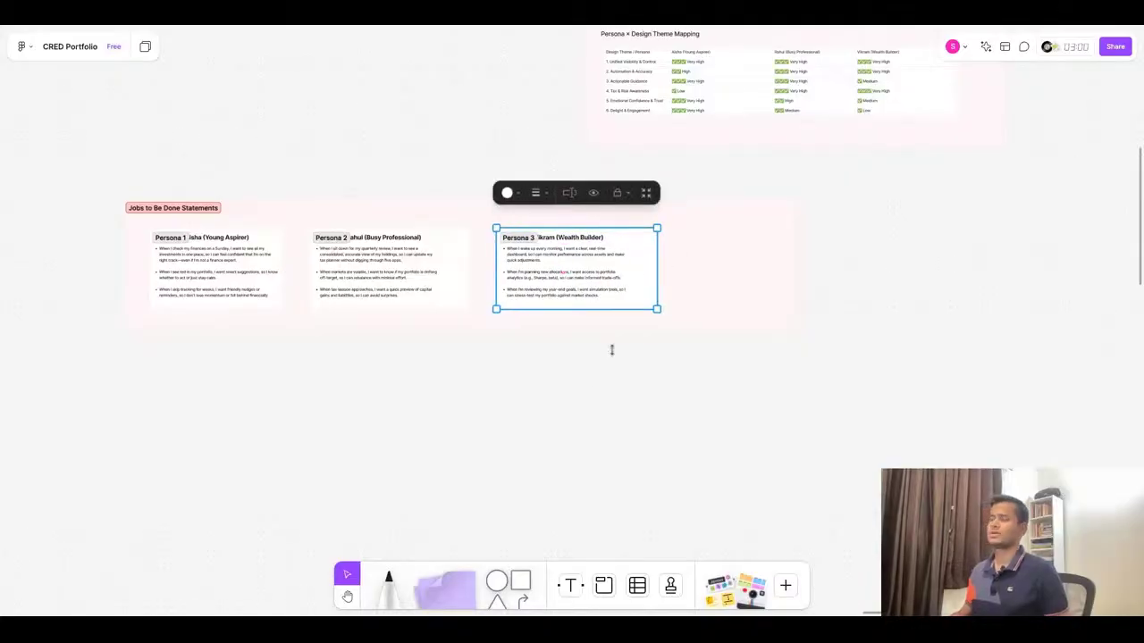
# Narrow the Jobs to Be Done Statements section so its far edge sits just beyond the Persona 3 card
pyautogui.click(778, 276)
pyautogui.click(794, 273)
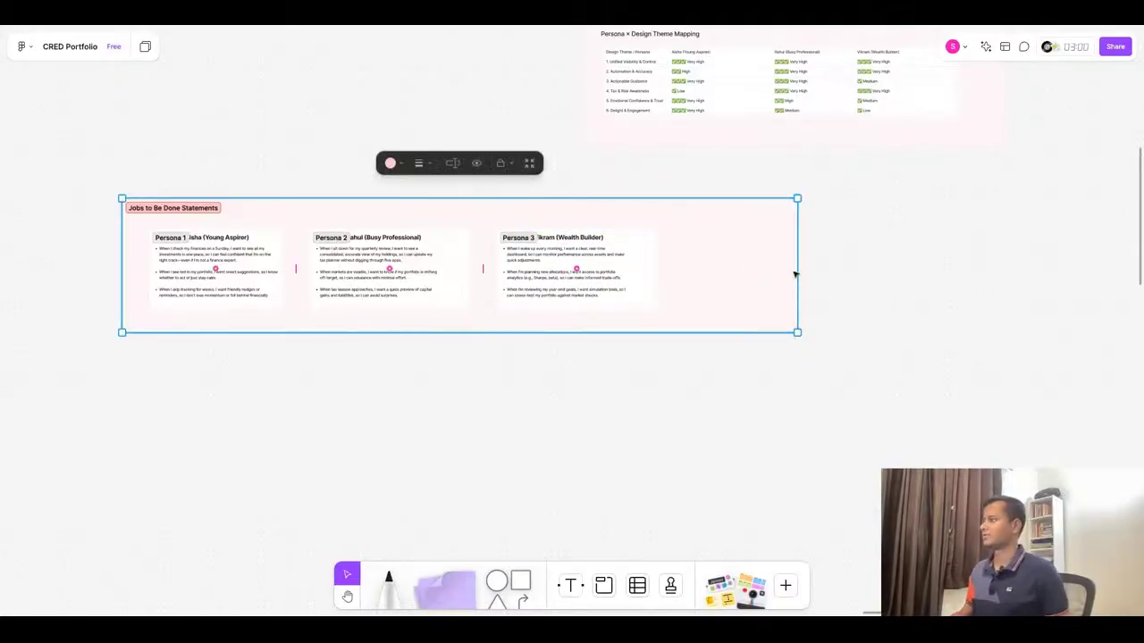
pyautogui.doubleClick(793, 269)
pyautogui.click(669, 401)
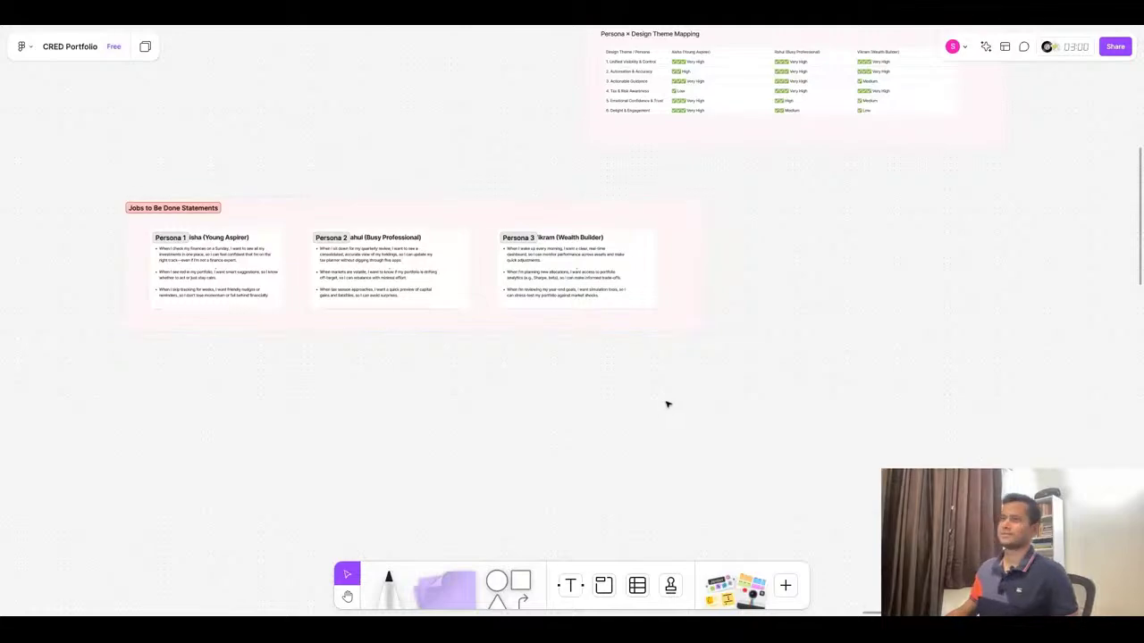
# Move the Jobs to Be Done Statements section to the right of Affinity Mapping, aligned with the tops of the other Define Phase sections
pyautogui.scroll(-5, 666, 407)
pyautogui.scroll(5, 756, 383)
pyautogui.scroll(-5, 651, 365)
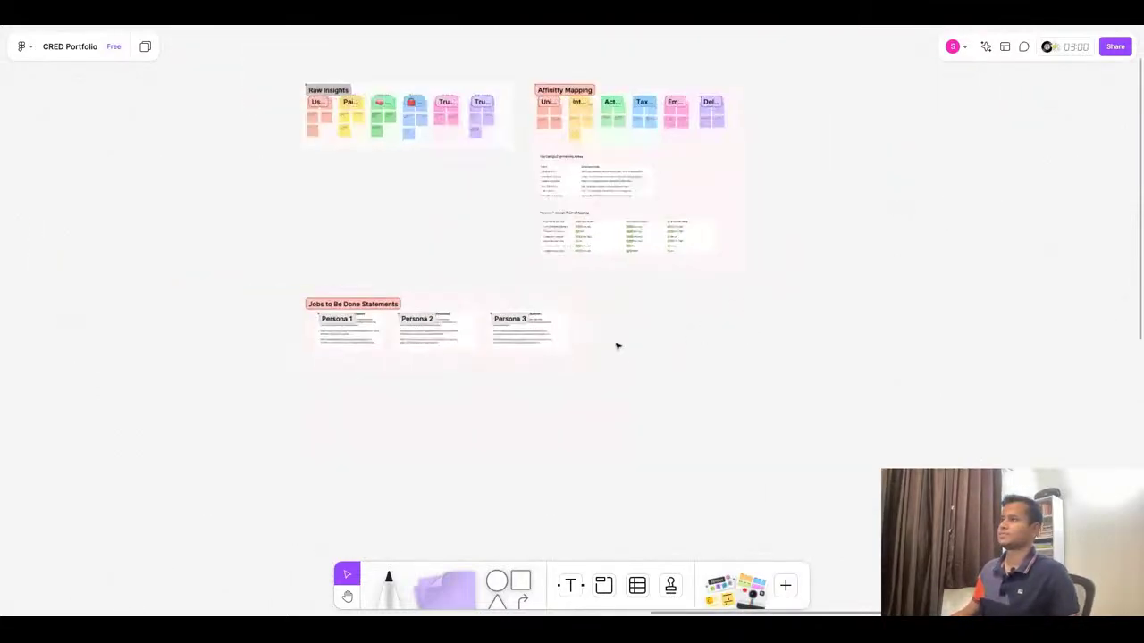
pyautogui.click(582, 329)
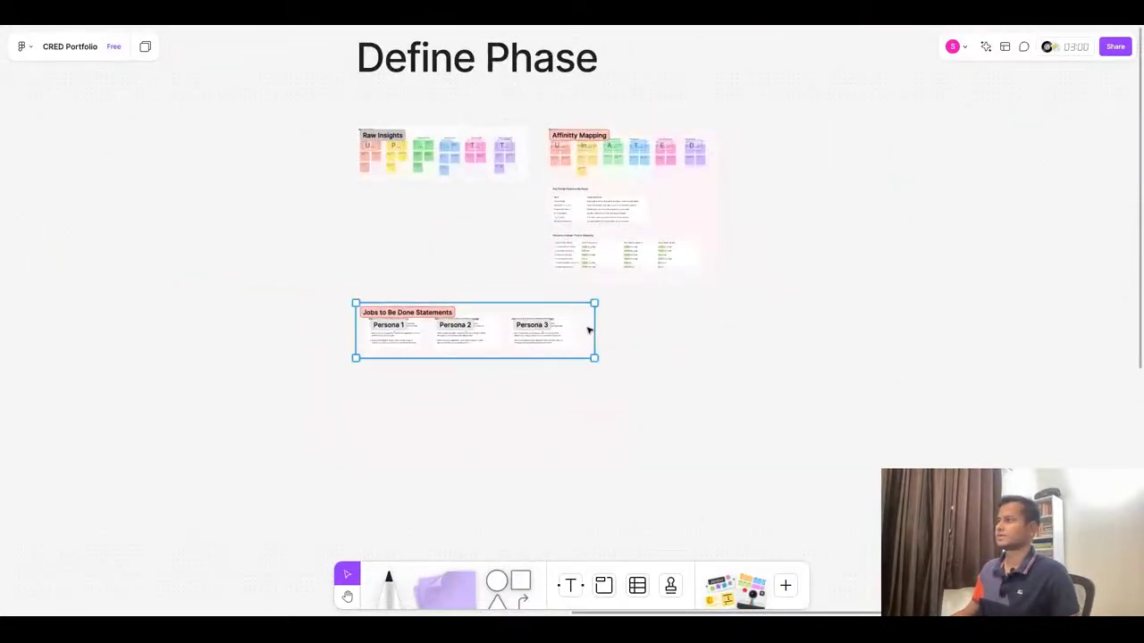
pyautogui.hotkey('ctrl', 'z')
pyautogui.scroll(-2, 587, 324)
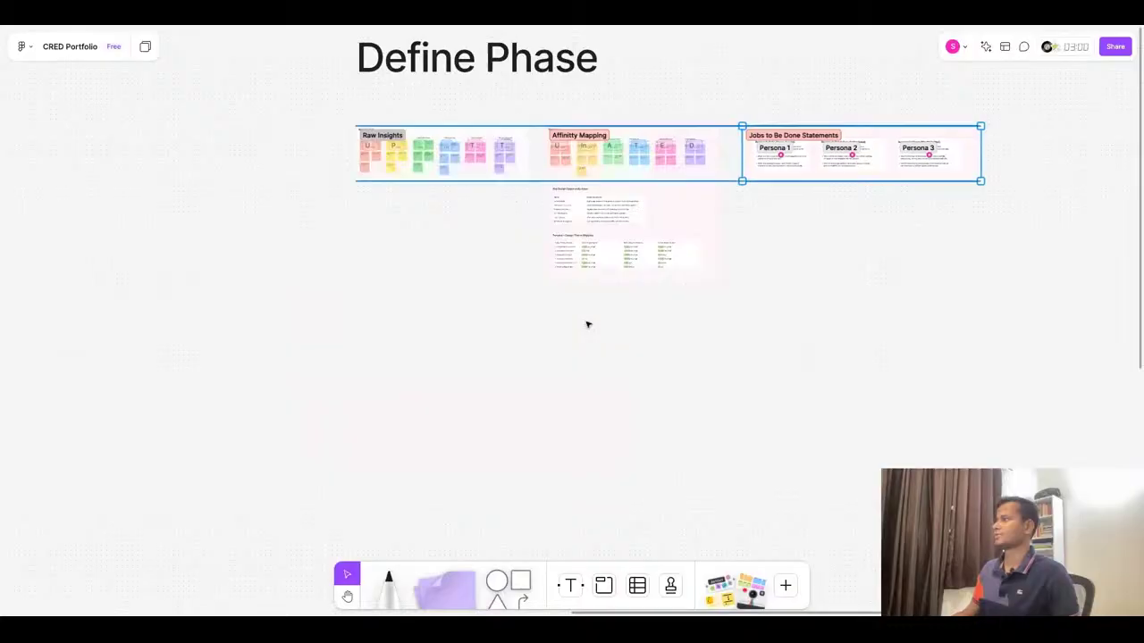
pyautogui.click(942, 268)
pyautogui.scroll(-5, 625, 321)
pyautogui.scroll(6, 814, 270)
pyautogui.scroll(4, 723, 143)
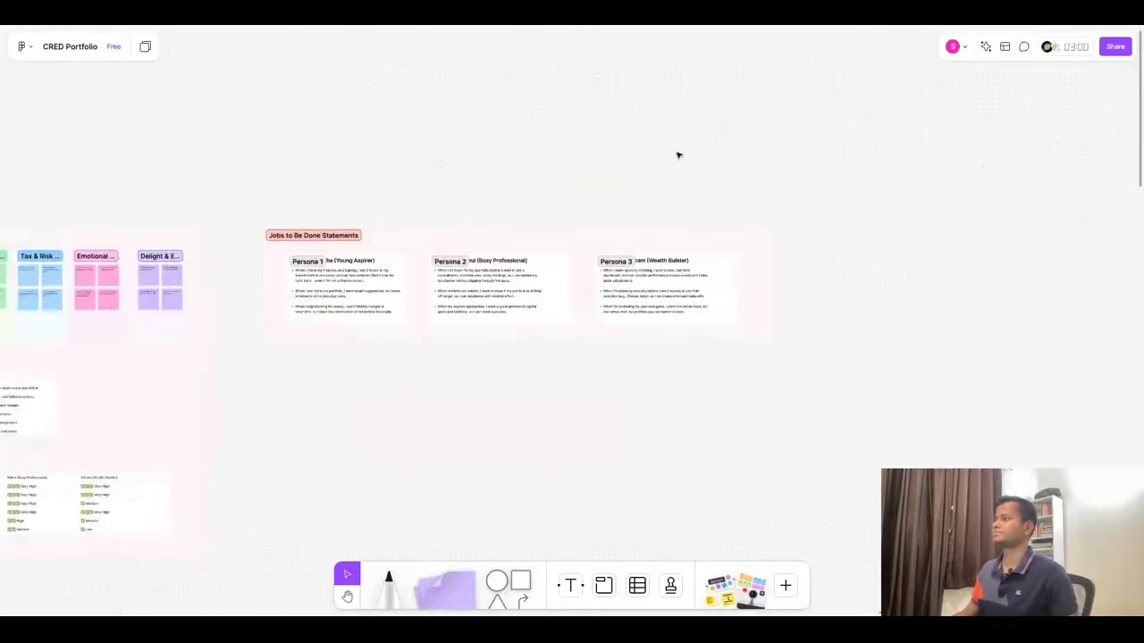
# Switch to ChatGPT and read the closing part of its Jobs-to-be-Done reply, including the suggested next deliverable
pyautogui.press('super+Tab')
pyautogui.scroll(-5, 650, 360)
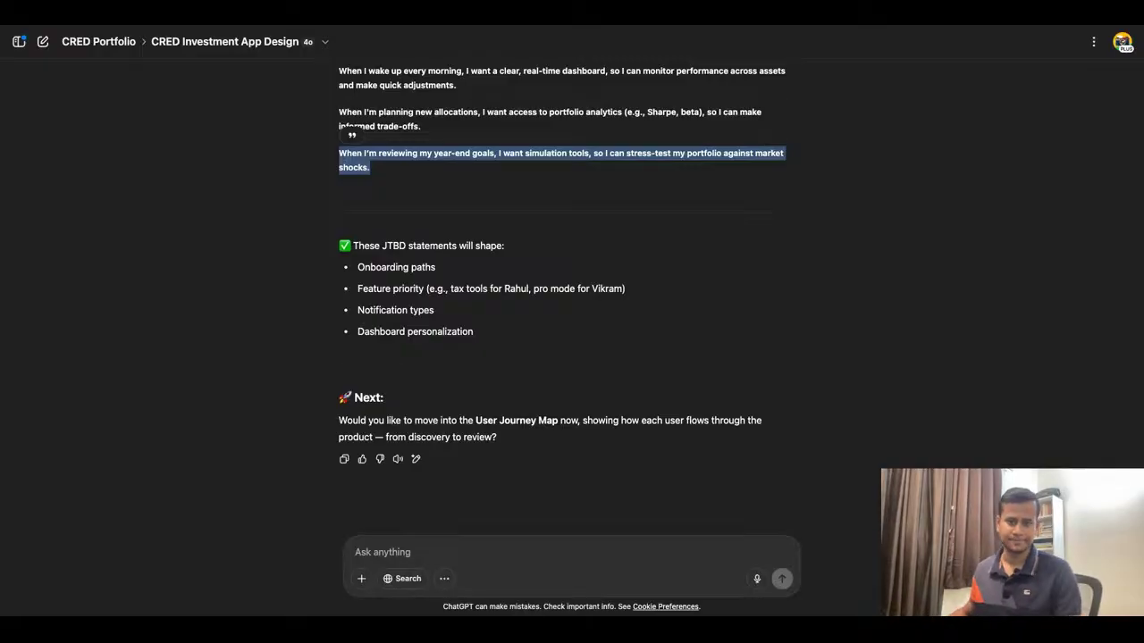
pyautogui.press('super+Tab')
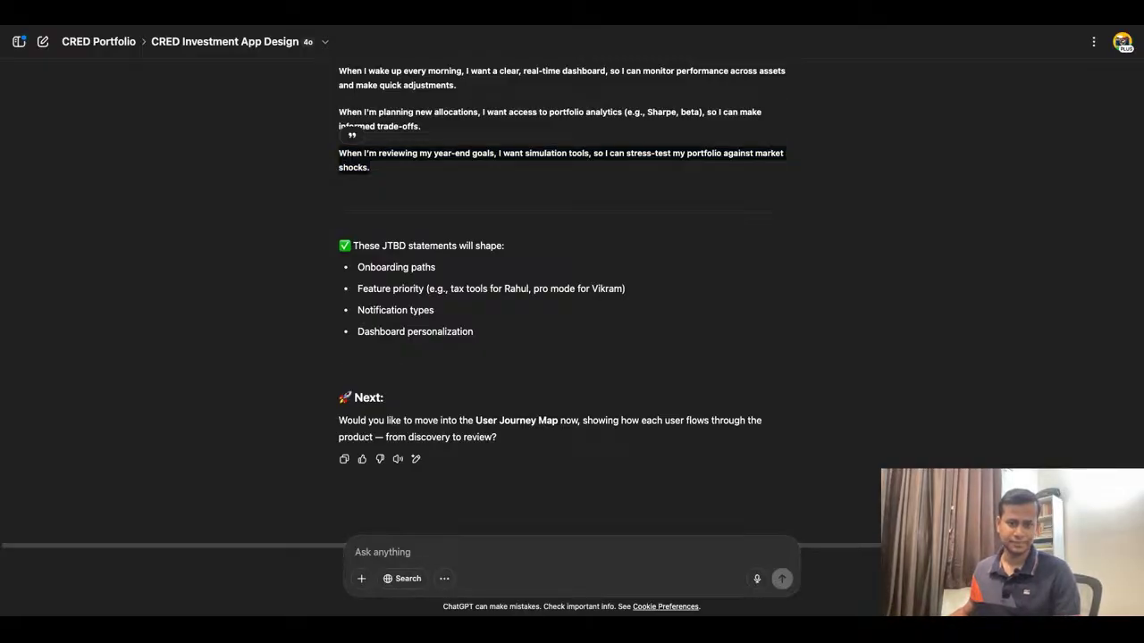